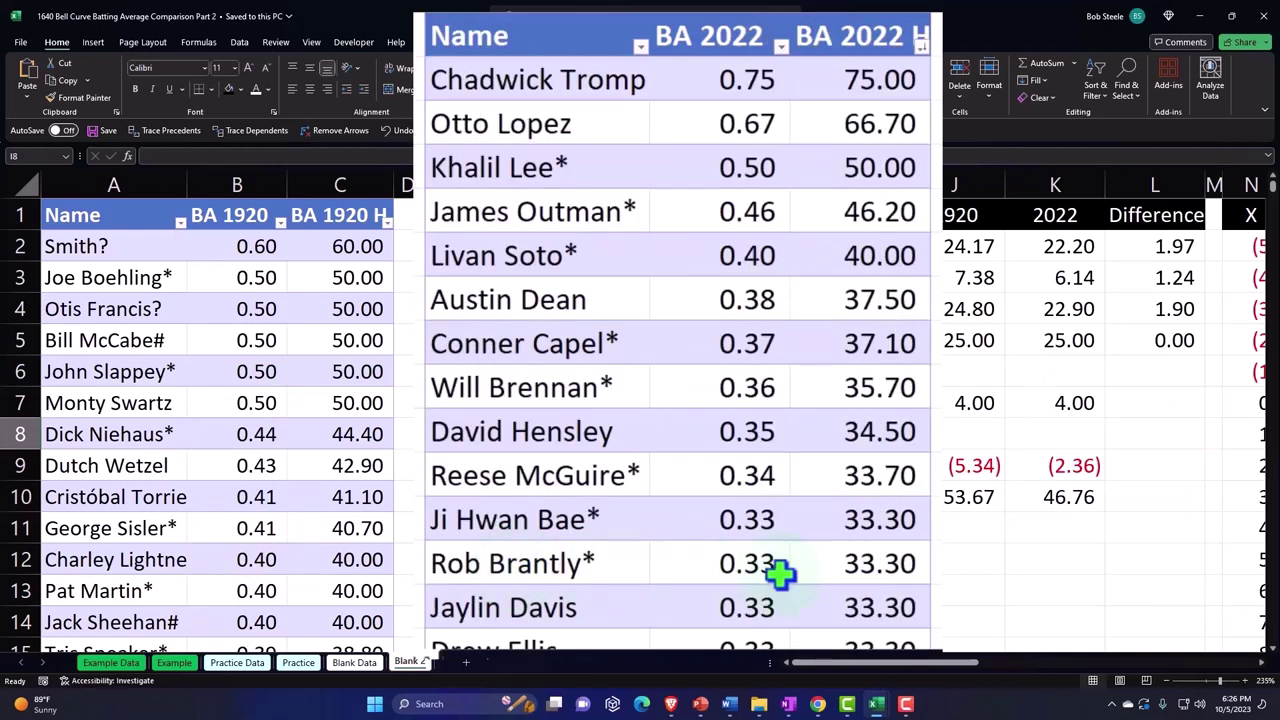
# - Bring up the 2022 MLB standard batting list in the browser and scroll back up through the player rows
pyautogui.moveTo(817, 704)
pyautogui.click(817, 630)
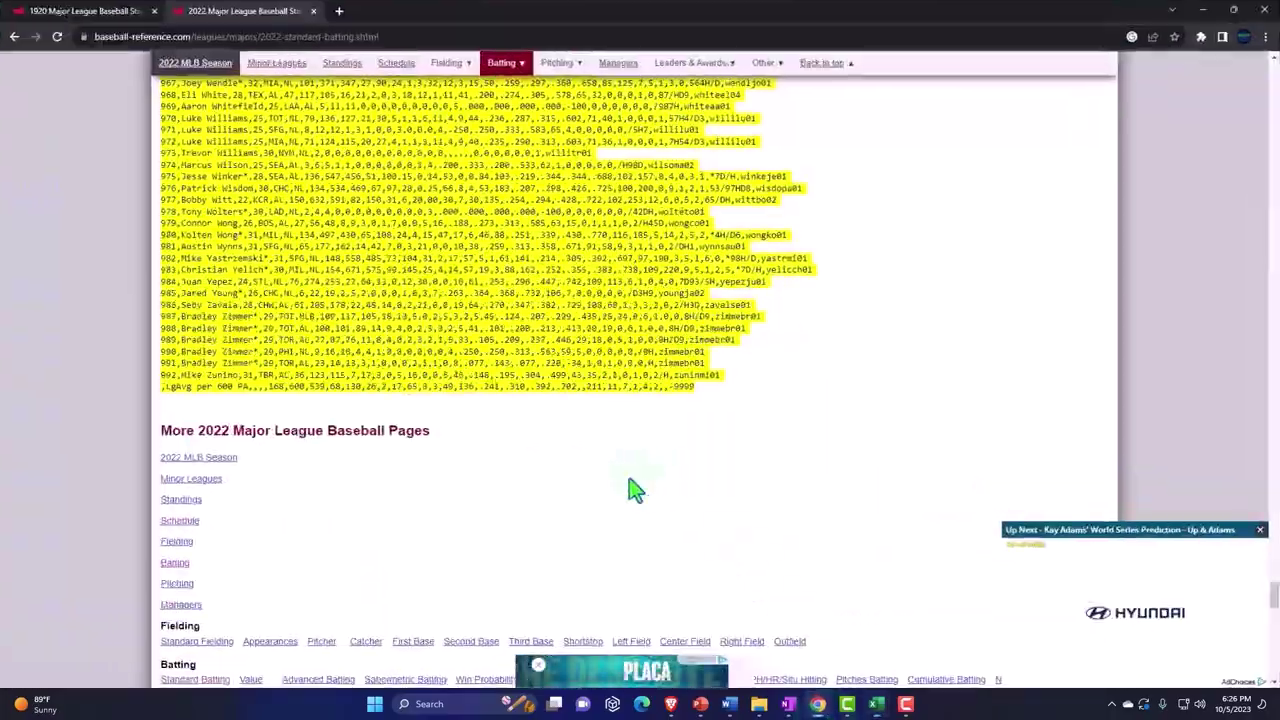
pyautogui.scroll(5, 640, 480)
pyautogui.scroll(5, 635, 480)
pyautogui.scroll(4, 628, 480)
pyautogui.scroll(5, 628, 480)
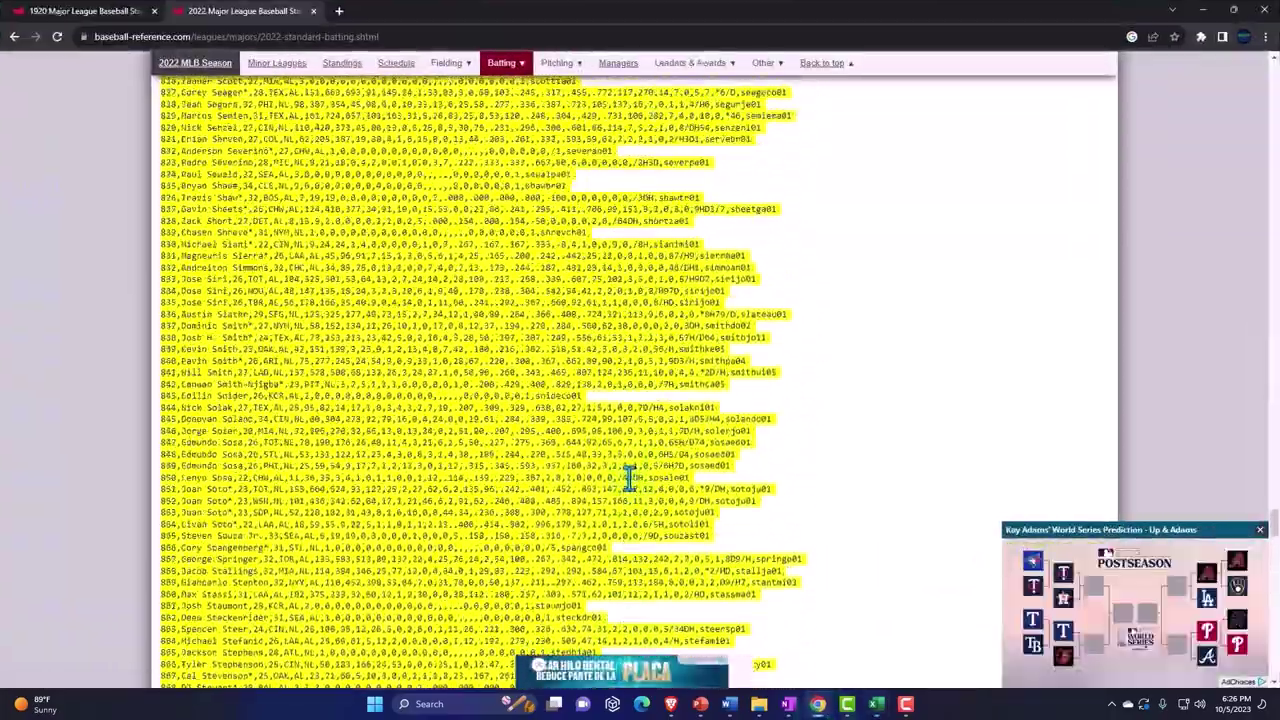
pyautogui.scroll(4, 628, 480)
pyautogui.scroll(5, 628, 480)
pyautogui.scroll(4, 622, 465)
pyautogui.scroll(5, 620, 458)
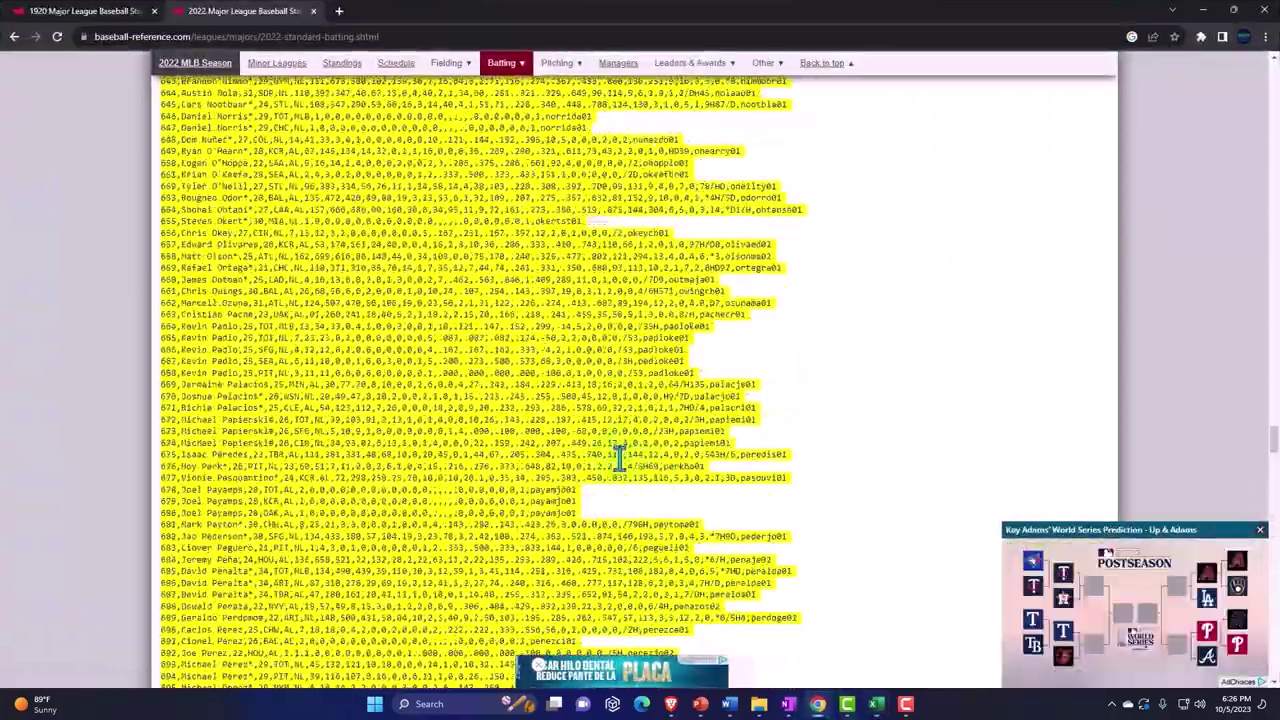
pyautogui.scroll(6, 618, 457)
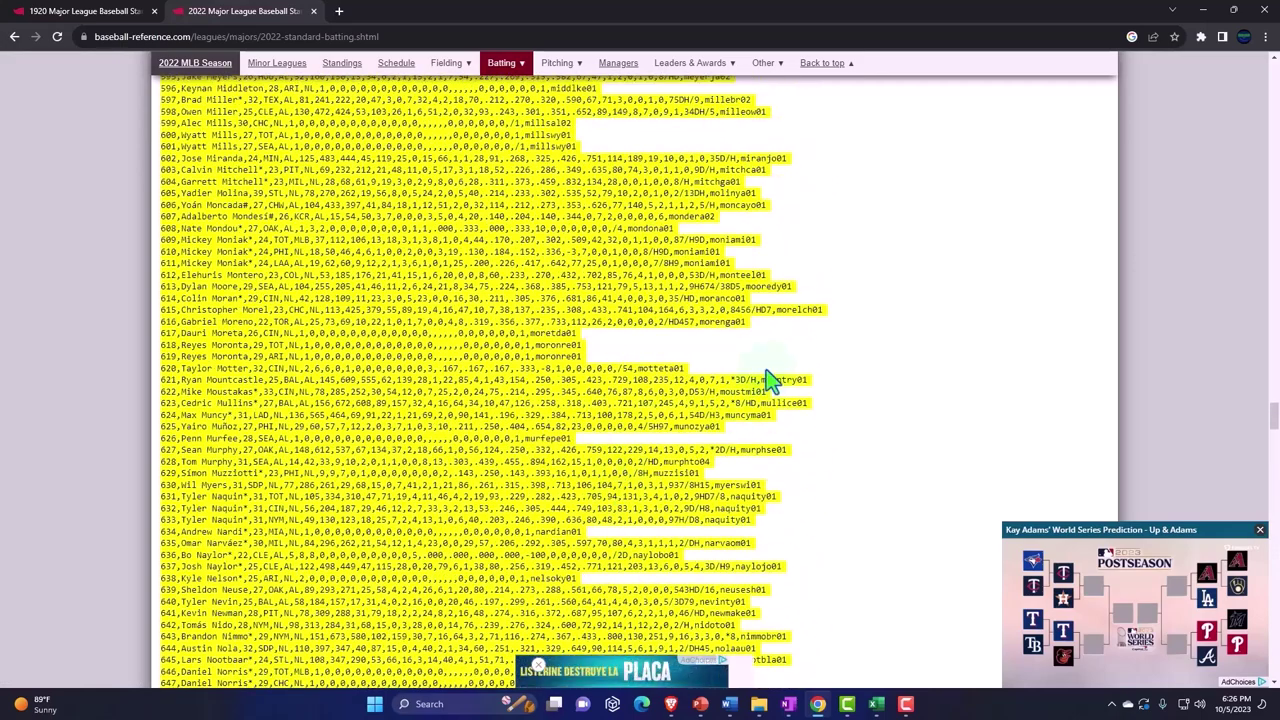
pyautogui.moveTo(876, 704)
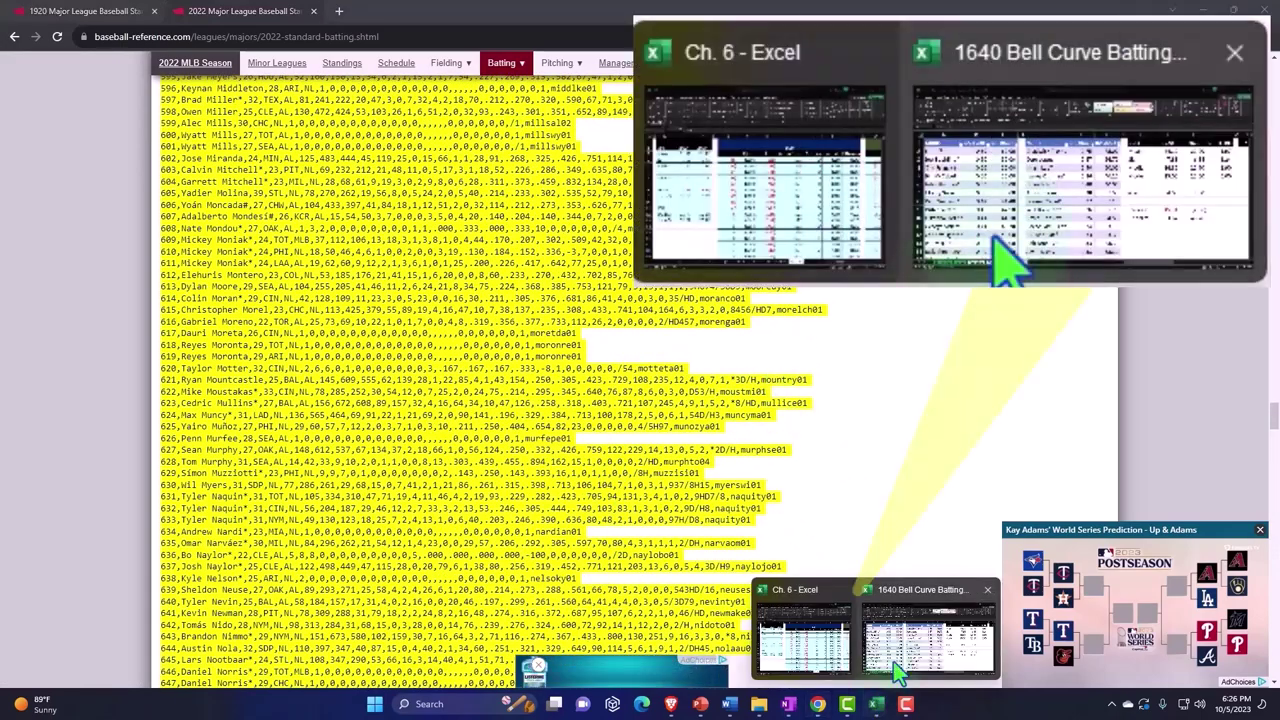
pyautogui.click(900, 665)
# - Scroll the Blank Data table from its last rows up to row 1, then return to Blank 2
pyautogui.click(360, 662)
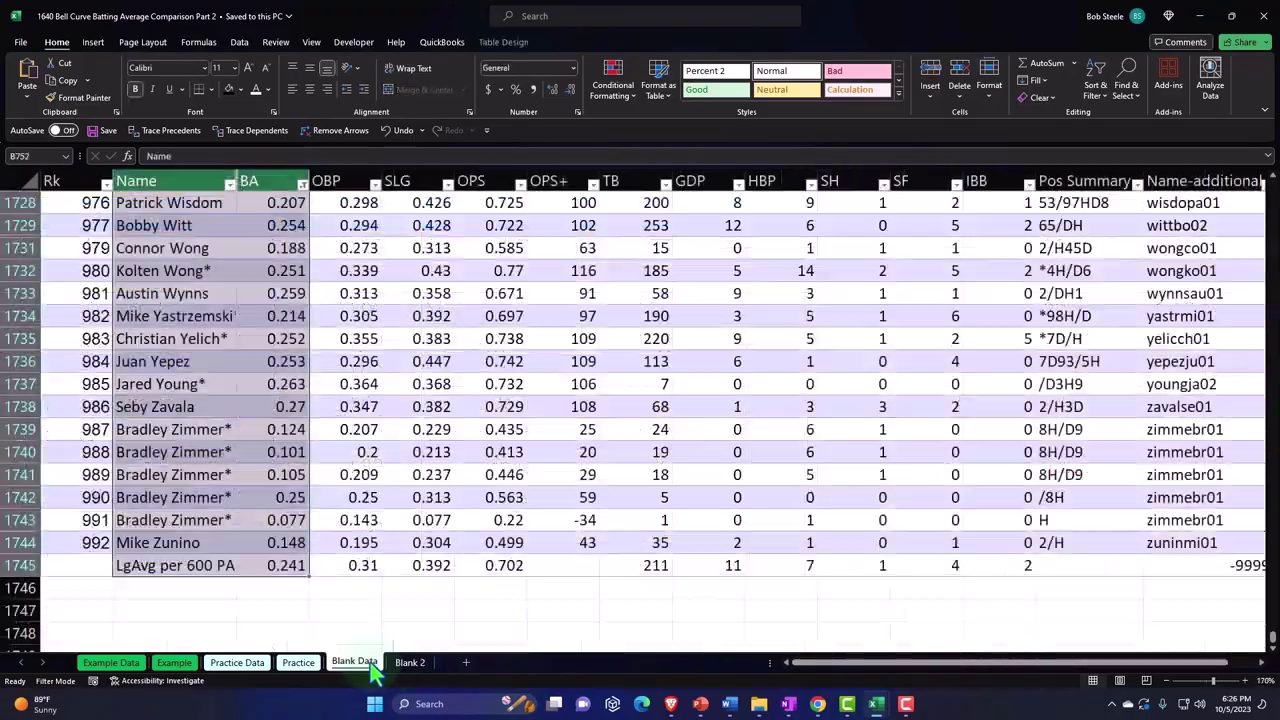
pyautogui.scroll(3, 404, 570)
pyautogui.scroll(4, 404, 570)
pyautogui.scroll(10, 404, 570)
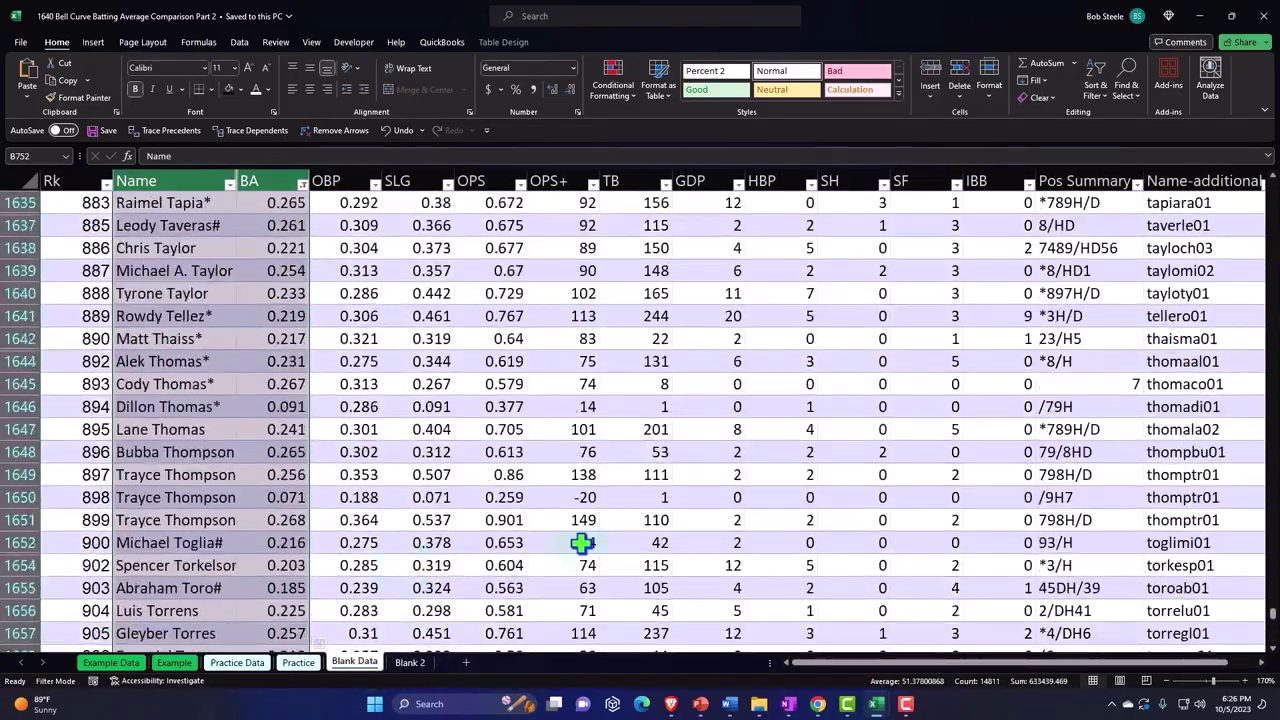
pyautogui.moveTo(1273, 628); pyautogui.dragTo(1272, 190)
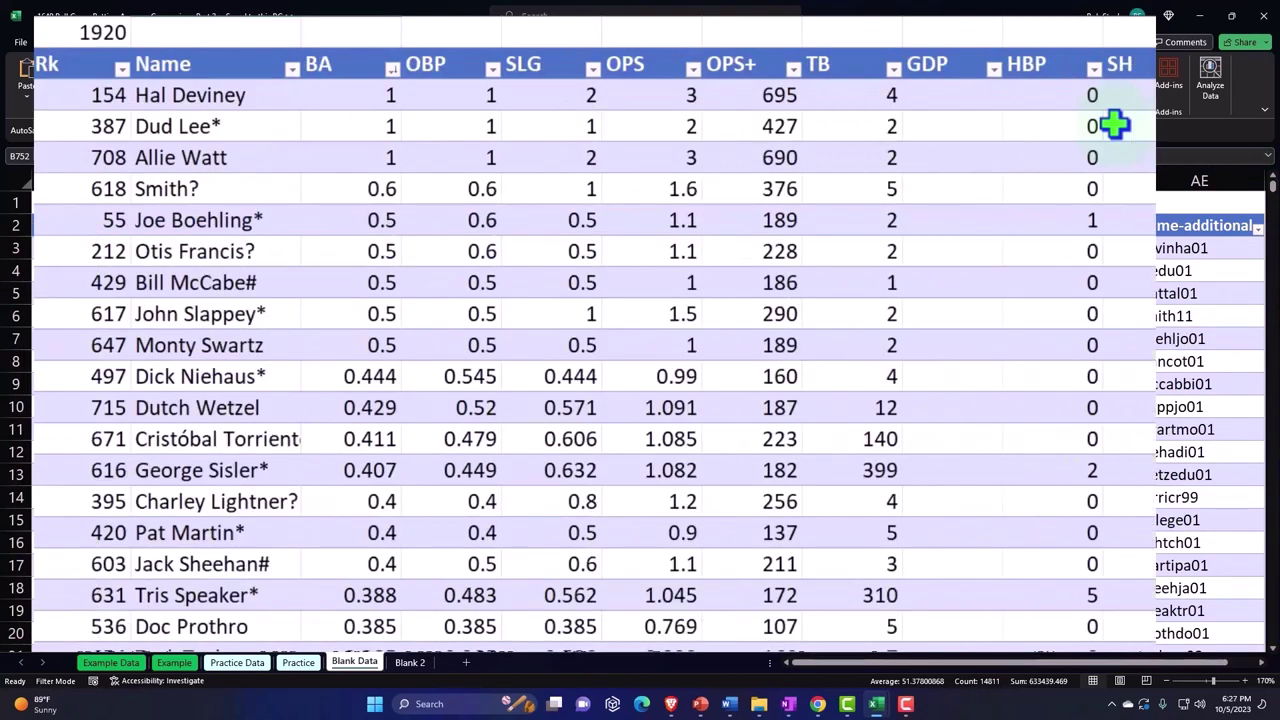
pyautogui.click(414, 668)
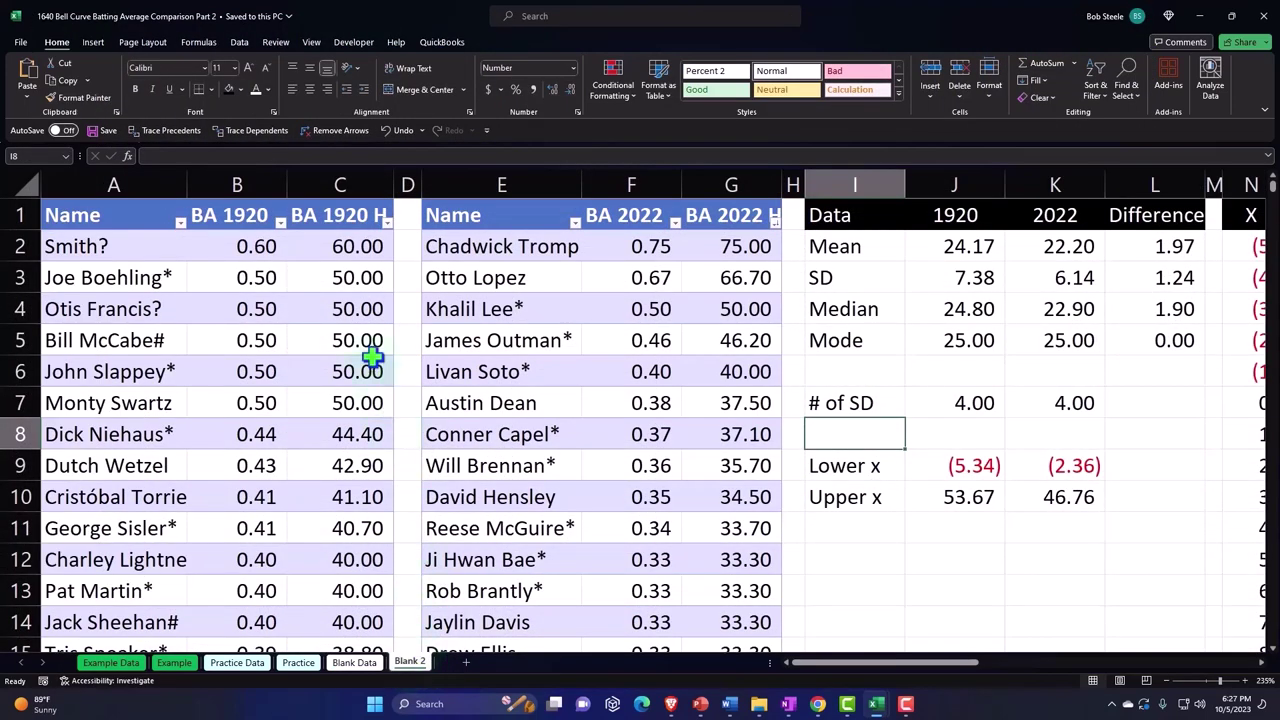
pyautogui.click(340, 250)
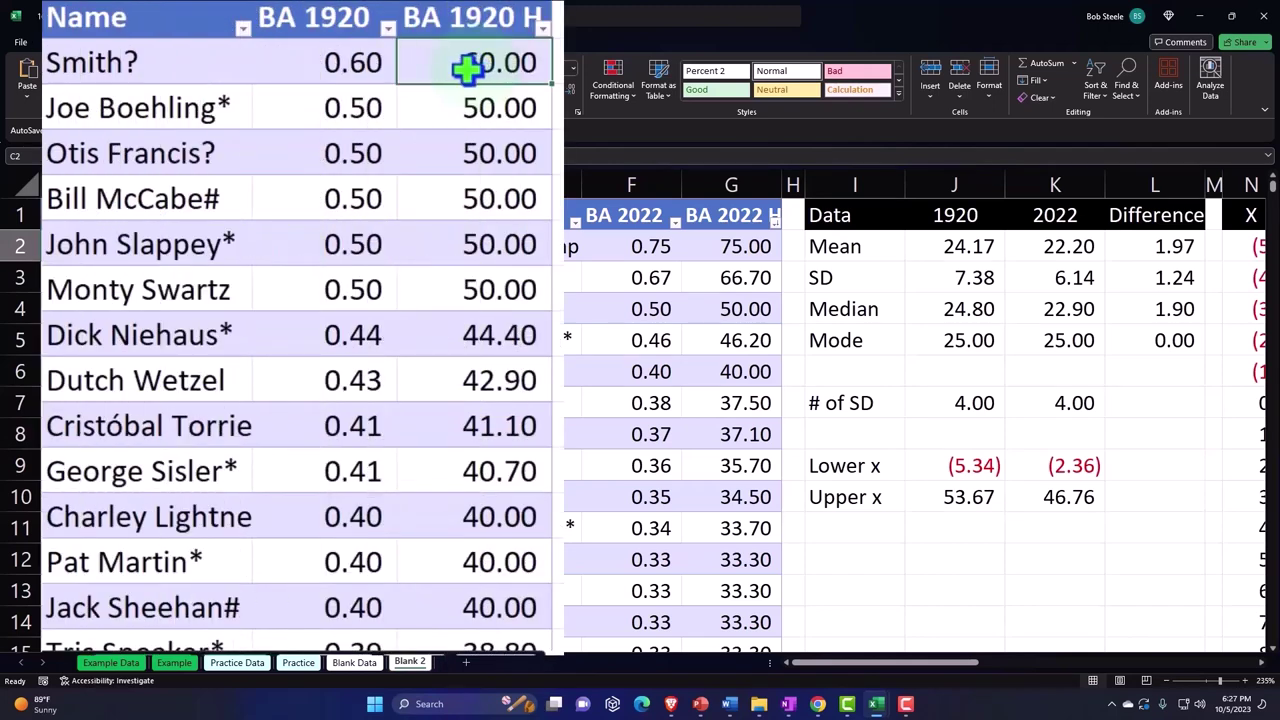
pyautogui.click(350, 62)
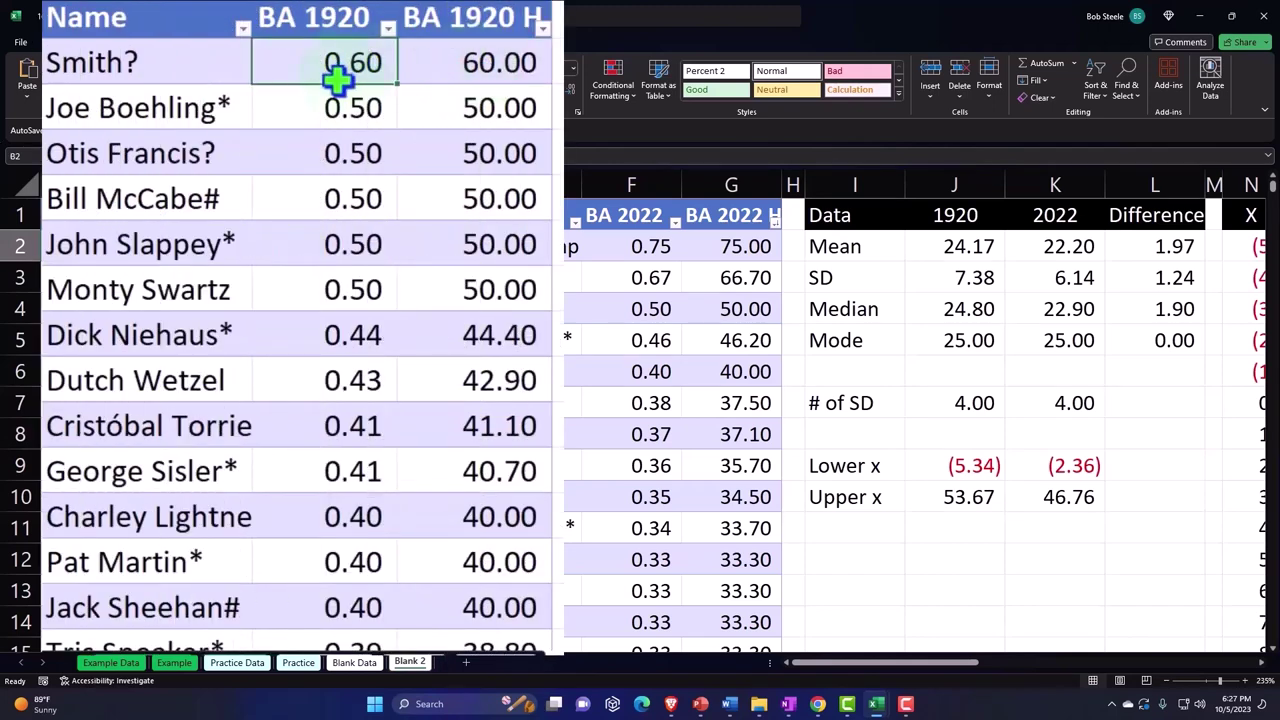
pyautogui.press('Right')
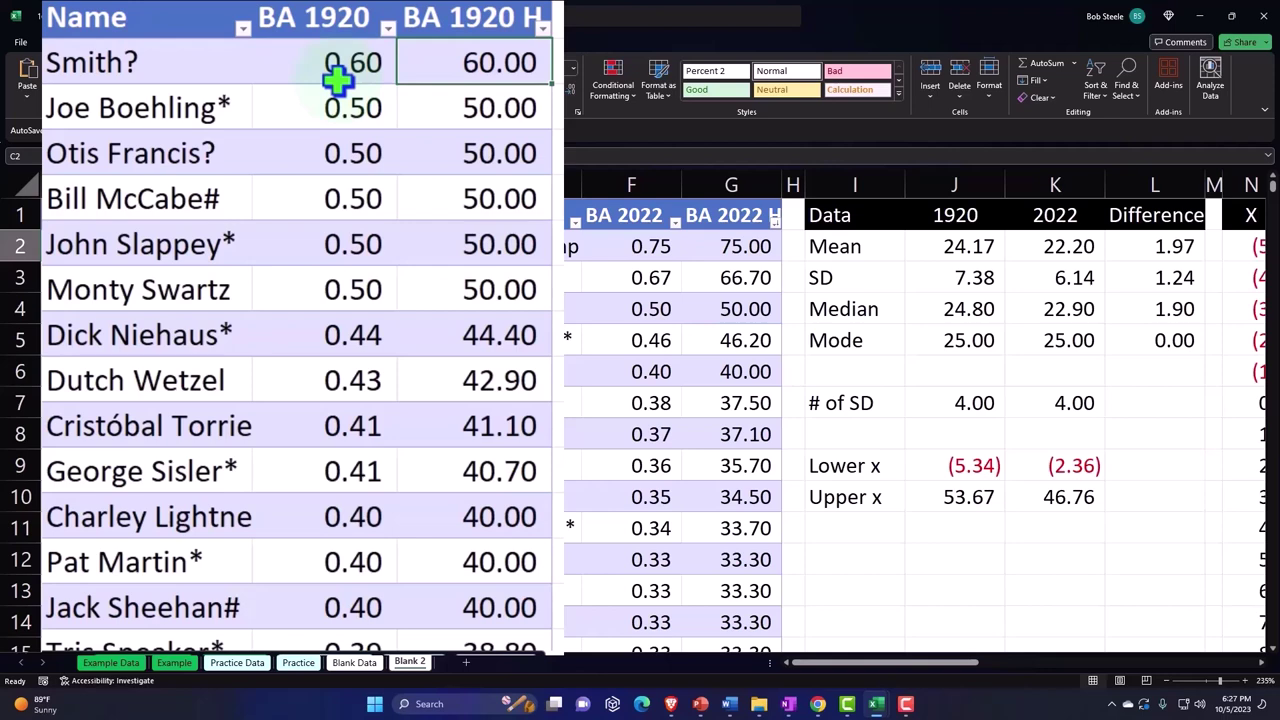
pyautogui.press('Up')
pyautogui.press('Left')
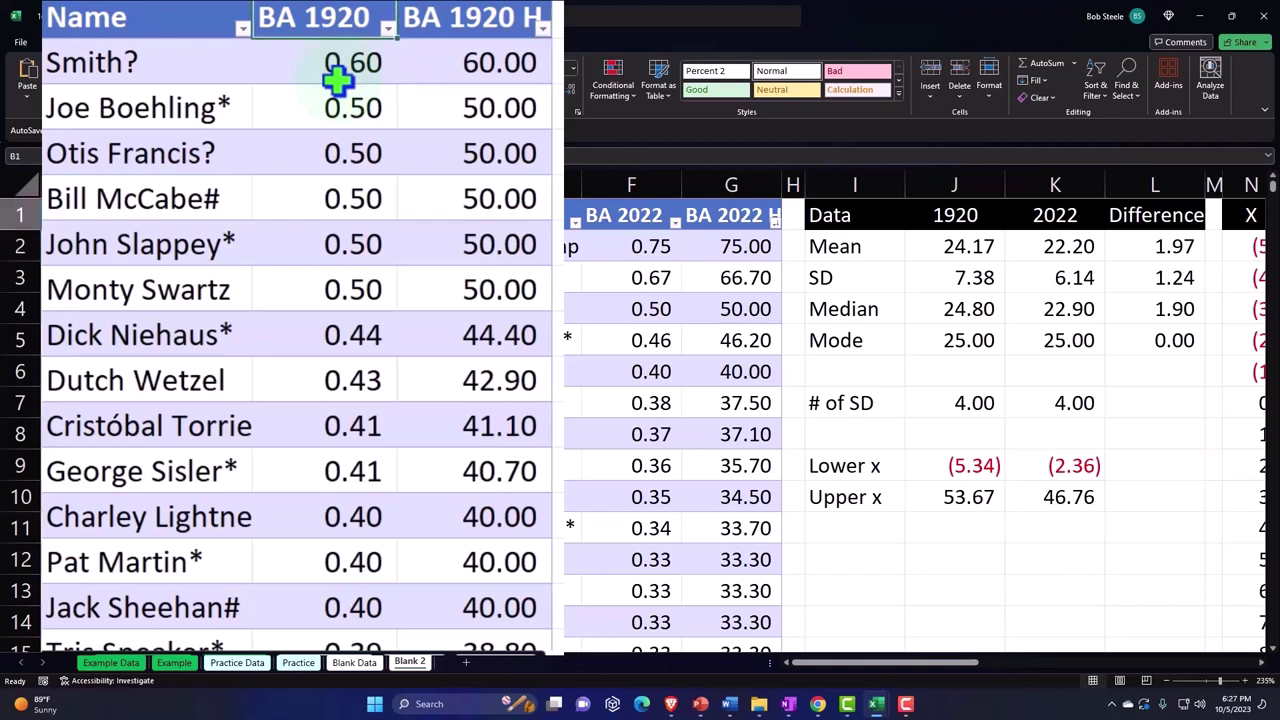
pyautogui.press('Right')
pyautogui.press('Right')
pyautogui.press('Right')
pyautogui.press('Right')
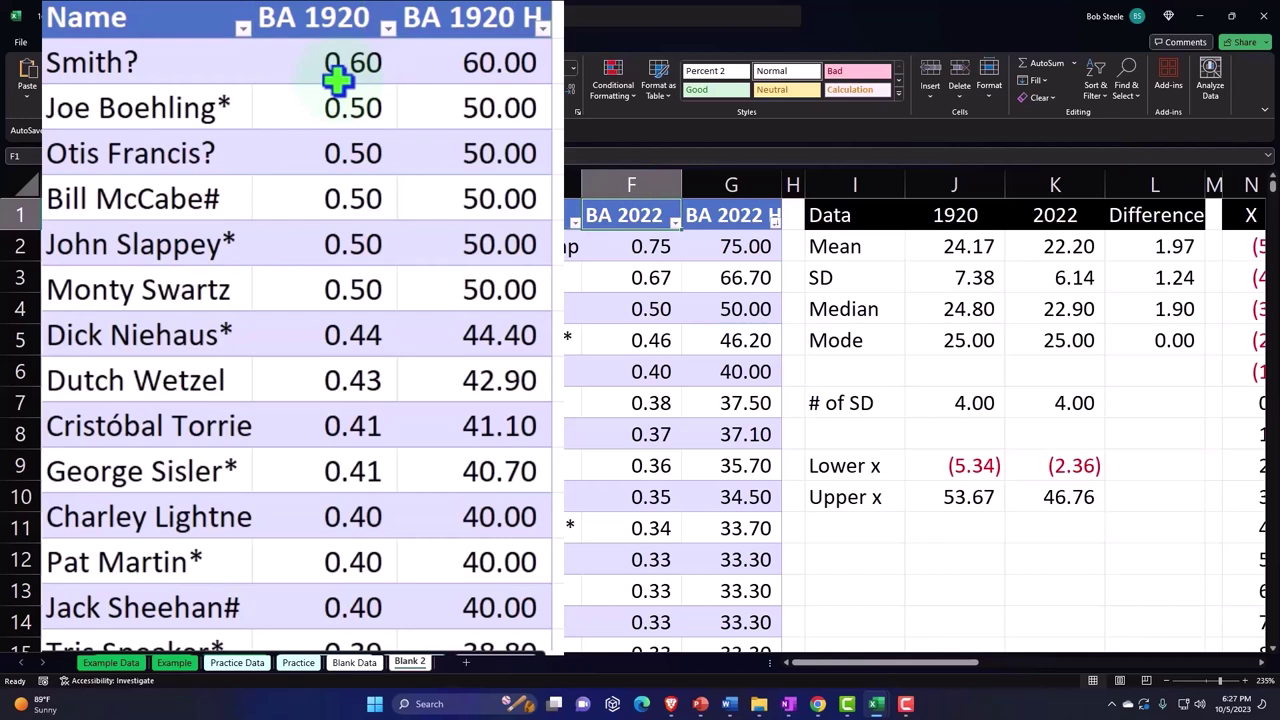
pyautogui.press('Right')
pyautogui.press('Right')
pyautogui.press('Right')
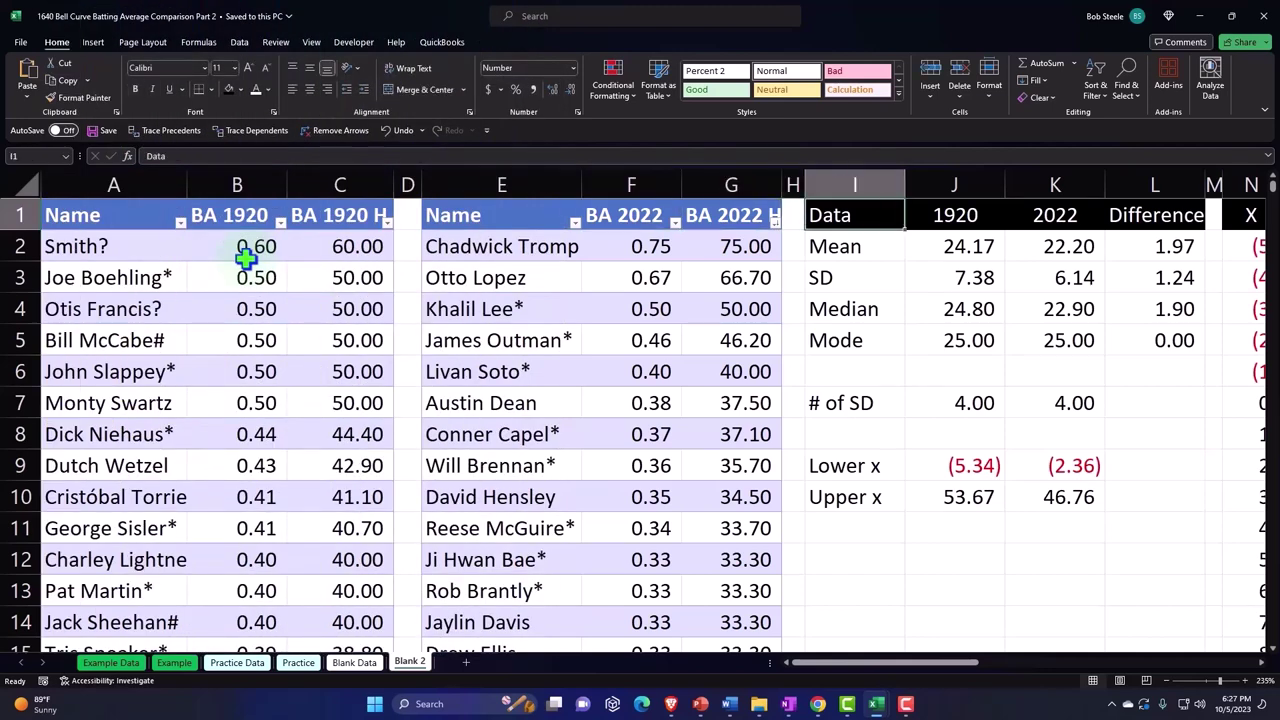
pyautogui.press('Right')
pyautogui.press('Right')
pyautogui.press('Right')
pyautogui.press('Right')
pyautogui.press('Right')
pyautogui.press('Right')
pyautogui.press('Left')
pyautogui.press('Left')
pyautogui.press('Left')
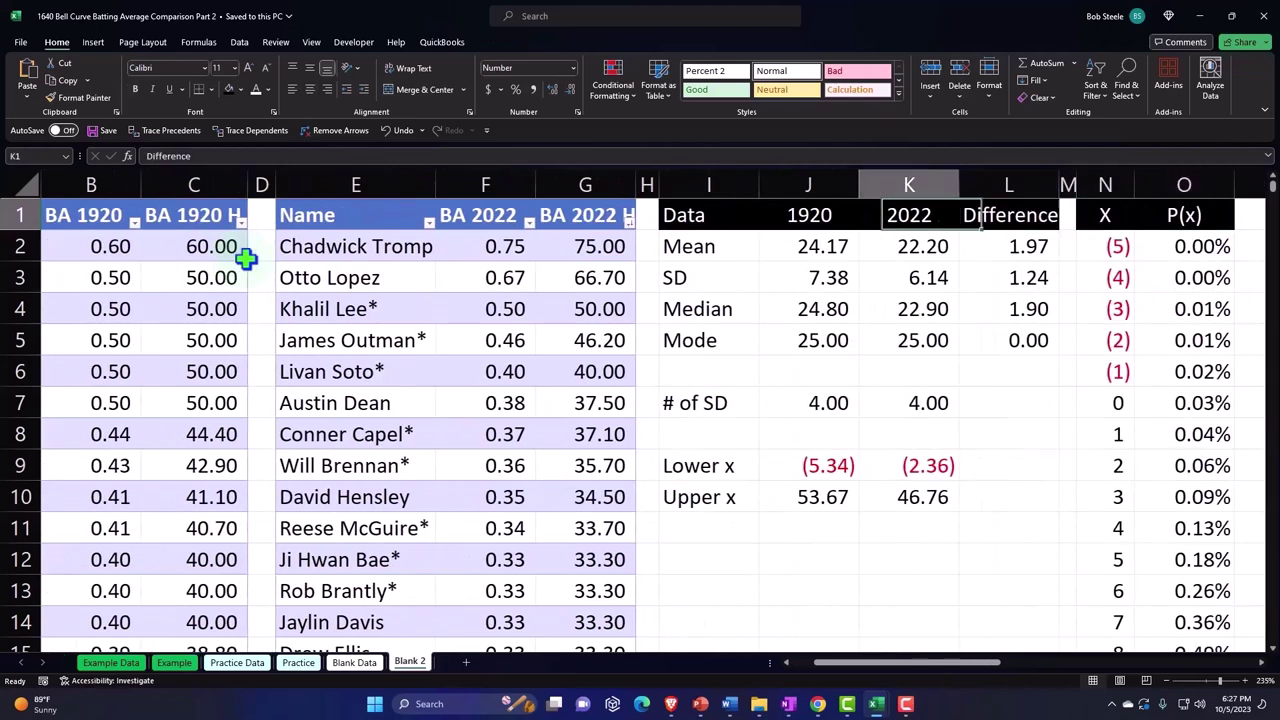
pyautogui.press('Left')
pyautogui.press('Left')
pyautogui.press('Down')
pyautogui.press('Down')
pyautogui.press('Down')
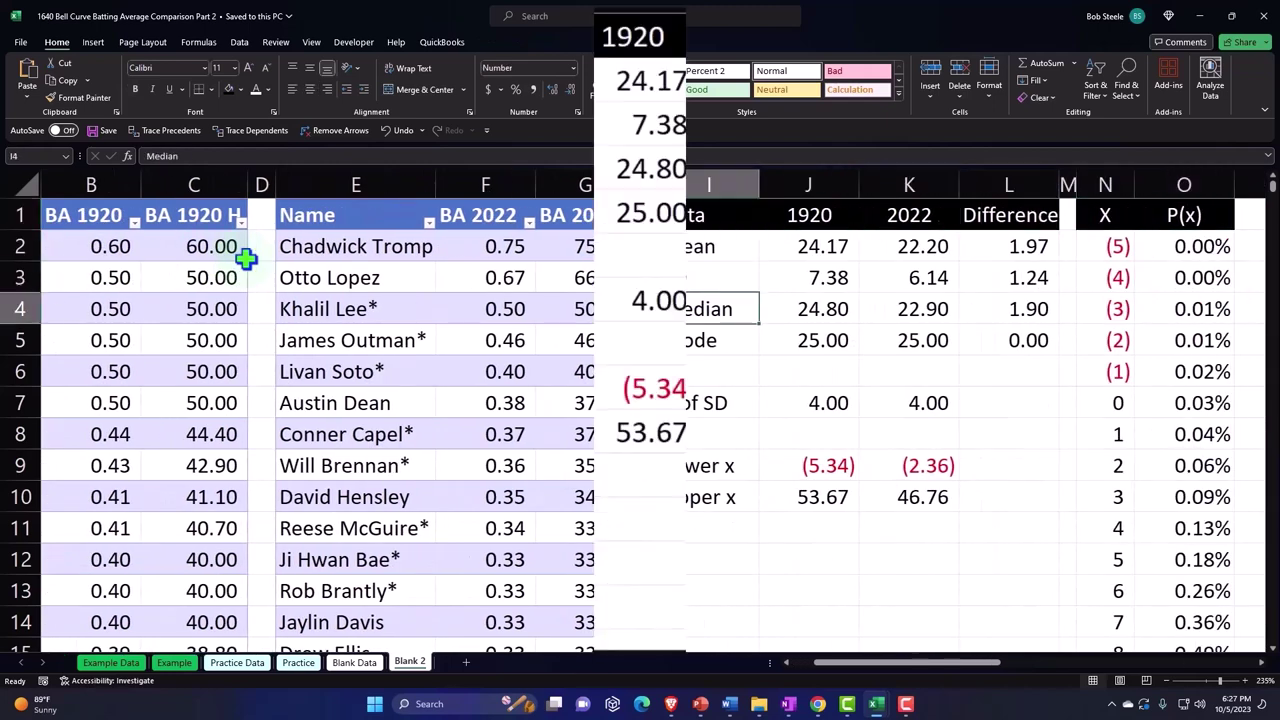
pyautogui.press('Down')
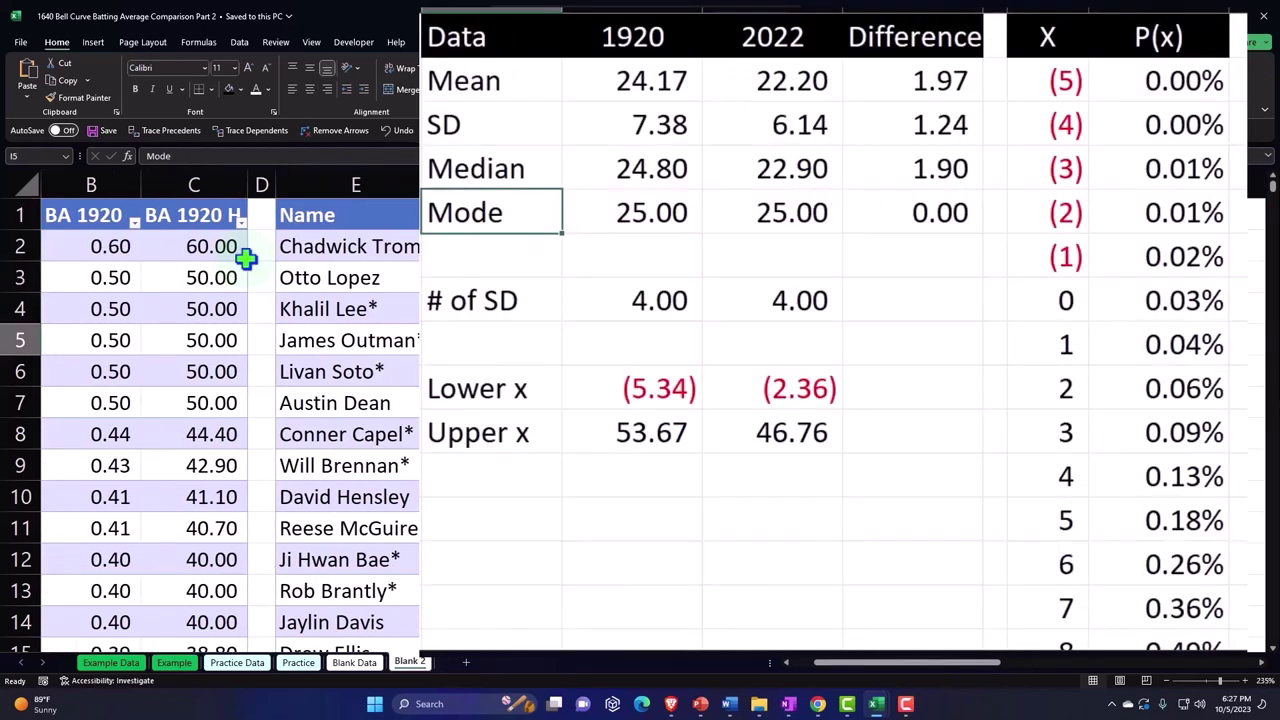
pyautogui.press('Right')
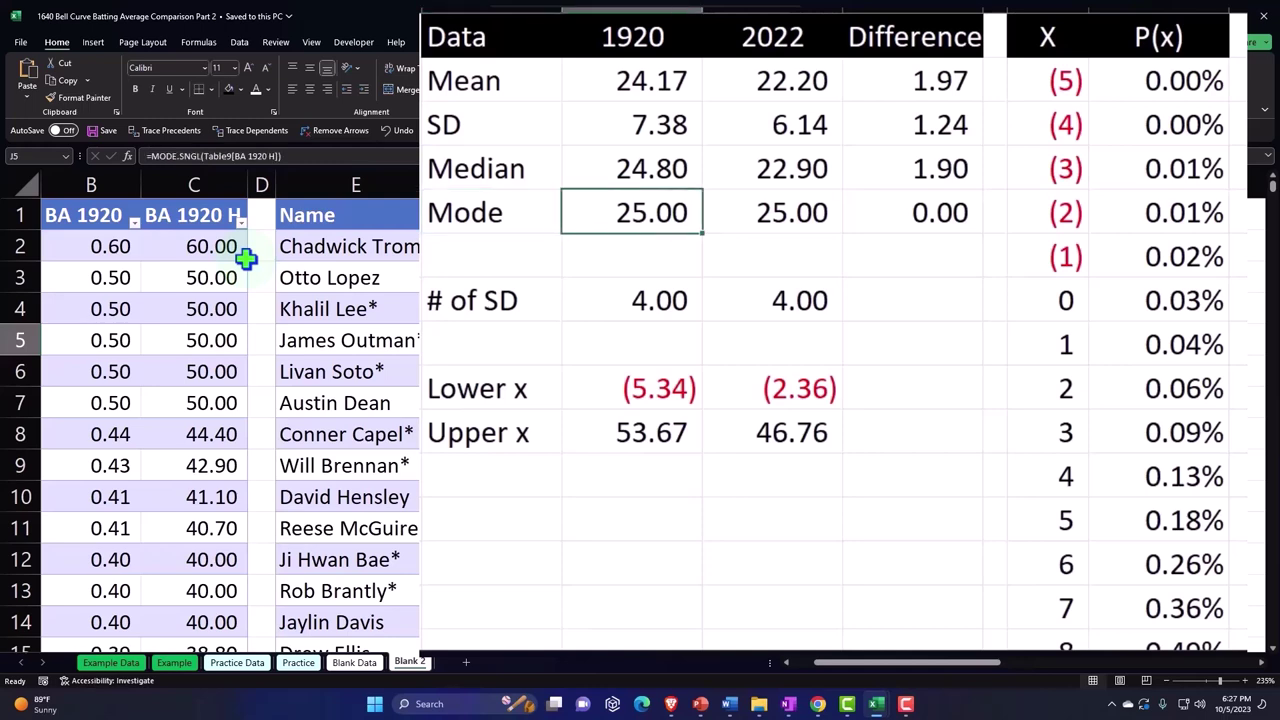
pyautogui.press('Right')
pyautogui.press('Right')
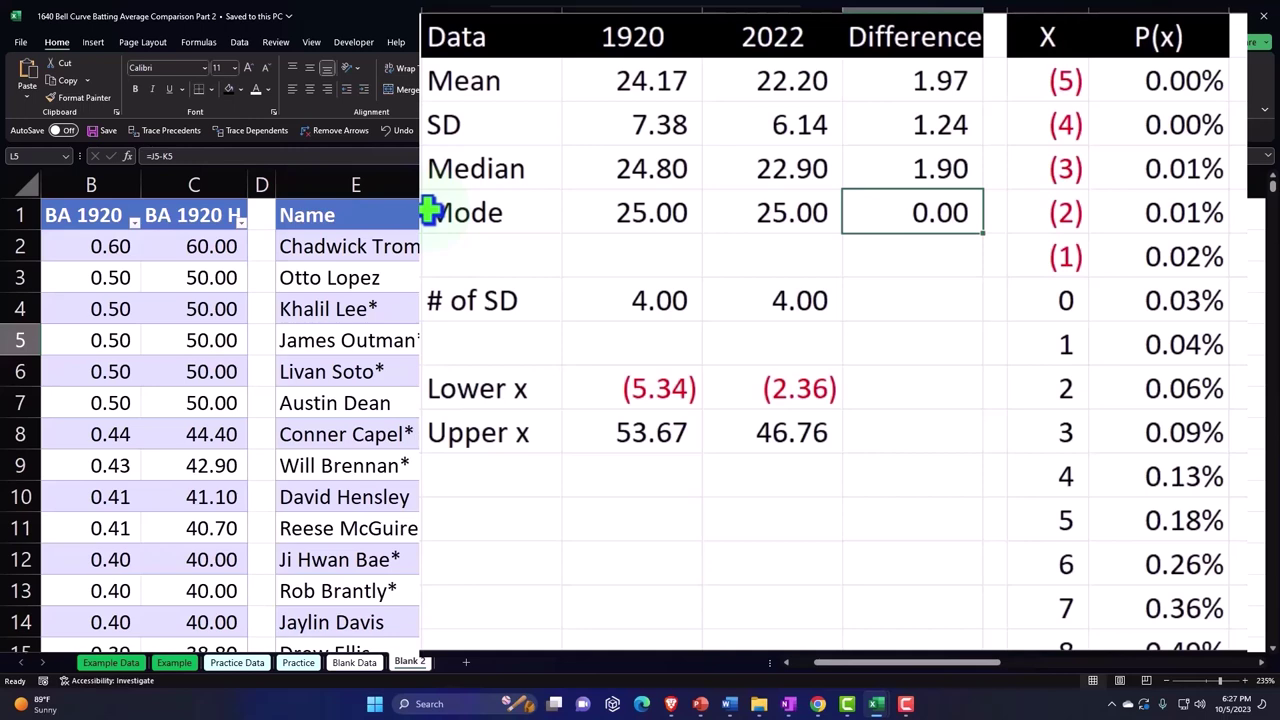
pyautogui.press('Right')
pyautogui.press('Right')
pyautogui.press('Right')
pyautogui.press('Right')
pyautogui.press('Right')
pyautogui.press('Right')
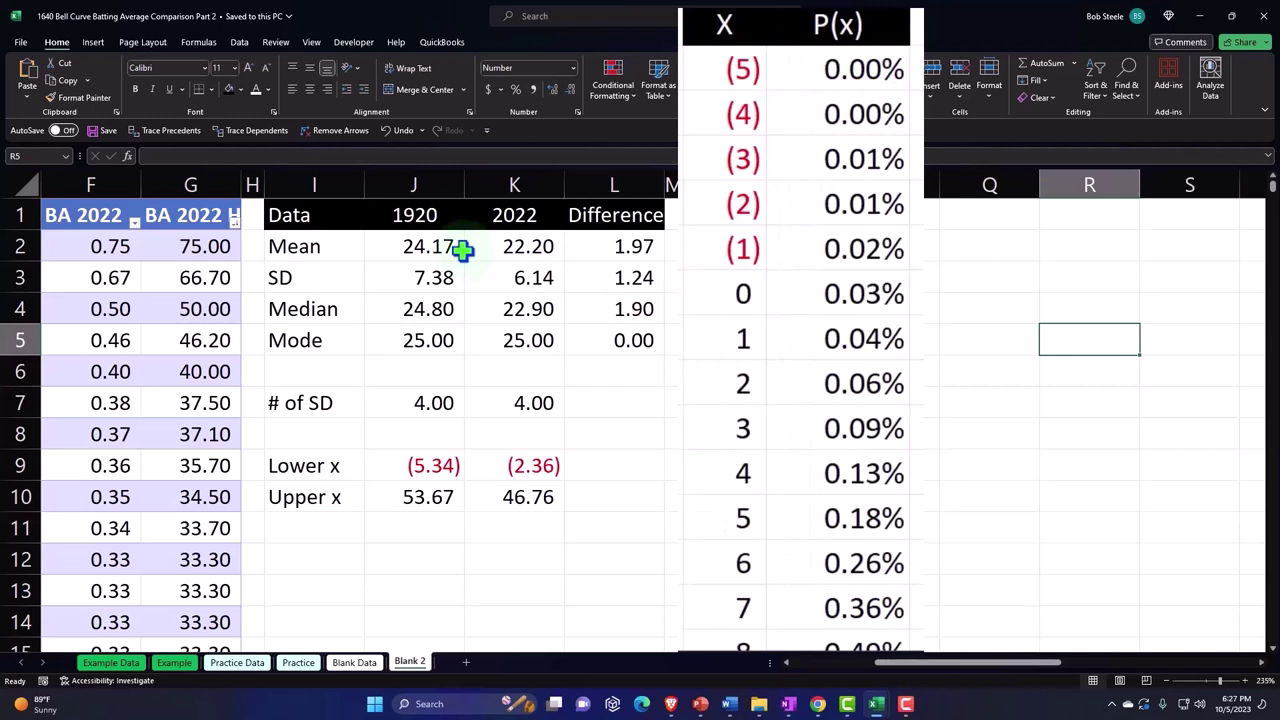
pyautogui.click(702, 78)
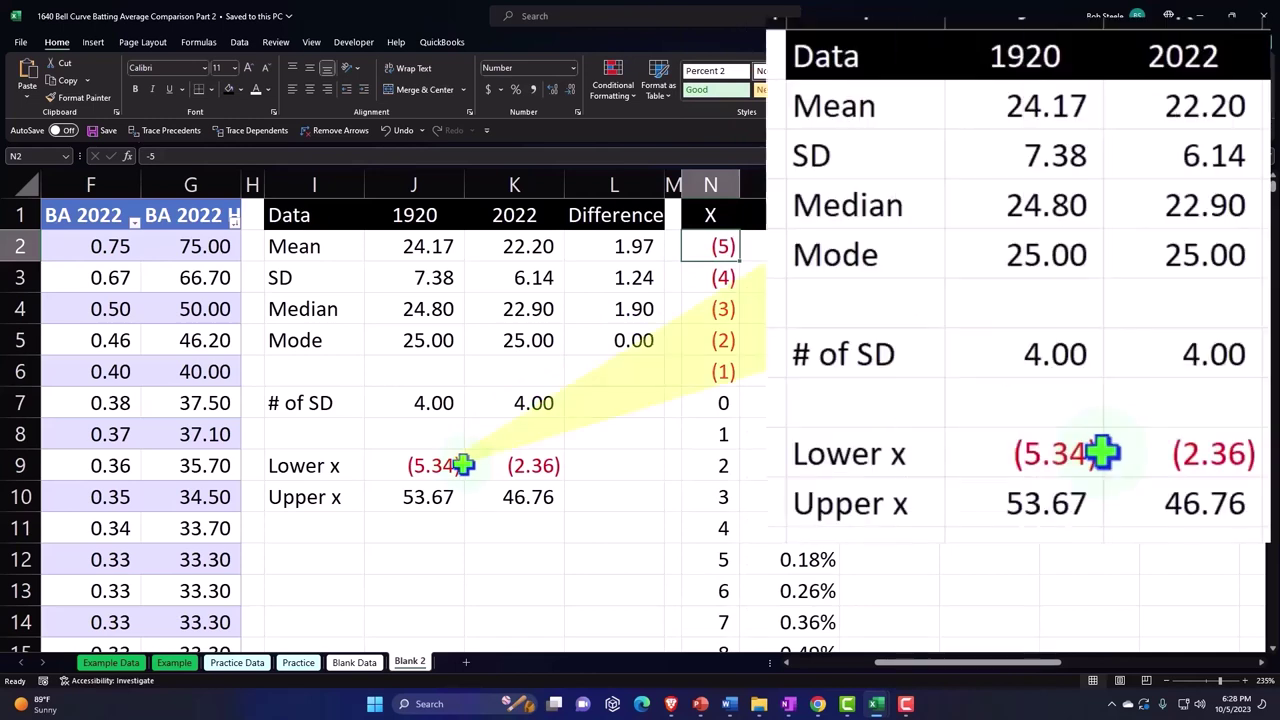
pyautogui.click(806, 252)
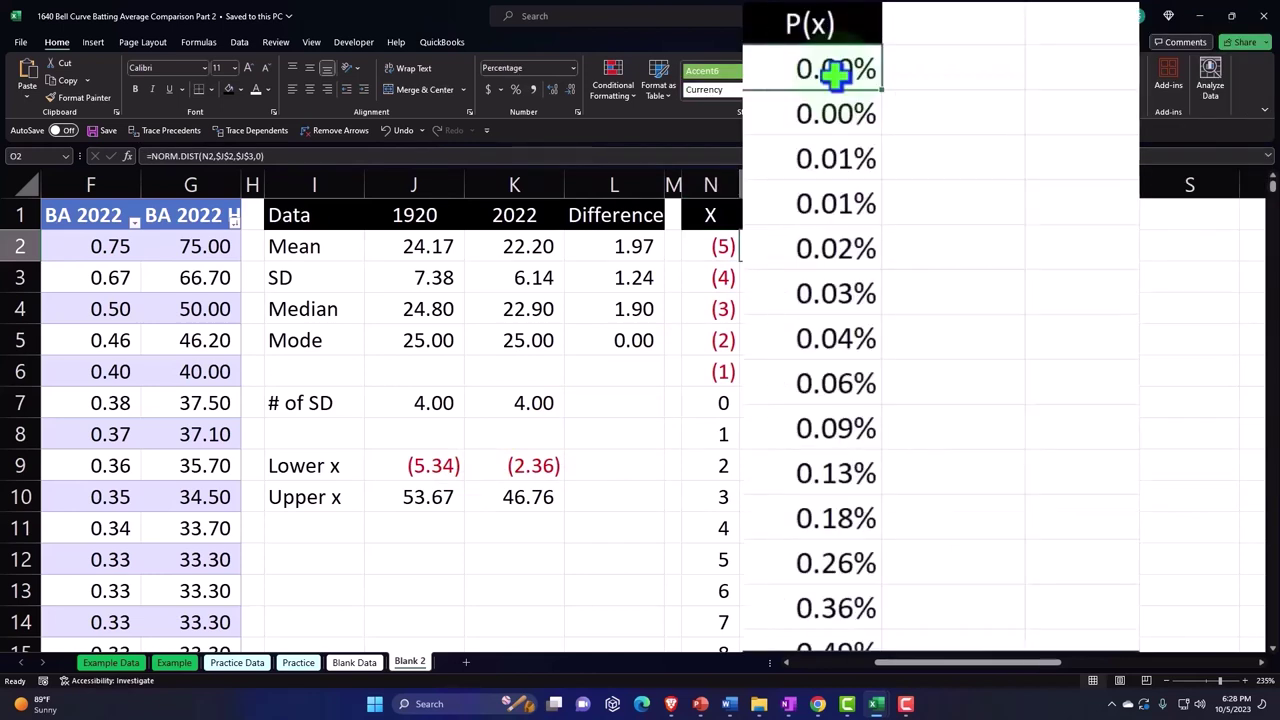
pyautogui.doubleClick(847, 68)
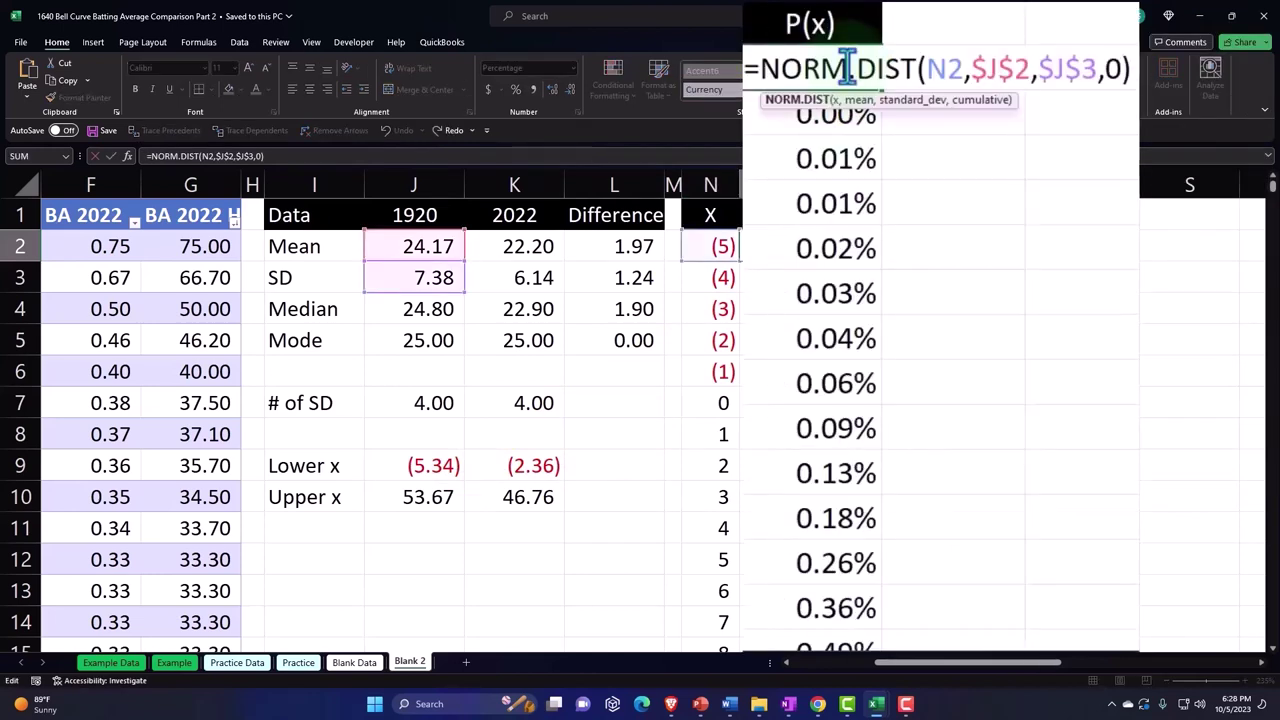
pyautogui.press('Return')
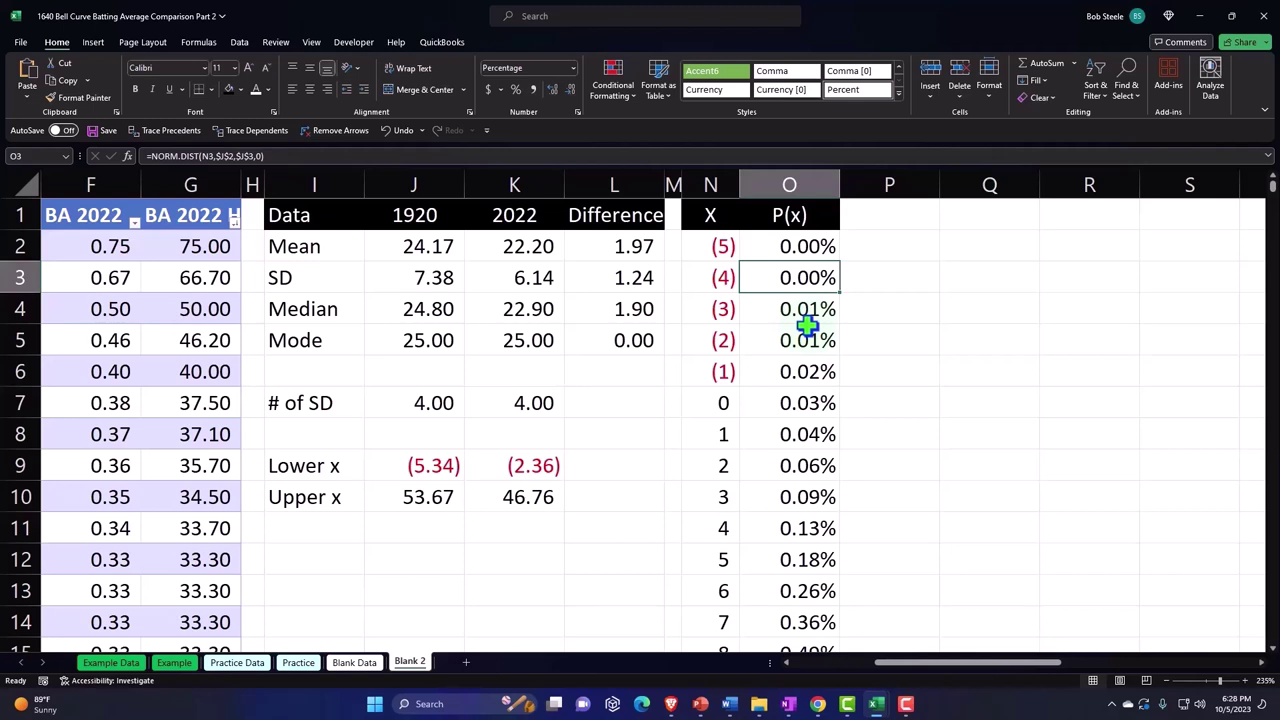
pyautogui.click(91, 249)
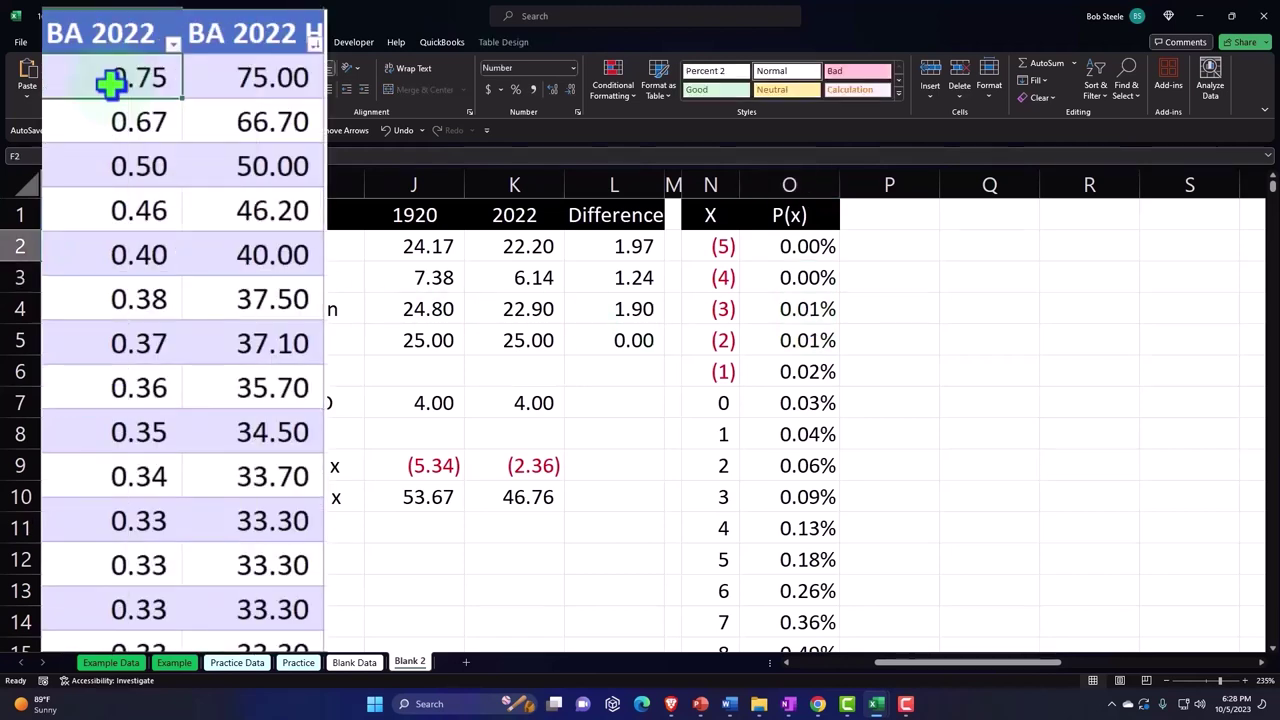
pyautogui.click(221, 77)
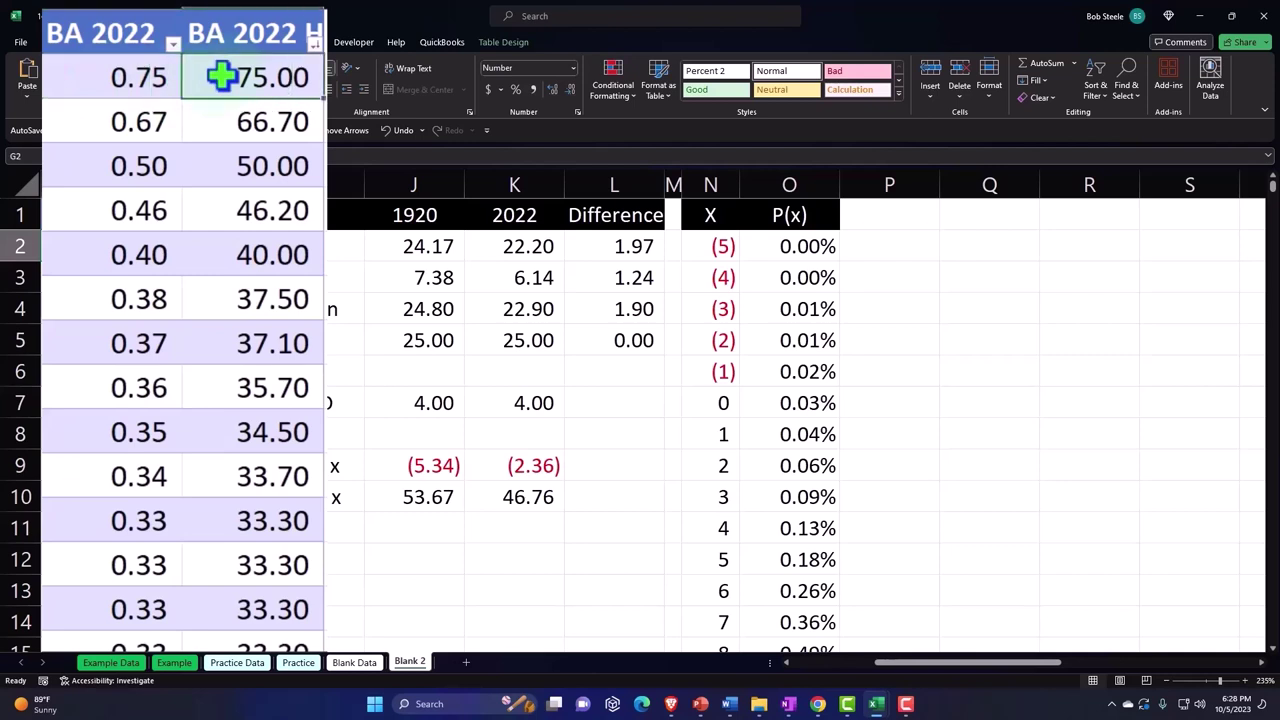
# - Enter a 'z' heading in cell P1
pyautogui.click(886, 213)
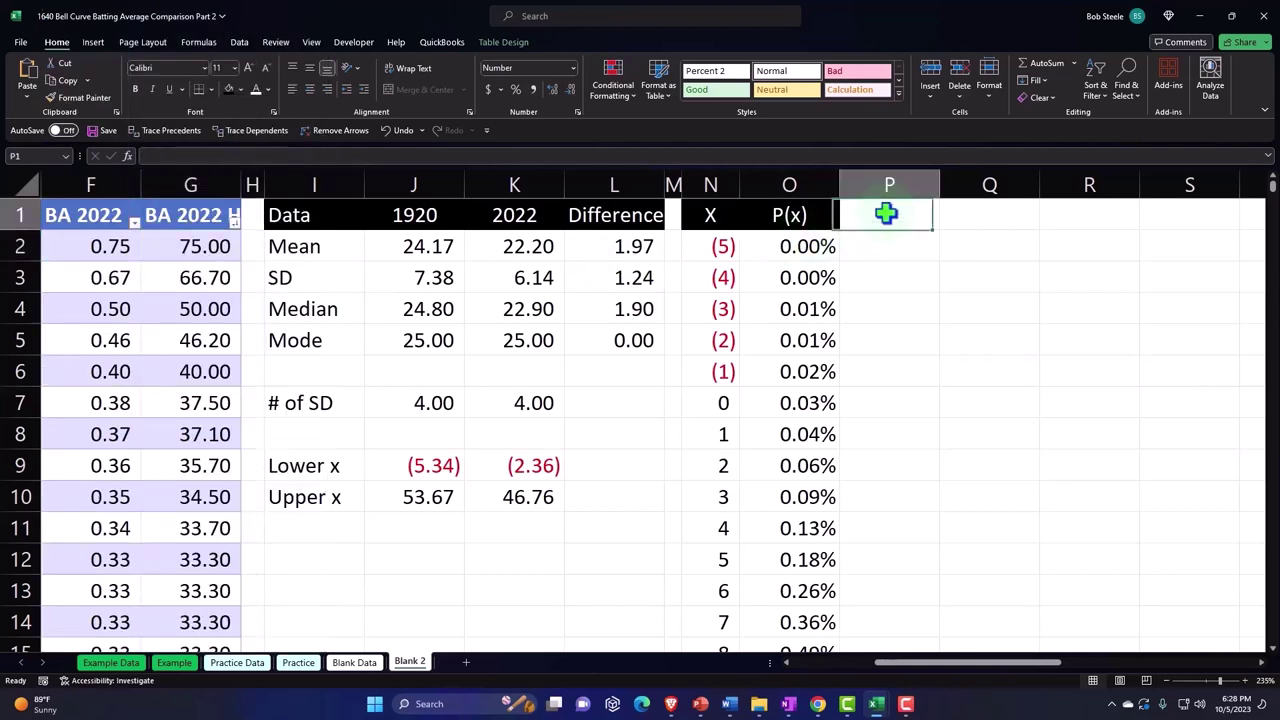
pyautogui.write('z')
pyautogui.press('Return')
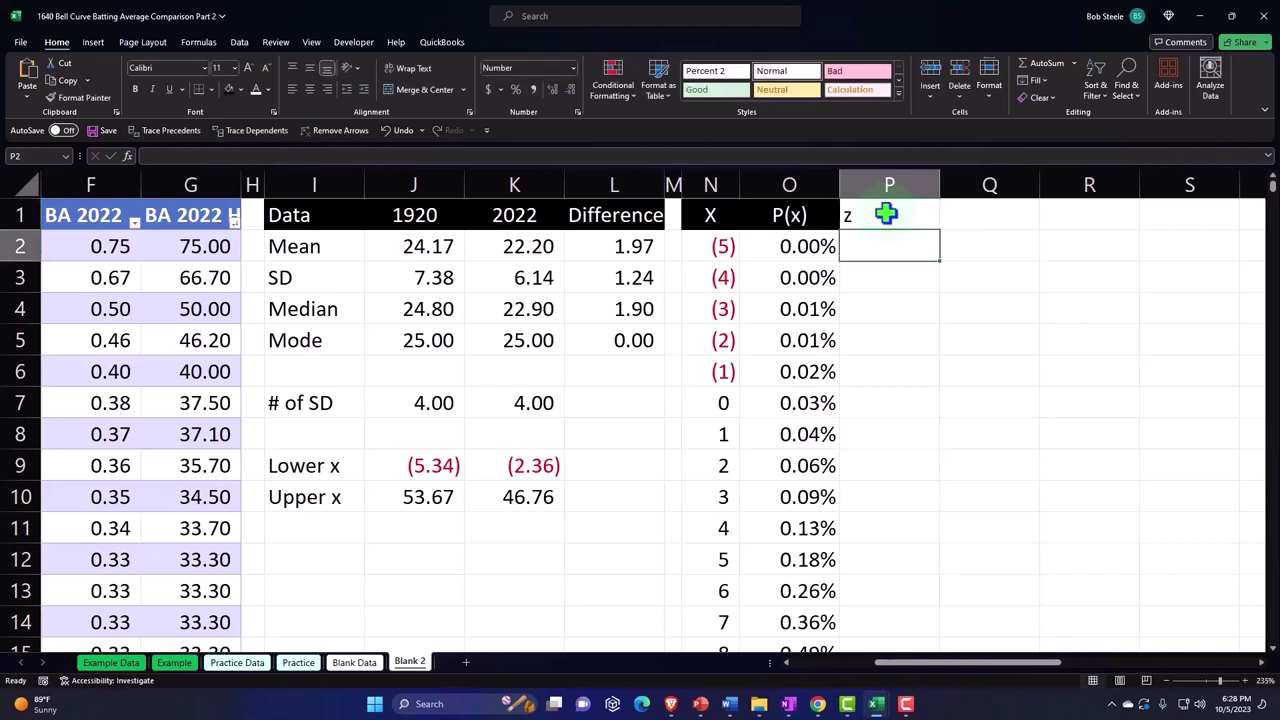
pyautogui.press('Up')
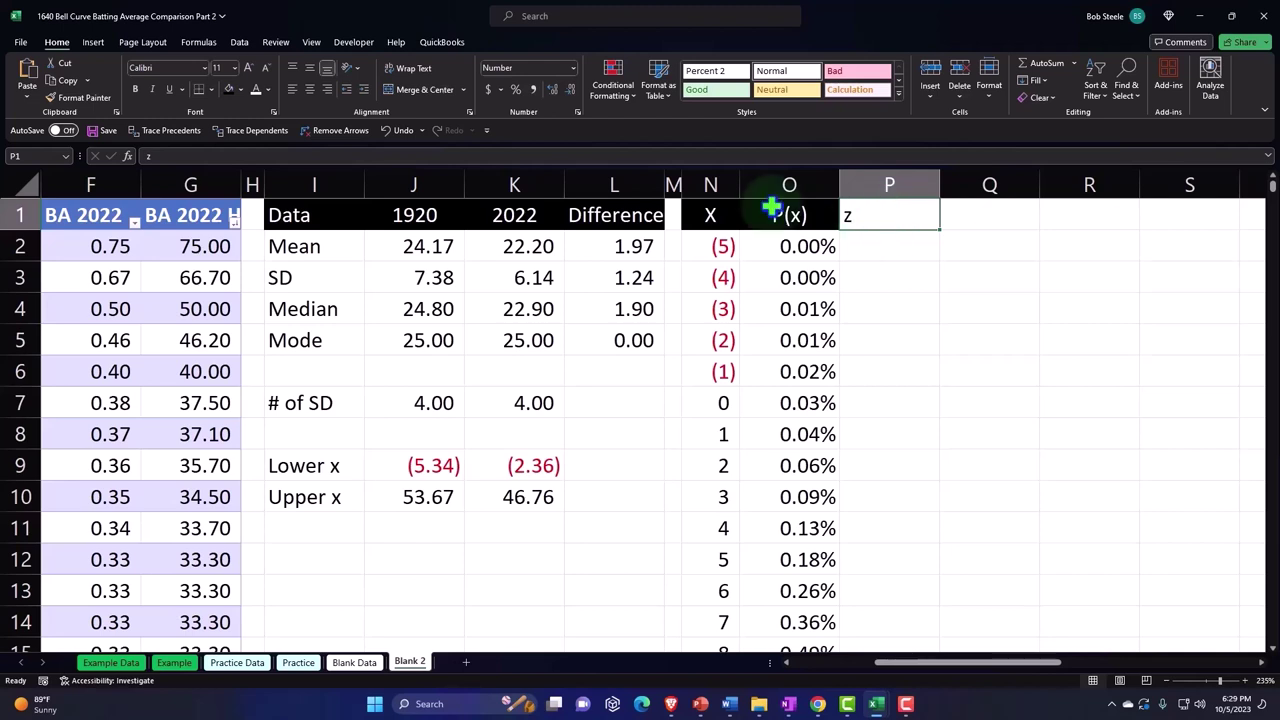
# - Give the z heading a black fill, centre it, and narrow column P
pyautogui.click(222, 88)
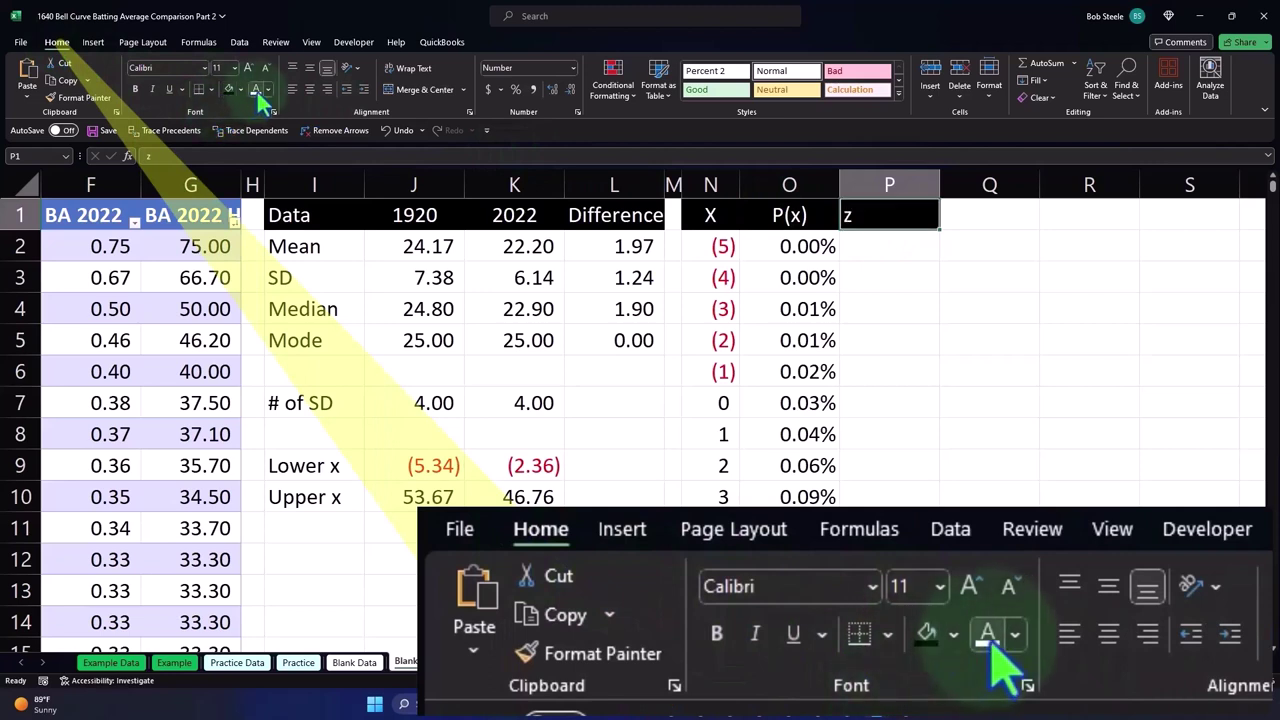
pyautogui.click(309, 88)
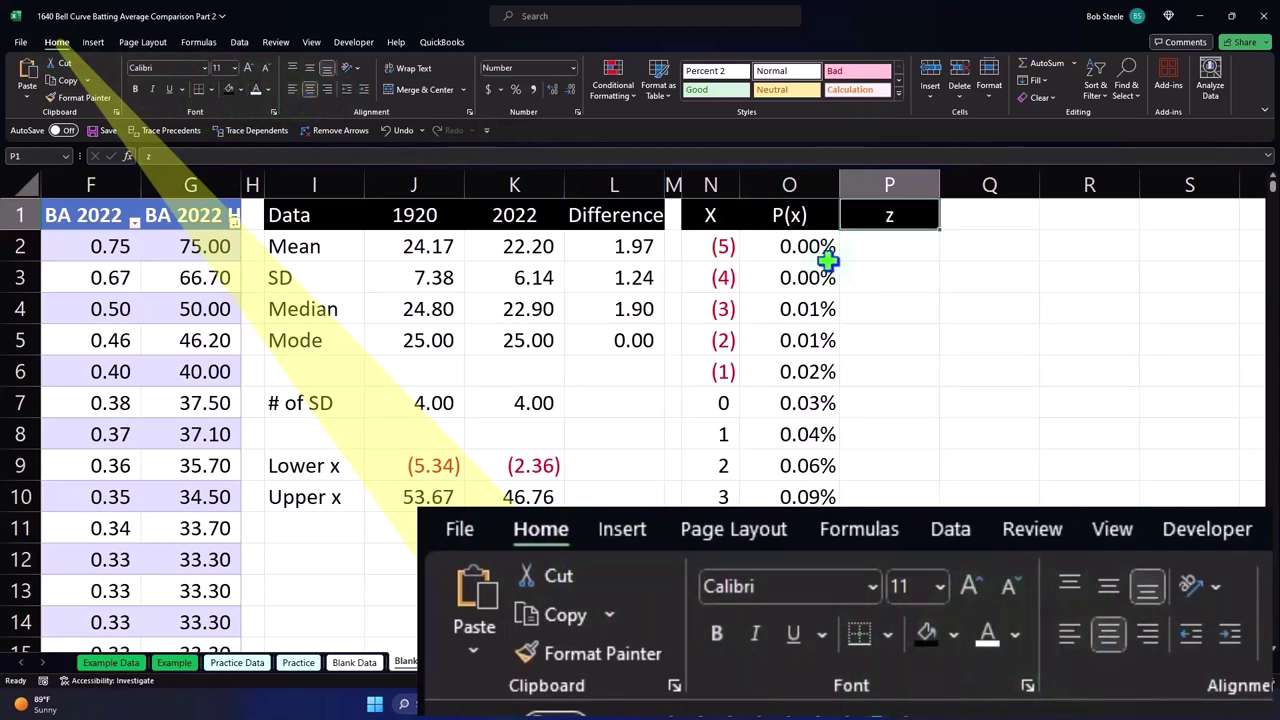
pyautogui.moveTo(940, 185); pyautogui.dragTo(920, 185)
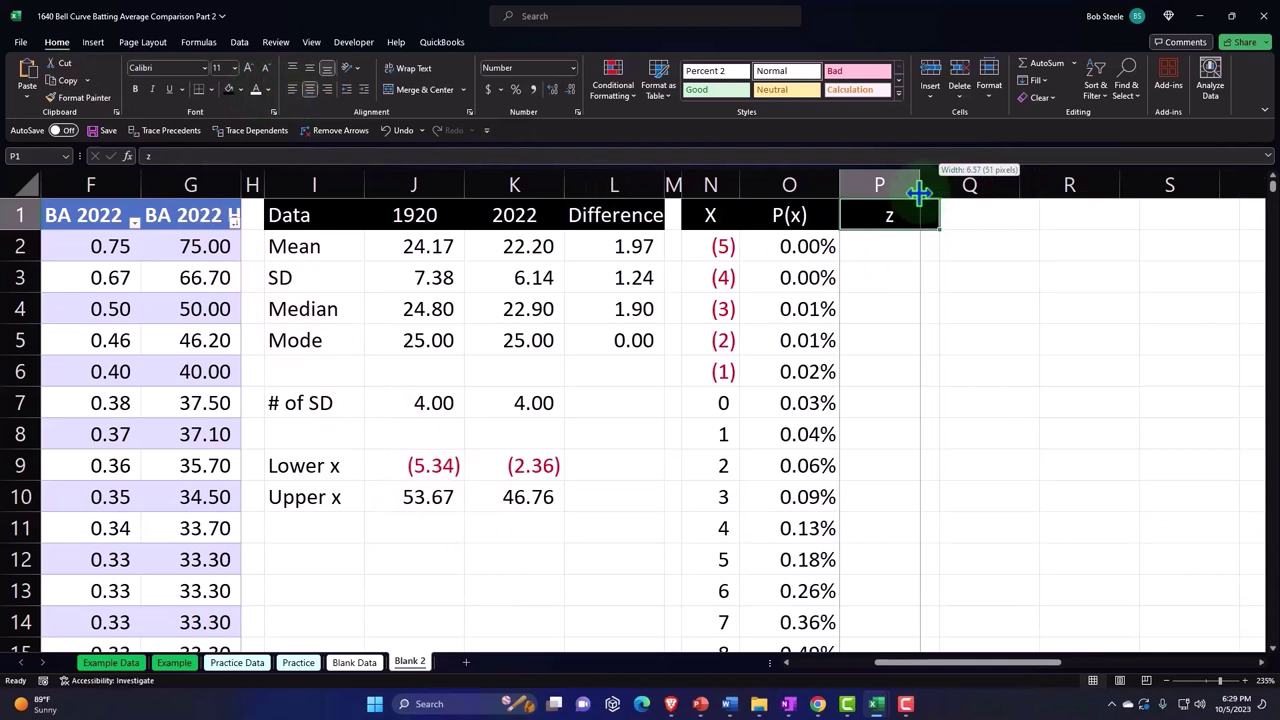
pyautogui.click(887, 244)
# - Enter the z-score formula =(N2-J2)/J3 in P2
pyautogui.write('=(')
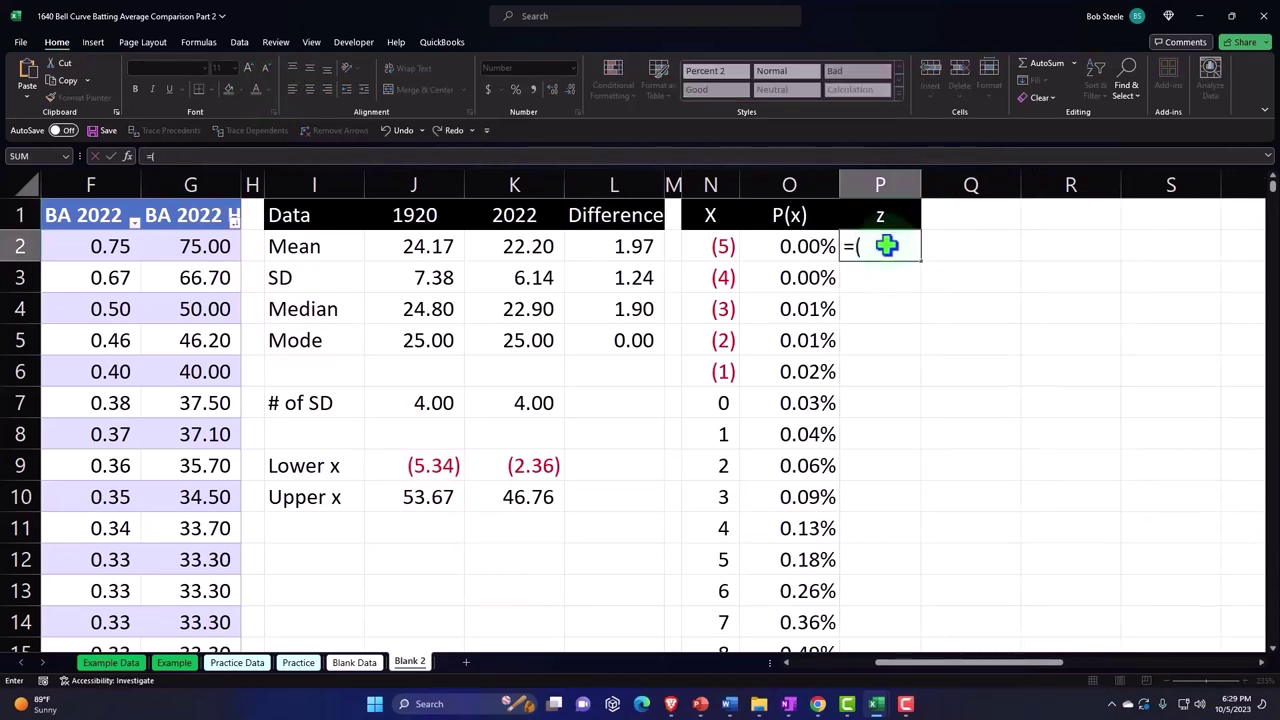
pyautogui.press('Left')
pyautogui.press('Left')
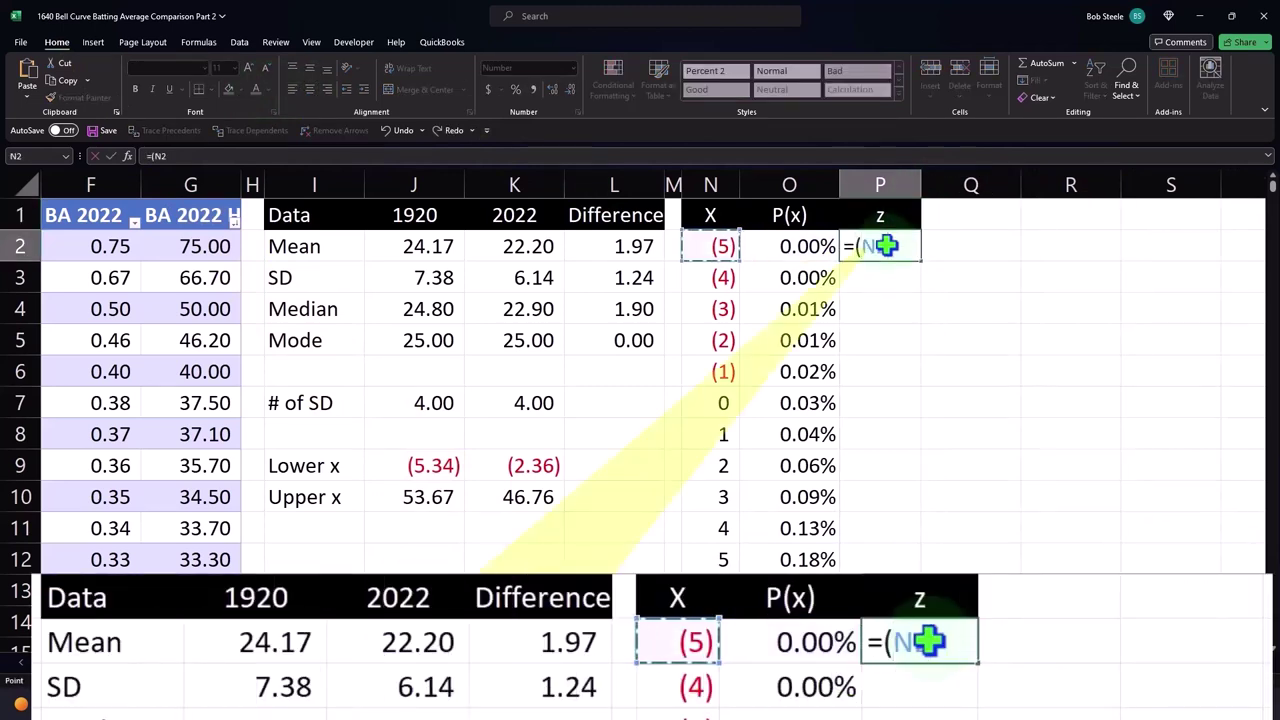
pyautogui.write('-')
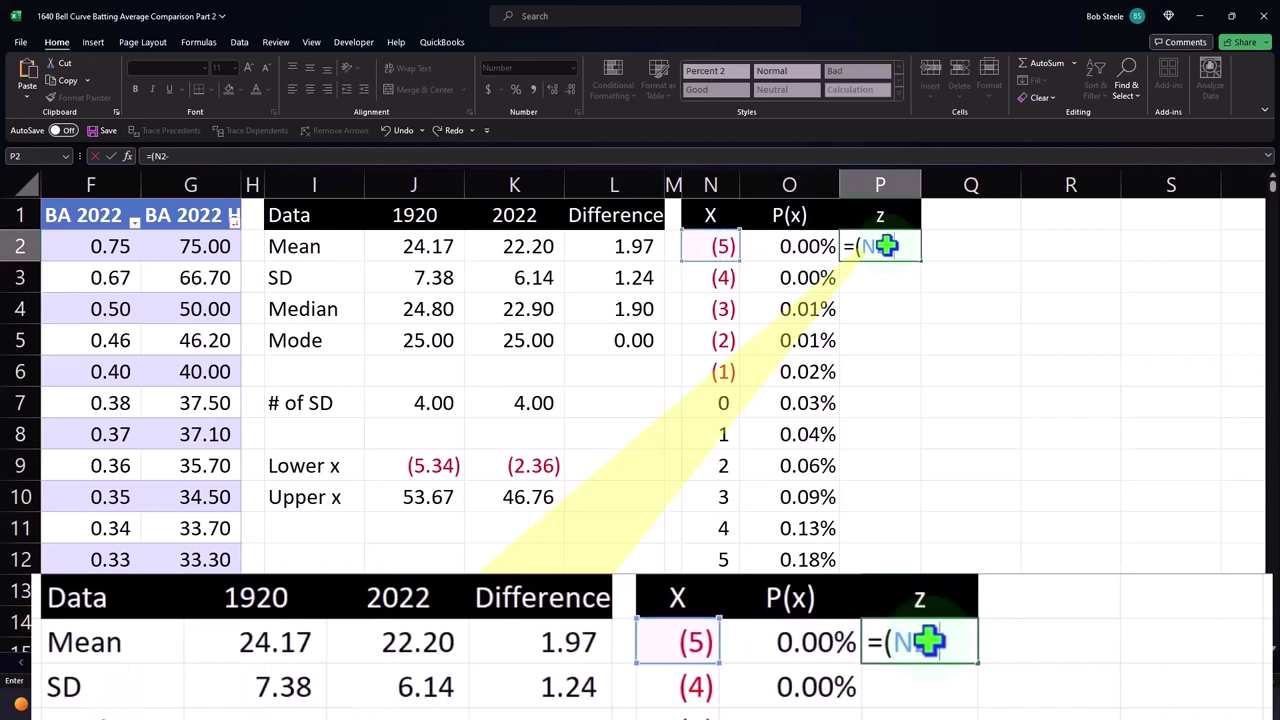
pyautogui.press('Left')
pyautogui.press('Left')
pyautogui.press('Left')
pyautogui.press('Left')
pyautogui.press('Left')
pyautogui.press('Left')
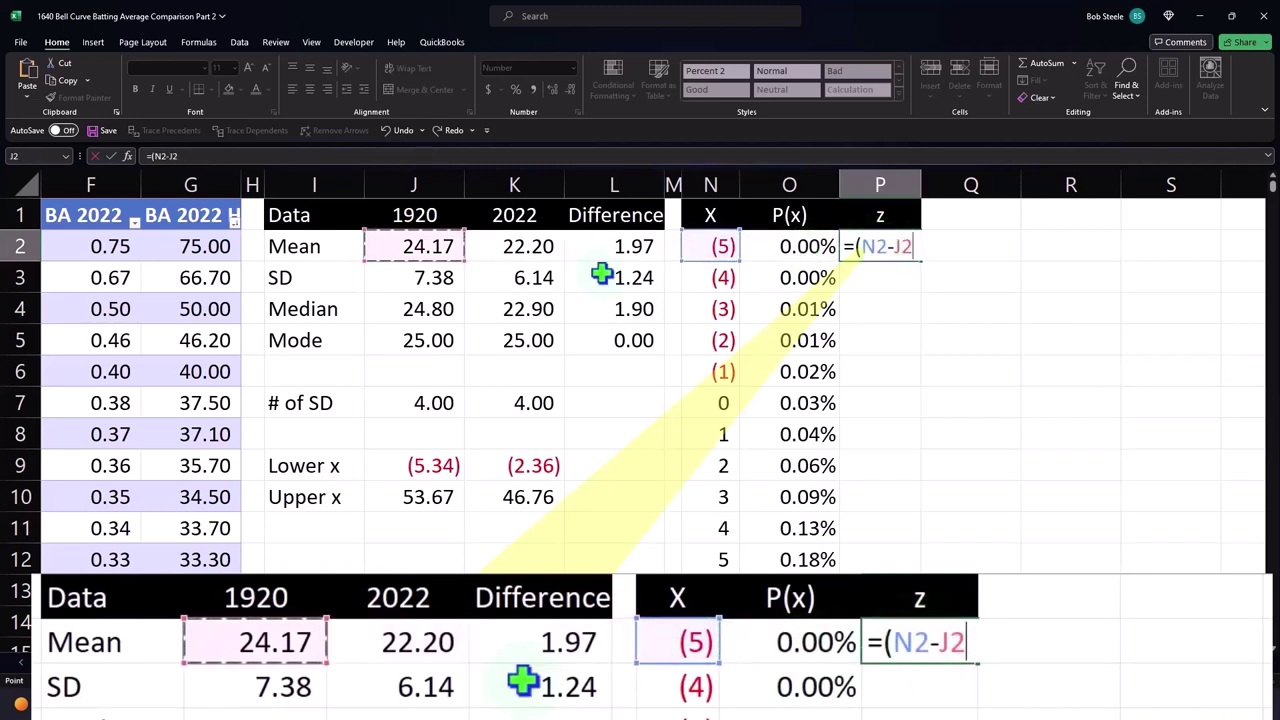
pyautogui.write(')')
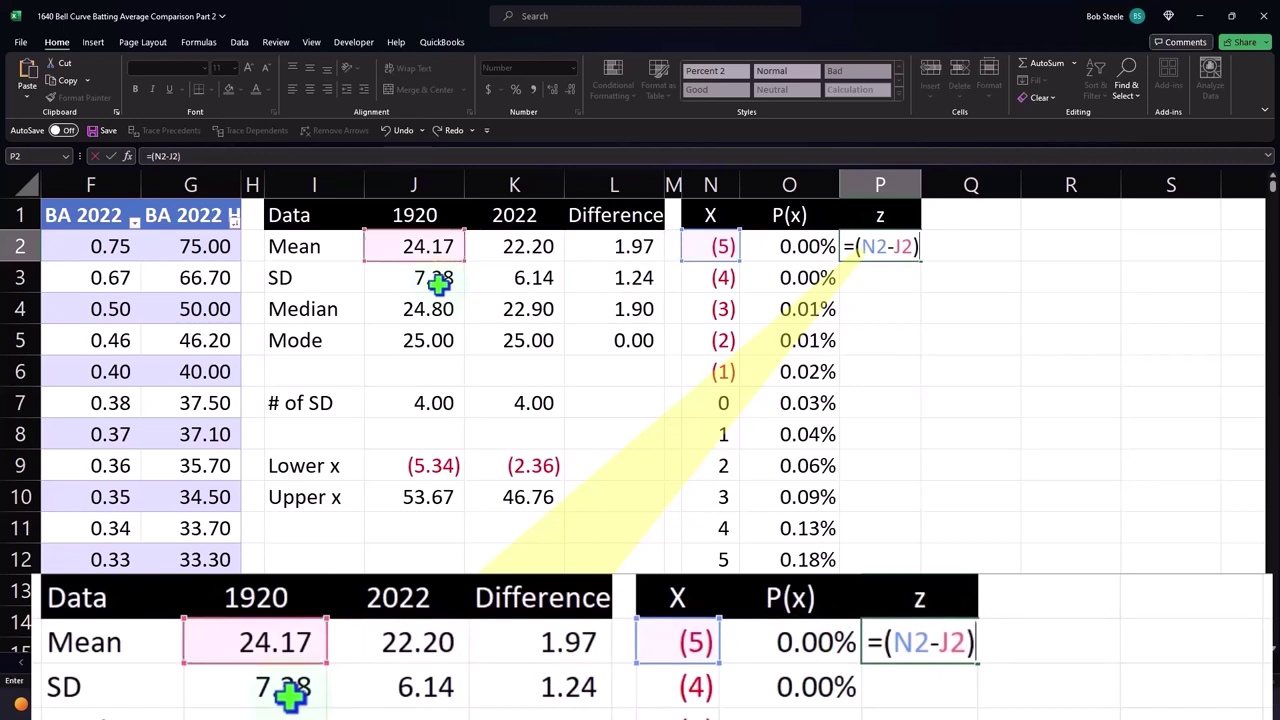
pyautogui.write('/')
pyautogui.press('Left')
pyautogui.press('Left')
pyautogui.press('Left')
pyautogui.press('Left')
pyautogui.press('Left')
pyautogui.press('Left')
pyautogui.press('Down')
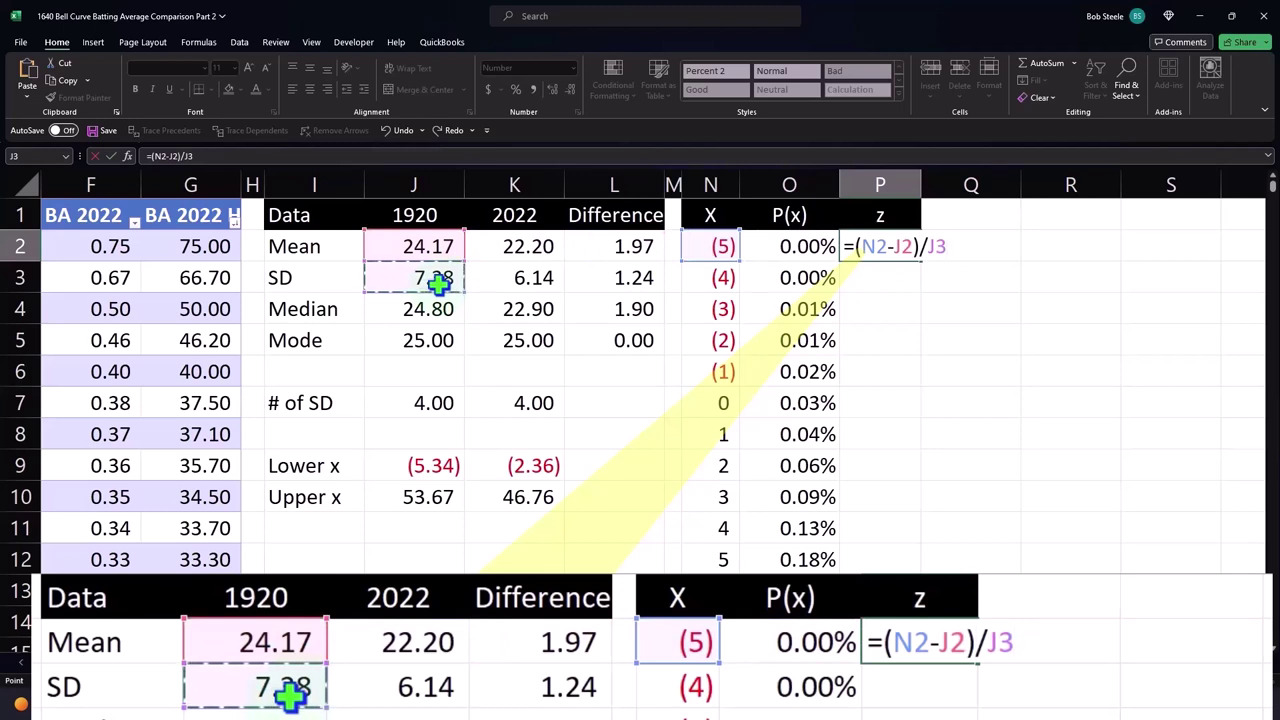
pyautogui.press('Return')
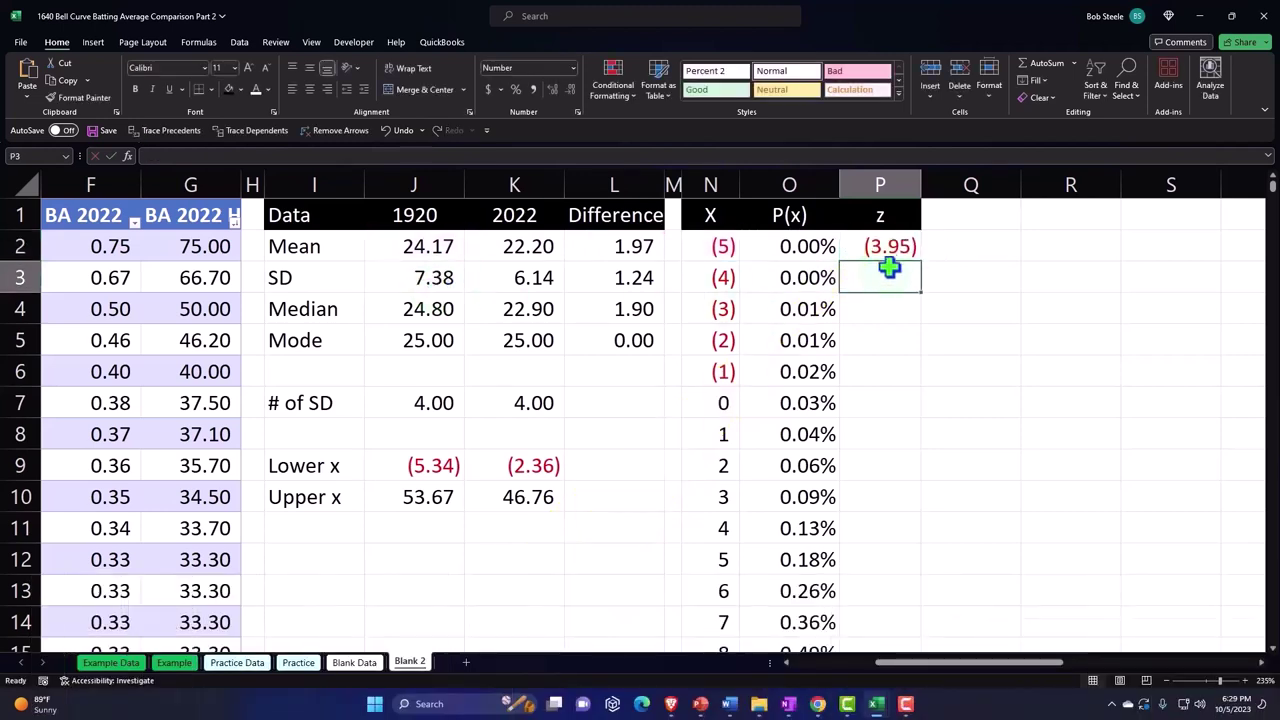
# - Make the J2 mean and J3 SD references absolute, giving =(N2-$J$2)/$J$3
pyautogui.doubleClick(890, 247)
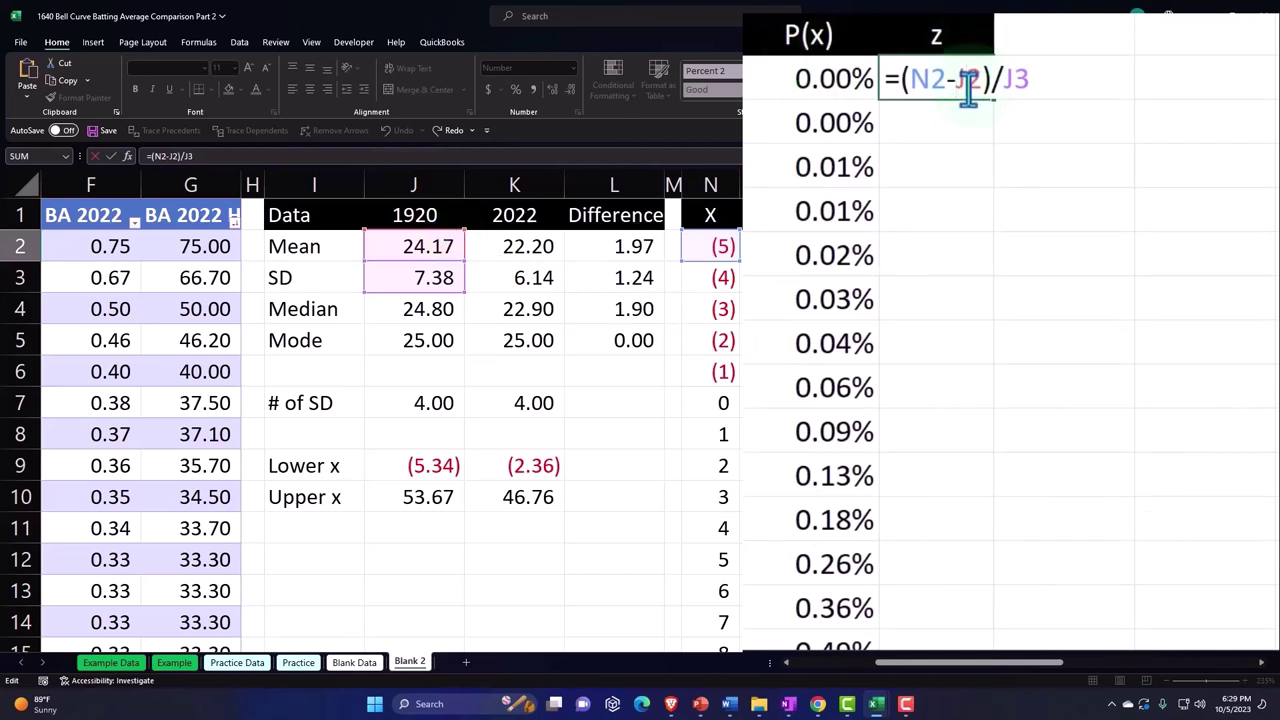
pyautogui.press('F4')
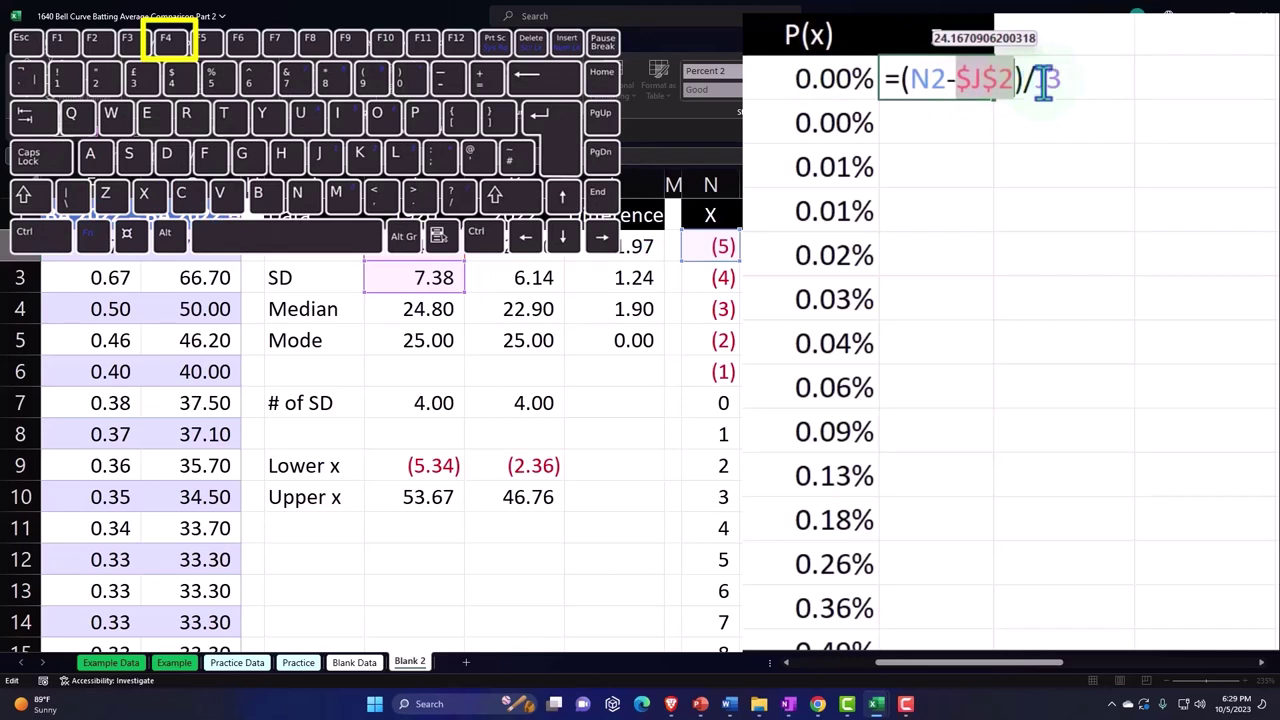
pyautogui.click(1050, 80)
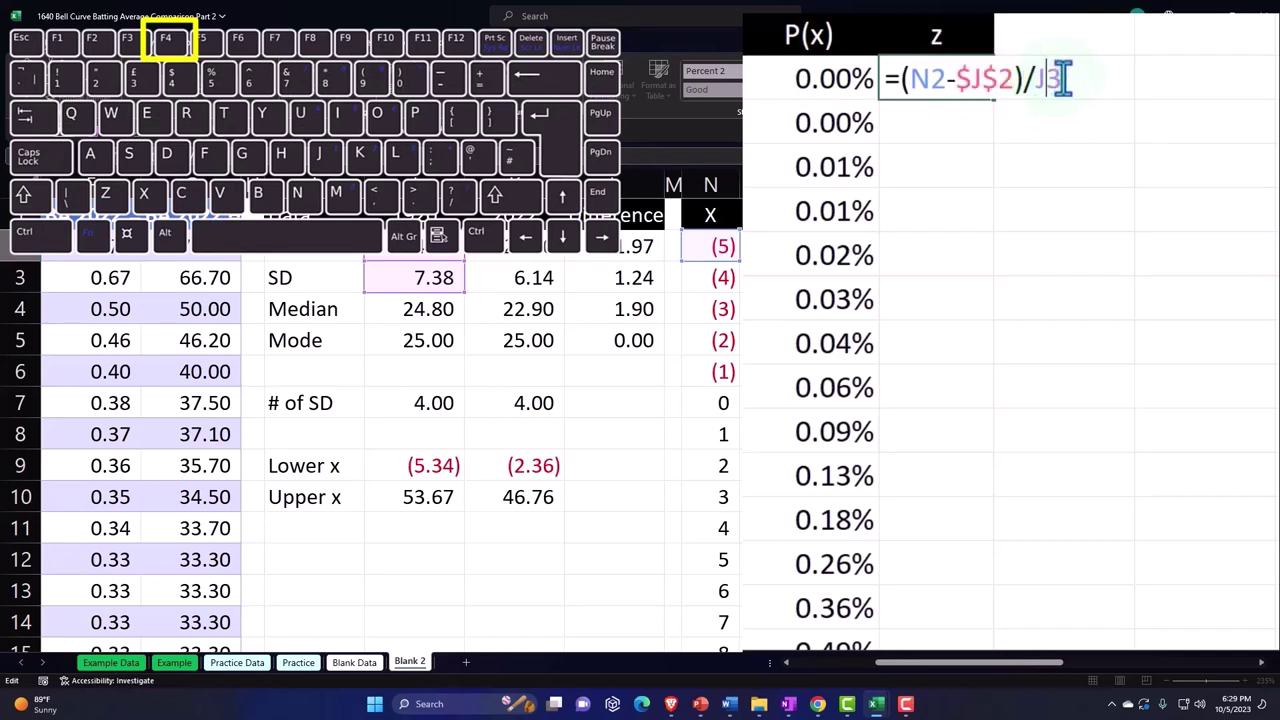
pyautogui.press('F4')
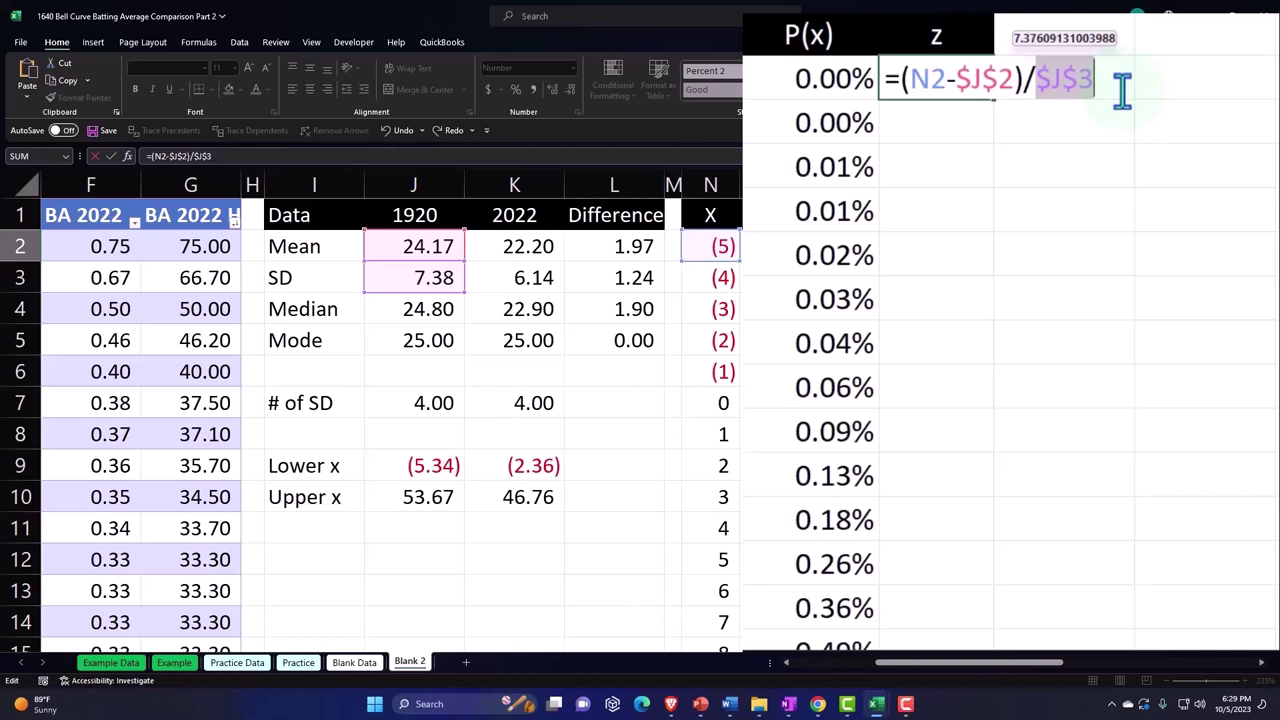
pyautogui.press('Return')
pyautogui.click(913, 250)
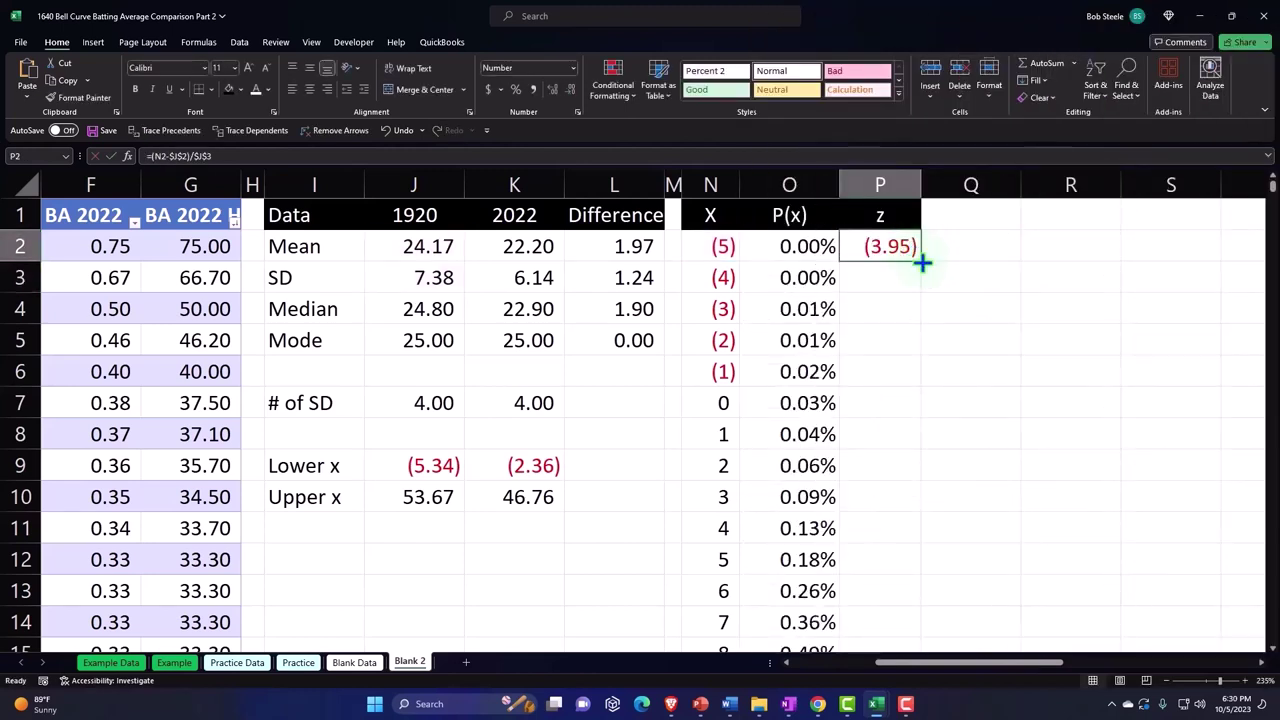
# - Fill the z formula down column P and scroll through the results
pyautogui.doubleClick(921, 261)
pyautogui.scroll(-2, 945, 343)
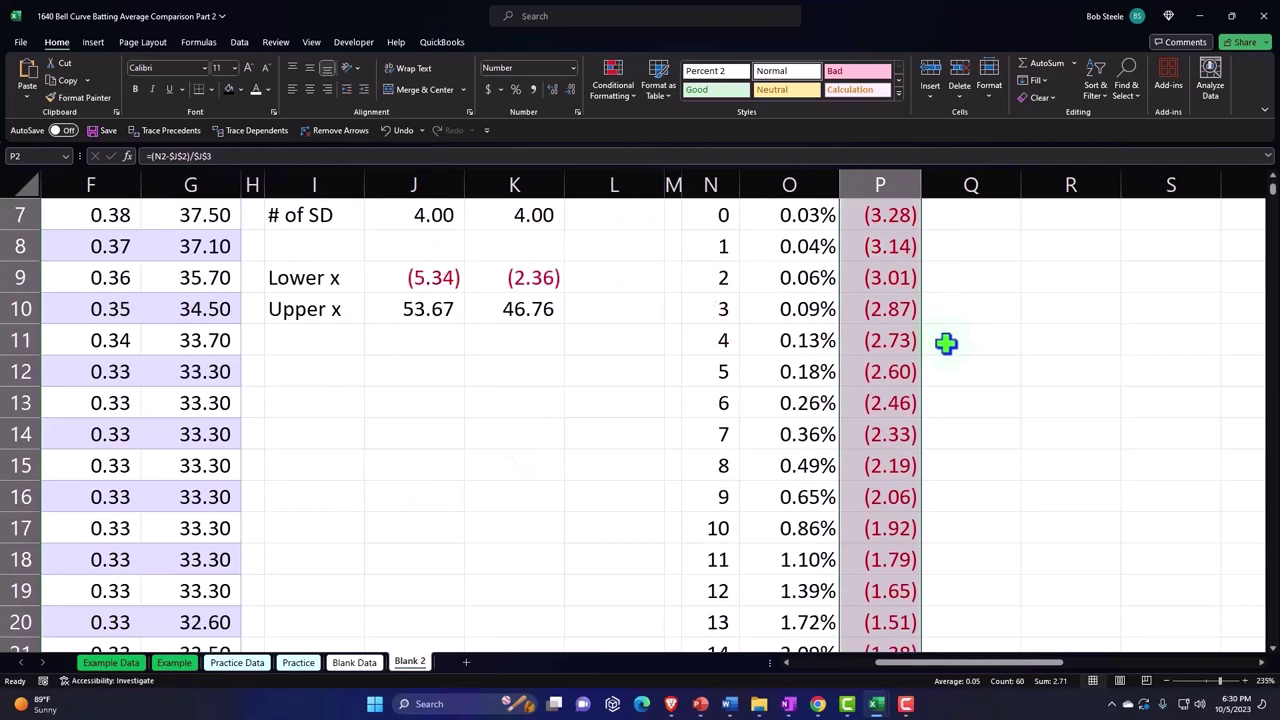
pyautogui.scroll(-5, 946, 343)
pyautogui.scroll(-3, 946, 343)
pyautogui.scroll(-5, 946, 343)
pyautogui.scroll(-9, 948, 345)
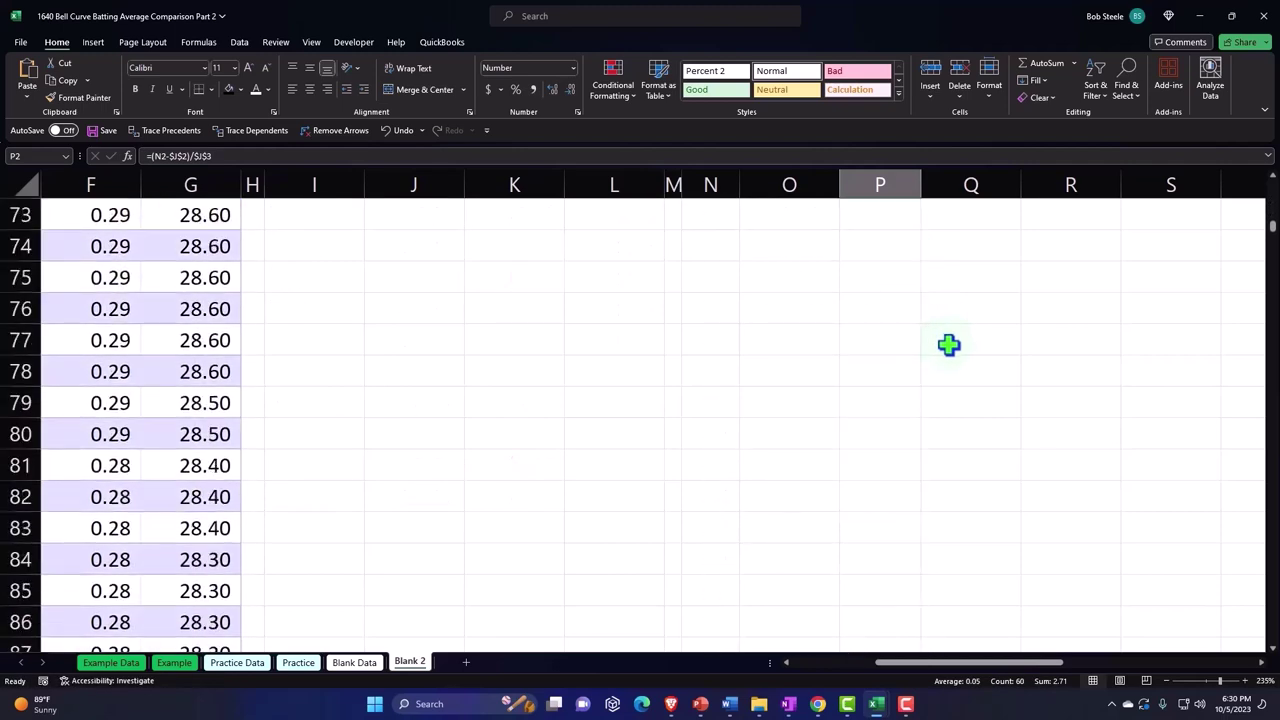
pyautogui.scroll(6, 948, 345)
pyautogui.scroll(4, 960, 380)
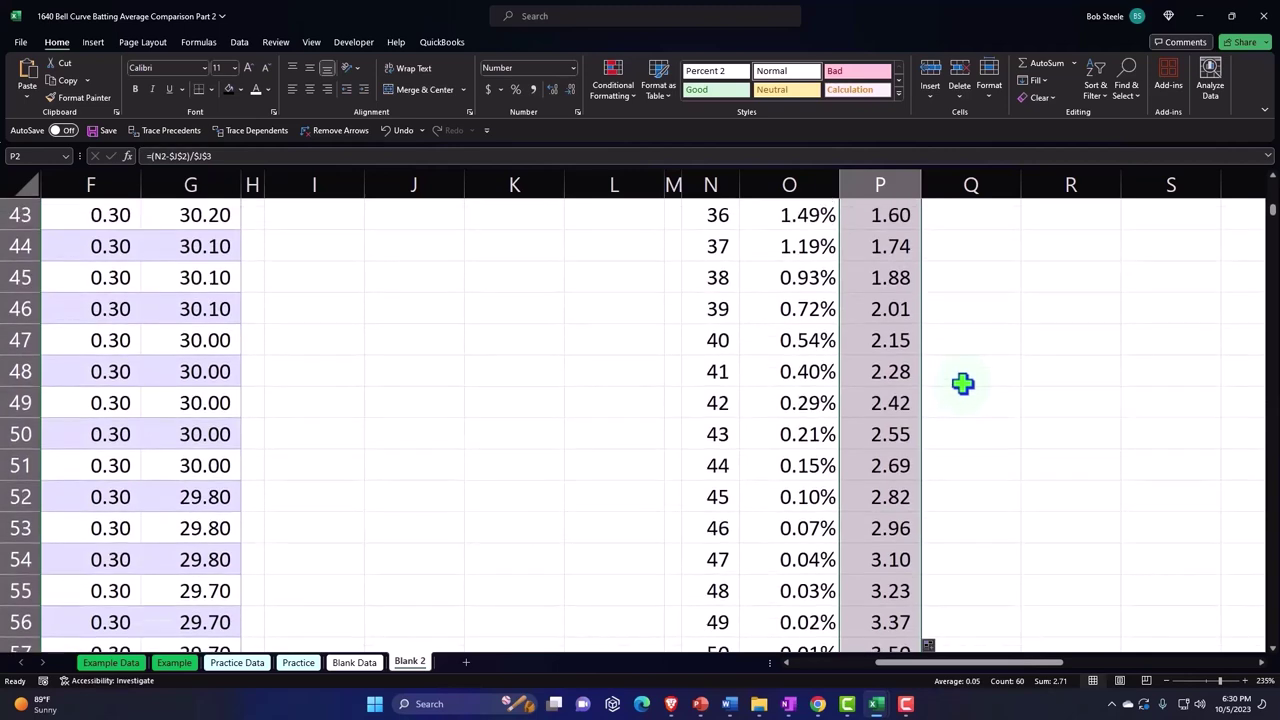
pyautogui.scroll(2, 962, 383)
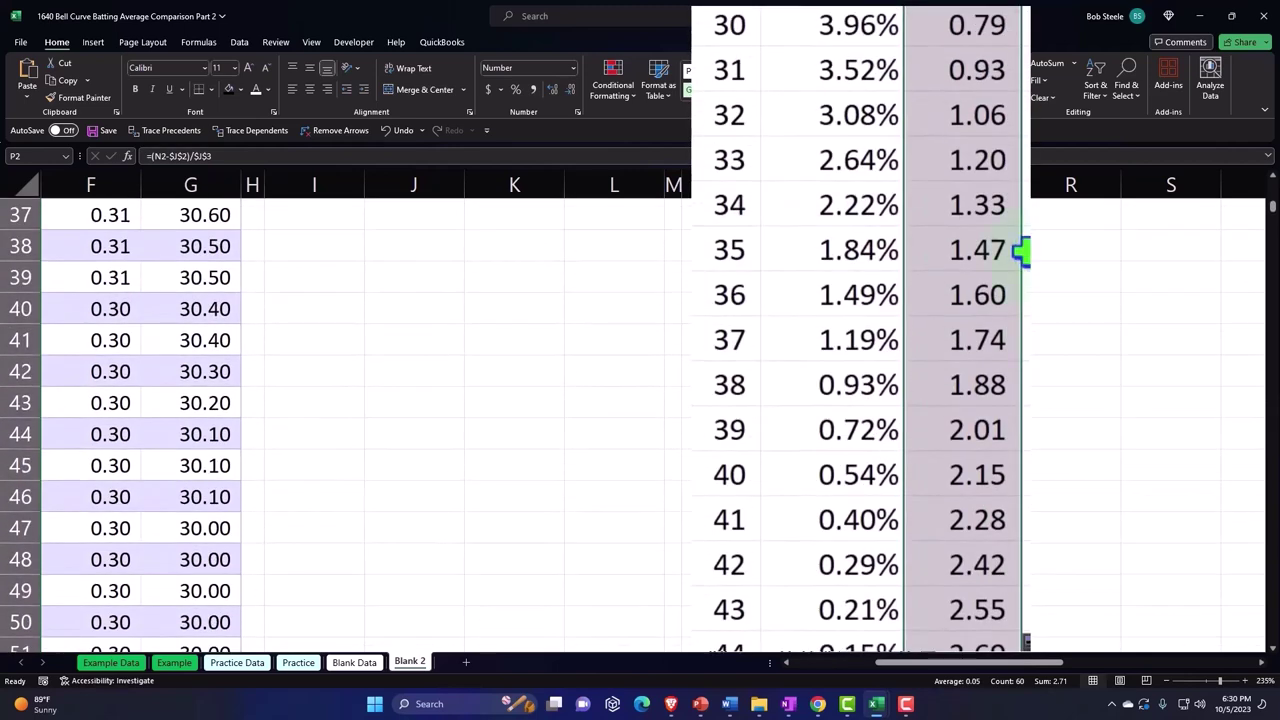
# - Spot-check a copied z formula and the 1920 mean formula, then move to Q1
pyautogui.click(962, 118)
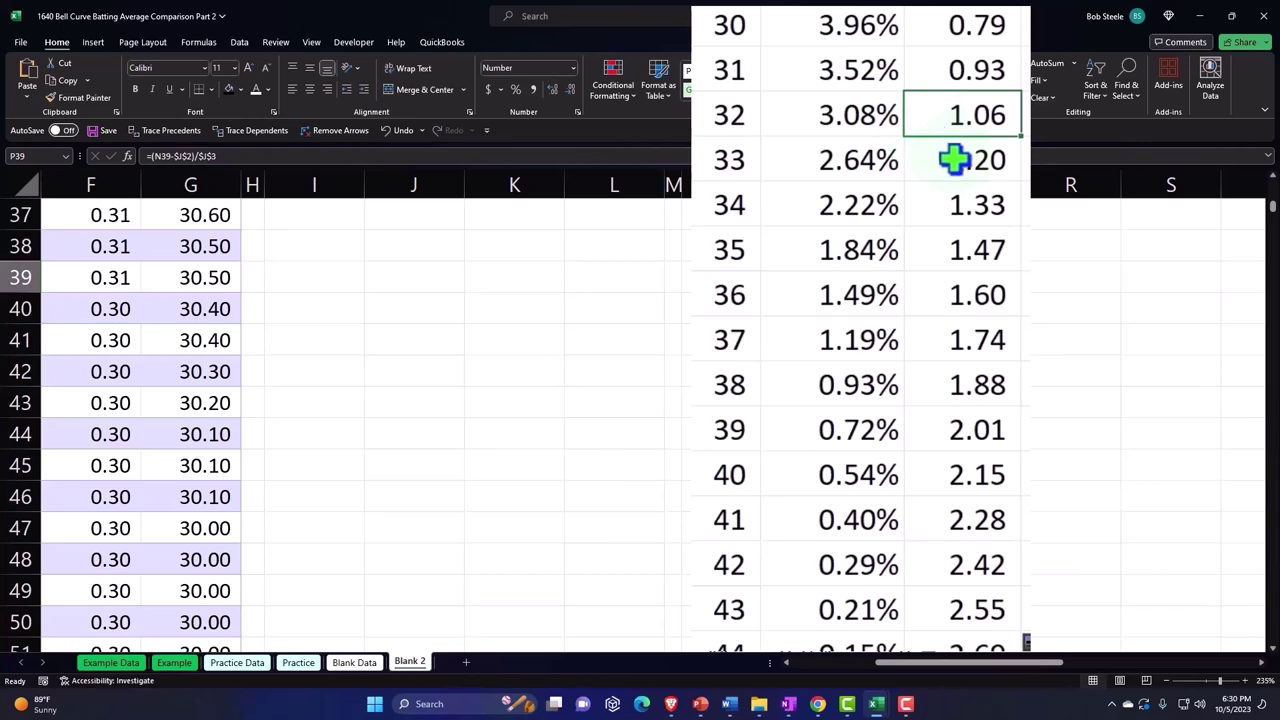
pyautogui.scroll(2, 957, 164)
pyautogui.scroll(1, 975, 200)
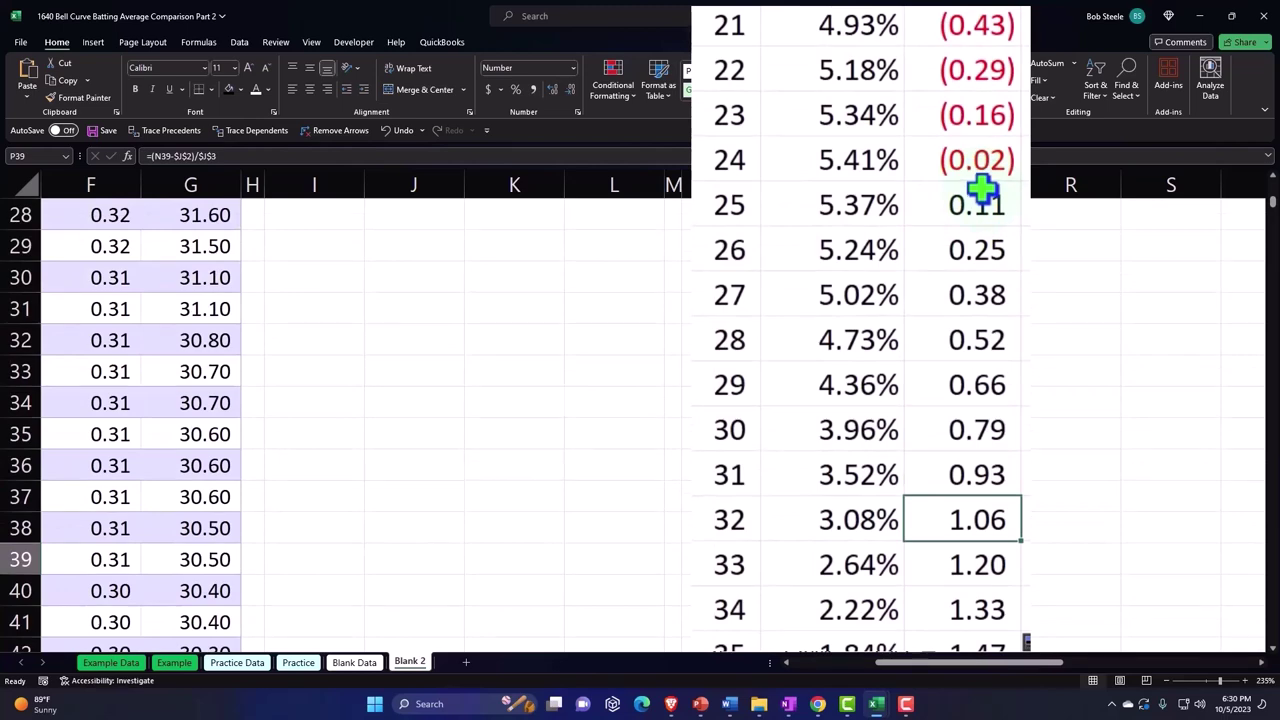
pyautogui.scroll(9, 897, 330)
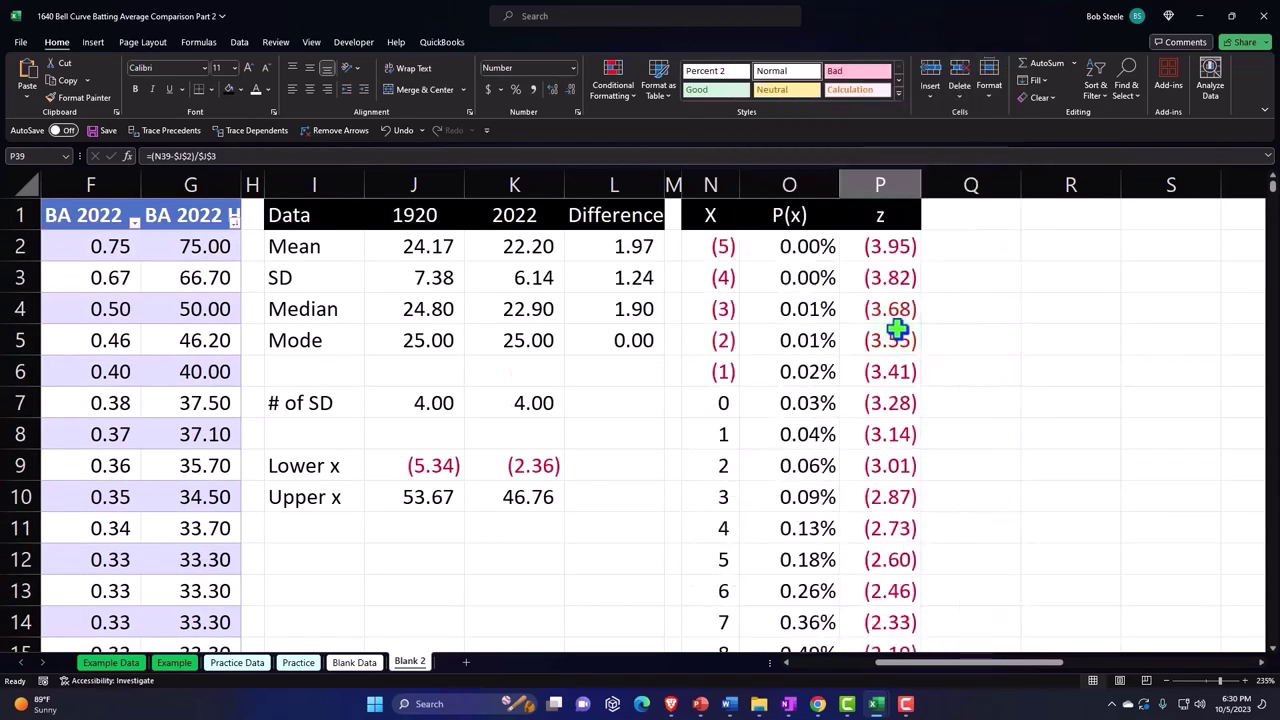
pyautogui.click(441, 249)
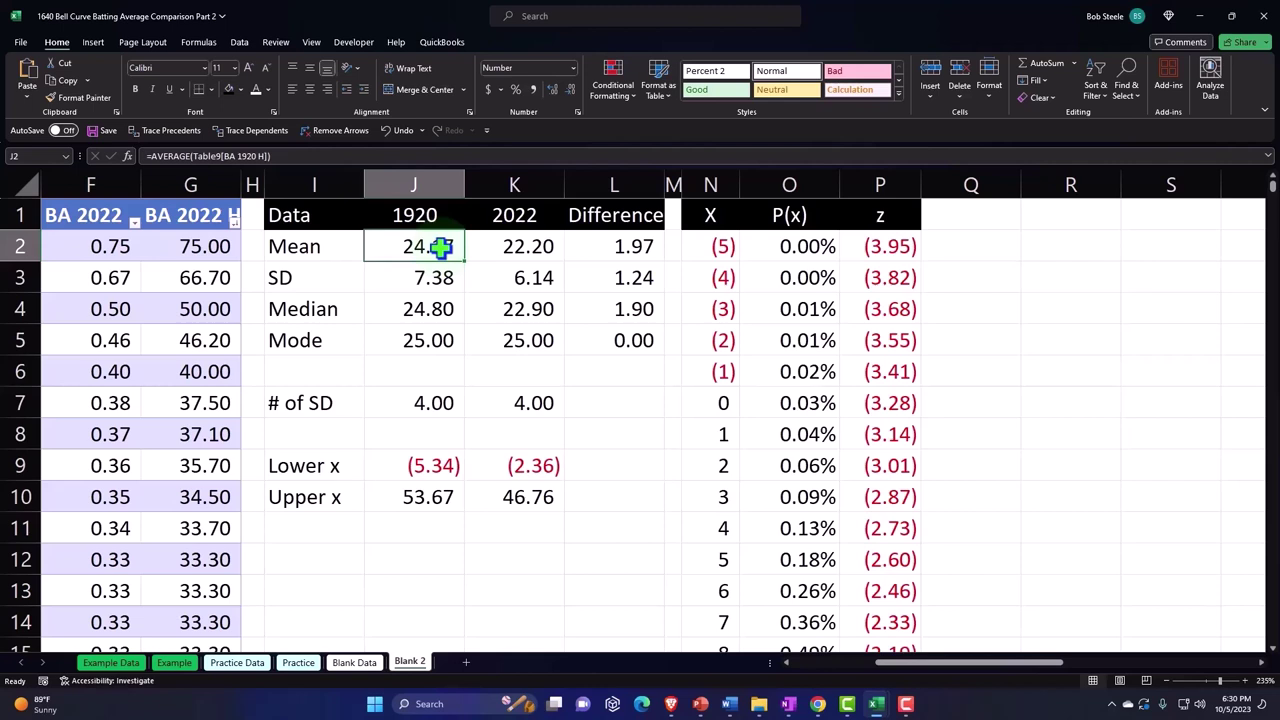
pyautogui.press('Right')
pyautogui.press('Right')
pyautogui.press('Right')
pyautogui.press('Right')
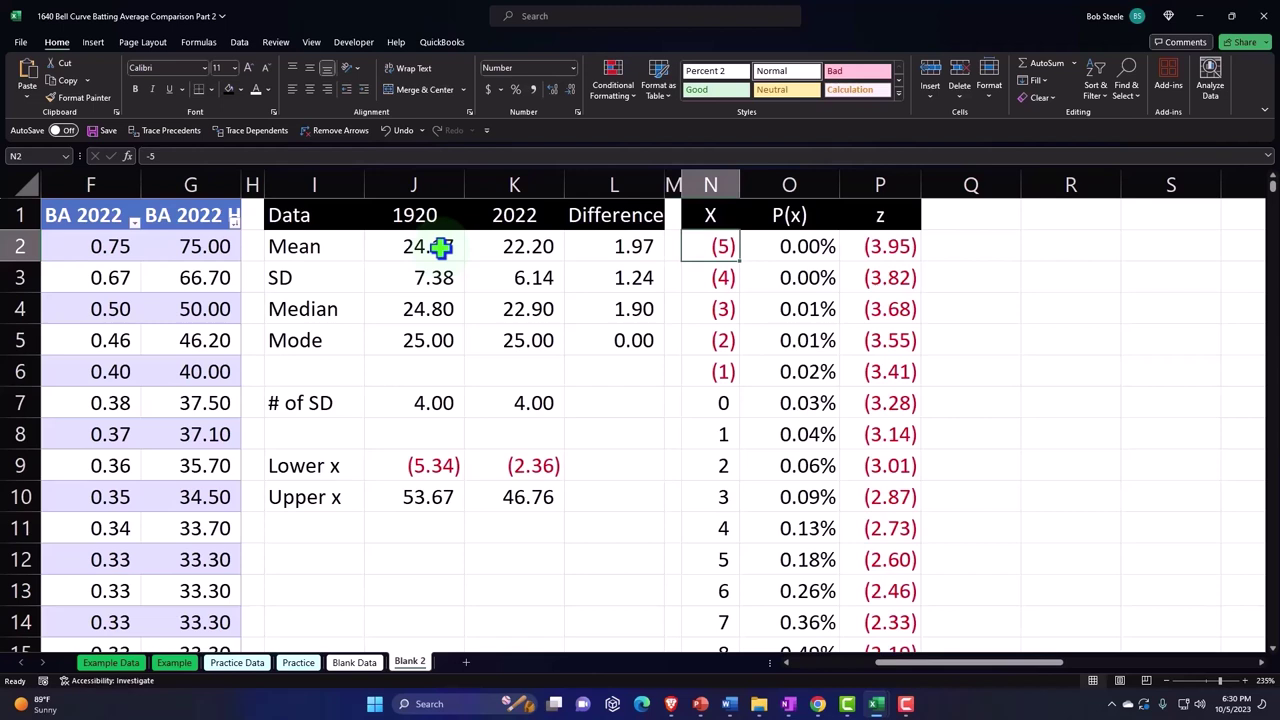
pyautogui.press('Right')
pyautogui.press('Right')
pyautogui.press('Right')
pyautogui.press('Up')
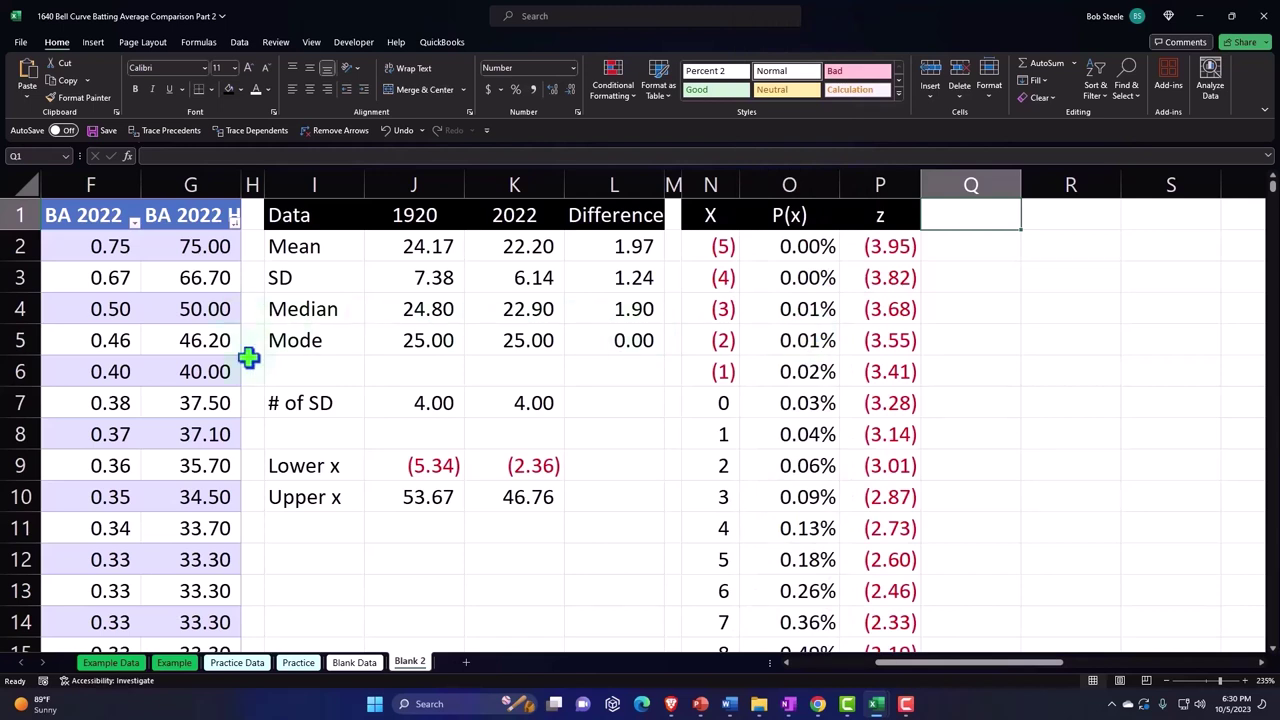
# - Label I12 'Count' and count the BA 1920 H column in J12
pyautogui.click(291, 560)
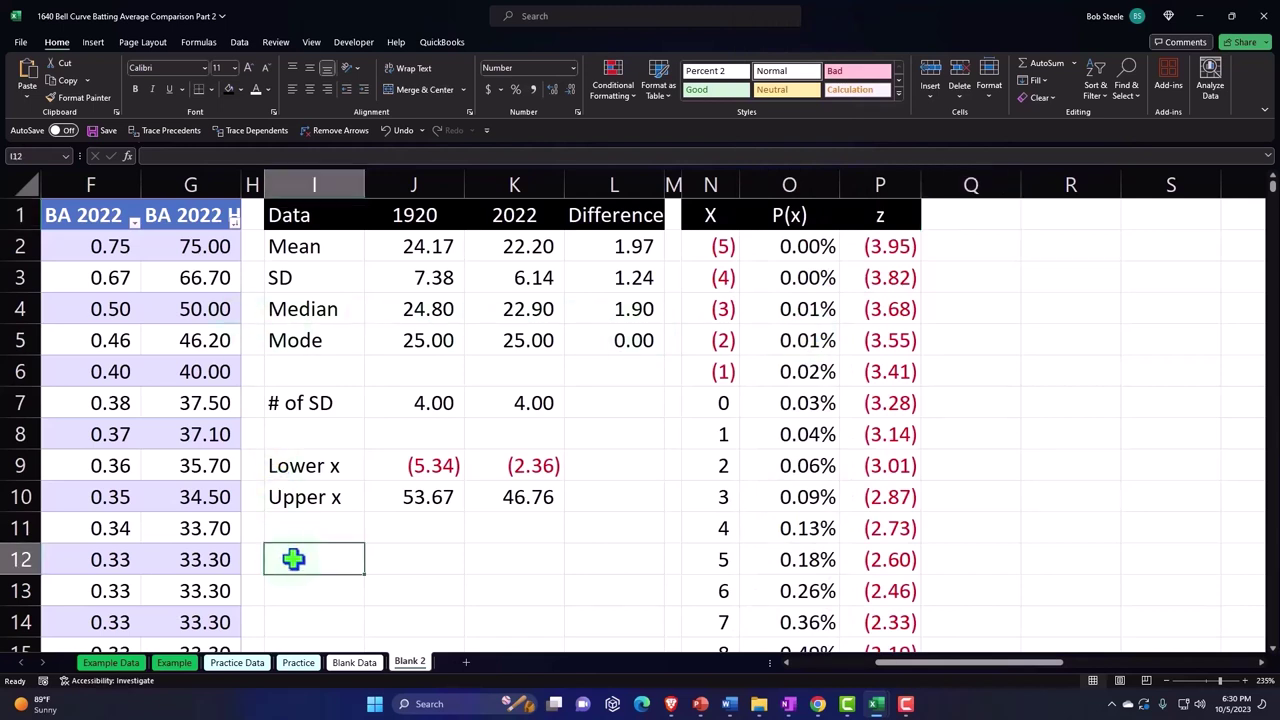
pyautogui.write('Count')
pyautogui.press('Tab')
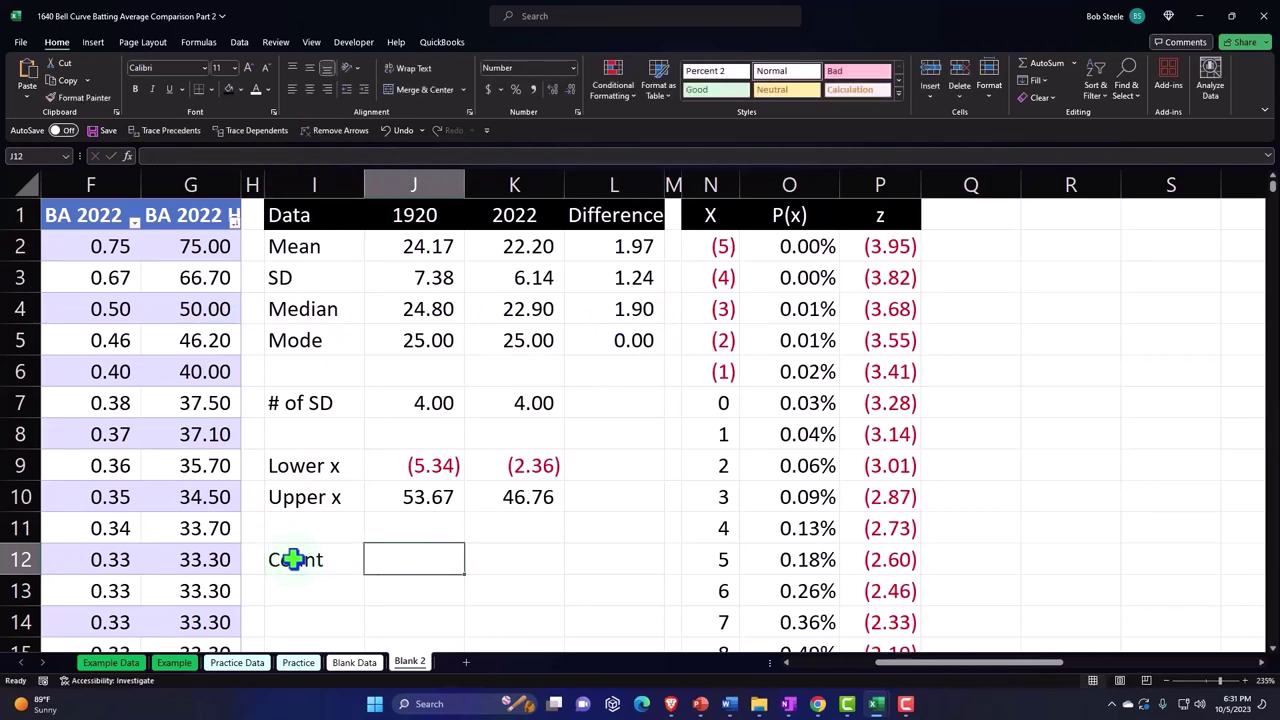
pyautogui.write('=cou')
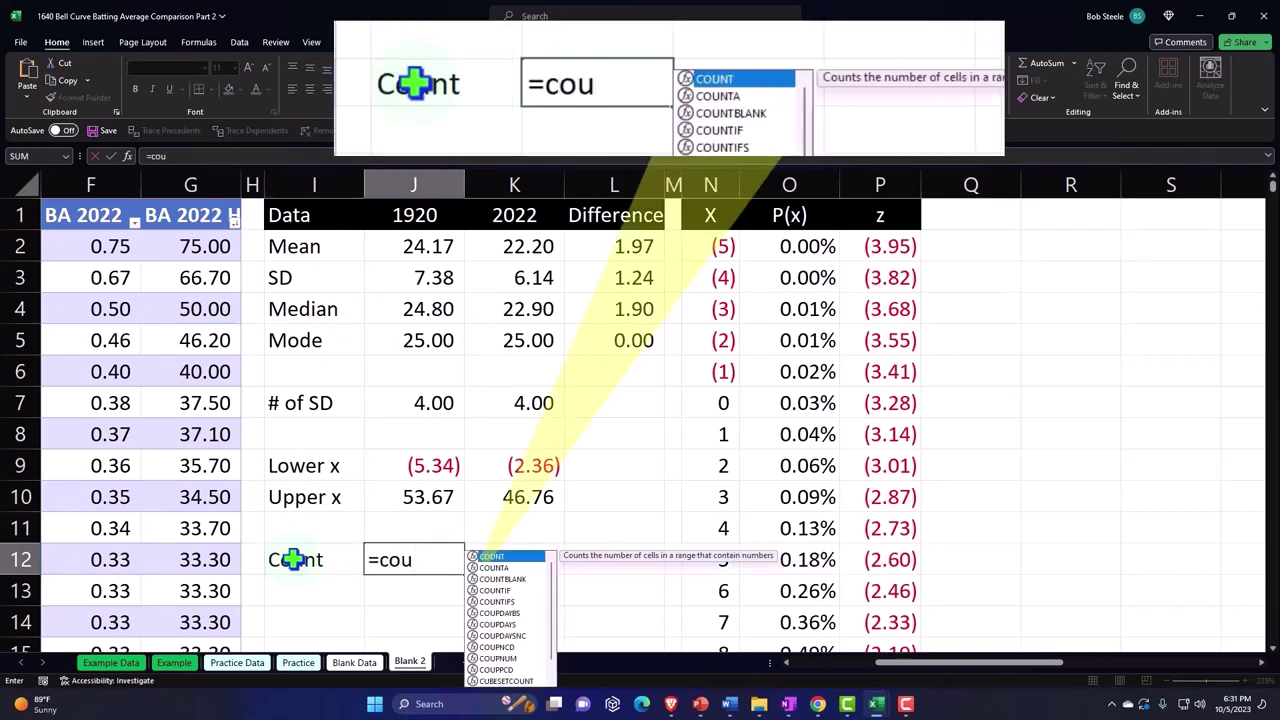
pyautogui.press('Tab')
pyautogui.click(291, 560)
pyautogui.press('Left')
pyautogui.press('Left')
pyautogui.press('Left')
pyautogui.press('Left')
pyautogui.press('Left')
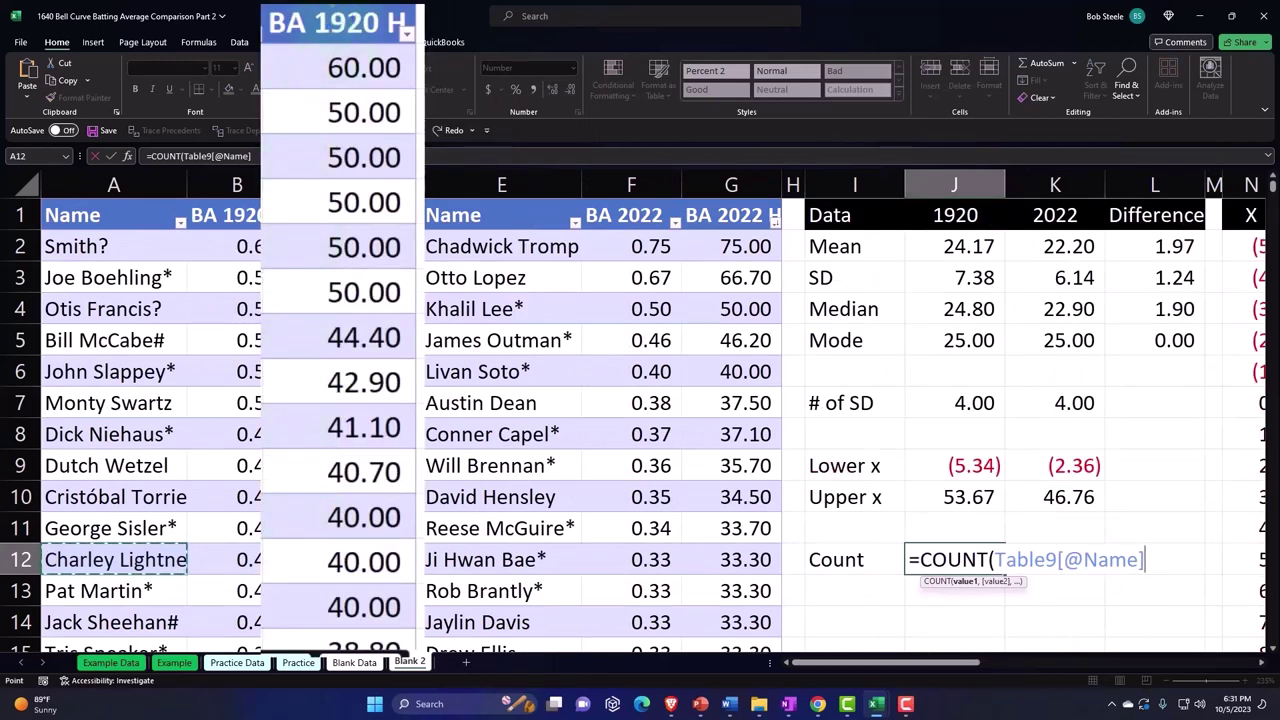
pyautogui.click(335, 205)
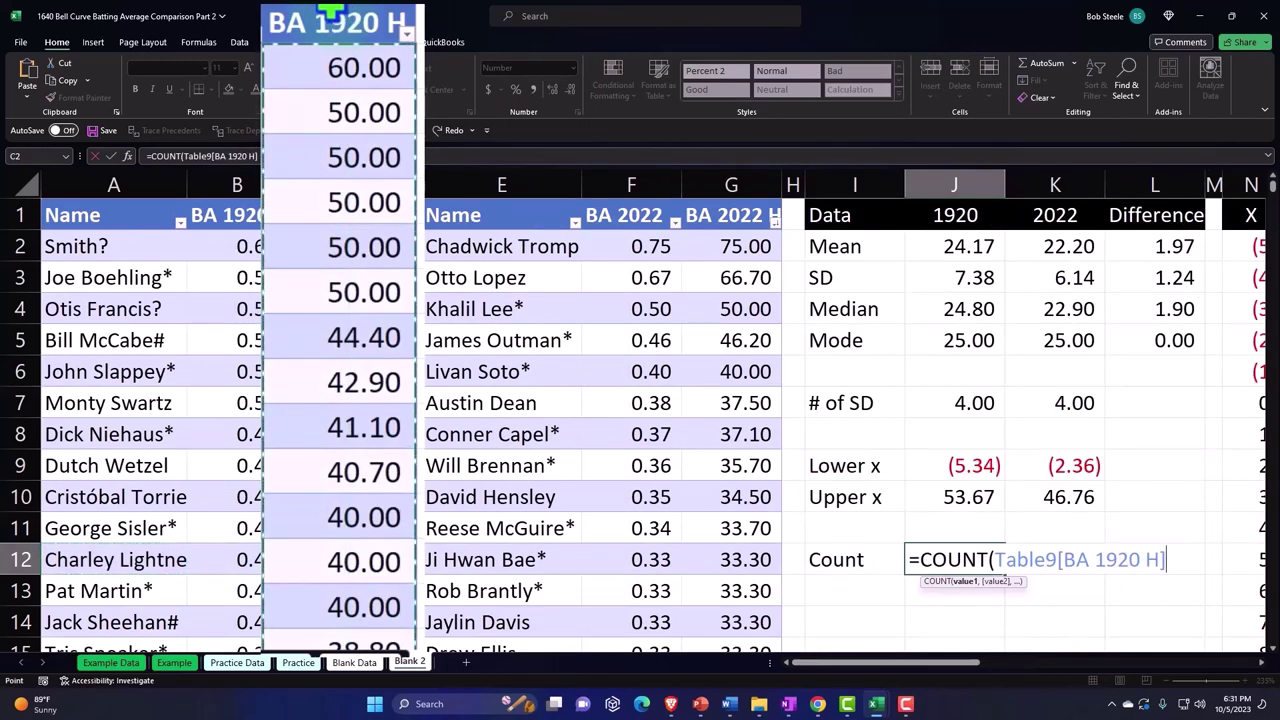
pyautogui.press('Return')
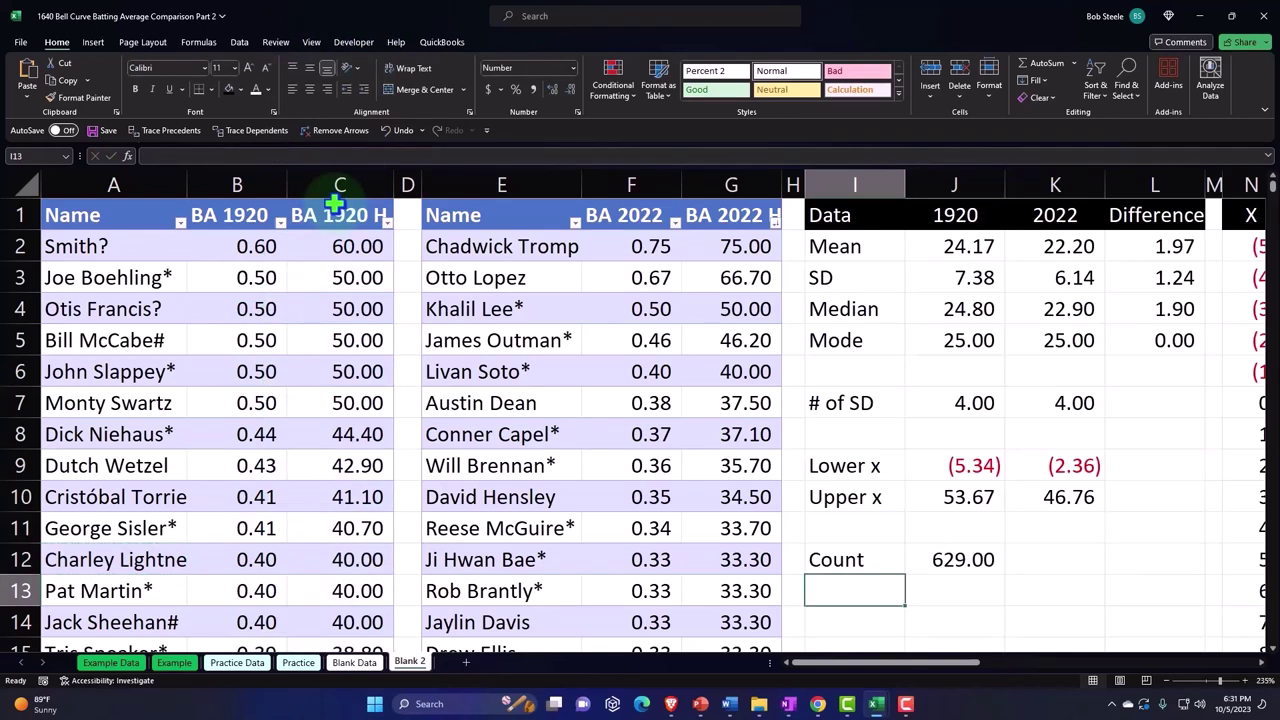
# - Count the BA 2022 H column in K12, giving 822
pyautogui.press('Right')
pyautogui.press('Right')
pyautogui.press('Up')
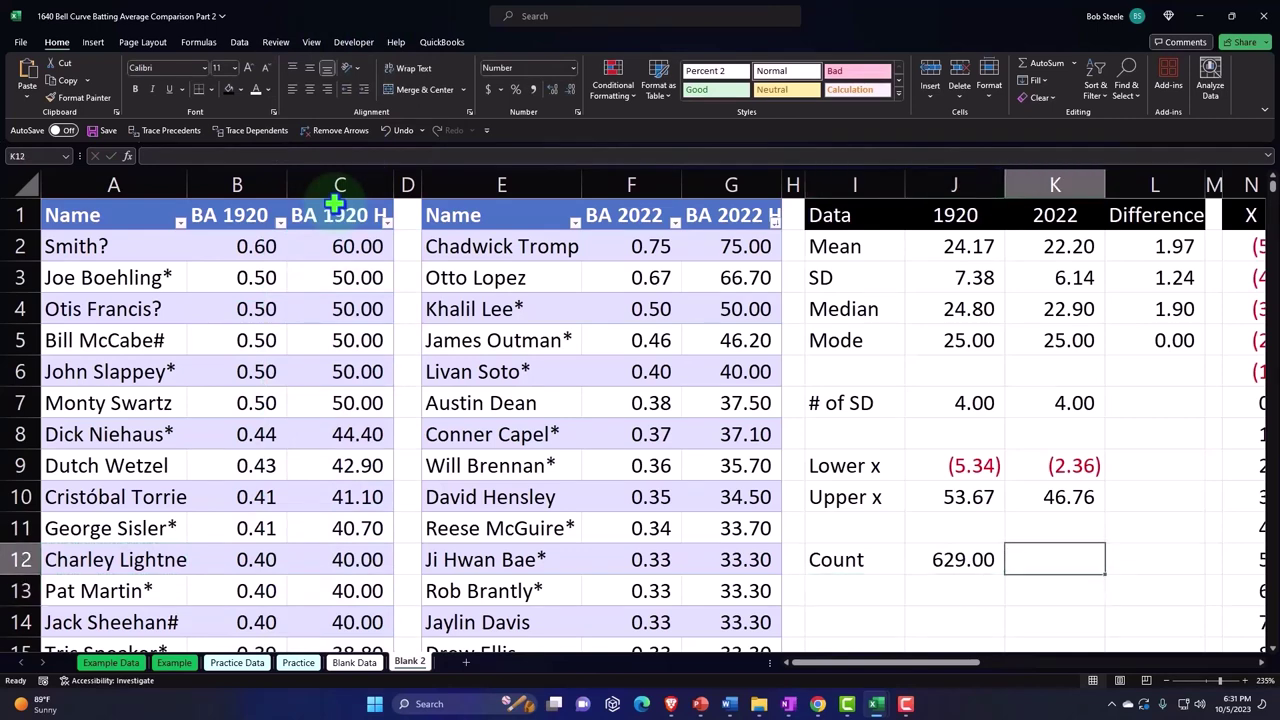
pyautogui.write('=coun')
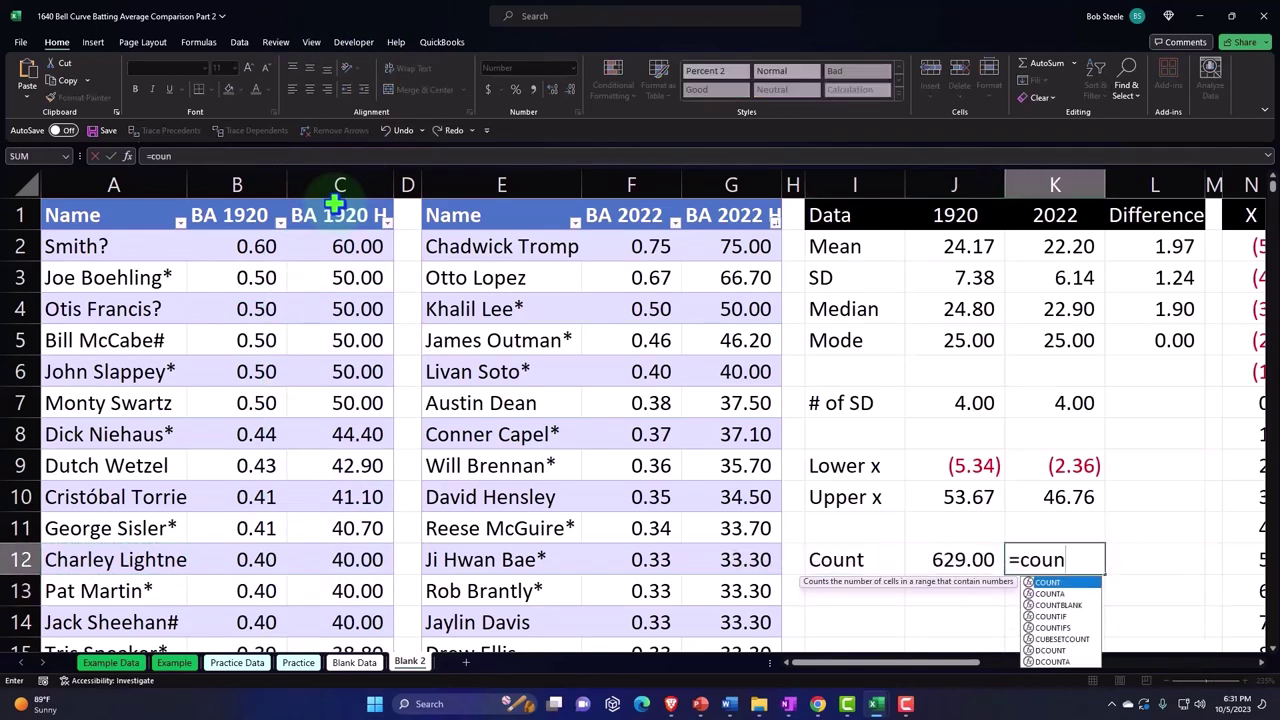
pyautogui.press('Tab')
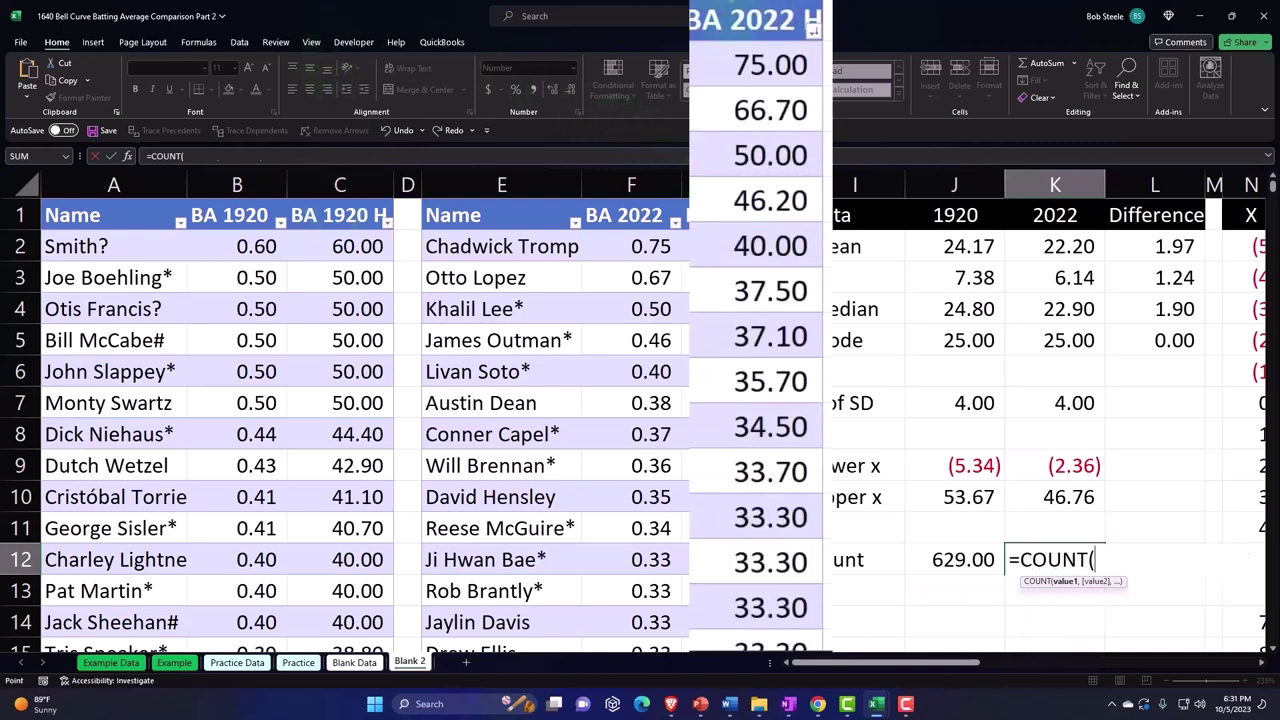
pyautogui.click(813, 30)
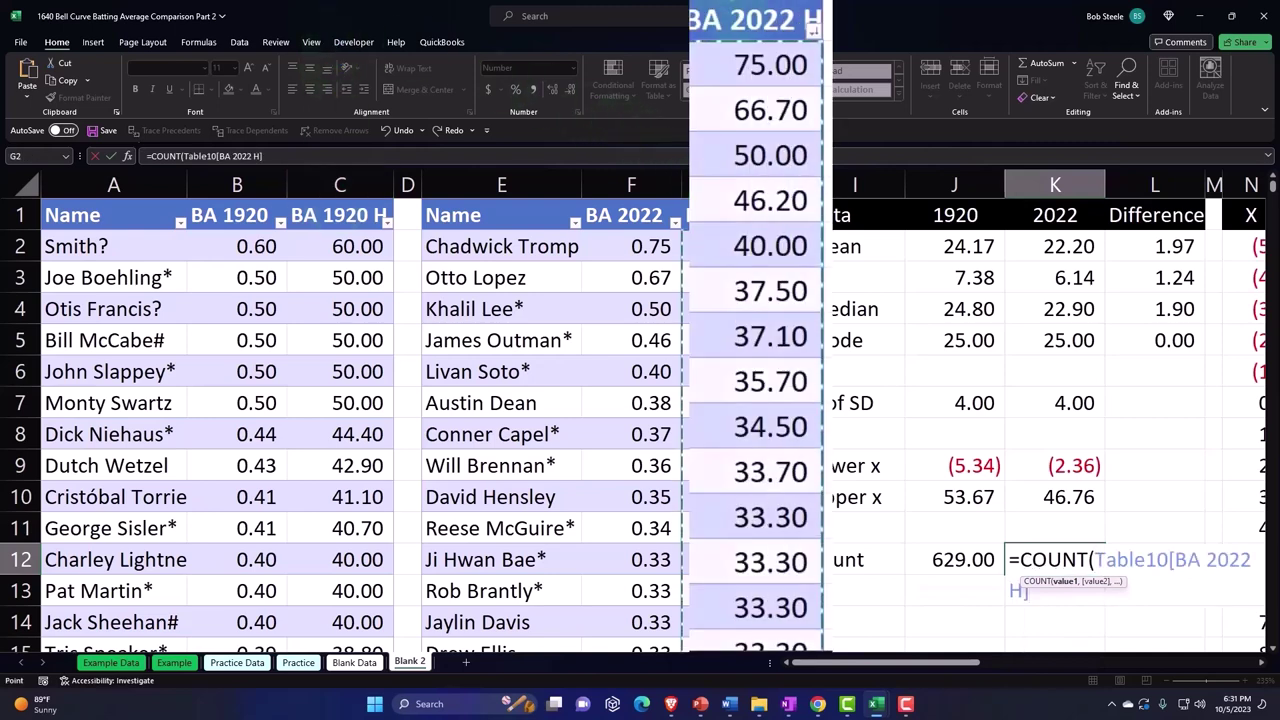
pyautogui.press('Return')
pyautogui.press('Right')
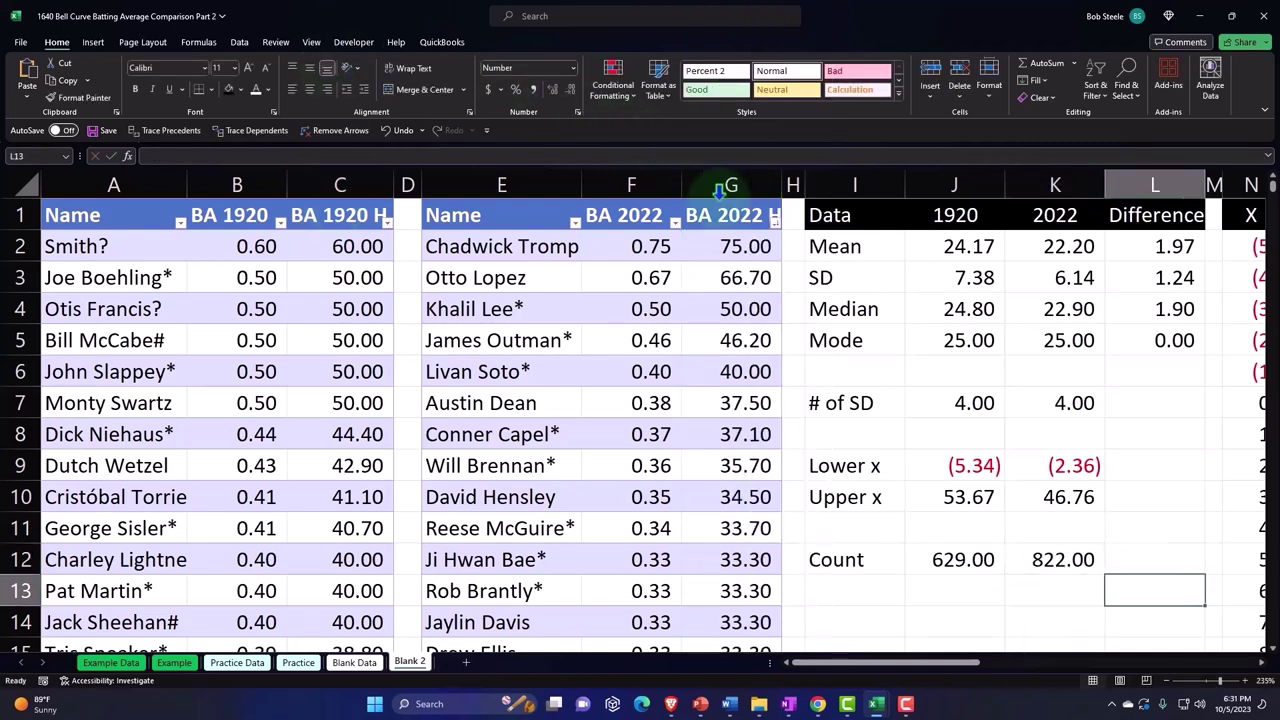
pyautogui.press('Right')
pyautogui.press('Right')
pyautogui.press('Right')
pyautogui.press('Right')
pyautogui.press('Right')
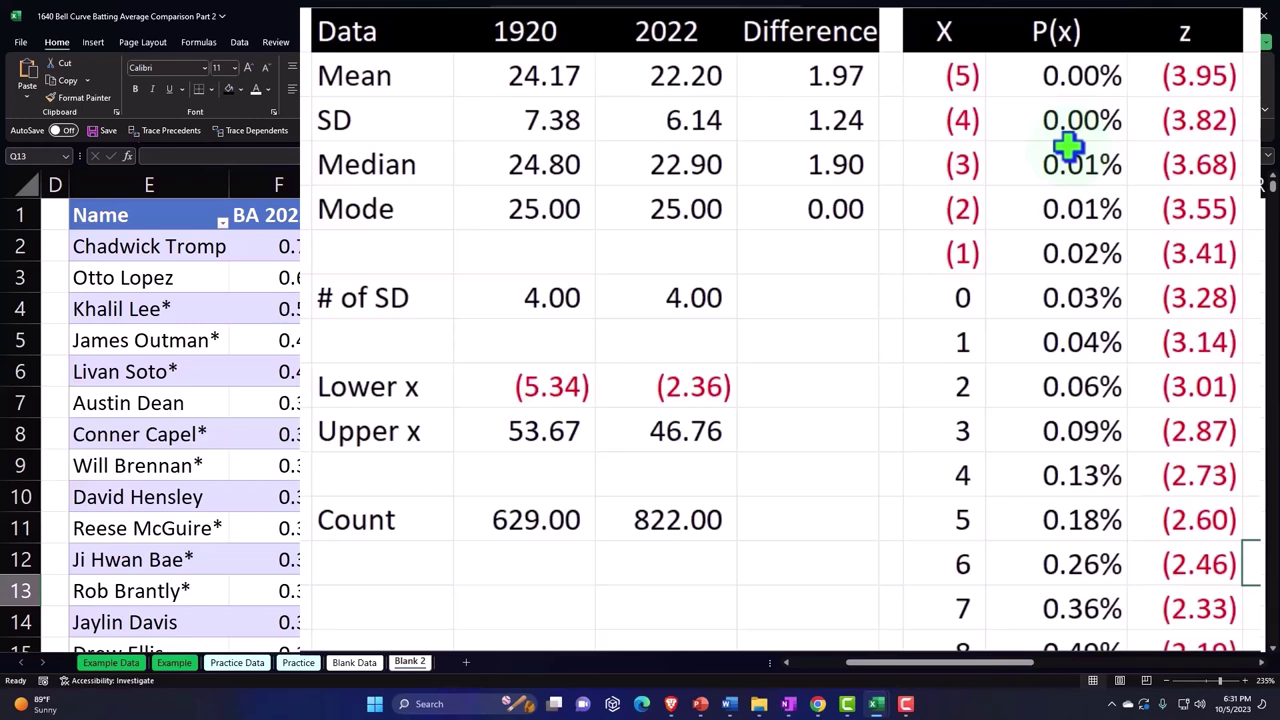
pyautogui.click(1129, 210)
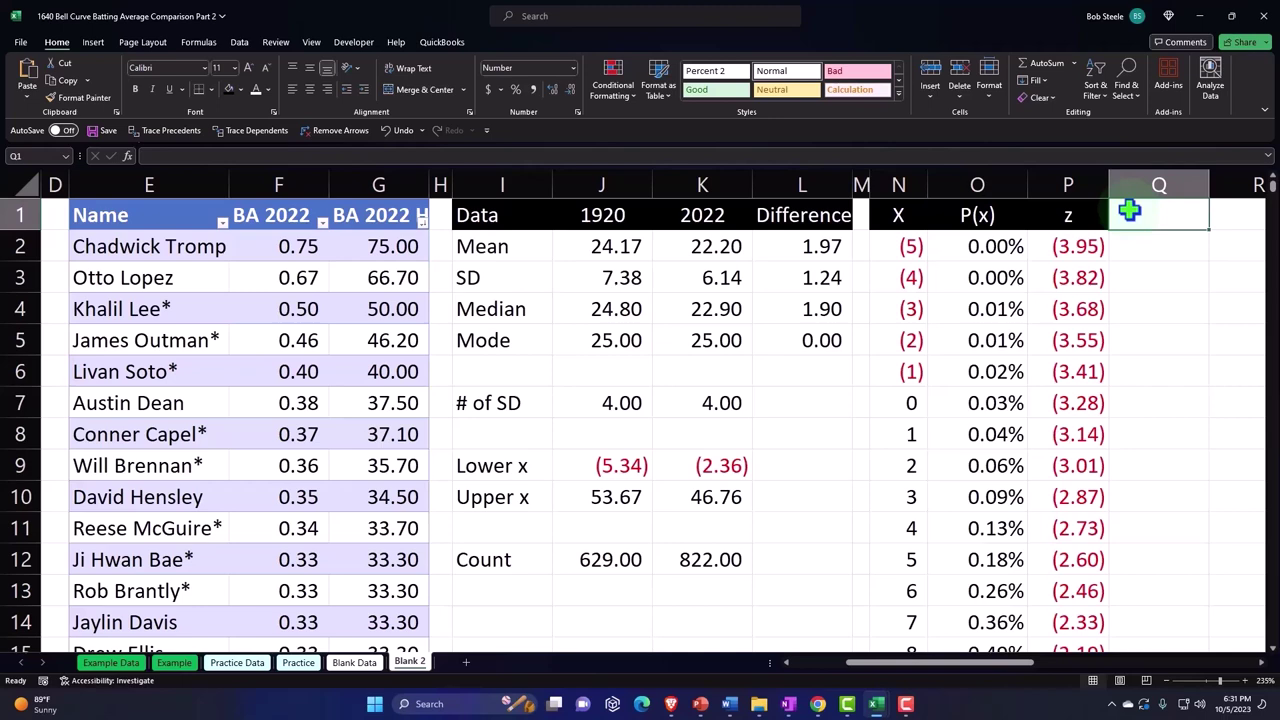
# - Enter the header 'Actual Frequencey' in Q1
pyautogui.write('Freque')
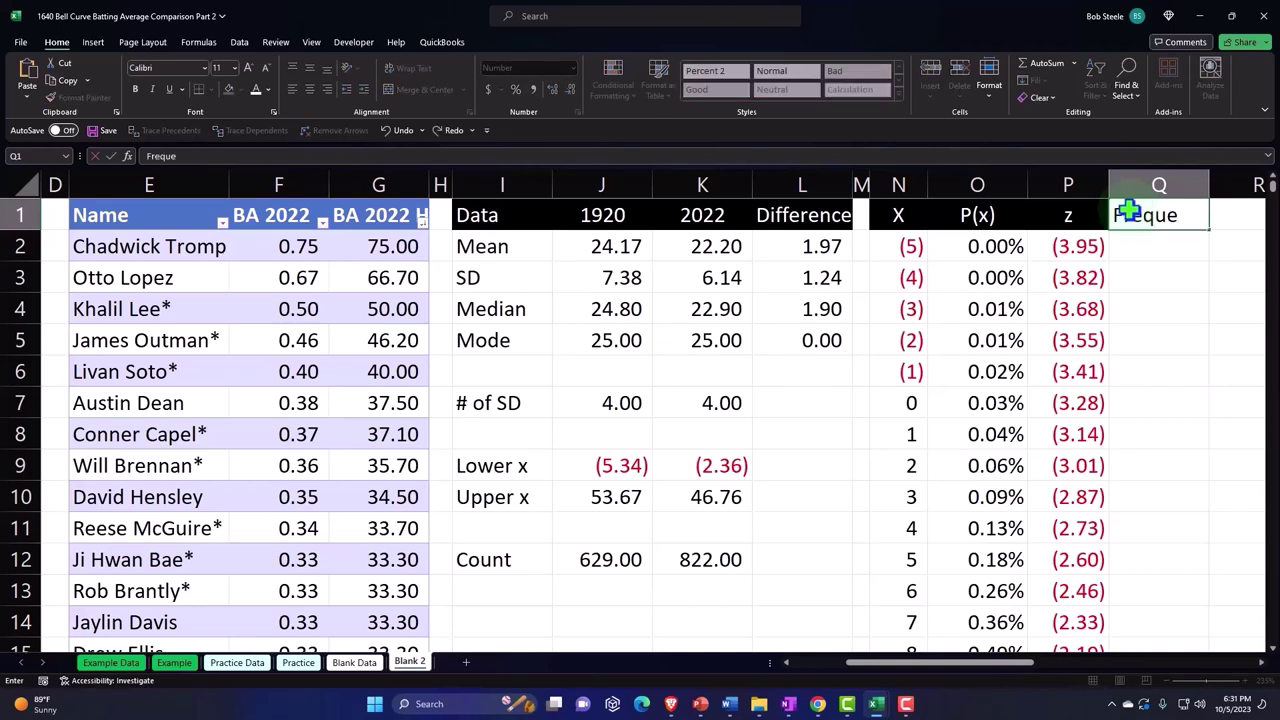
pyautogui.write('ncey')
pyautogui.press('Return')
pyautogui.click(1129, 210)
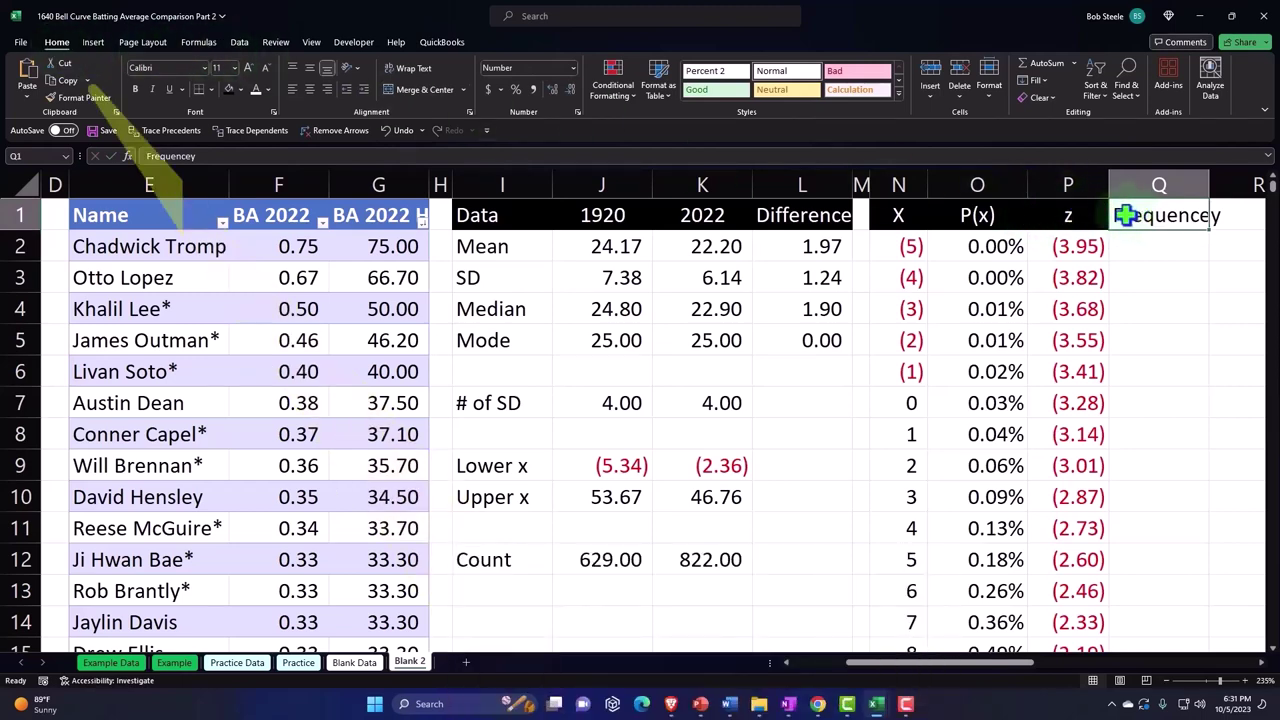
pyautogui.doubleClick(1118, 215)
pyautogui.write('Act')
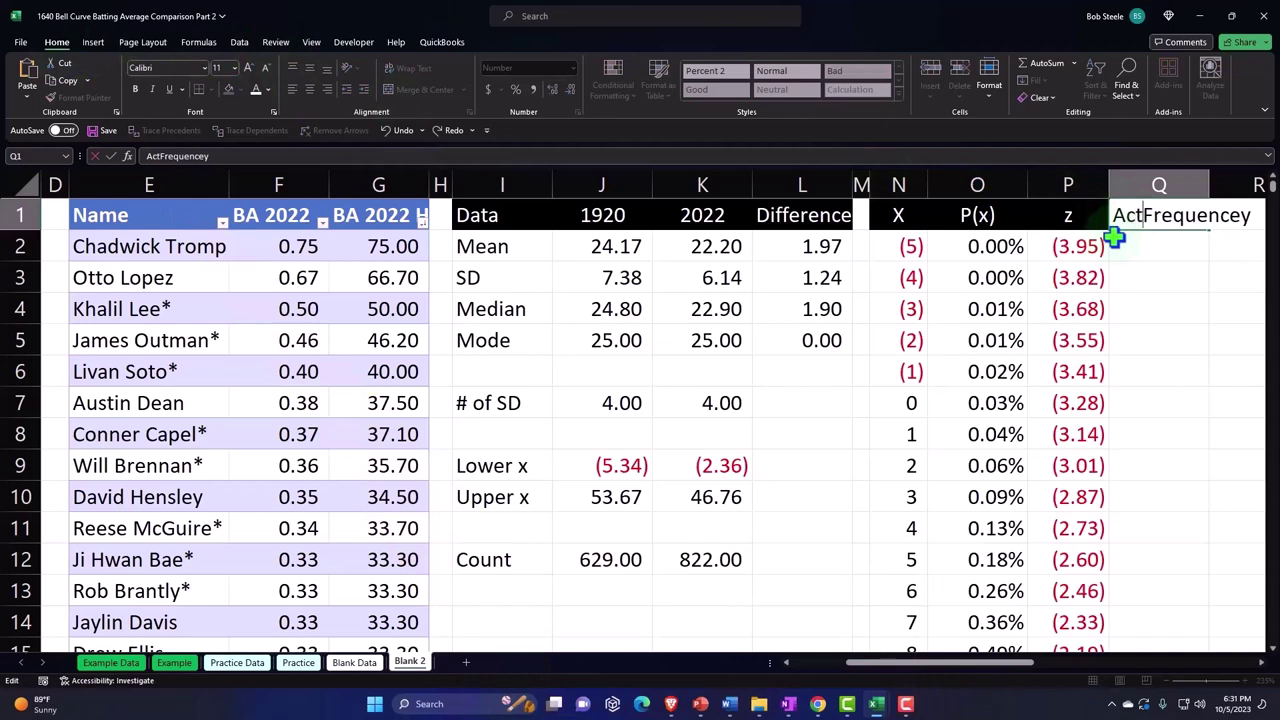
pyautogui.write('ual')
pyautogui.press('Return')
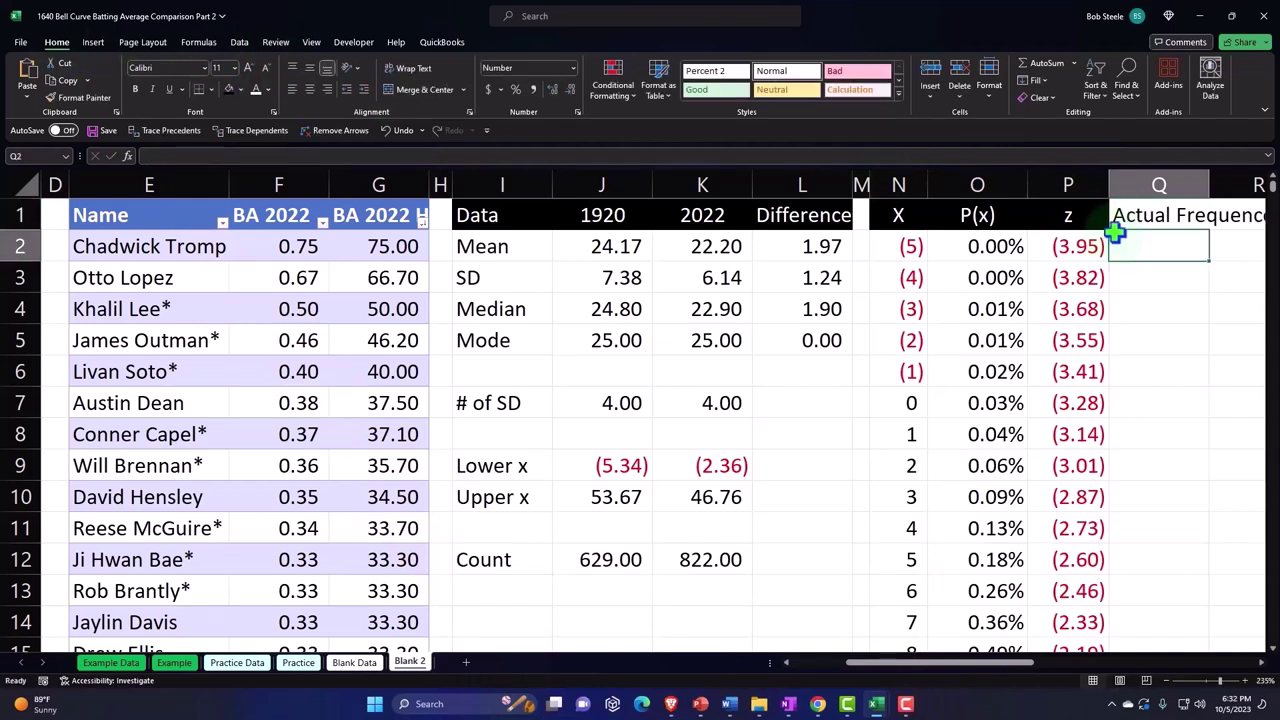
# - Format the header with wrap text, centring, black fill and white font
pyautogui.click(1122, 222)
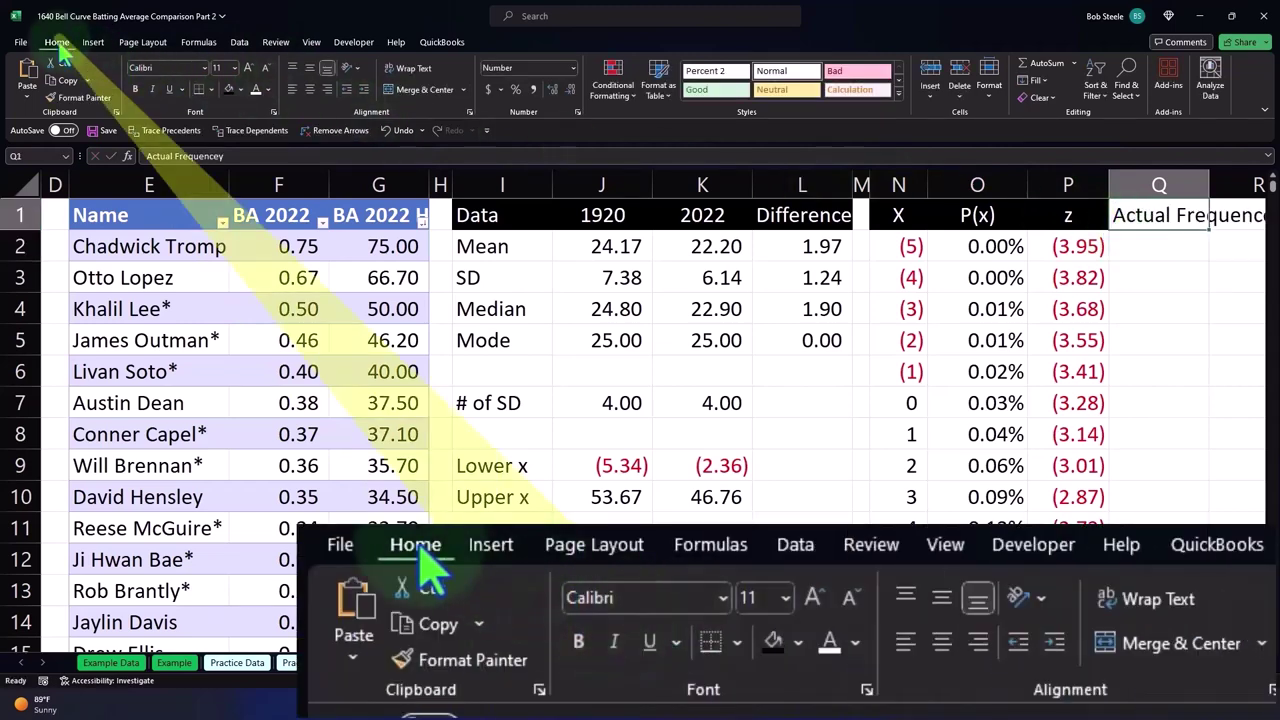
pyautogui.click(405, 69)
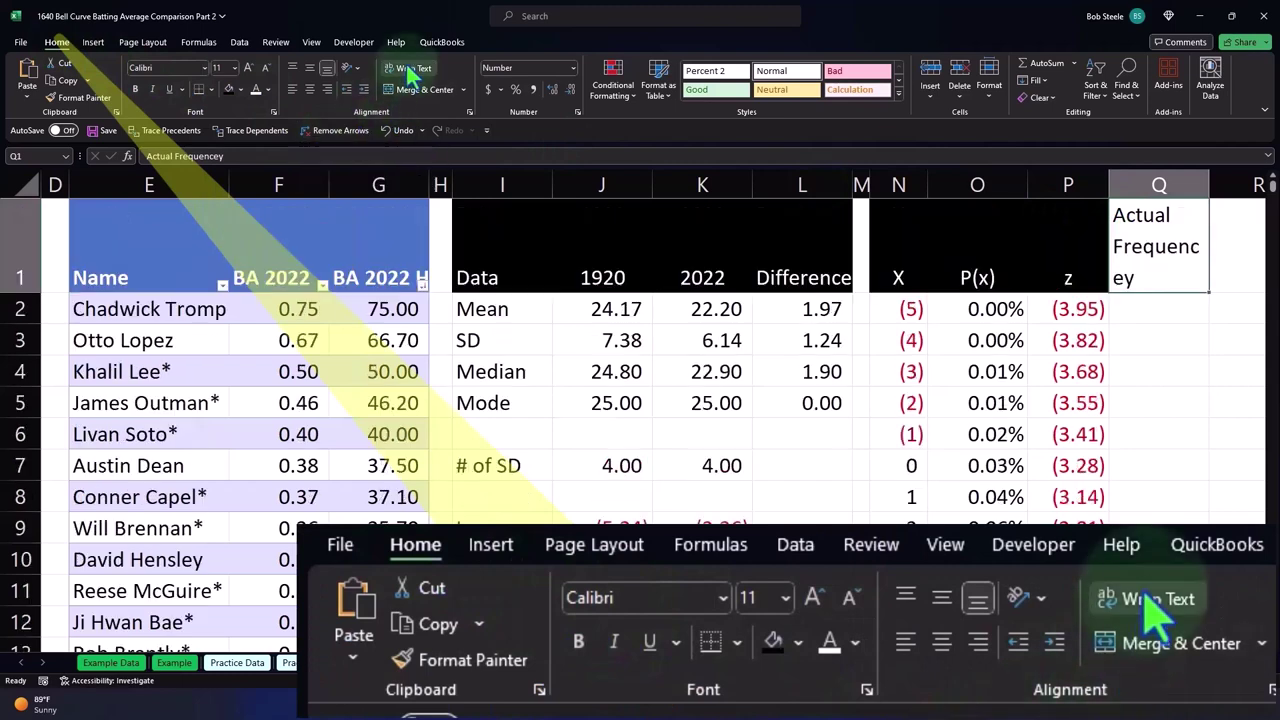
pyautogui.click(310, 89)
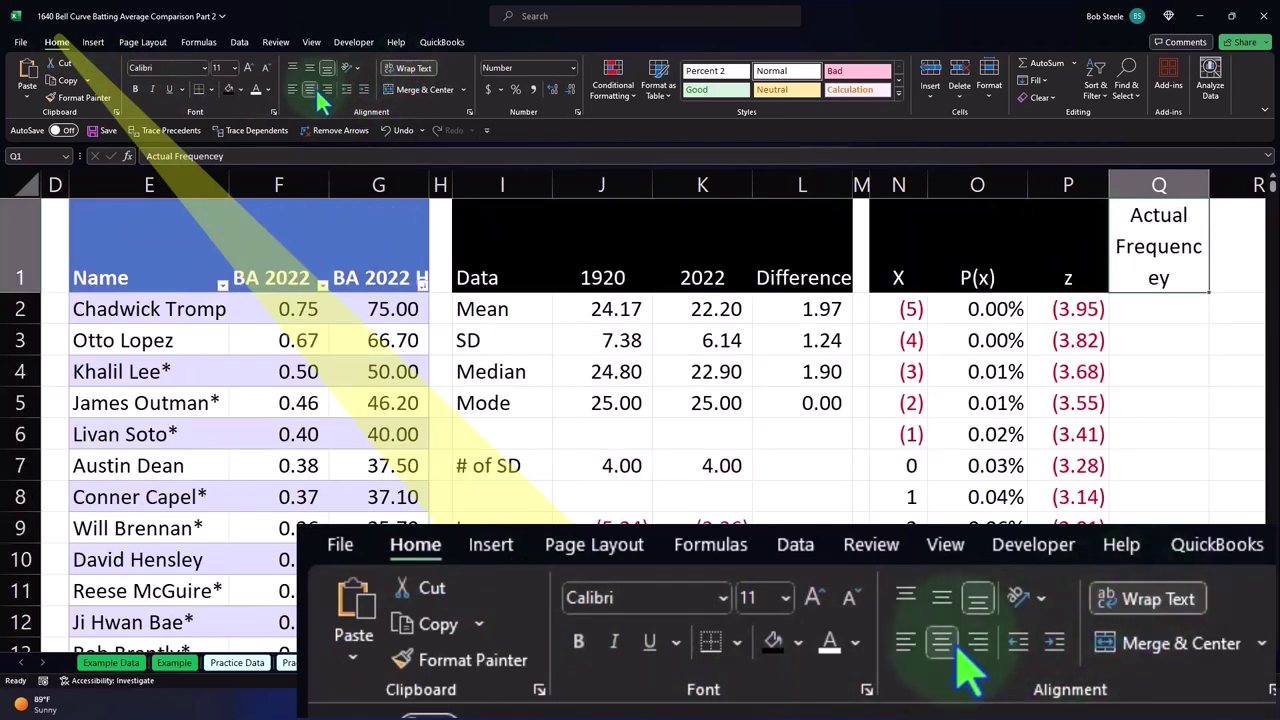
pyautogui.click(229, 89)
pyautogui.click(256, 89)
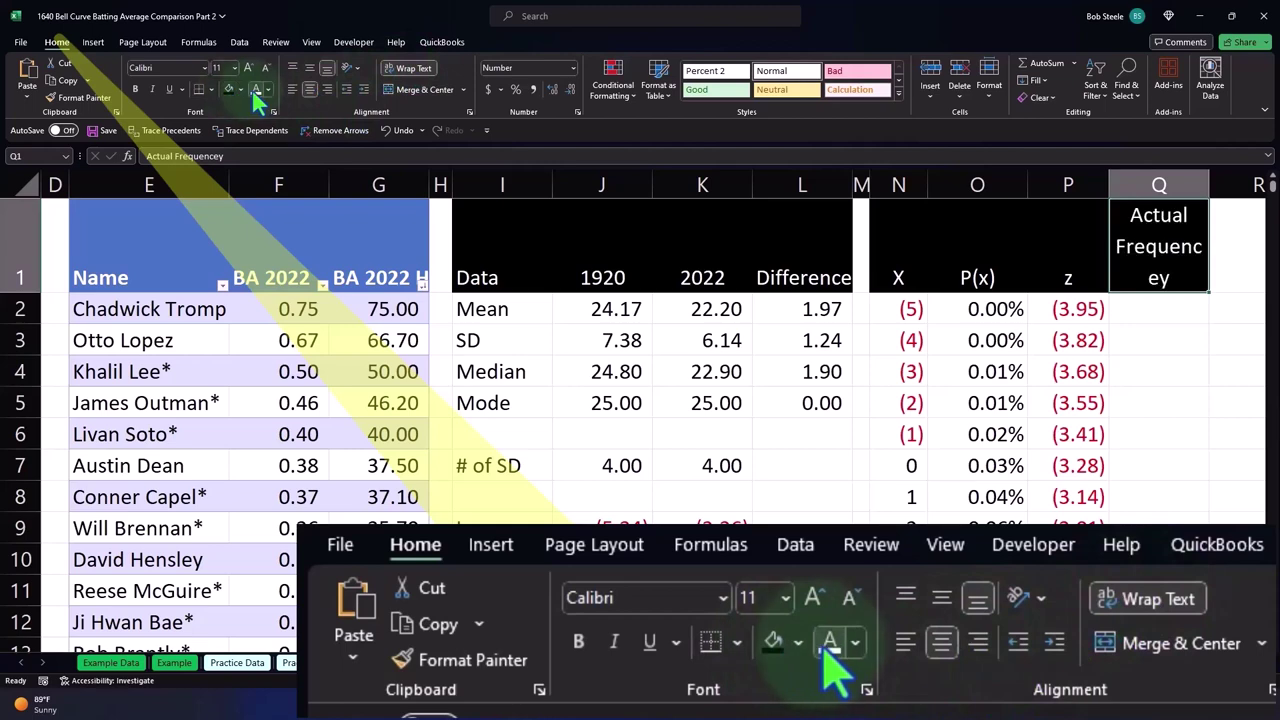
pyautogui.click(1147, 362)
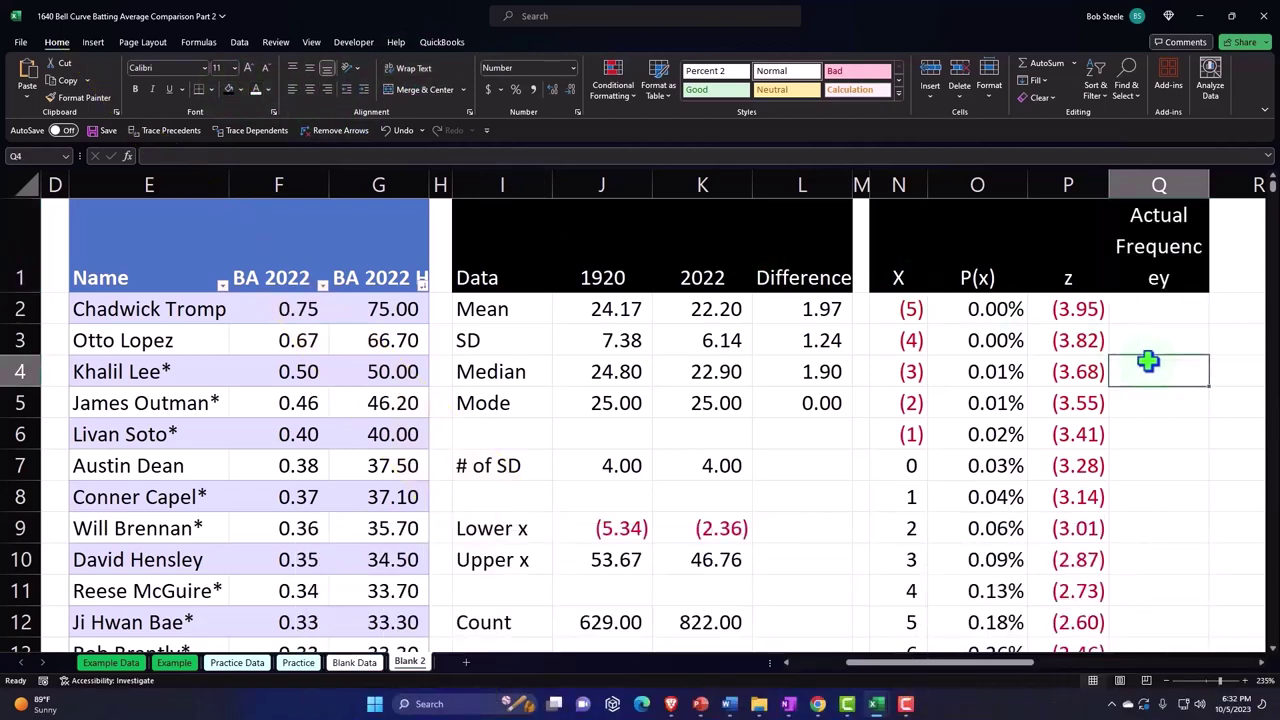
pyautogui.click(1152, 309)
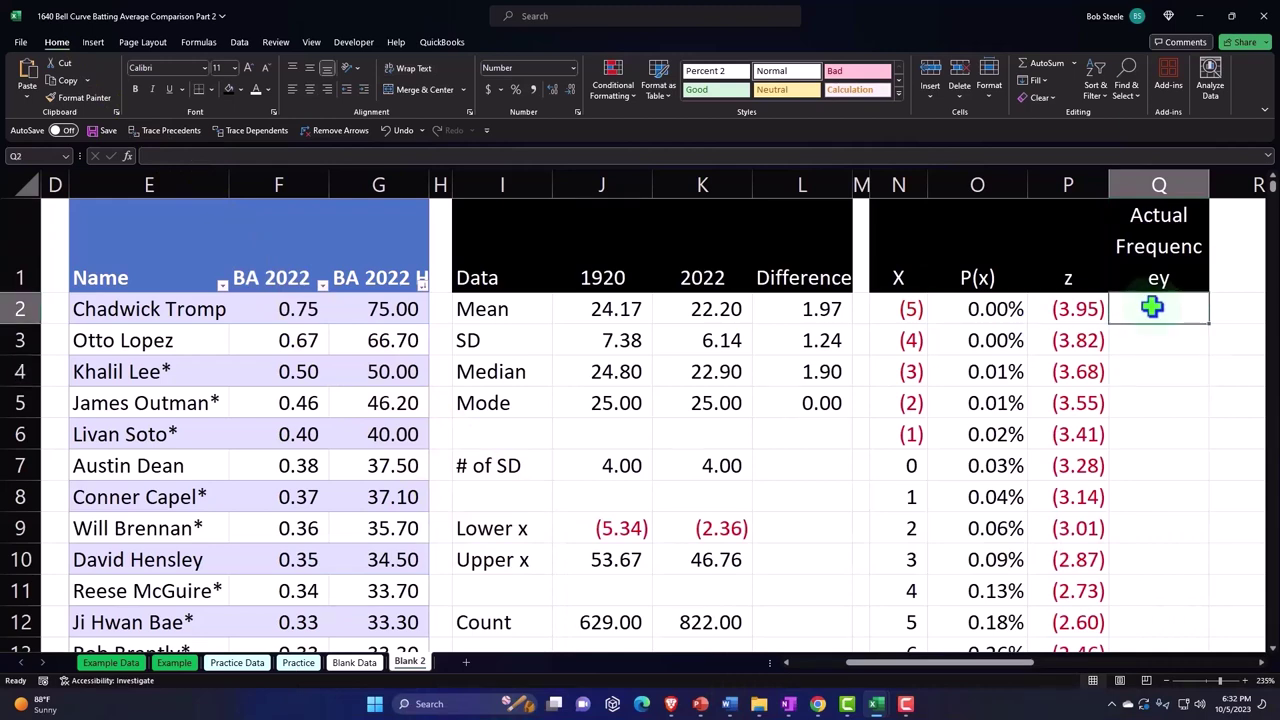
pyautogui.moveTo(1030, 662)
pyautogui.mouseDown()
pyautogui.moveTo(932, 686)
pyautogui.moveTo(940, 676)
pyautogui.mouseUp()
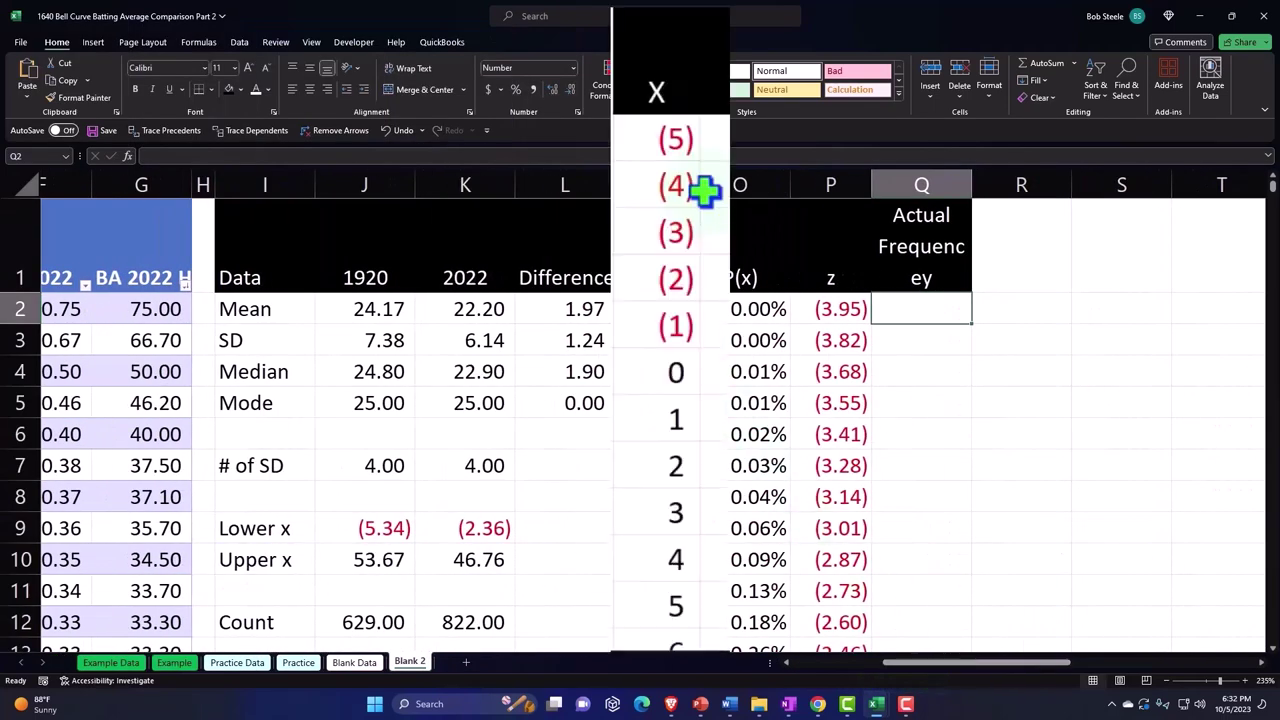
pyautogui.click(686, 185)
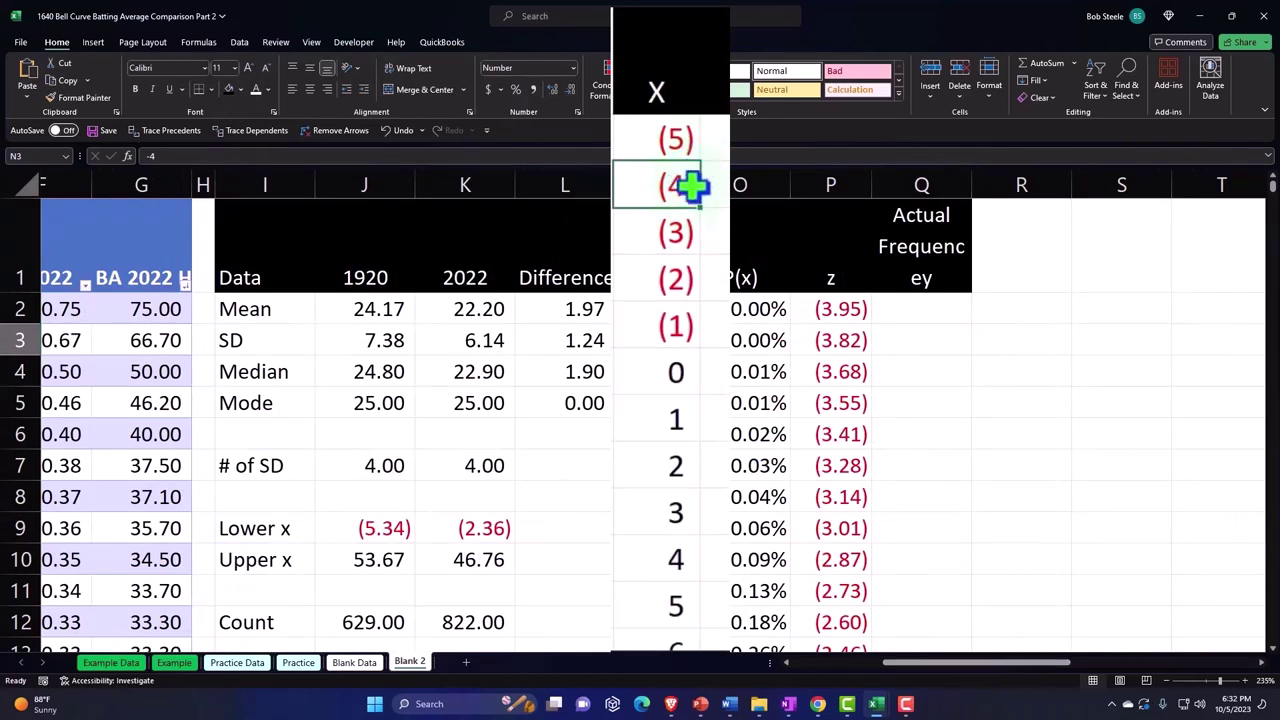
pyautogui.click(685, 428)
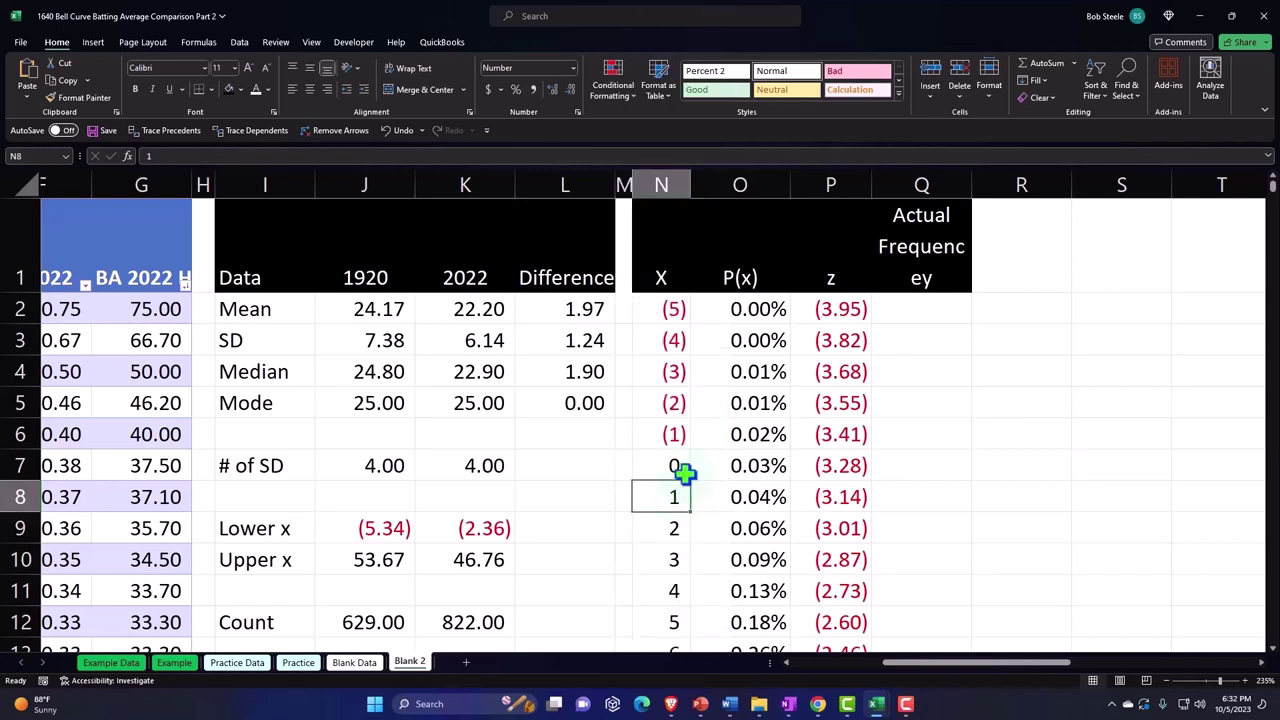
pyautogui.click(906, 316)
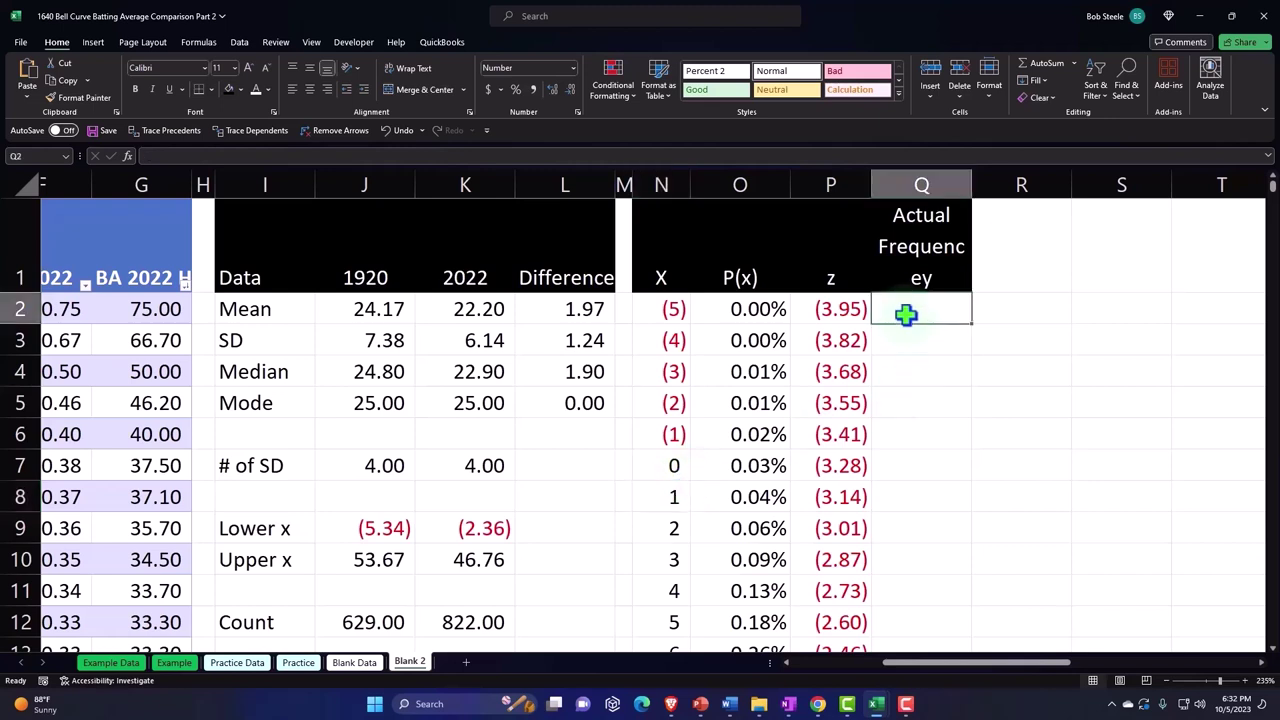
# - Enter =FREQUENCY(Table9[BA 1920 H],N2:N61) in Q2 to spill the actual frequency counts
pyautogui.write('=fre')
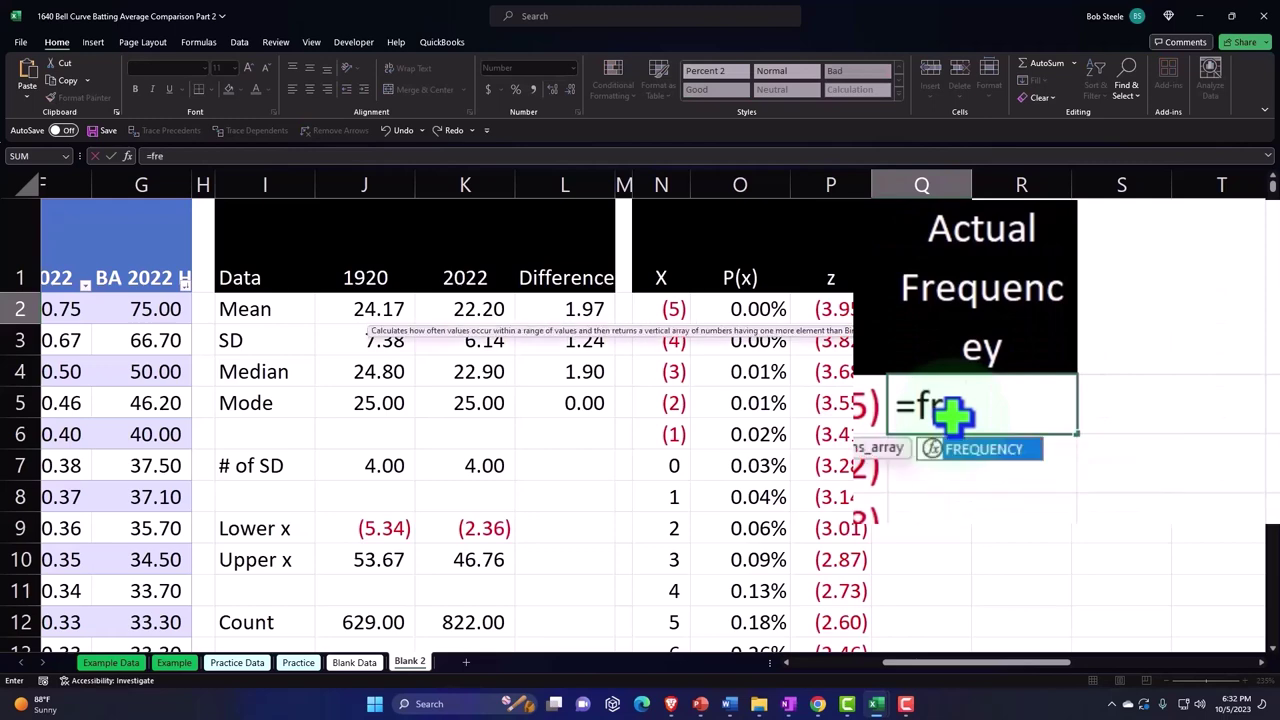
pyautogui.press('Tab')
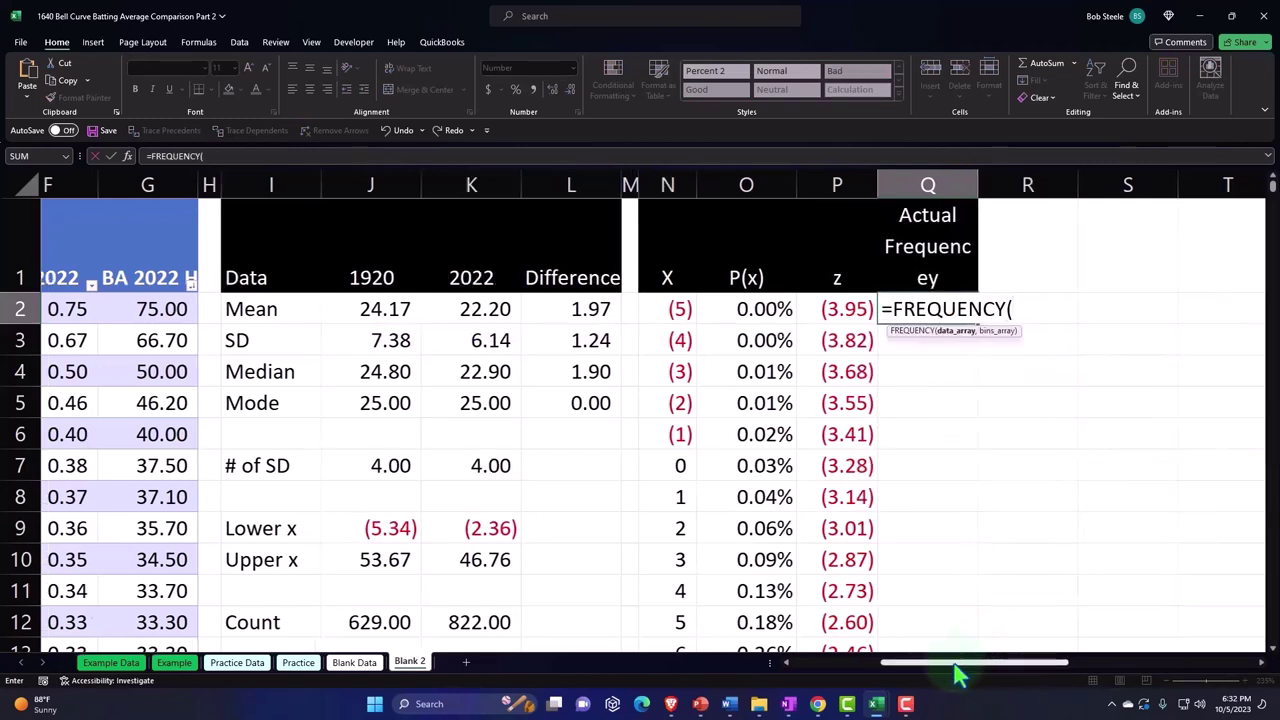
pyautogui.moveTo(955, 670); pyautogui.dragTo(829, 686)
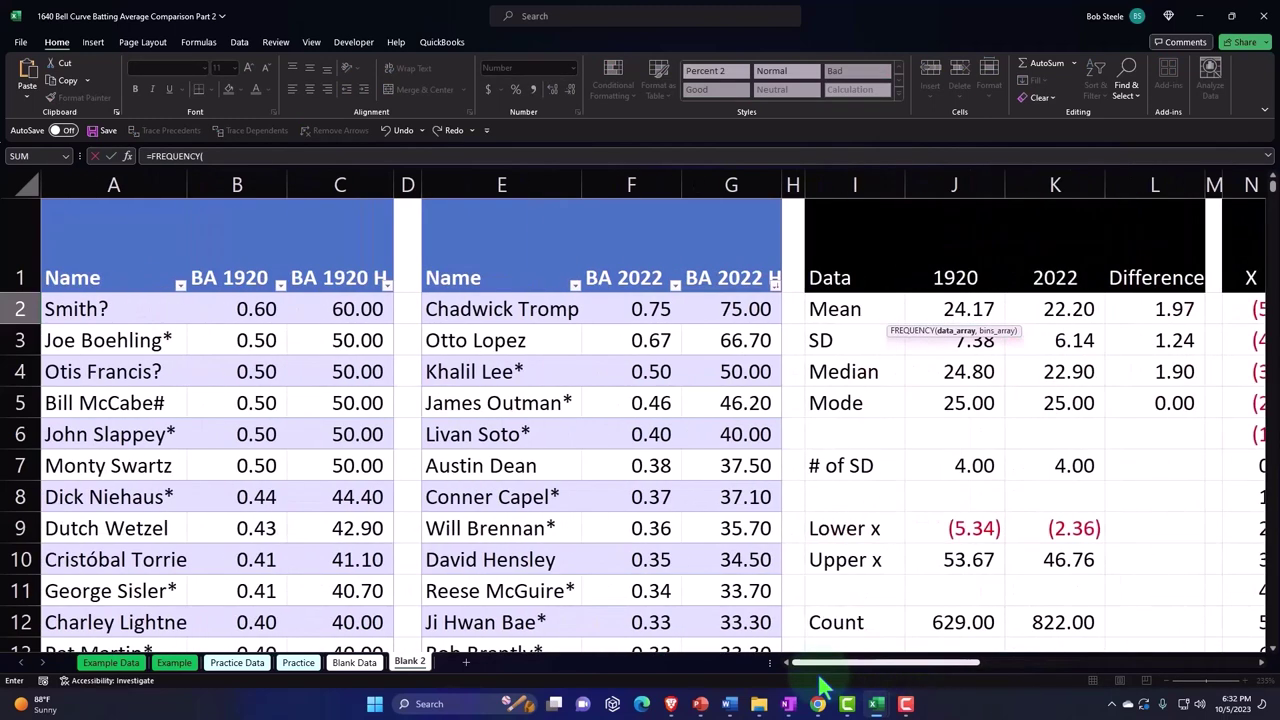
pyautogui.click(340, 193)
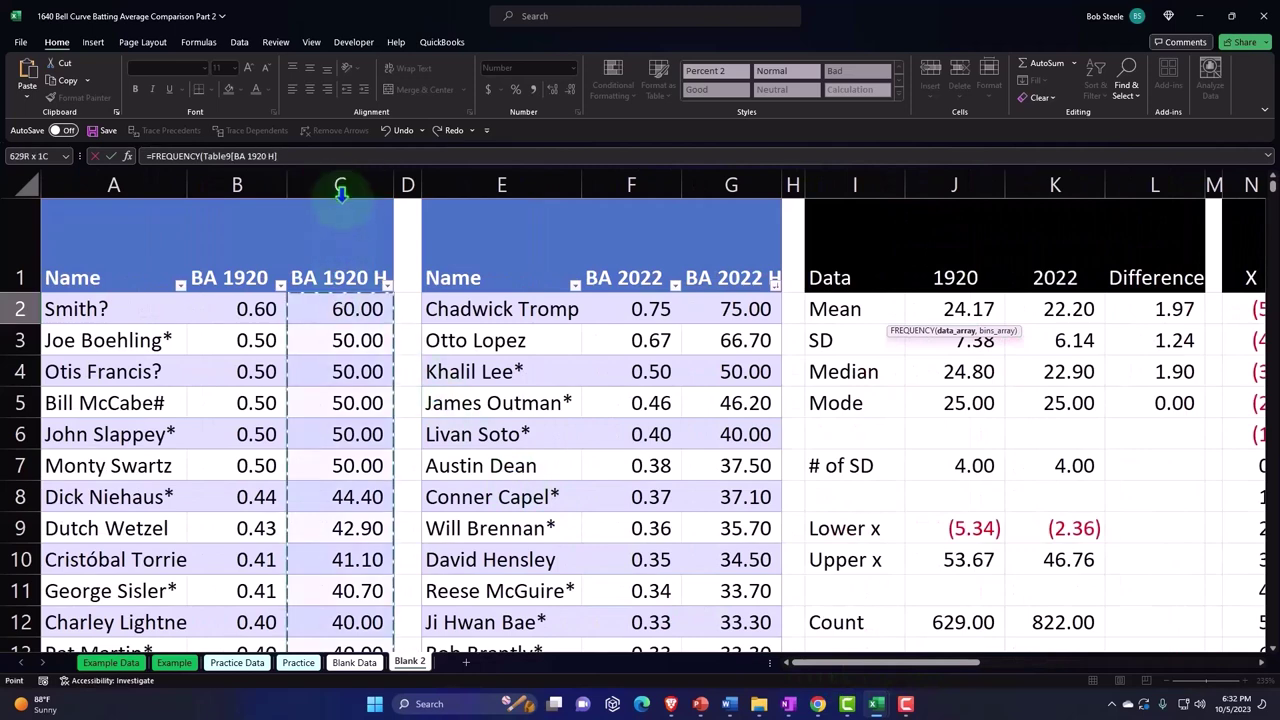
pyautogui.write(',')
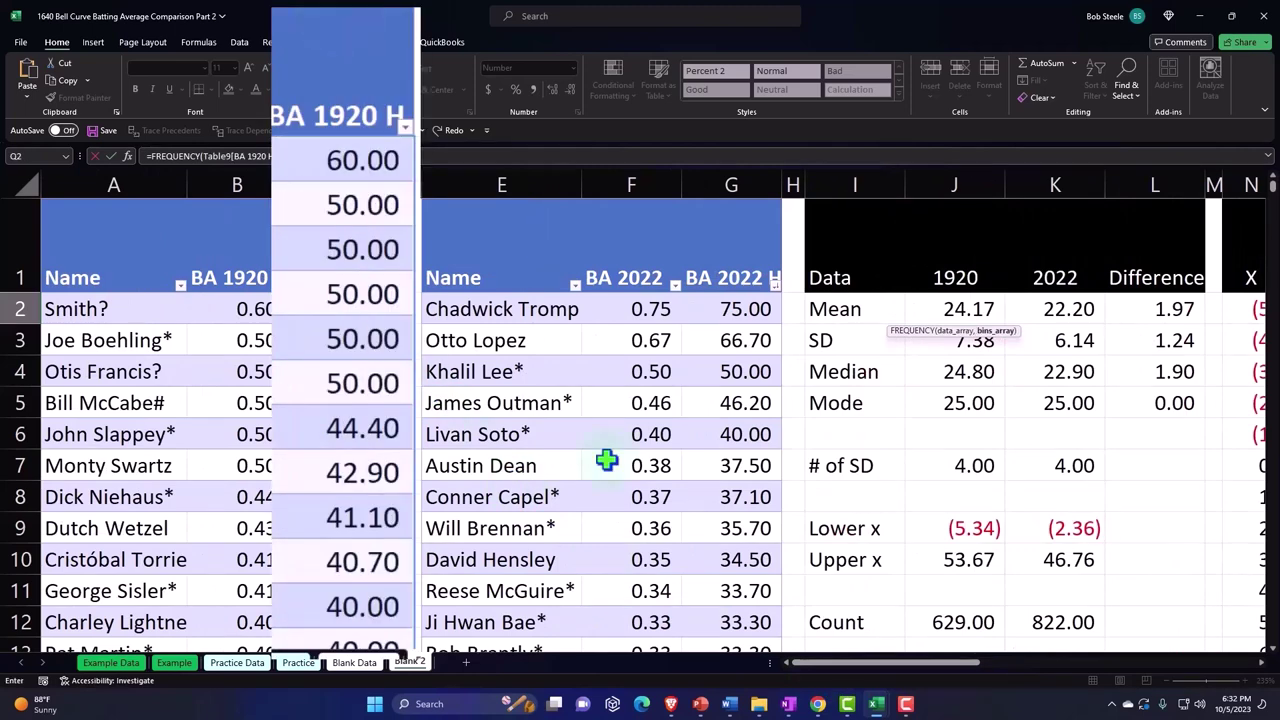
pyautogui.moveTo(851, 666); pyautogui.dragTo(986, 677)
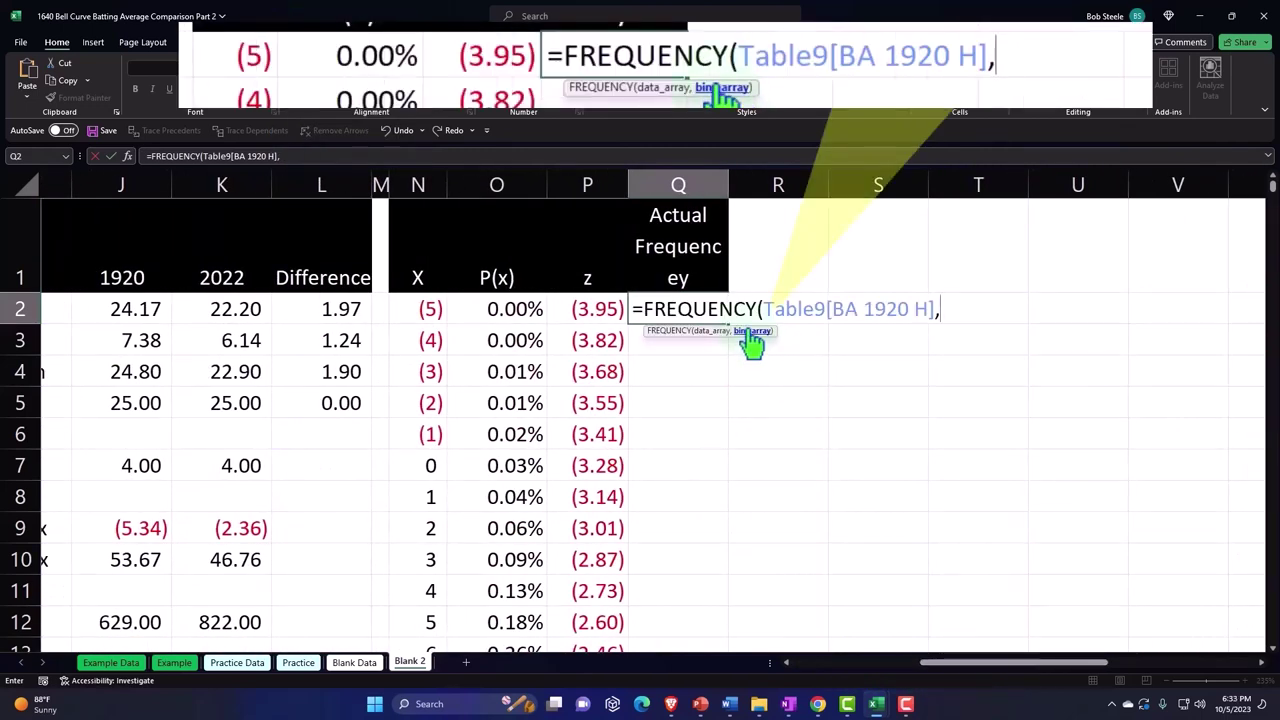
pyautogui.click(421, 309)
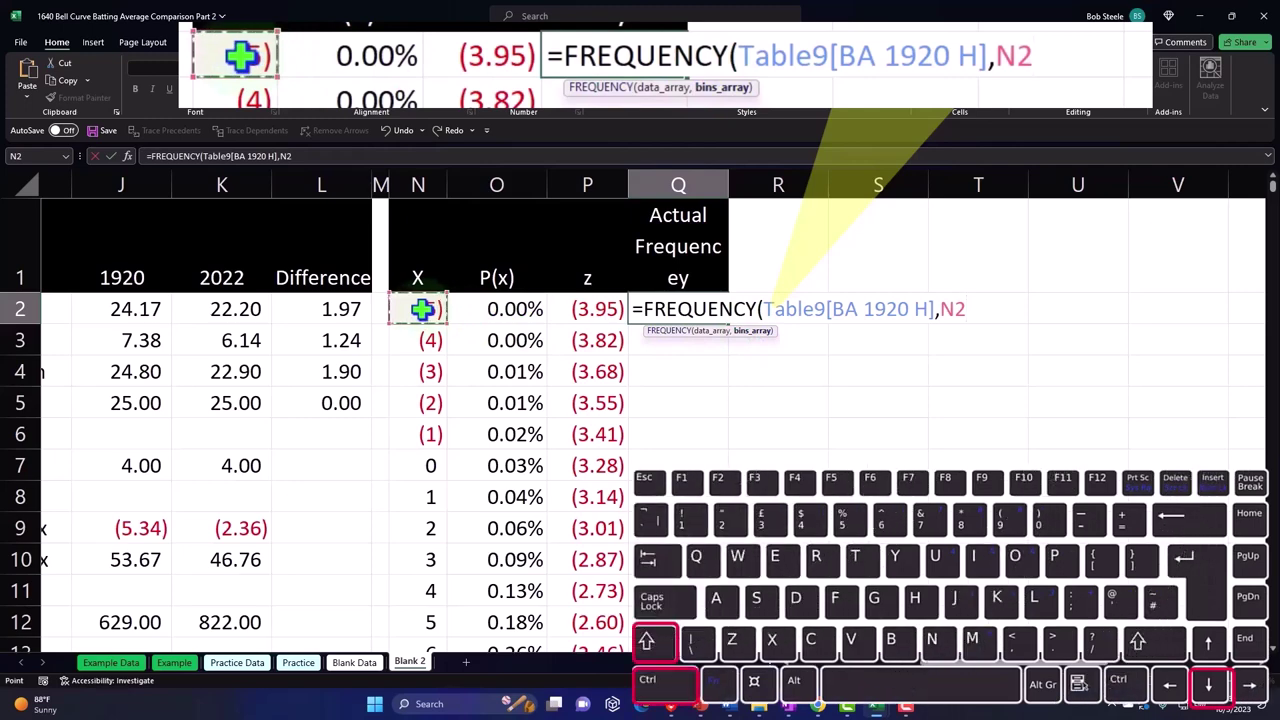
pyautogui.hotkey('ctrl', 'shift', 'Down')
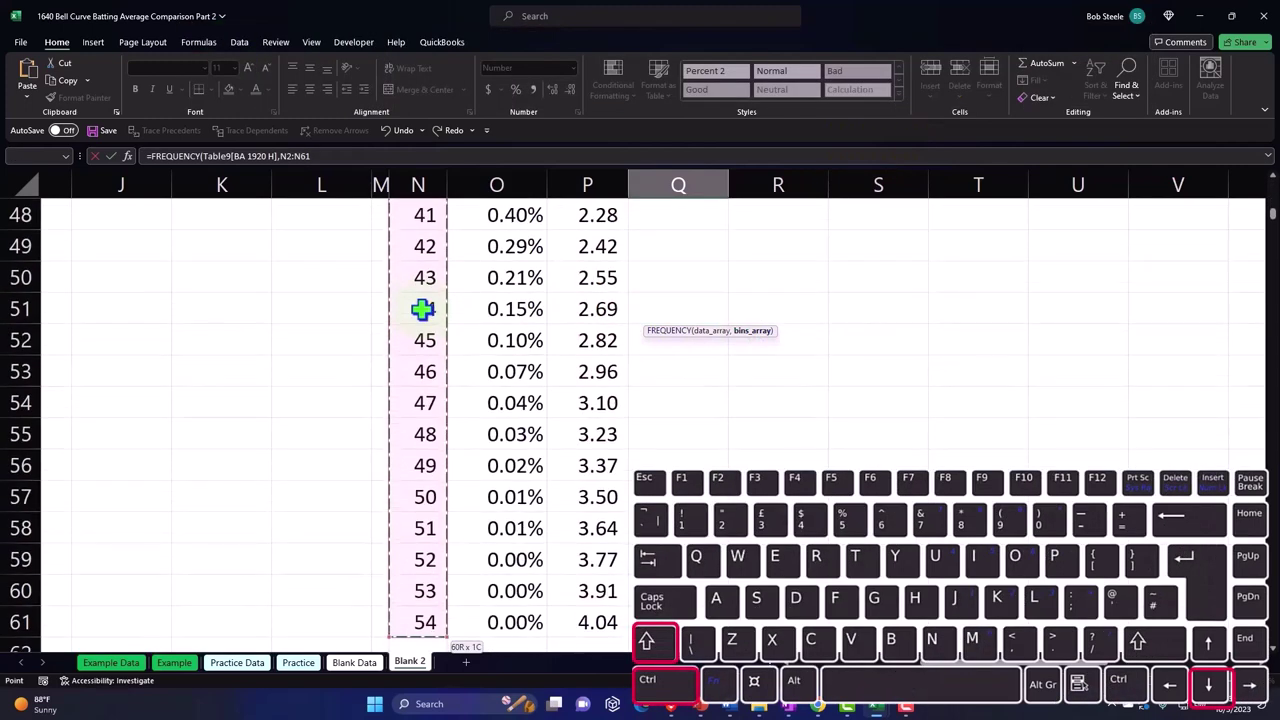
pyautogui.hotkey('ctrl', 'BackSpace')
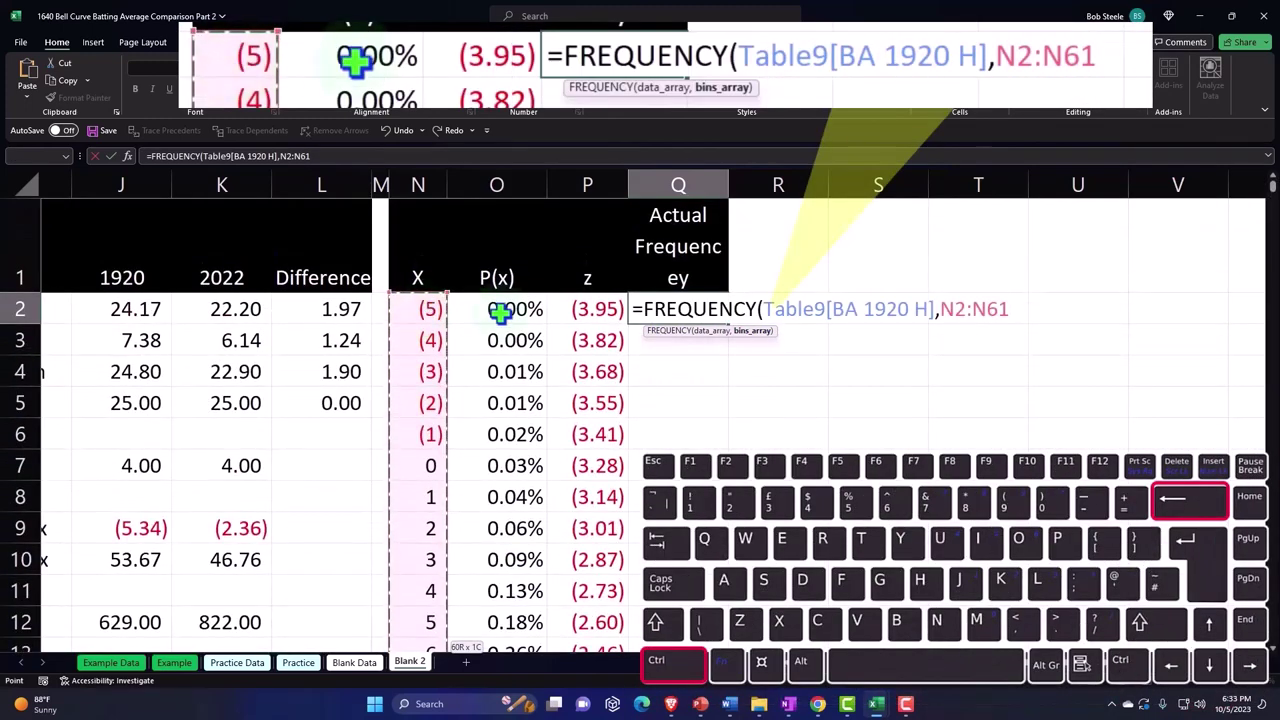
pyautogui.write(')')
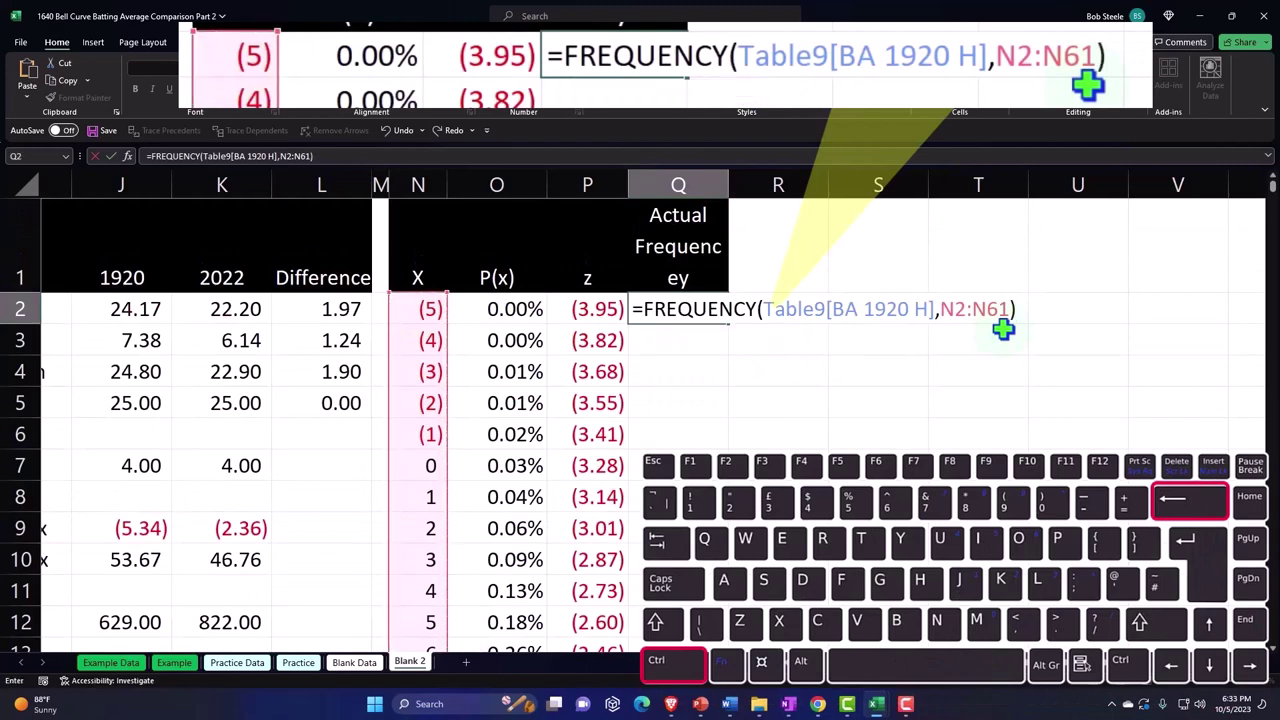
pyautogui.press('Return')
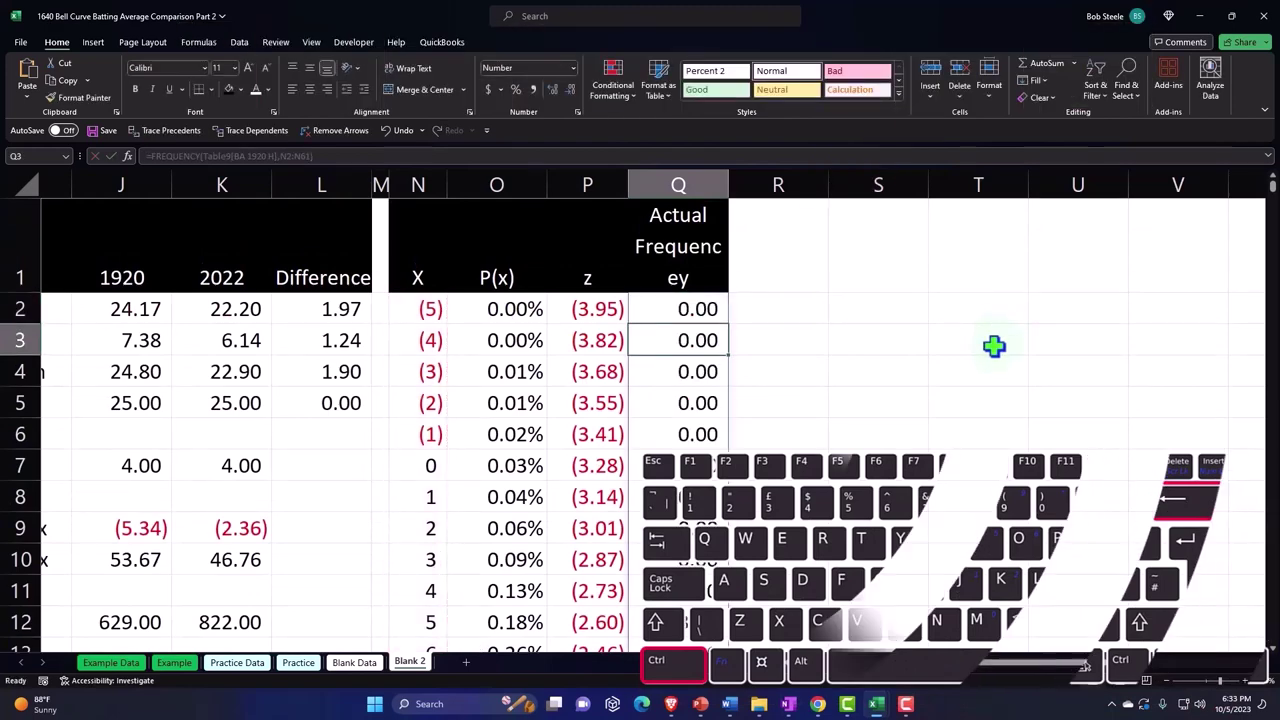
pyautogui.scroll(-3, 994, 346)
pyautogui.scroll(-3, 993, 349)
pyautogui.scroll(-4, 994, 349)
pyautogui.scroll(-4, 994, 349)
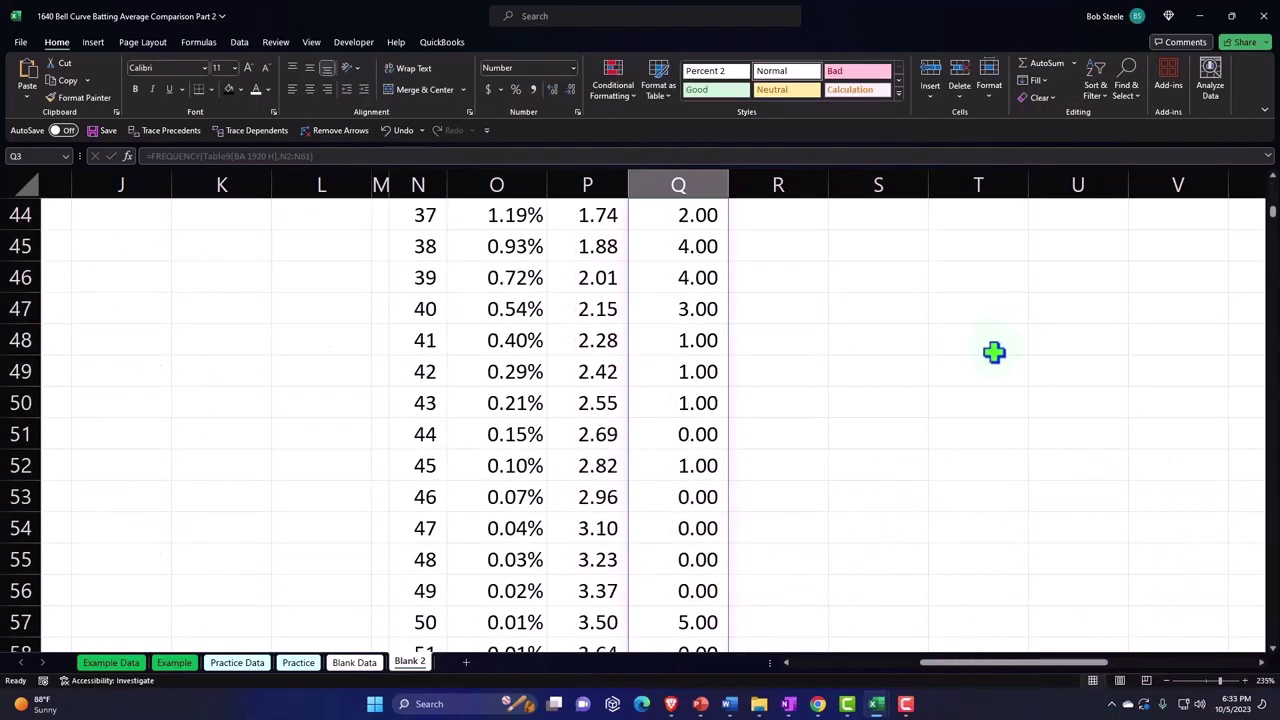
pyautogui.scroll(-3, 994, 349)
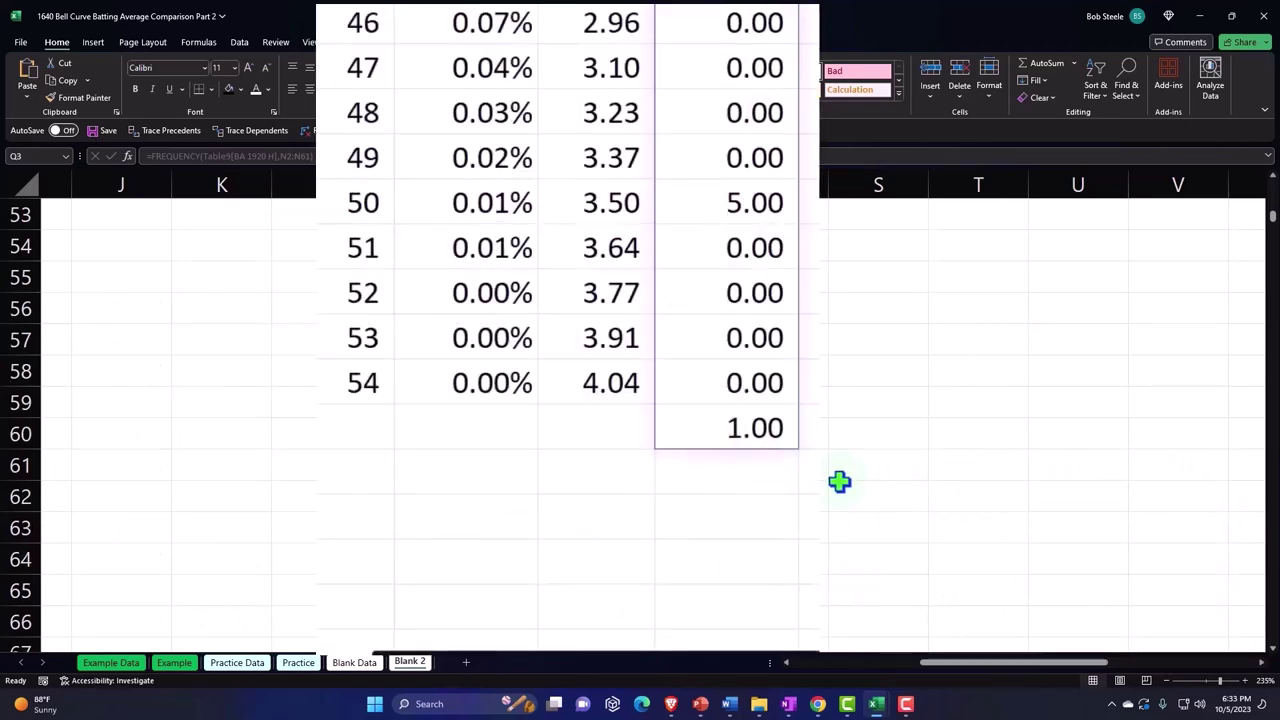
pyautogui.scroll(10, 839, 482)
pyautogui.scroll(6, 842, 475)
pyautogui.scroll(-5, 842, 475)
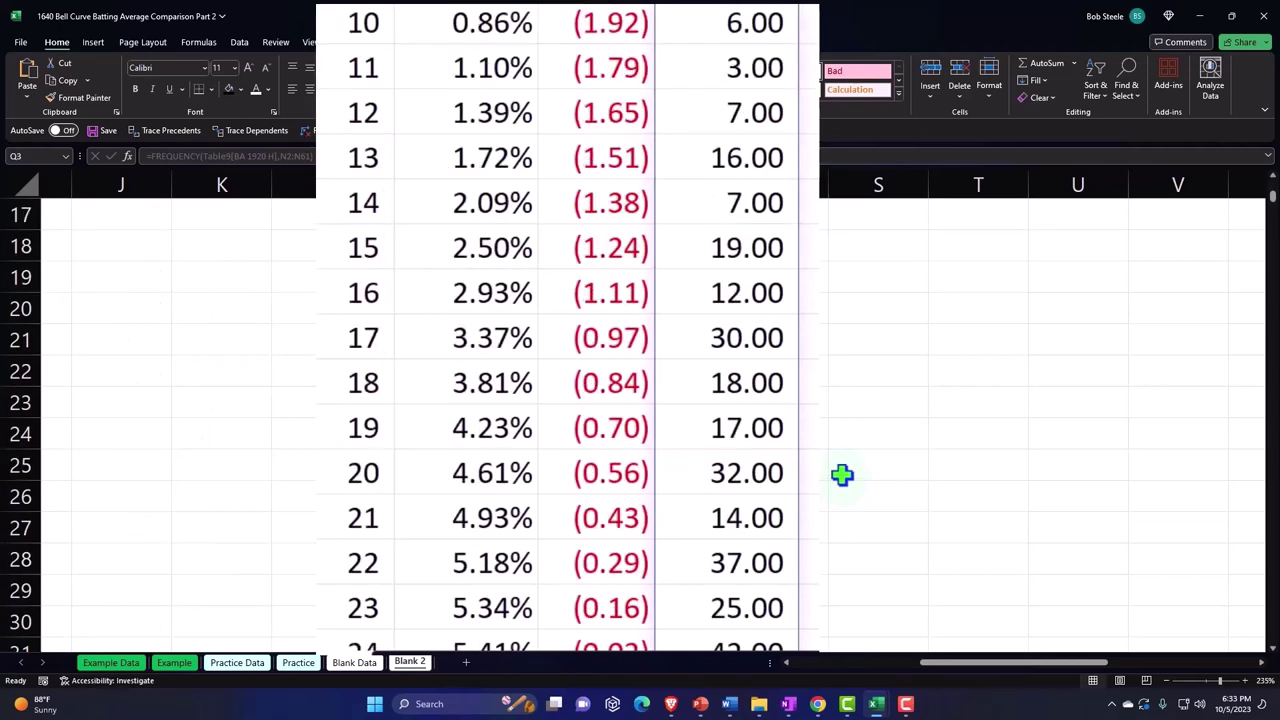
pyautogui.scroll(-5, 842, 475)
pyautogui.scroll(-4, 842, 475)
pyautogui.scroll(-2, 842, 475)
pyautogui.scroll(-2, 842, 475)
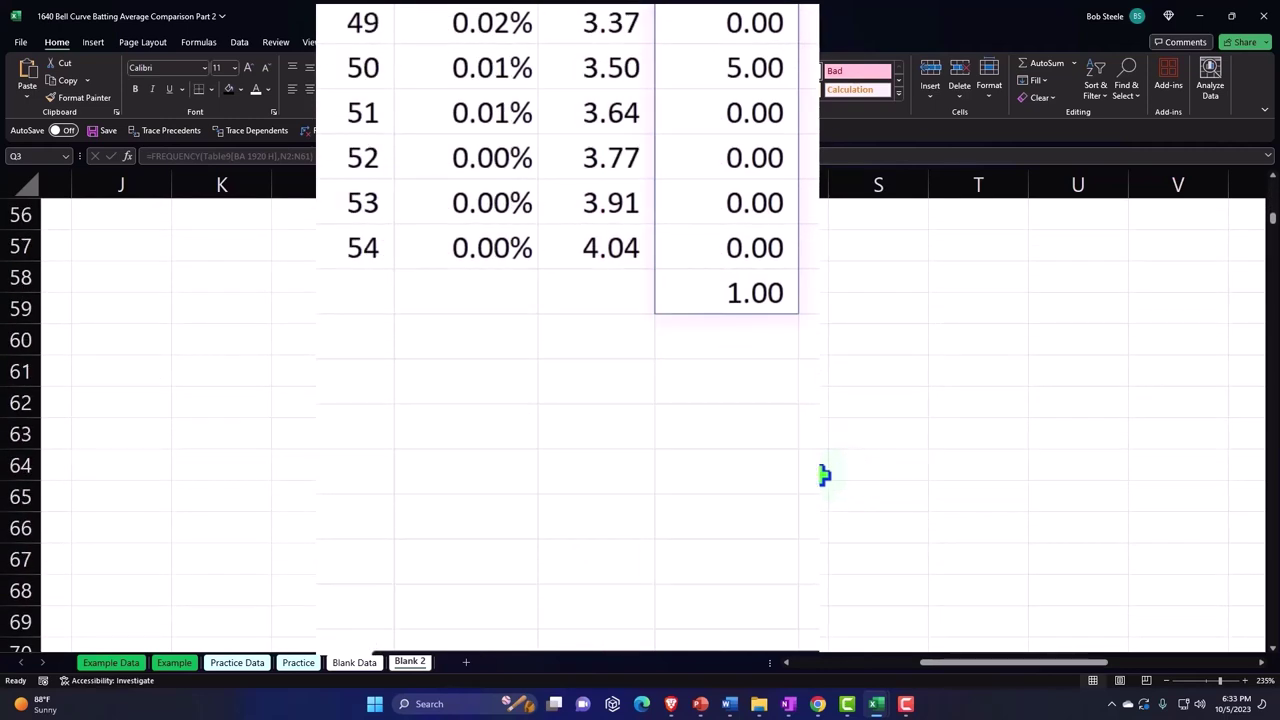
# - Extend X to 55 and copy the P(x) and z formulas down one row, giving 0.00% and 4.18
pyautogui.click(362, 205)
pyautogui.moveTo(362, 205)
pyautogui.mouseDown()
pyautogui.moveTo(362, 248)
pyautogui.moveTo(398, 296)
pyautogui.mouseUp()
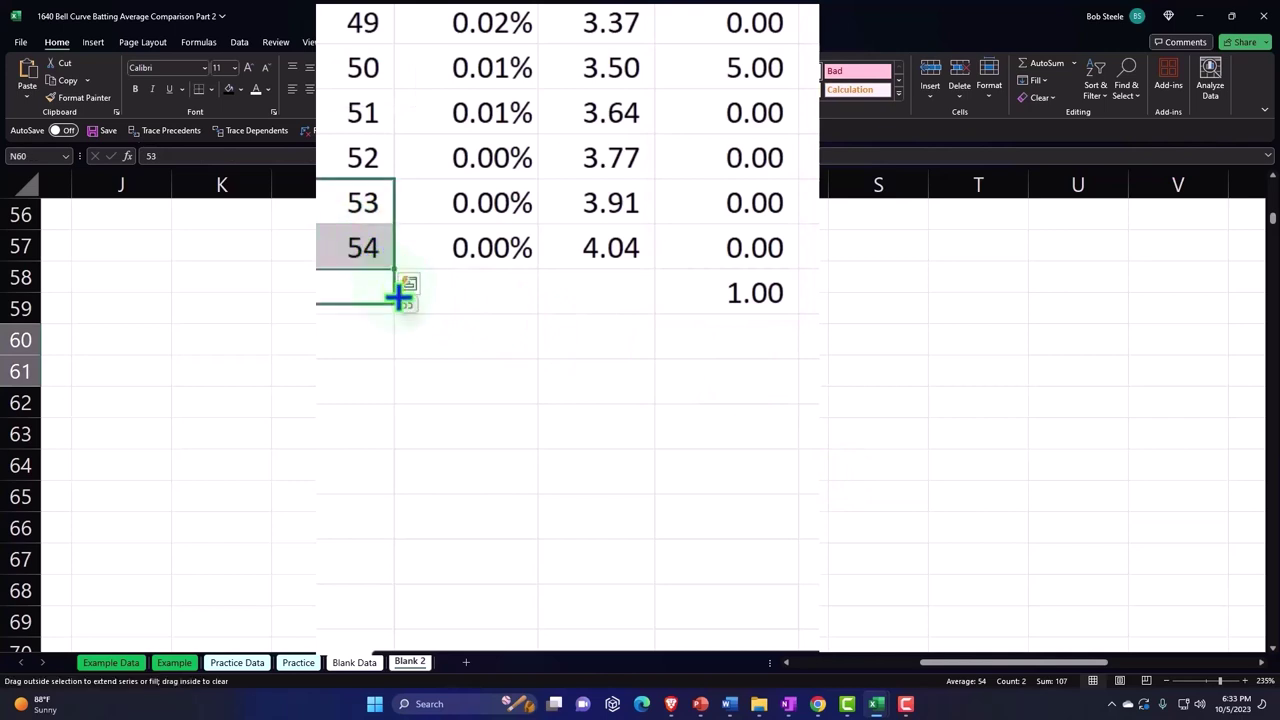
pyautogui.click(480, 255)
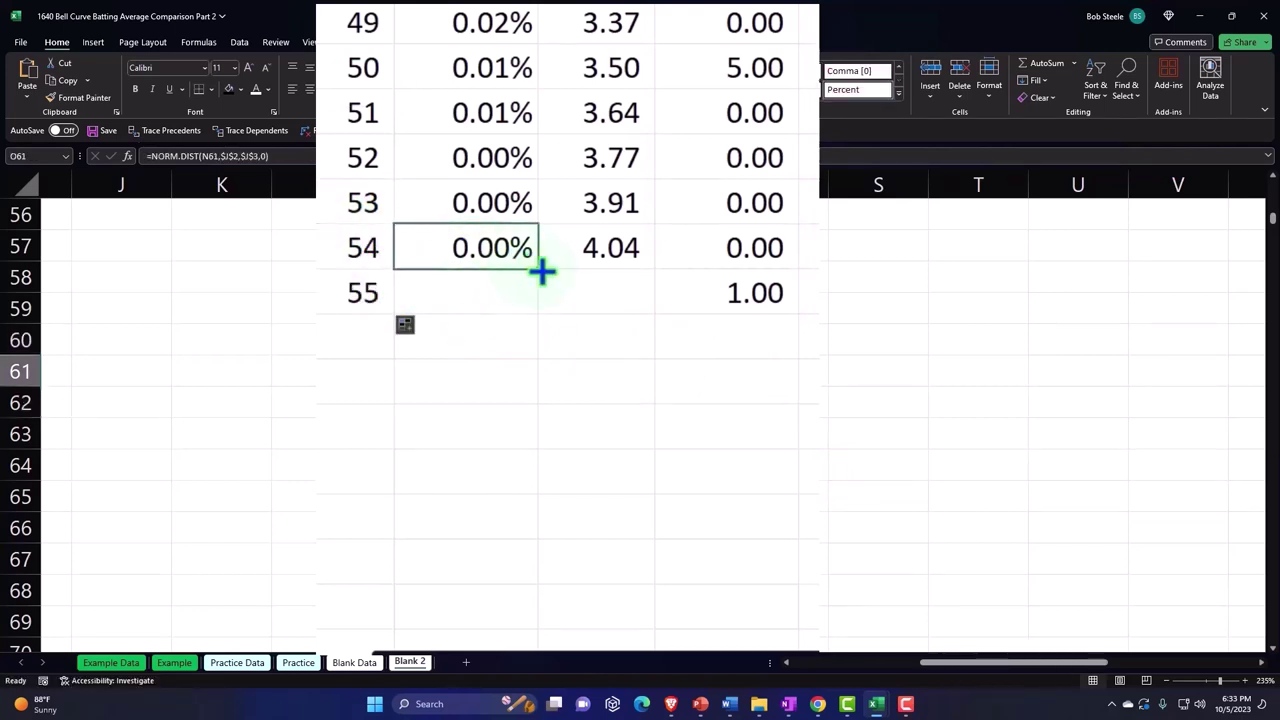
pyautogui.moveTo(538, 270); pyautogui.dragTo(532, 297)
pyautogui.click(611, 251)
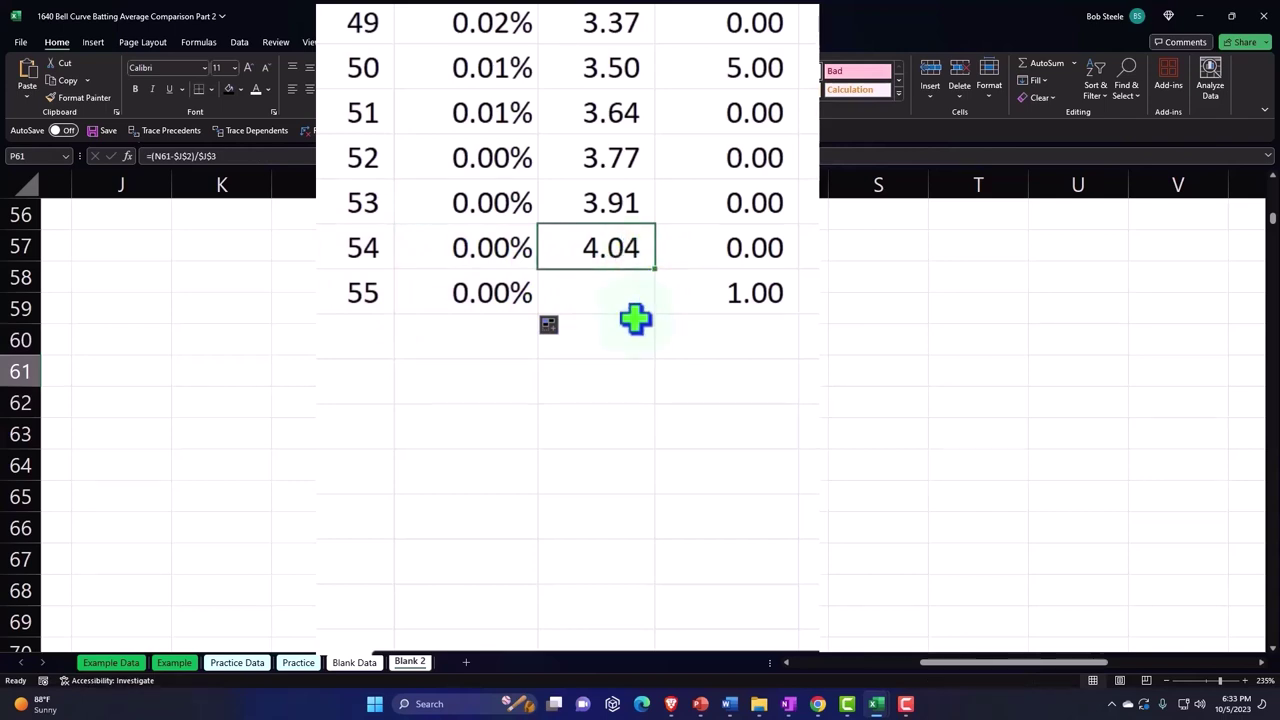
pyautogui.moveTo(655, 269); pyautogui.dragTo(637, 318)
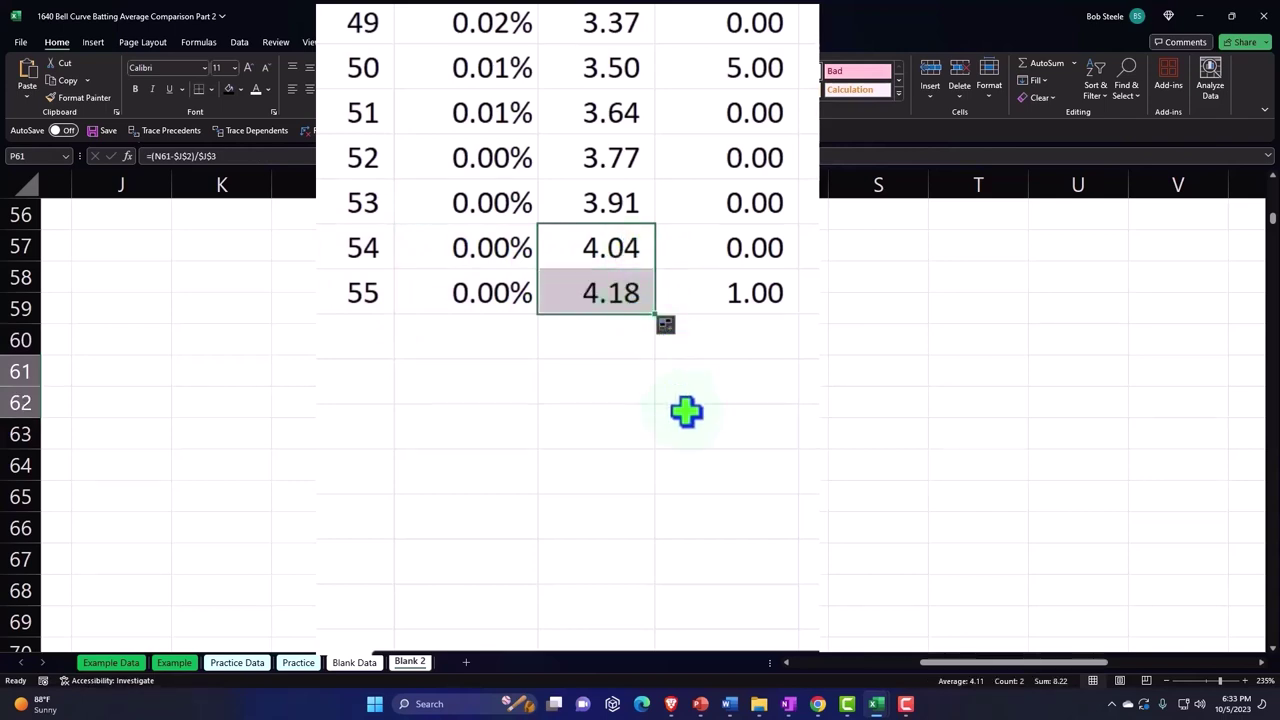
pyautogui.click(651, 426)
pyautogui.click(426, 427)
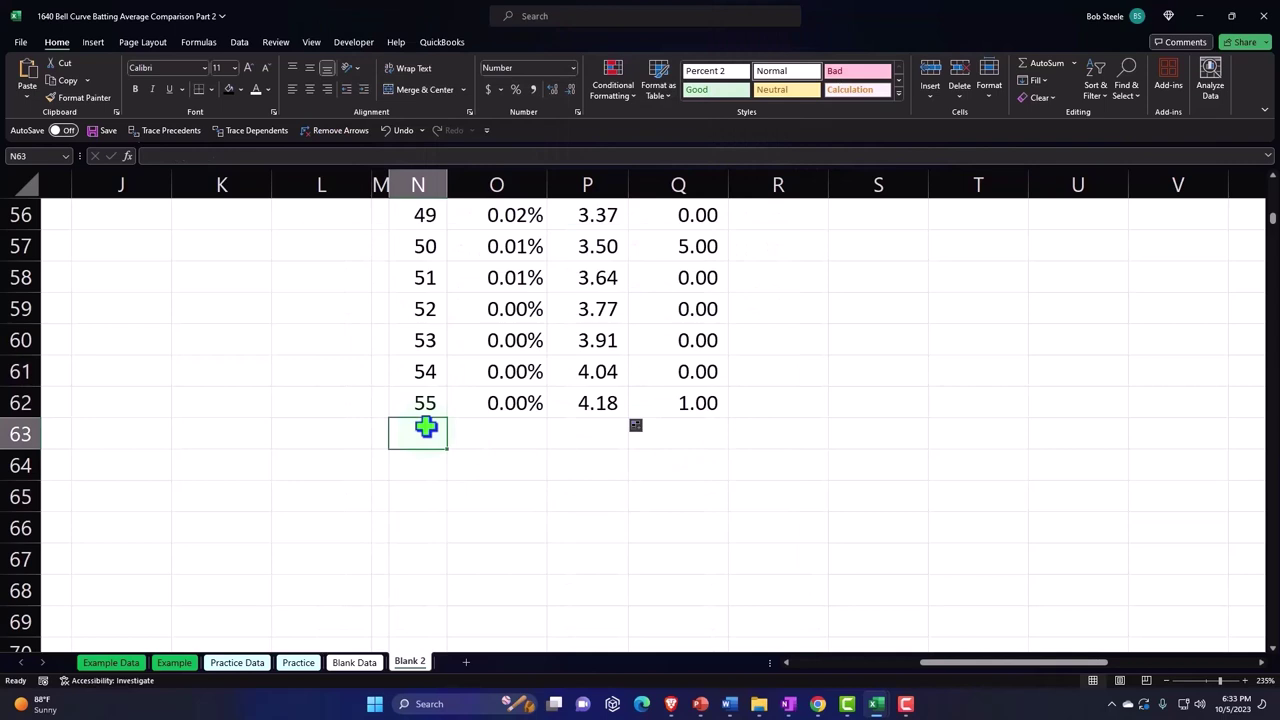
# - Label N63 'Total' and sum P(x) to 100.00%, formatted as a two-decimal percentage
pyautogui.write('Tota')
pyautogui.press('Tab')
pyautogui.press('Tab')
pyautogui.press('Tab')
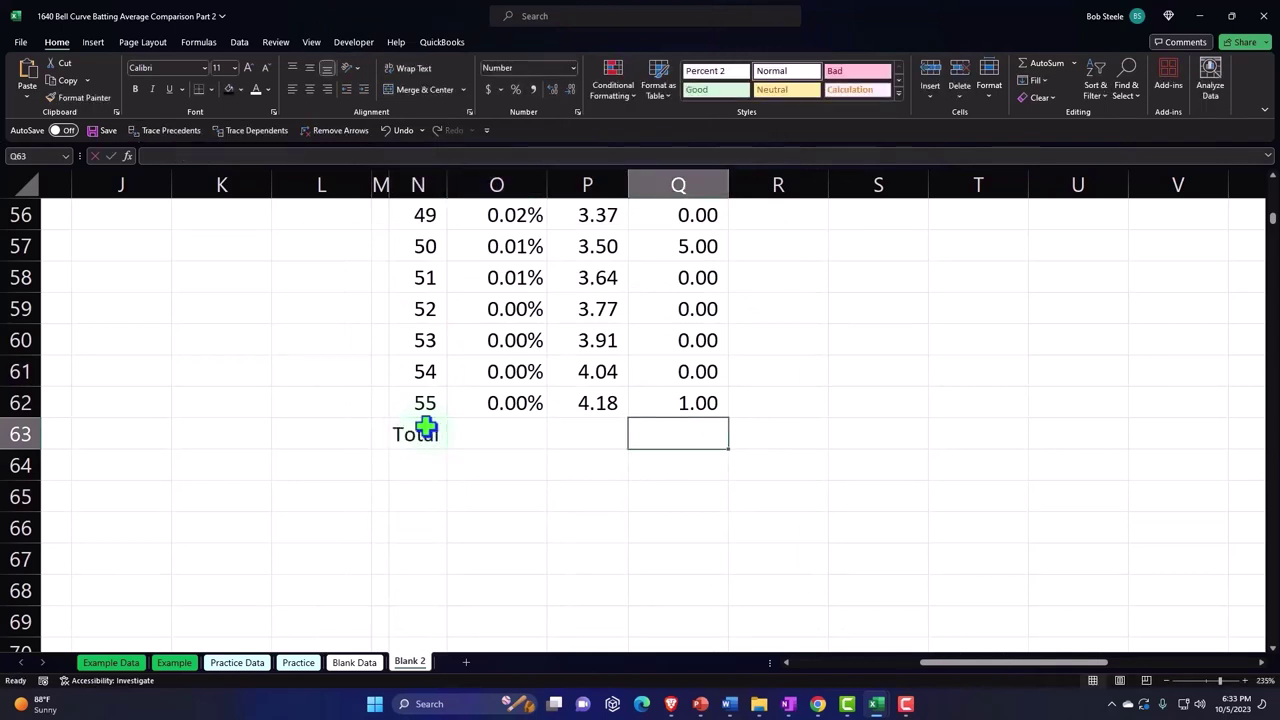
pyautogui.click(506, 438)
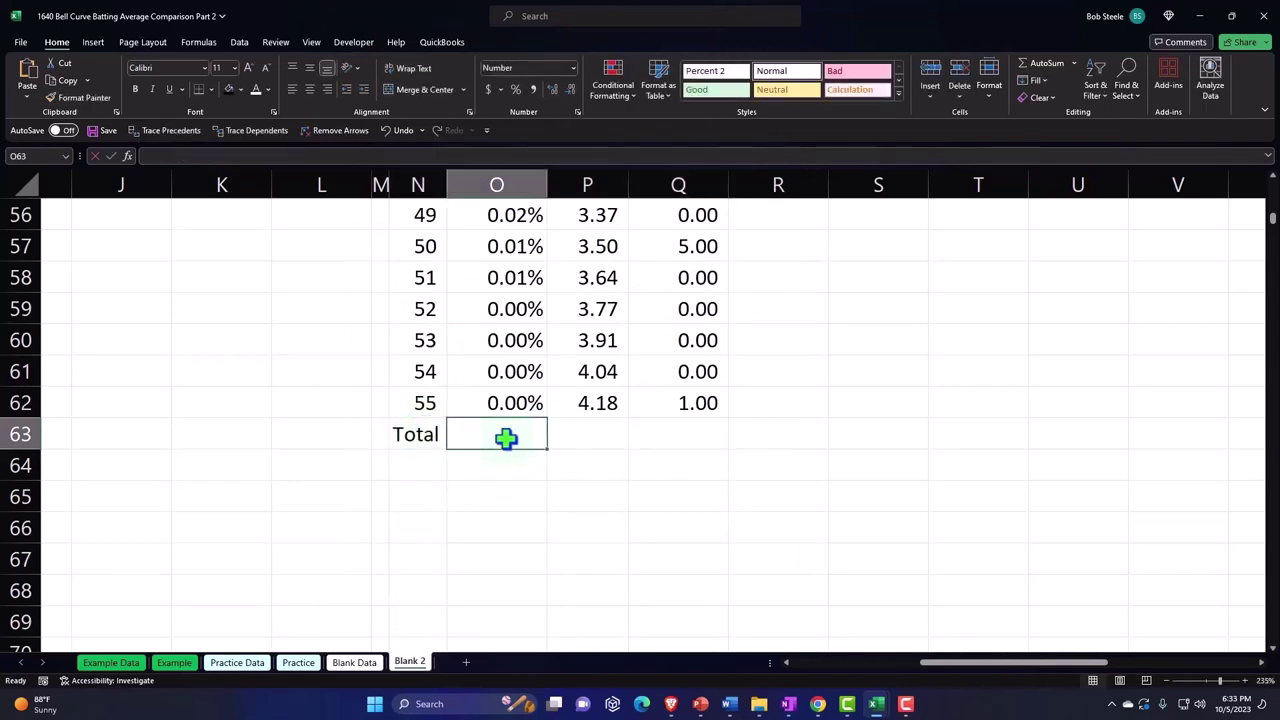
pyautogui.hotkey('alt', '=')
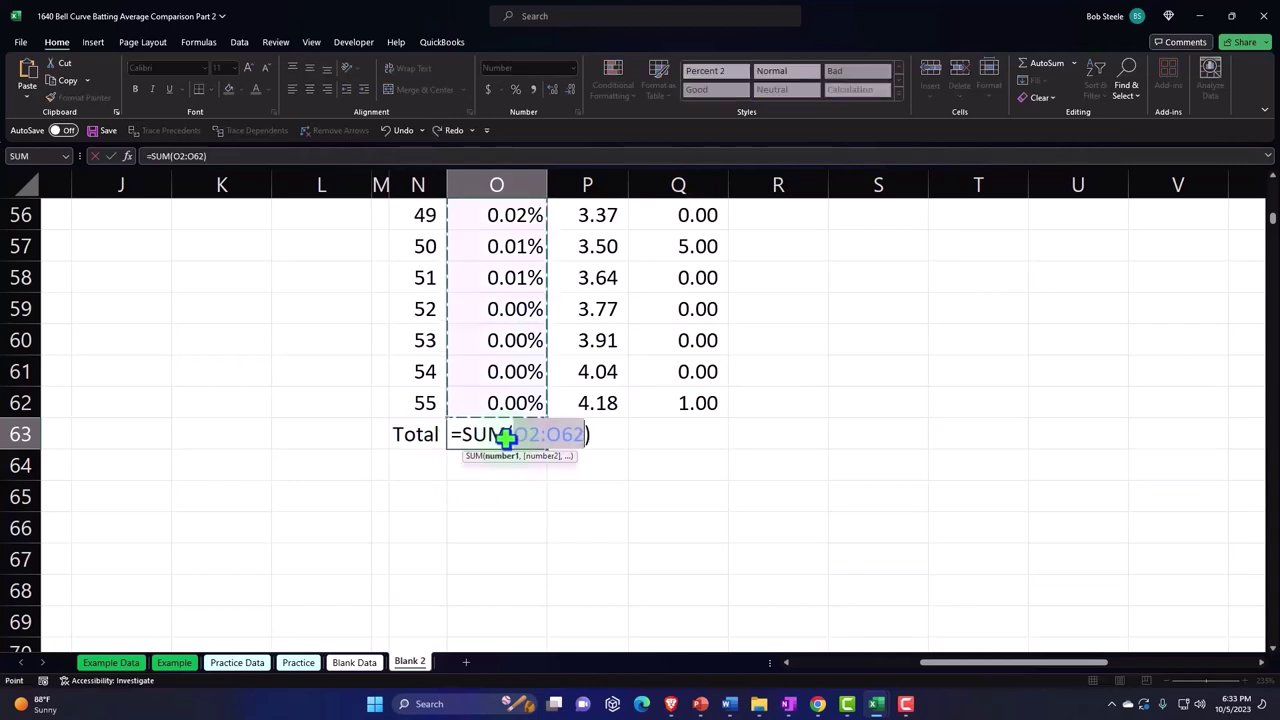
pyautogui.press('Return')
pyautogui.click(505, 437)
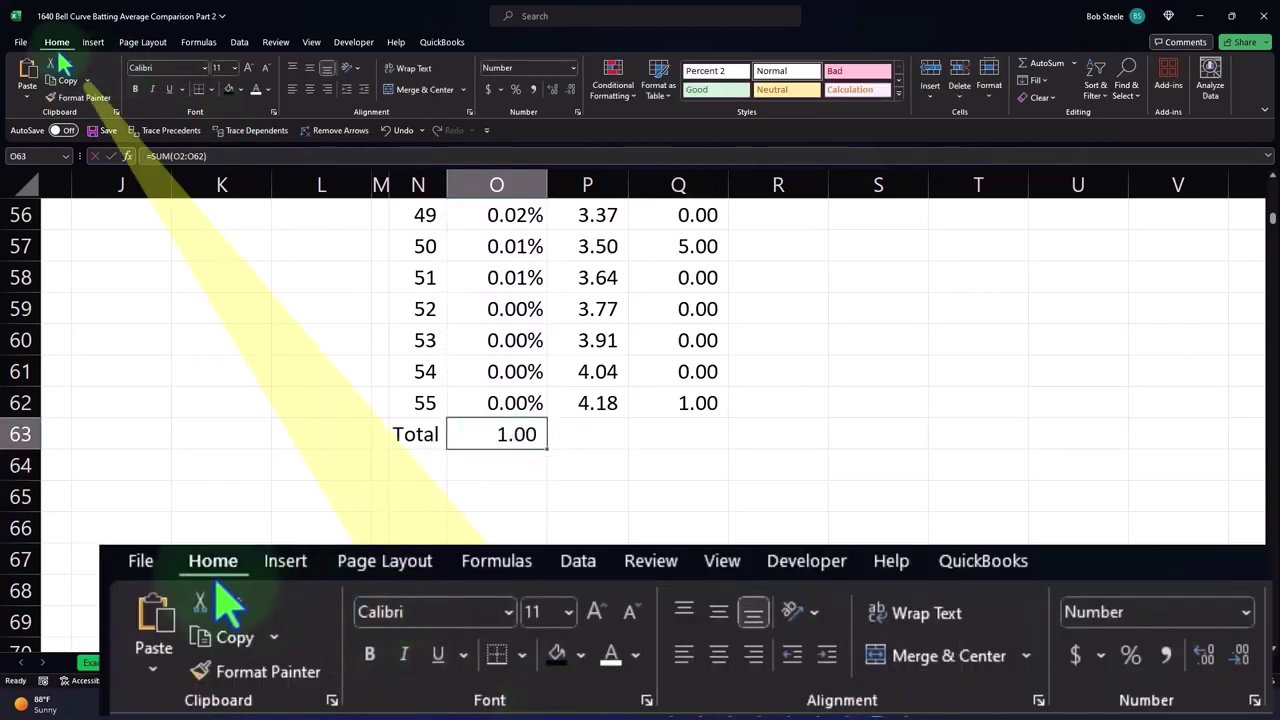
pyautogui.click(515, 89)
pyautogui.click(556, 86)
pyautogui.click(556, 86)
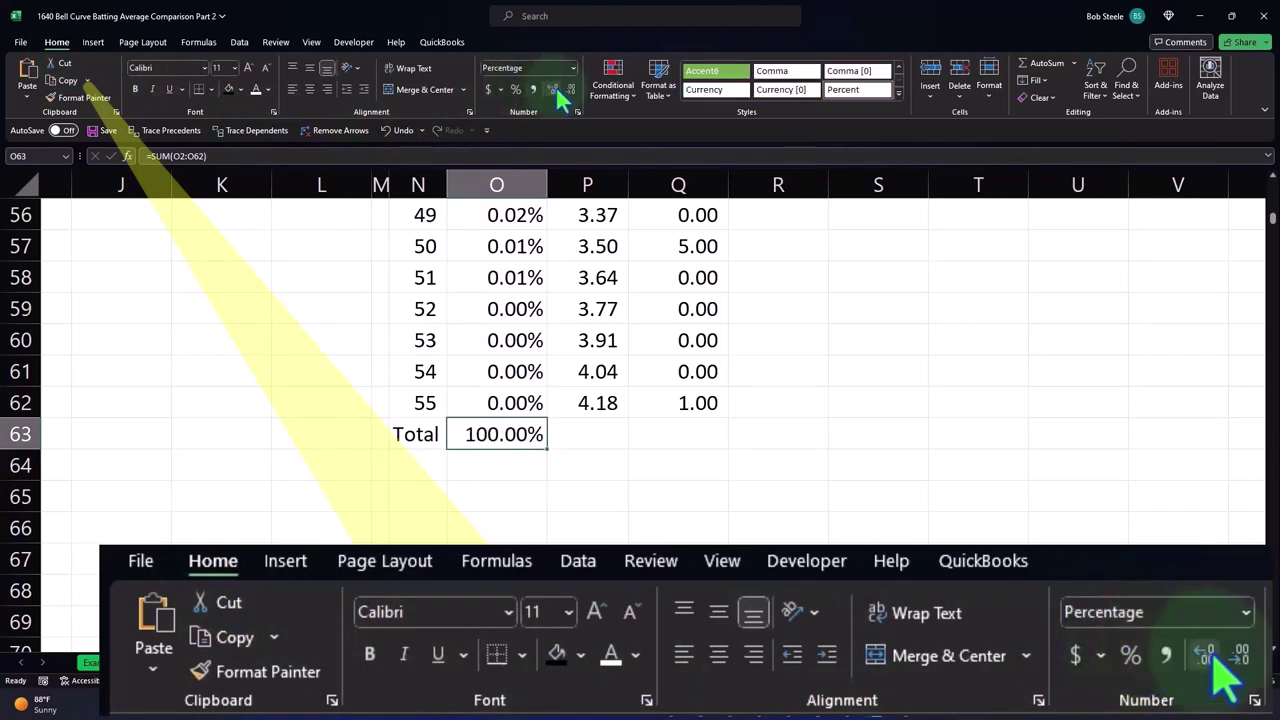
# - Sum the actual frequencies to 629.00 and compare it with the 1920 count
pyautogui.click(686, 427)
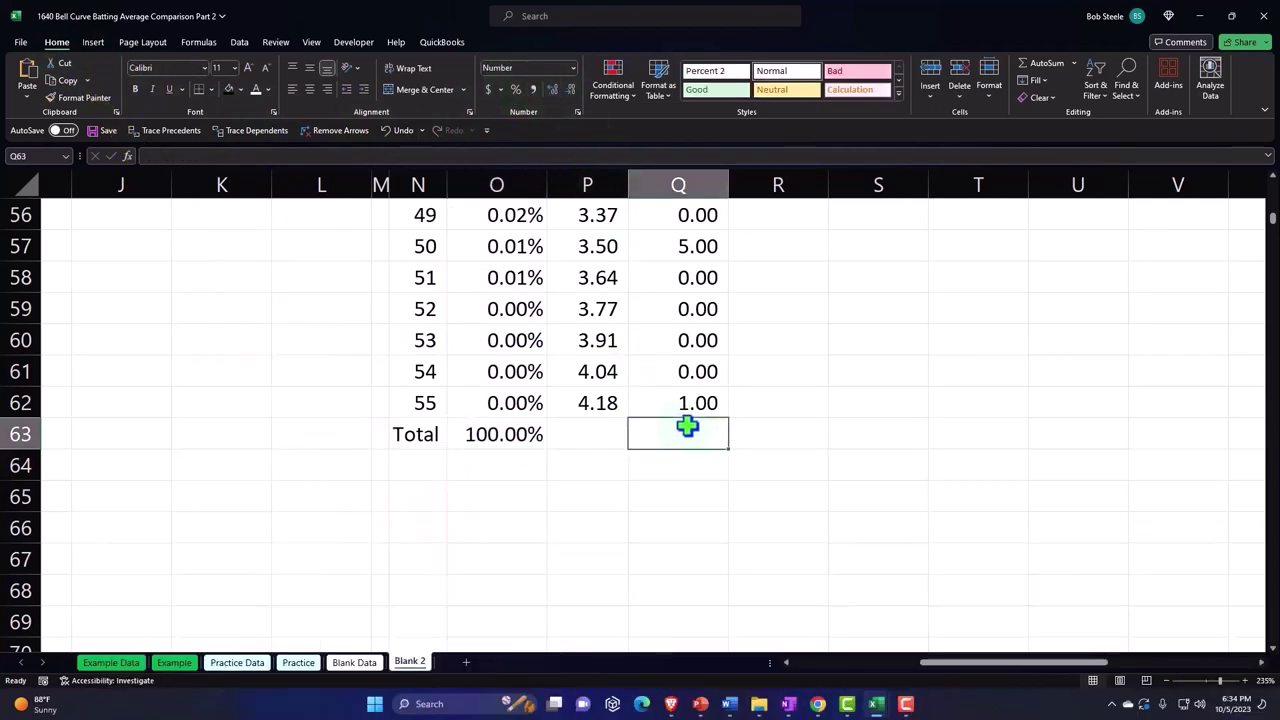
pyautogui.hotkey('alt', '=')
pyautogui.press('Return')
pyautogui.click(686, 427)
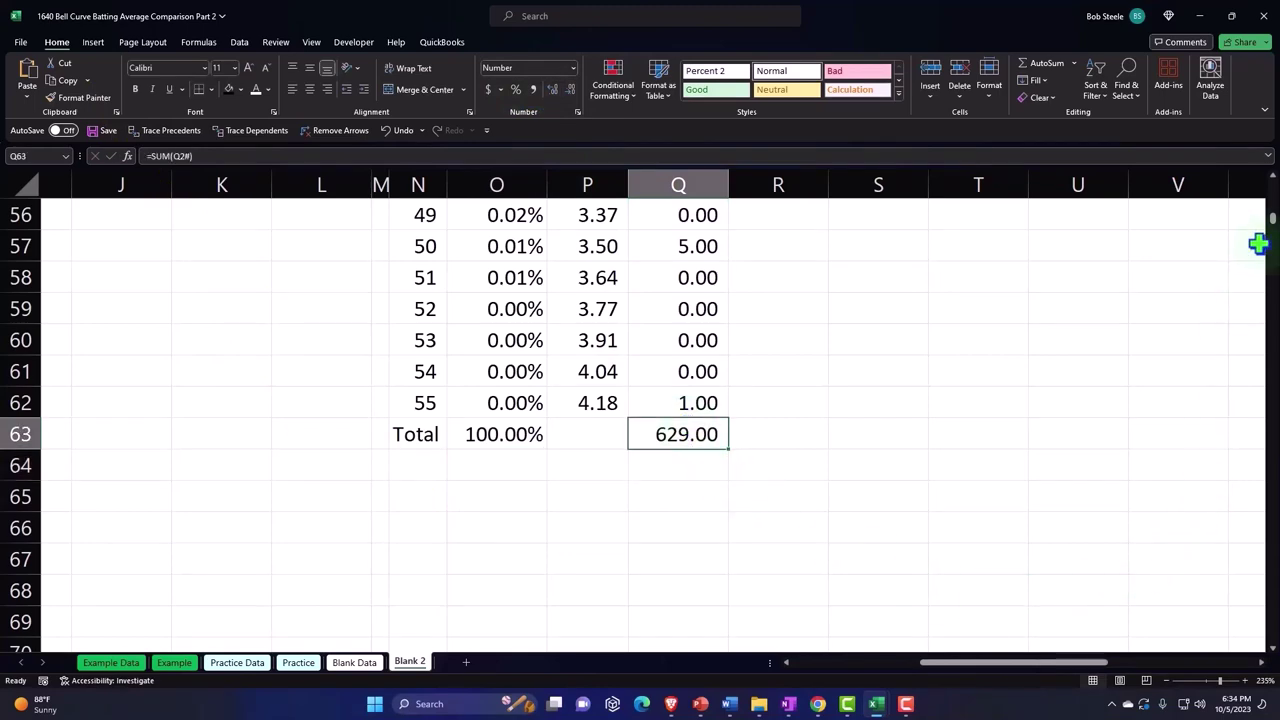
pyautogui.moveTo(1273, 217); pyautogui.dragTo(1273, 182)
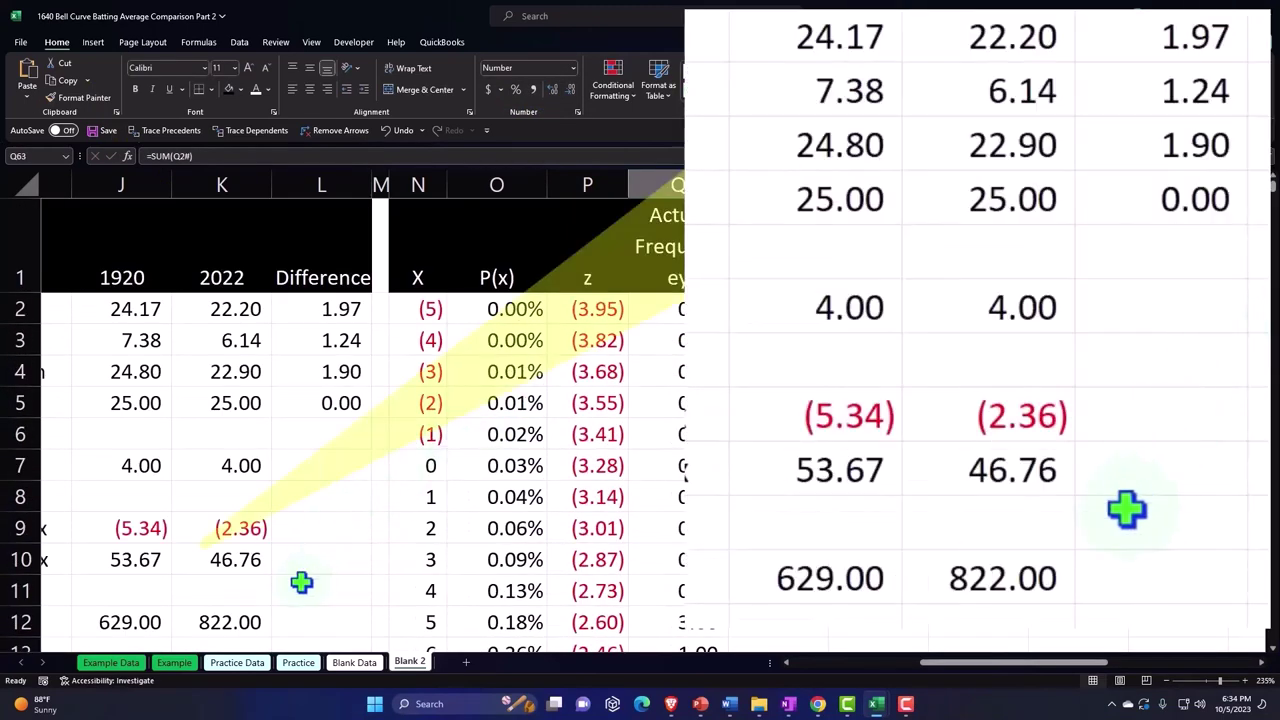
pyautogui.click(128, 620)
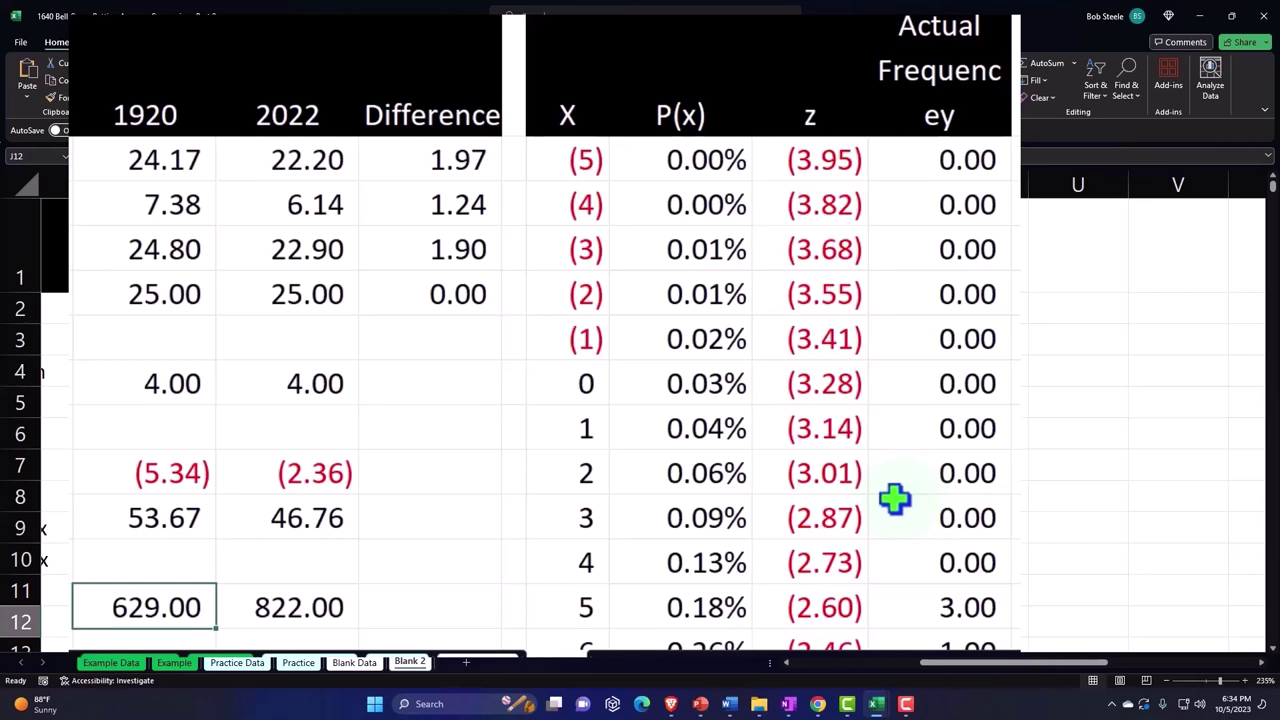
# - Enter the heading 'Actual % of Total' in cell R1
pyautogui.click(793, 259)
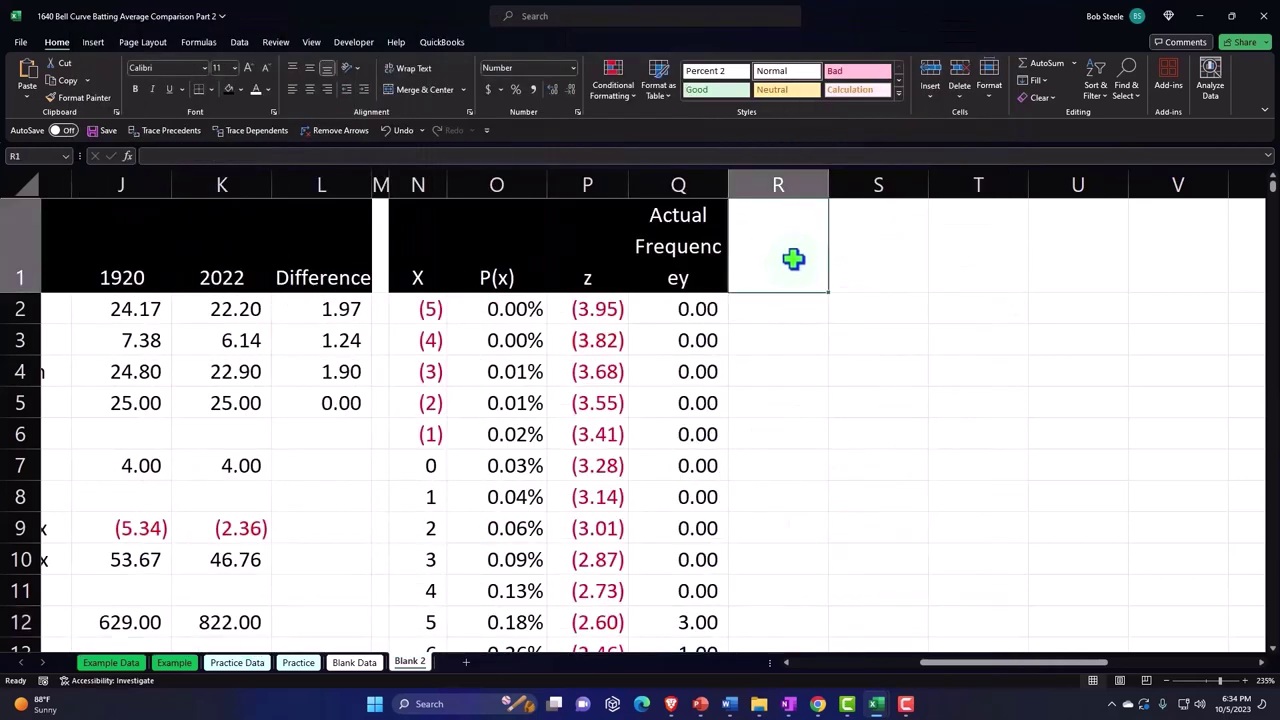
pyautogui.write('&')
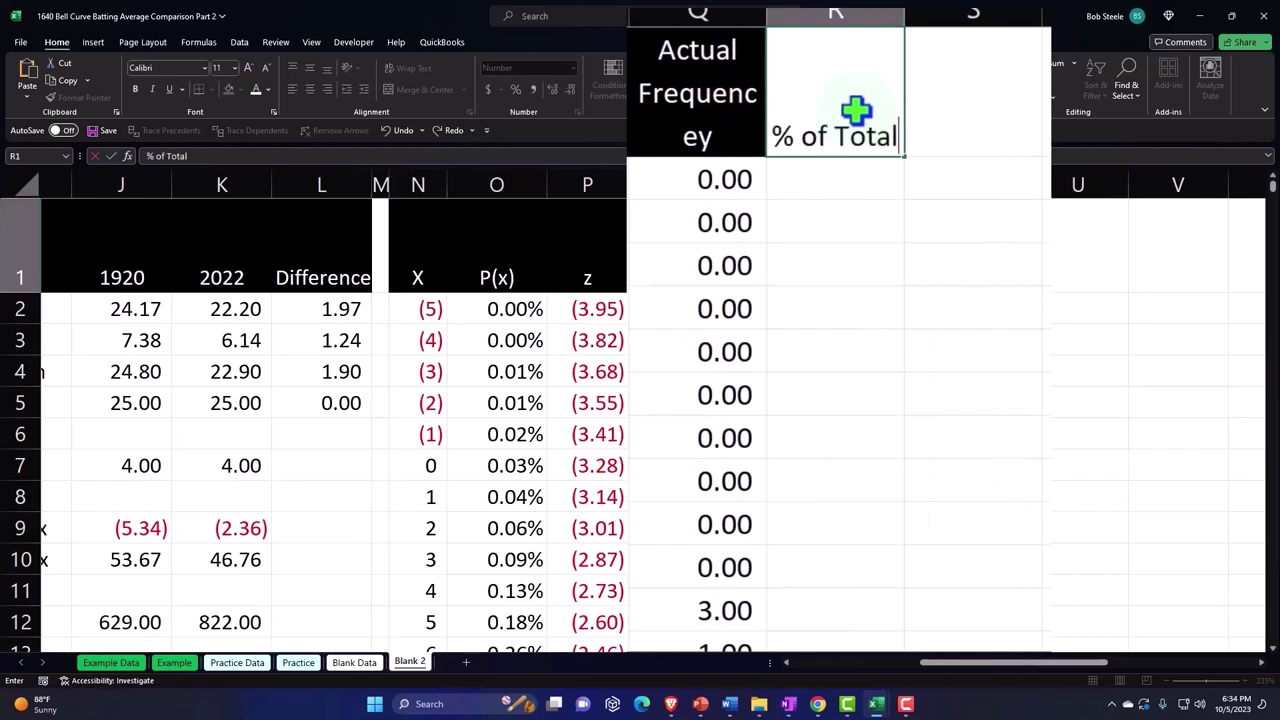
pyautogui.press('Return')
pyautogui.click(855, 110)
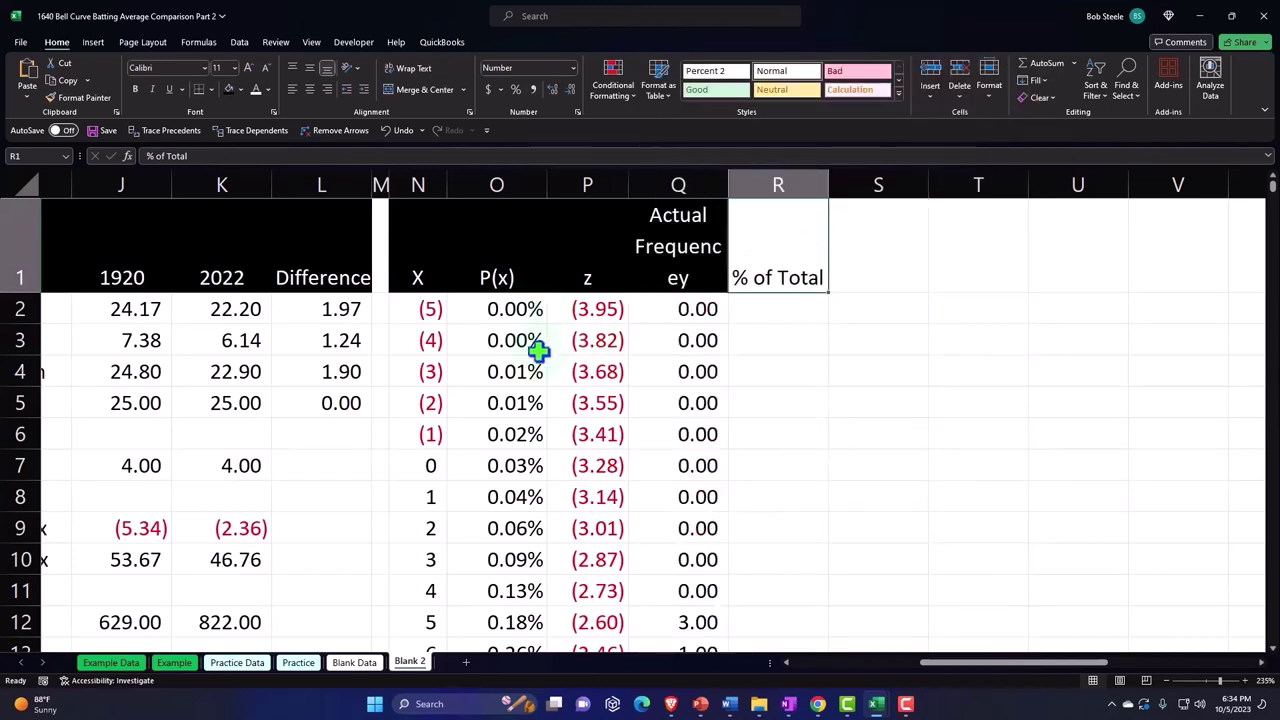
pyautogui.doubleClick(735, 277)
pyautogui.write('Actua')
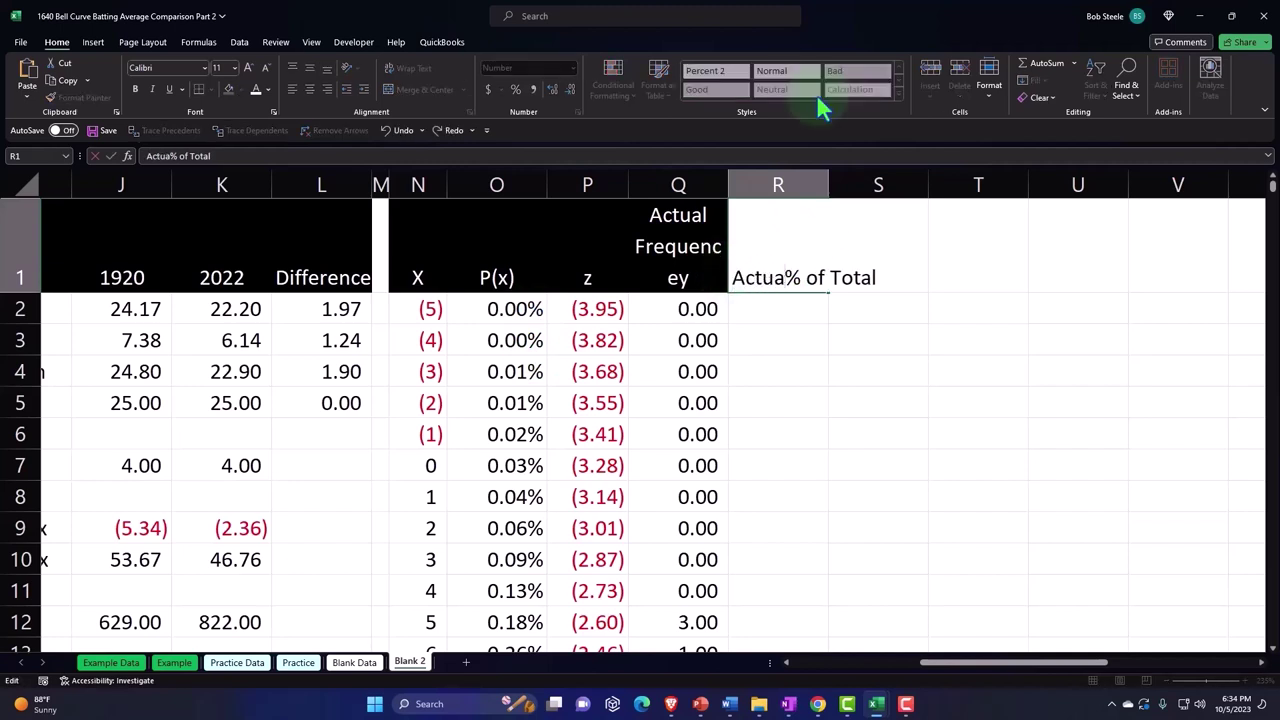
pyautogui.write('l')
pyautogui.press('Return')
pyautogui.press('Up')
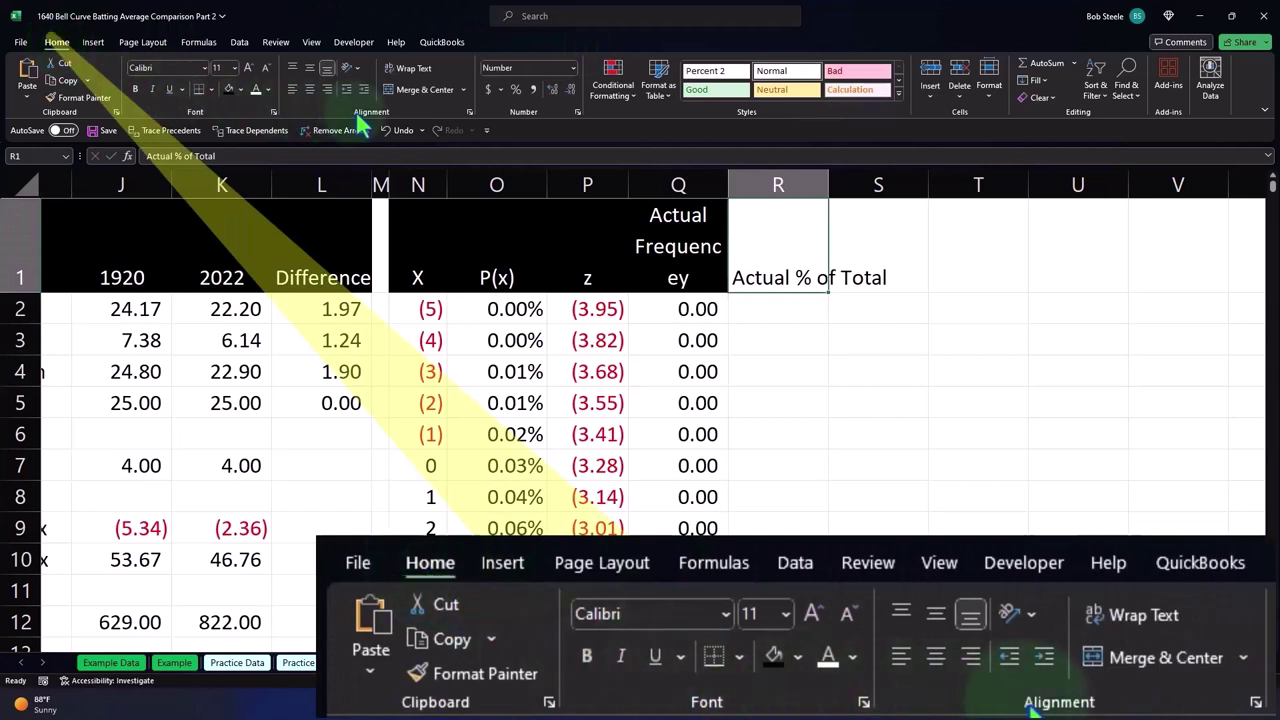
# - Center and wrap the R1 heading, with black fill and white text
pyautogui.click(310, 89)
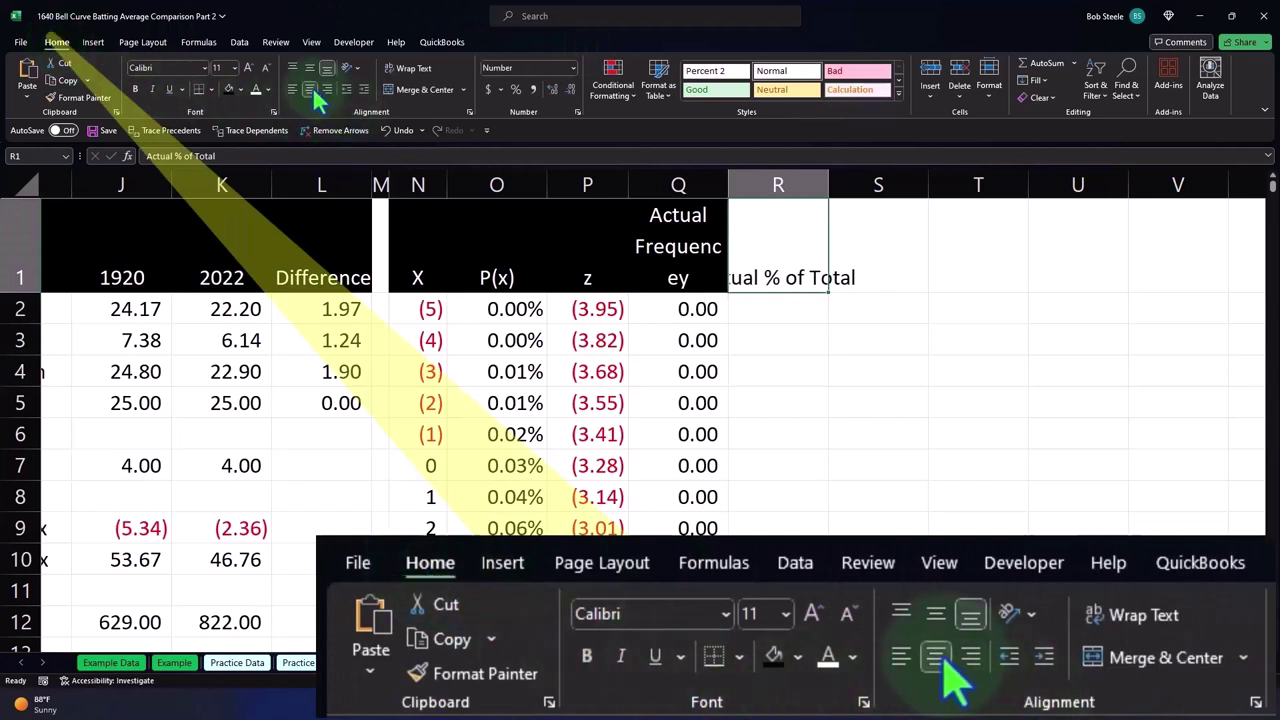
pyautogui.click(406, 70)
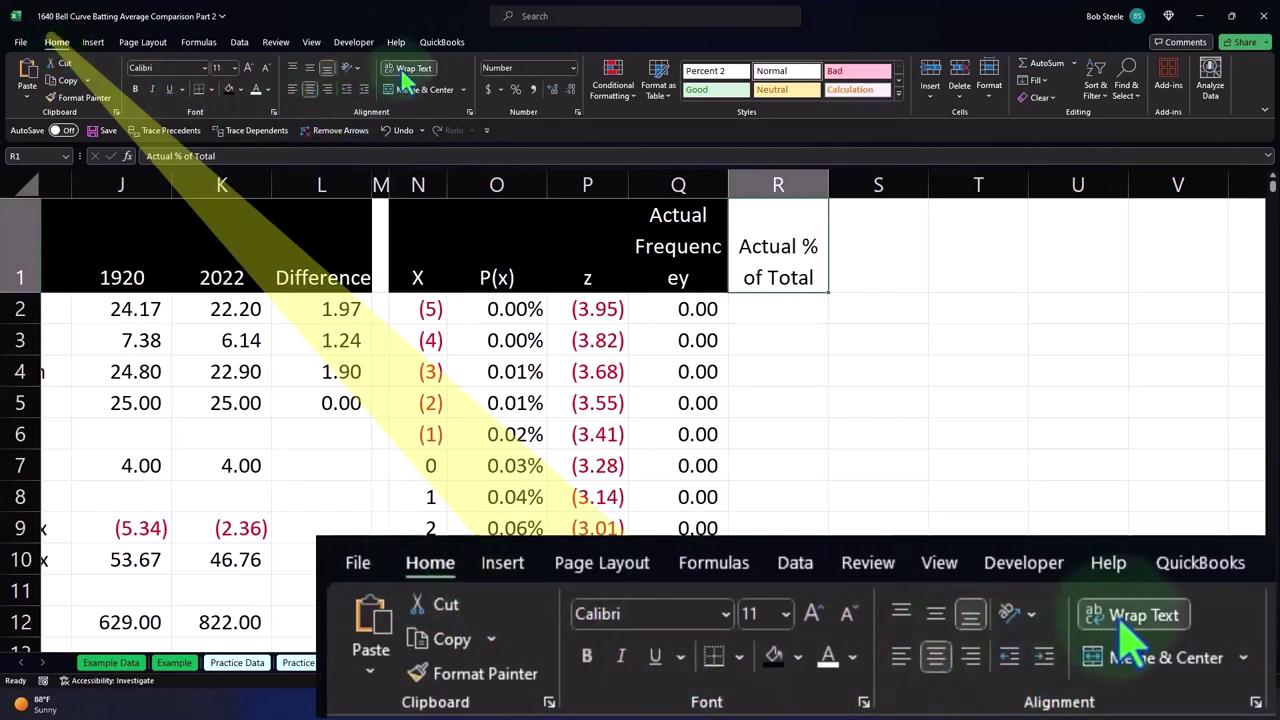
pyautogui.click(228, 89)
pyautogui.click(255, 89)
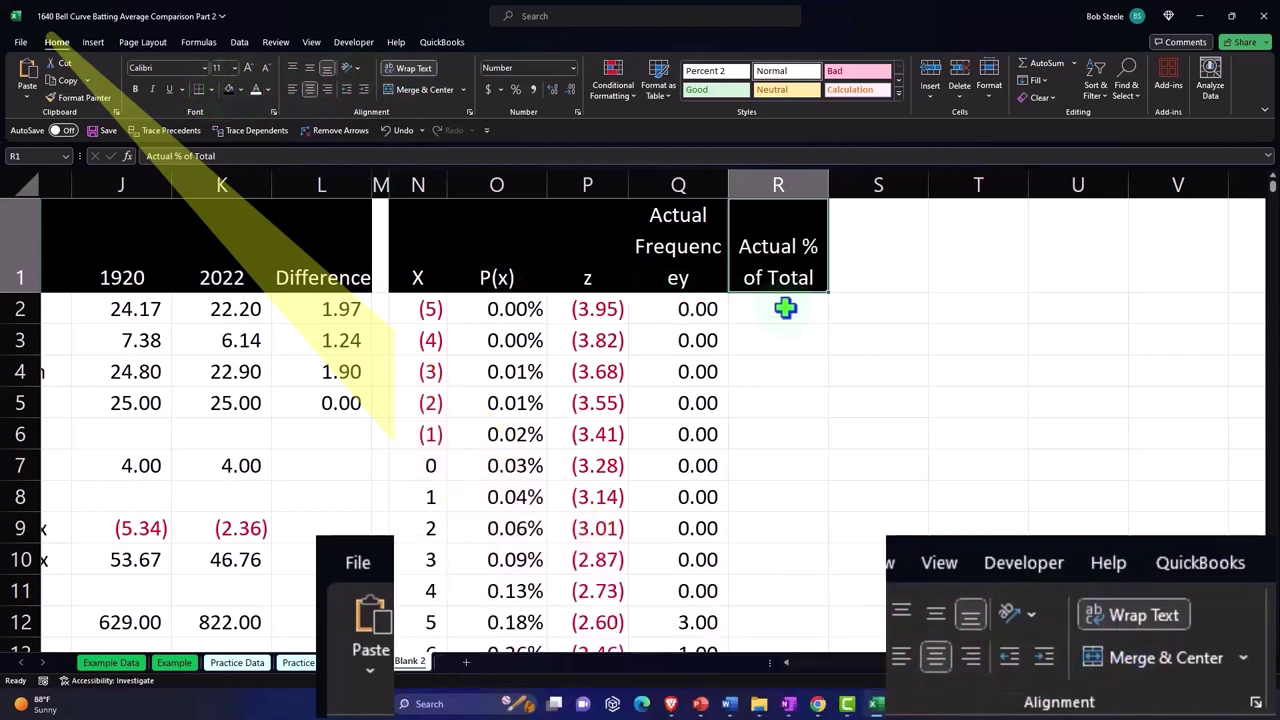
pyautogui.click(785, 308)
# - Enter =Q2/$Q$63 in R2 and format the result as a percentage
pyautogui.write('=')
pyautogui.press('Left')
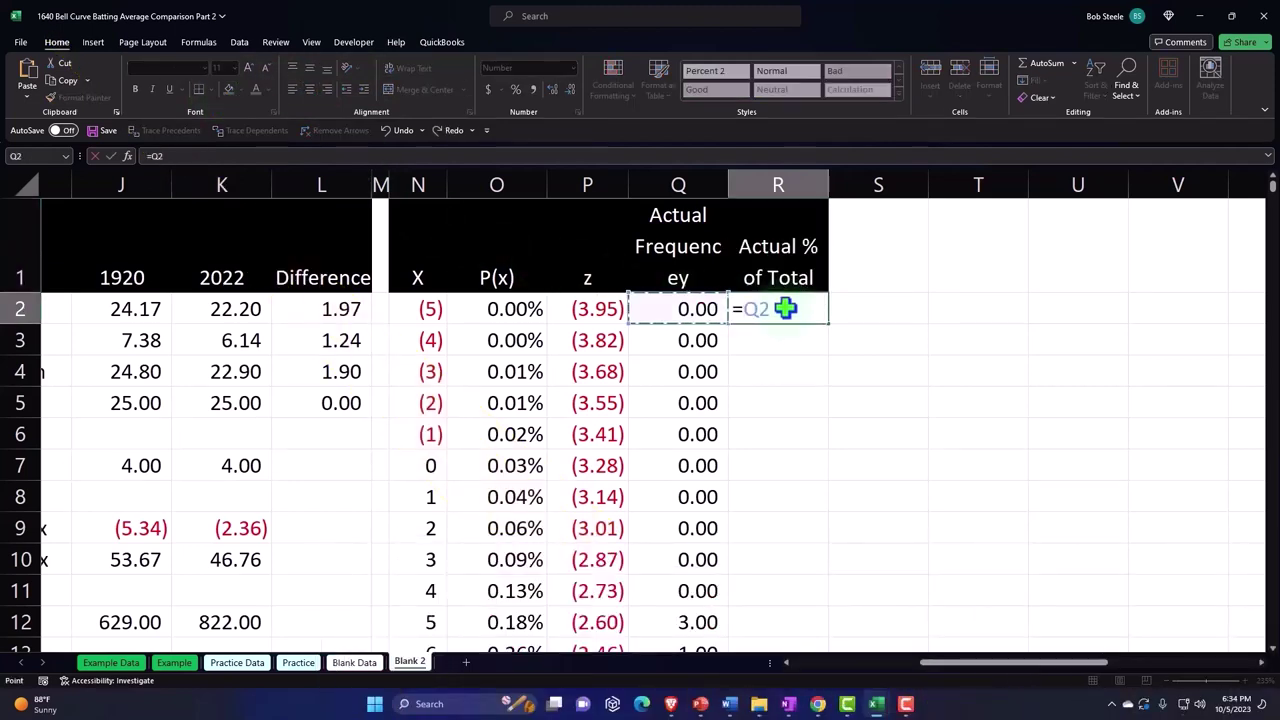
pyautogui.write('/')
pyautogui.press('Down')
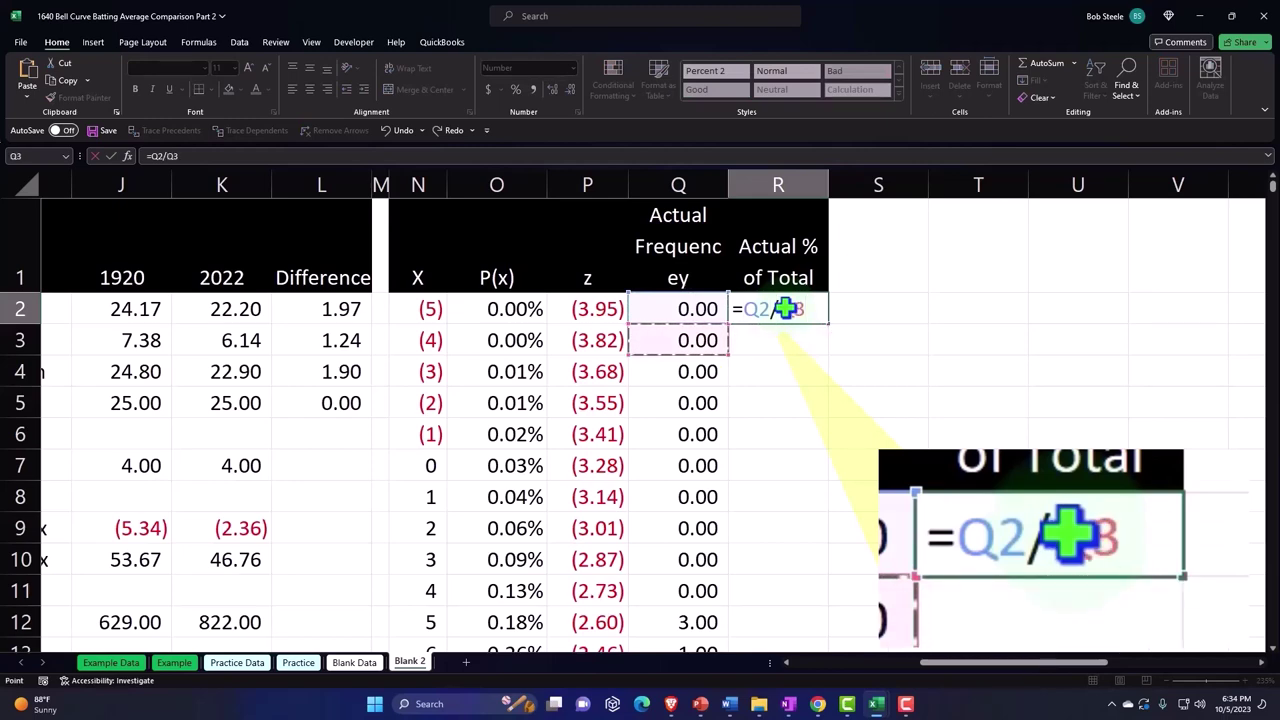
pyautogui.hotkey('ctrl', 'shift', 'Down')
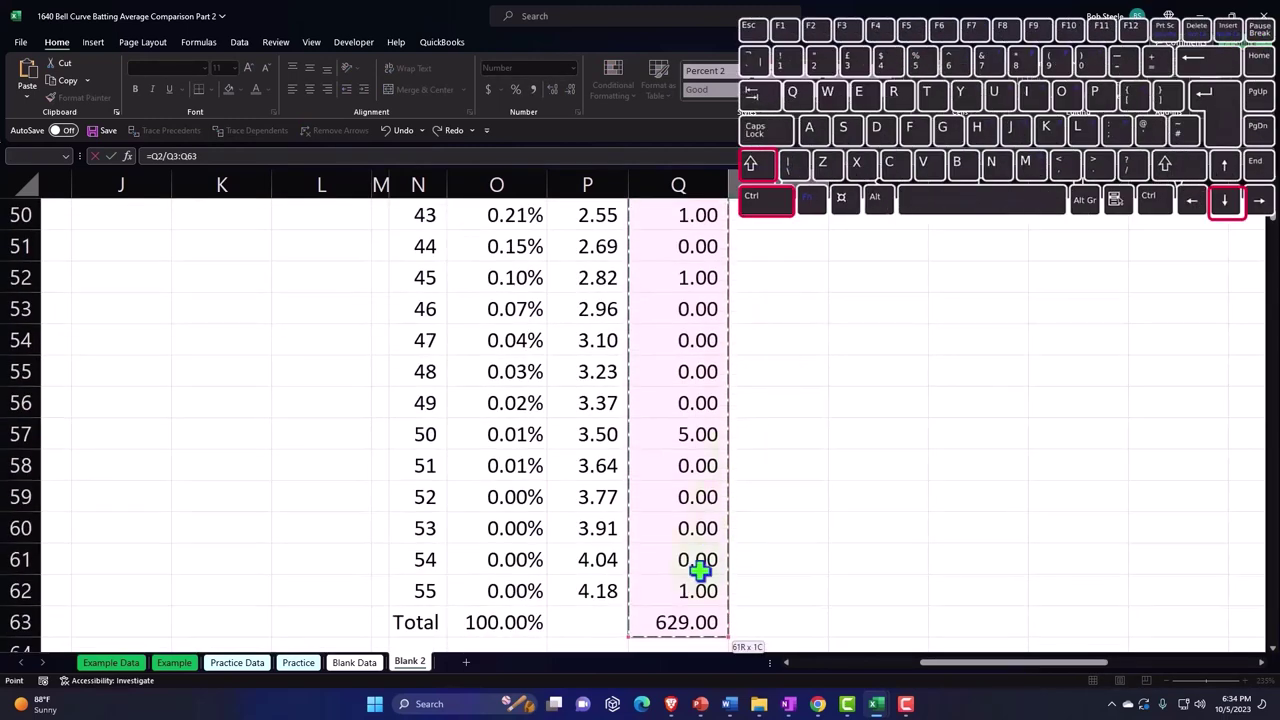
pyautogui.click(691, 623)
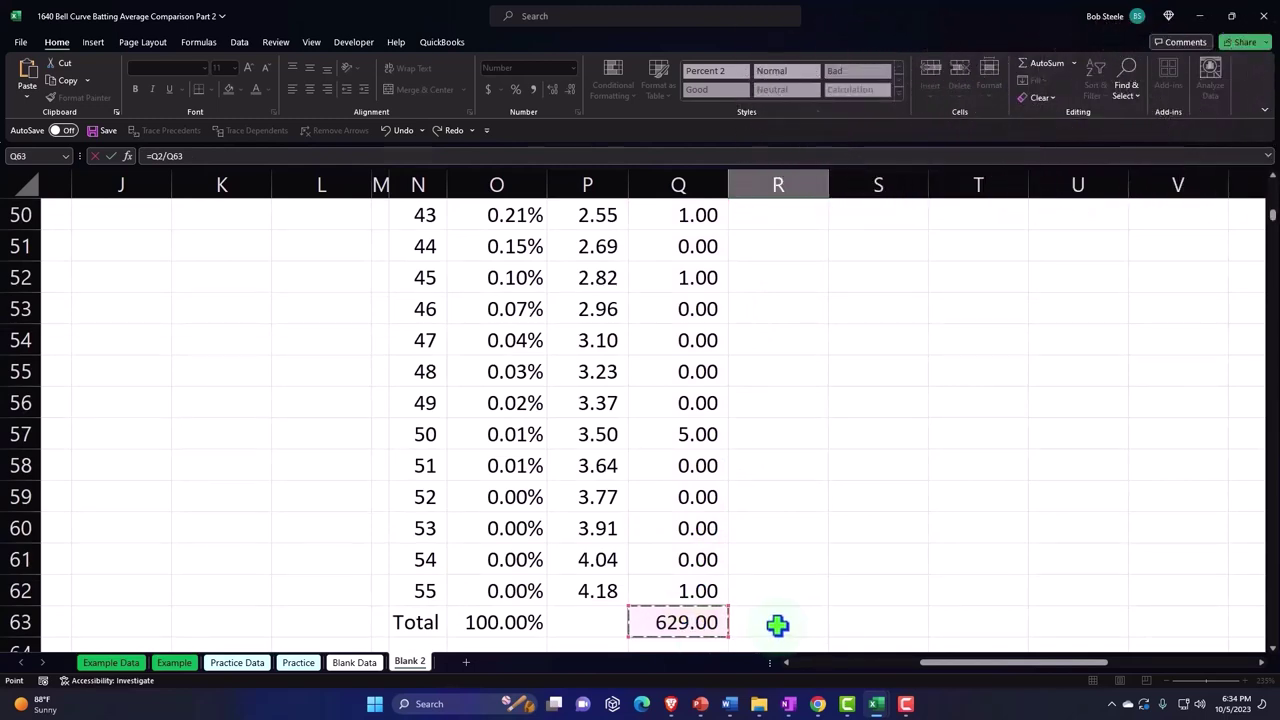
pyautogui.press('F4')
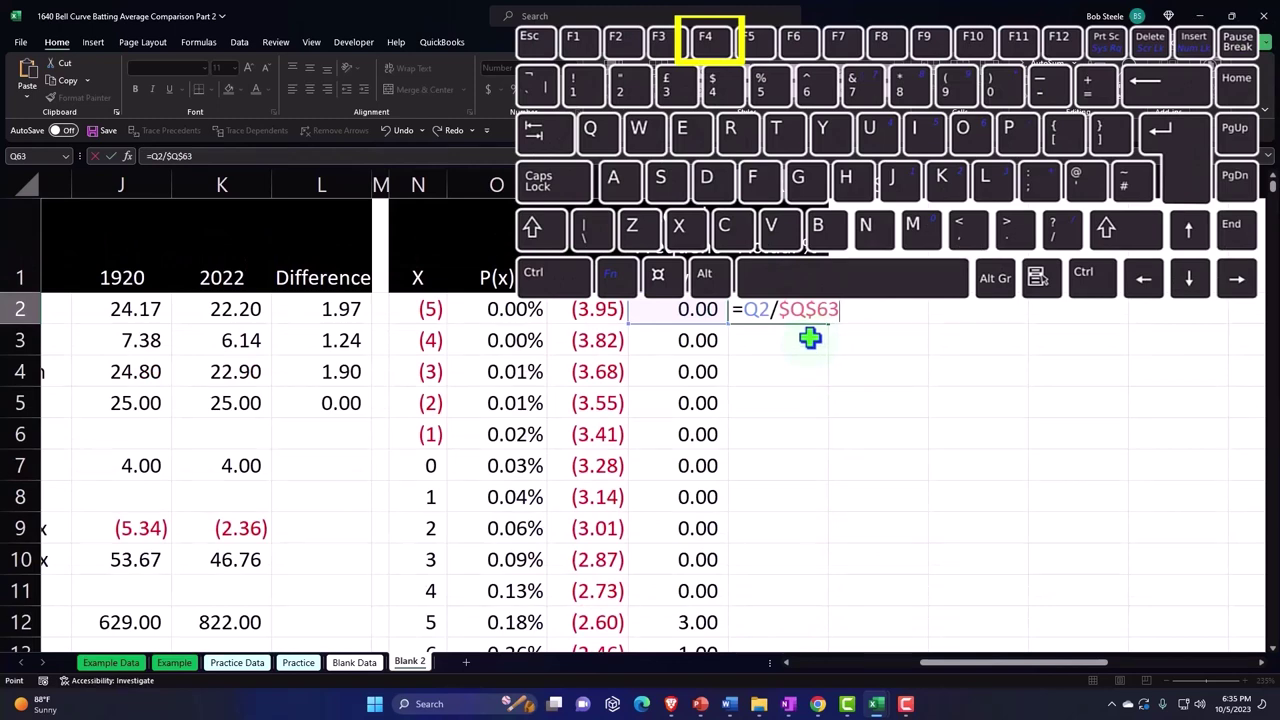
pyautogui.press('Return')
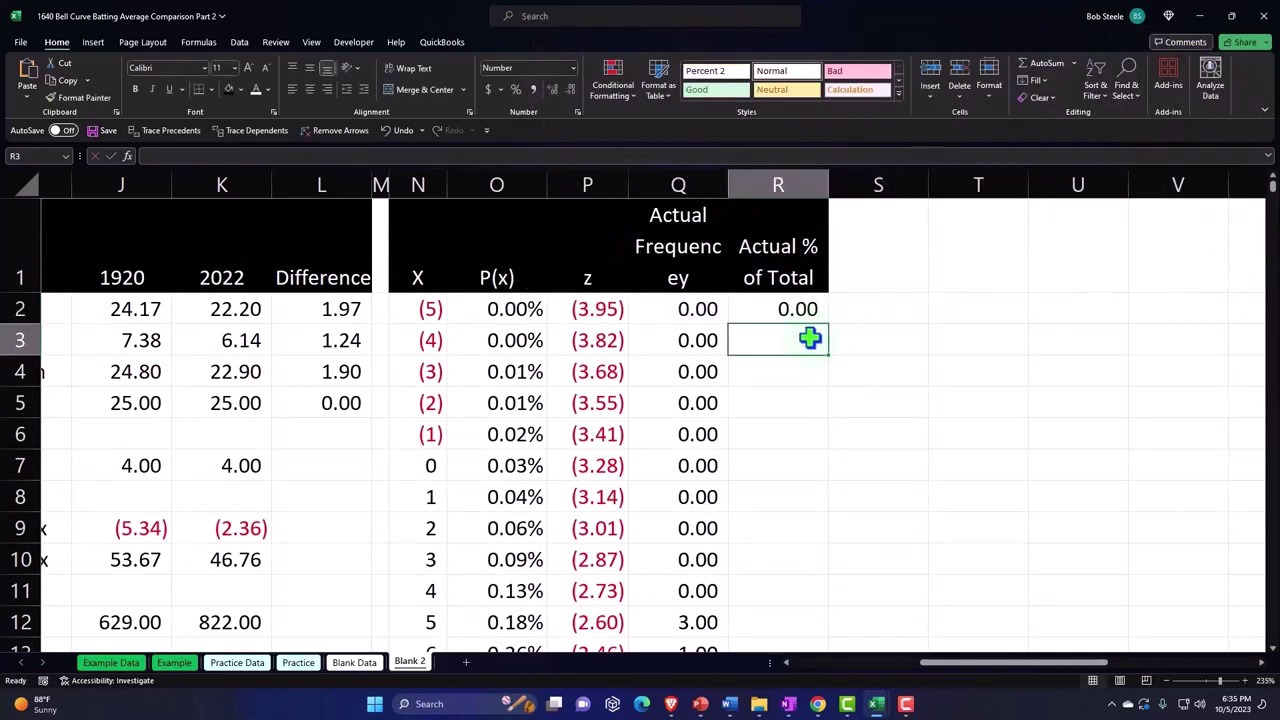
pyautogui.click(805, 309)
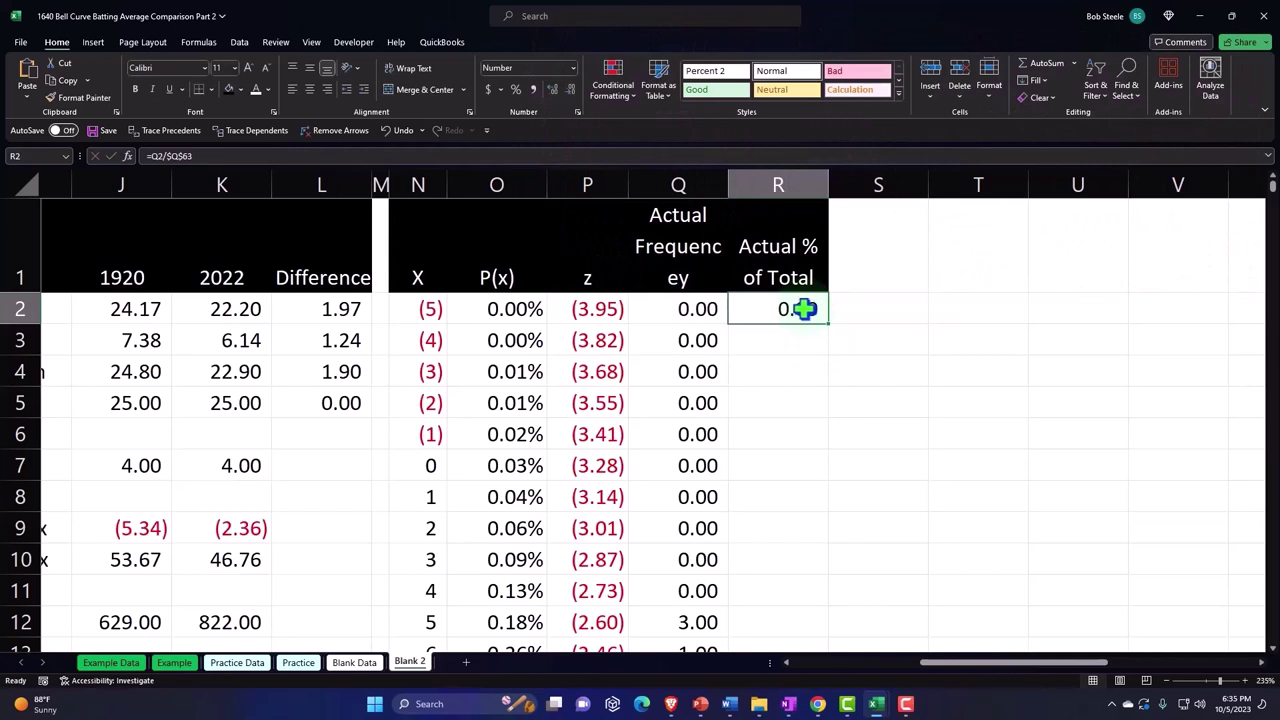
pyautogui.click(515, 89)
# - Show R2 with two decimal places and copy its formula down column R
pyautogui.click(551, 89)
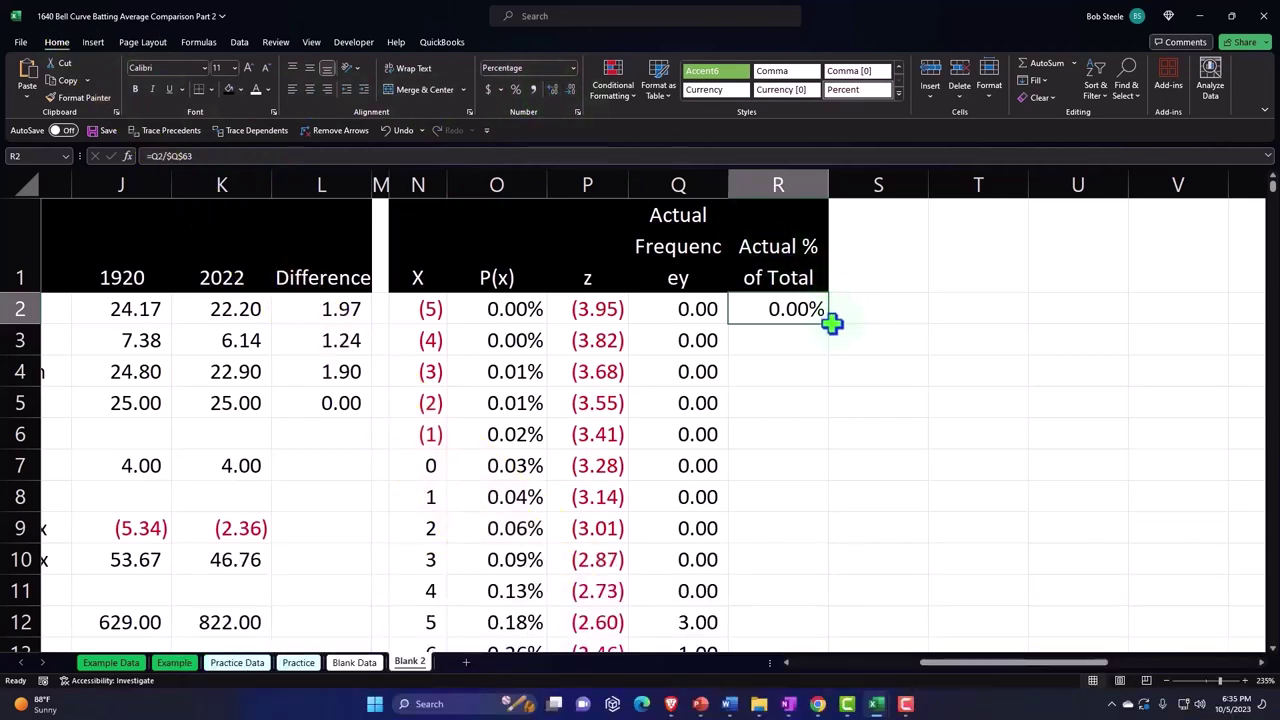
pyautogui.doubleClick(829, 323)
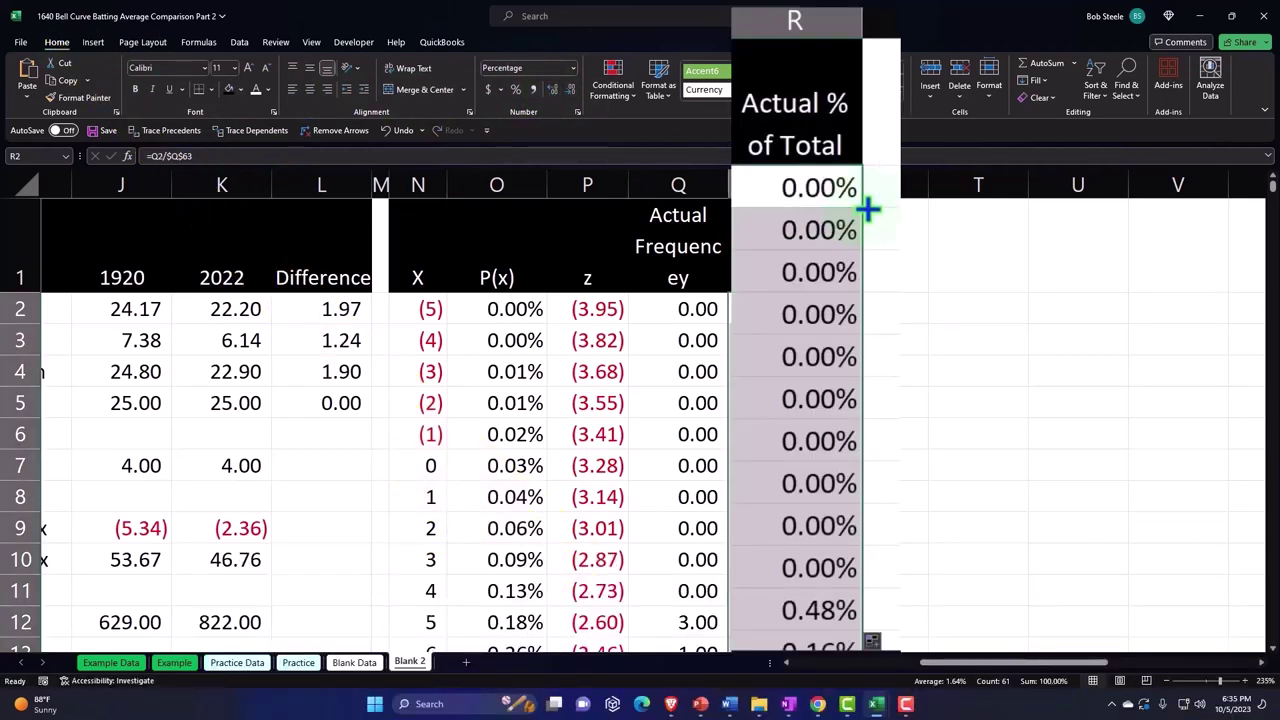
pyautogui.scroll(-2, 870, 230)
pyautogui.click(834, 357)
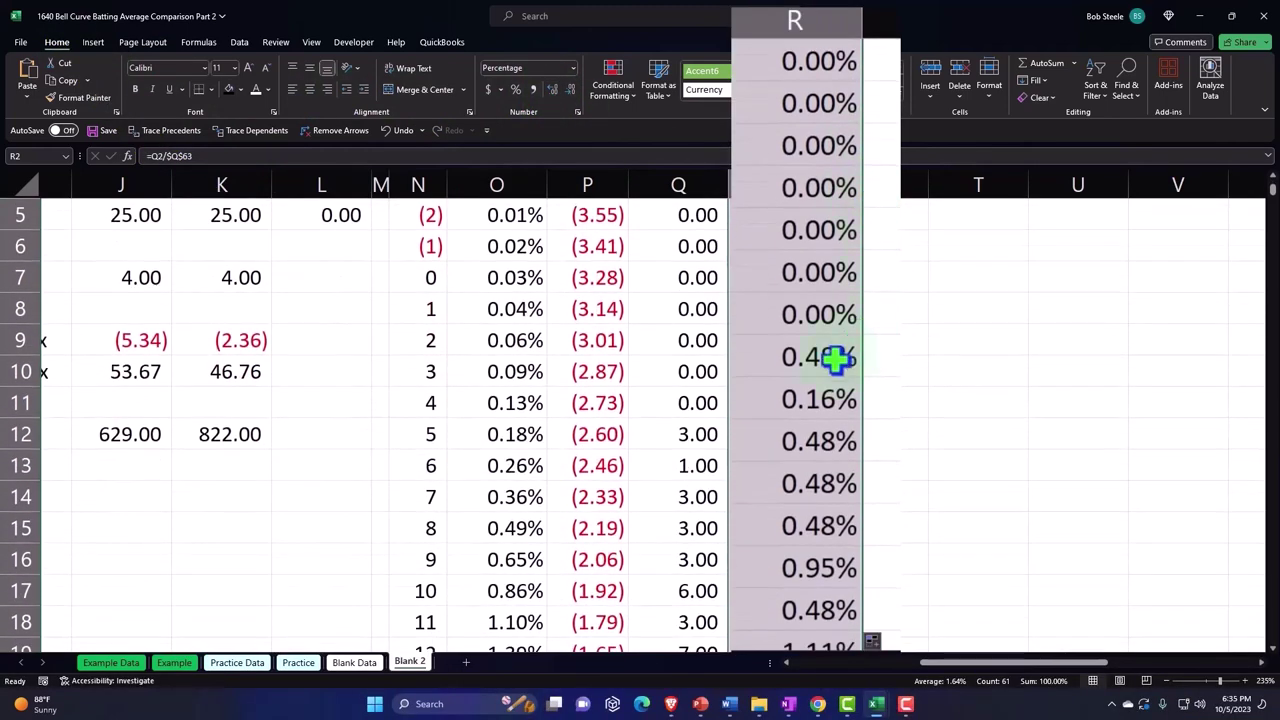
# - Compare the P(x) values with the actual percentages in rows 36–39
pyautogui.scroll(-2, 834, 357)
pyautogui.scroll(-3, 829, 357)
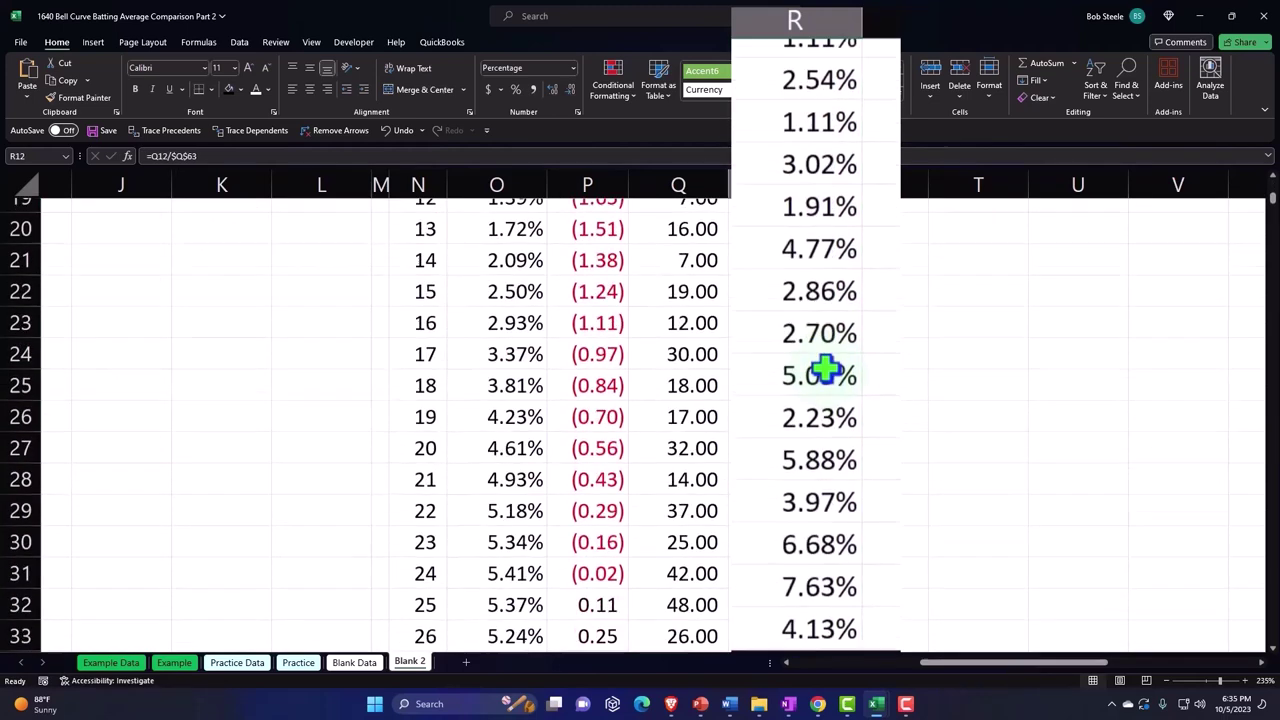
pyautogui.scroll(-2, 829, 371)
pyautogui.scroll(-1, 829, 366)
pyautogui.click(805, 435)
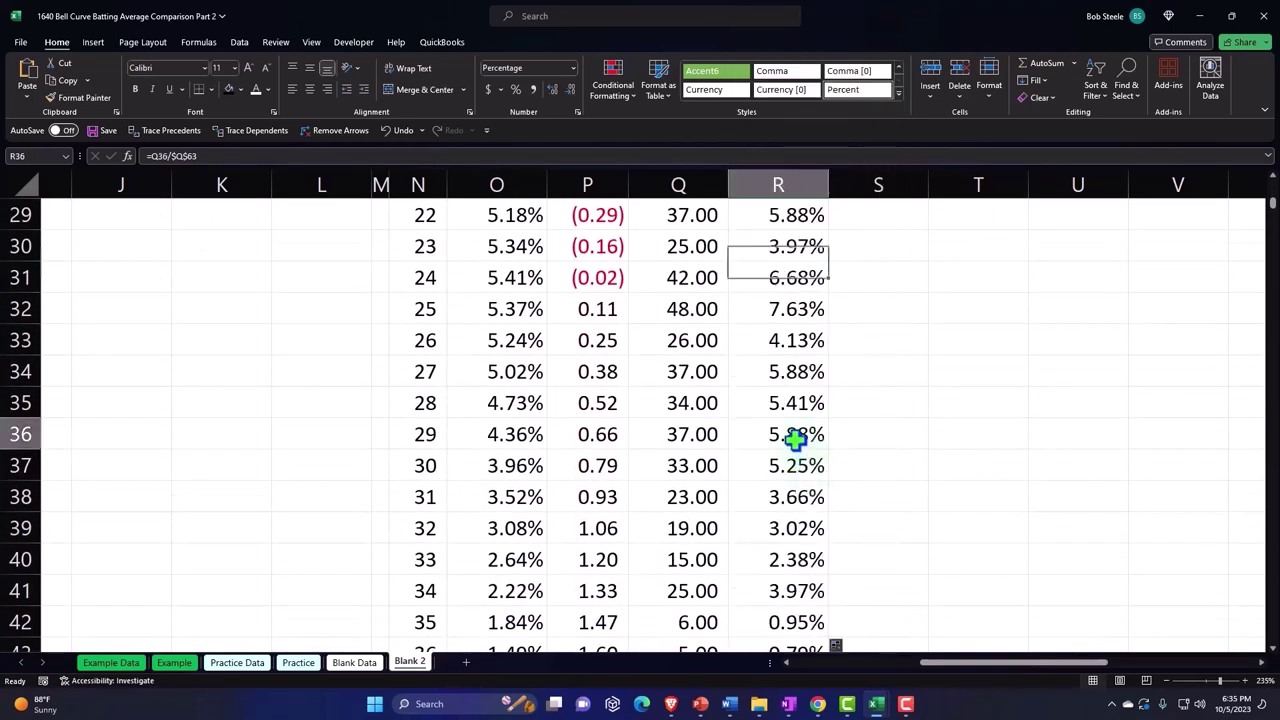
pyautogui.click(500, 343)
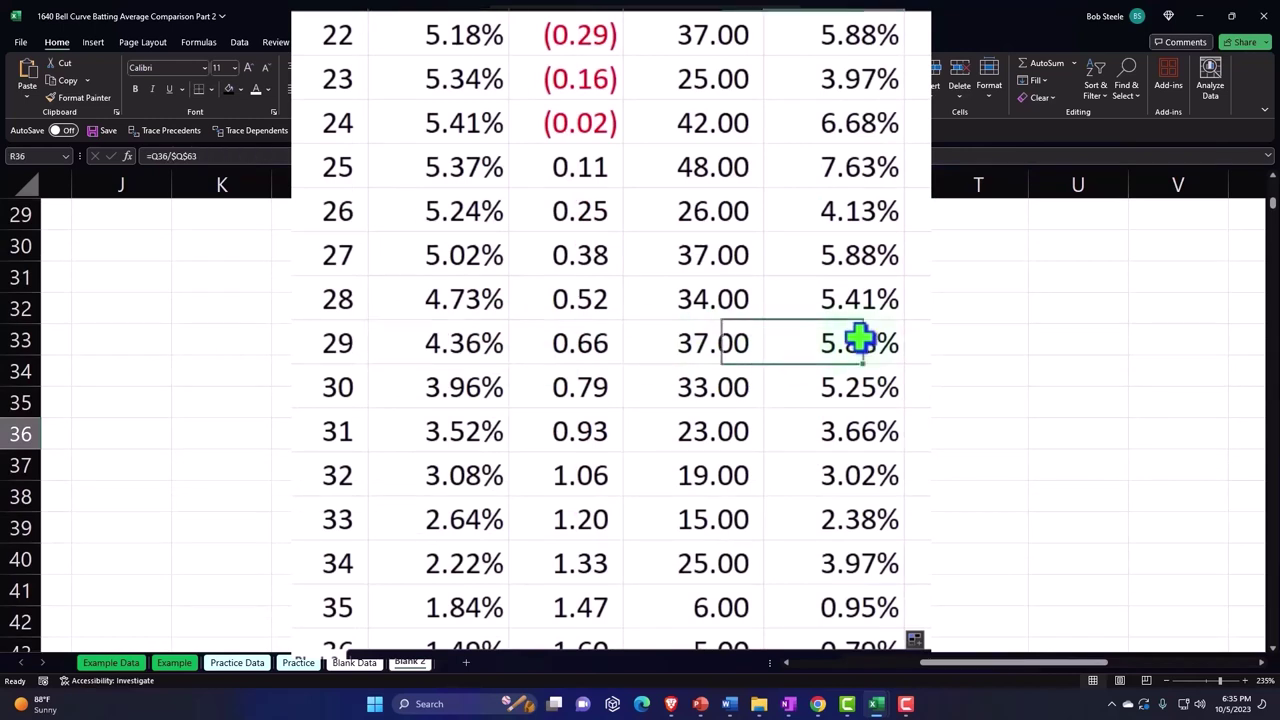
pyautogui.click(836, 387)
pyautogui.click(484, 383)
pyautogui.click(831, 434)
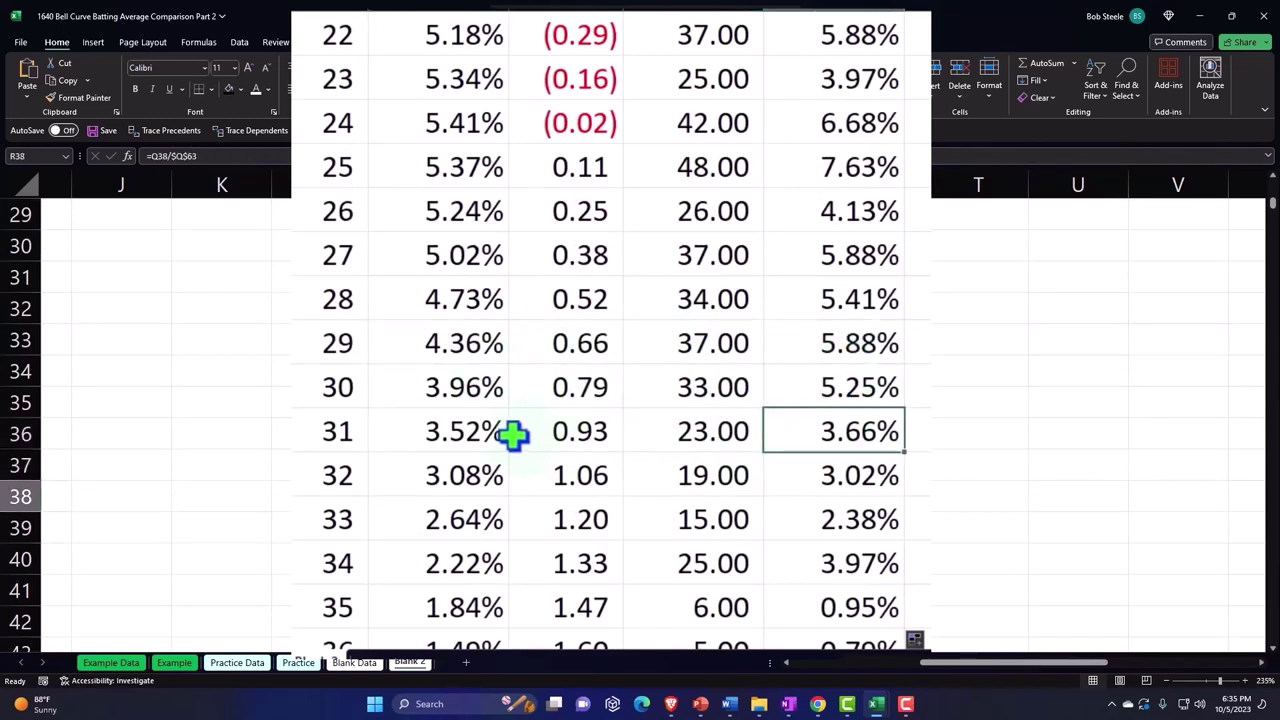
pyautogui.click(500, 433)
pyautogui.click(455, 478)
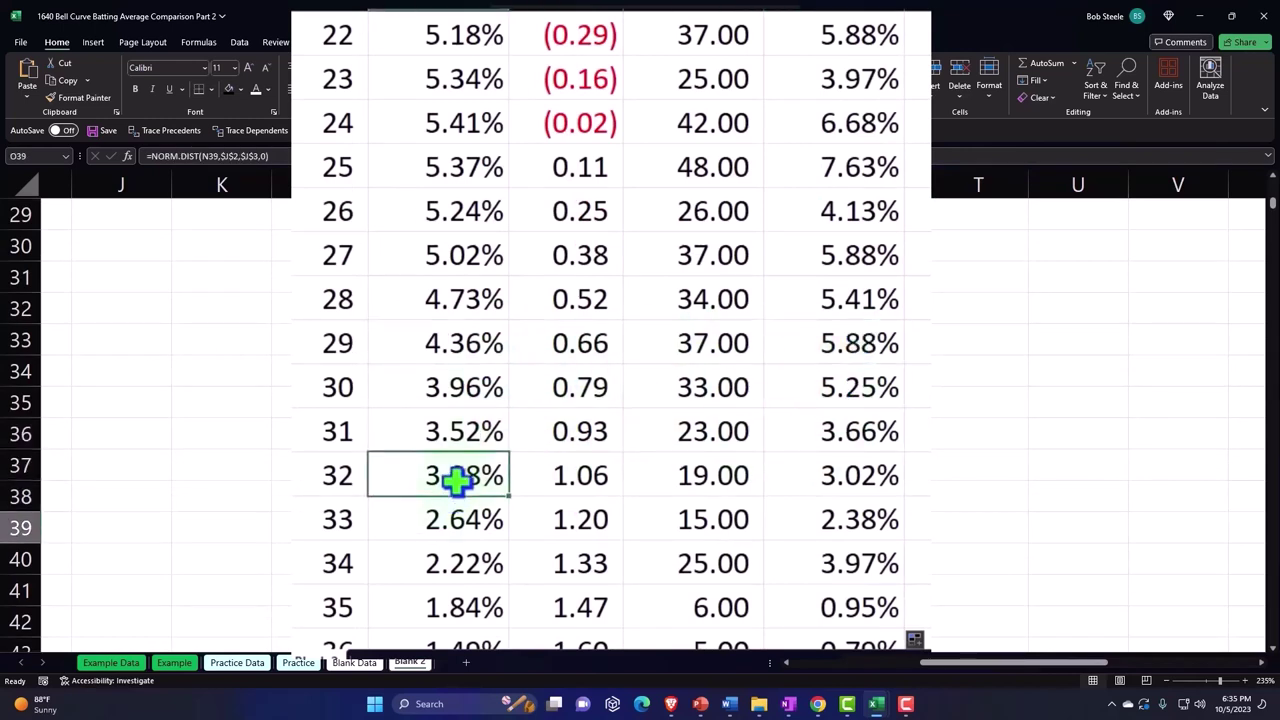
pyautogui.click(888, 470)
pyautogui.scroll(-1, 888, 468)
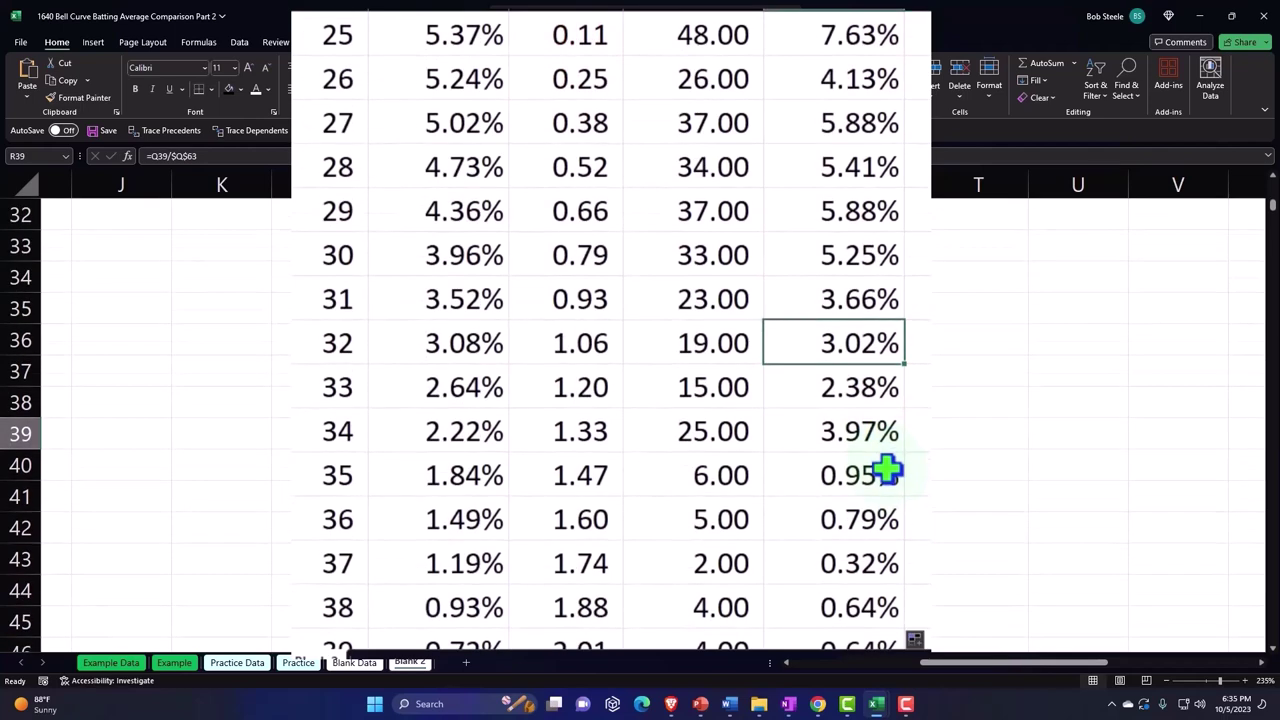
pyautogui.scroll(4, 888, 468)
pyautogui.scroll(7, 890, 455)
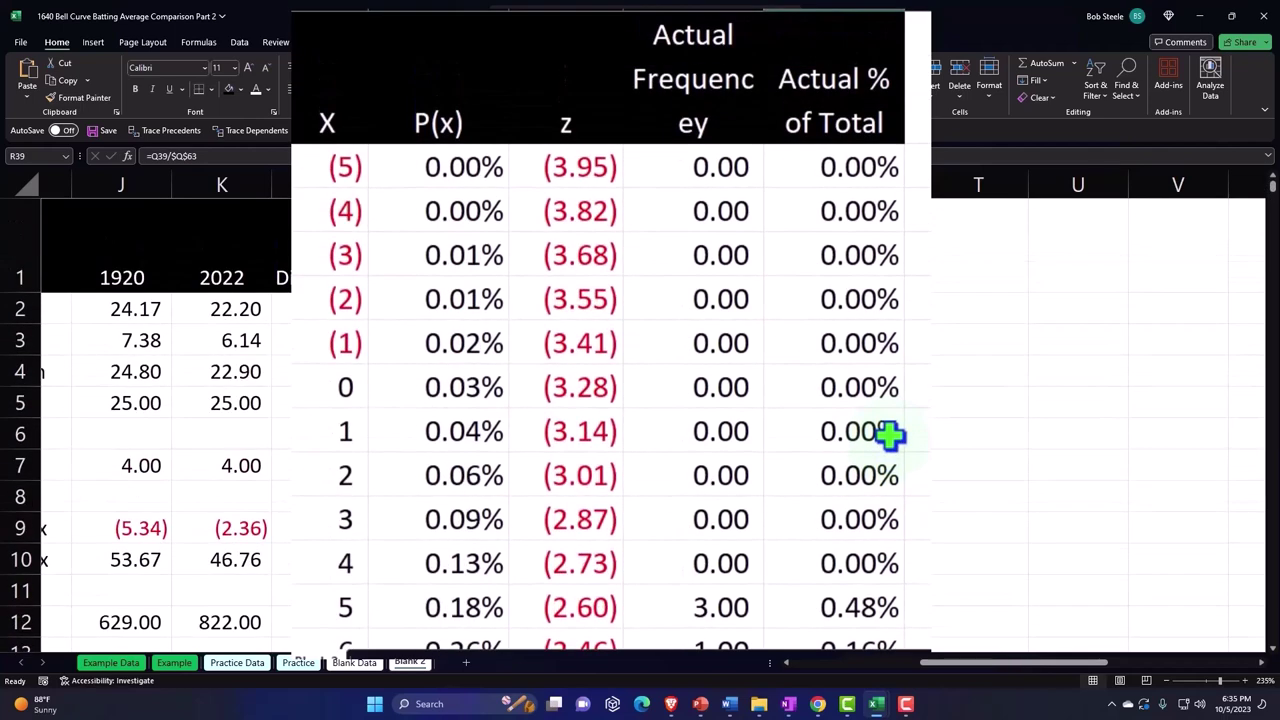
# - Add a centered 'Difference' header in S1 with black fill and white text
pyautogui.click(887, 267)
pyautogui.write('Difference')
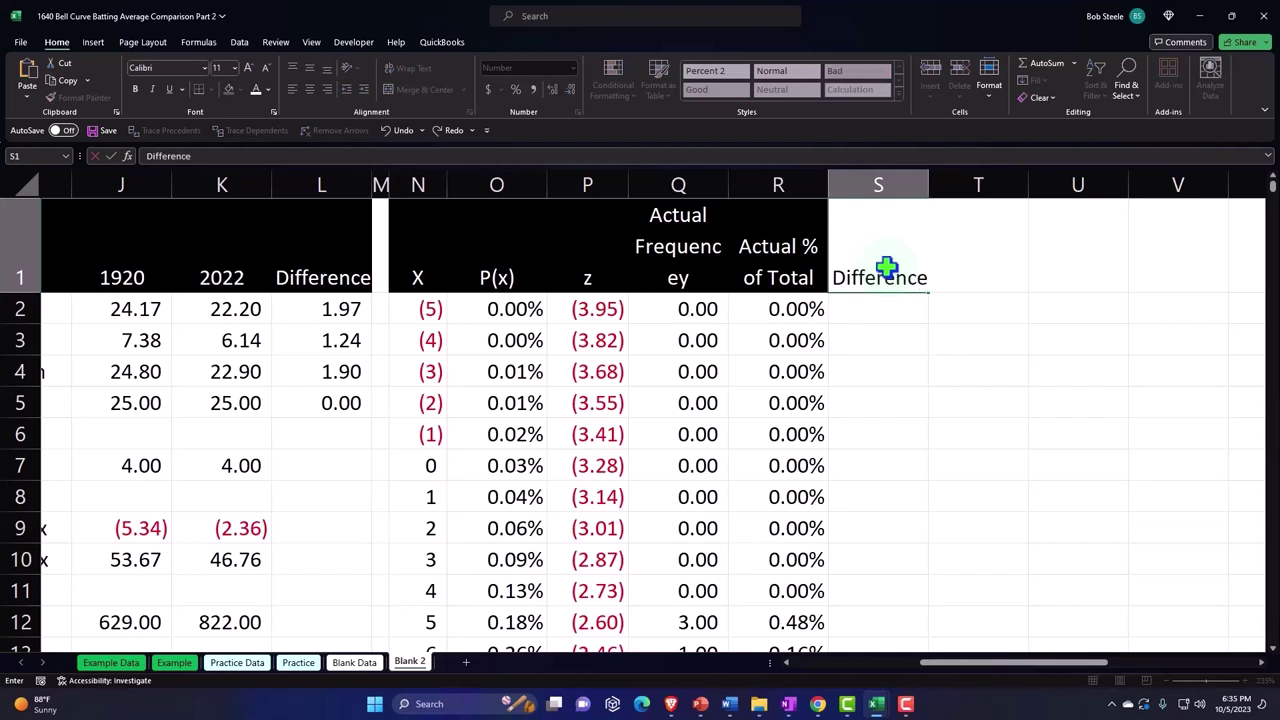
pyautogui.press('Return')
pyautogui.press('Up')
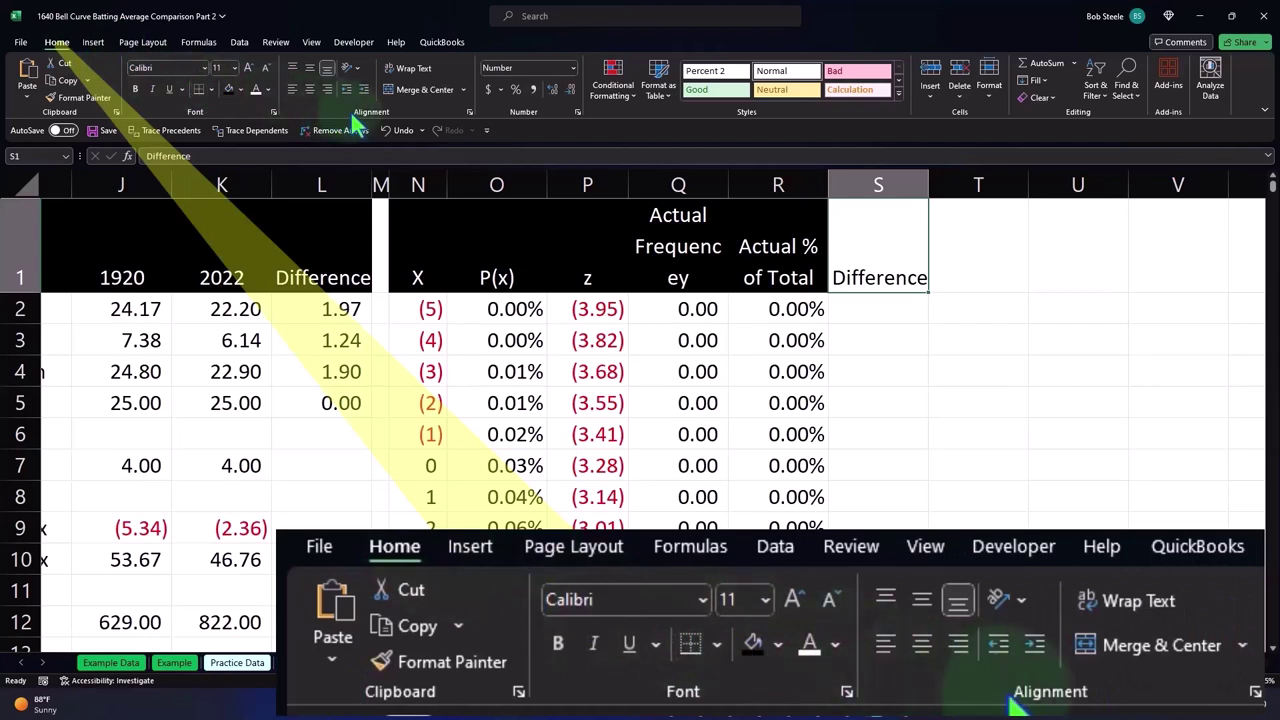
pyautogui.click(228, 89)
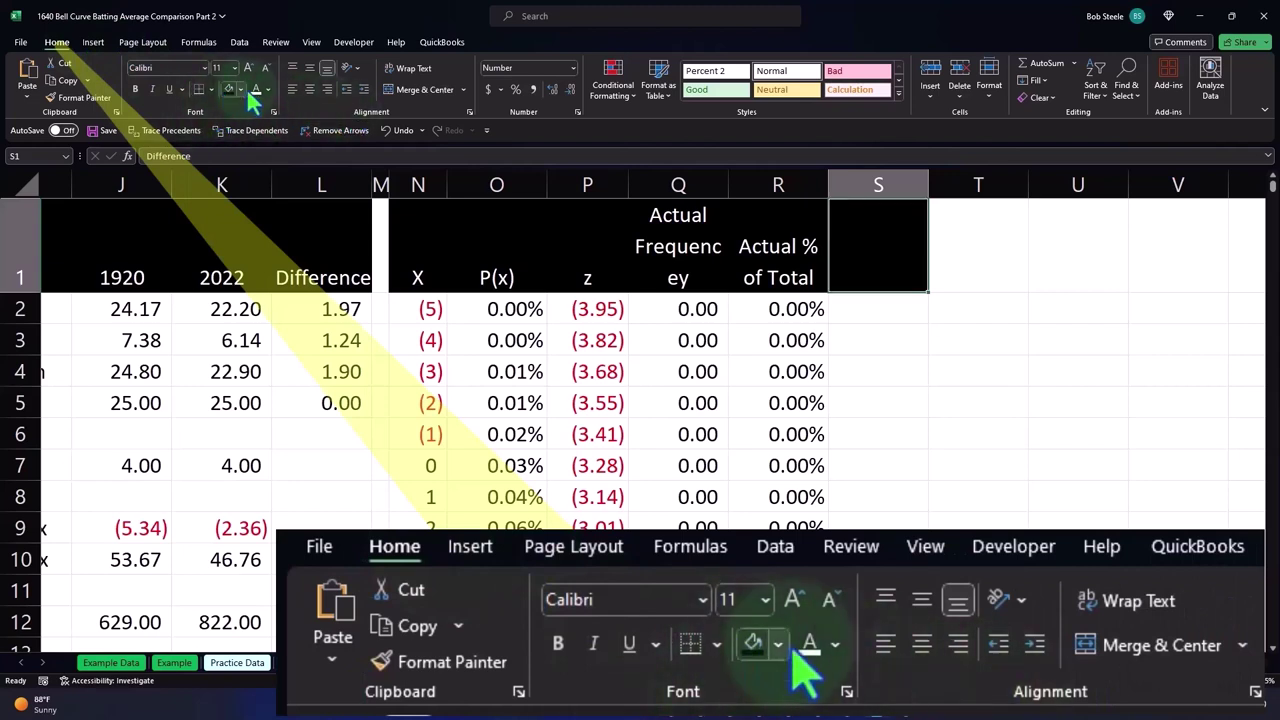
pyautogui.click(256, 89)
pyautogui.click(310, 89)
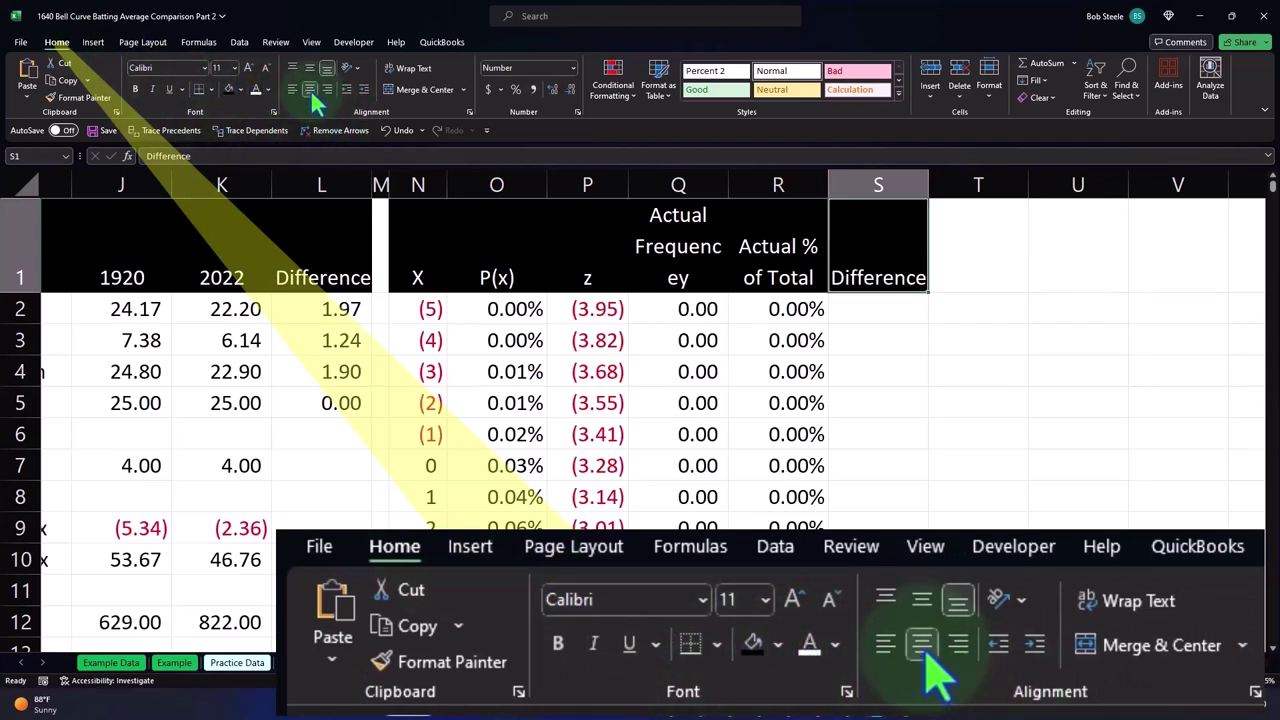
# - Enter =O2-R2 in S2, formatted as a two-decimal percentage
pyautogui.click(900, 305)
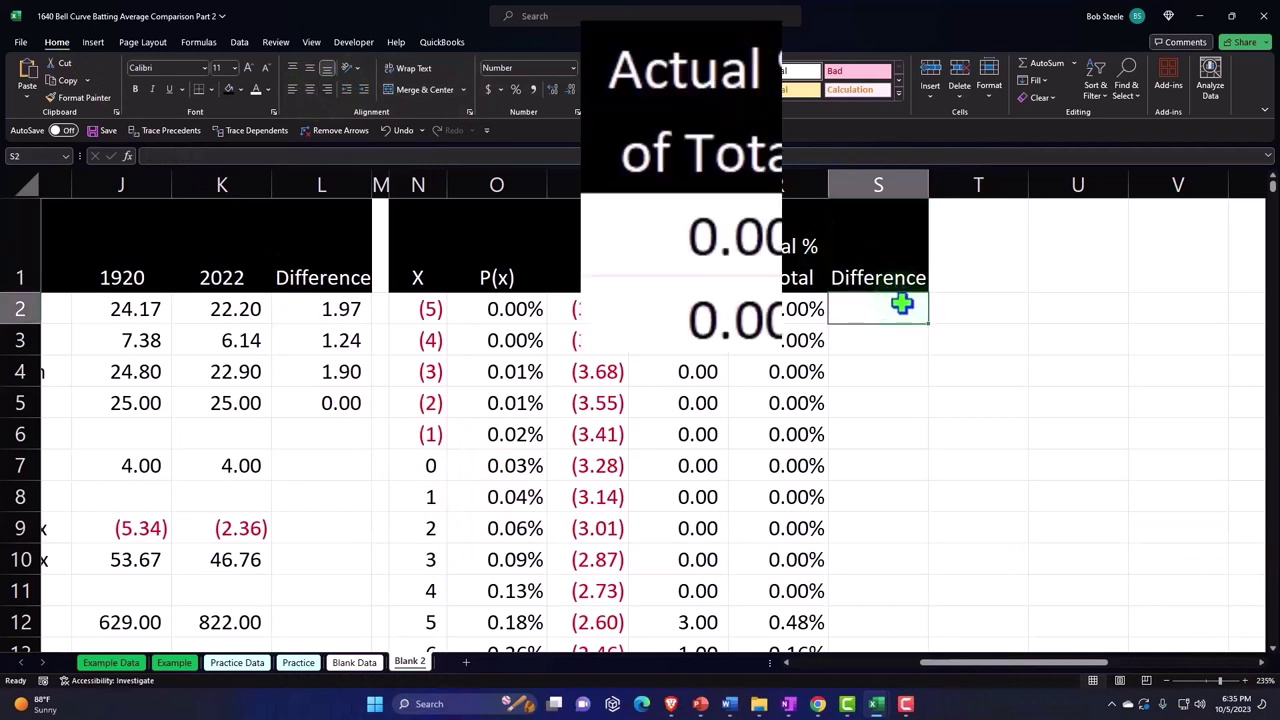
pyautogui.write('=')
pyautogui.press('Left')
pyautogui.press('Left')
pyautogui.press('Left')
pyautogui.press('Left')
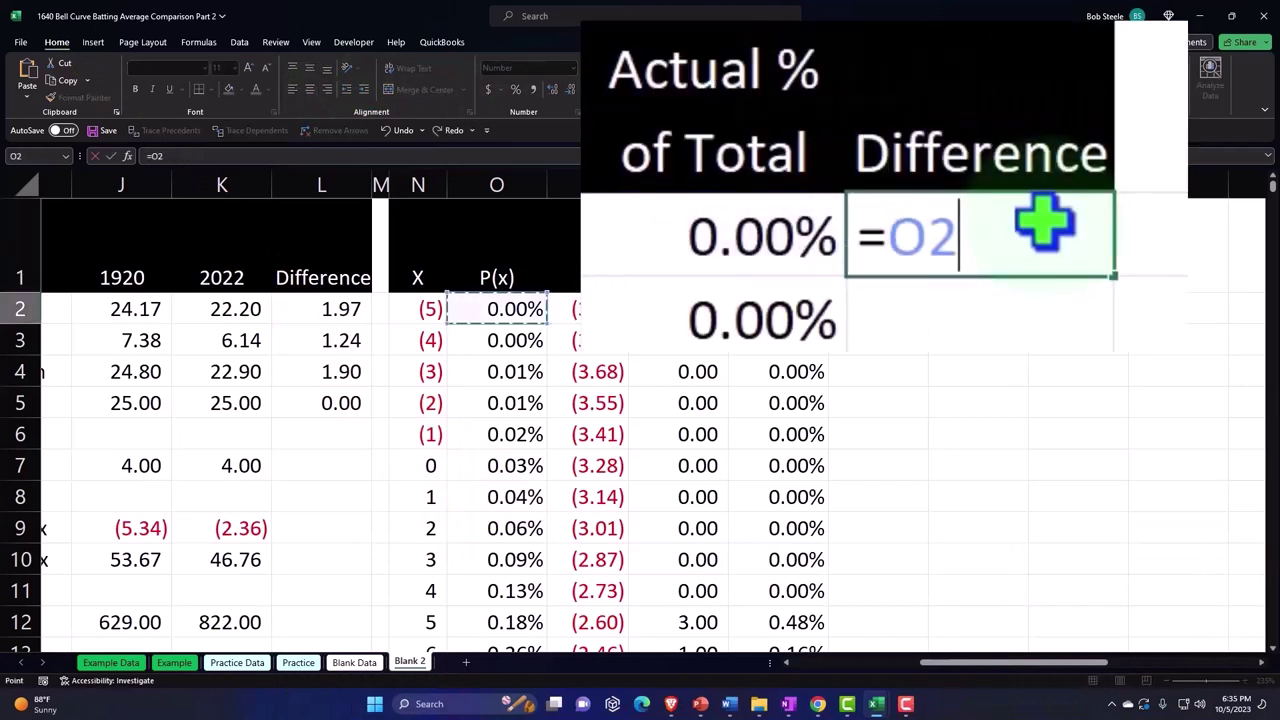
pyautogui.press('Left')
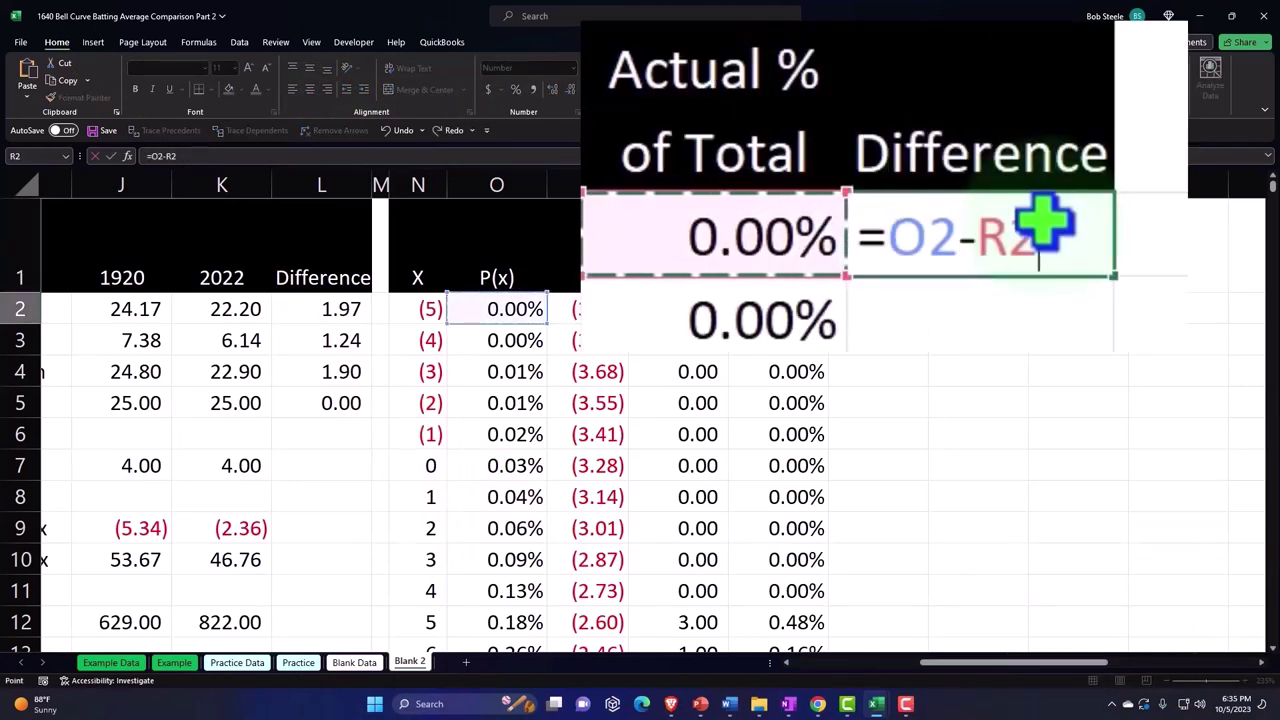
pyautogui.press('Return')
pyautogui.click(903, 306)
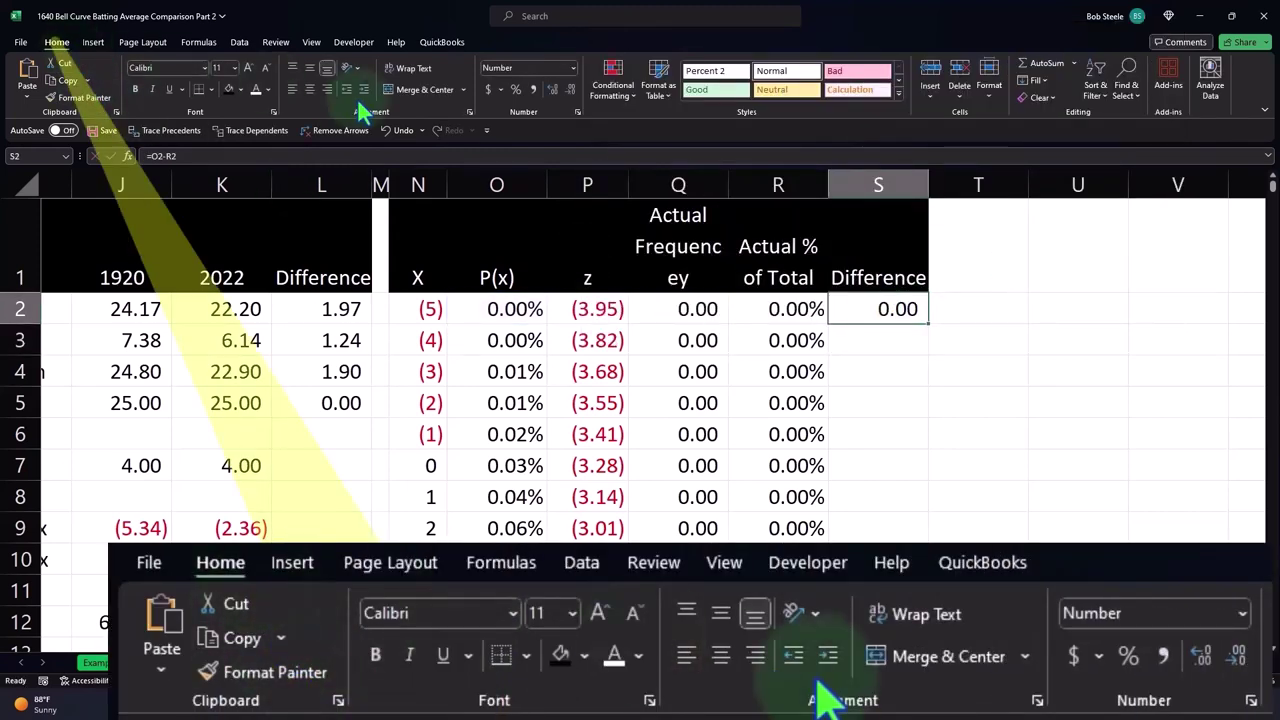
pyautogui.click(515, 90)
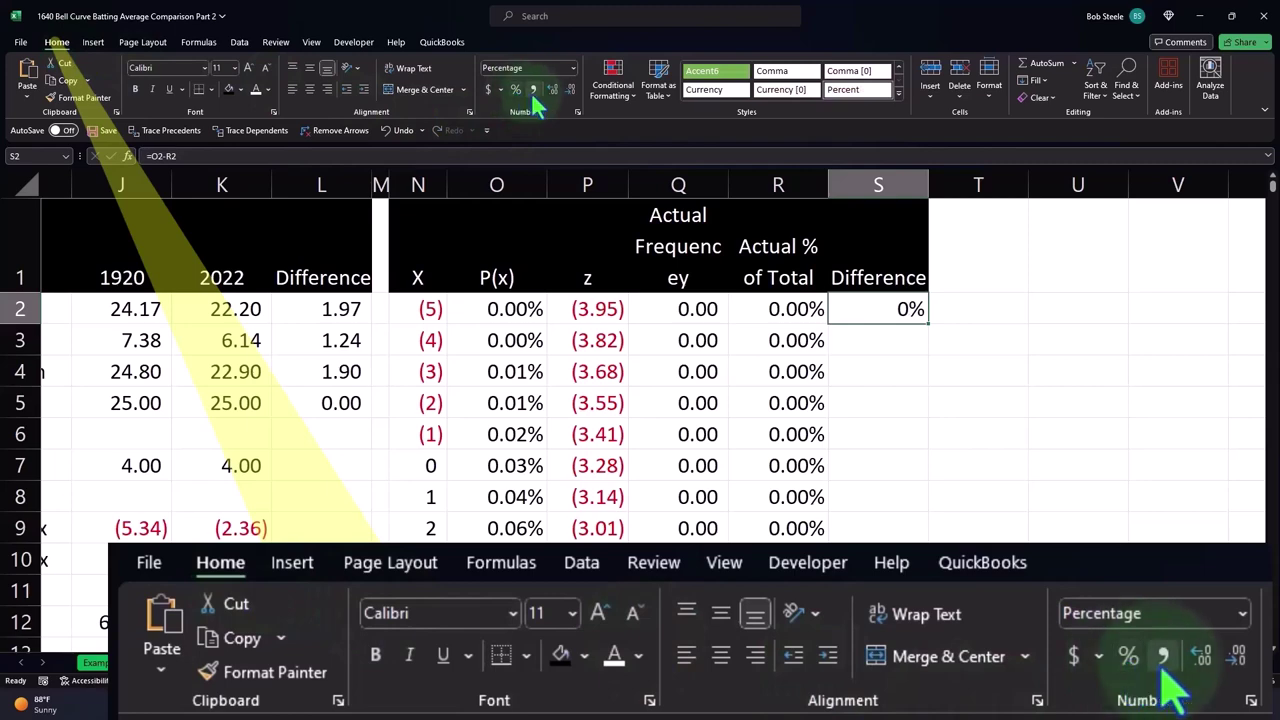
pyautogui.click(551, 90)
pyautogui.click(551, 90)
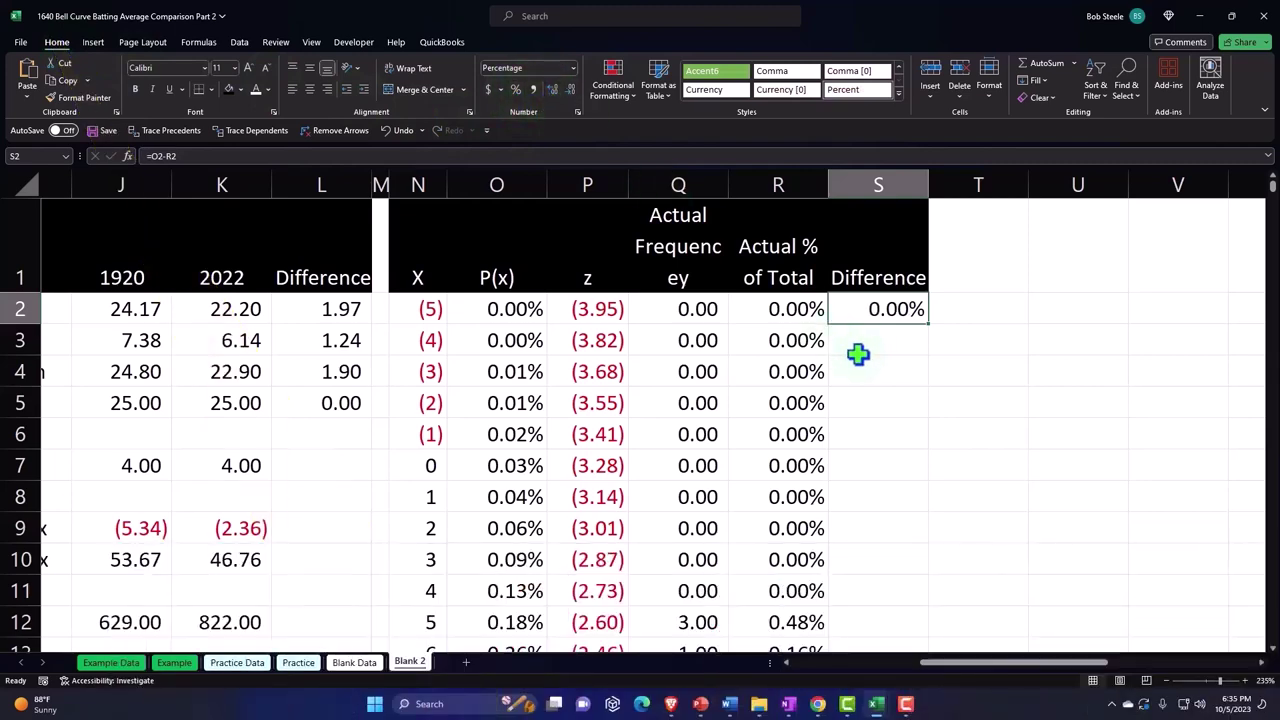
# - Copy the difference formula down column S and review the results
pyautogui.doubleClick(927, 324)
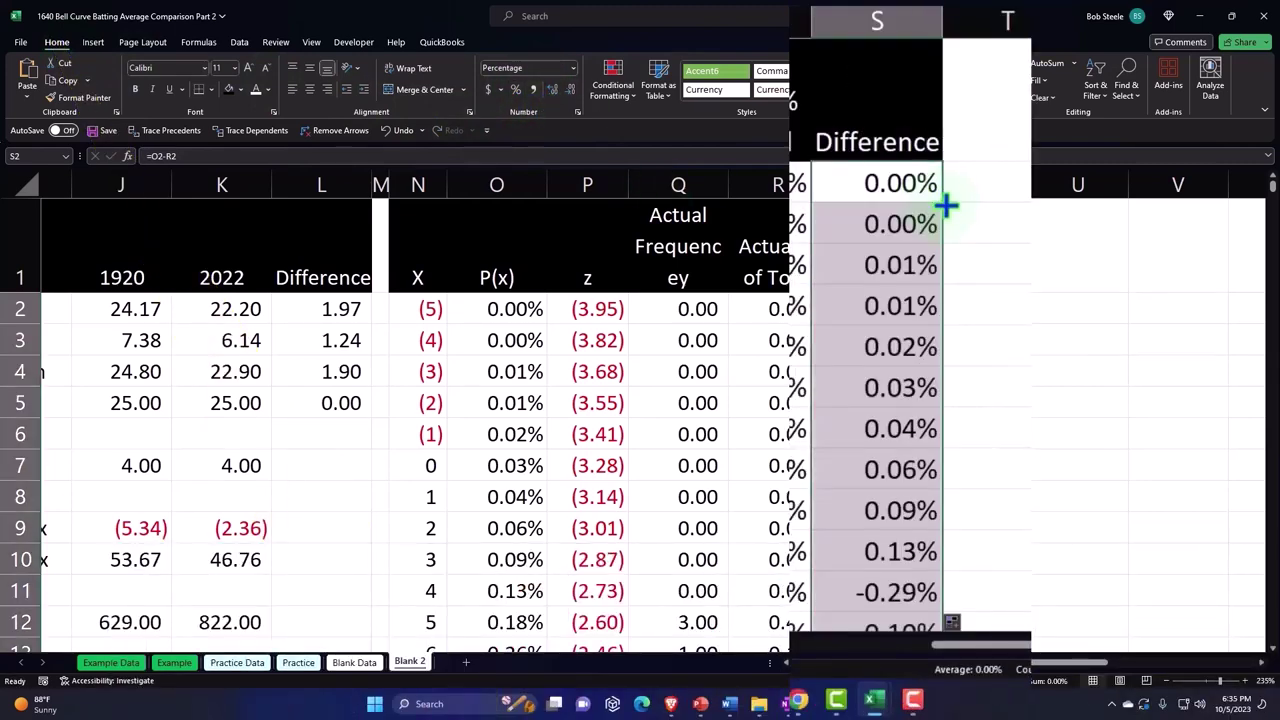
pyautogui.scroll(-1, 945, 210)
pyautogui.scroll(-5, 945, 210)
pyautogui.scroll(-3, 945, 210)
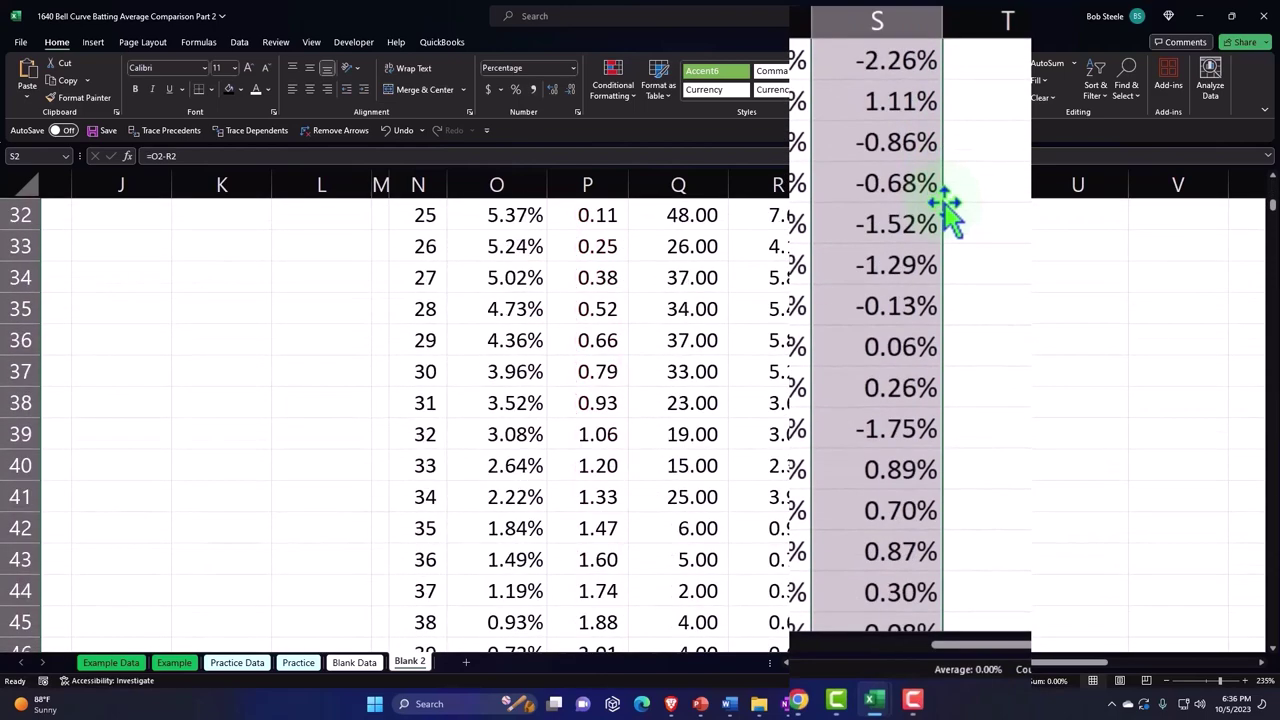
pyautogui.scroll(-2, 945, 210)
pyautogui.scroll(-2, 945, 210)
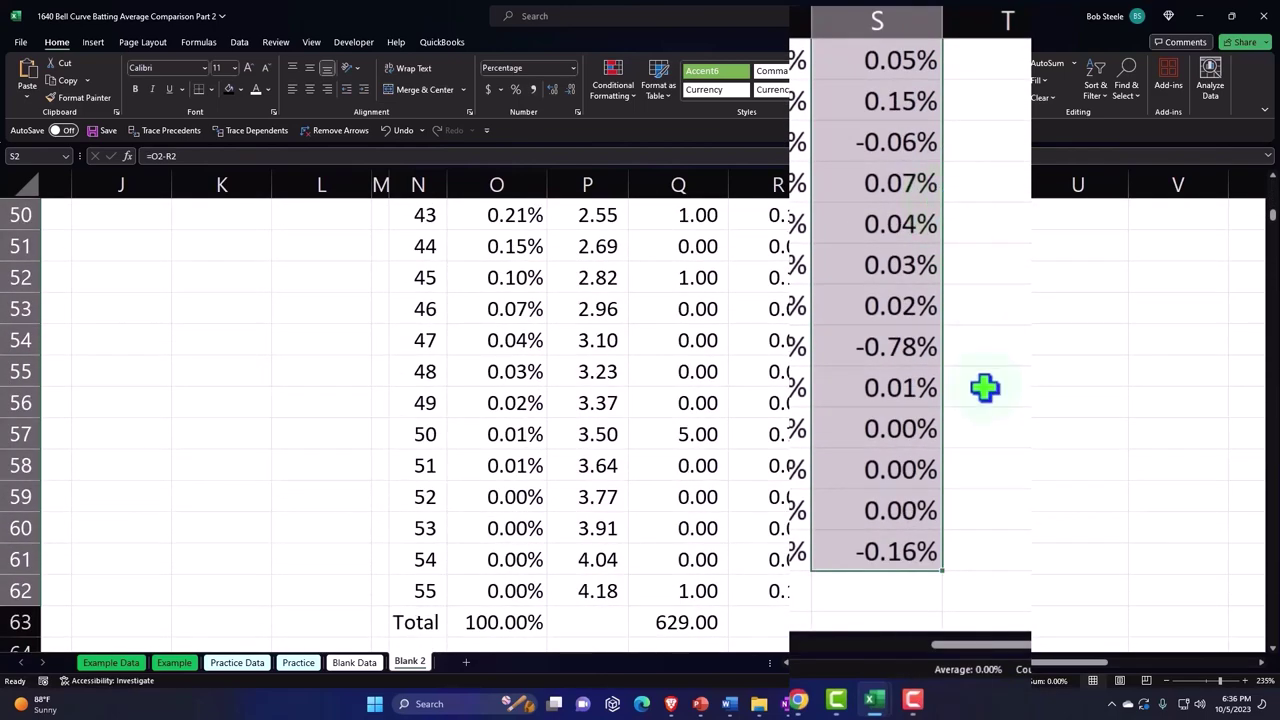
pyautogui.scroll(1, 984, 388)
pyautogui.scroll(1, 984, 388)
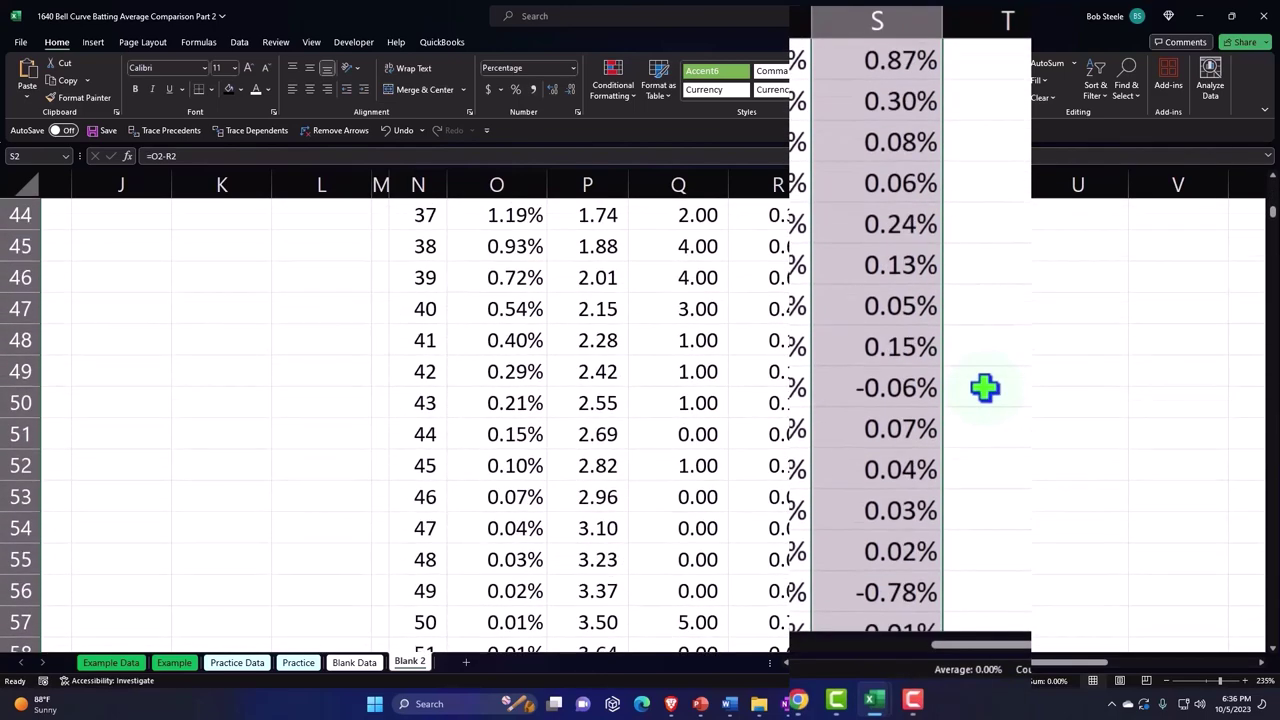
pyautogui.scroll(5, 984, 388)
pyautogui.scroll(6, 984, 388)
pyautogui.scroll(4, 984, 388)
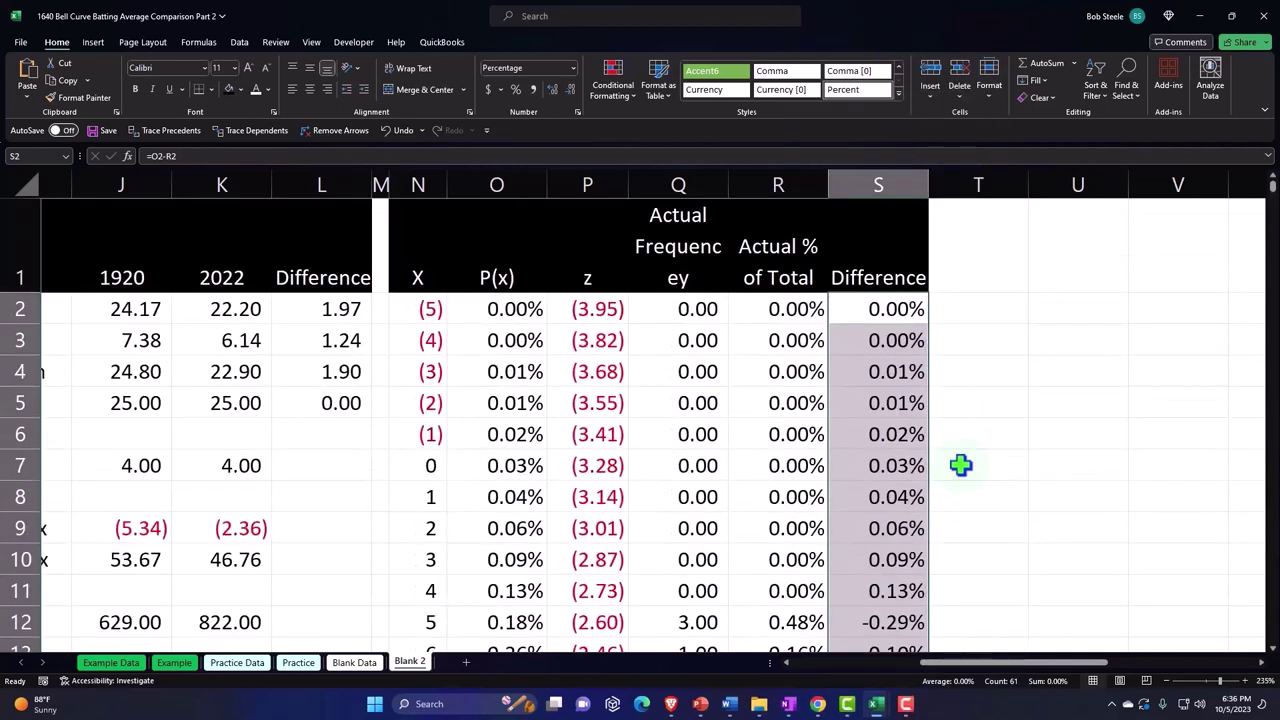
# - Select the P(x) column O1:O62, leaving out the Total row
pyautogui.click(956, 384)
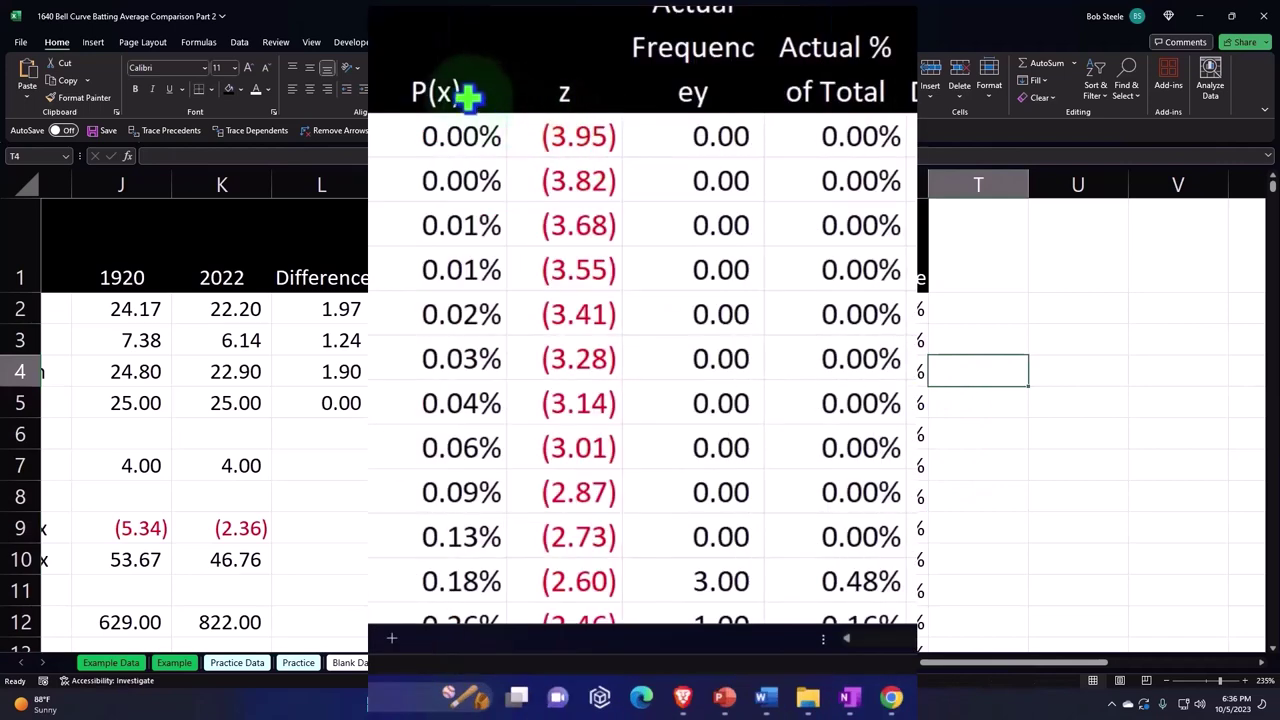
pyautogui.click(466, 94)
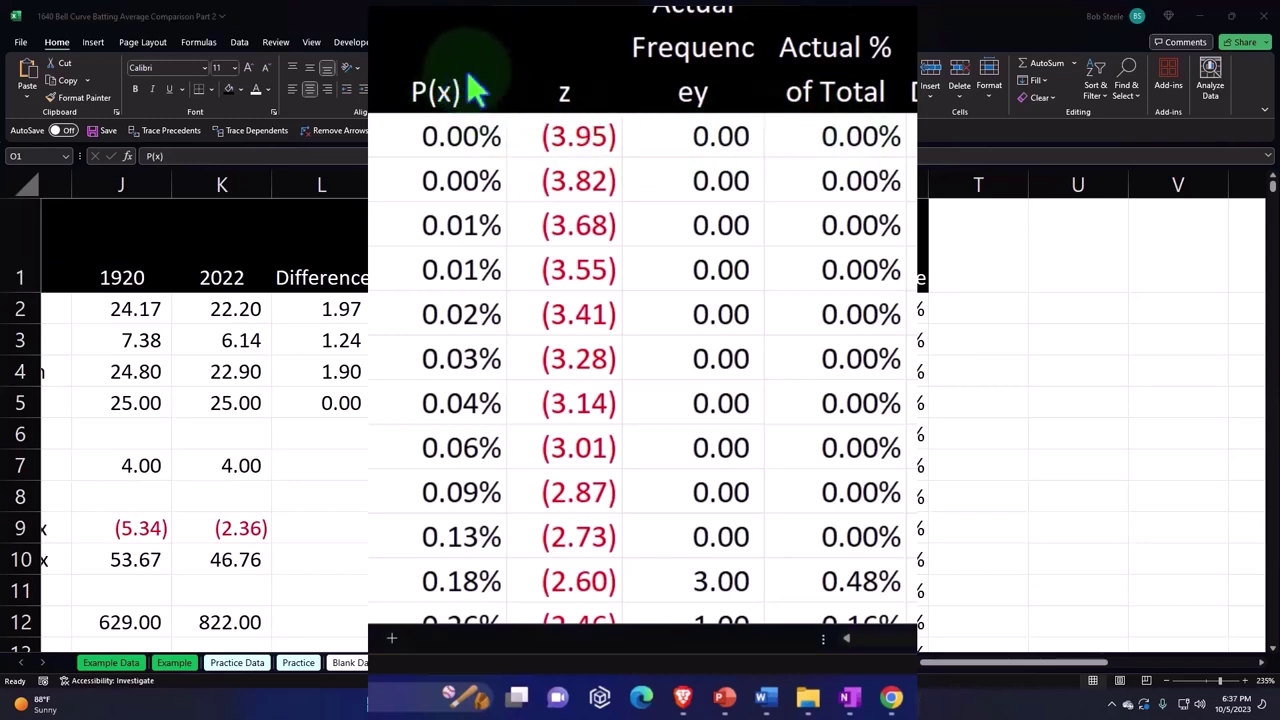
pyautogui.hotkey('ctrl', 'shift', 'Down')
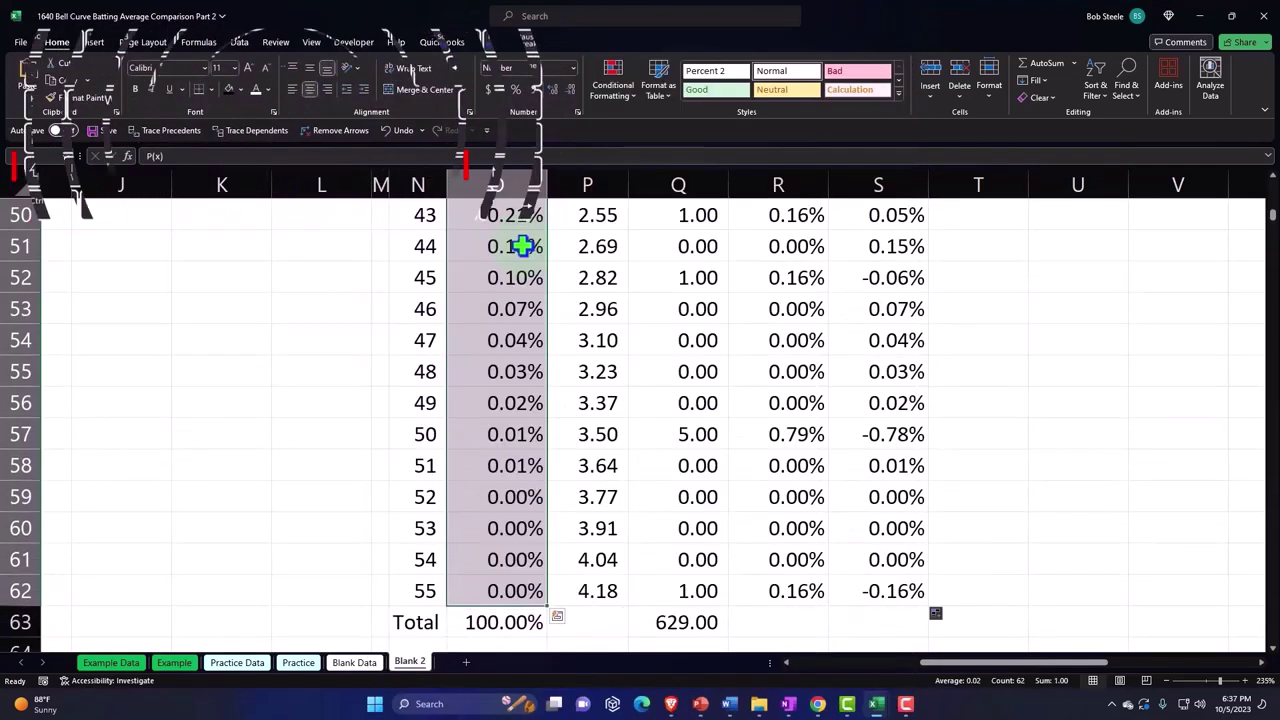
pyautogui.hotkey('shift', 'Up')
pyautogui.hotkey('ctrl', 'BackSpace')
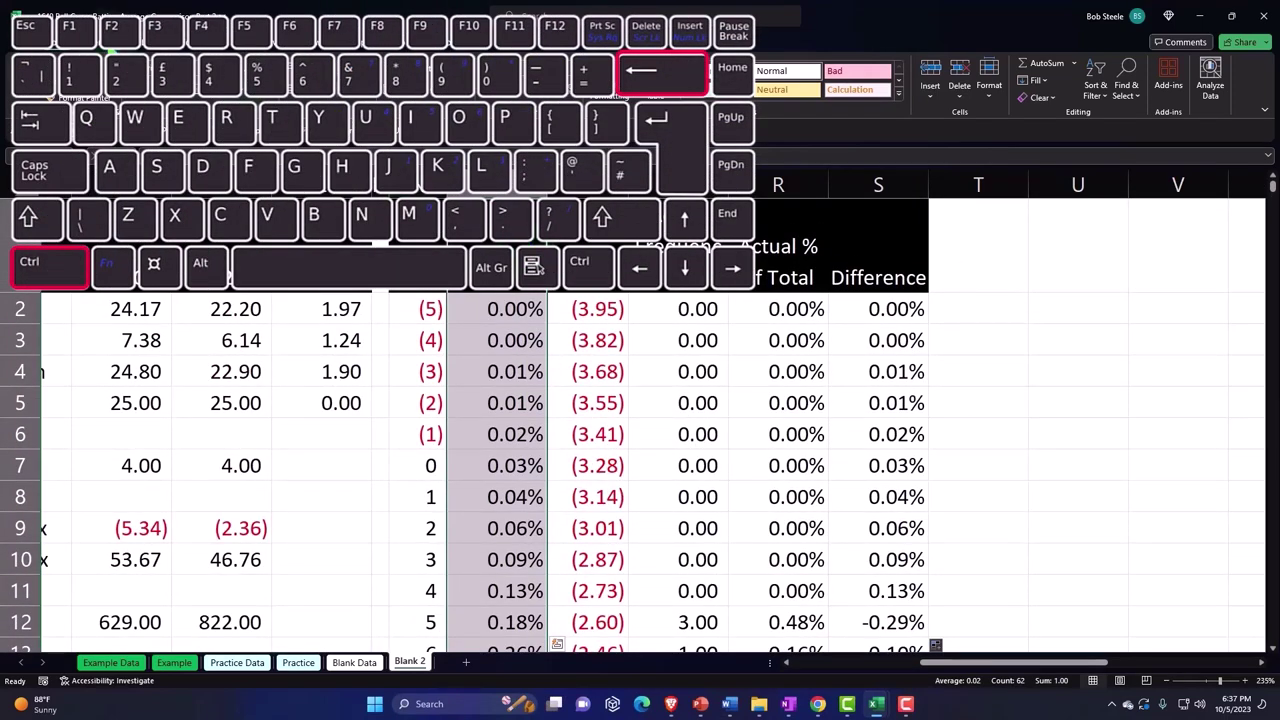
pyautogui.click(100, 44)
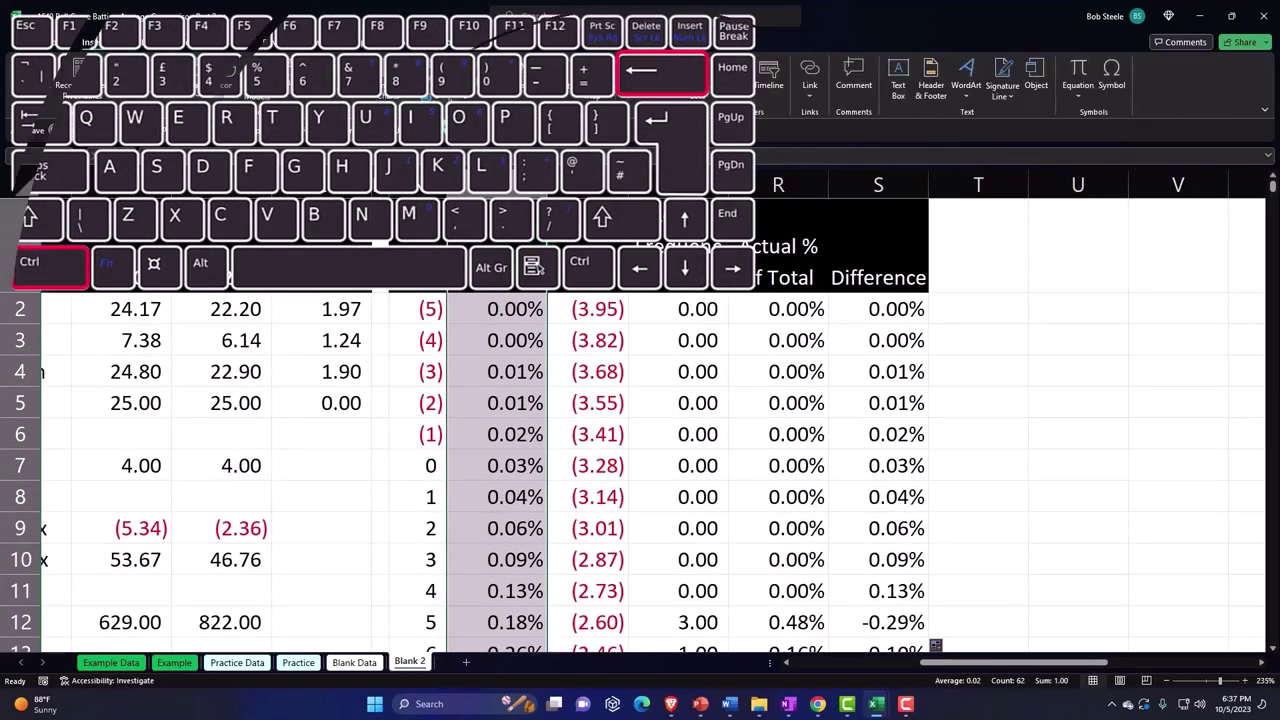
# - Insert a 2-D clustered column chart of P(x) and move it beside the table
pyautogui.click(440, 68)
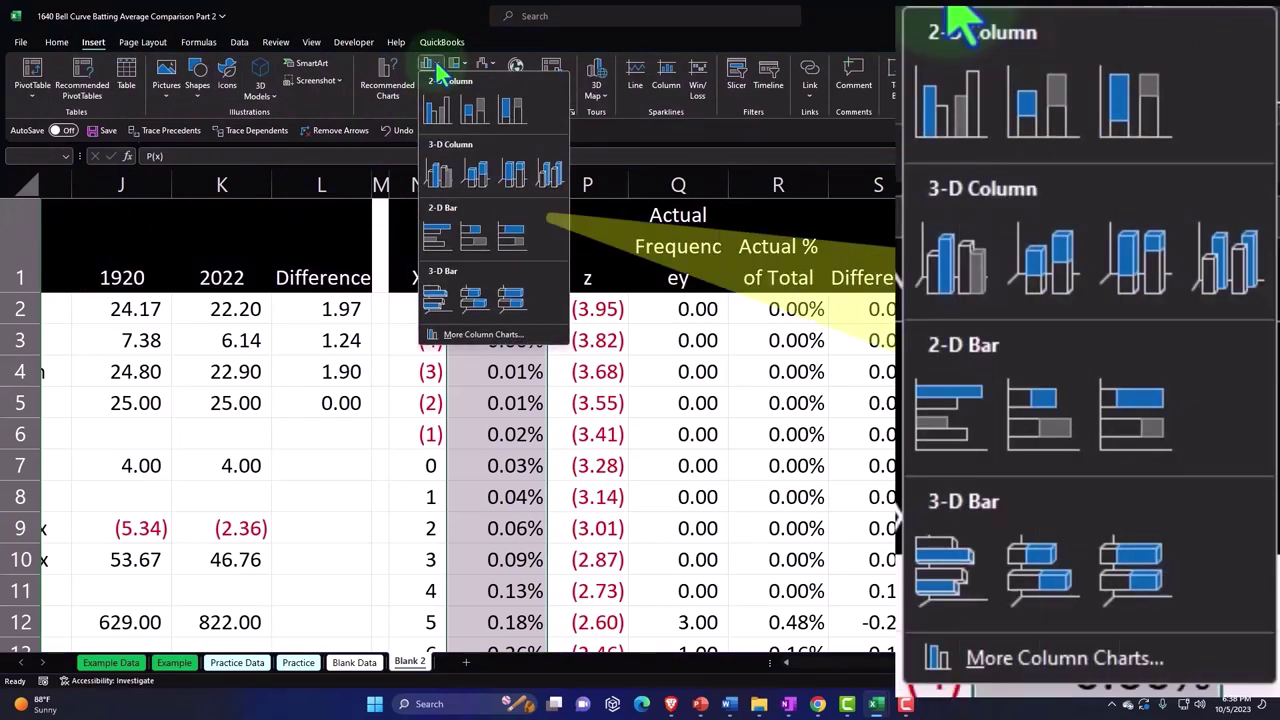
pyautogui.click(437, 112)
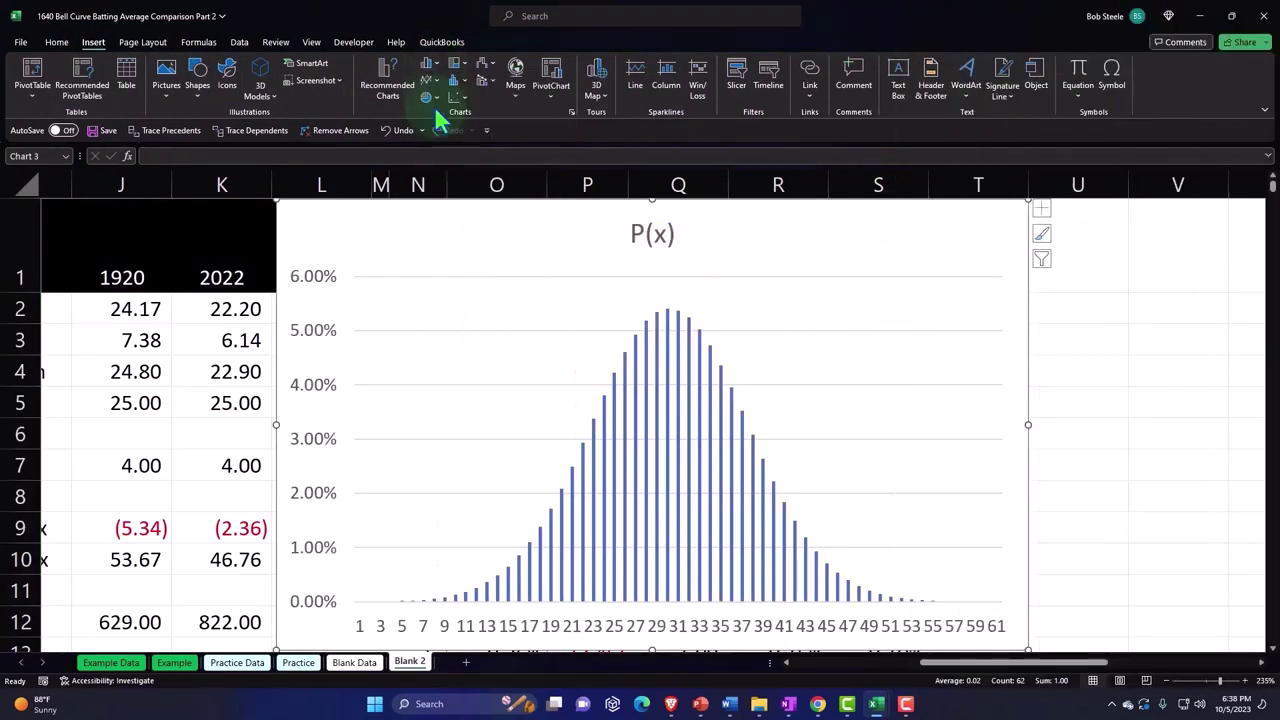
pyautogui.moveTo(424, 215)
pyautogui.mouseDown()
pyautogui.moveTo(669, 270)
pyautogui.moveTo(986, 277)
pyautogui.mouseUp()
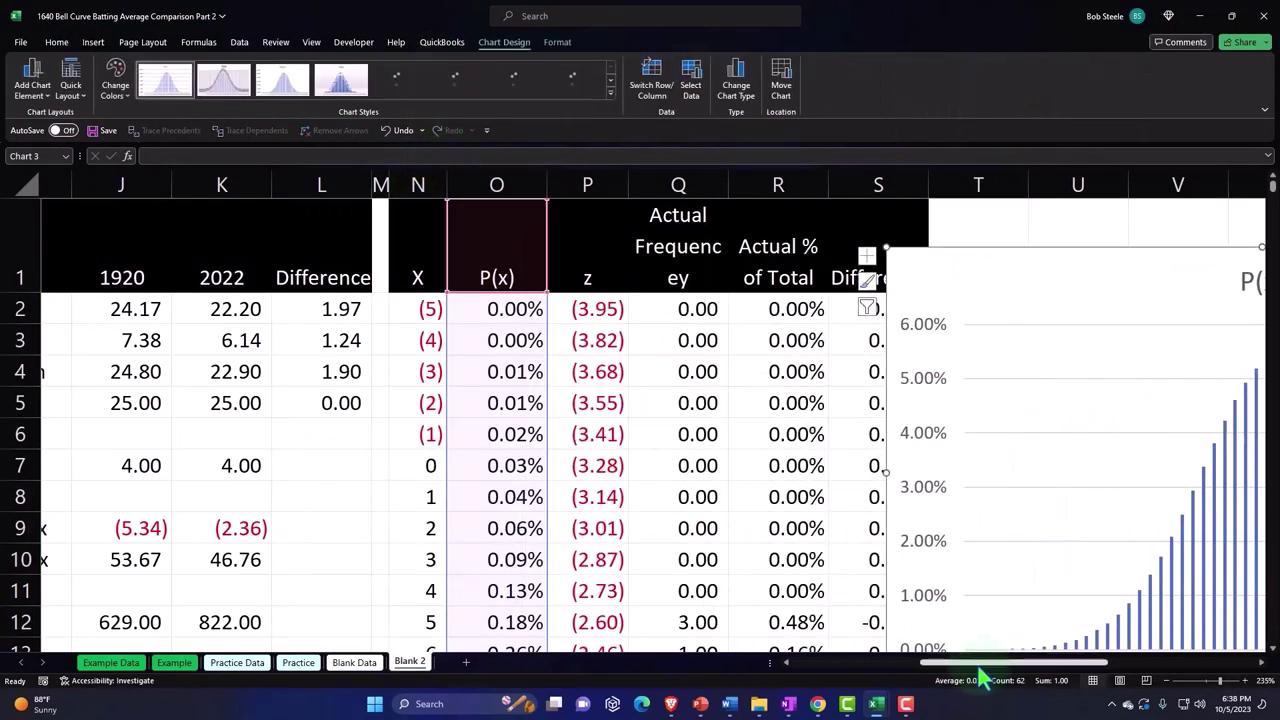
pyautogui.moveTo(972, 668); pyautogui.dragTo(1012, 670)
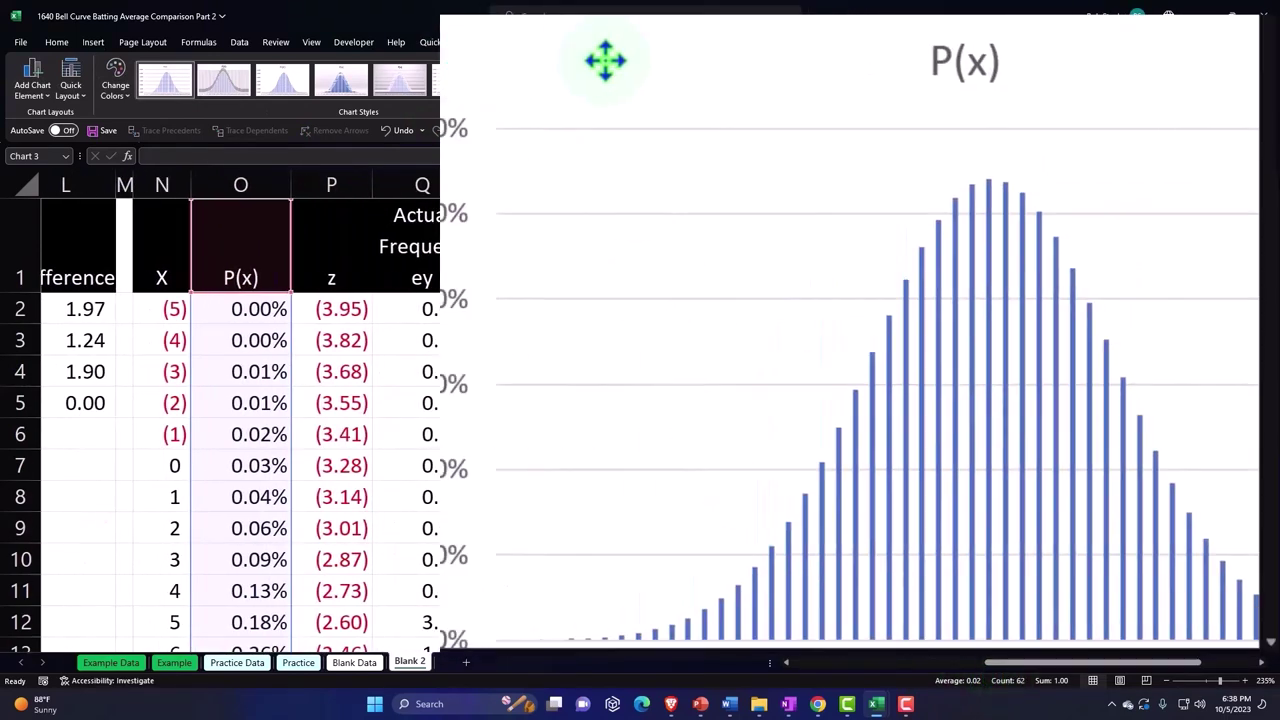
# - Retitle the chart '1920 Comp'
pyautogui.click(1005, 57)
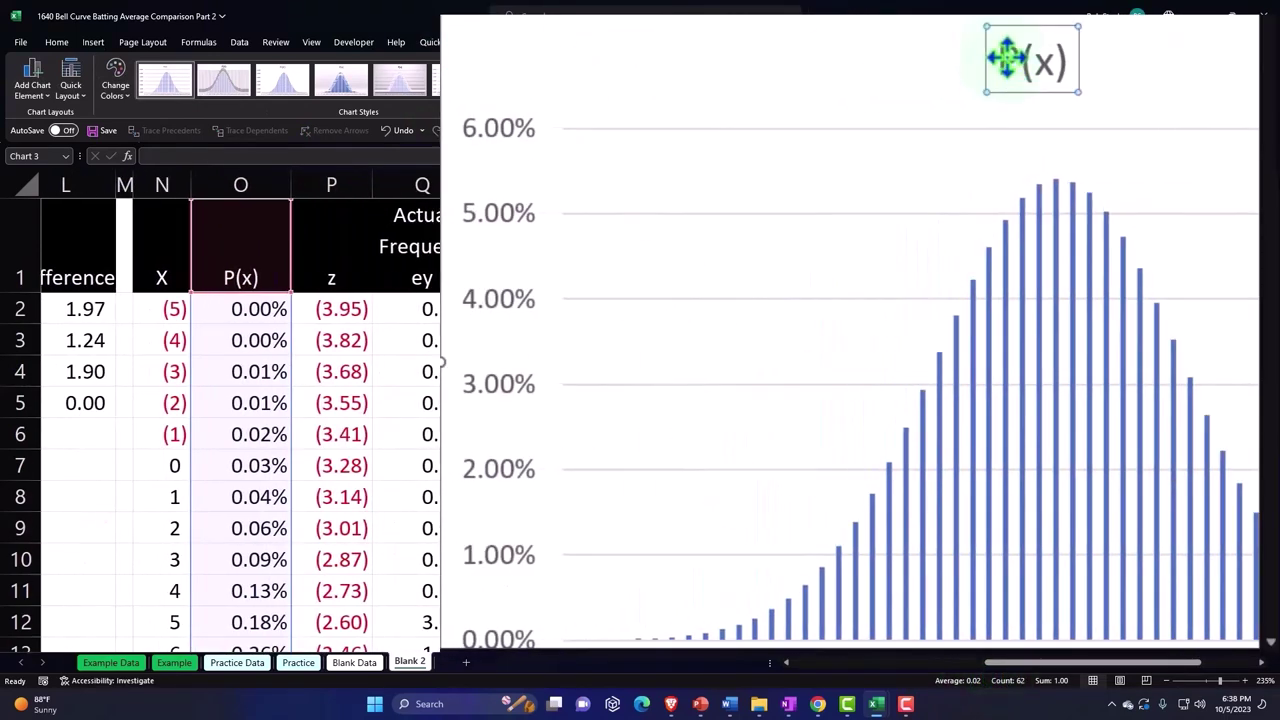
pyautogui.write('1920 Comp')
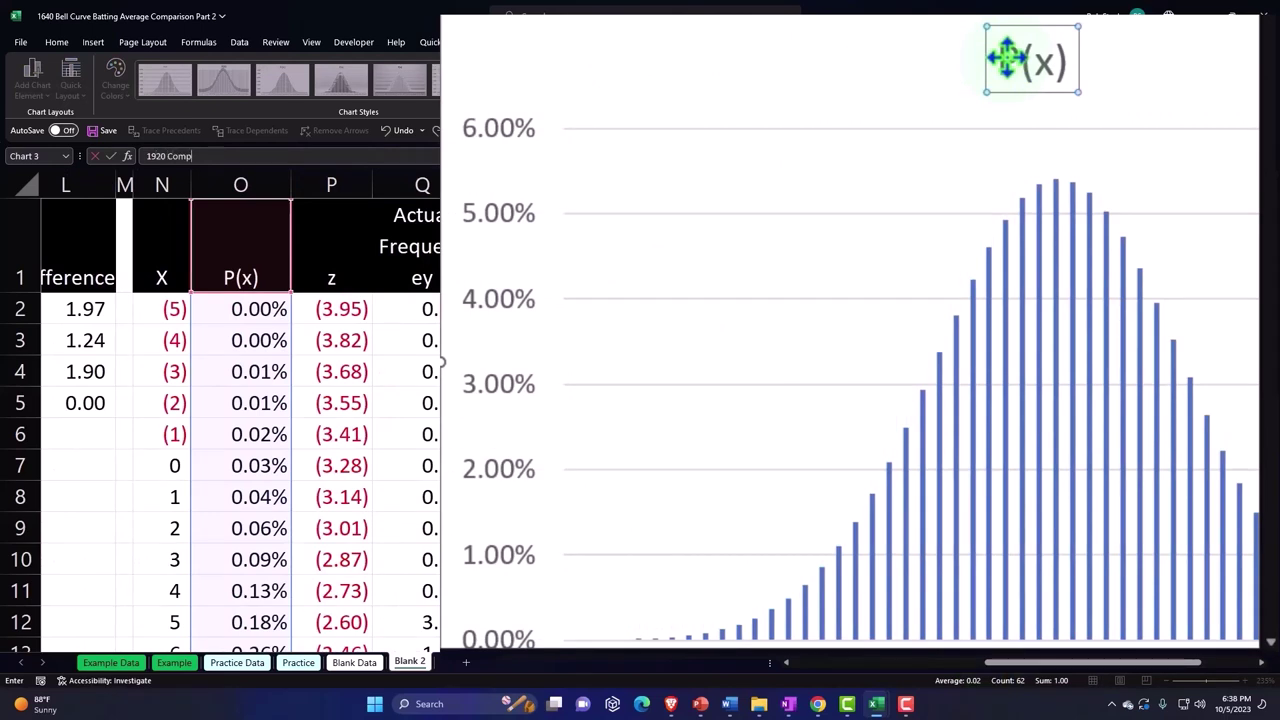
pyautogui.press('Return')
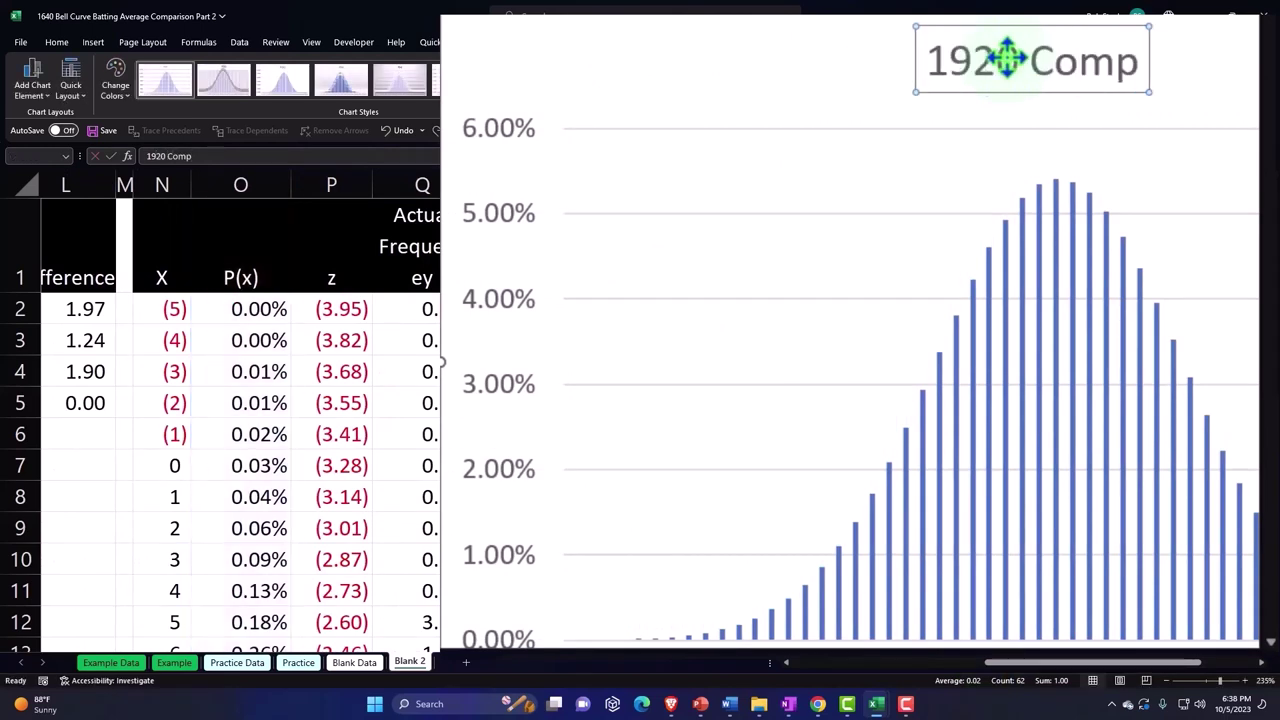
pyautogui.click(640, 210)
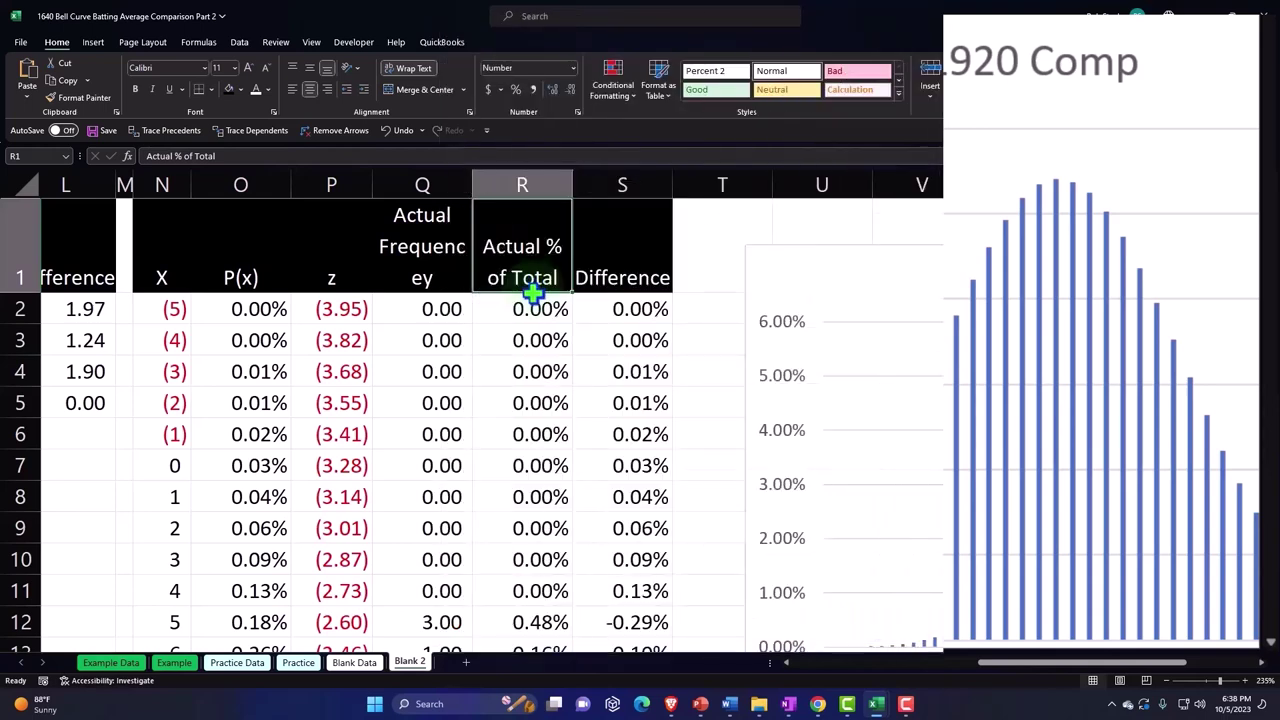
pyautogui.click(777, 264)
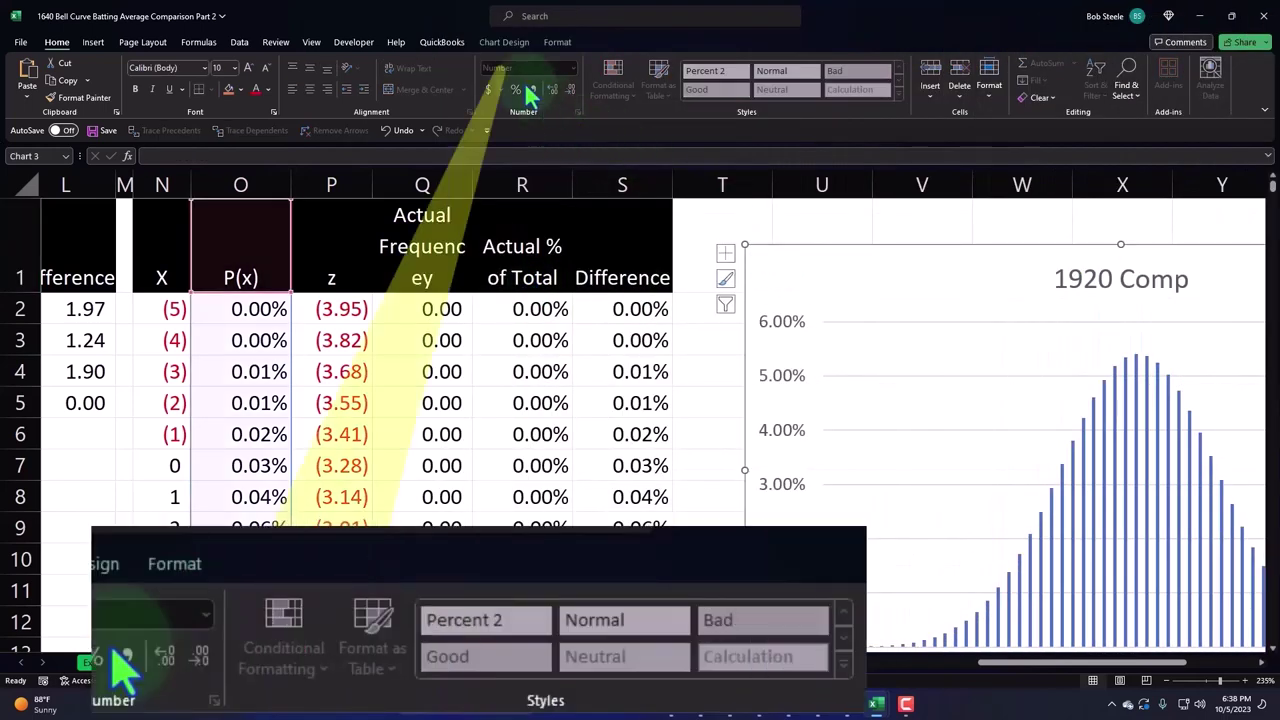
# - Set the chart's horizontal axis labels to the X values in N2:N62
pyautogui.click(504, 45)
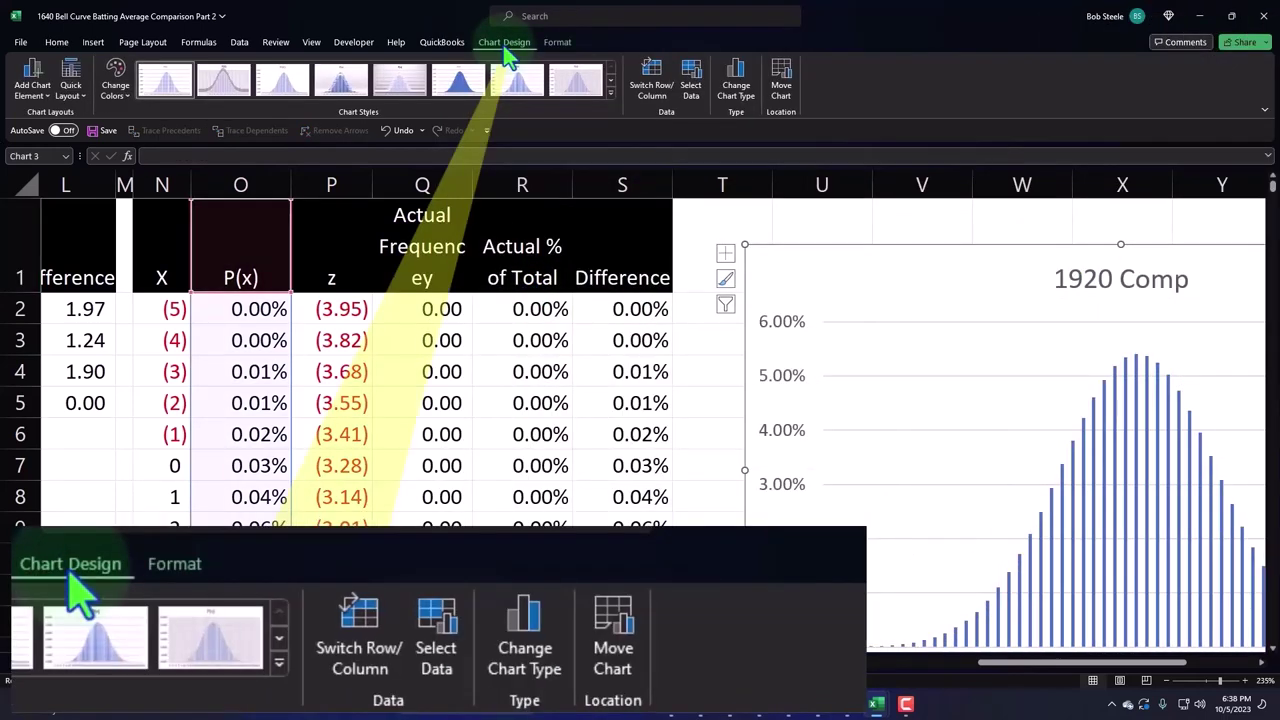
pyautogui.click(689, 98)
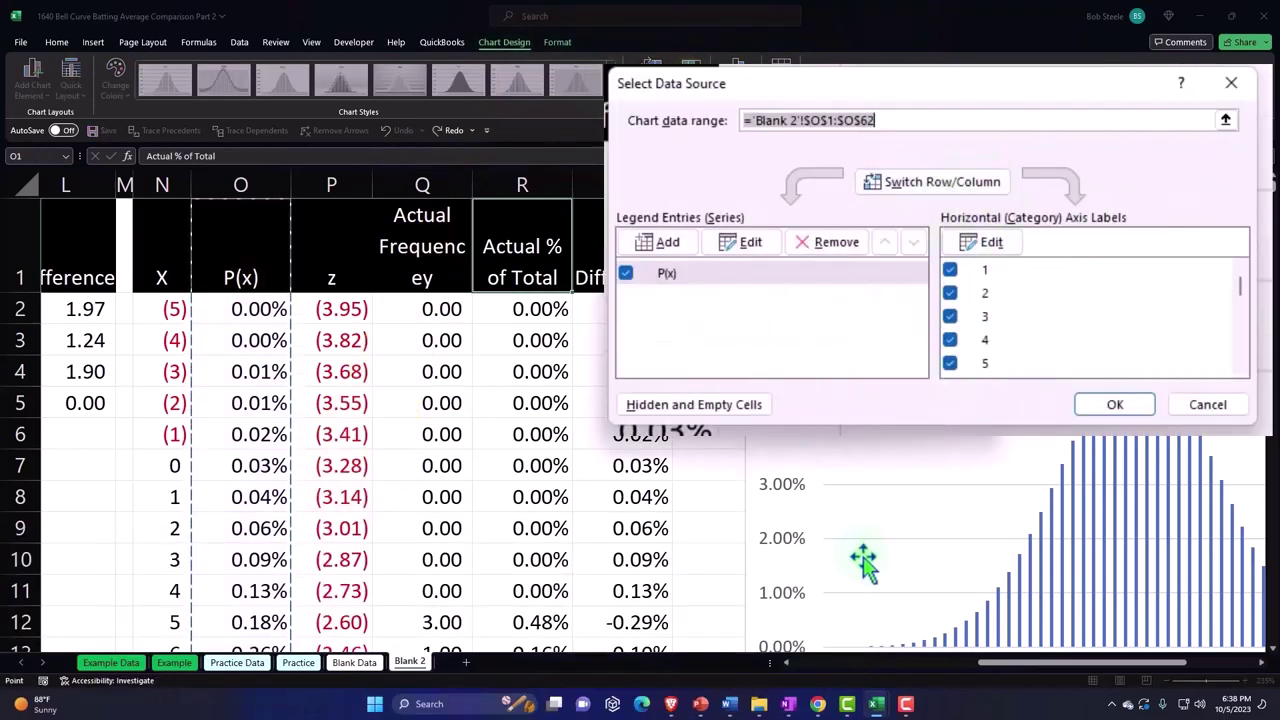
pyautogui.scroll(-1, 865, 565)
pyautogui.scroll(1, 877, 598)
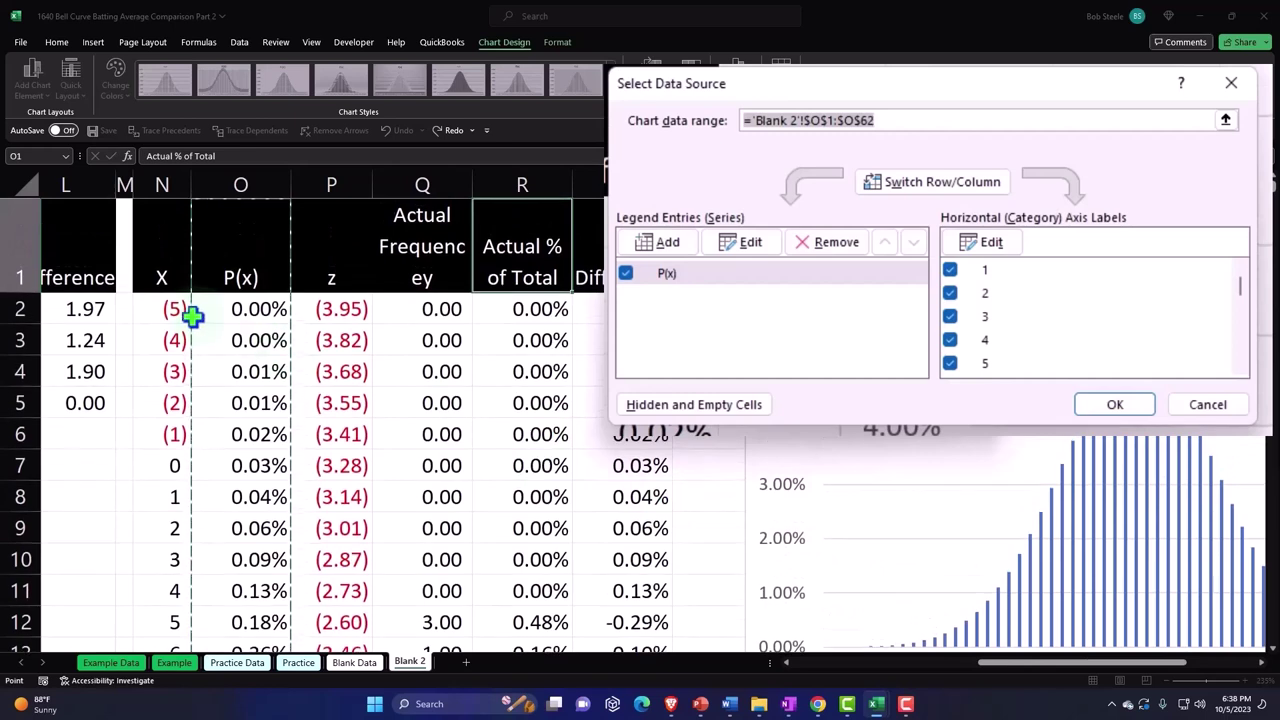
pyautogui.click(1002, 242)
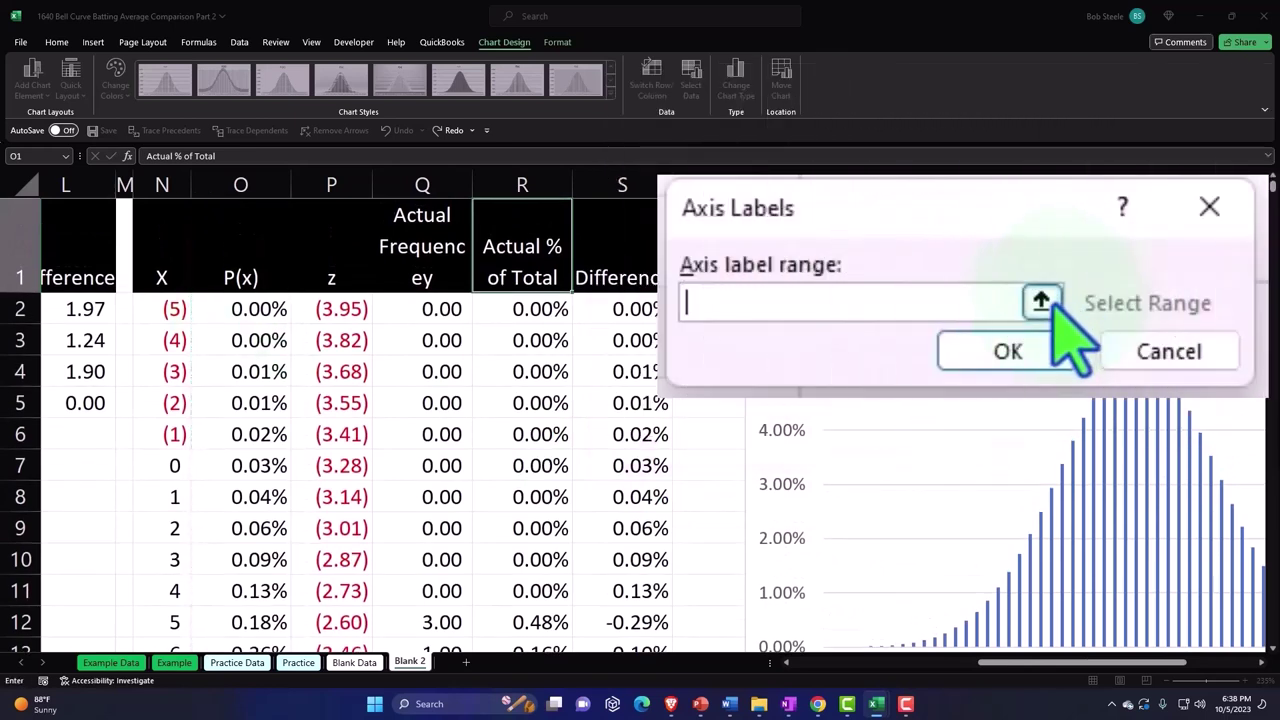
pyautogui.click(1055, 298)
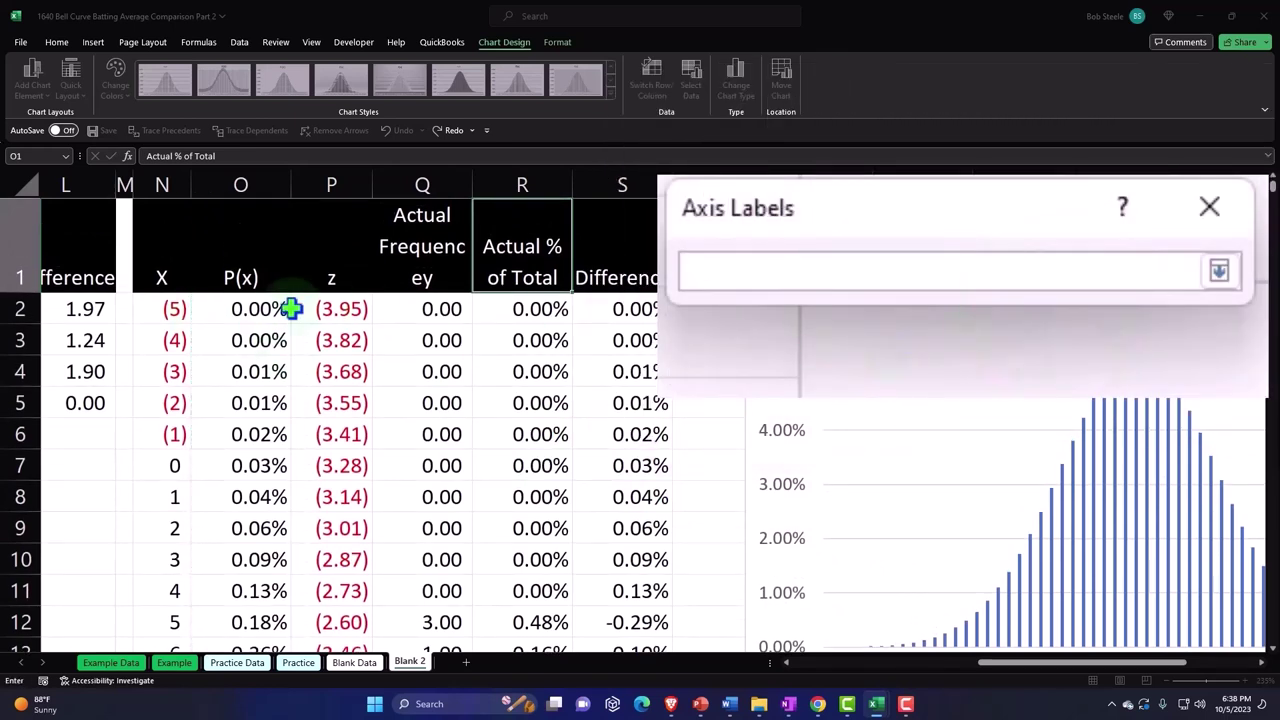
pyautogui.click(175, 307)
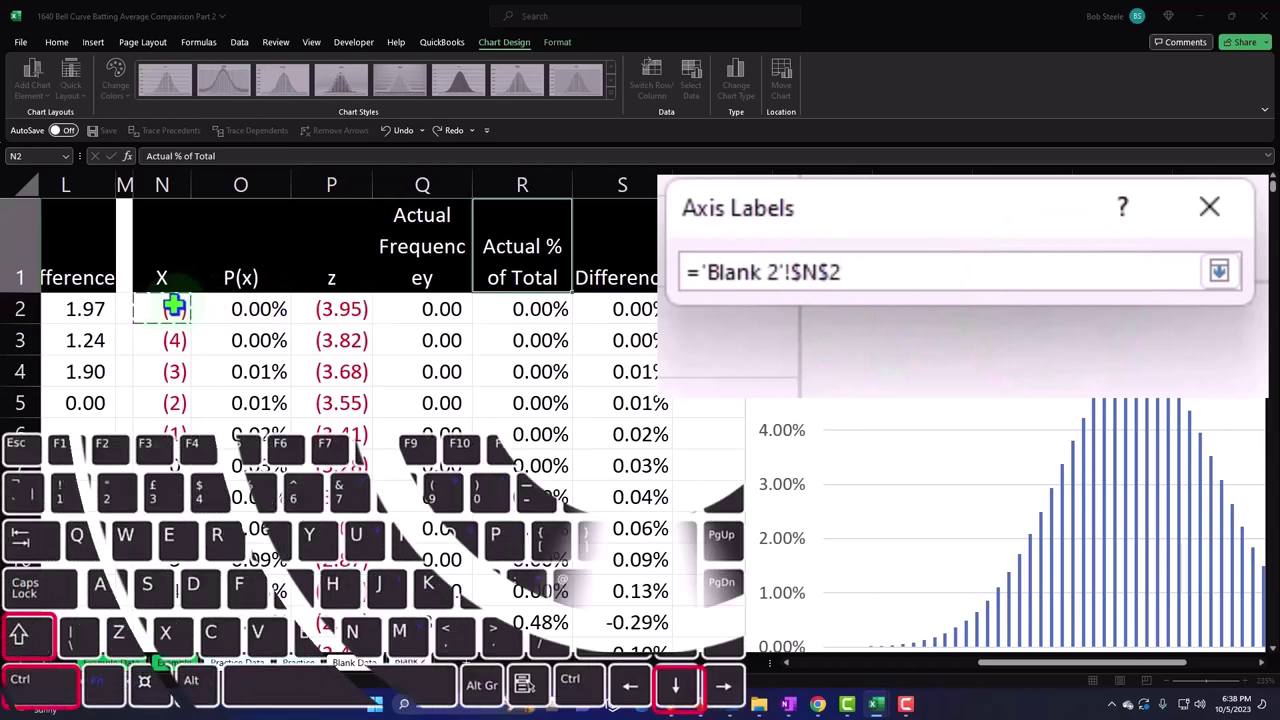
pyautogui.hotkey('ctrl', 'shift', 'Down')
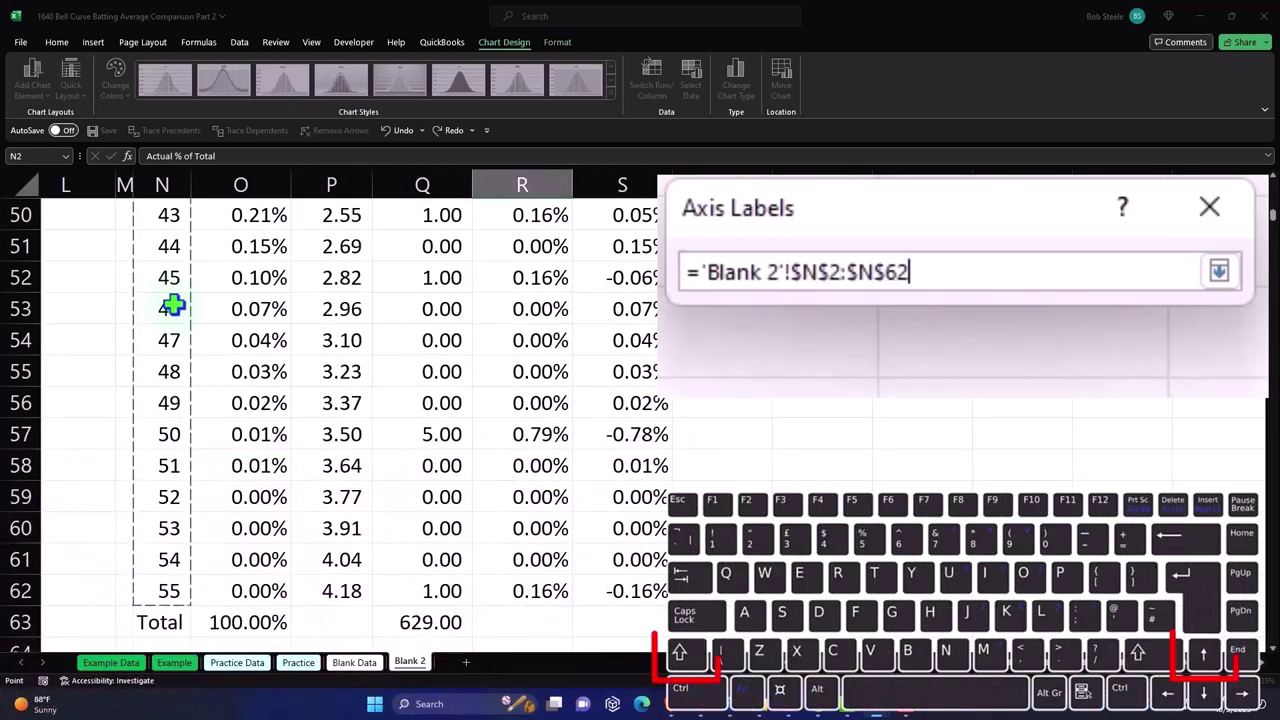
pyautogui.press('Return')
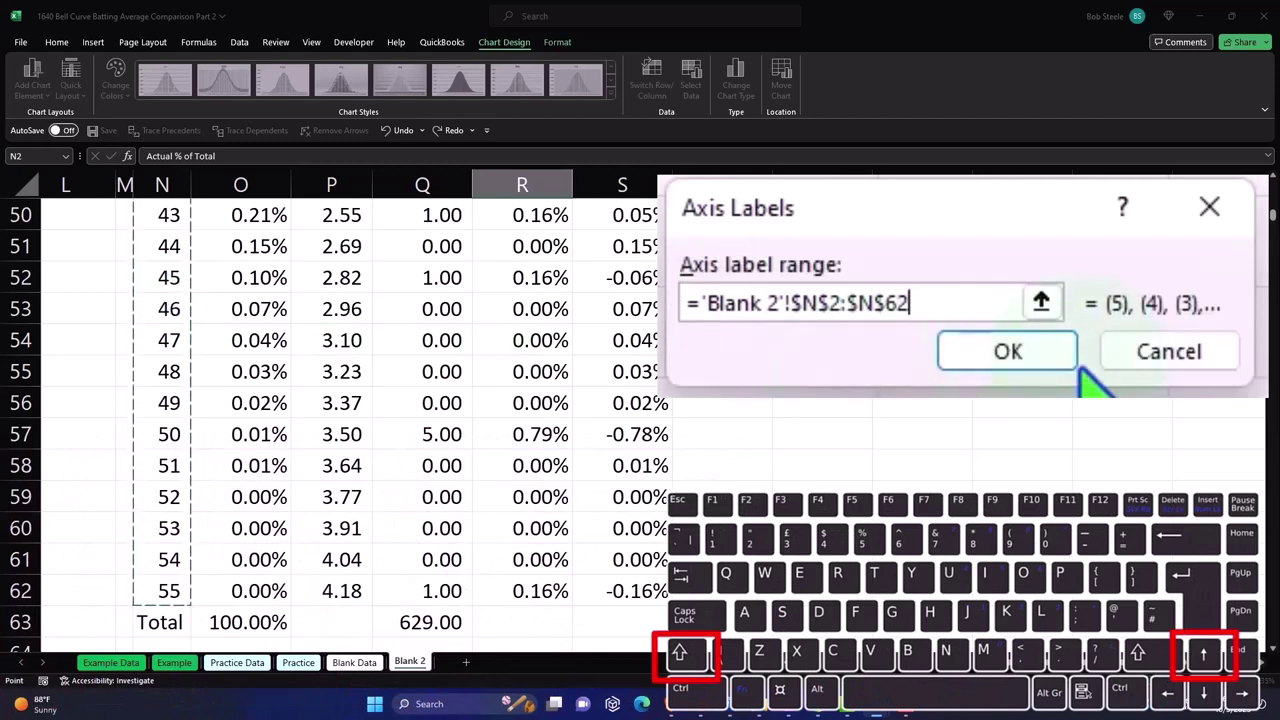
pyautogui.click(1050, 360)
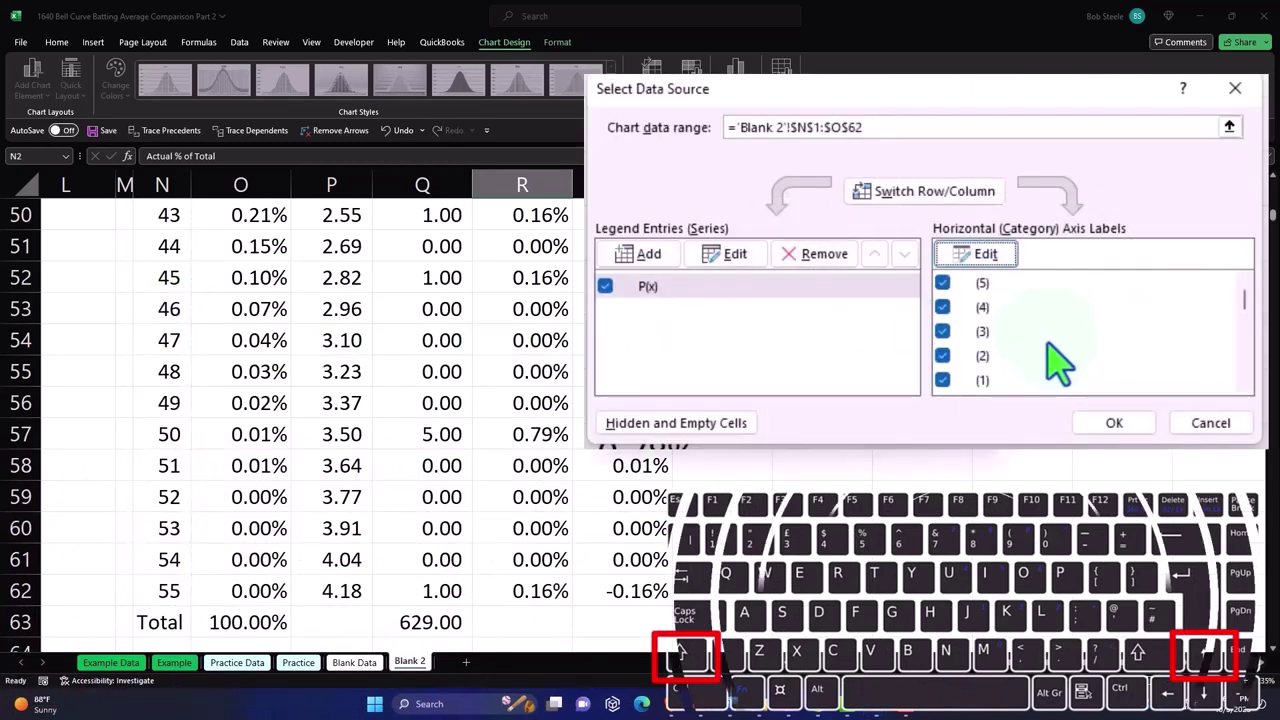
pyautogui.click(1124, 423)
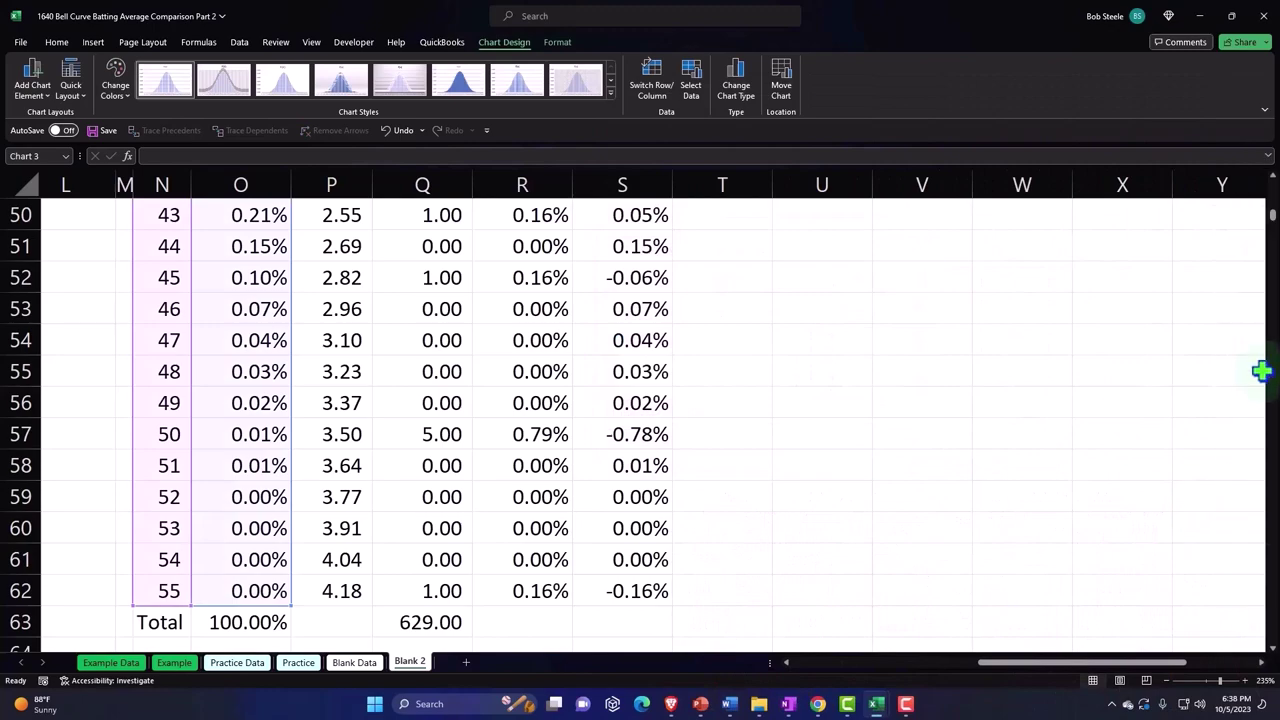
# - Reselect the 1920 Comp chart and reopen its Select Data Source dialog
pyautogui.moveTo(1272, 215); pyautogui.dragTo(1272, 190)
pyautogui.click(701, 441)
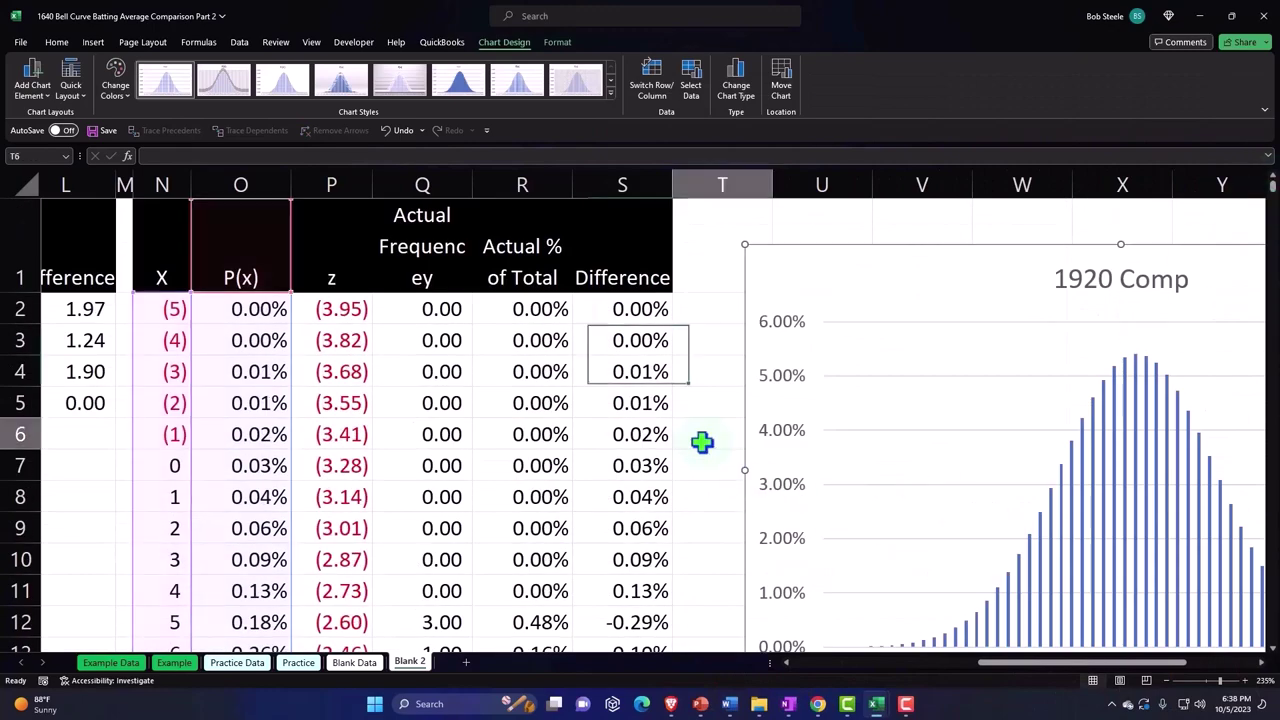
pyautogui.press('Right')
pyautogui.press('Right')
pyautogui.press('Right')
pyautogui.press('Right')
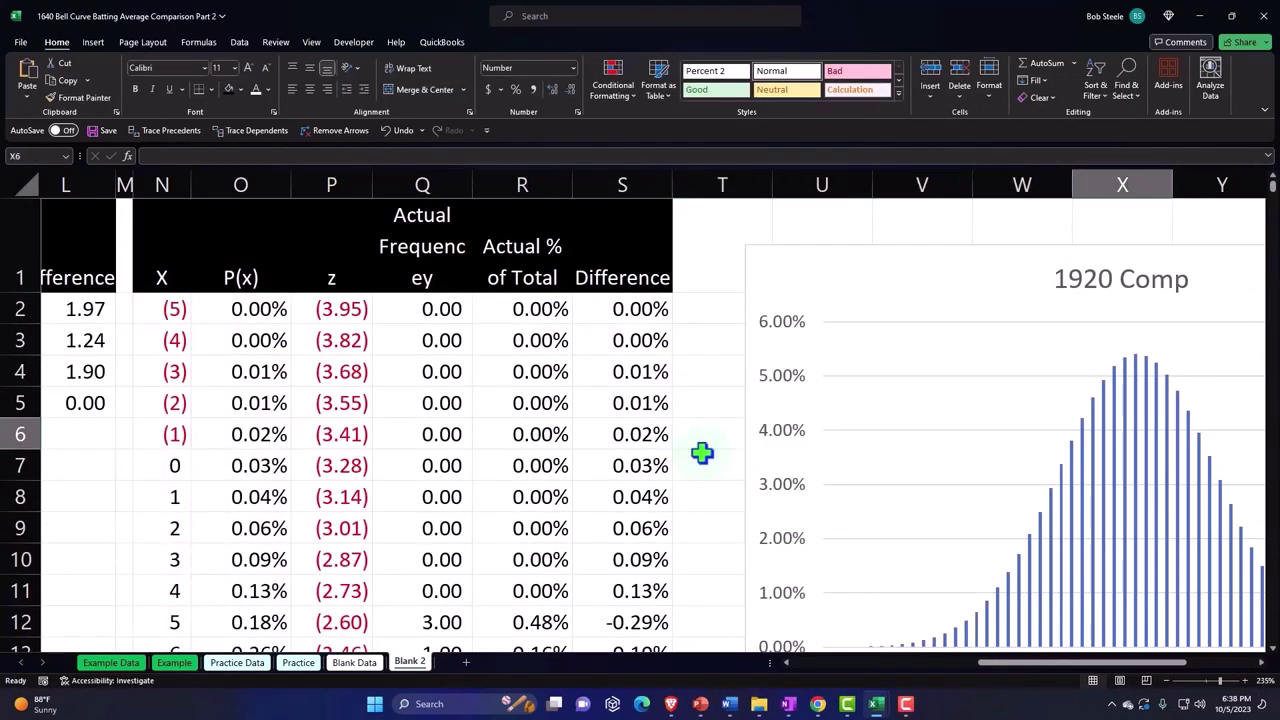
pyautogui.press('Right')
pyautogui.press('Right')
pyautogui.press('Left')
pyautogui.press('Left')
pyautogui.press('Left')
pyautogui.press('Left')
pyautogui.press('Left')
pyautogui.press('Left')
pyautogui.press('Left')
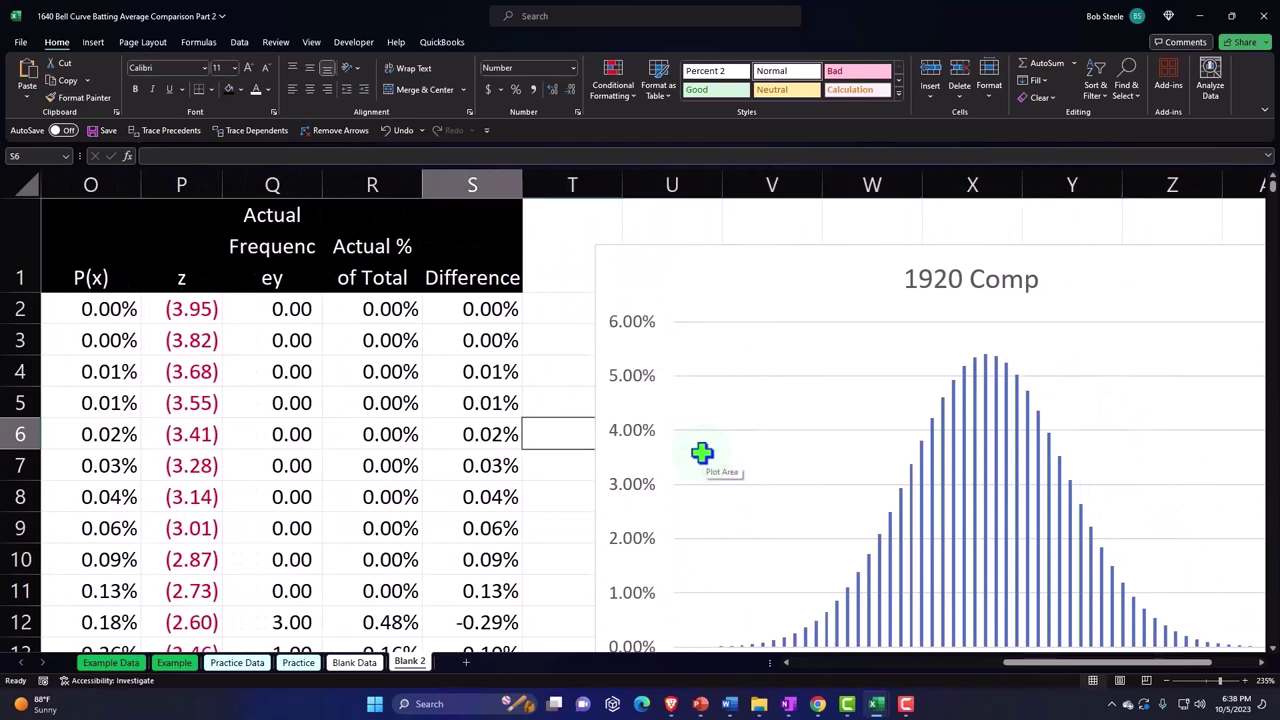
pyautogui.press('Left')
pyautogui.press('Left')
pyautogui.press('Left')
pyautogui.press('Left')
pyautogui.press('Left')
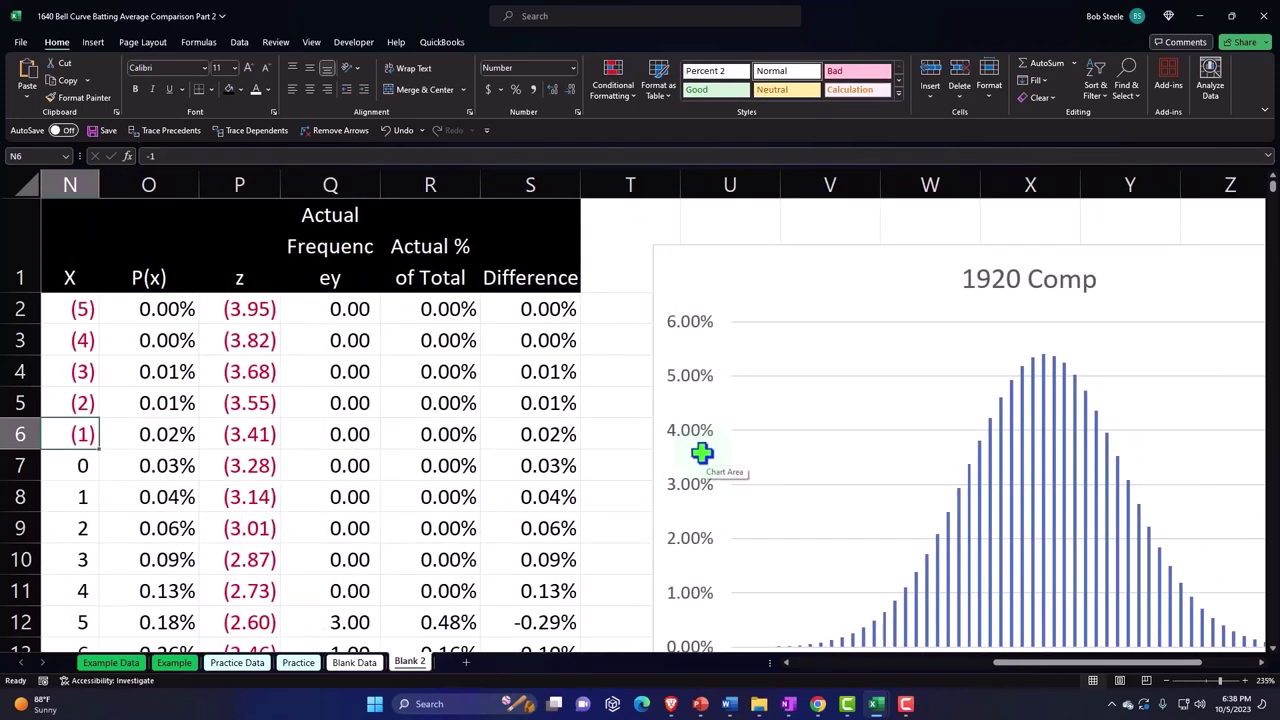
pyautogui.click(761, 288)
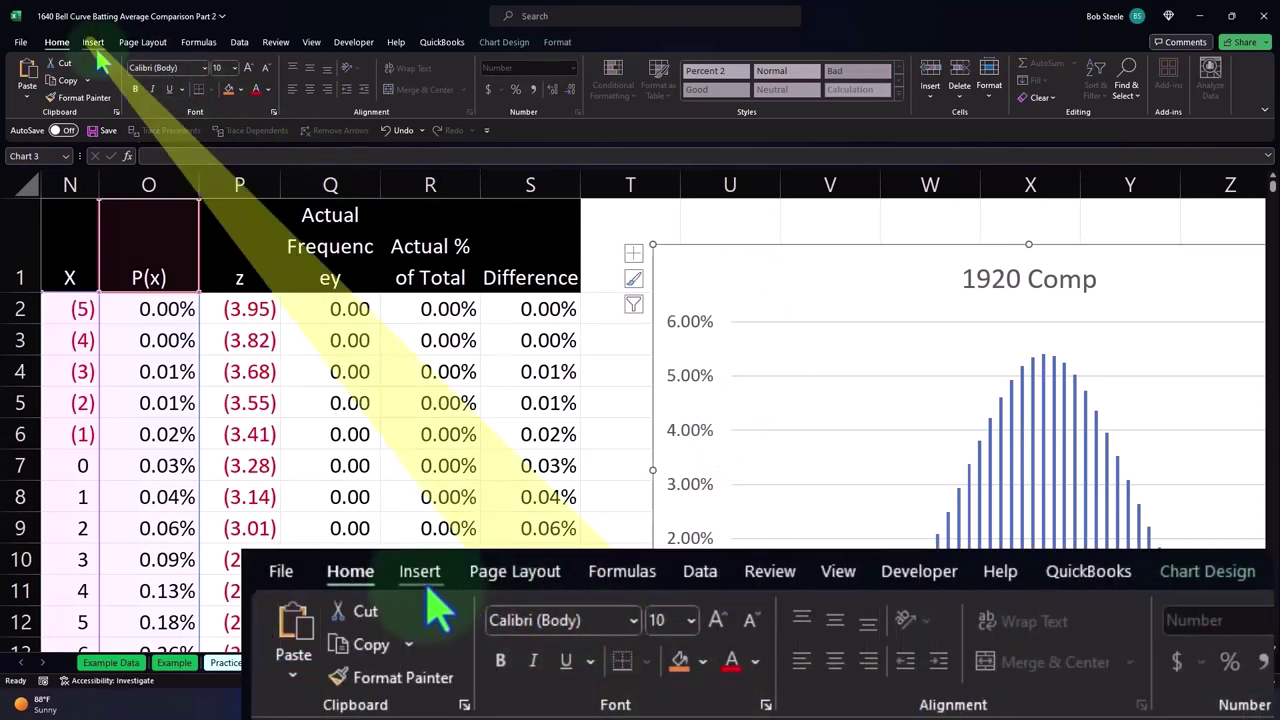
pyautogui.click(94, 45)
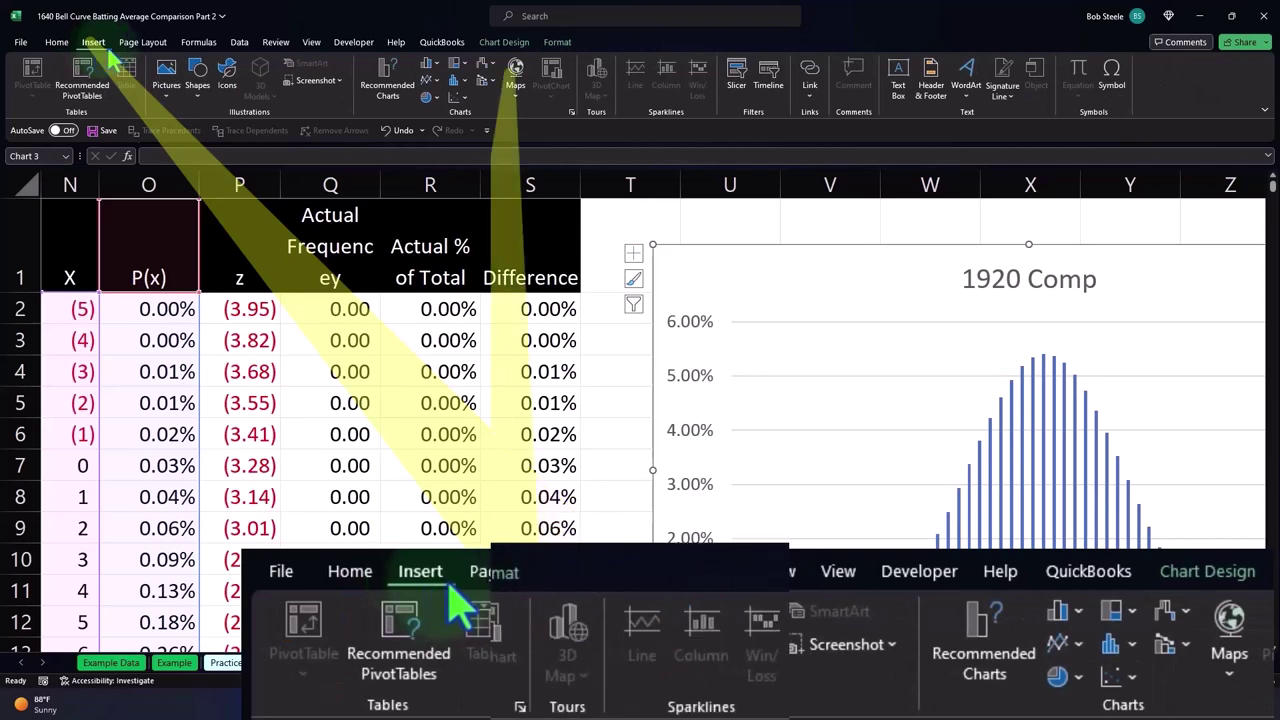
pyautogui.click(504, 45)
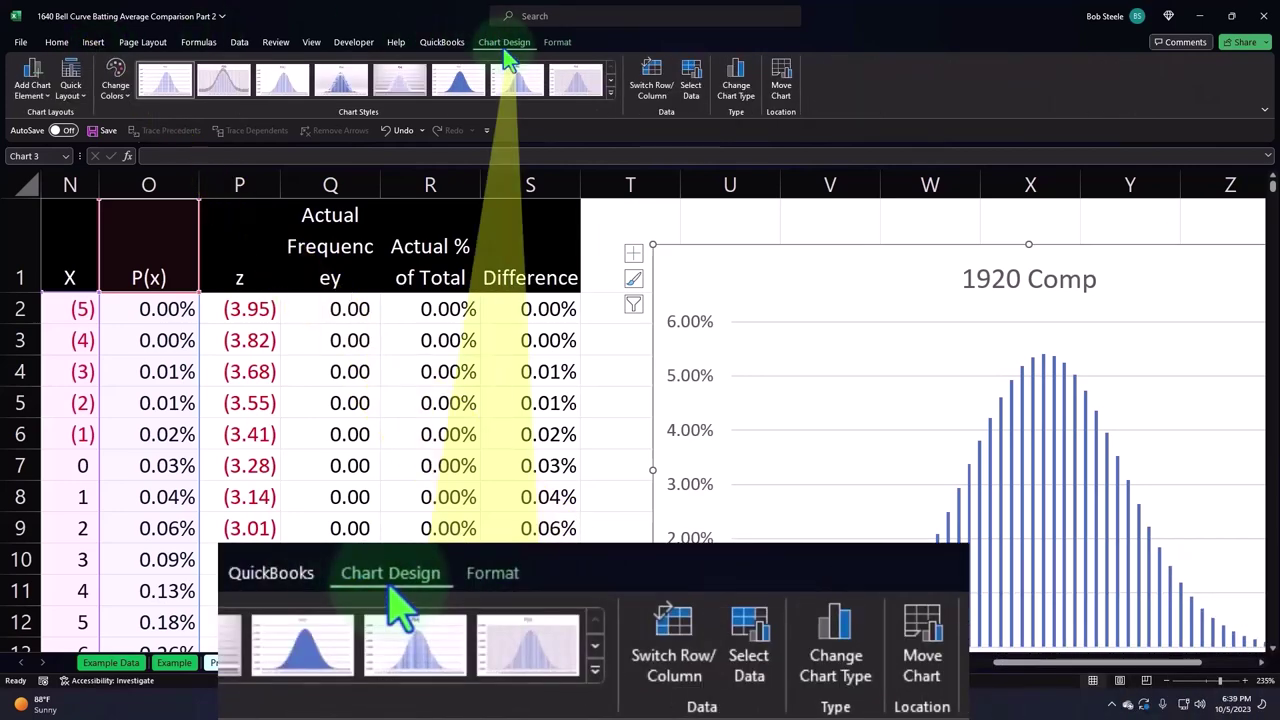
pyautogui.click(692, 92)
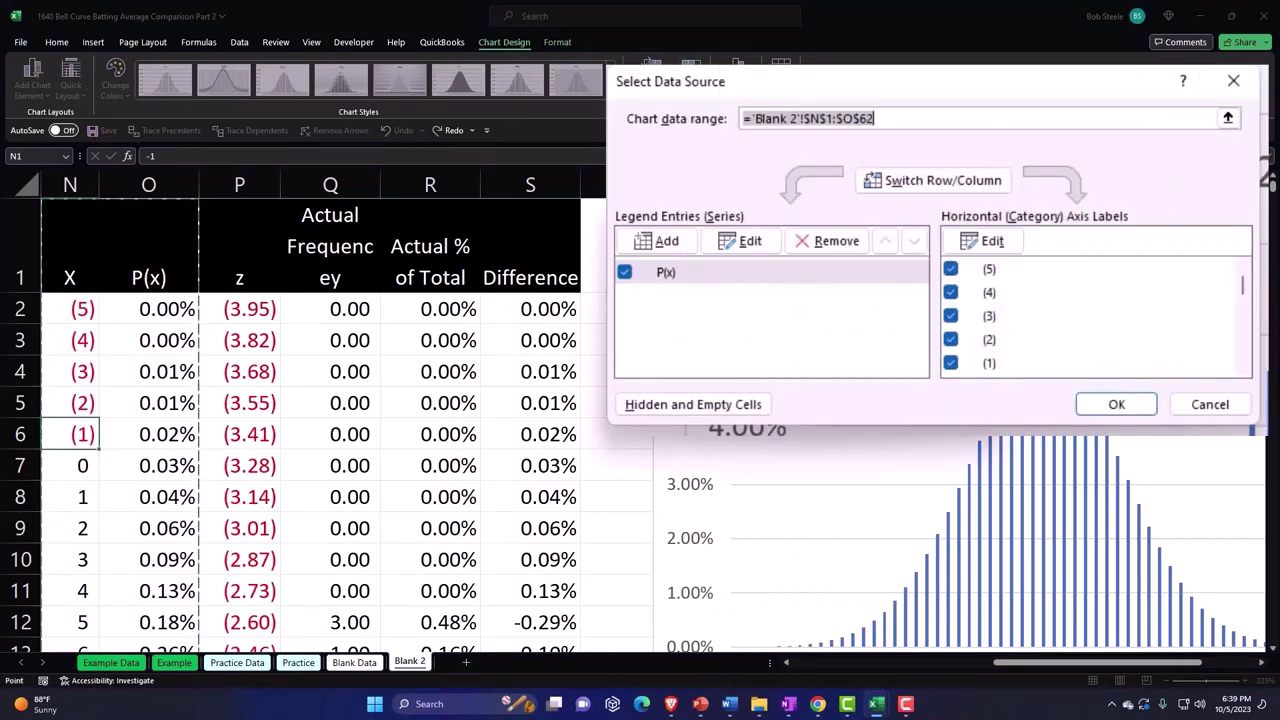
pyautogui.click(1233, 80)
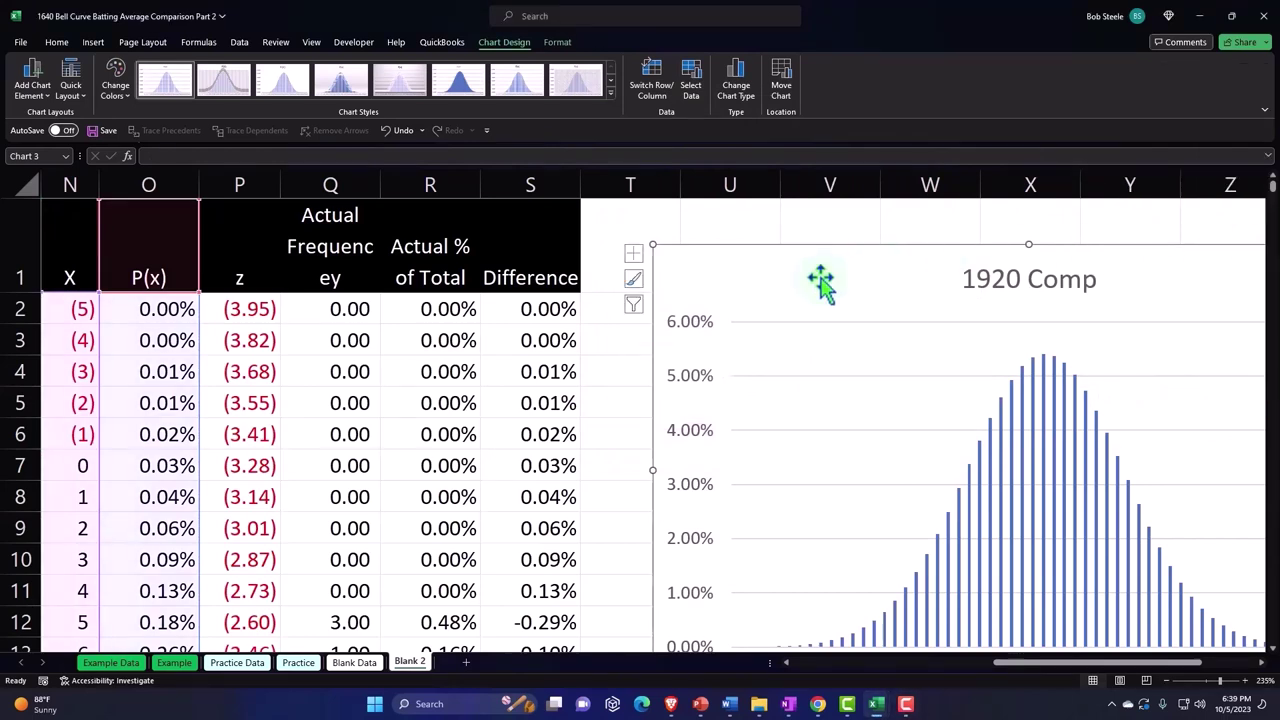
pyautogui.click(689, 91)
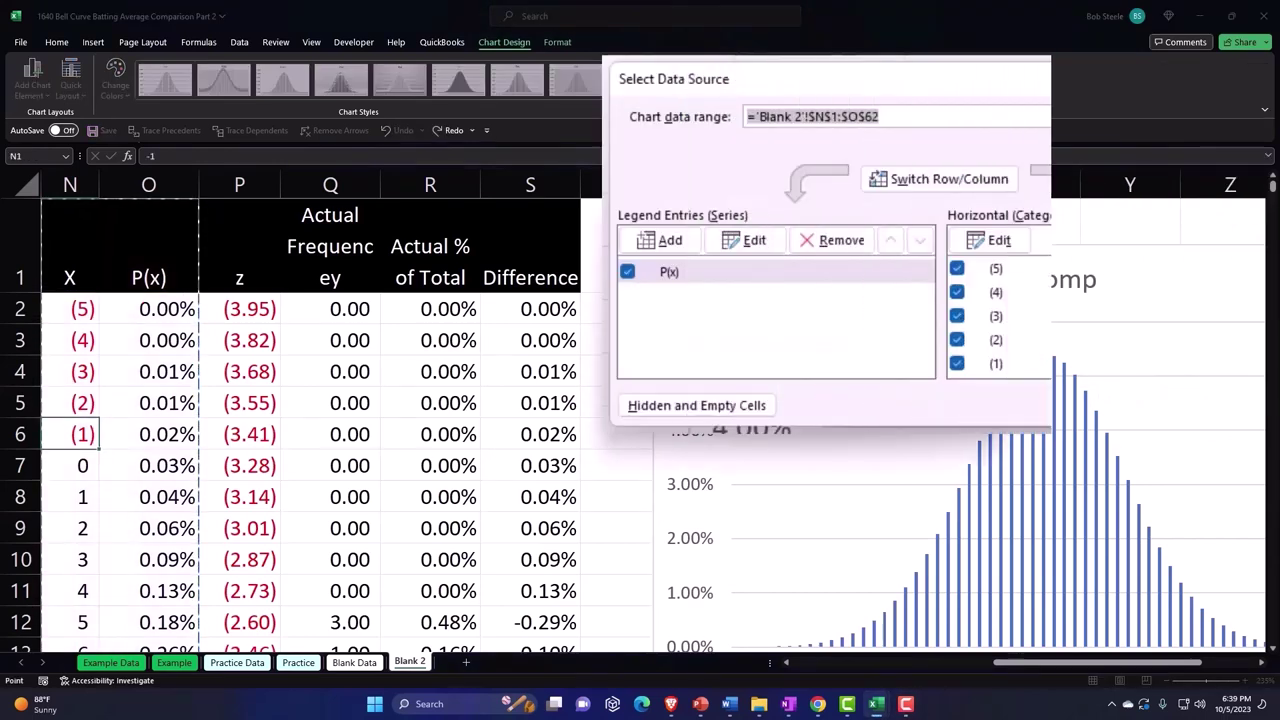
# - Add an 'Actual % of Total' series to the chart using values R2:R62
pyautogui.click(668, 241)
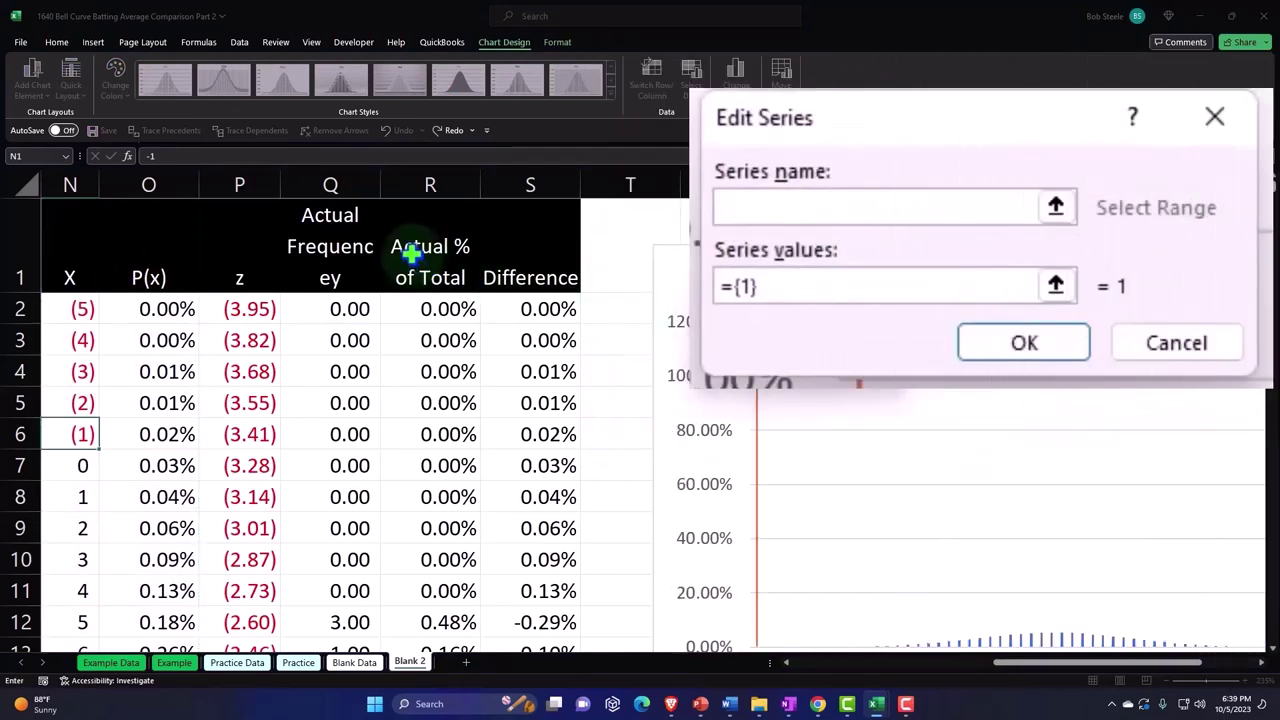
pyautogui.click(414, 254)
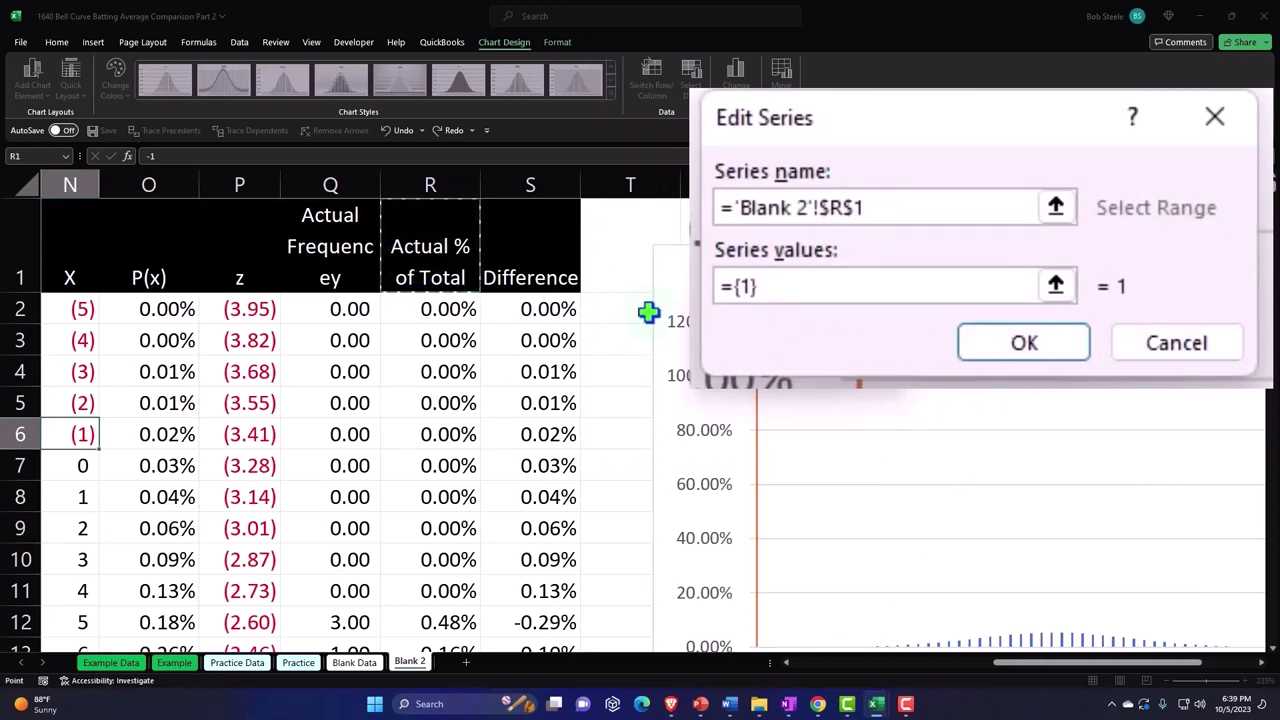
pyautogui.click(818, 298)
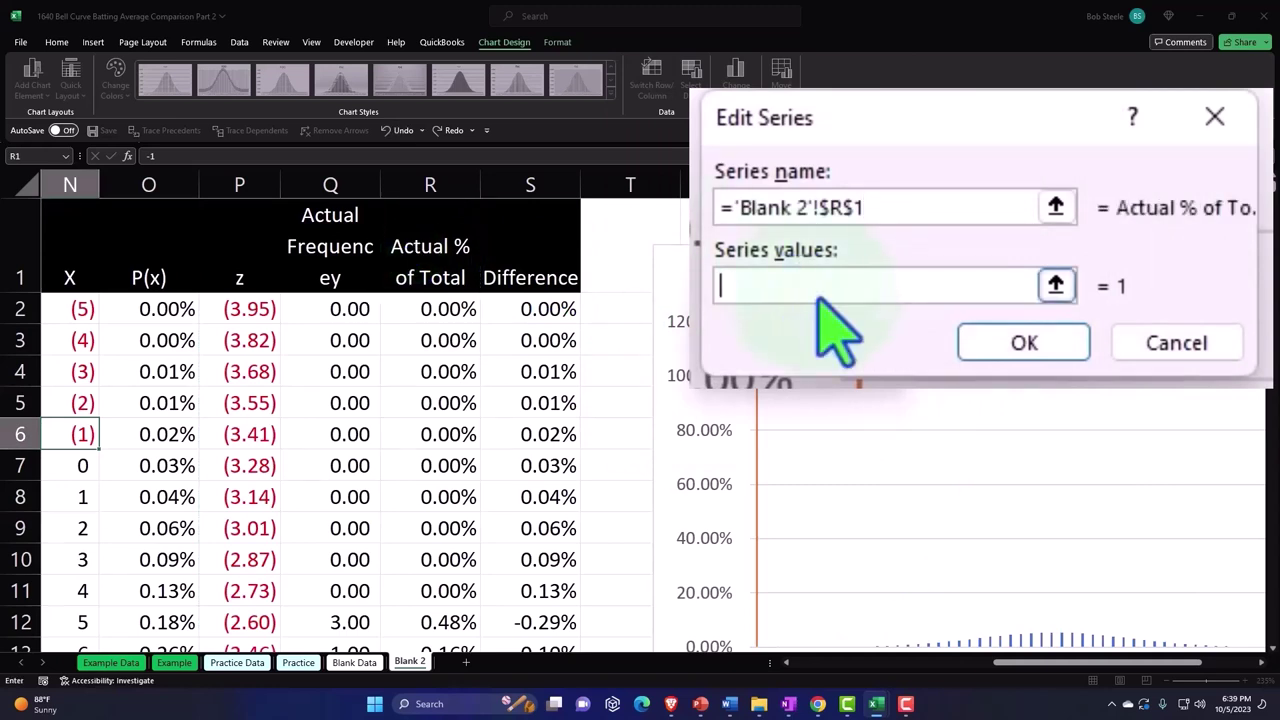
pyautogui.click(1055, 285)
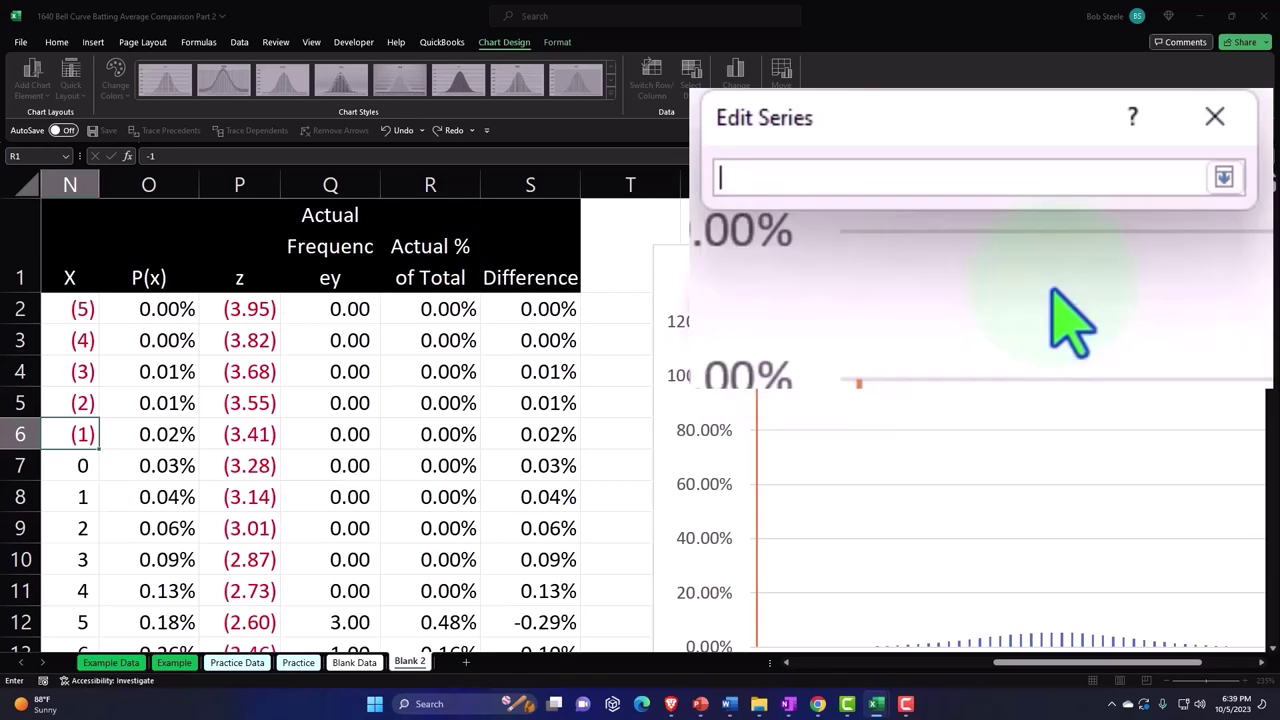
pyautogui.click(432, 315)
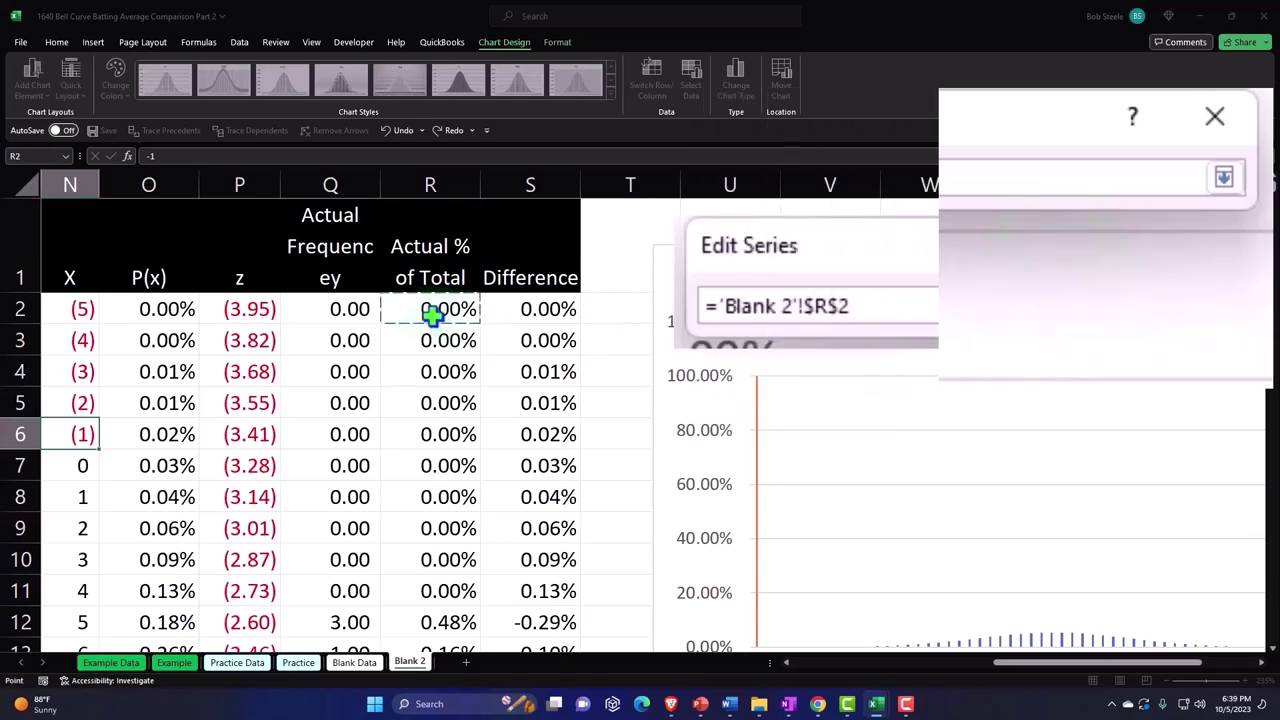
pyautogui.hotkey('ctrl', 'shift', 'Down')
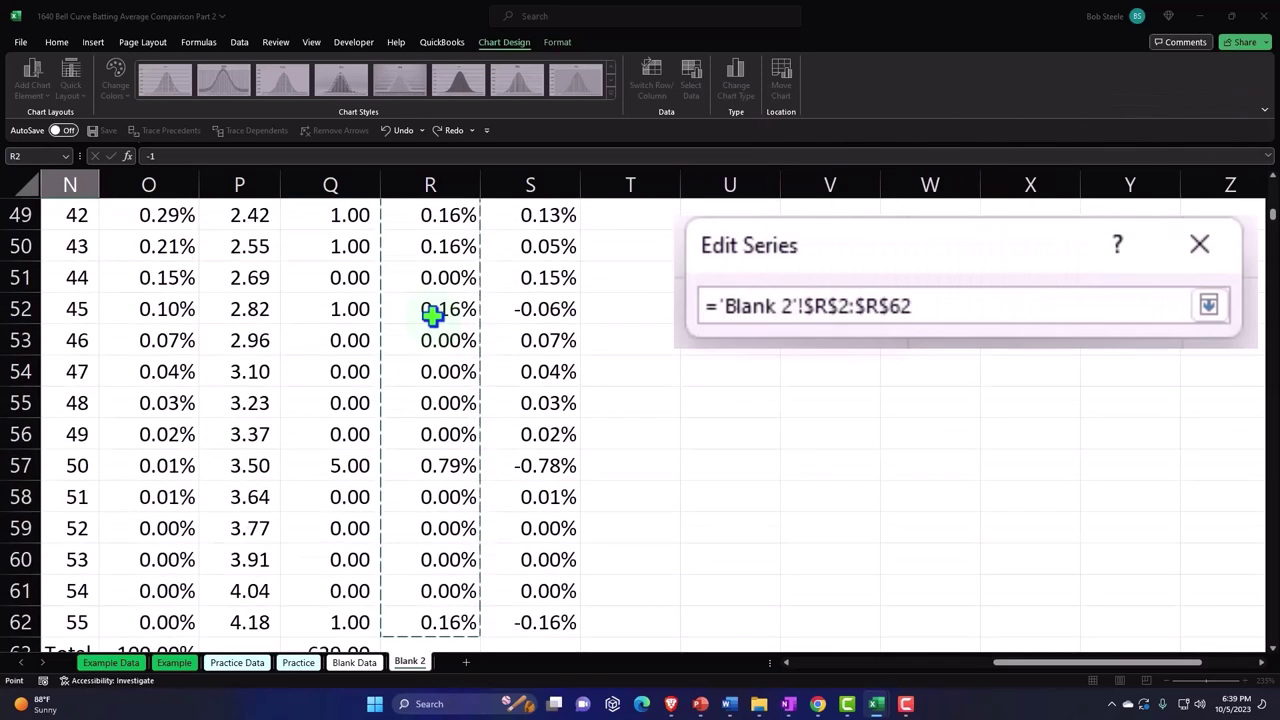
pyautogui.press('Return')
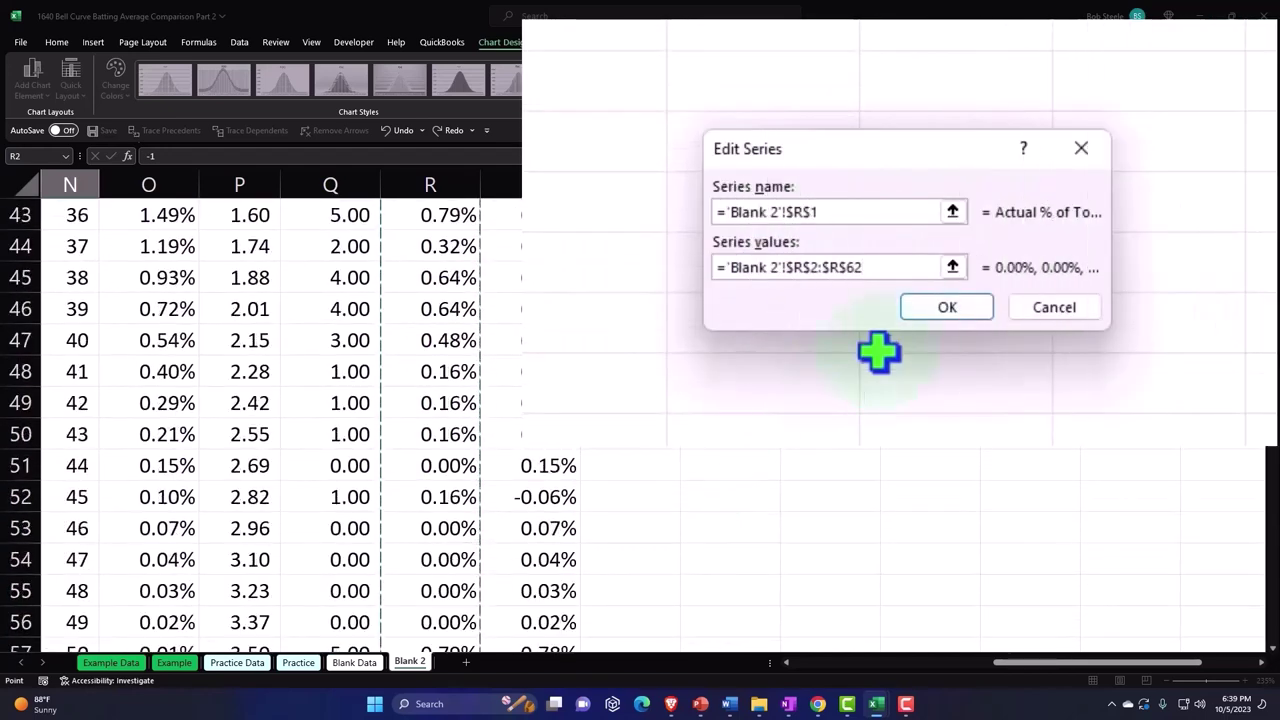
pyautogui.click(945, 307)
pyautogui.click(1106, 411)
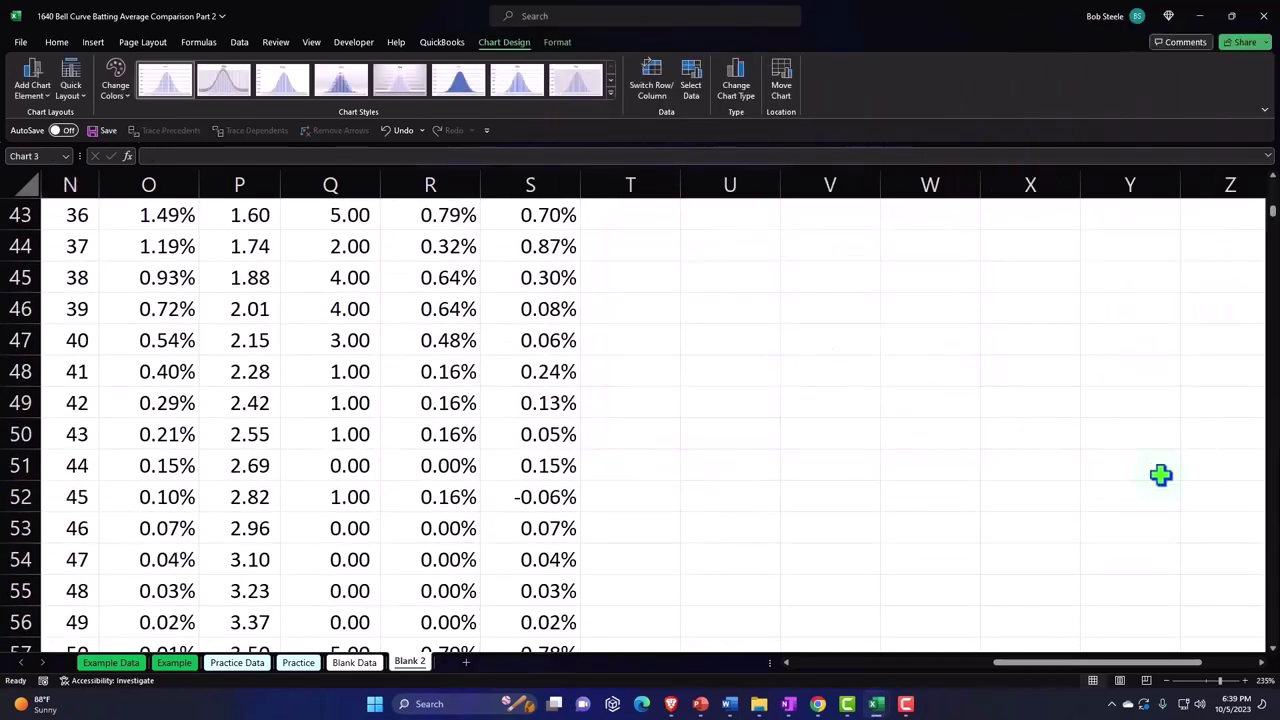
pyautogui.scroll(14, 1273, 213)
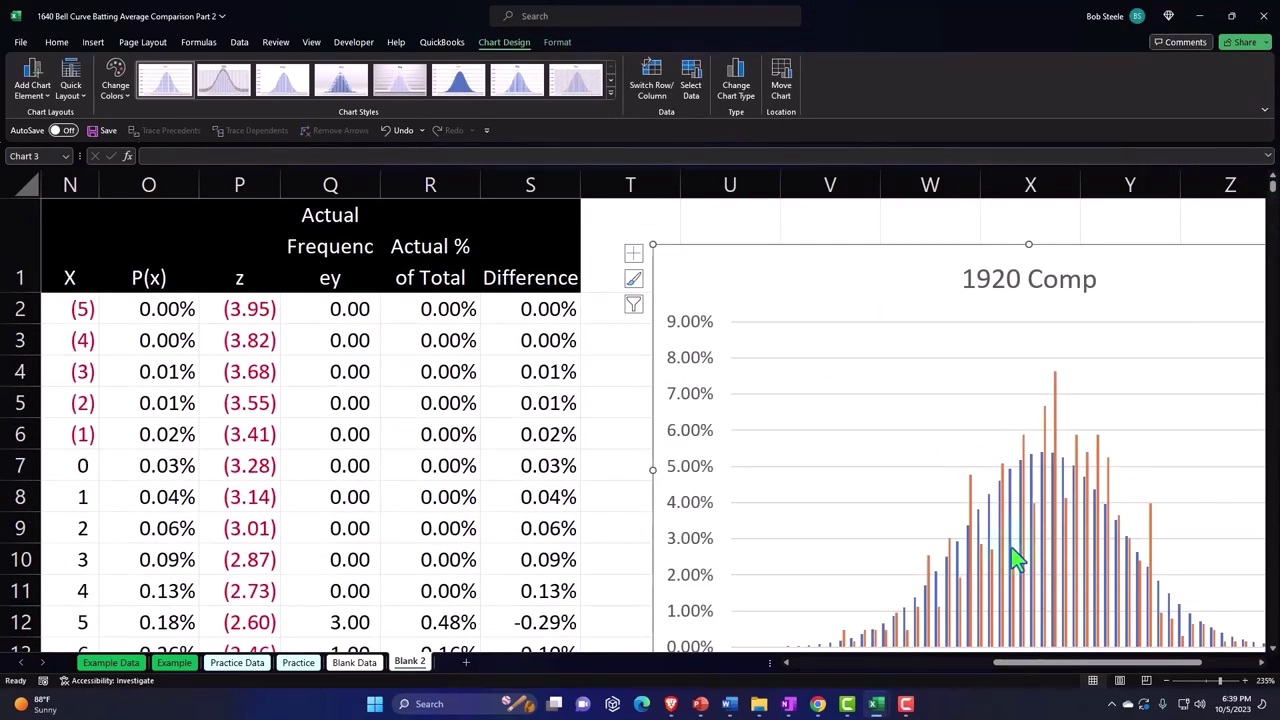
# - Turn on the legend for the 1920 Comp chart
pyautogui.moveTo(1045, 660); pyautogui.dragTo(1115, 642)
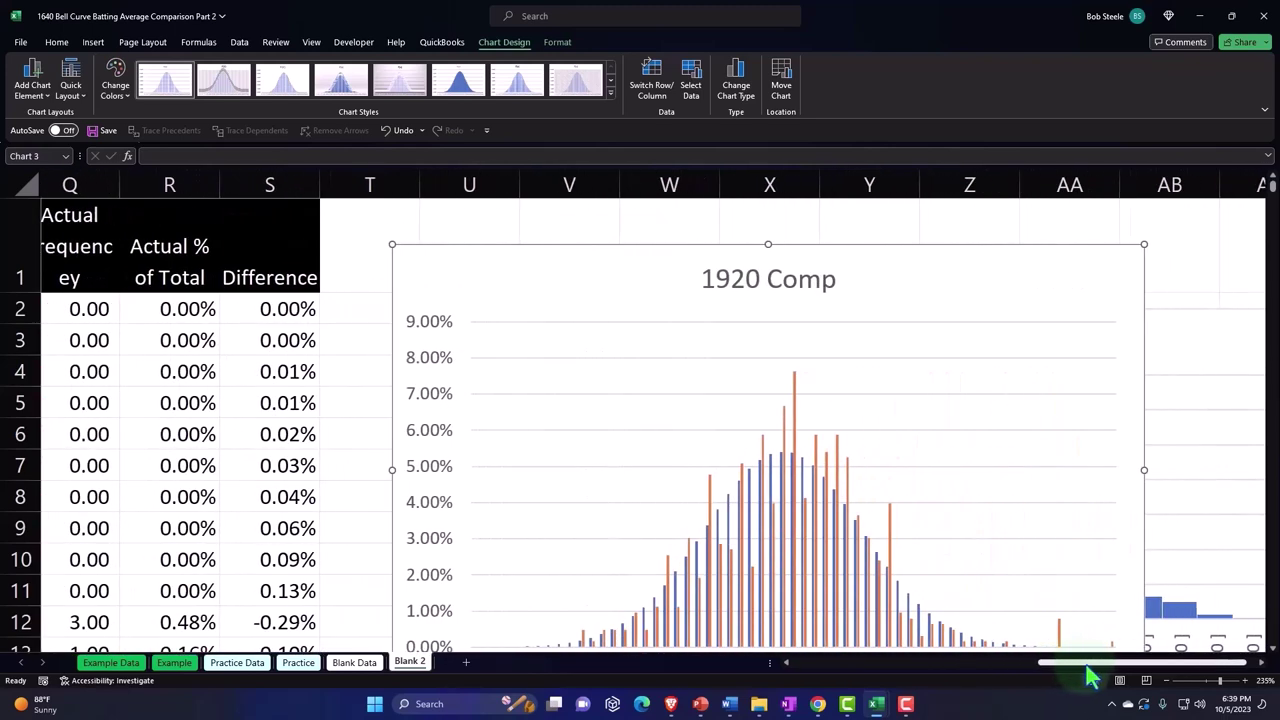
pyautogui.click(1112, 255)
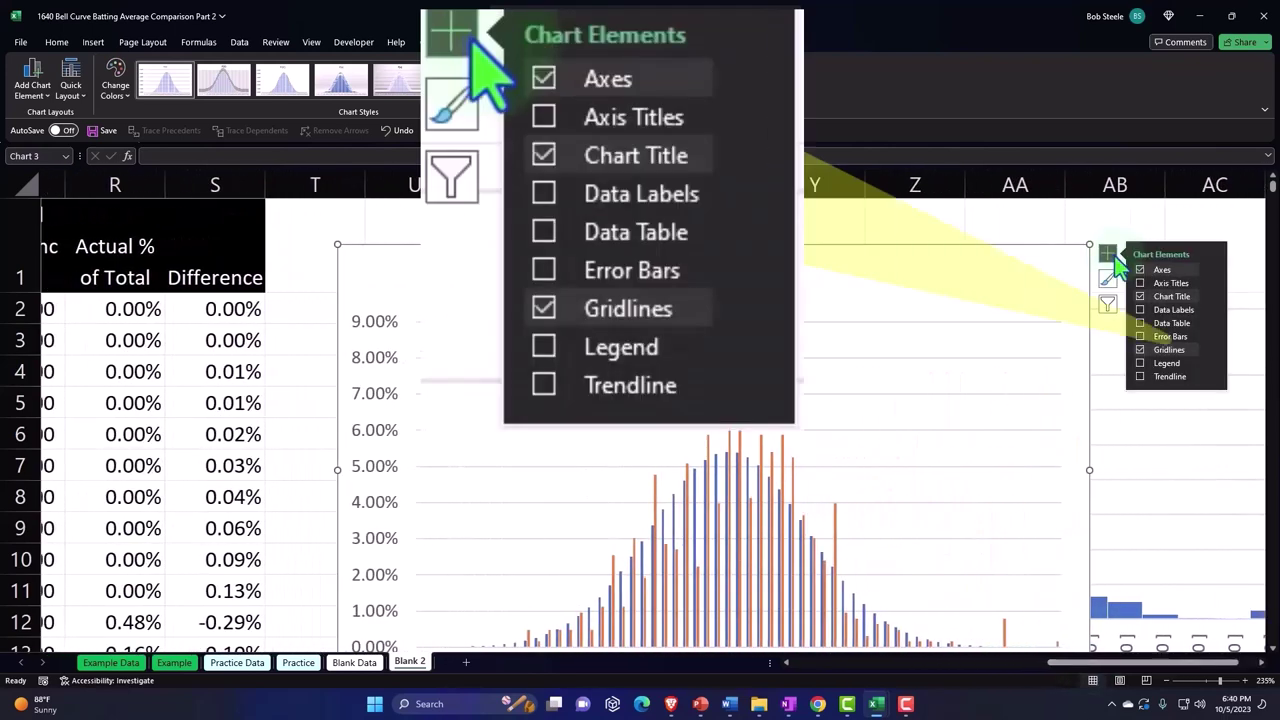
pyautogui.click(1140, 363)
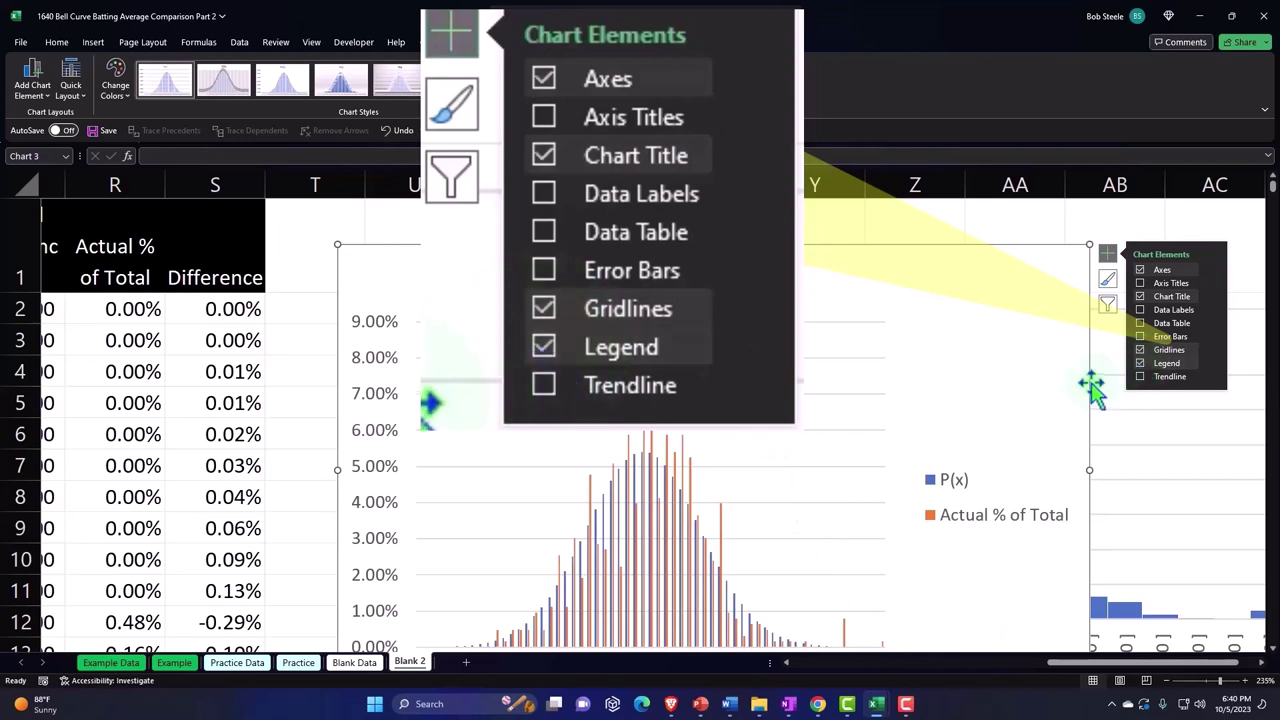
pyautogui.click(1027, 222)
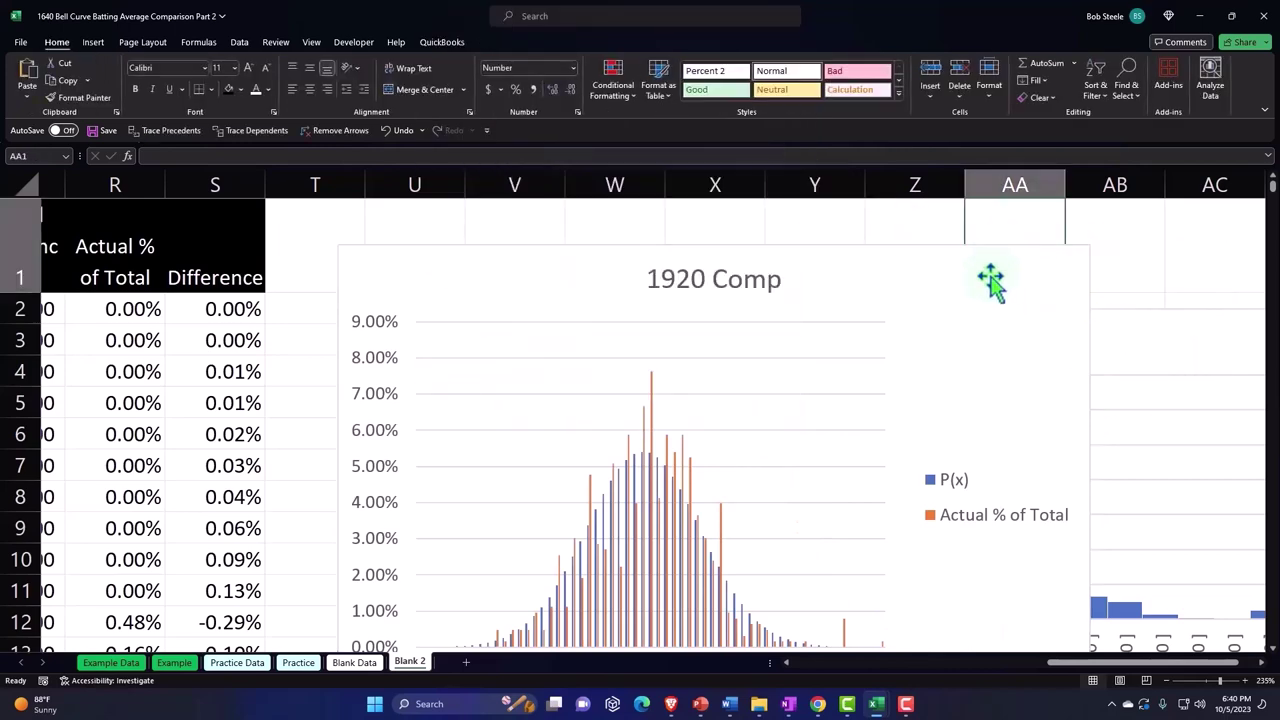
# - Enlarge the 1920 Comp chart and zoom the sheet out to show it whole
pyautogui.click(855, 240)
pyautogui.scroll(-1, 1025, 530)
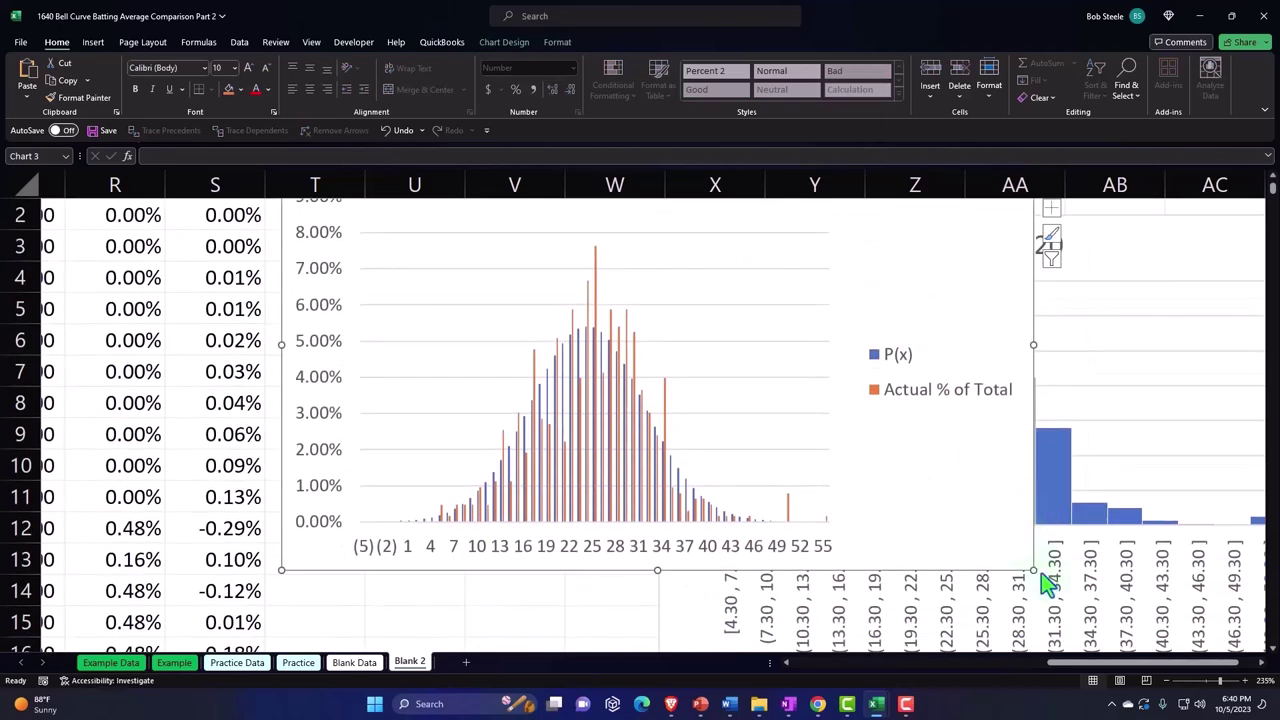
pyautogui.moveTo(1033, 569); pyautogui.dragTo(1100, 590)
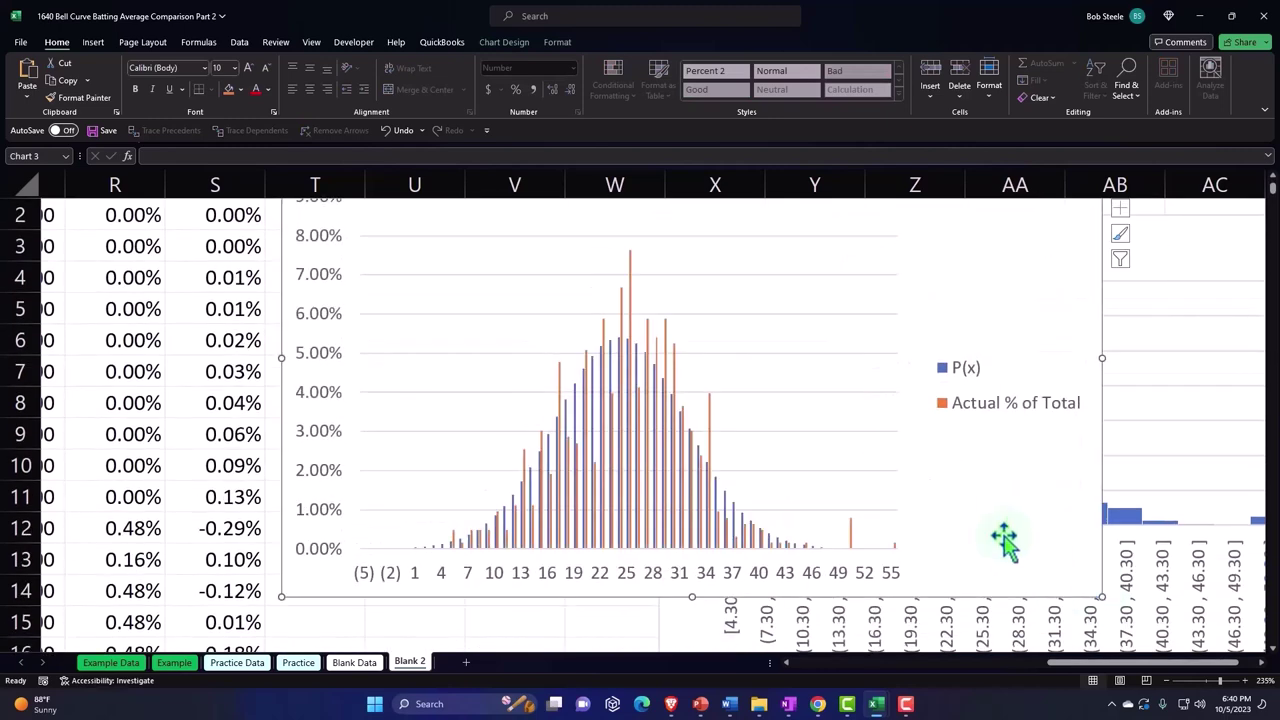
pyautogui.scroll(1, 1005, 540)
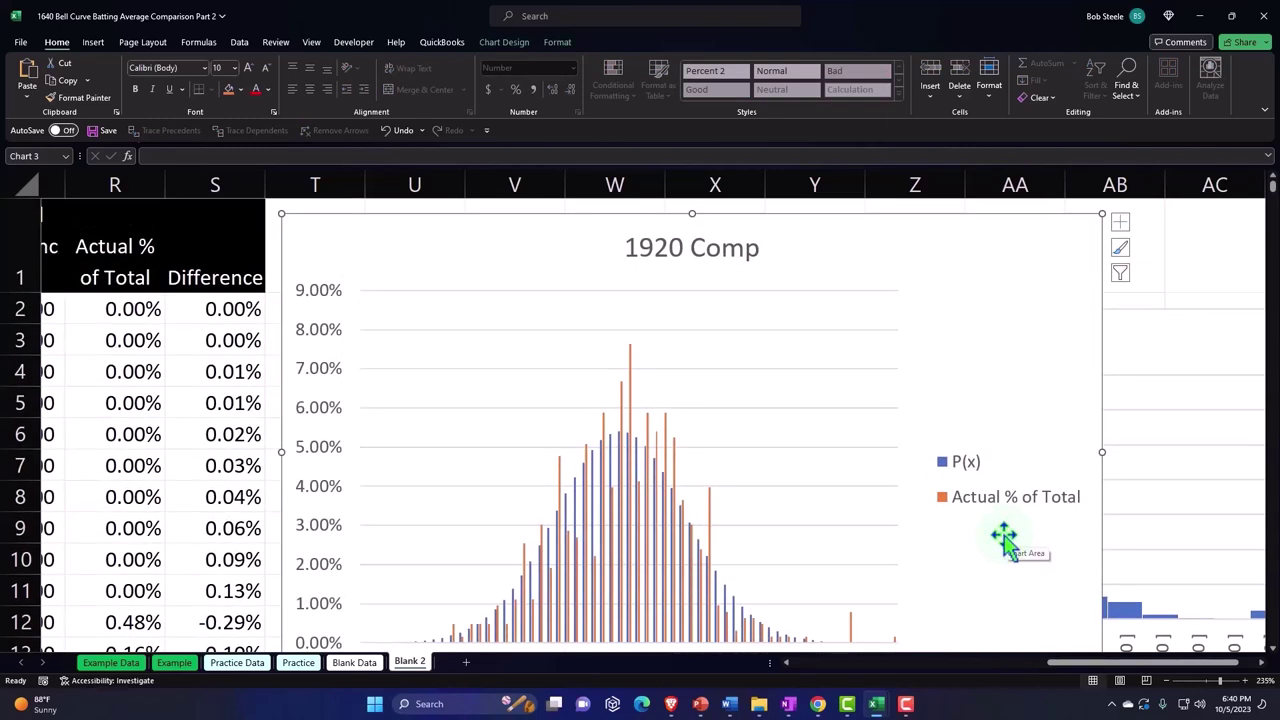
pyautogui.click(1178, 681)
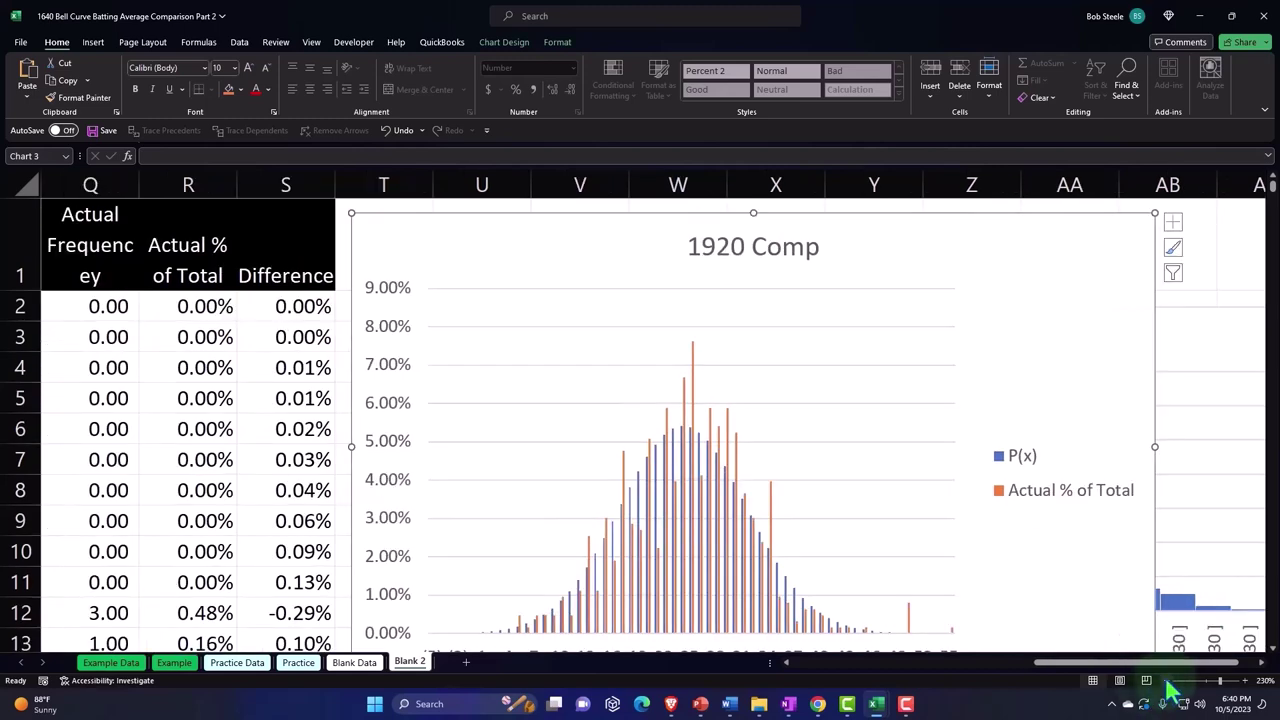
pyautogui.click(1172, 683)
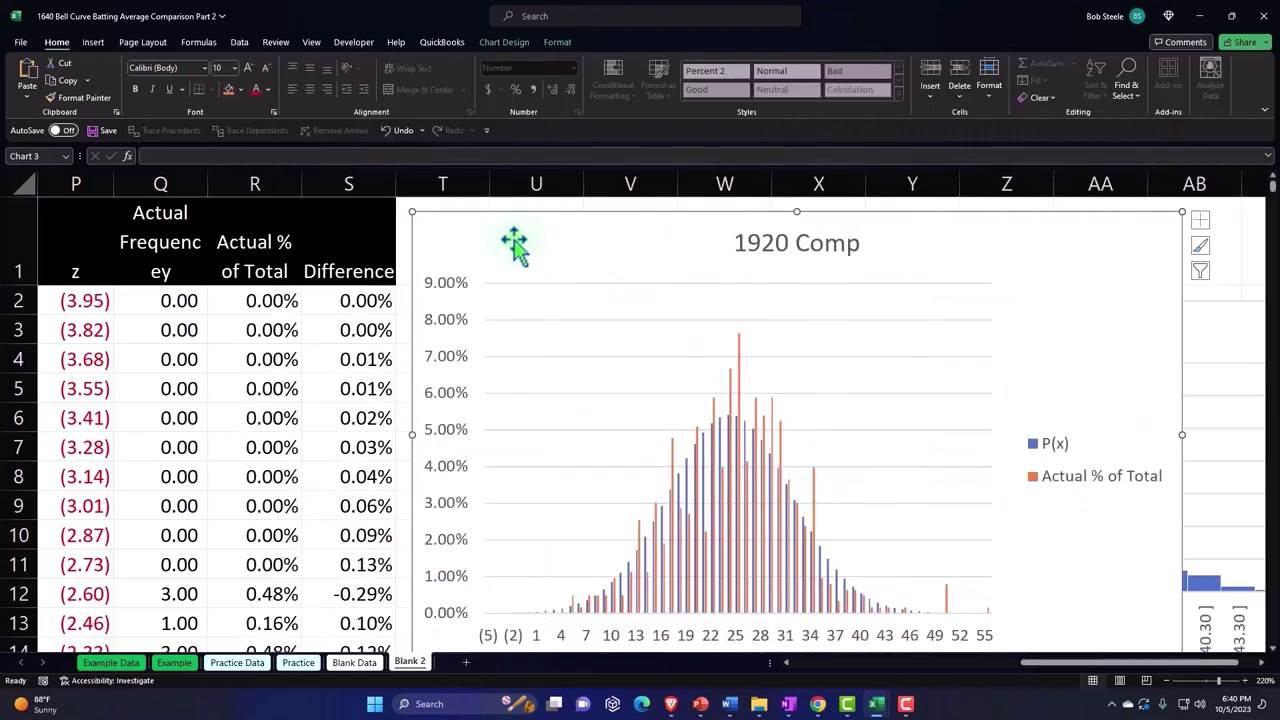
# - Drag the 1920 Comp chart down and right until it sits below the 1920 histogram
pyautogui.moveTo(514, 243); pyautogui.dragTo(736, 509)
pyautogui.scroll(-2, 680, 370)
pyautogui.moveTo(663, 343)
pyautogui.mouseDown()
pyautogui.moveTo(794, 543)
pyautogui.moveTo(810, 596)
pyautogui.mouseUp()
pyautogui.scroll(-3, 860, 400)
pyautogui.moveTo(840, 349); pyautogui.dragTo(878, 580)
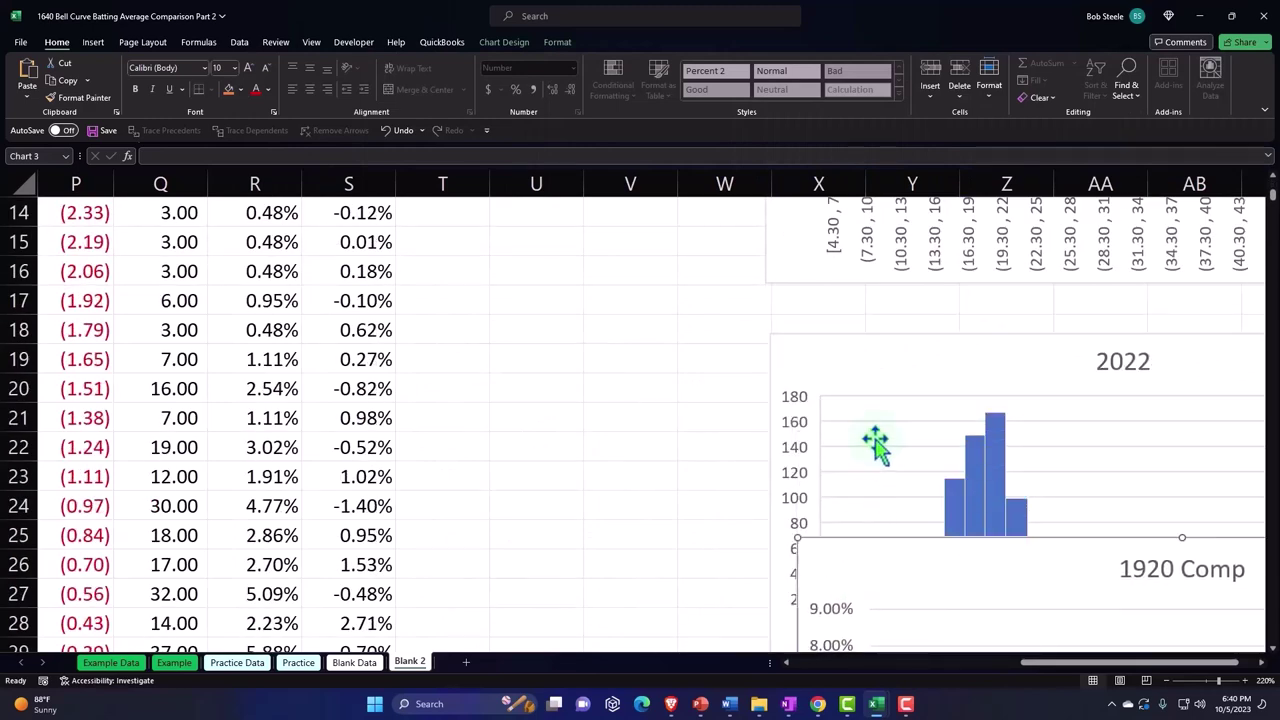
pyautogui.scroll(-3, 877, 420)
pyautogui.moveTo(869, 314); pyautogui.dragTo(849, 530)
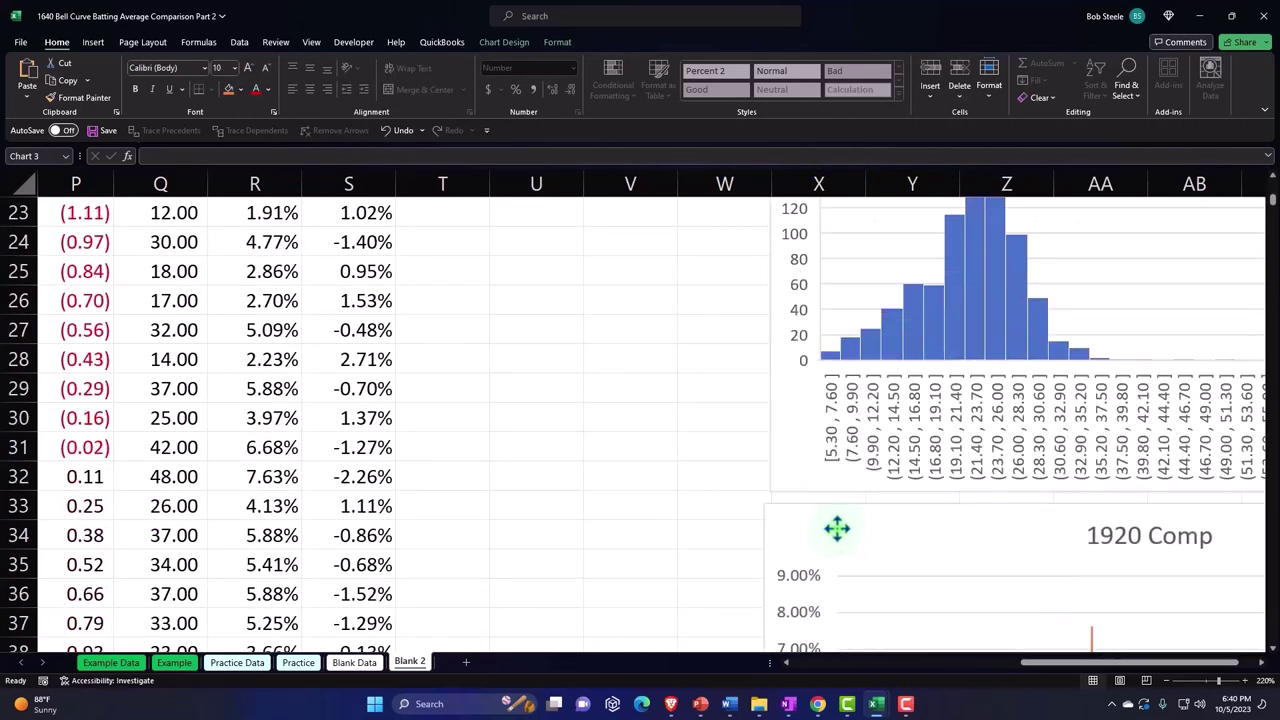
# - Select the table header cells N1:S1, from X to Difference, and bring up their context menu
pyautogui.click(542, 488)
pyautogui.scroll(4, 542, 488)
pyautogui.scroll(3, 542, 488)
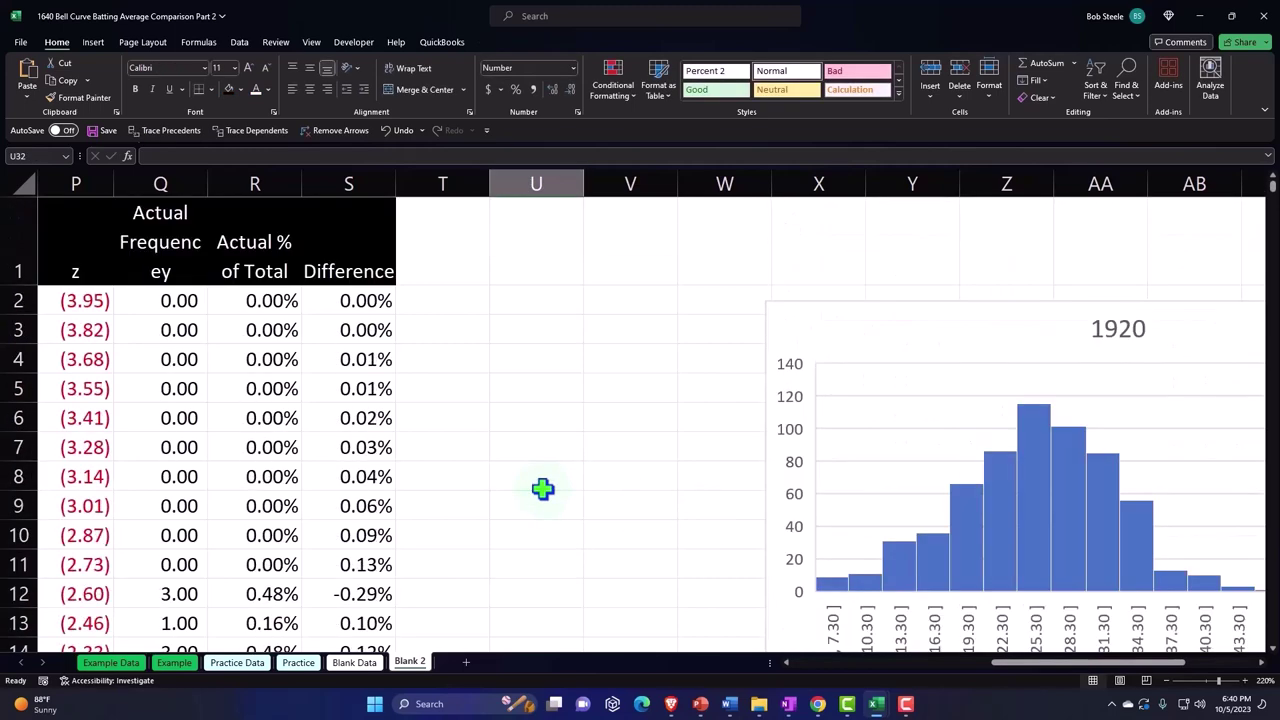
pyautogui.hscroll(-2, 790, 675)
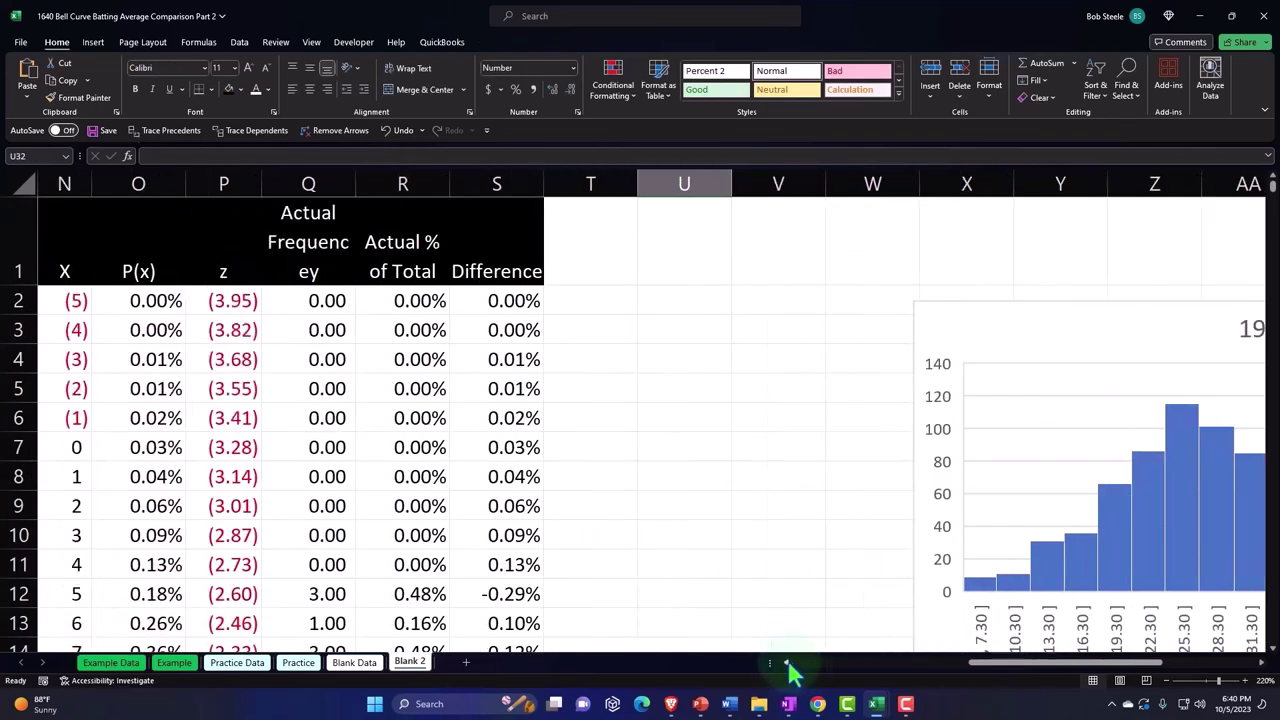
pyautogui.hscroll(-2, 793, 677)
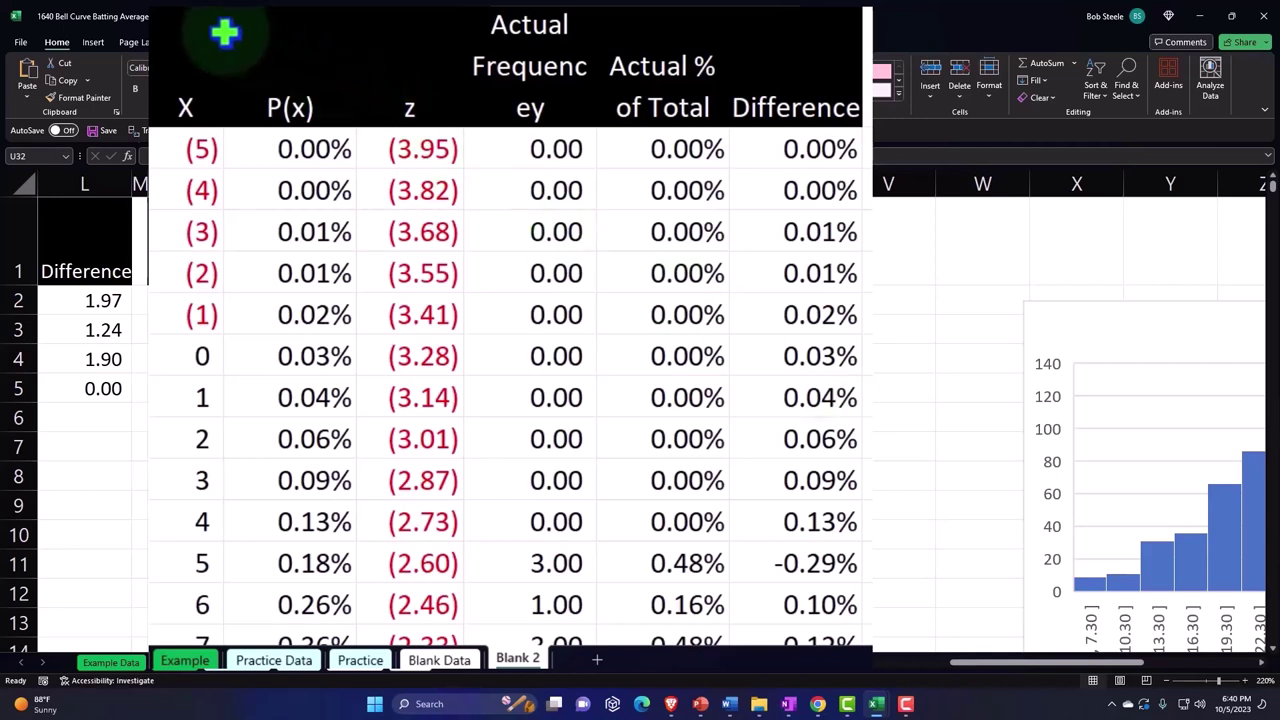
pyautogui.moveTo(184, 18); pyautogui.dragTo(802, 41)
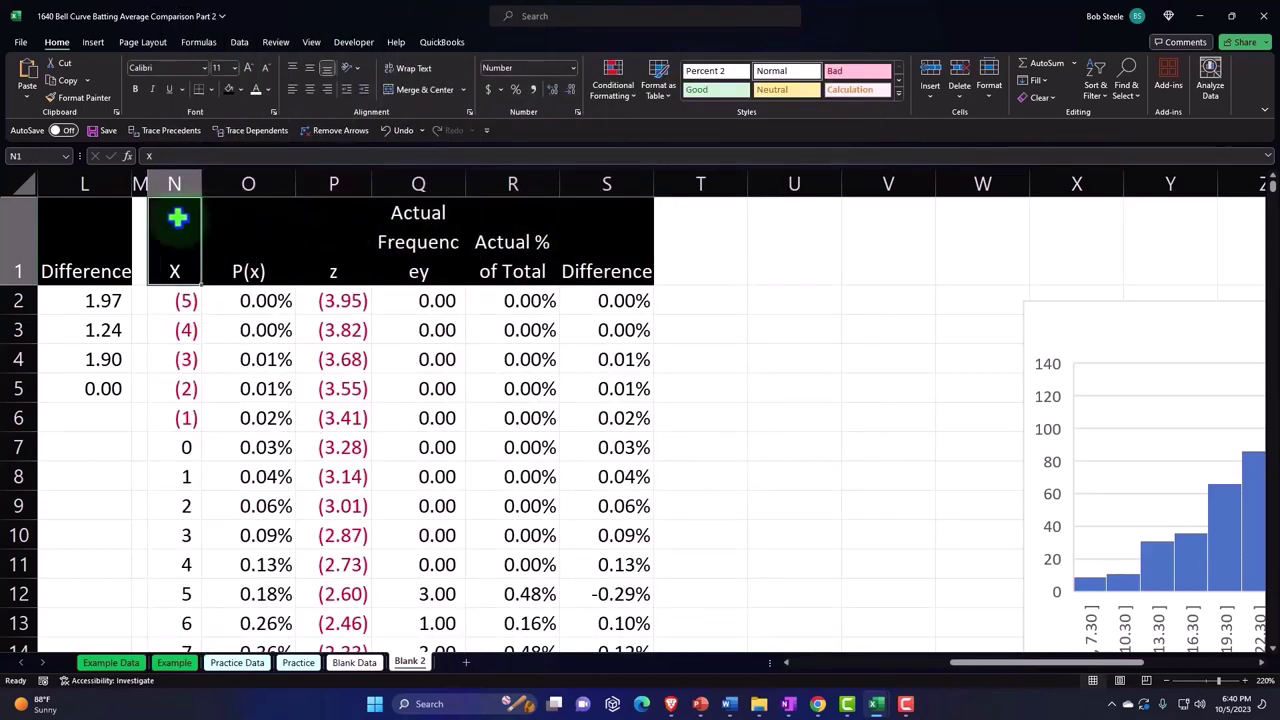
pyautogui.moveTo(177, 214); pyautogui.dragTo(586, 237)
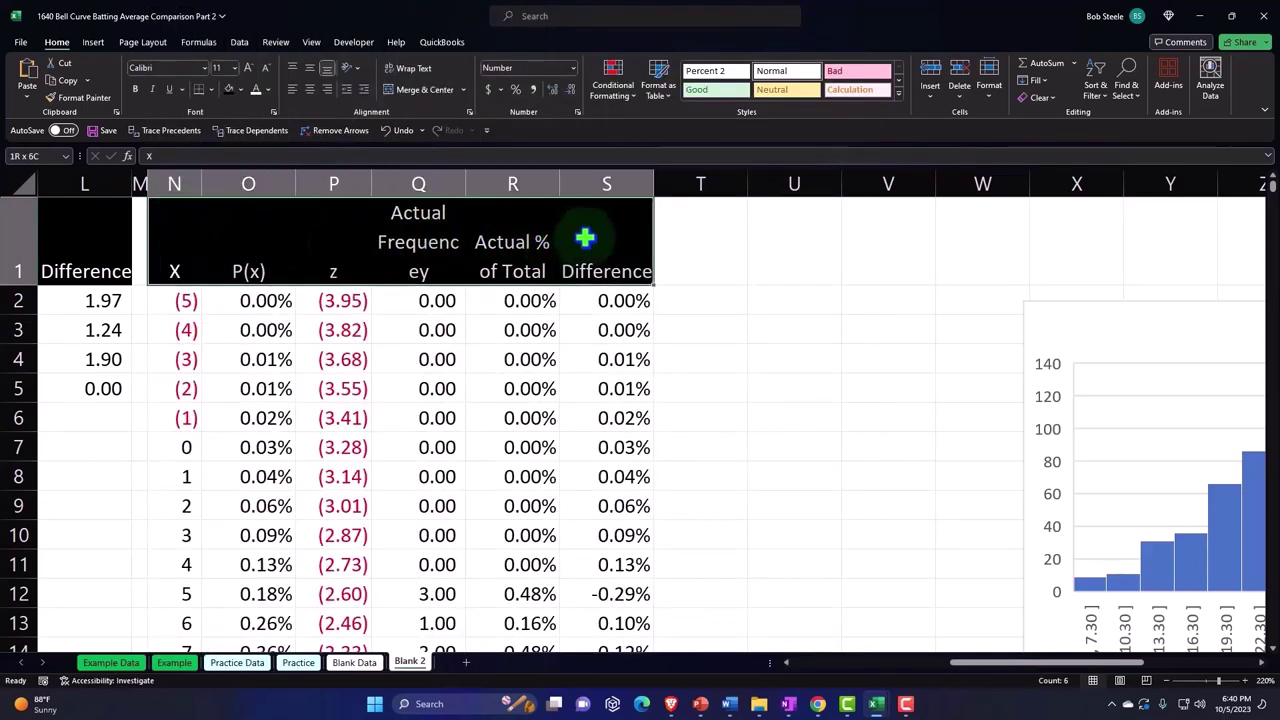
pyautogui.rightClick(245, 238)
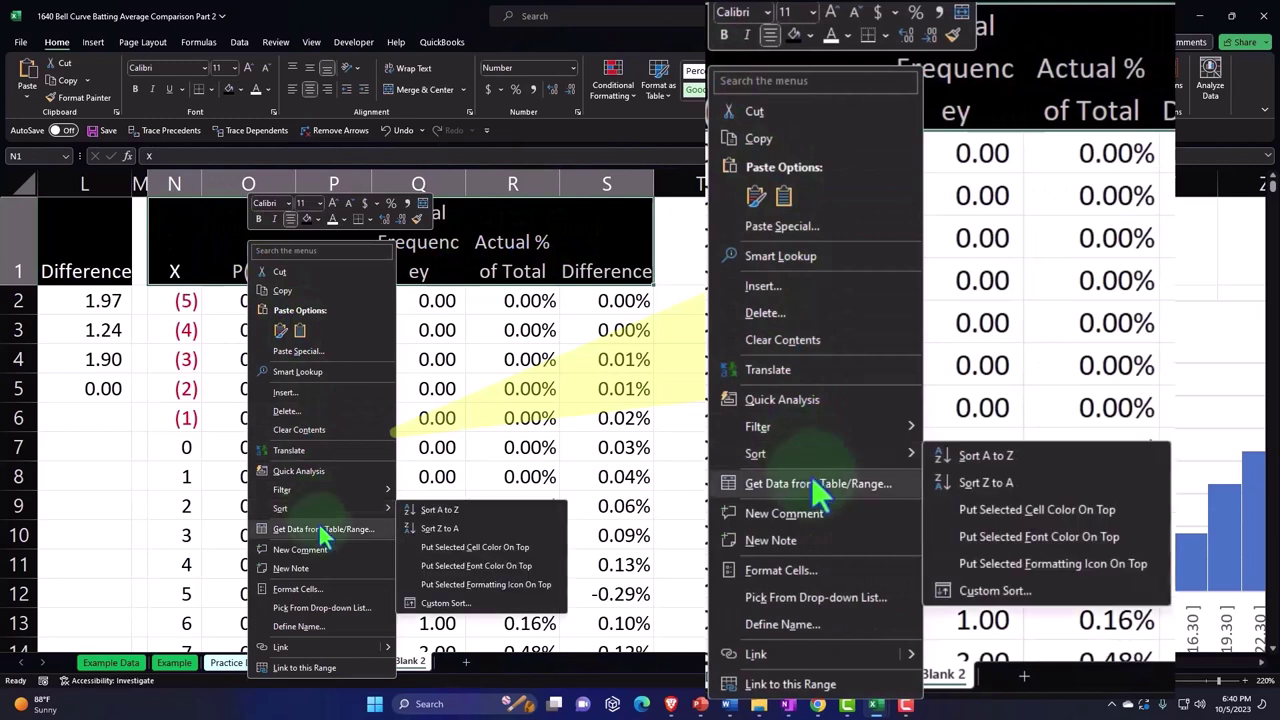
# - Insert blank cells above the headers, shifting the existing cells down
pyautogui.click(285, 392)
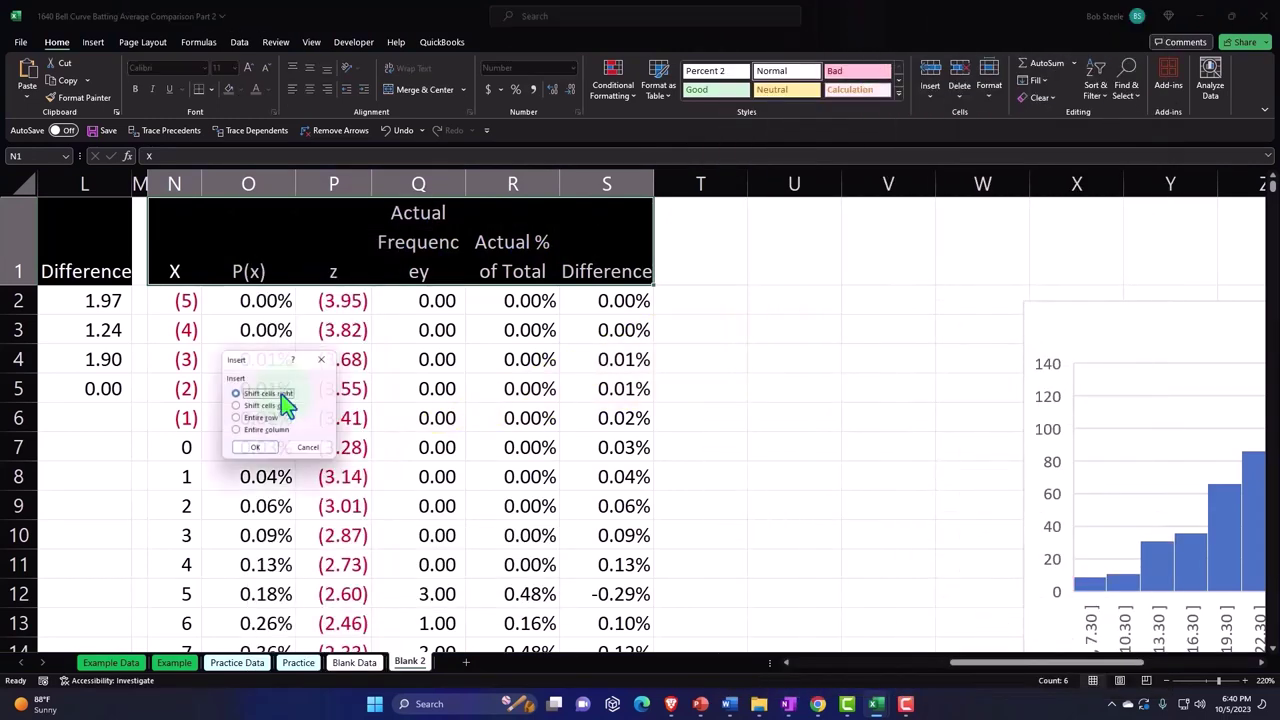
pyautogui.click(490, 310)
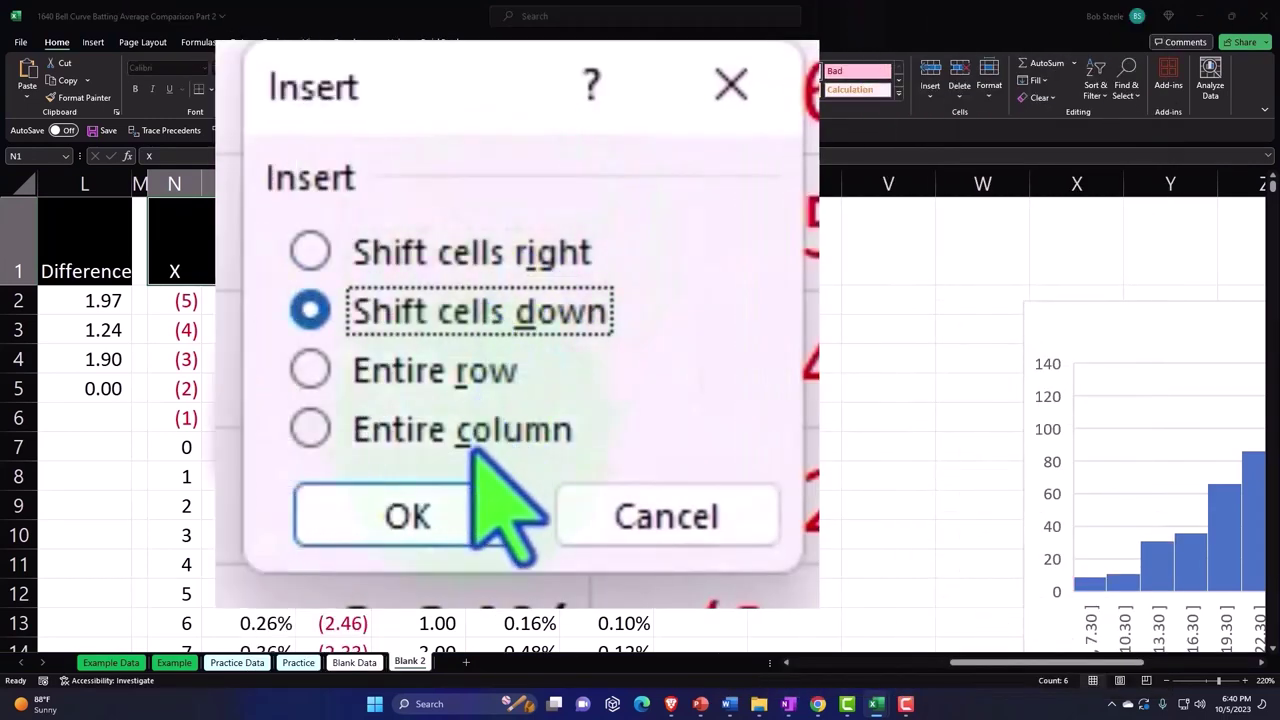
pyautogui.click(406, 516)
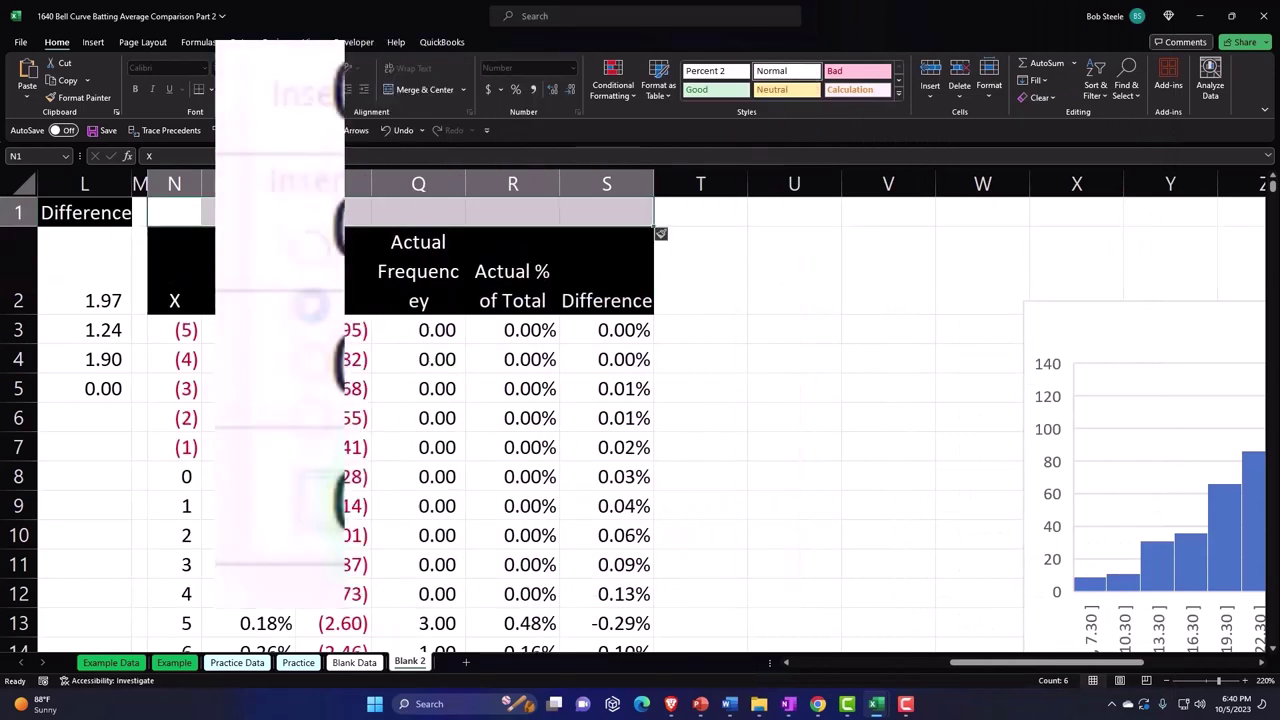
# - Enter 1920 in N1, format it as General, and select N1:O1
pyautogui.click(185, 212)
pyautogui.write('1920')
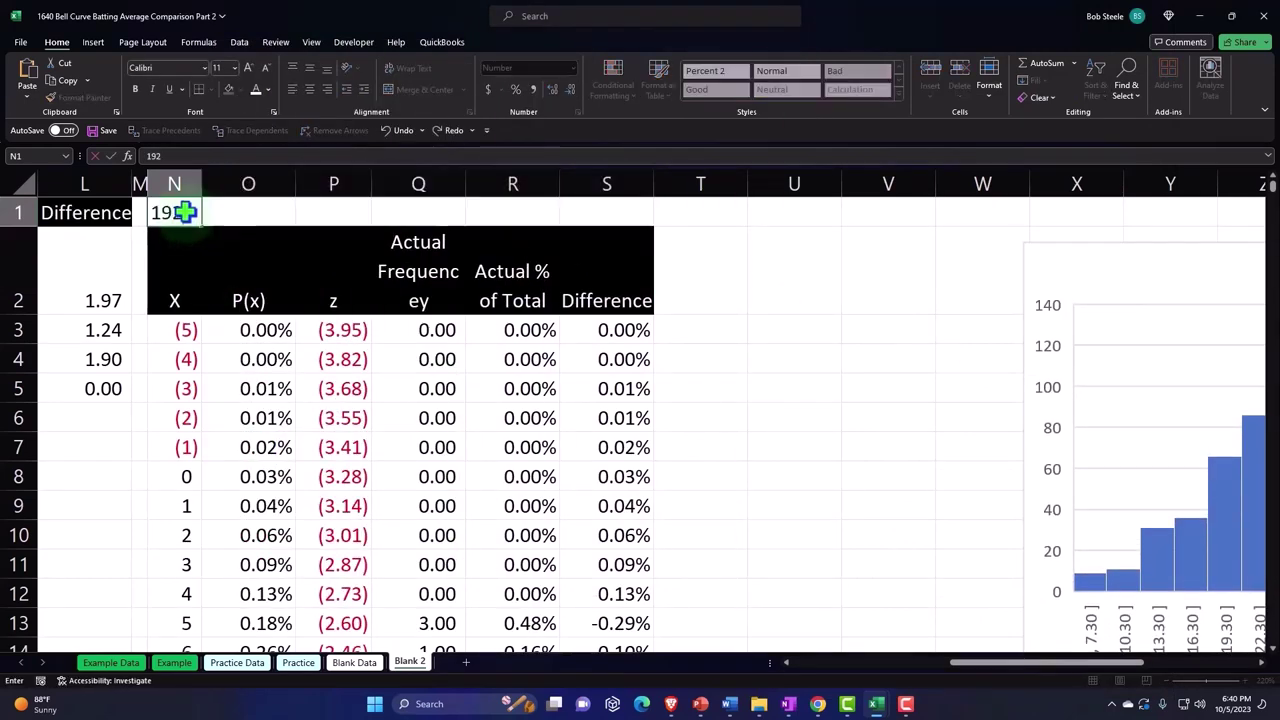
pyautogui.press('Return')
pyautogui.click(185, 212)
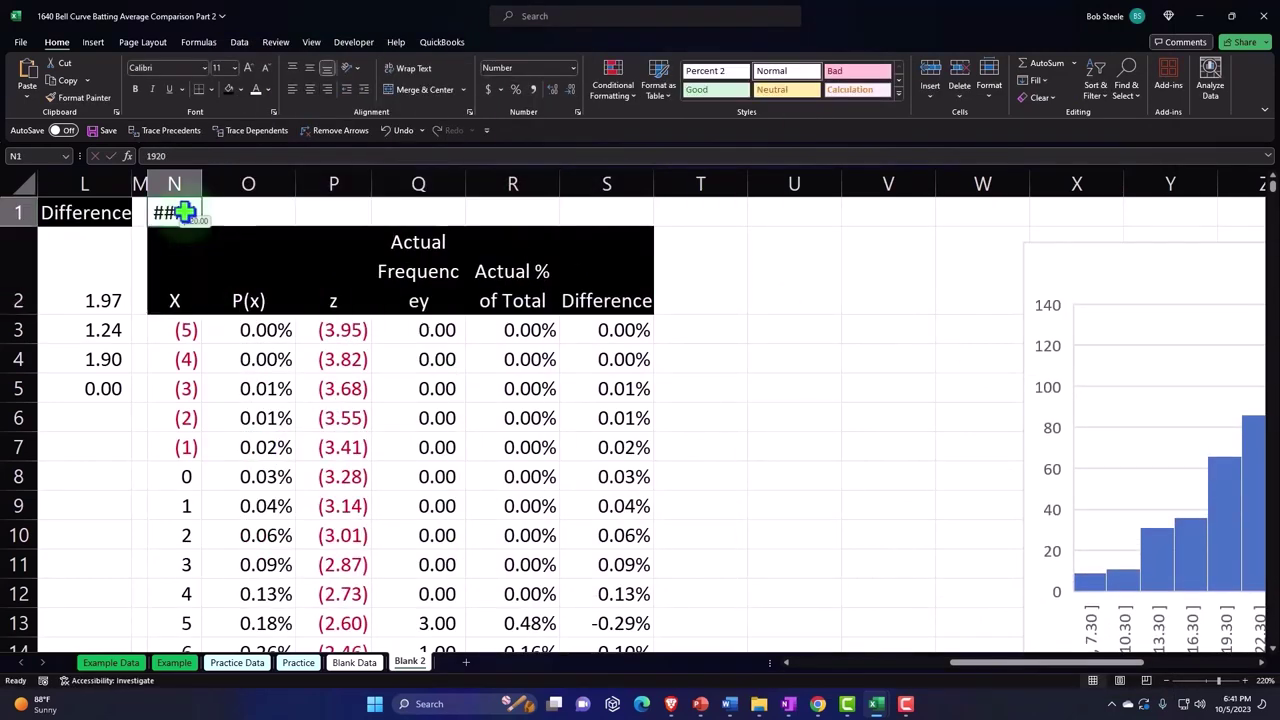
pyautogui.click(573, 68)
pyautogui.click(560, 91)
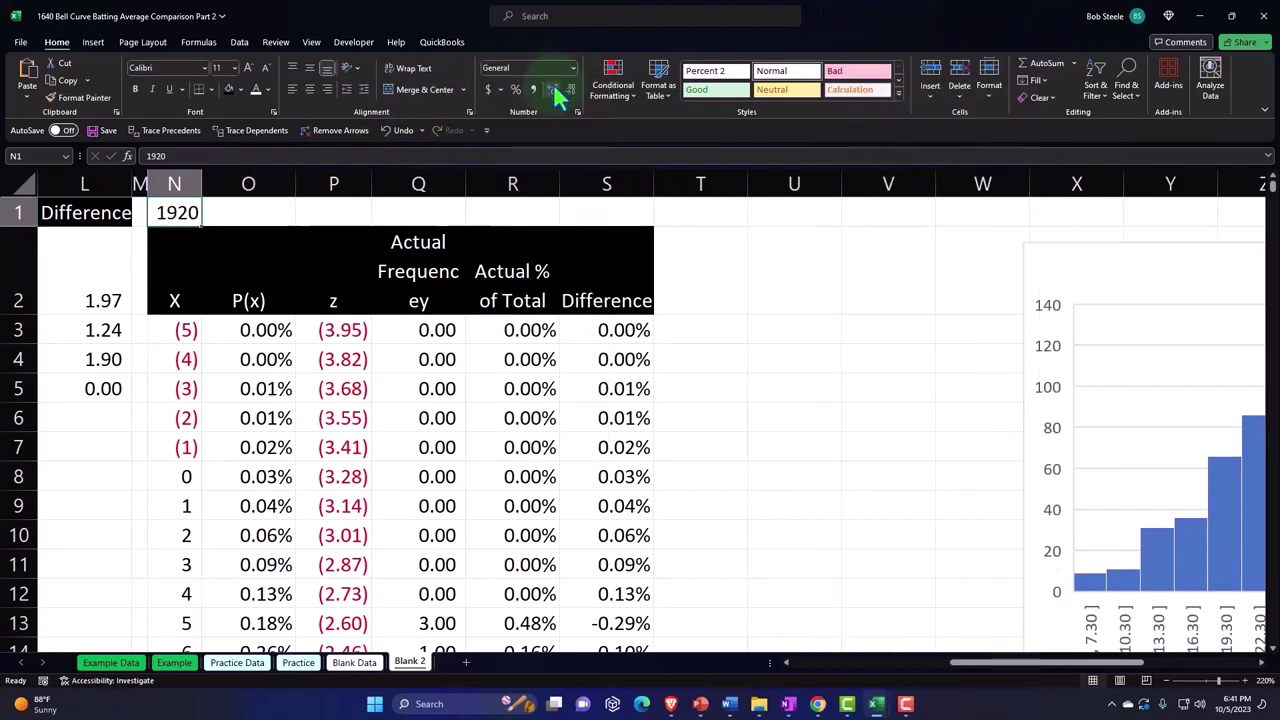
pyautogui.moveTo(186, 211); pyautogui.dragTo(338, 210)
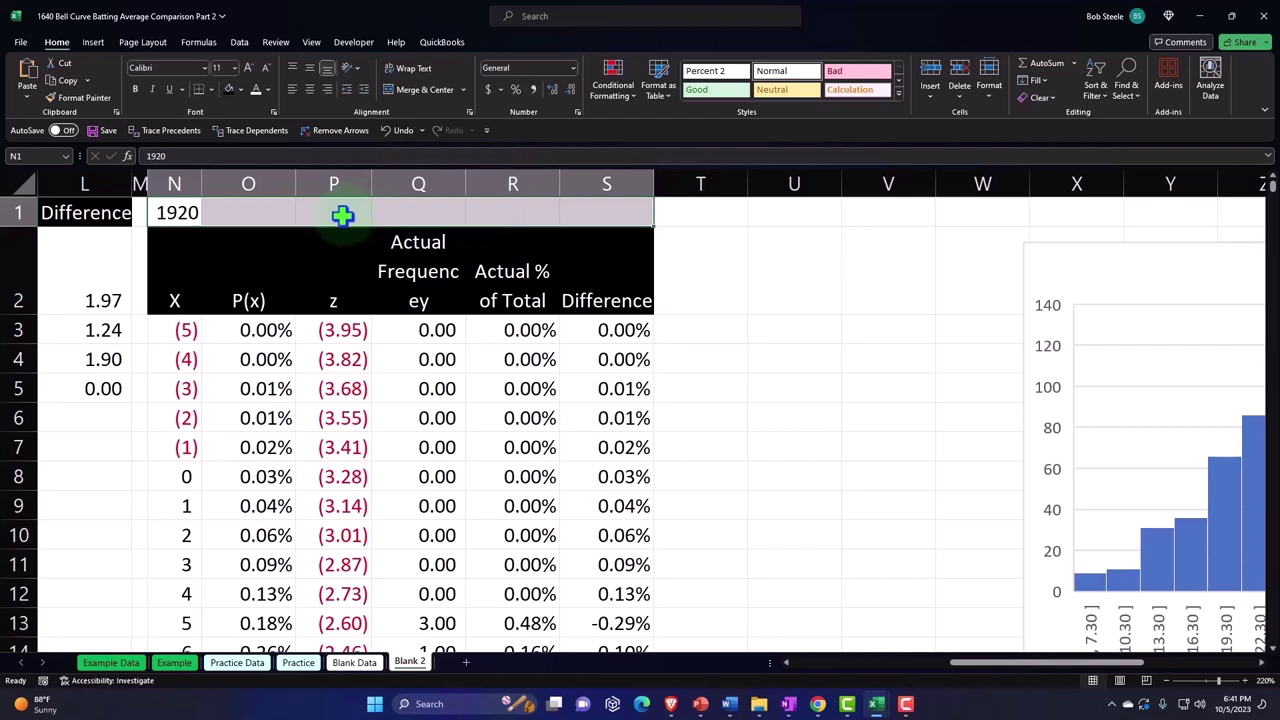
# - Set the selected title cells' horizontal alignment to Center Across Selection
pyautogui.rightClick(342, 215)
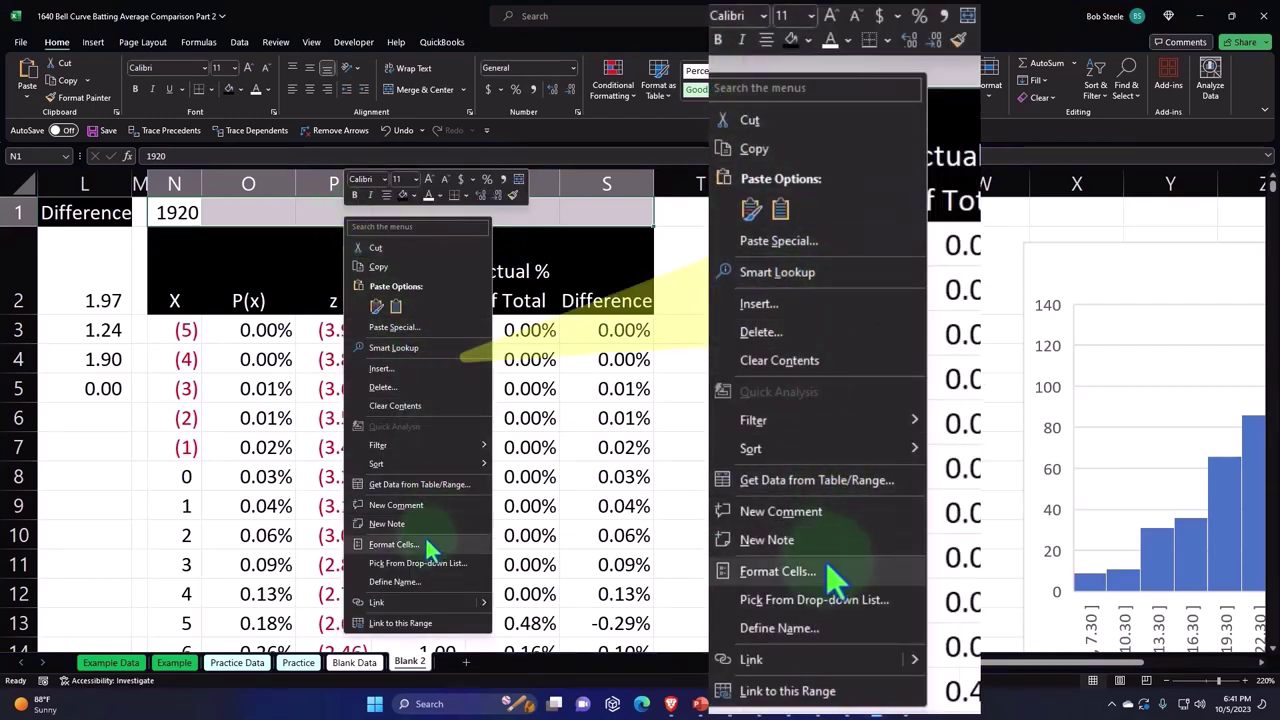
pyautogui.click(428, 543)
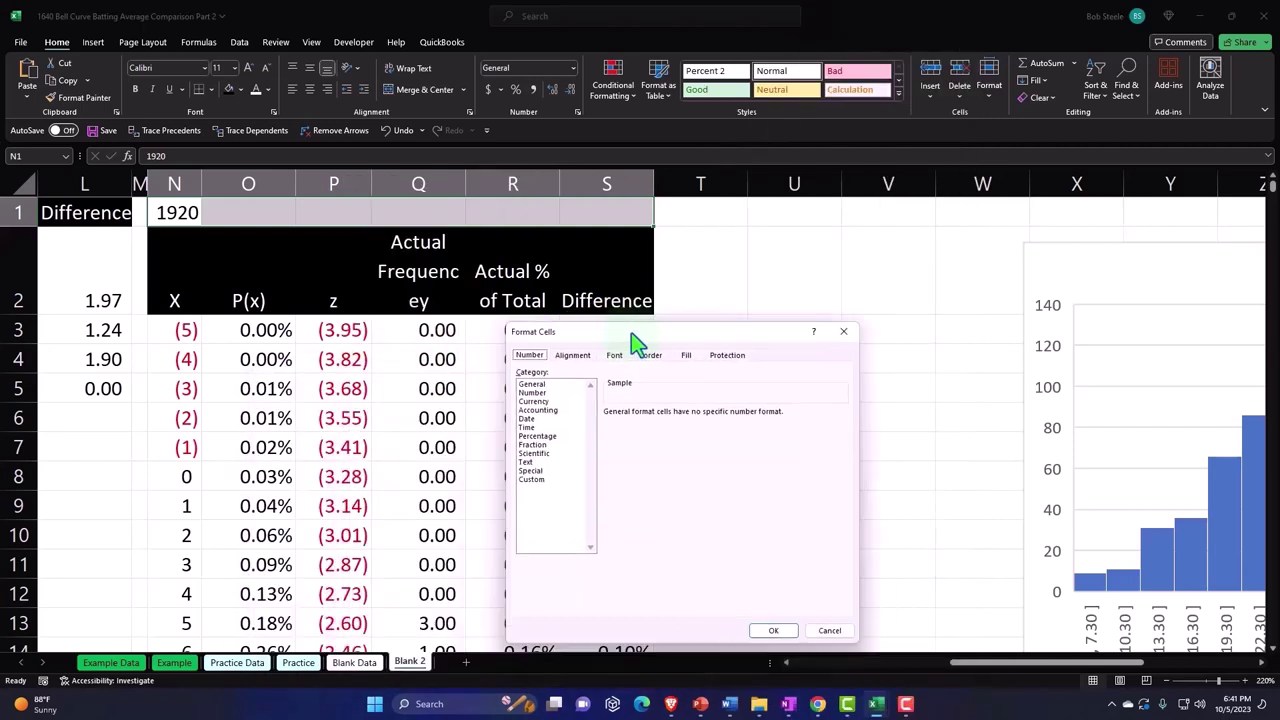
pyautogui.moveTo(378, 372); pyautogui.dragTo(846, 238)
pyautogui.click(820, 95)
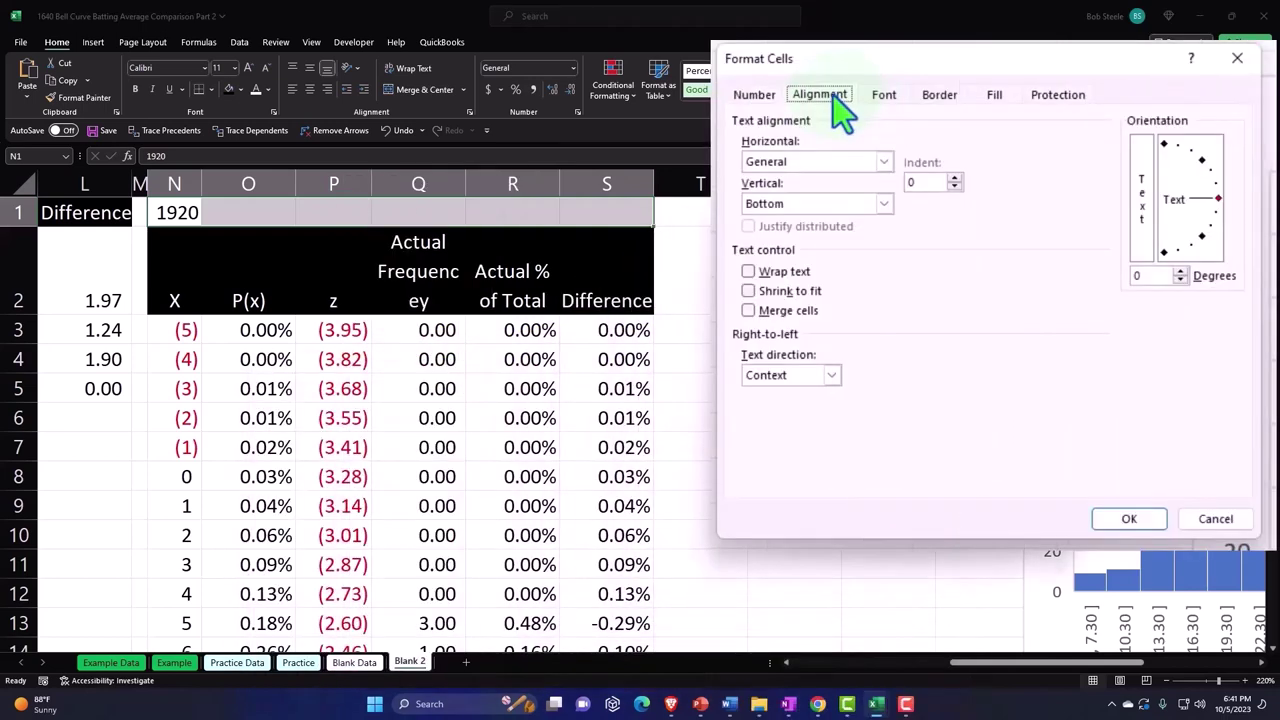
pyautogui.click(884, 162)
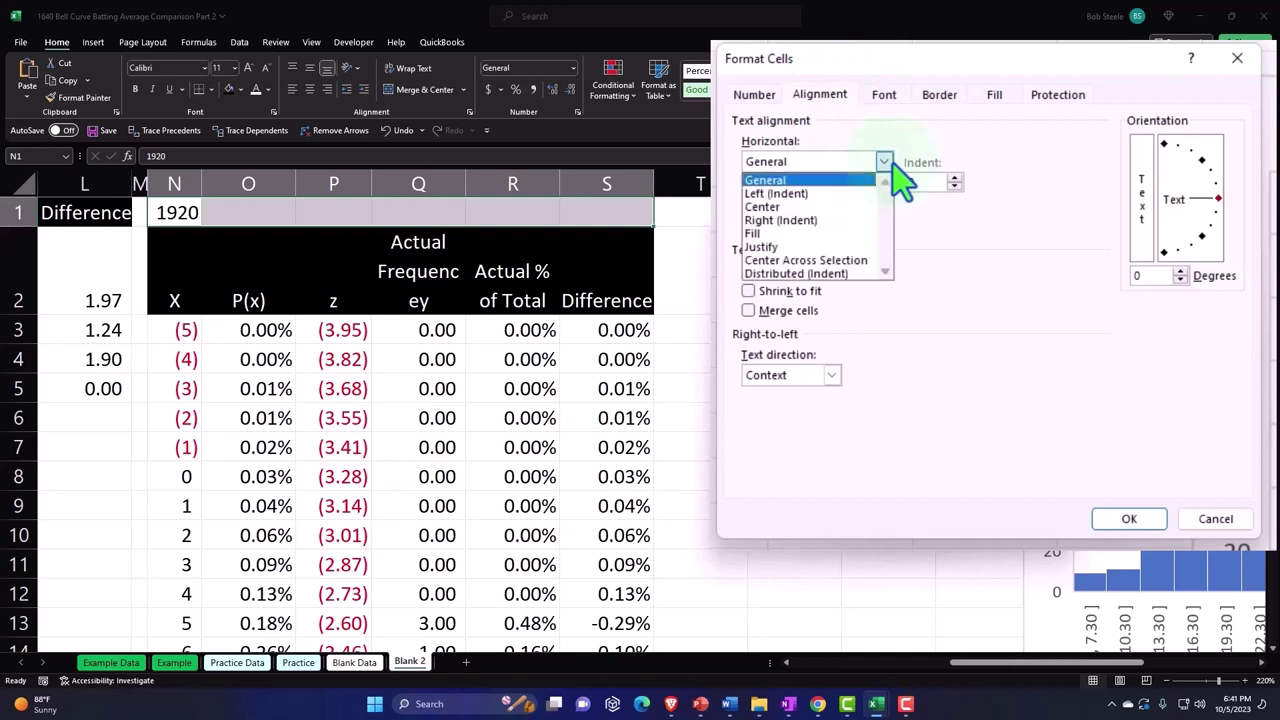
pyautogui.click(860, 260)
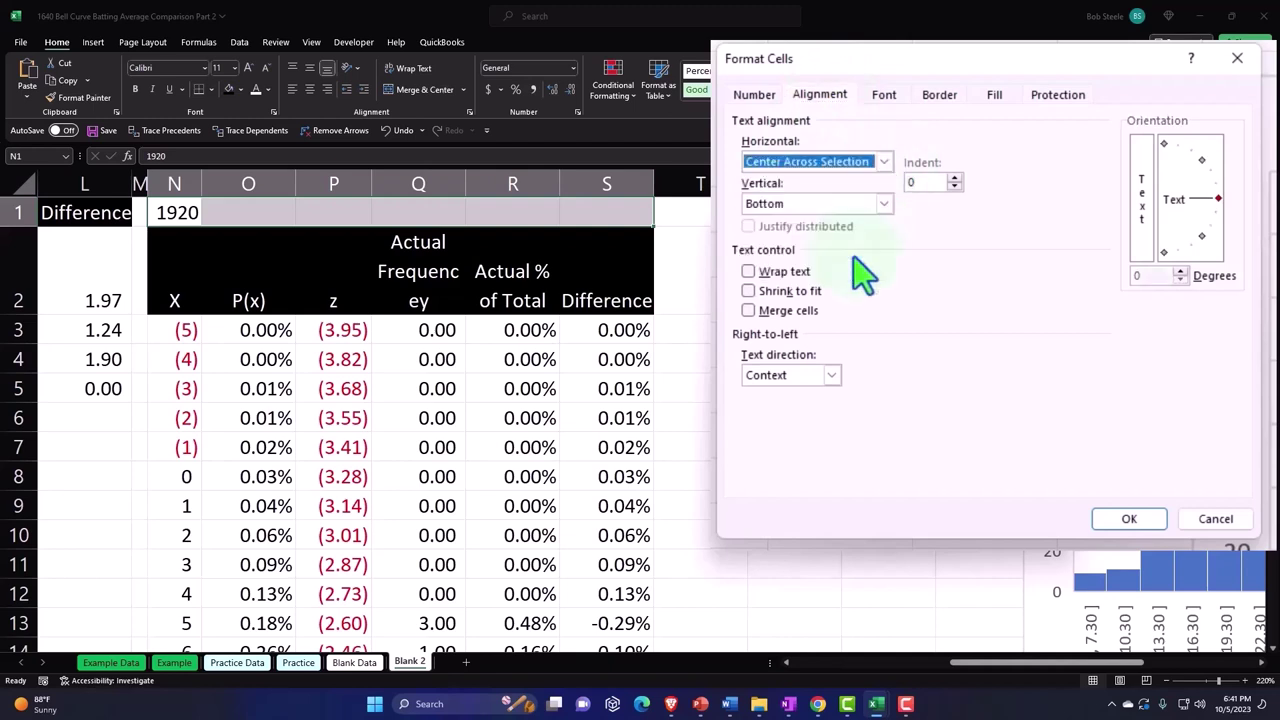
pyautogui.click(1110, 528)
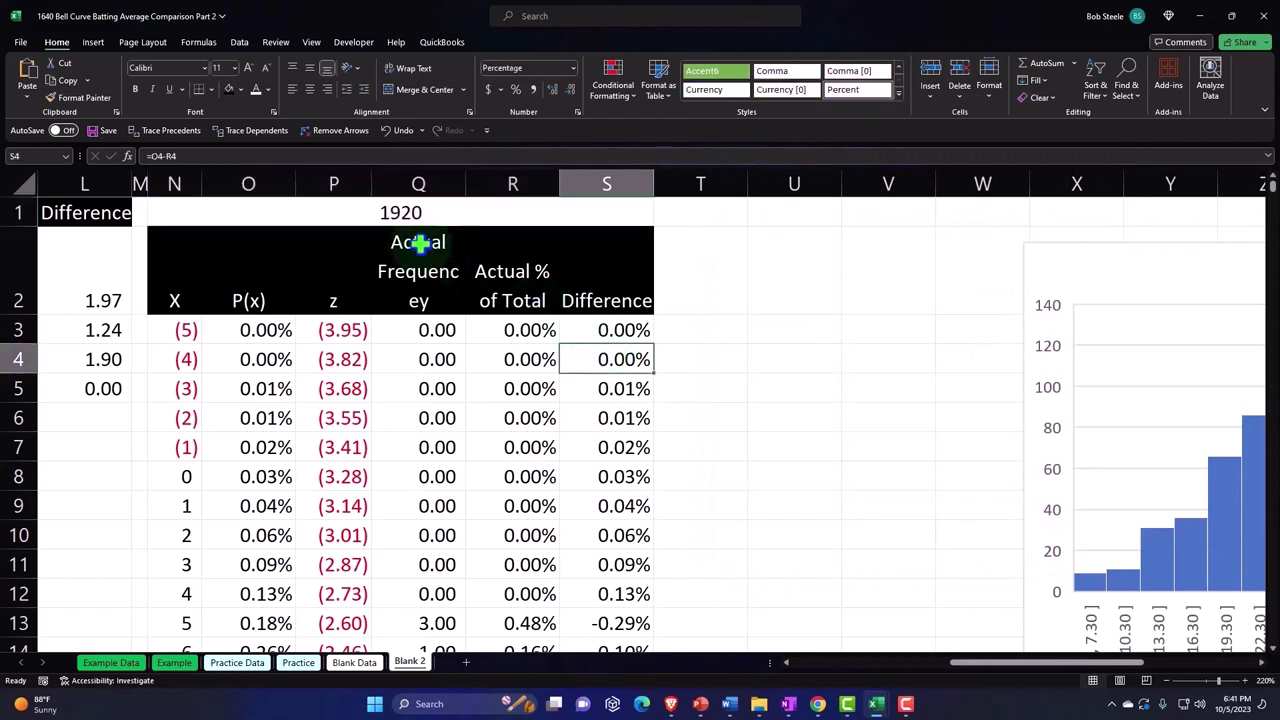
# - Give the N1:S1 title row a dark navy fill and white font
pyautogui.moveTo(210, 212); pyautogui.dragTo(430, 210)
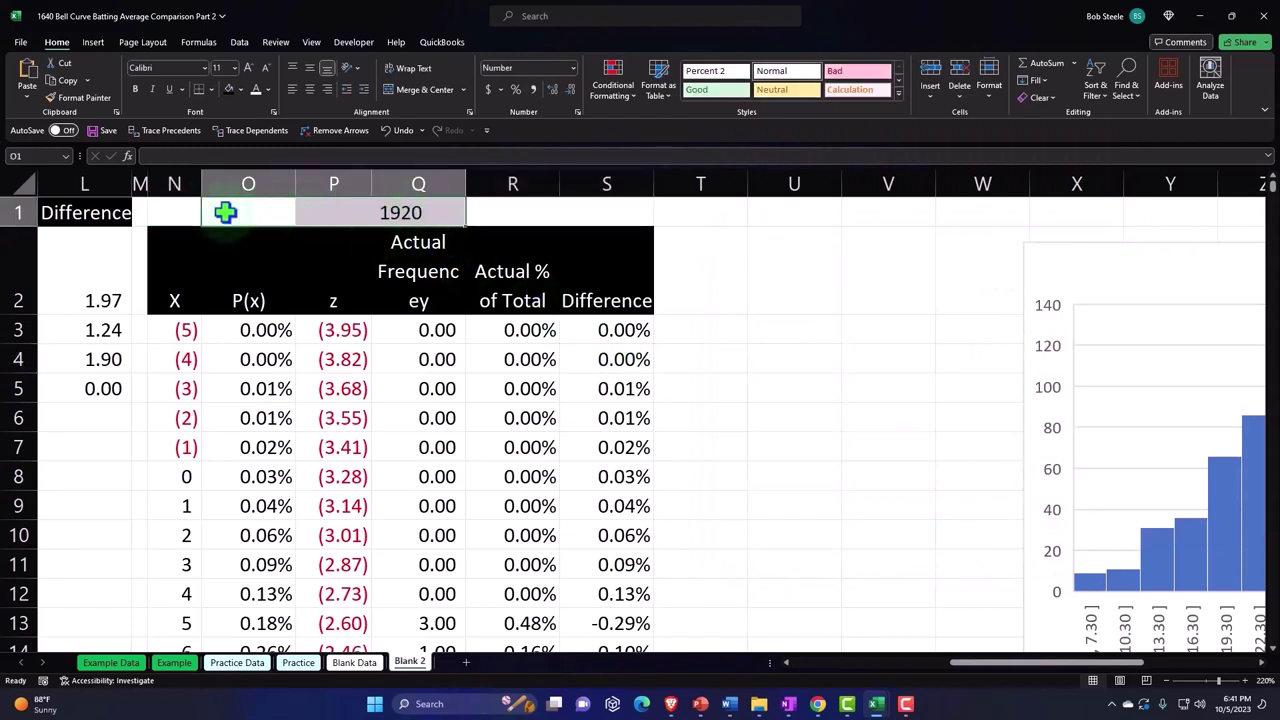
pyautogui.moveTo(175, 212); pyautogui.dragTo(616, 218)
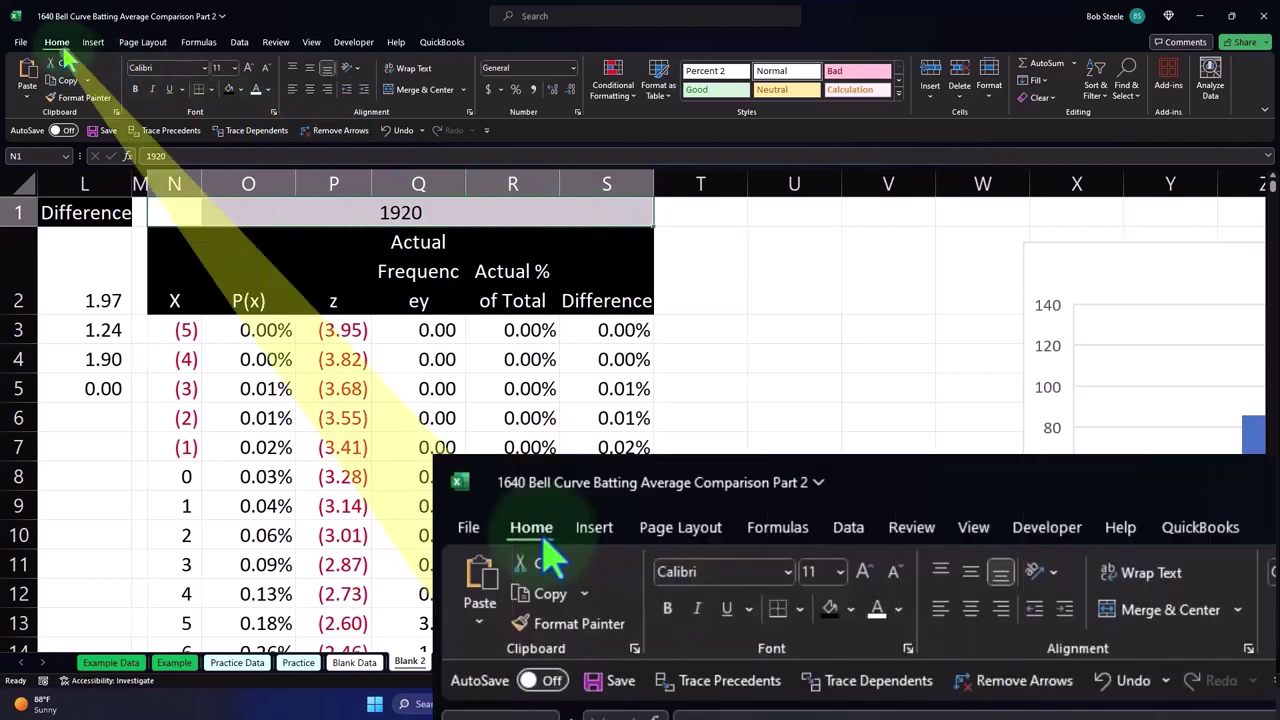
pyautogui.click(238, 89)
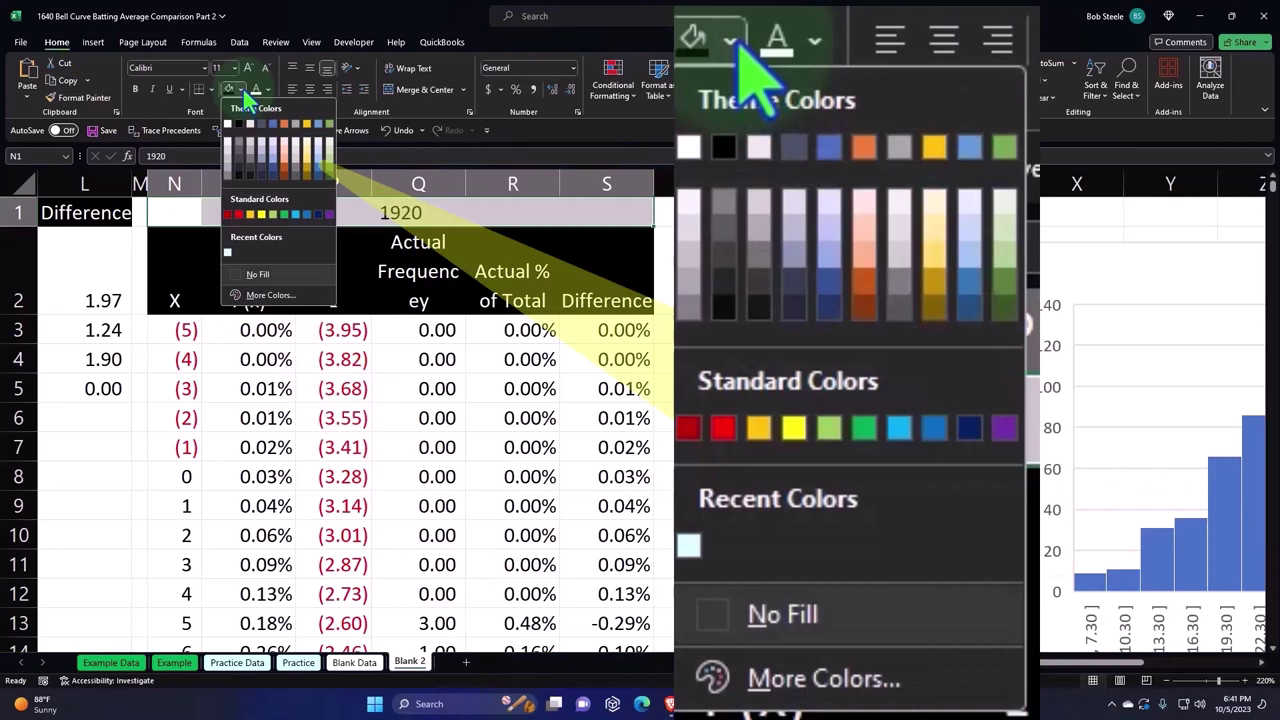
pyautogui.click(311, 212)
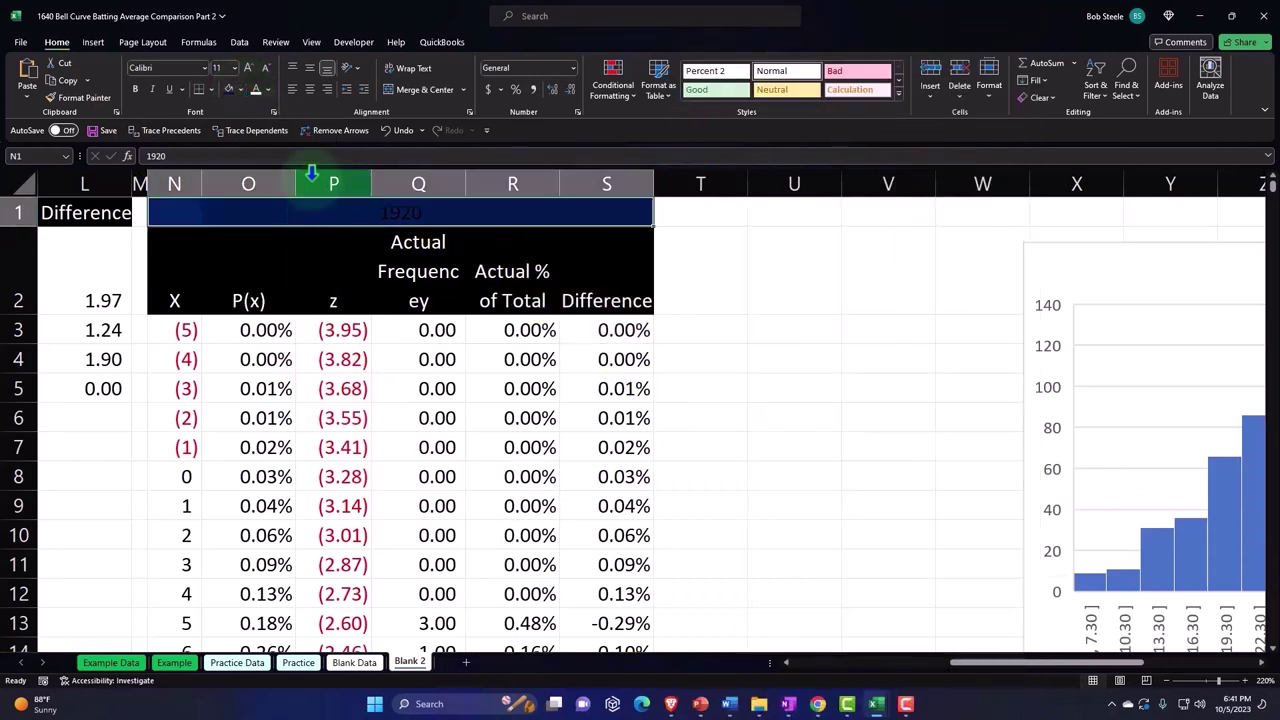
pyautogui.click(256, 89)
pyautogui.click(756, 335)
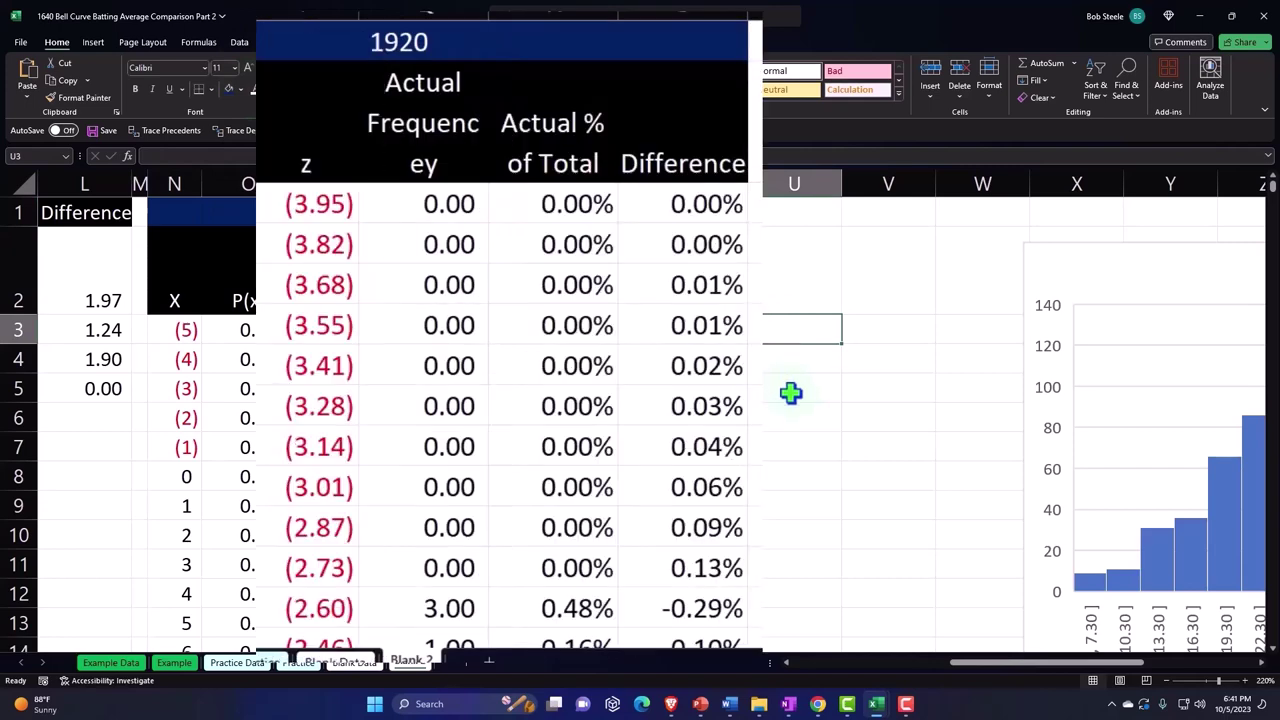
# - Narrow column T to a thin spacer, hide columns M–S, and move the 1920 histogram right
pyautogui.moveTo(966, 664); pyautogui.dragTo(905, 680)
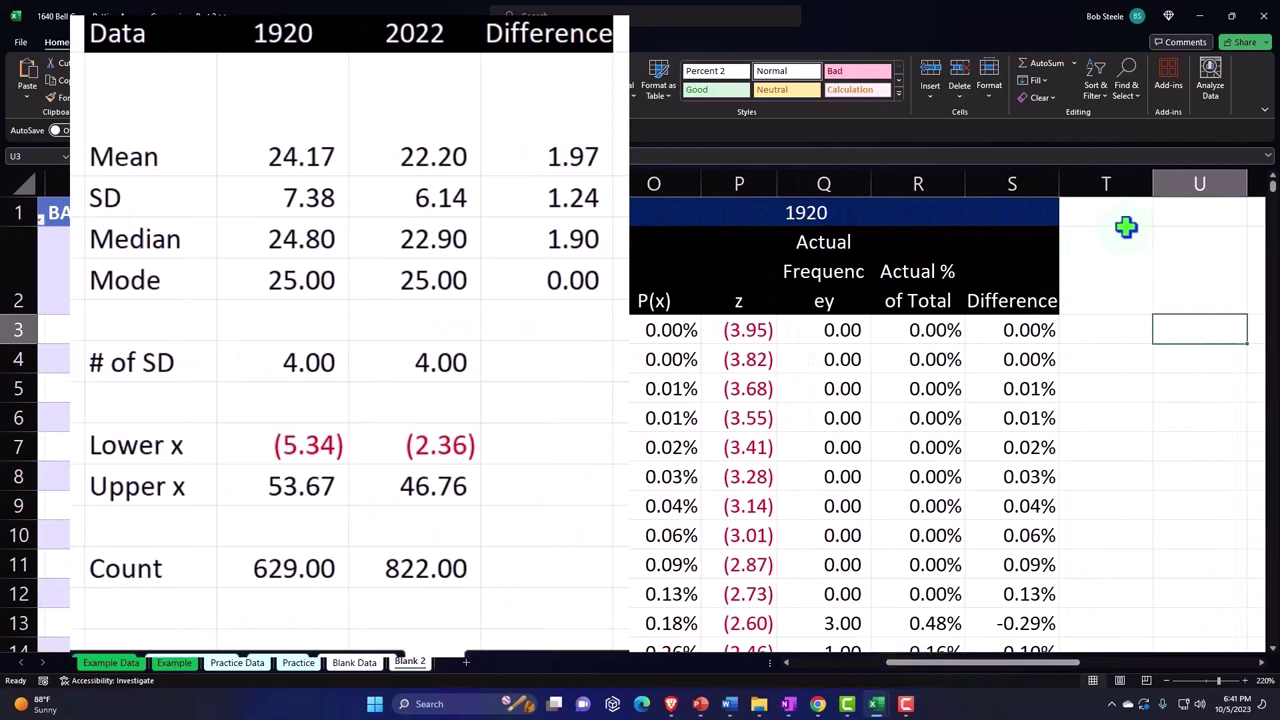
pyautogui.moveTo(1151, 184); pyautogui.dragTo(1074, 189)
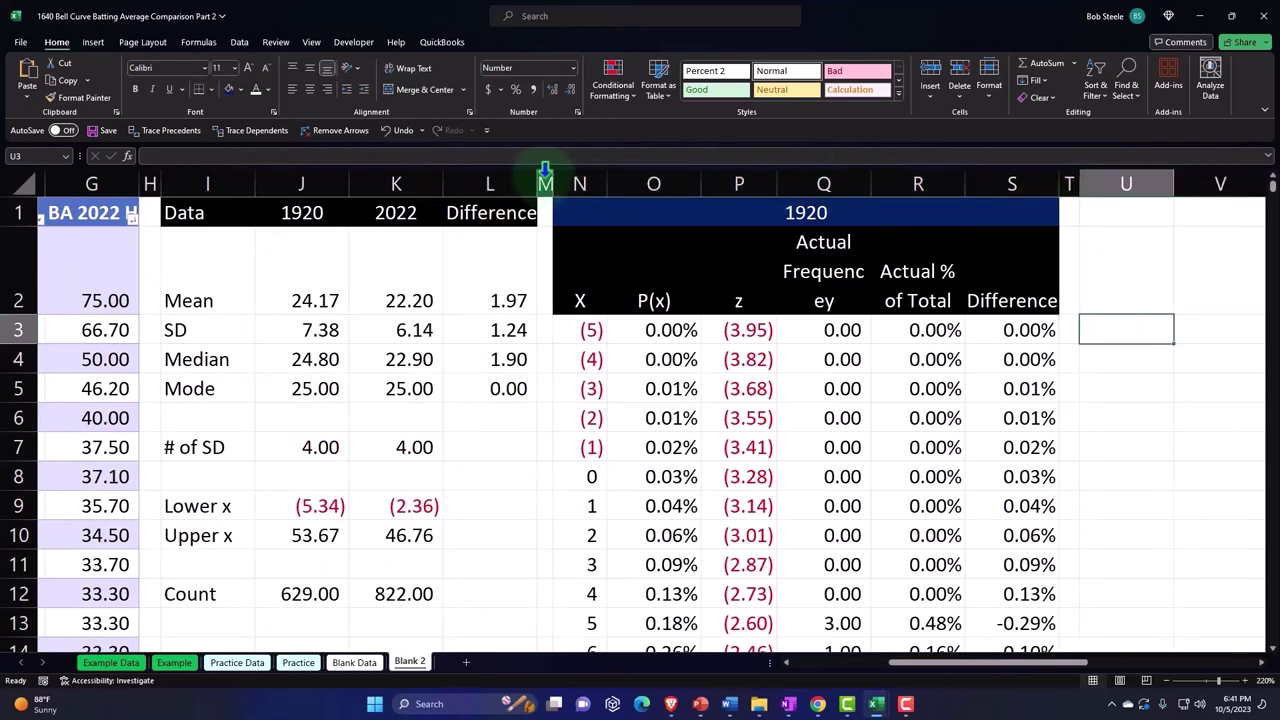
pyautogui.moveTo(545, 170); pyautogui.dragTo(980, 180)
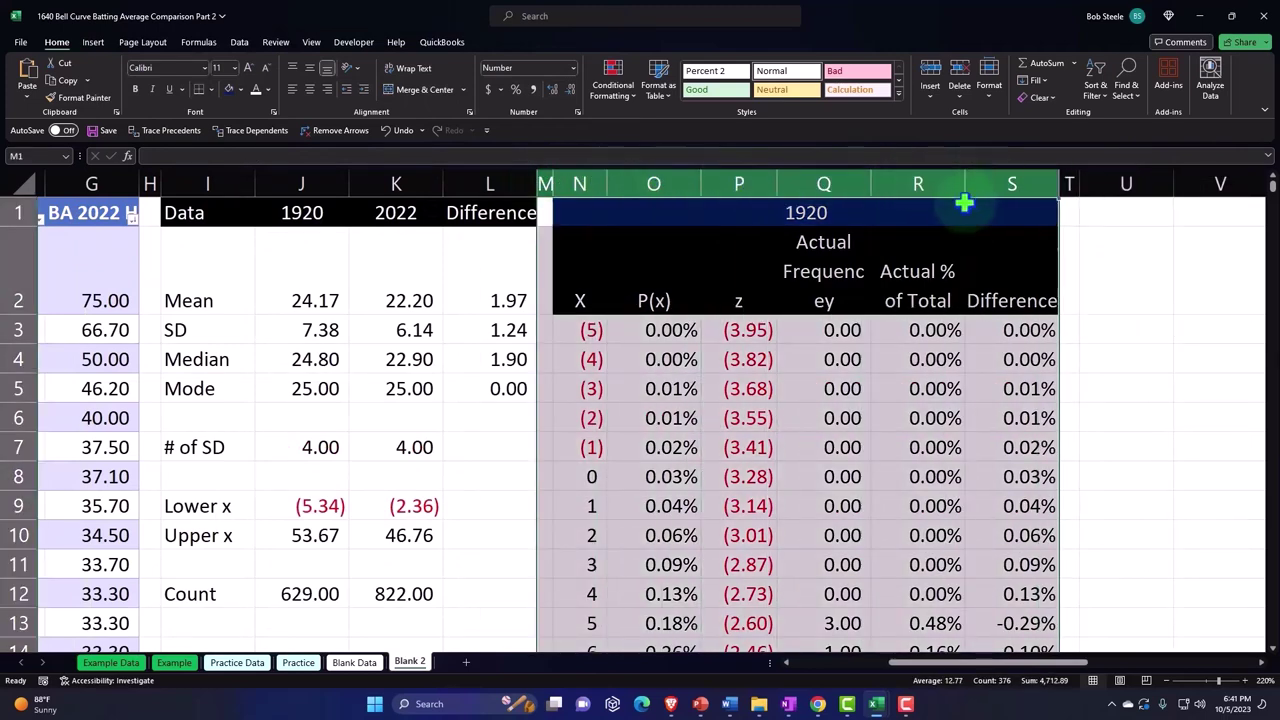
pyautogui.rightClick(660, 346)
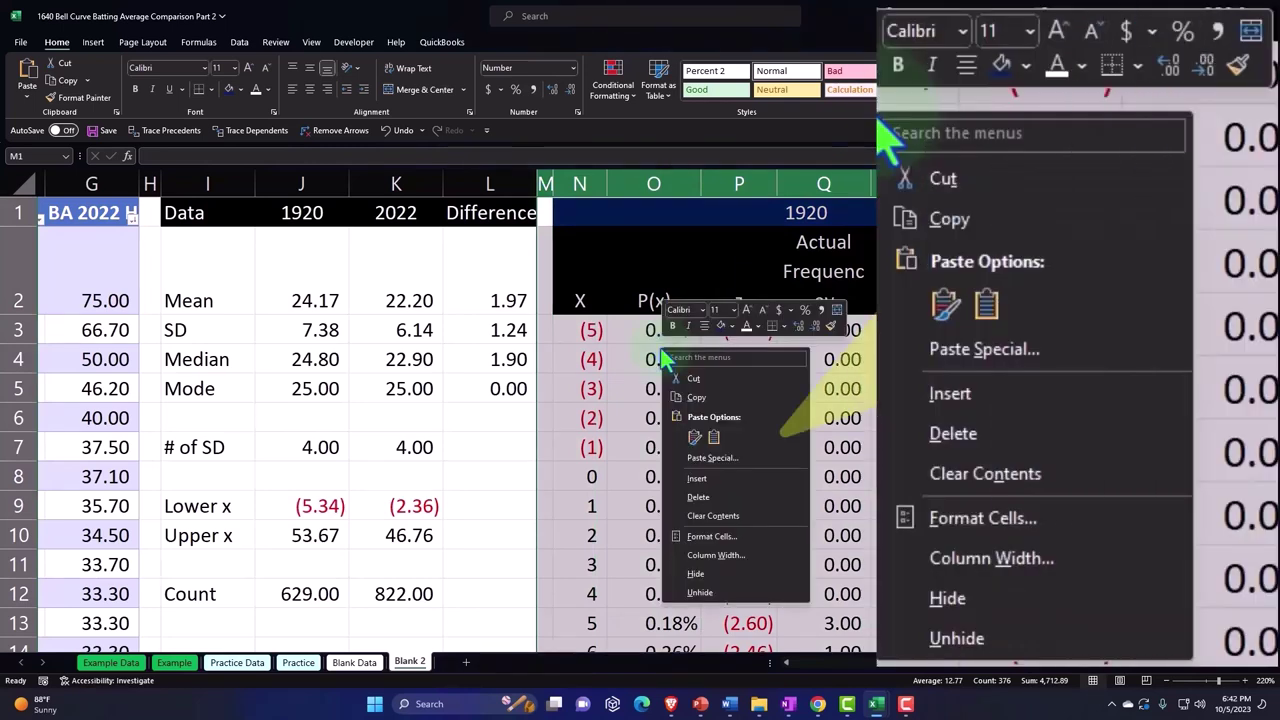
pyautogui.click(717, 583)
pyautogui.click(629, 309)
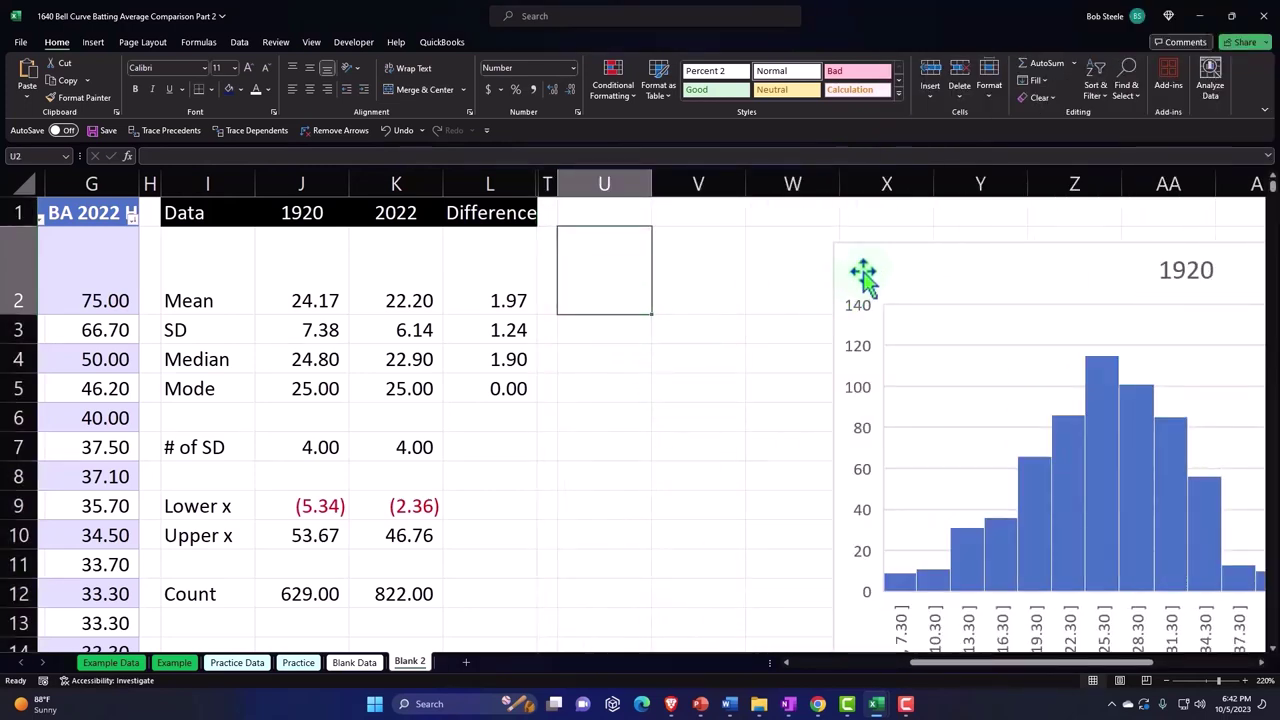
pyautogui.moveTo(865, 278); pyautogui.dragTo(1232, 273)
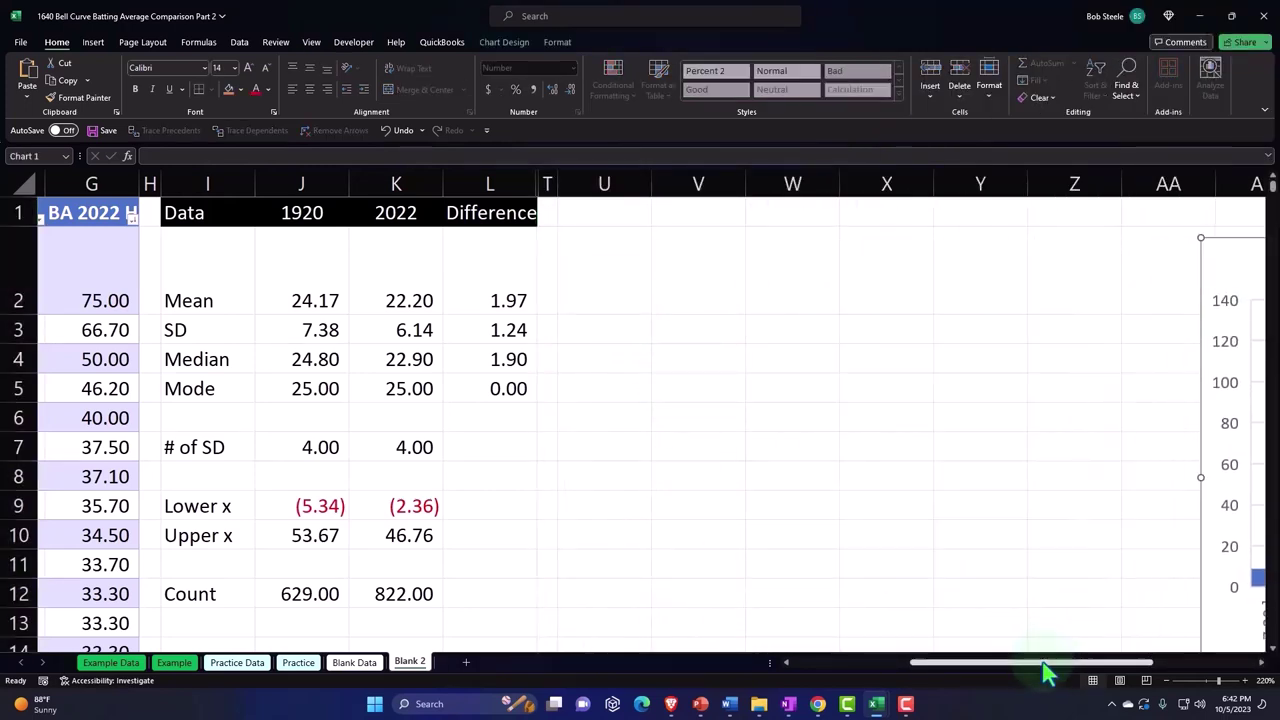
# - Drag Chart 2 and Chart 3 further to the right
pyautogui.moveTo(1045, 675); pyautogui.dragTo(1105, 675)
pyautogui.scroll(-3, 1016, 465)
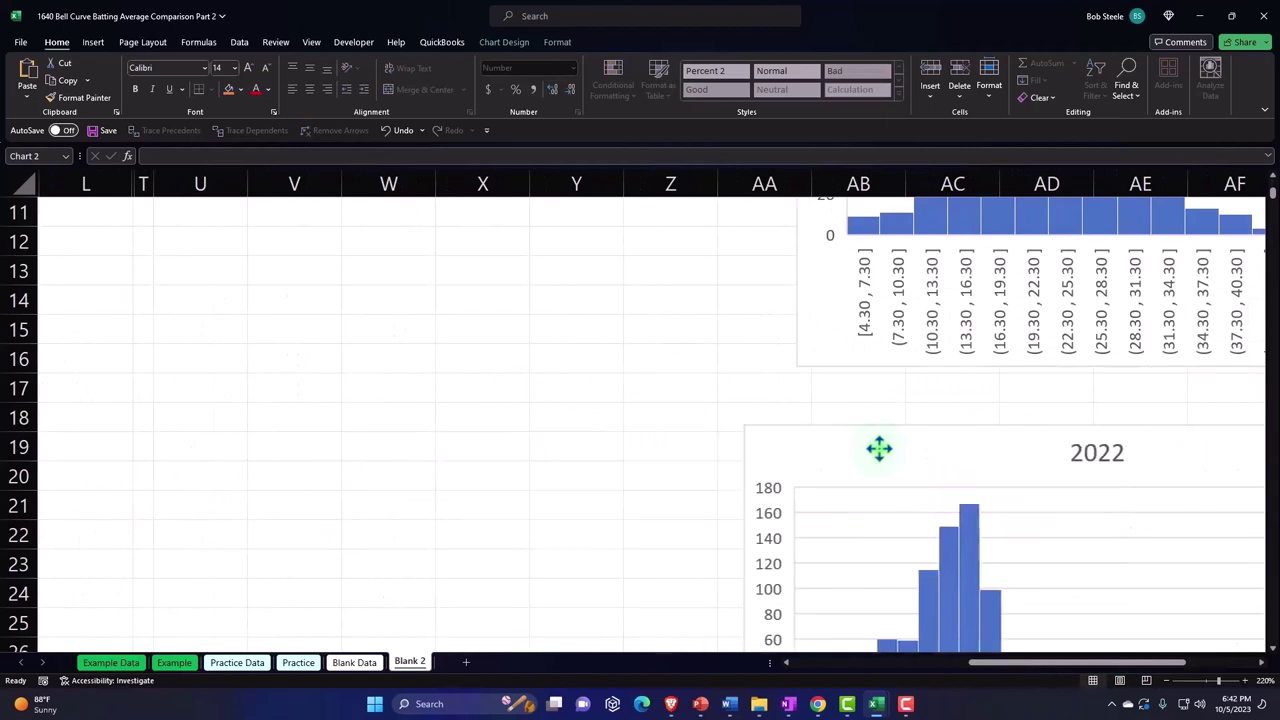
pyautogui.moveTo(566, 450); pyautogui.dragTo(891, 426)
pyautogui.scroll(-4, 891, 426)
pyautogui.scroll(-2, 891, 432)
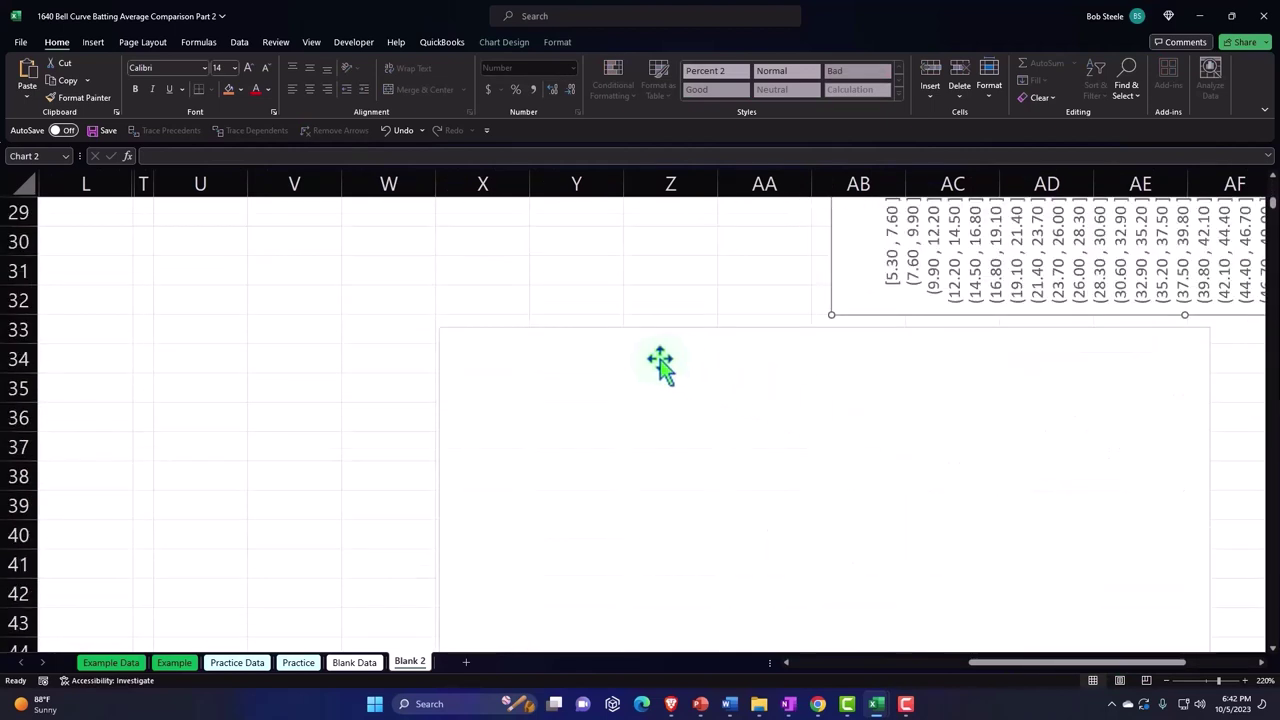
pyautogui.moveTo(491, 343); pyautogui.dragTo(877, 357)
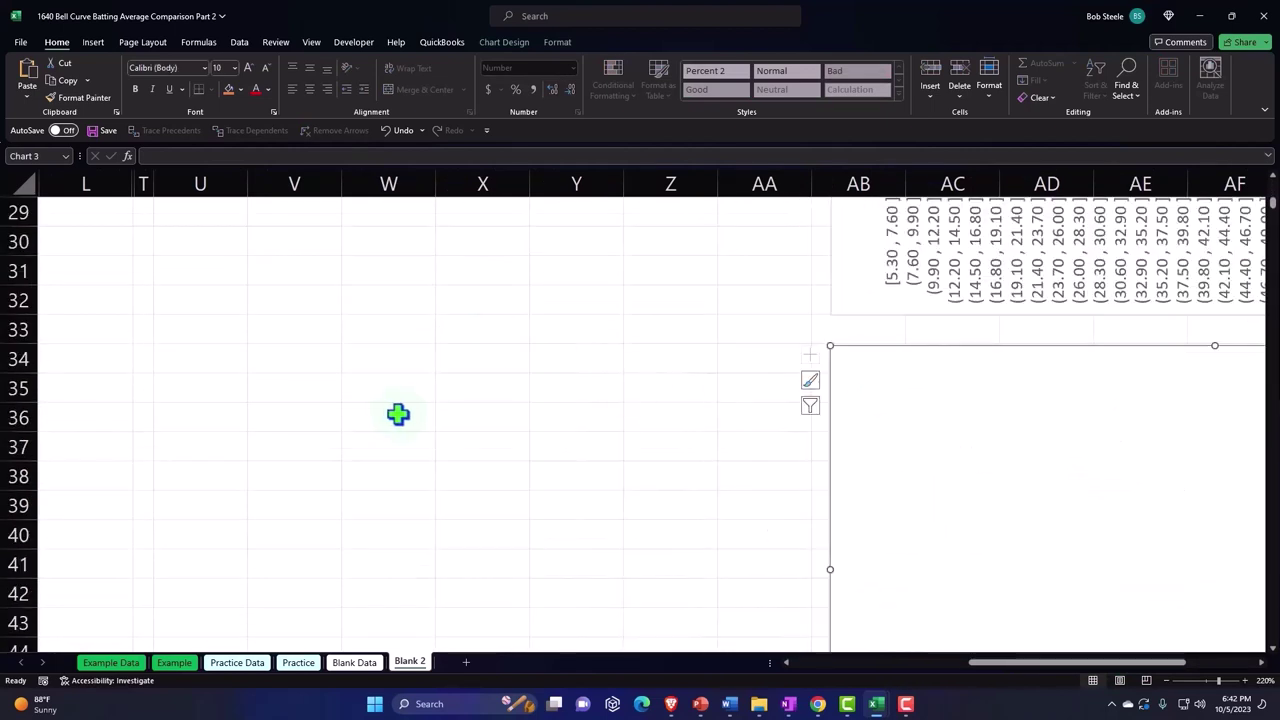
pyautogui.scroll(9, 450, 450)
pyautogui.scroll(1, 410, 330)
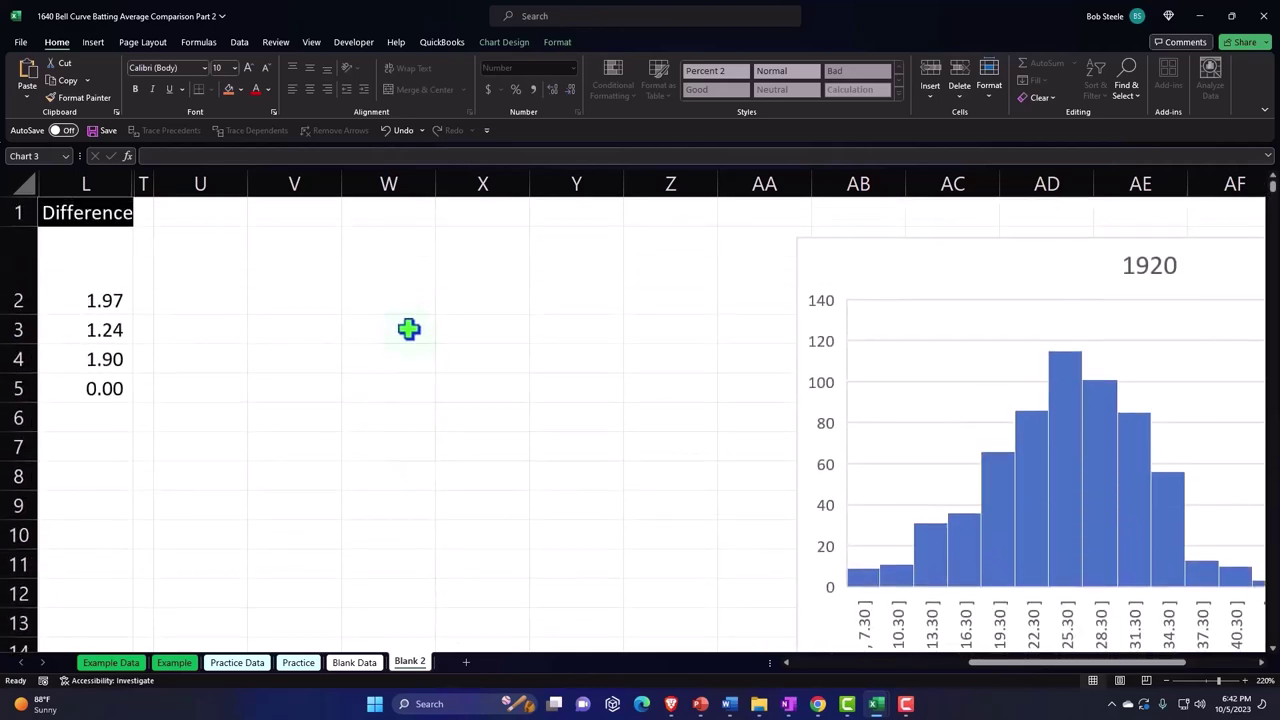
# - Enter 2022 in cell U1 and format it as General so it shows without decimals
pyautogui.click(413, 297)
pyautogui.press('Left')
pyautogui.press('Left')
pyautogui.press('Left')
pyautogui.press('Home')
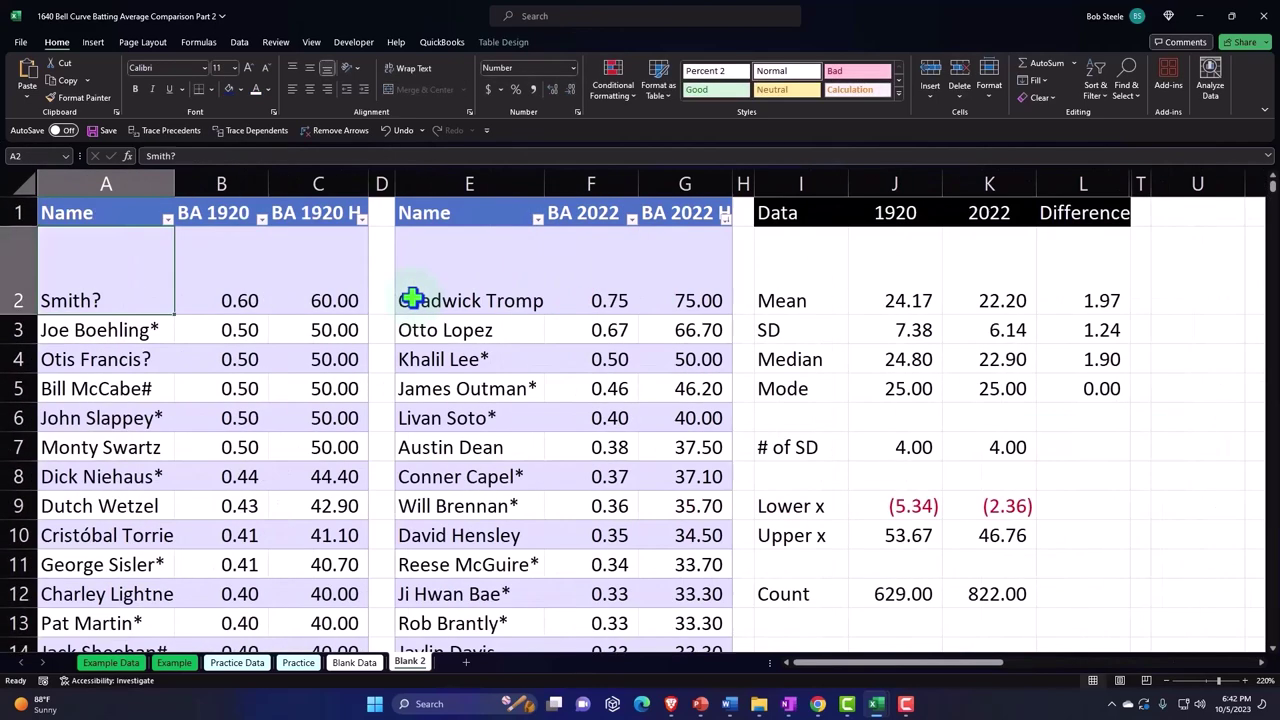
pyautogui.press('Right')
pyautogui.press('Right')
pyautogui.press('Right')
pyautogui.press('Right')
pyautogui.press('Right')
pyautogui.press('Right')
pyautogui.press('Right')
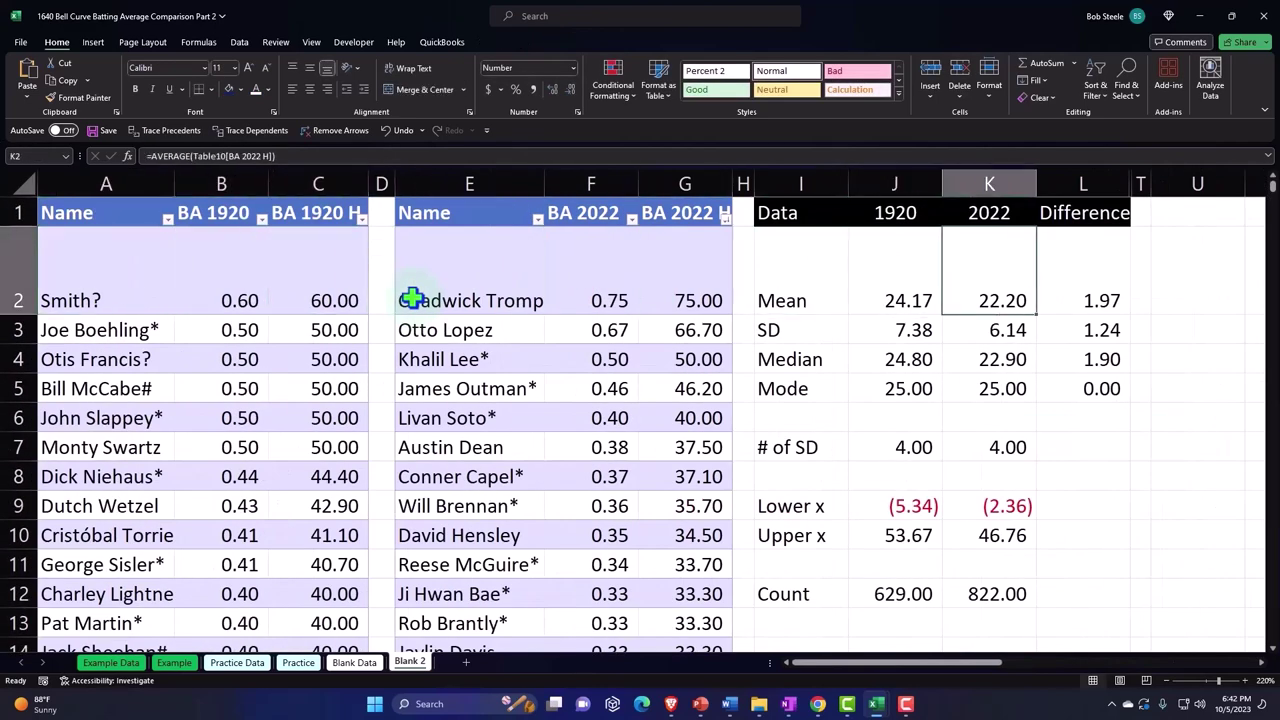
pyautogui.press('Right')
pyautogui.press('Right')
pyautogui.press('Right')
pyautogui.press('Right')
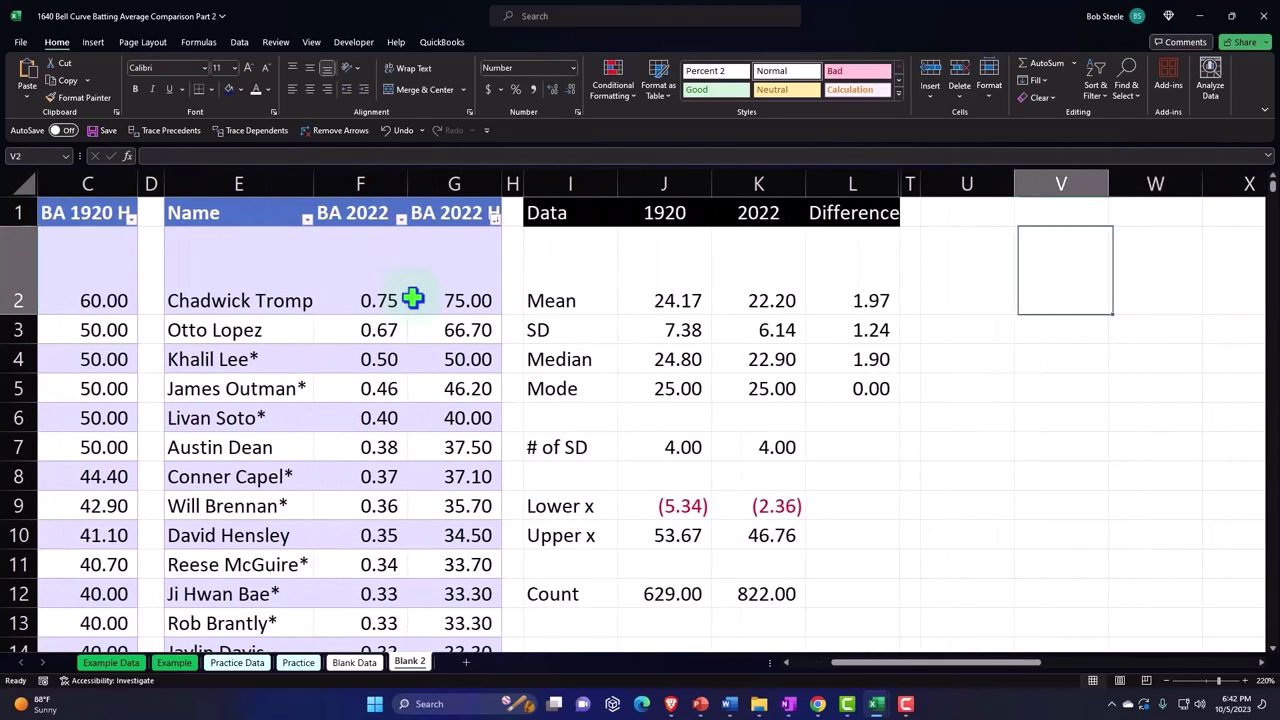
pyautogui.press('Left')
pyautogui.press('Up')
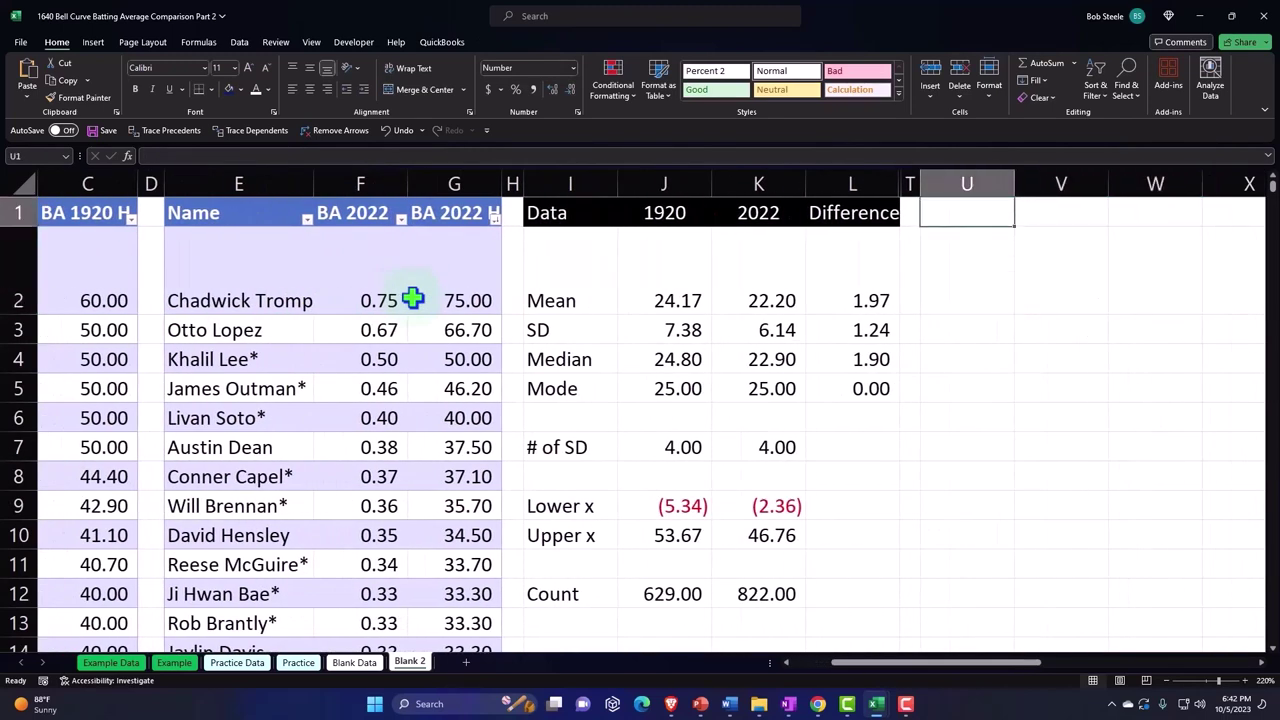
pyautogui.write('20')
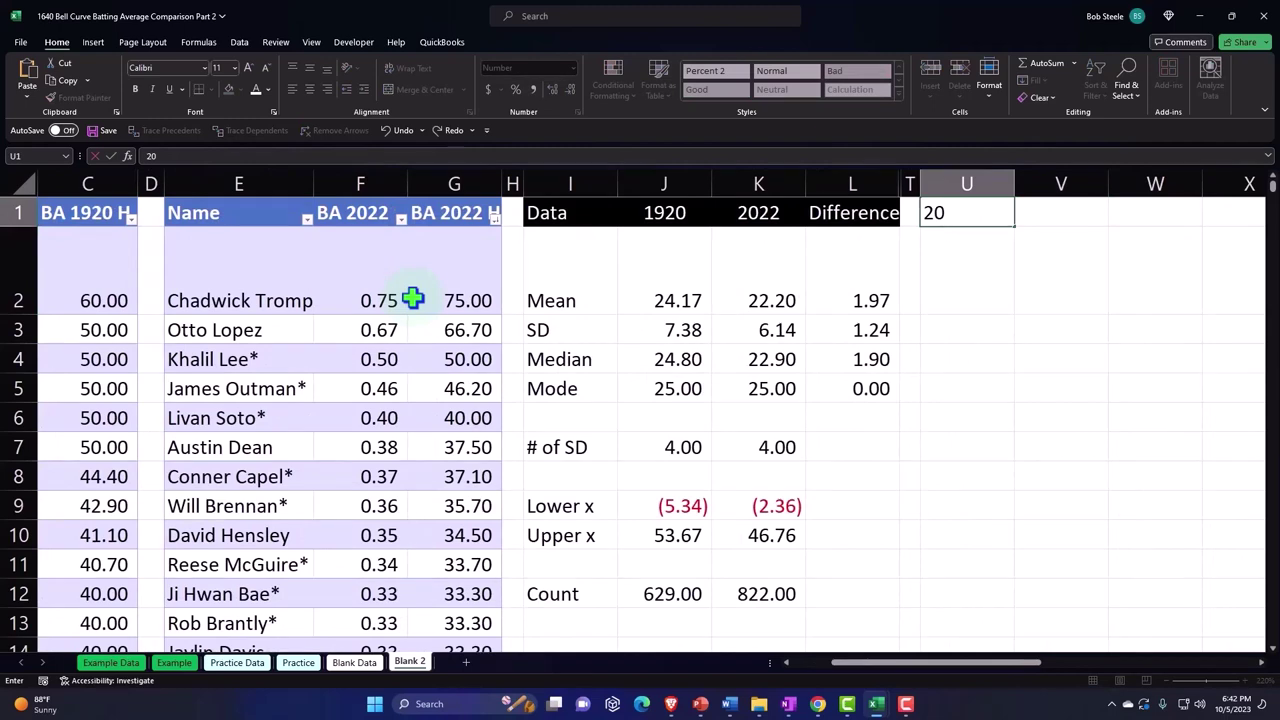
pyautogui.write('22')
pyautogui.press('Return')
pyautogui.press('Up')
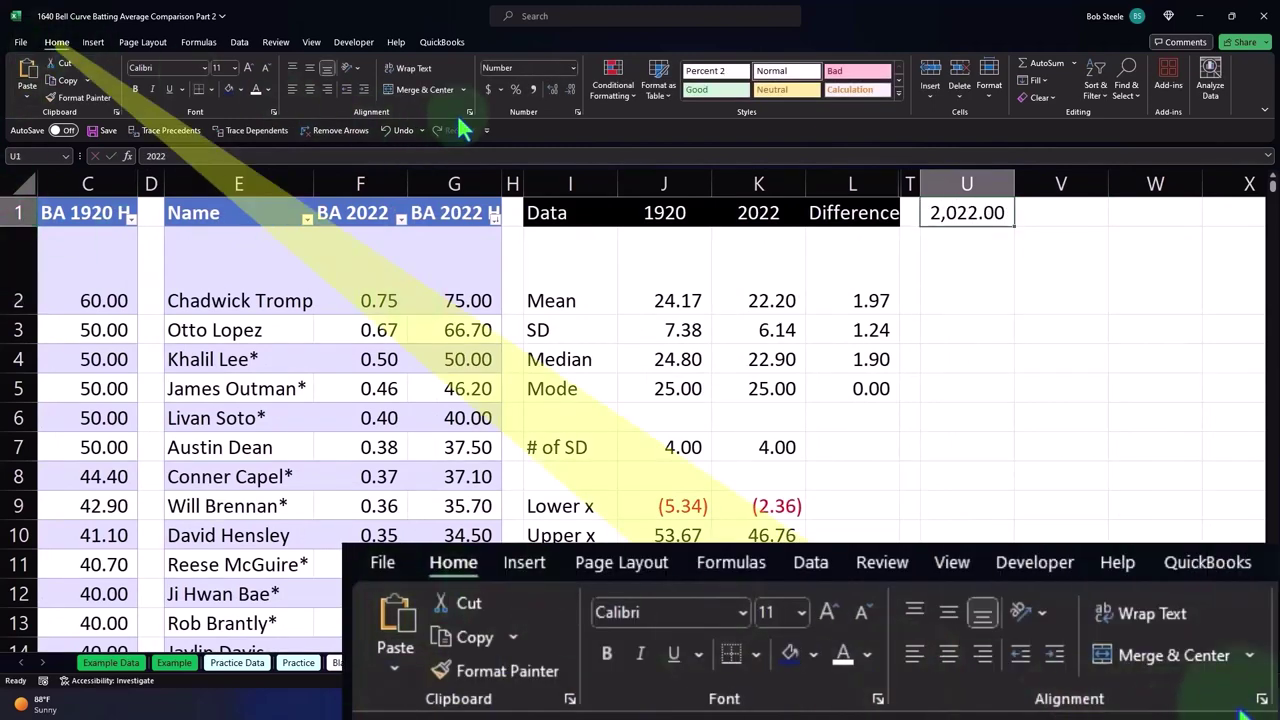
pyautogui.click(573, 68)
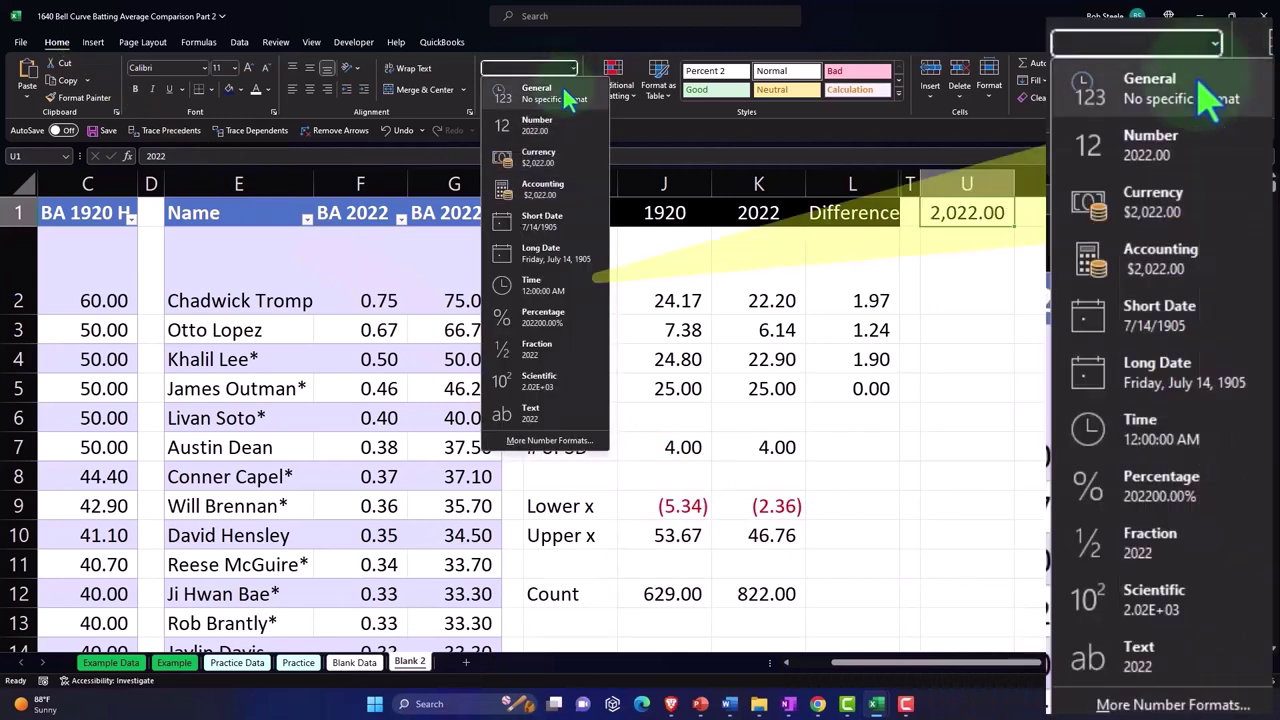
pyautogui.click(567, 95)
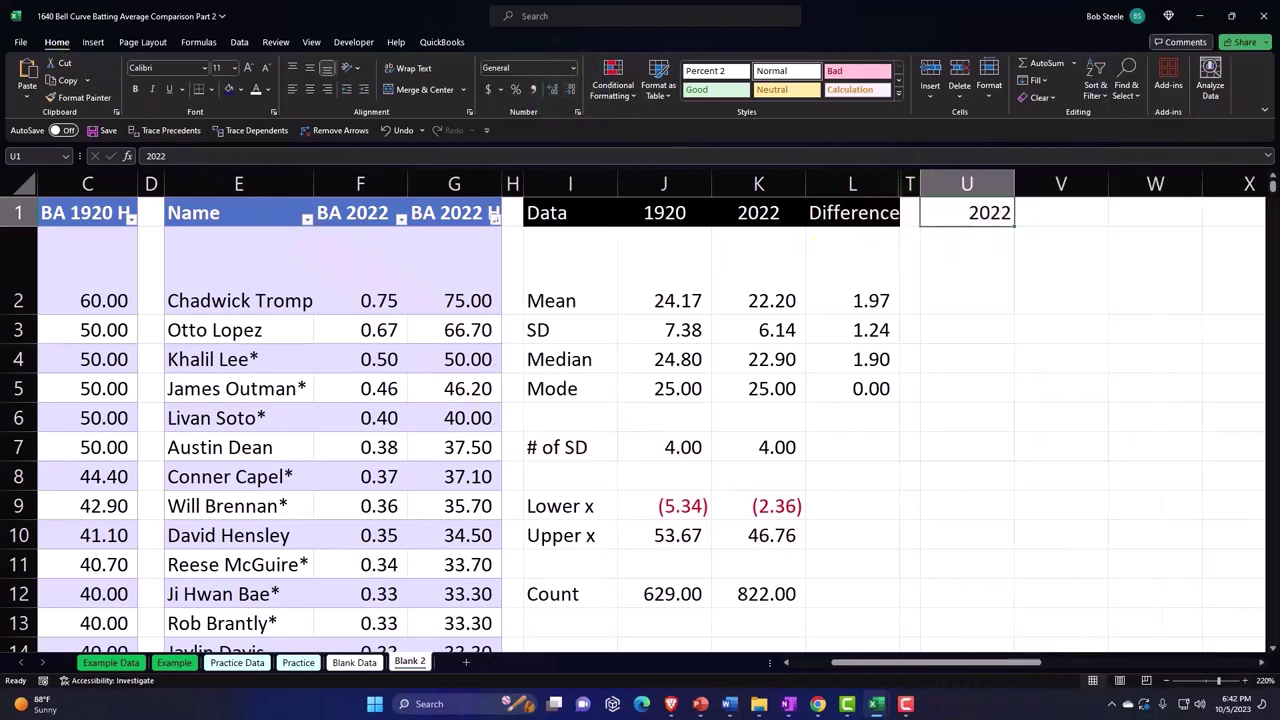
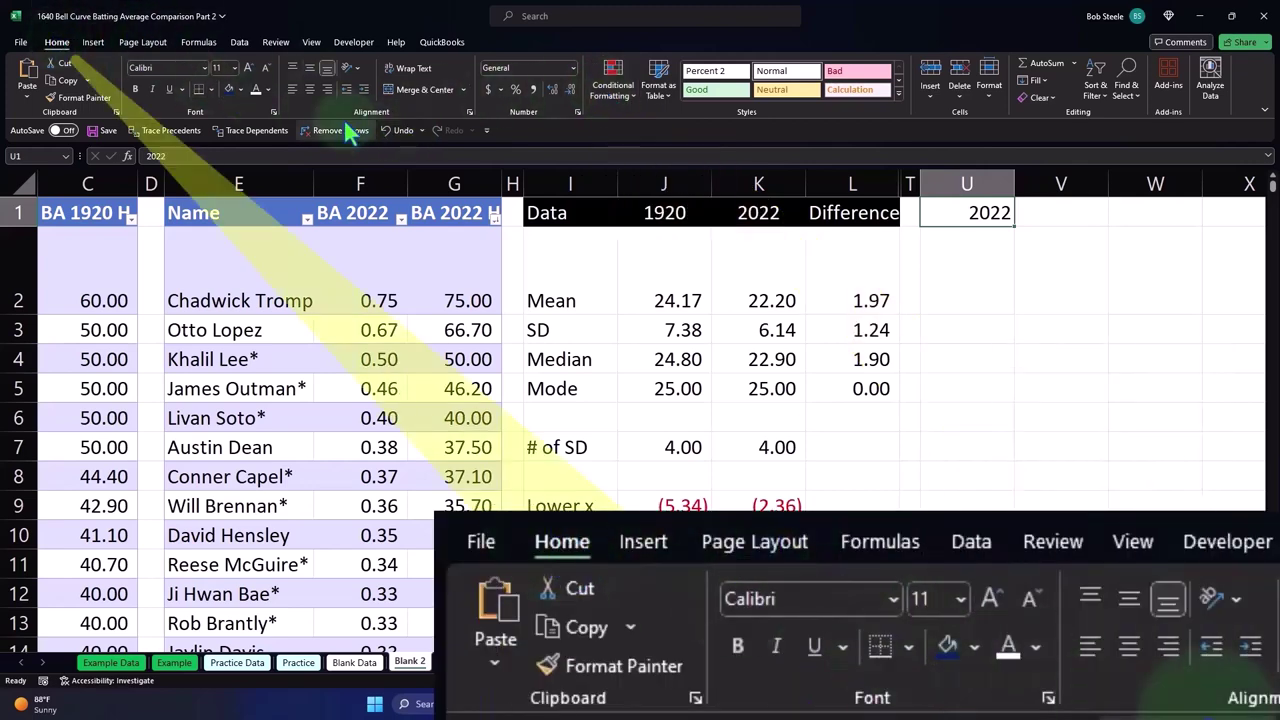
# - Fill the 2022 header dark green and type X in U2 and P(X) in V2
pyautogui.click(238, 88)
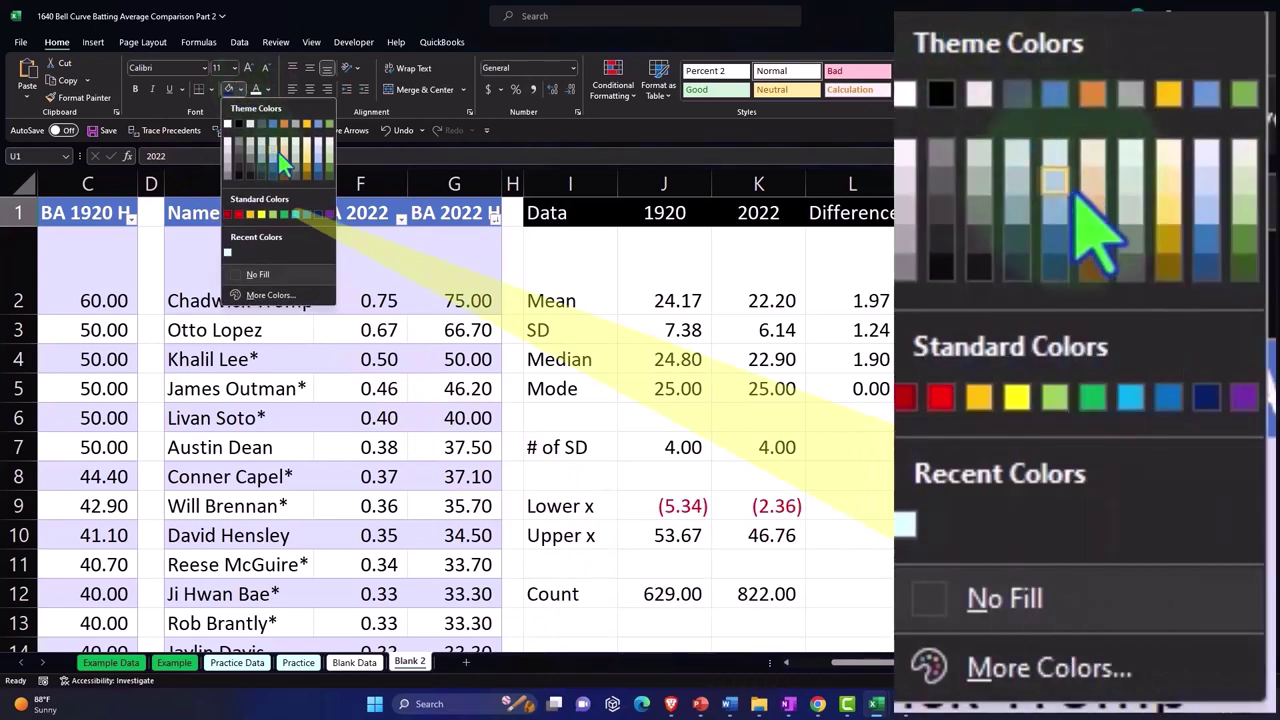
pyautogui.click(325, 172)
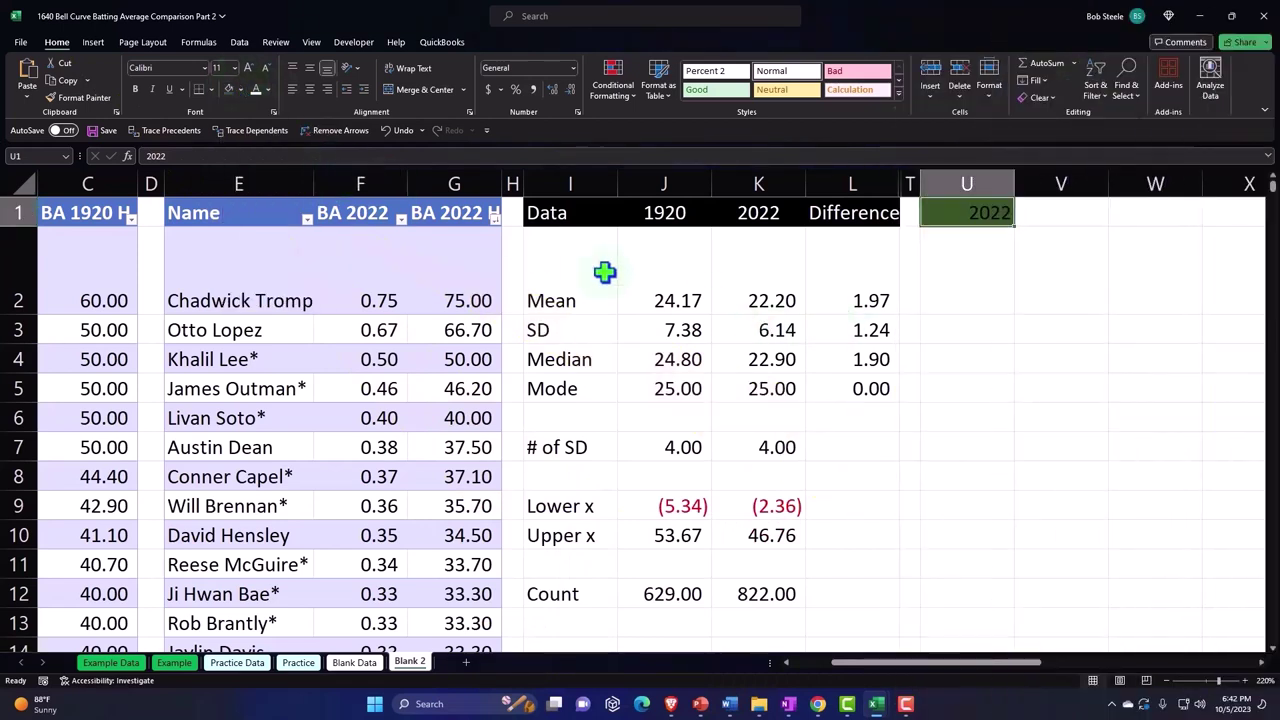
pyautogui.click(955, 286)
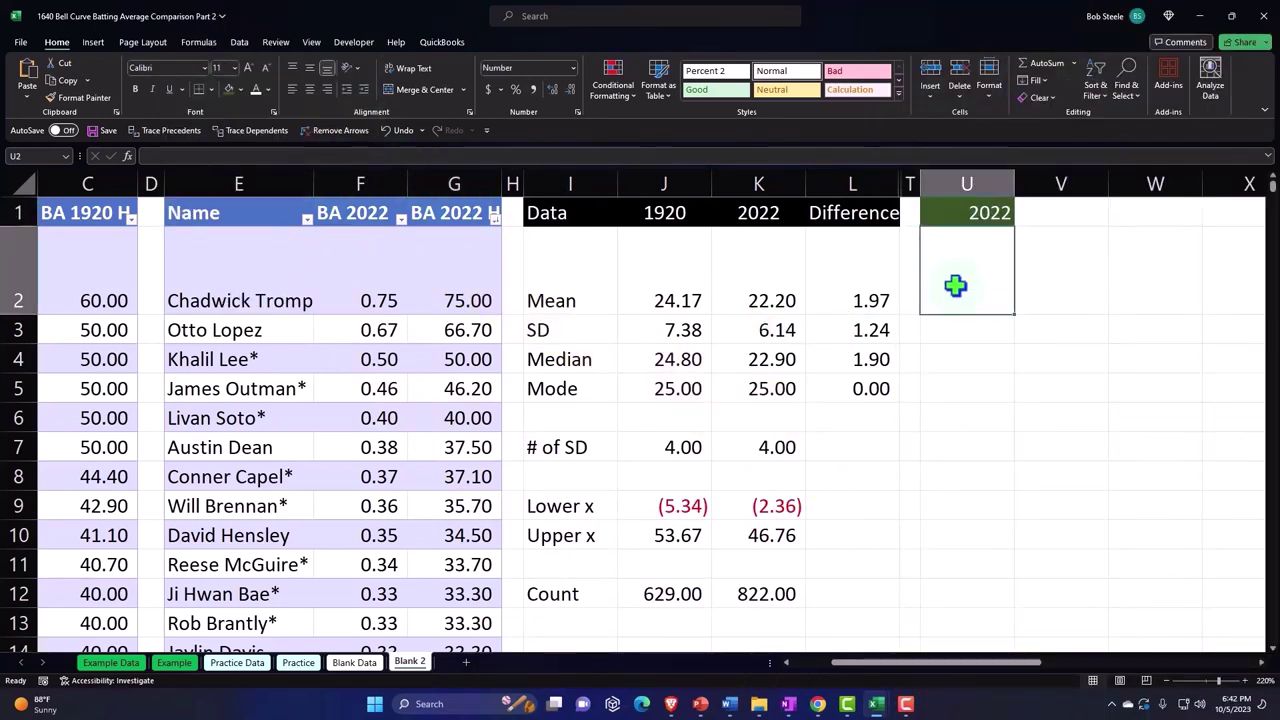
pyautogui.write('X')
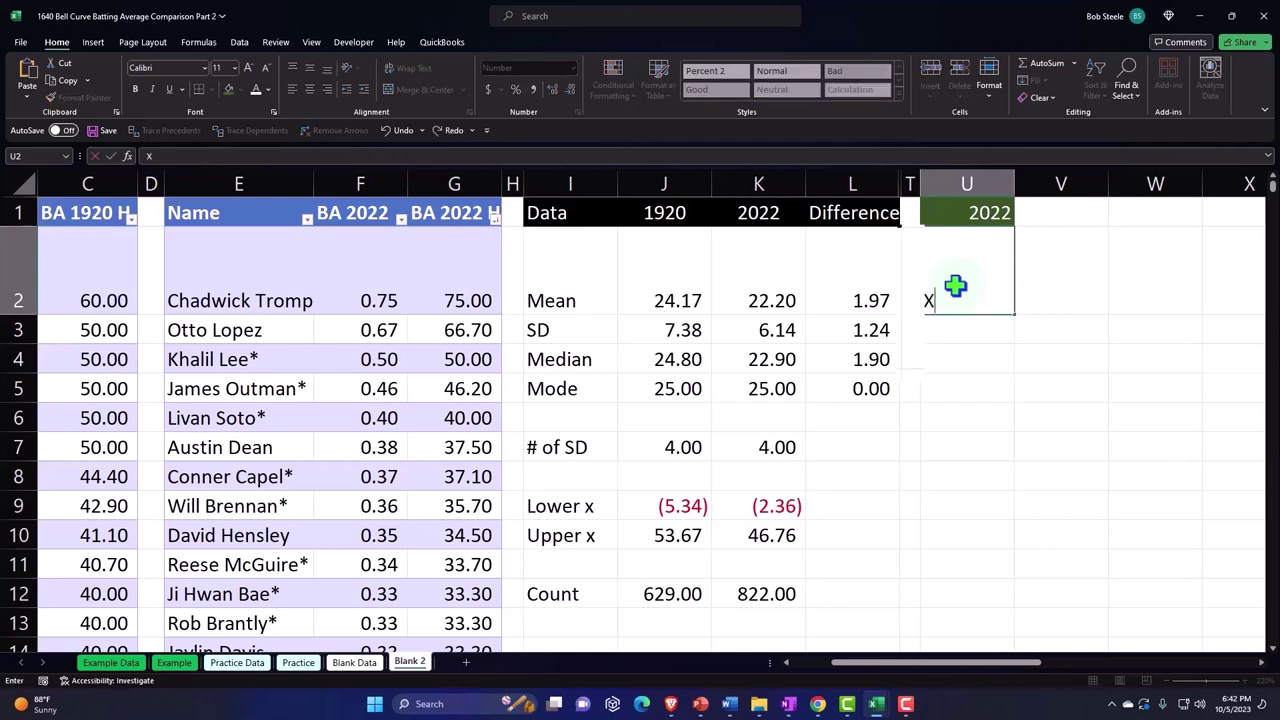
pyautogui.press('Tab')
pyautogui.write('P(')
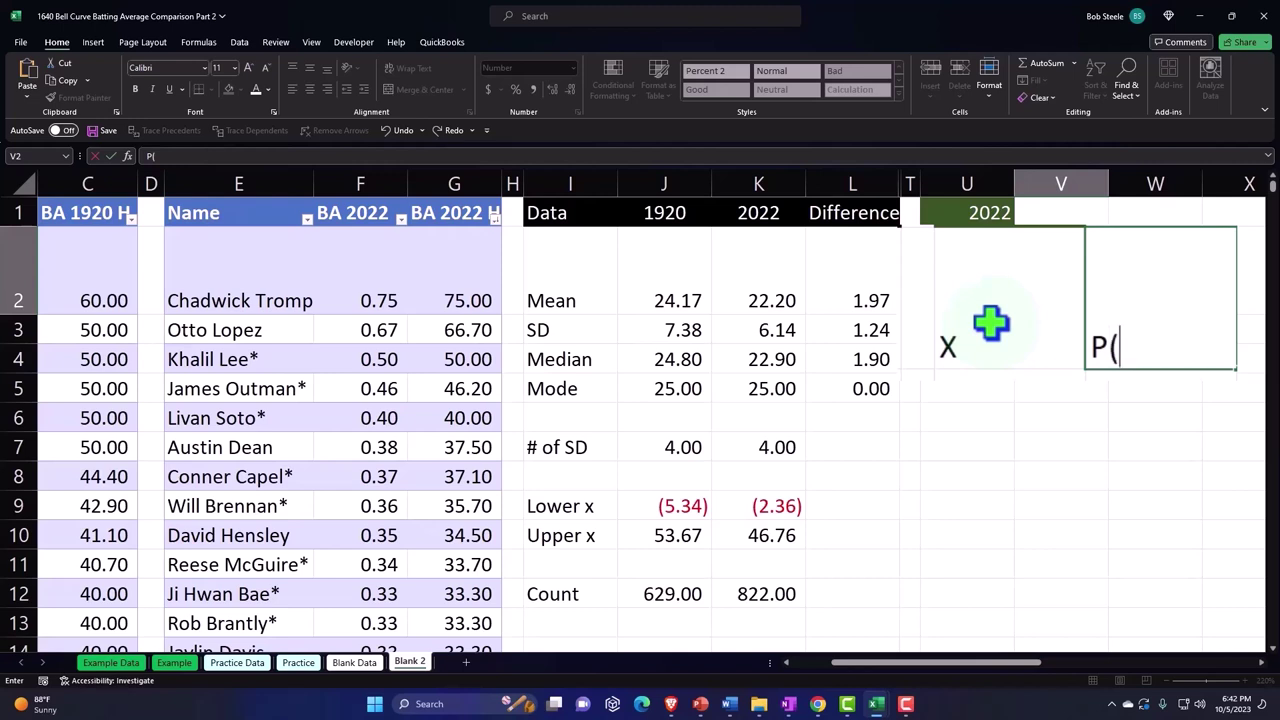
pyautogui.write('X)')
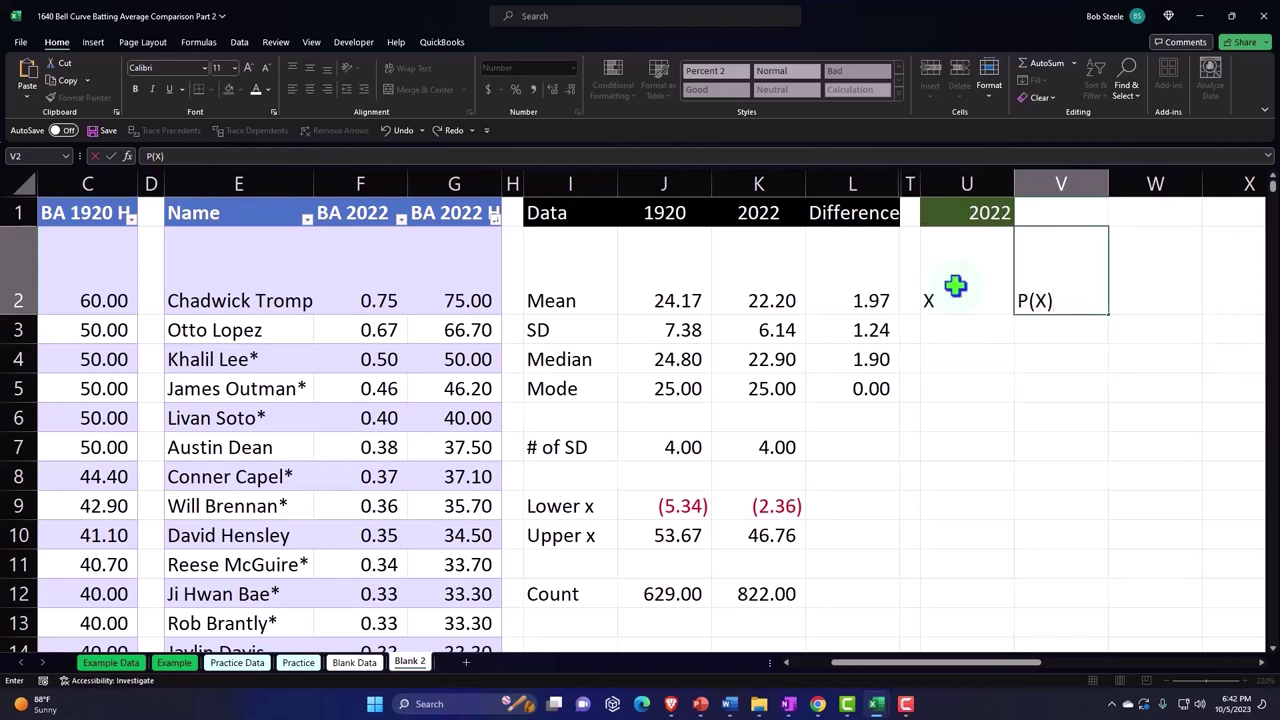
pyautogui.press('Return')
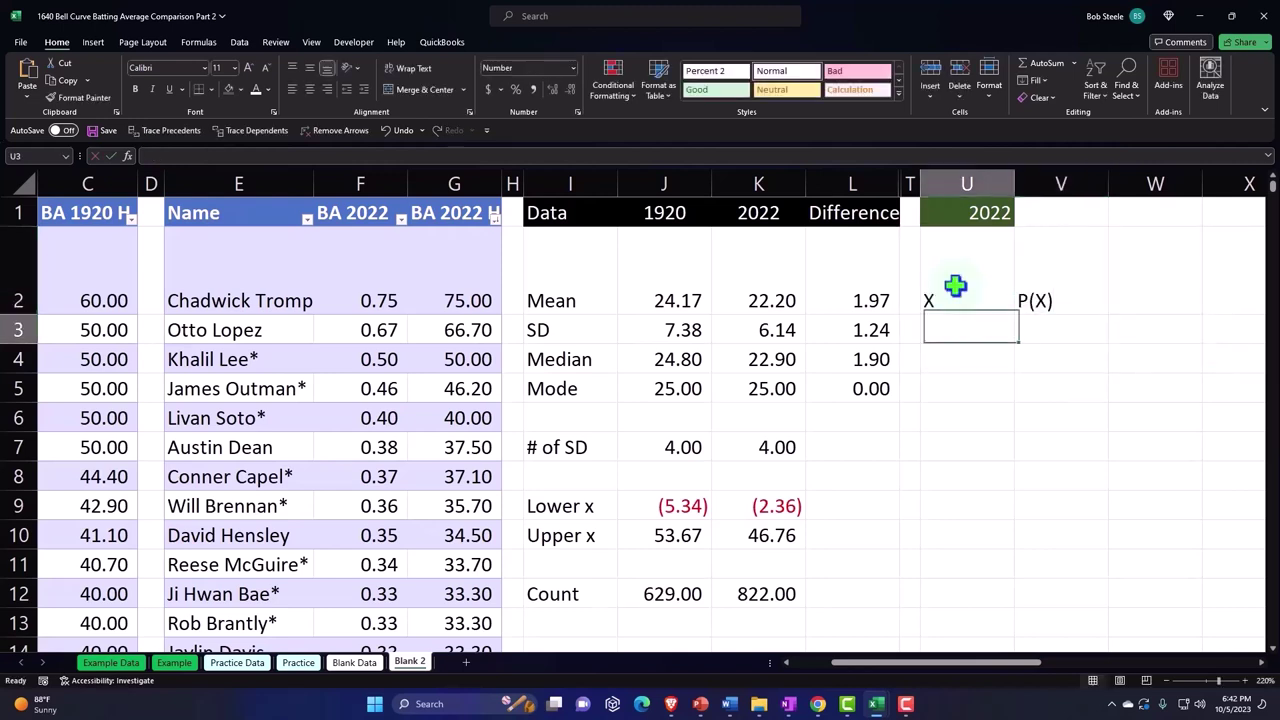
# - Make the X and P(X) headings white text on a black fill
pyautogui.press('Right')
pyautogui.press('Up')
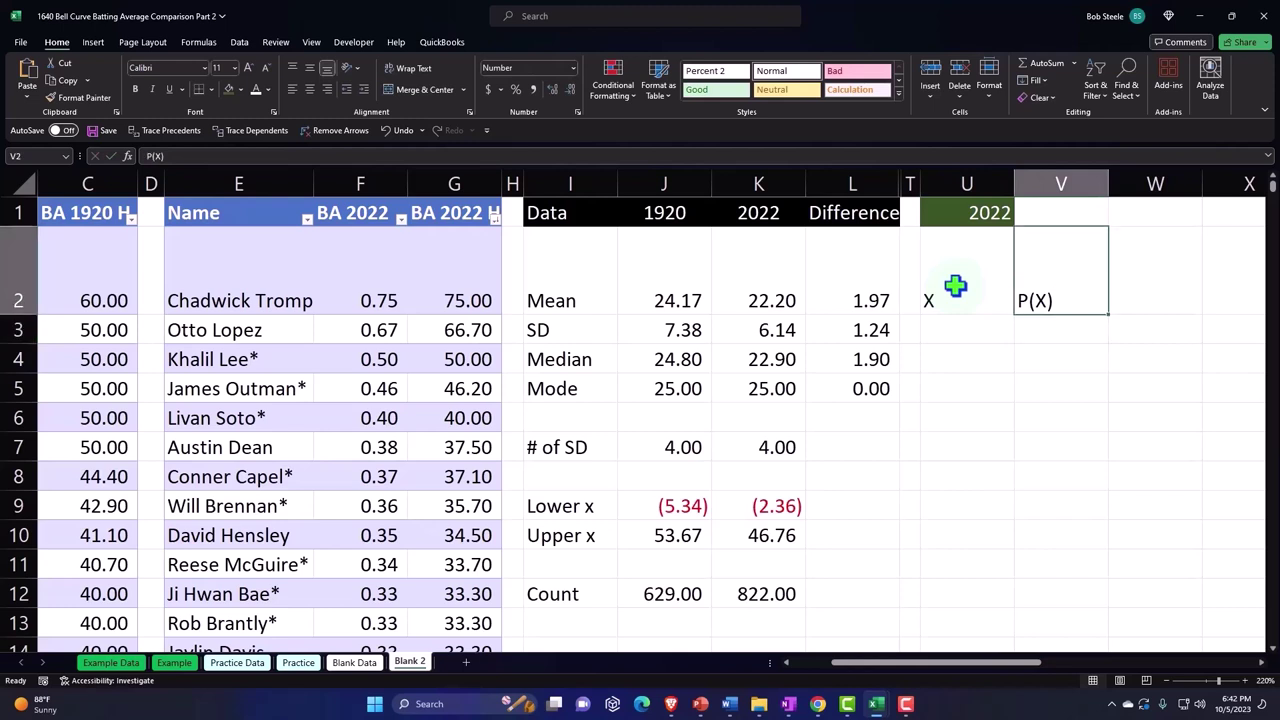
pyautogui.hotkey('shift', 'Left')
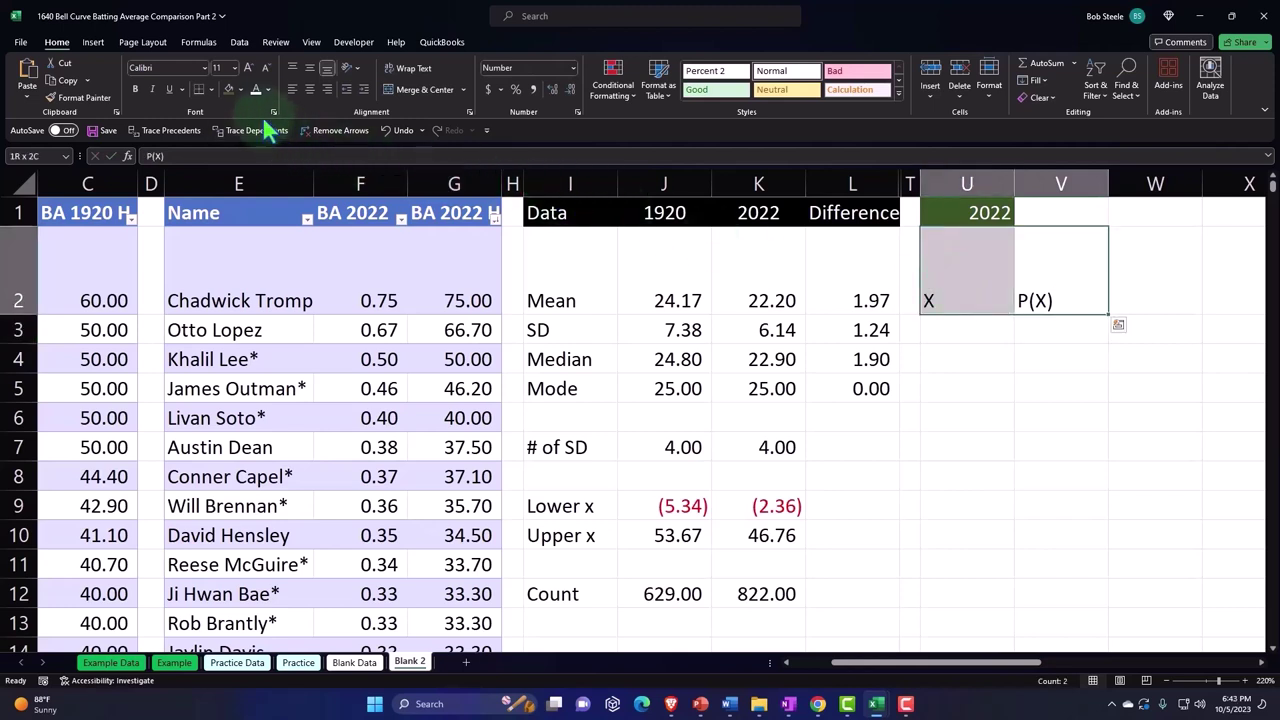
pyautogui.click(241, 89)
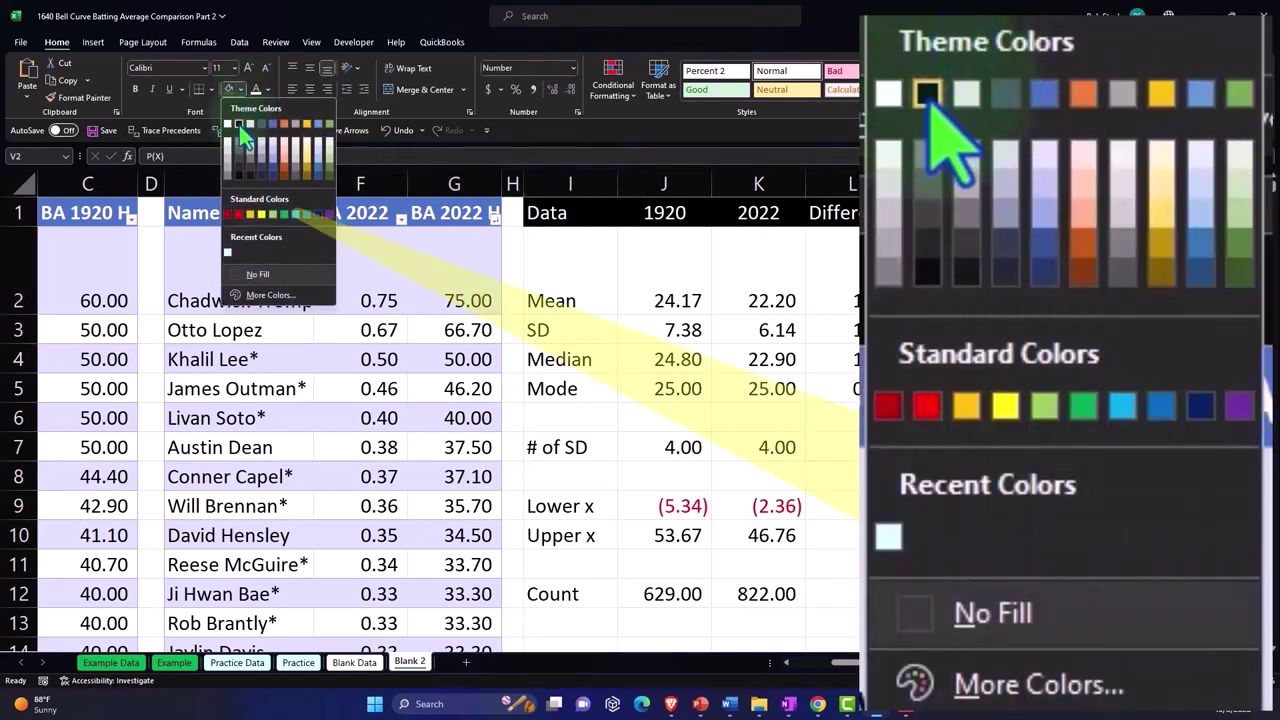
pyautogui.click(249, 108)
pyautogui.click(256, 89)
# - Narrow column U to fit and centre the X and P(X) headings
pyautogui.moveTo(966, 388); pyautogui.dragTo(966, 359)
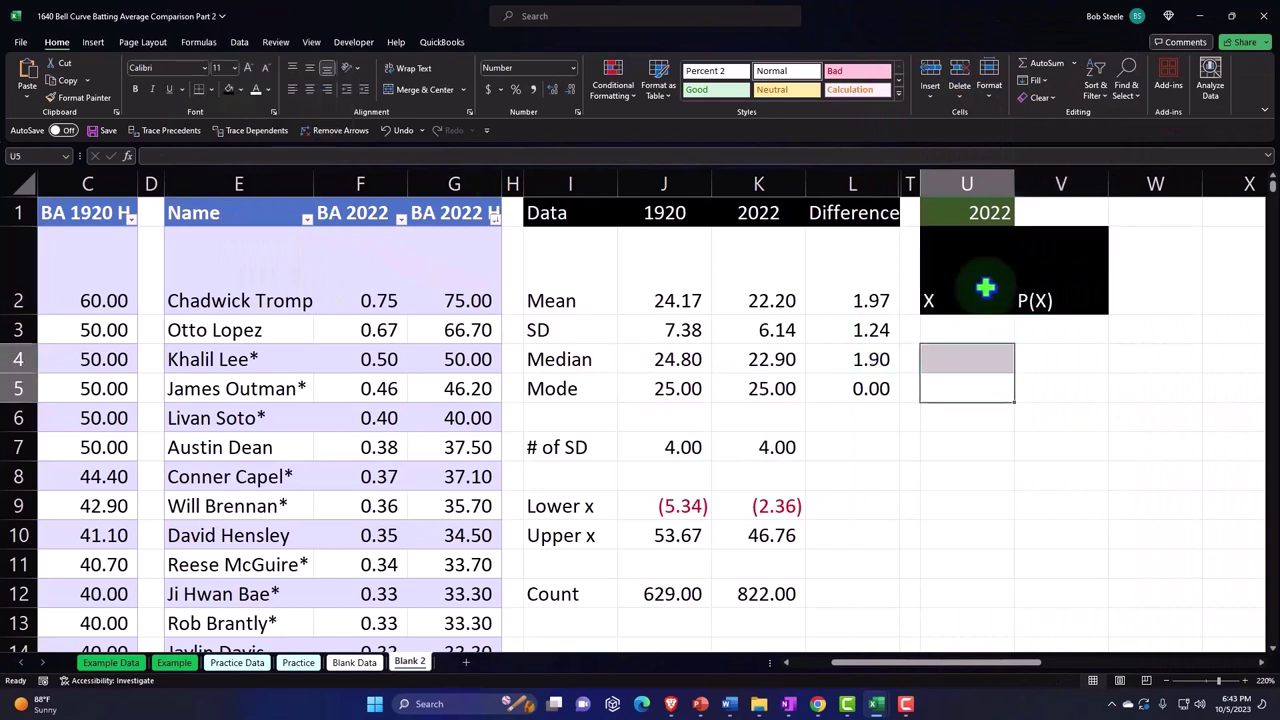
pyautogui.click(976, 255)
pyautogui.moveTo(1014, 184); pyautogui.dragTo(978, 190)
pyautogui.moveTo(955, 270); pyautogui.dragTo(1004, 277)
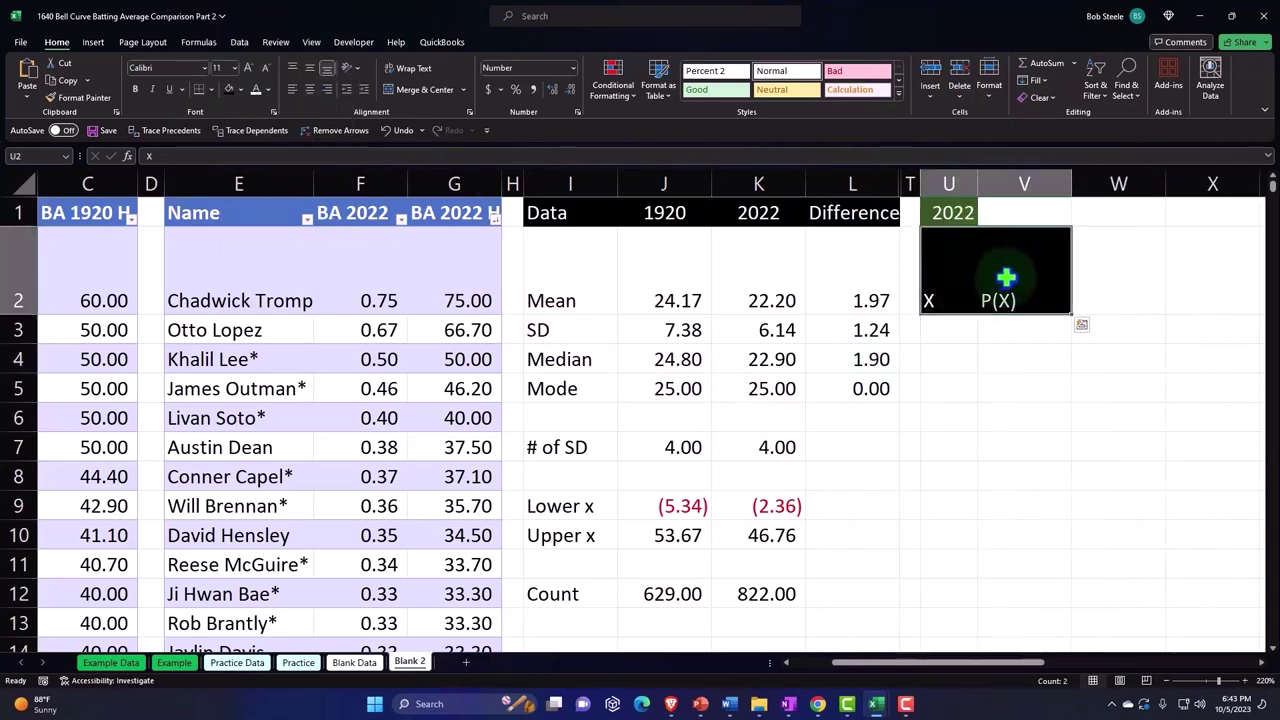
pyautogui.click(316, 88)
pyautogui.click(945, 330)
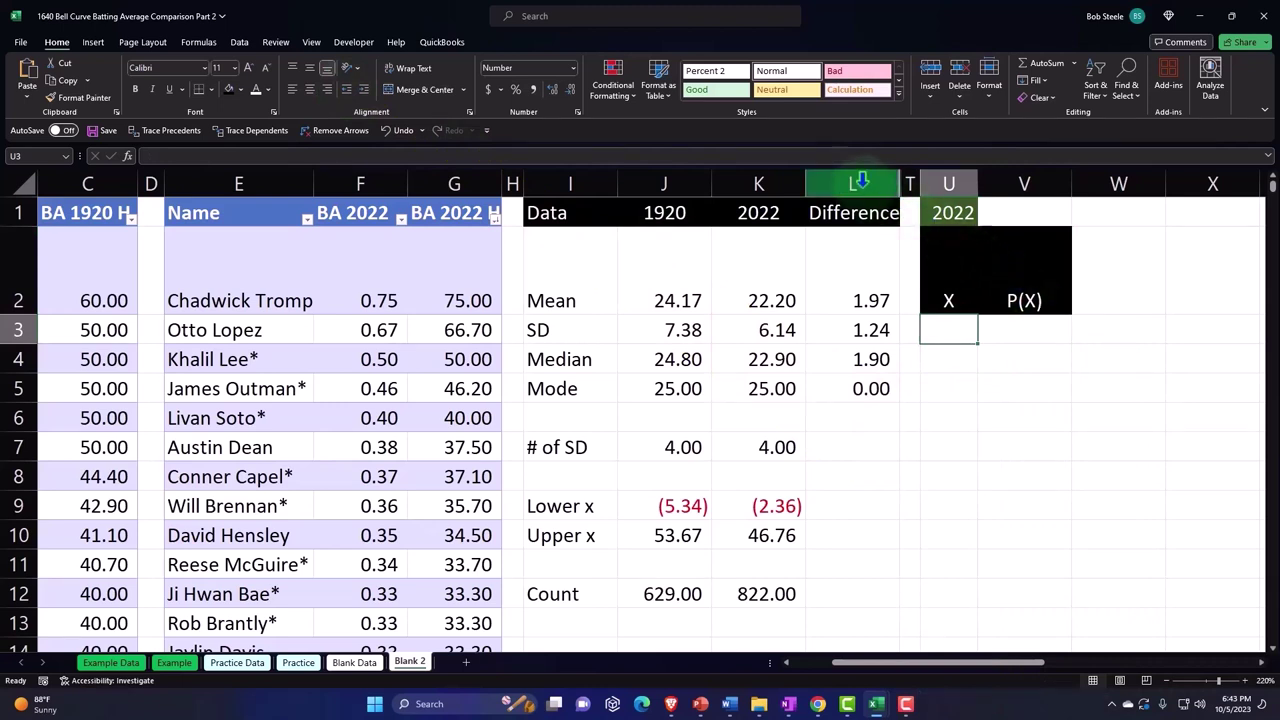
# - Unhide the 1920 table columns between L and U
pyautogui.click(861, 182)
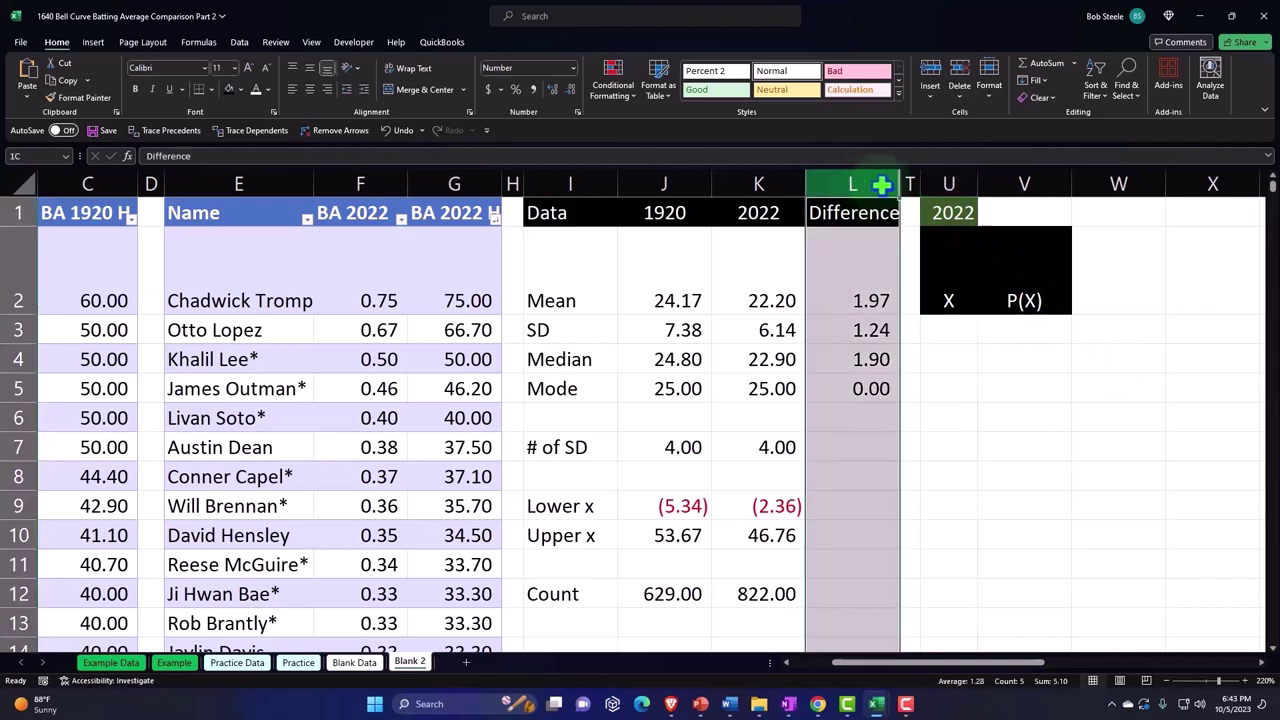
pyautogui.moveTo(882, 184); pyautogui.dragTo(942, 184)
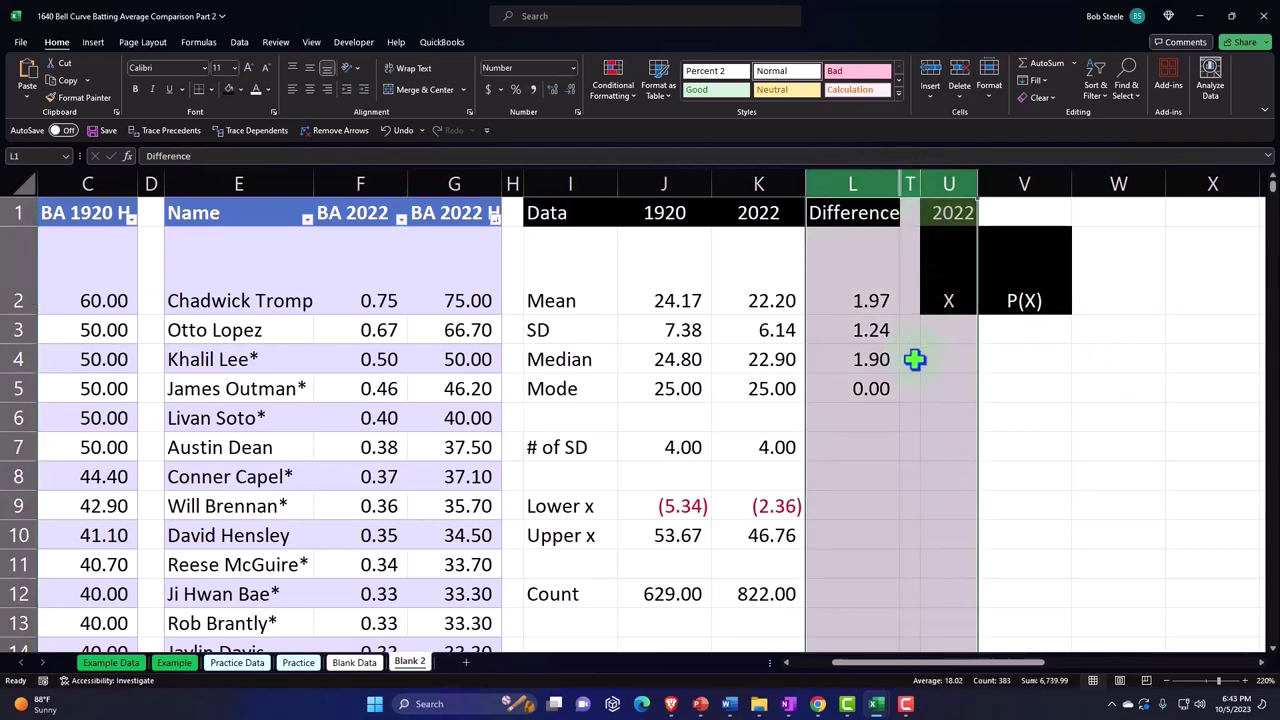
pyautogui.rightClick(940, 184)
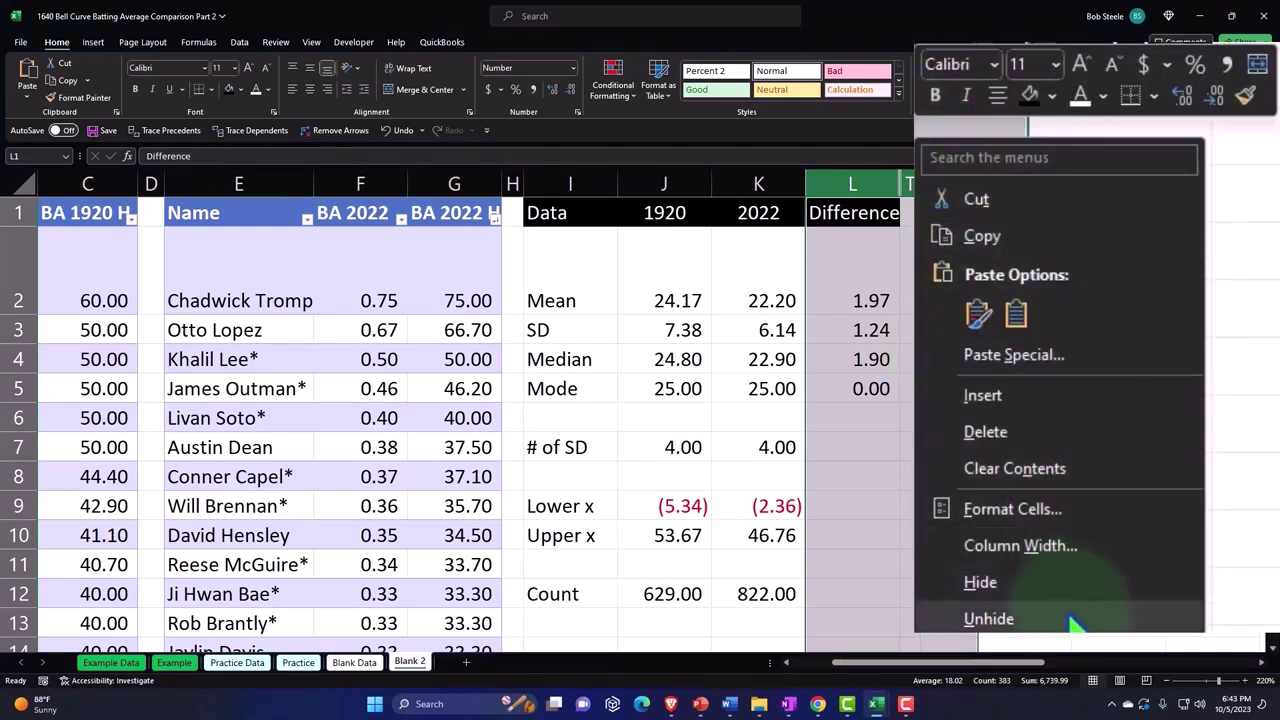
pyautogui.click(1075, 618)
pyautogui.click(1076, 336)
# - Enter =N3 in U3 and fill it down to the last X row
pyautogui.press('Right')
pyautogui.press('Right')
pyautogui.press('Right')
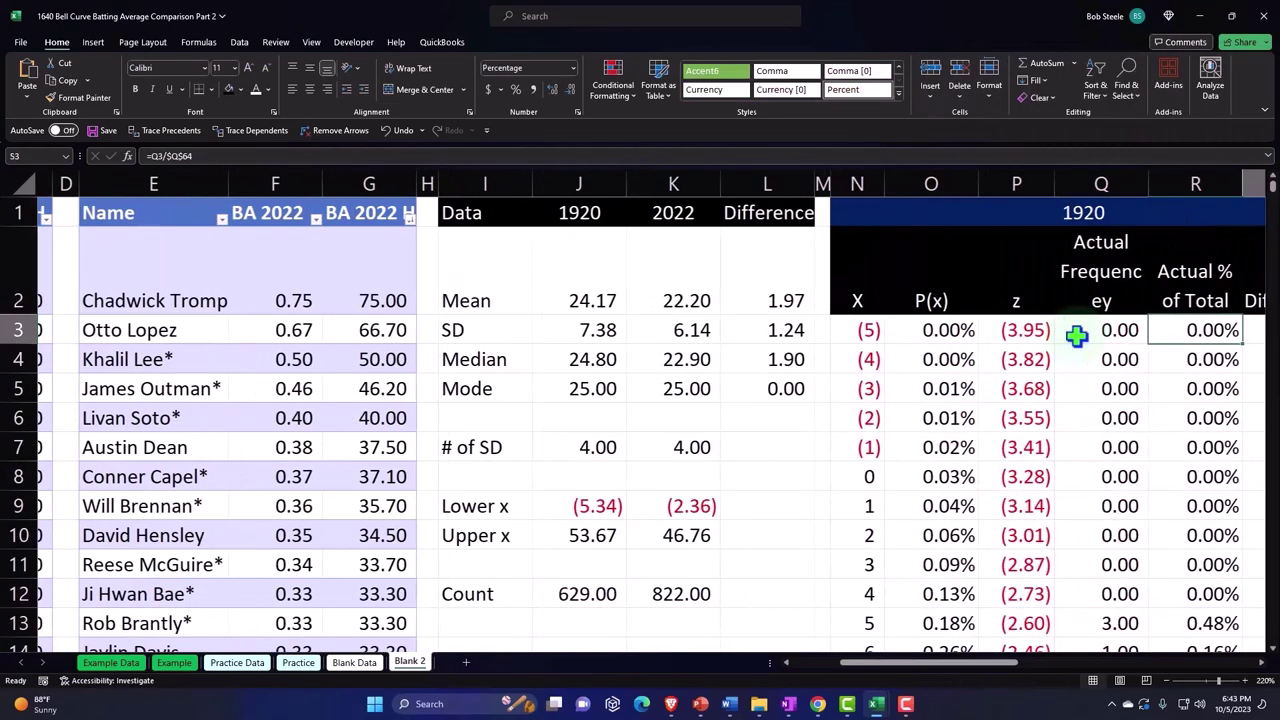
pyautogui.press('Right')
pyautogui.press('Right')
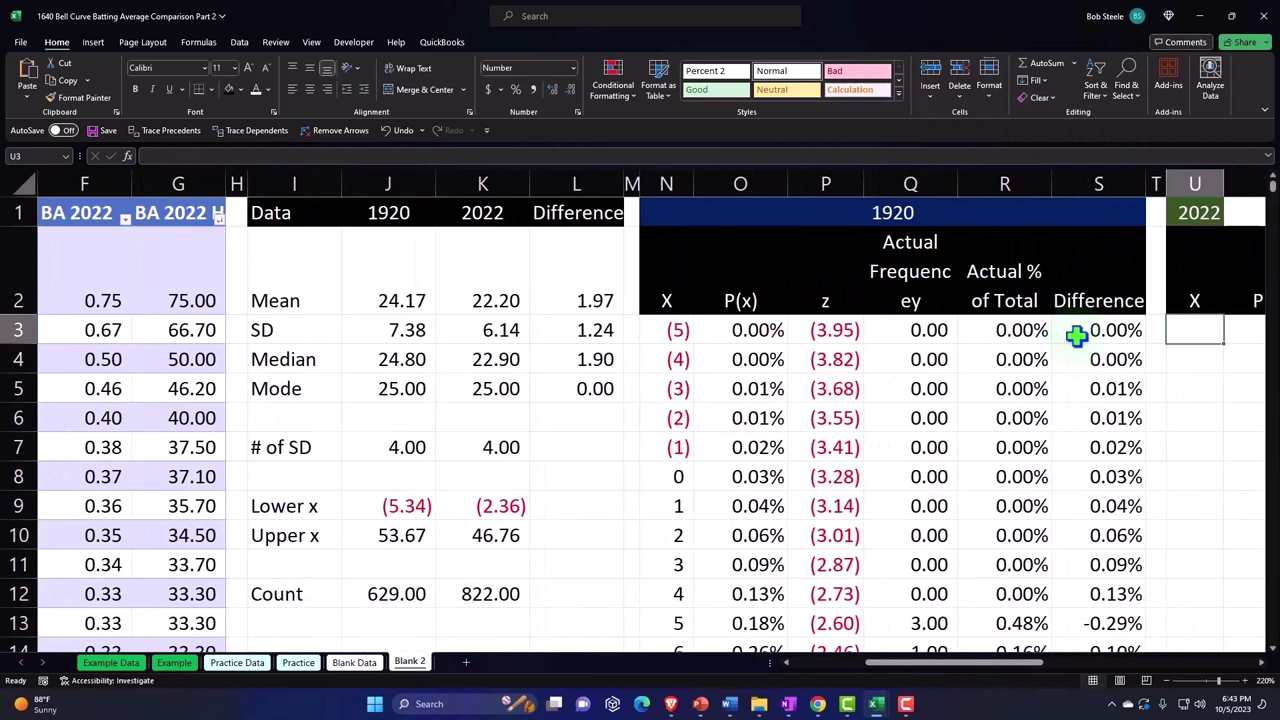
pyautogui.write('=')
pyautogui.press('Left')
pyautogui.press('Left')
pyautogui.press('Left')
pyautogui.press('Left')
pyautogui.press('Left')
pyautogui.press('Left')
pyautogui.press('Left')
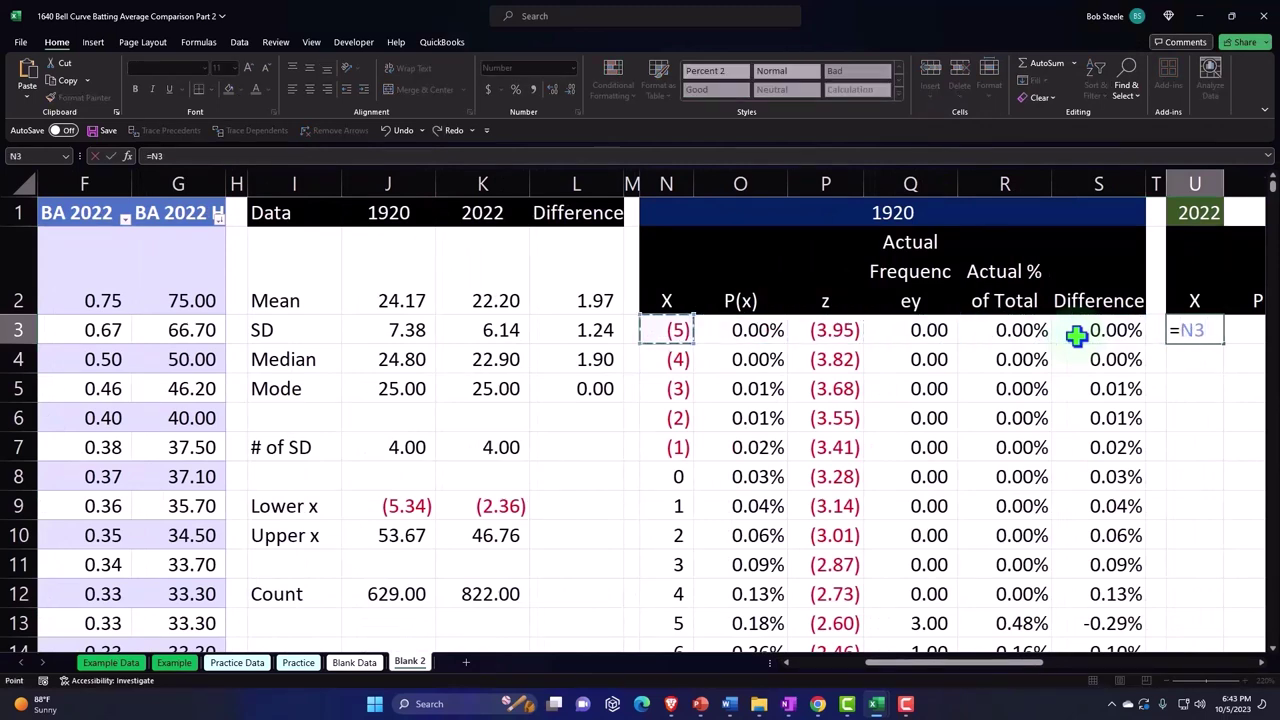
pyautogui.press('Return')
pyautogui.click(1195, 330)
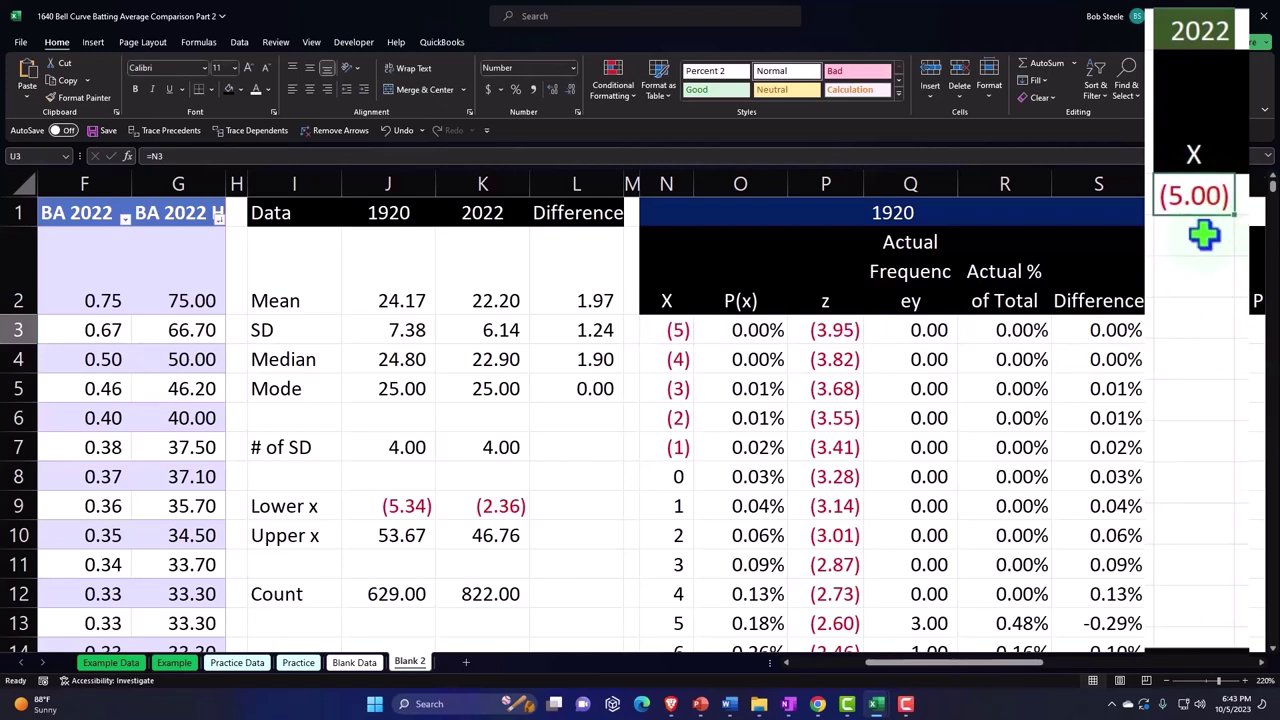
pyautogui.moveTo(1238, 220)
pyautogui.mouseDown()
pyautogui.moveTo(1218, 655)
pyautogui.moveTo(1237, 20)
pyautogui.moveTo(1231, 116)
pyautogui.mouseUp()
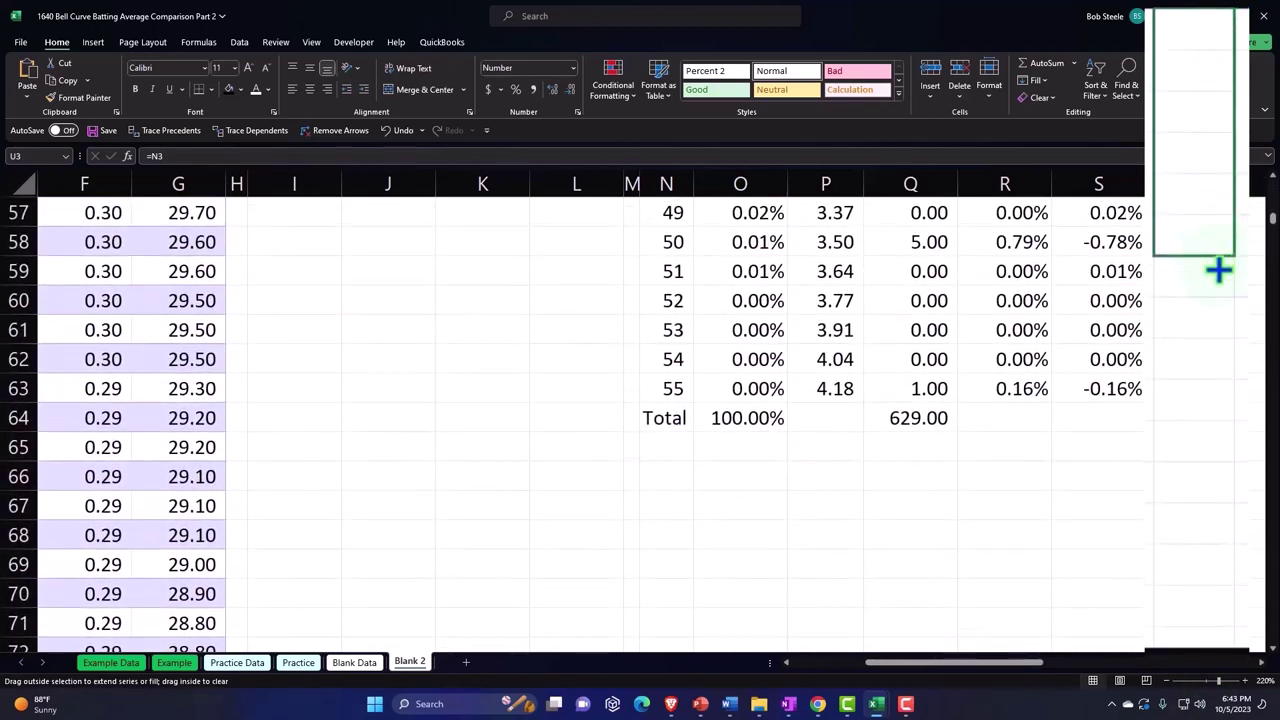
pyautogui.moveTo(1231, 116); pyautogui.dragTo(1218, 300)
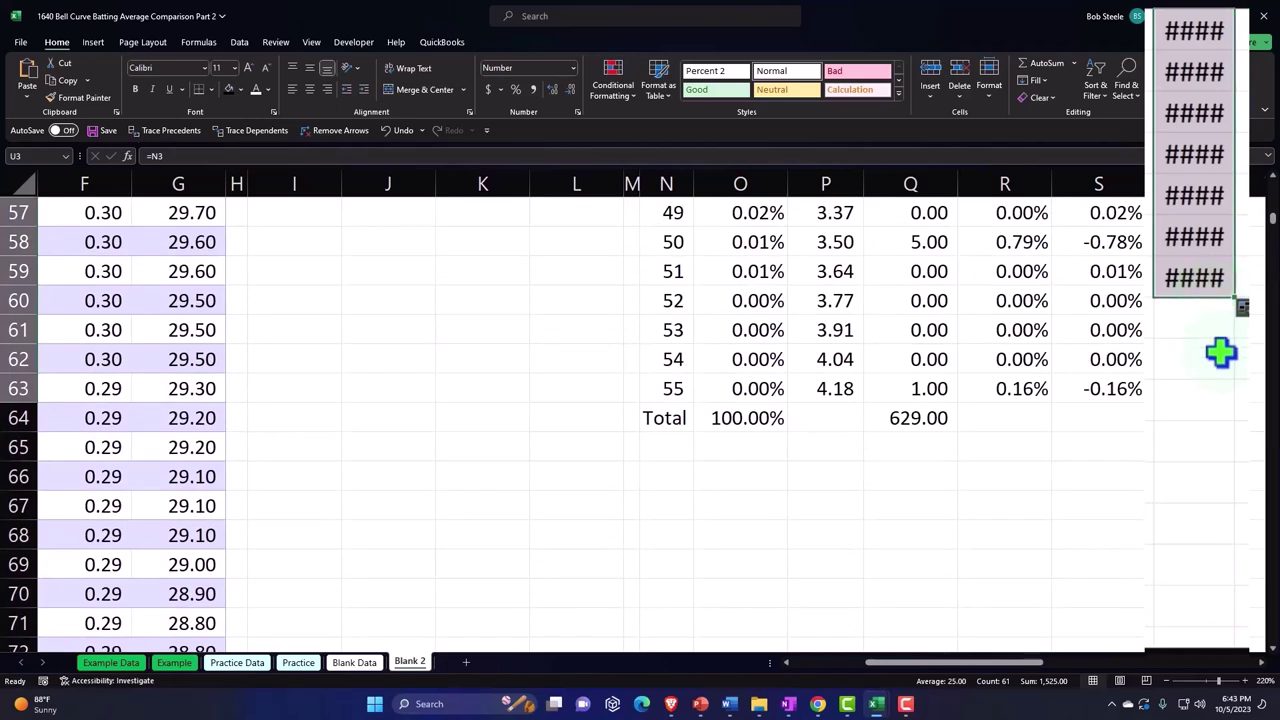
# - Show the 2022 X values with no decimal places
pyautogui.scroll(5, 1268, 563)
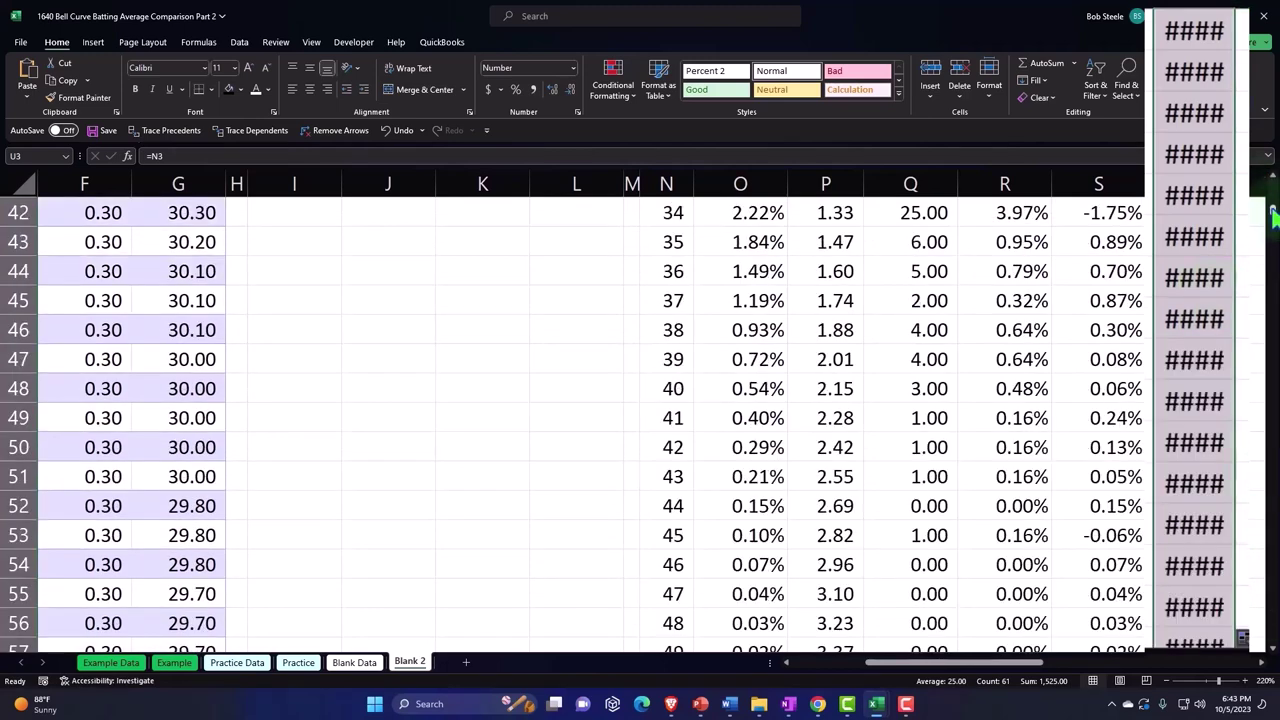
pyautogui.scroll(14, 1272, 215)
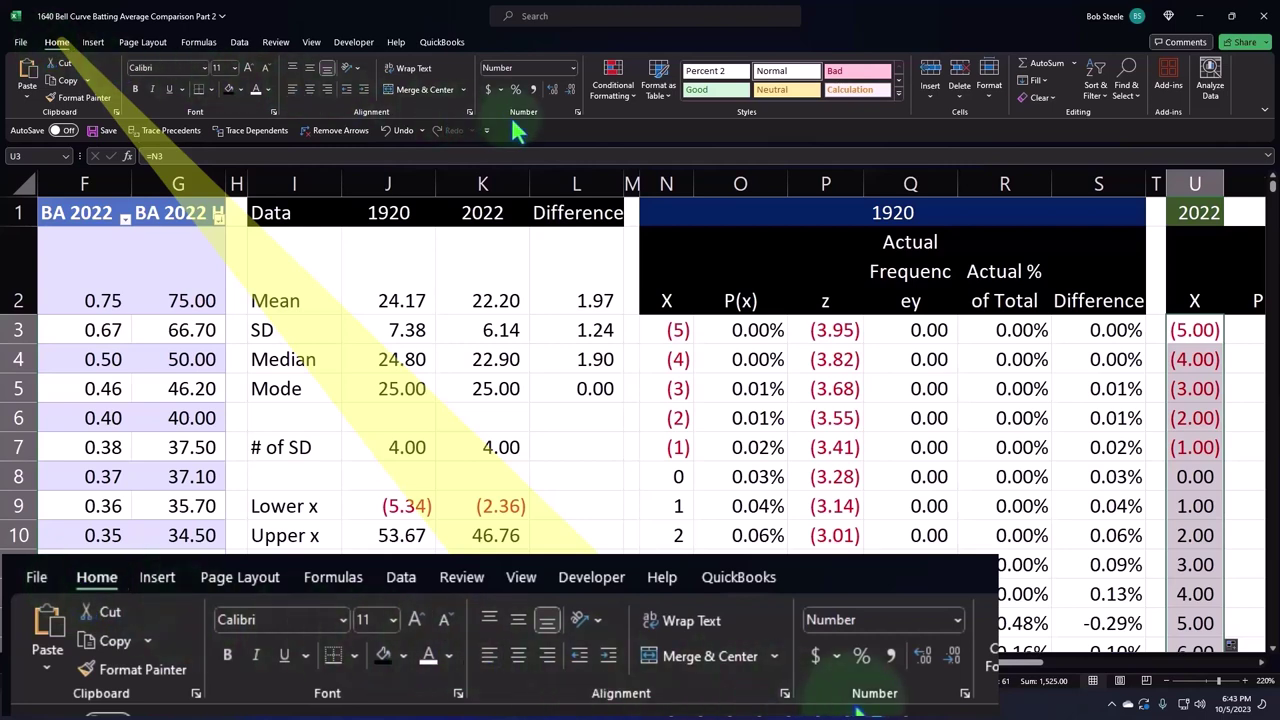
pyautogui.click(570, 90)
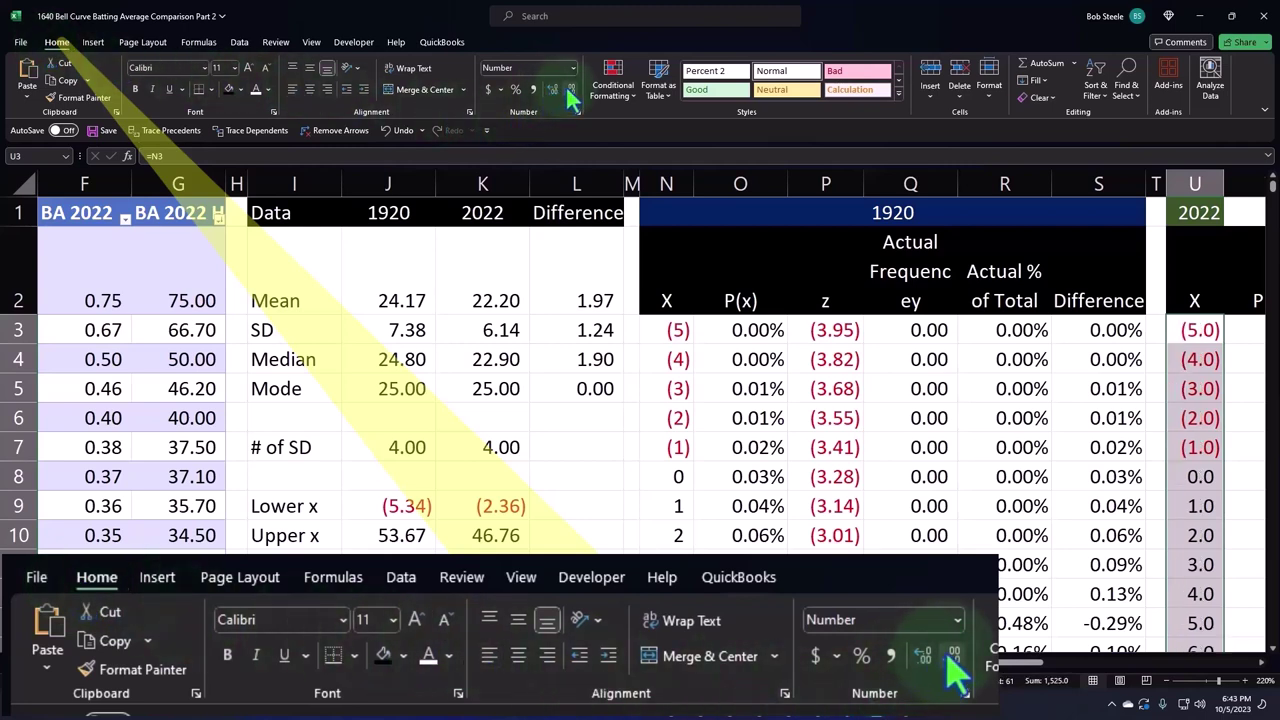
pyautogui.click(570, 90)
# - Hide the 1920 table columns M–S again
pyautogui.click(858, 362)
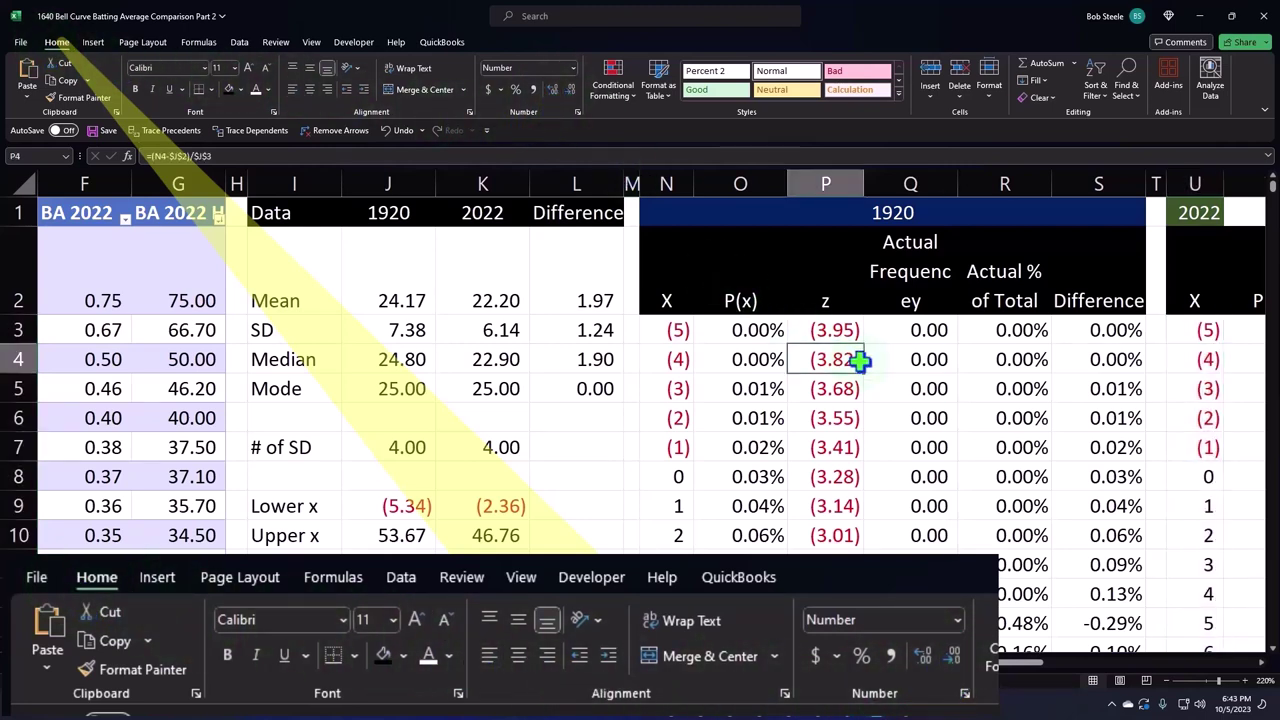
pyautogui.press('Right')
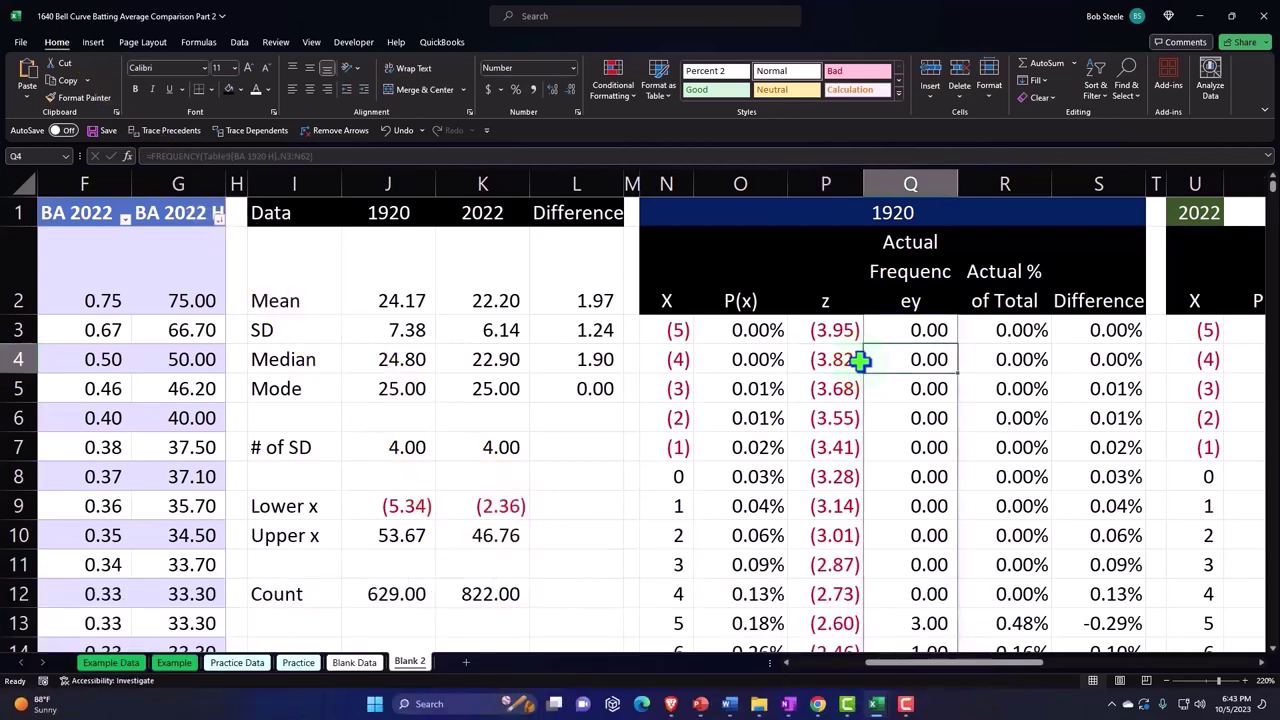
pyautogui.moveTo(632, 183); pyautogui.dragTo(1080, 183)
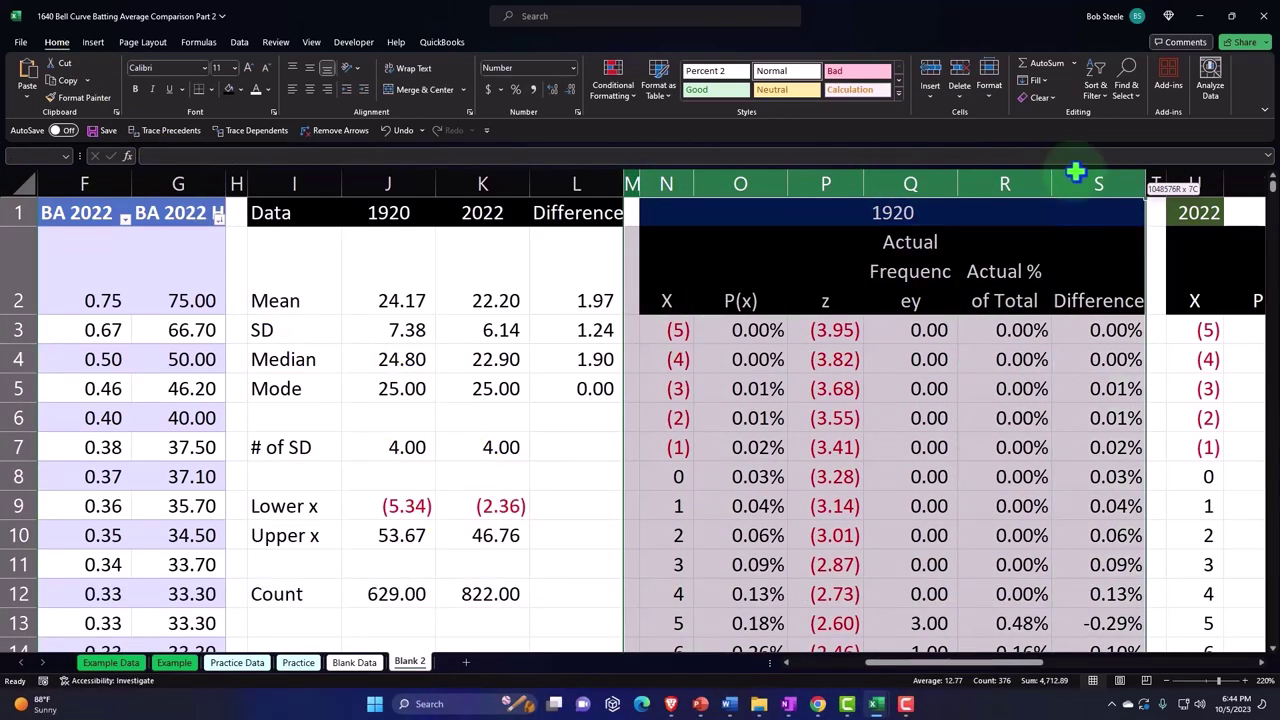
pyautogui.rightClick(833, 280)
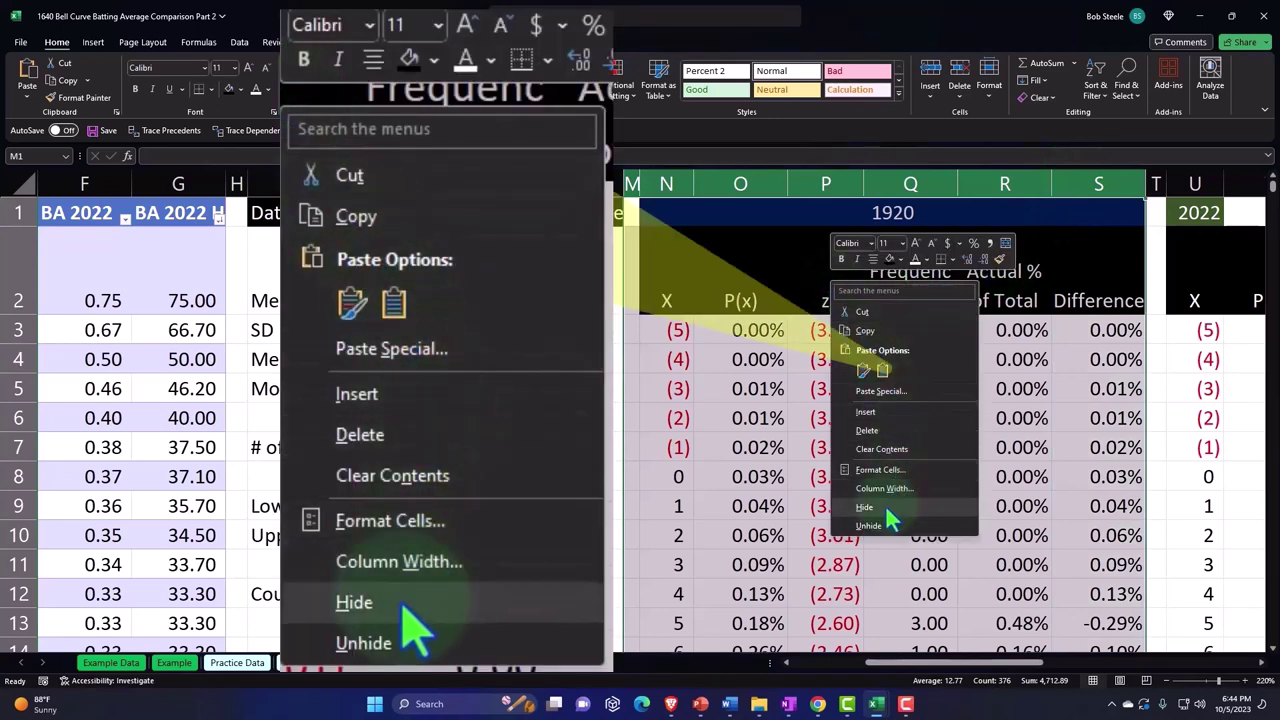
pyautogui.click(887, 509)
pyautogui.click(771, 334)
pyautogui.write('=')
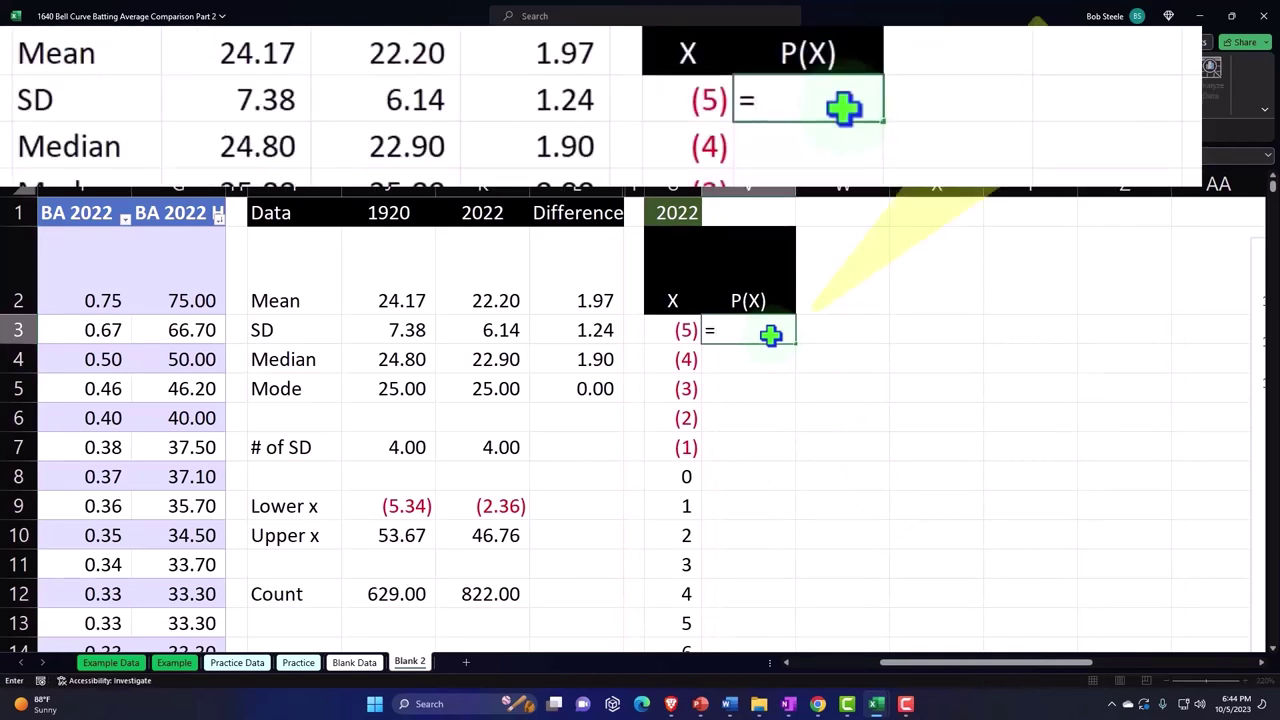
# - Start a NORM.DIST formula in V3 with U3 as the x value
pyautogui.write('nom')
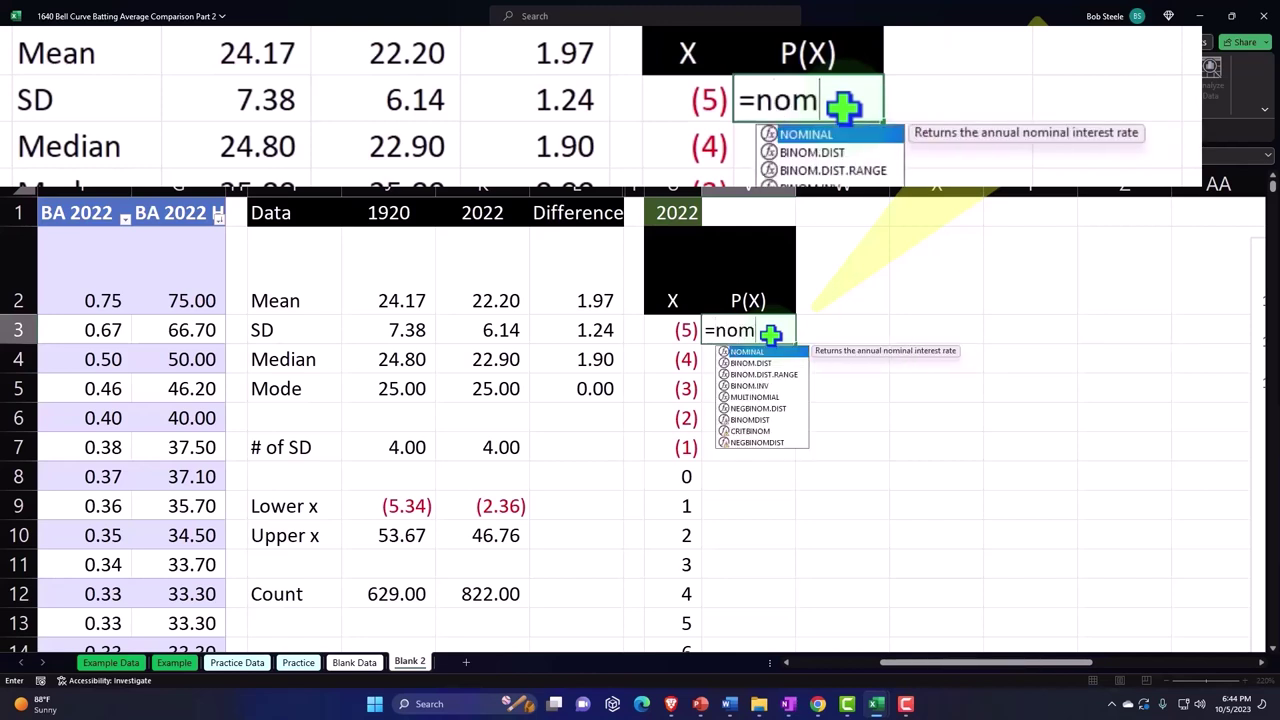
pyautogui.press('BackSpace')
pyautogui.press('BackSpace')
pyautogui.write('or')
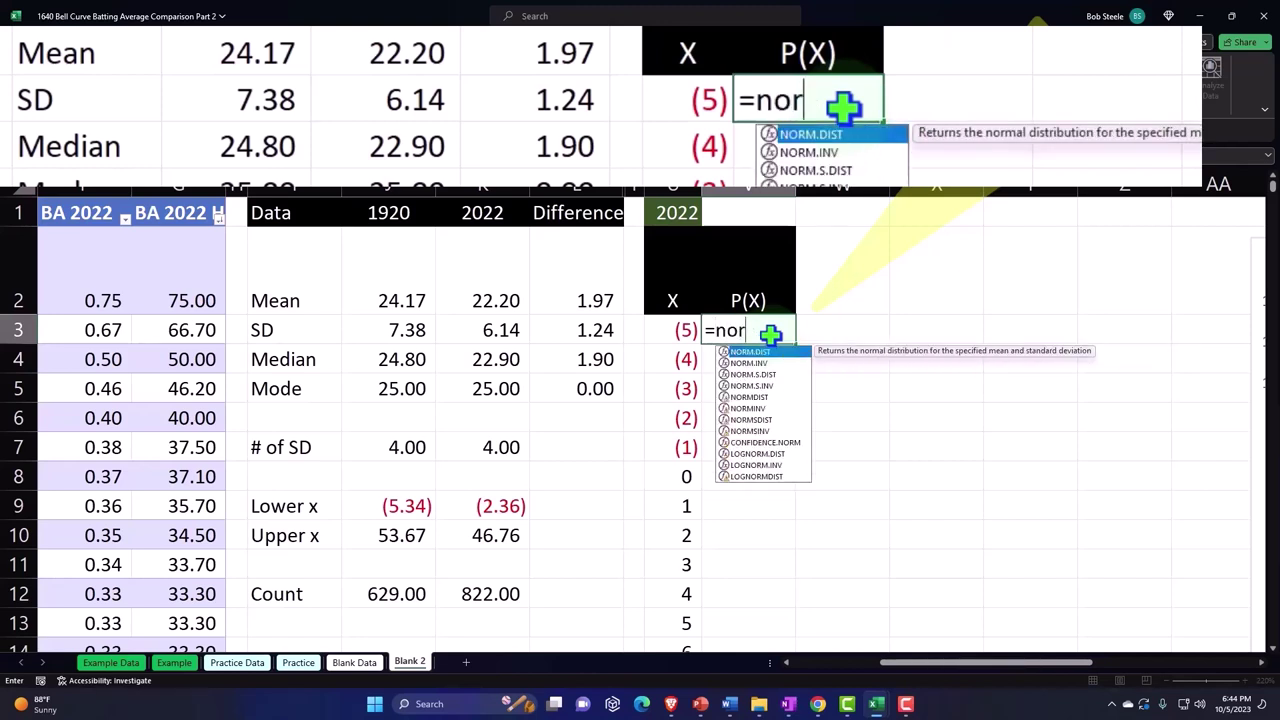
pyautogui.press('Tab')
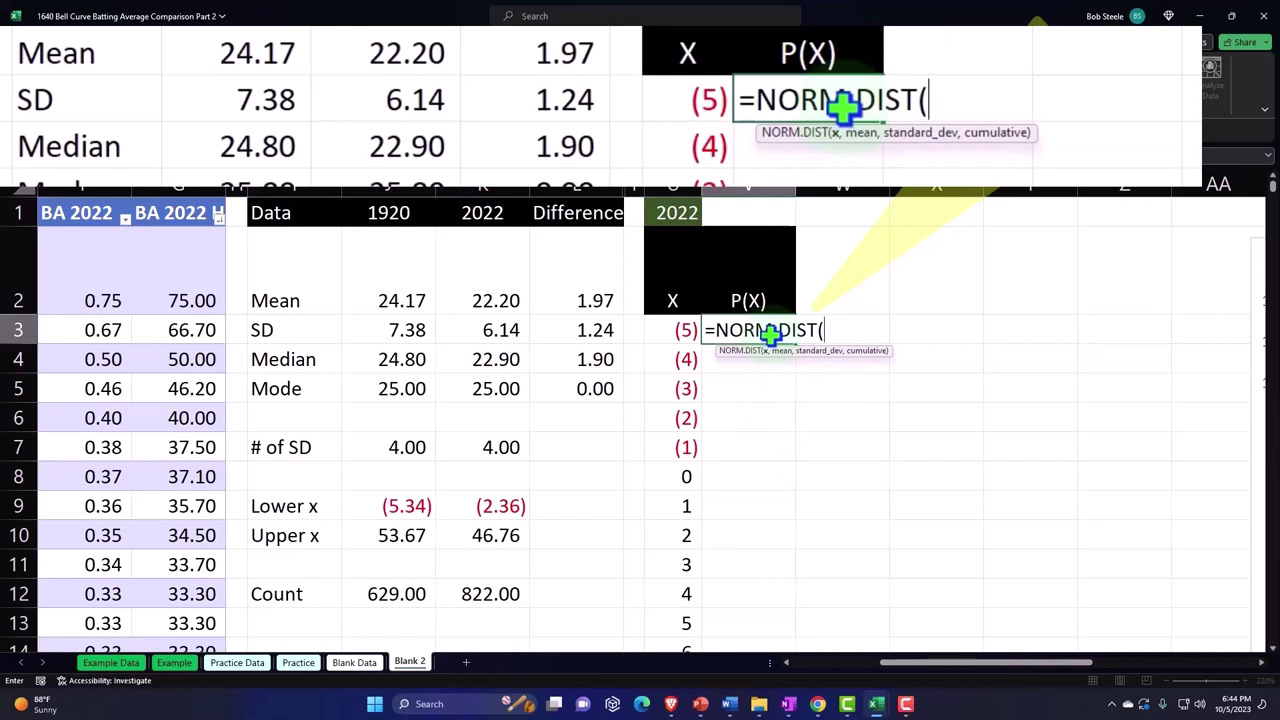
pyautogui.press('Left')
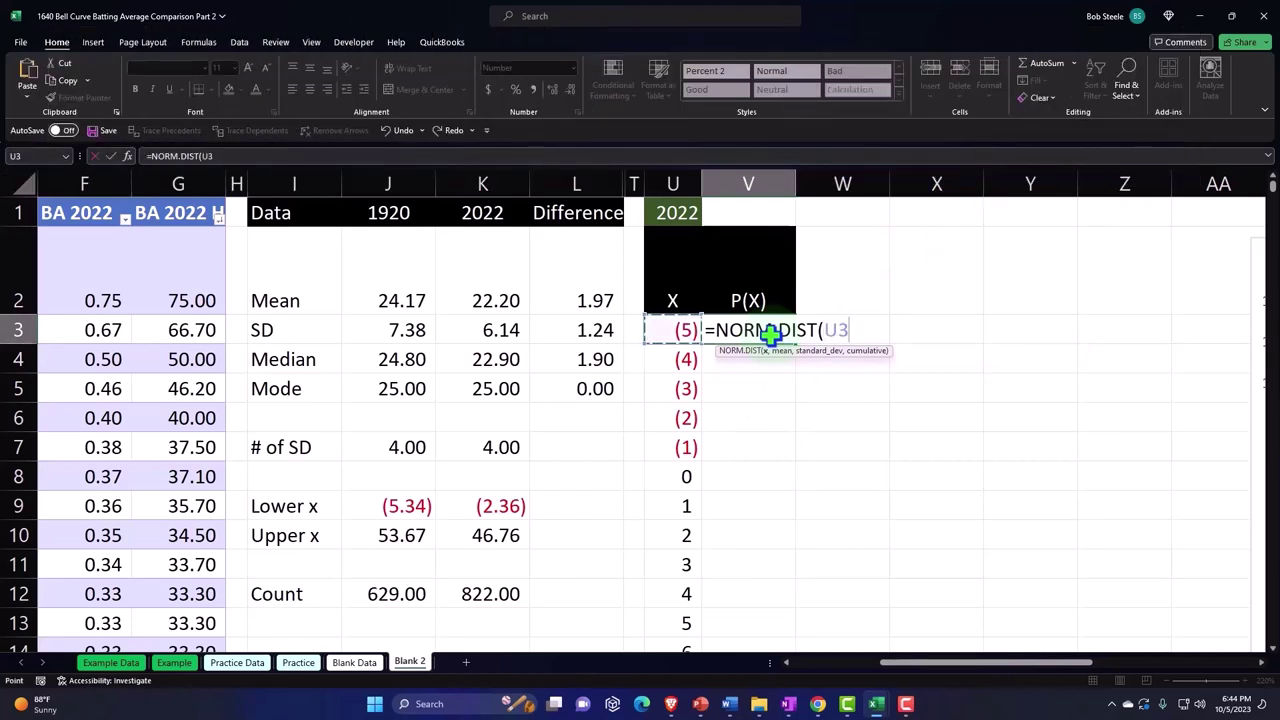
pyautogui.press('Left')
pyautogui.press('Left')
pyautogui.press('Right')
pyautogui.press('Right')
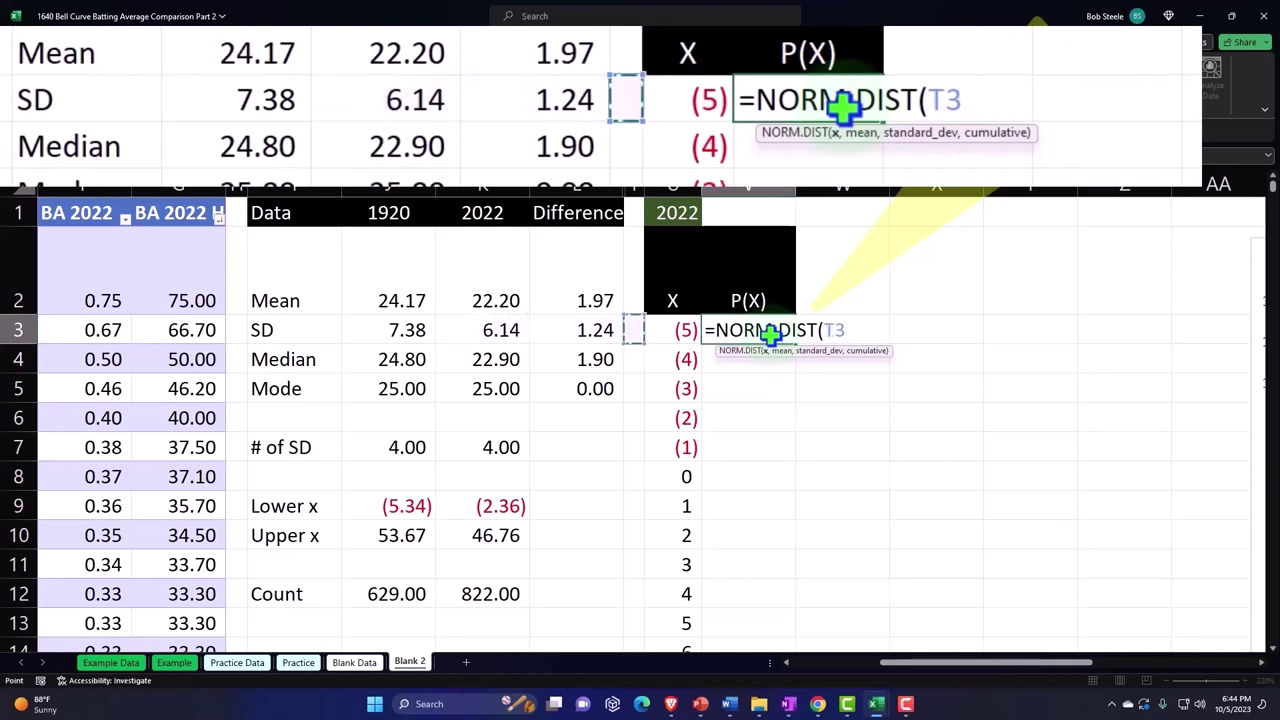
pyautogui.press('Right')
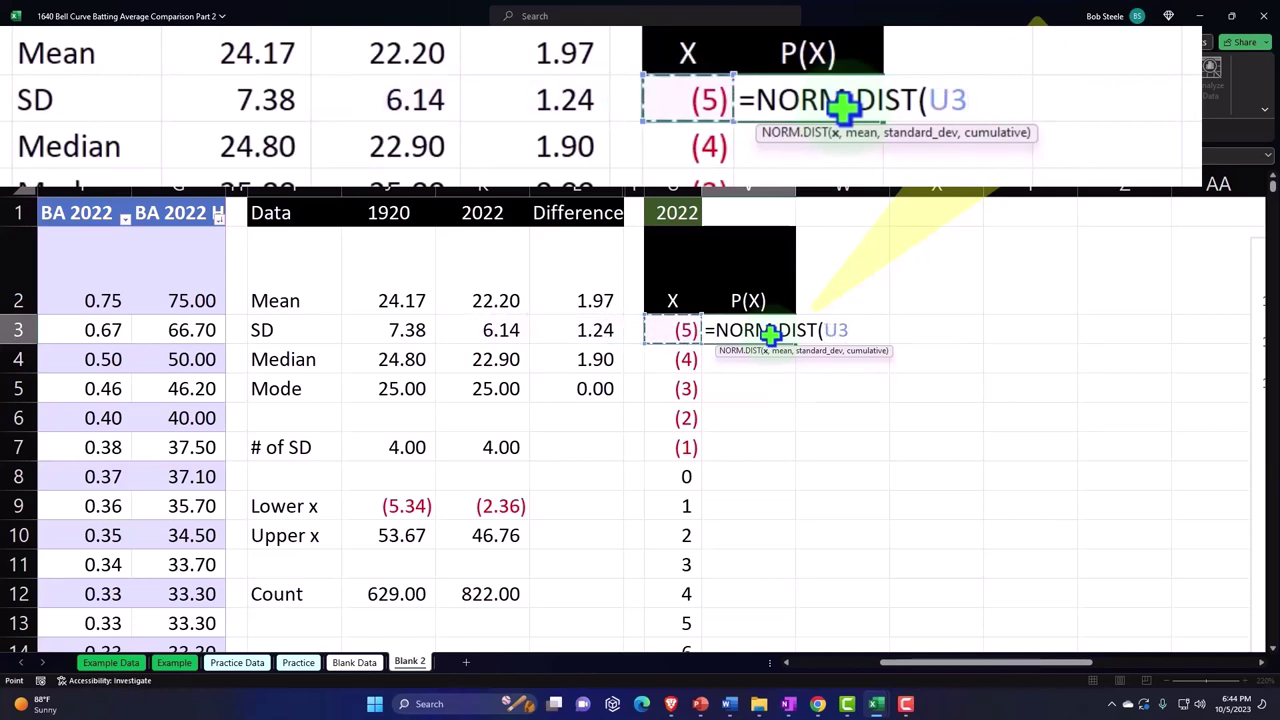
# - Complete it as =NORM.DIST(U3,$K$2,$K$3,0) using the absolute 2022 mean and SD
pyautogui.write(',')
pyautogui.press('Left')
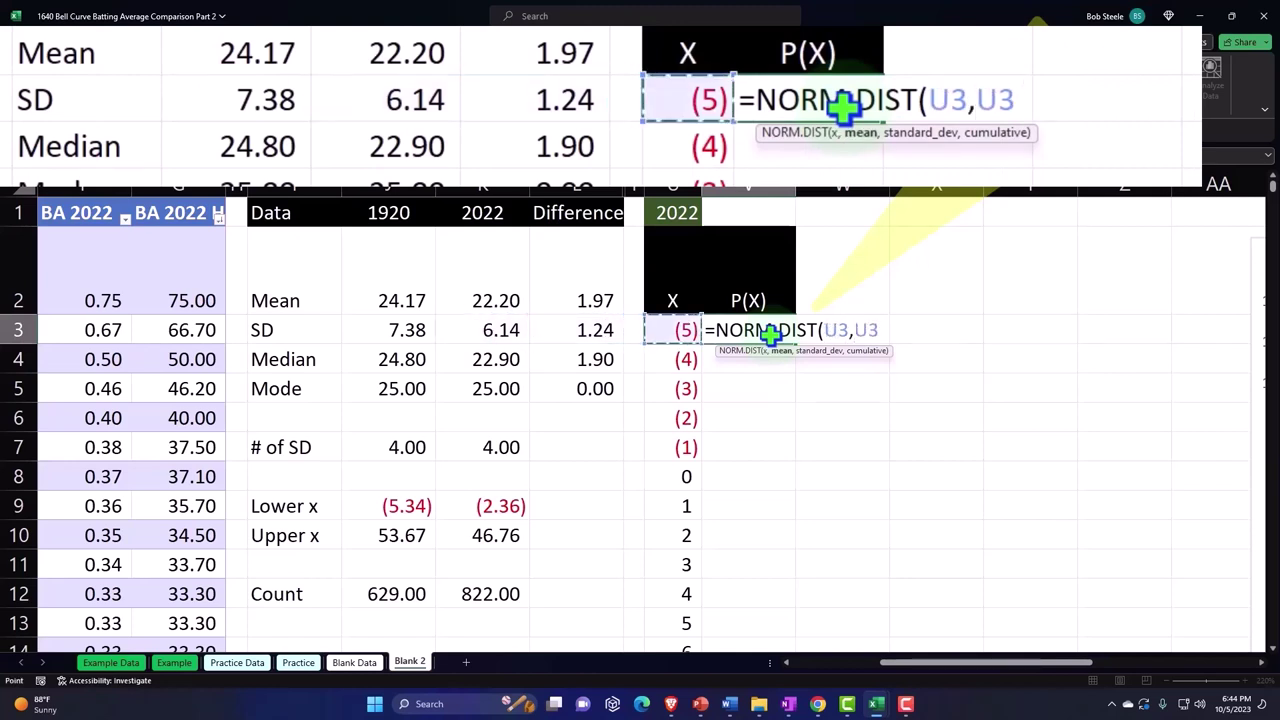
pyautogui.press('Left')
pyautogui.press('Left')
pyautogui.press('Up')
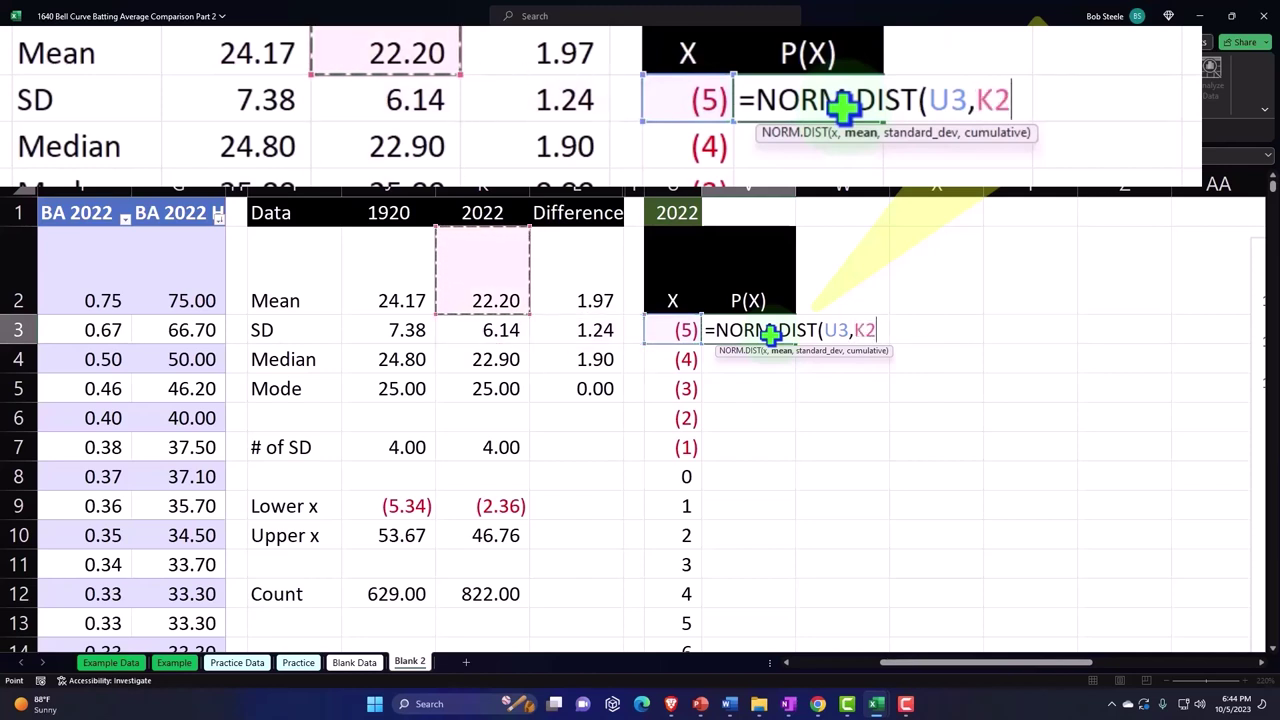
pyautogui.press('F4')
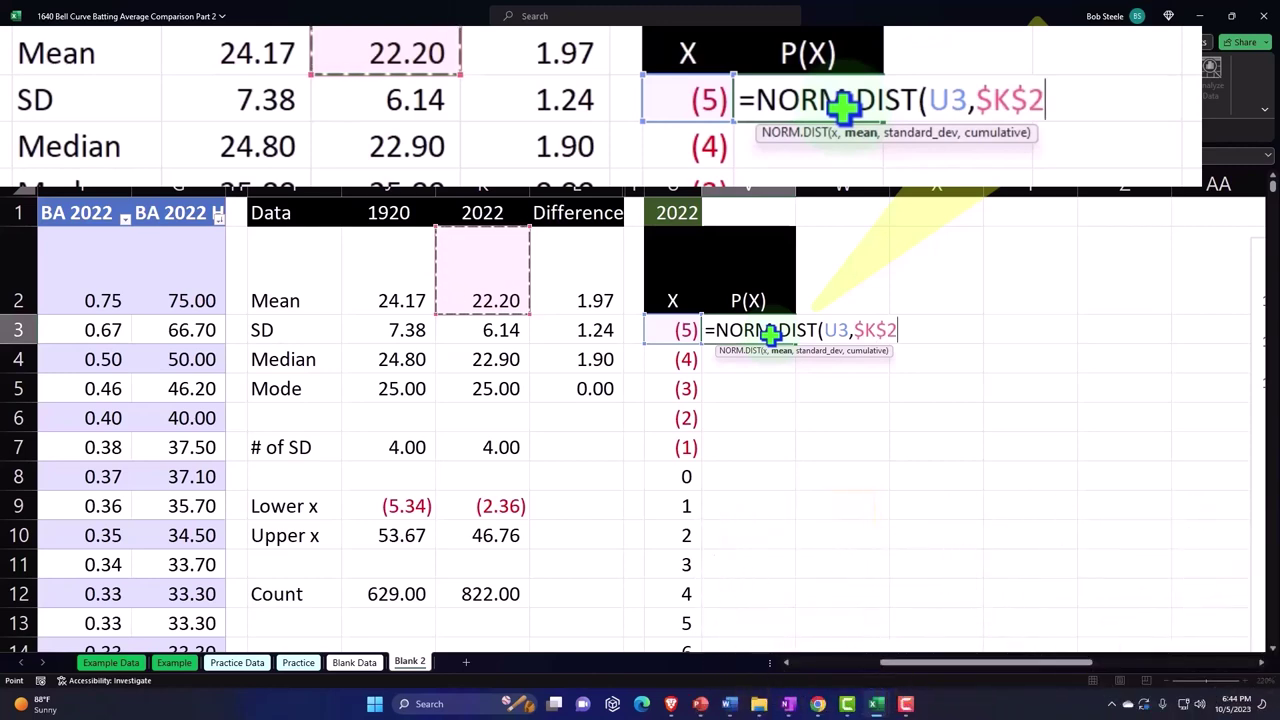
pyautogui.write(',')
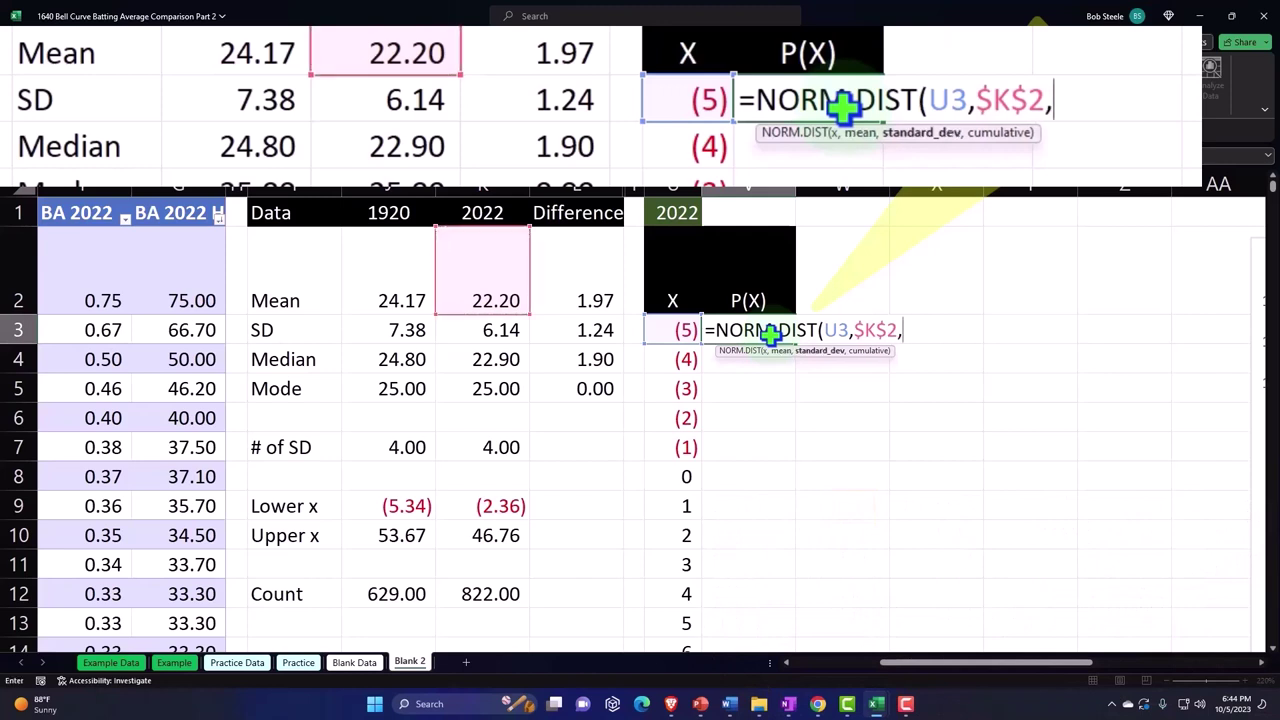
pyautogui.press('Left')
pyautogui.press('Left')
pyautogui.press('Left')
pyautogui.press('Left')
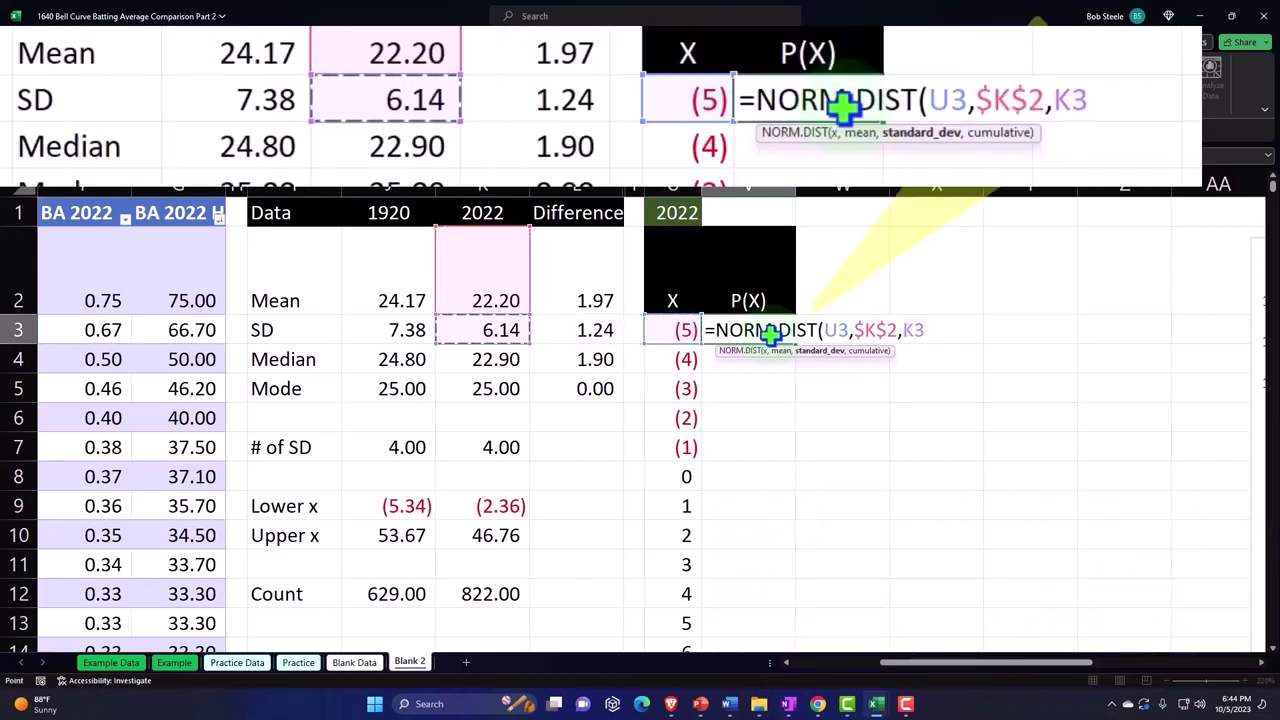
pyautogui.press('F4')
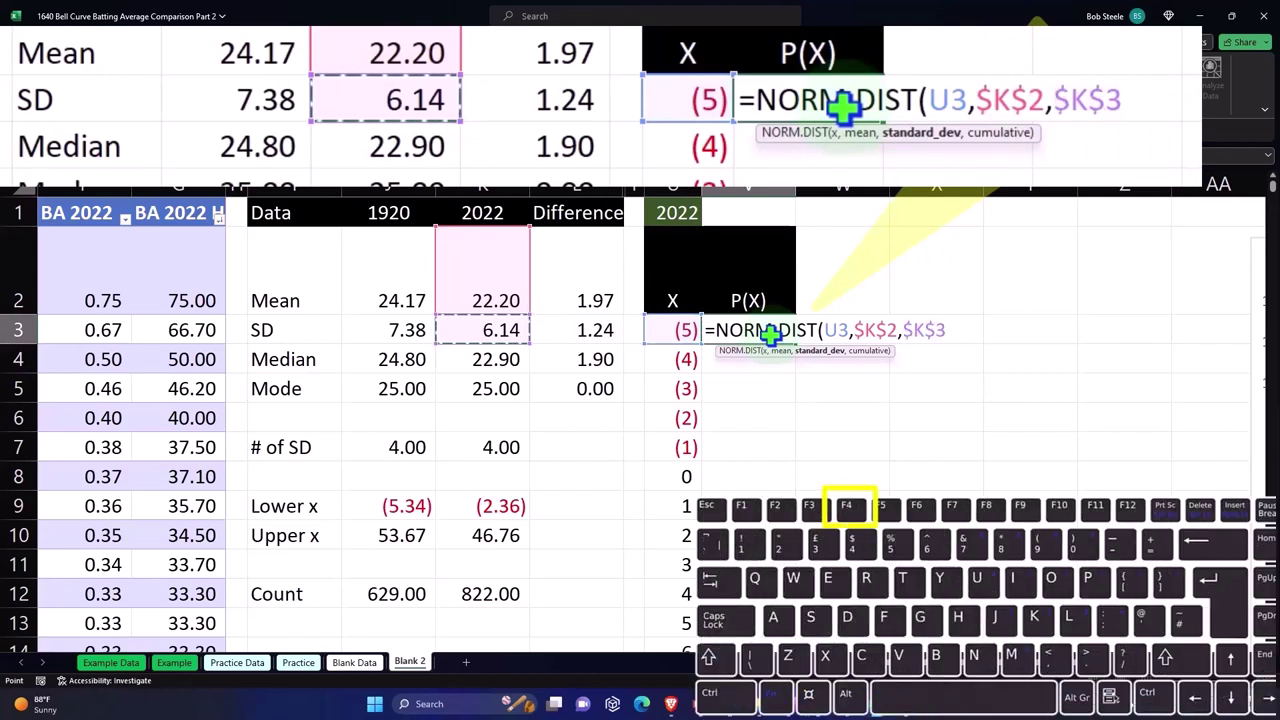
pyautogui.write(',')
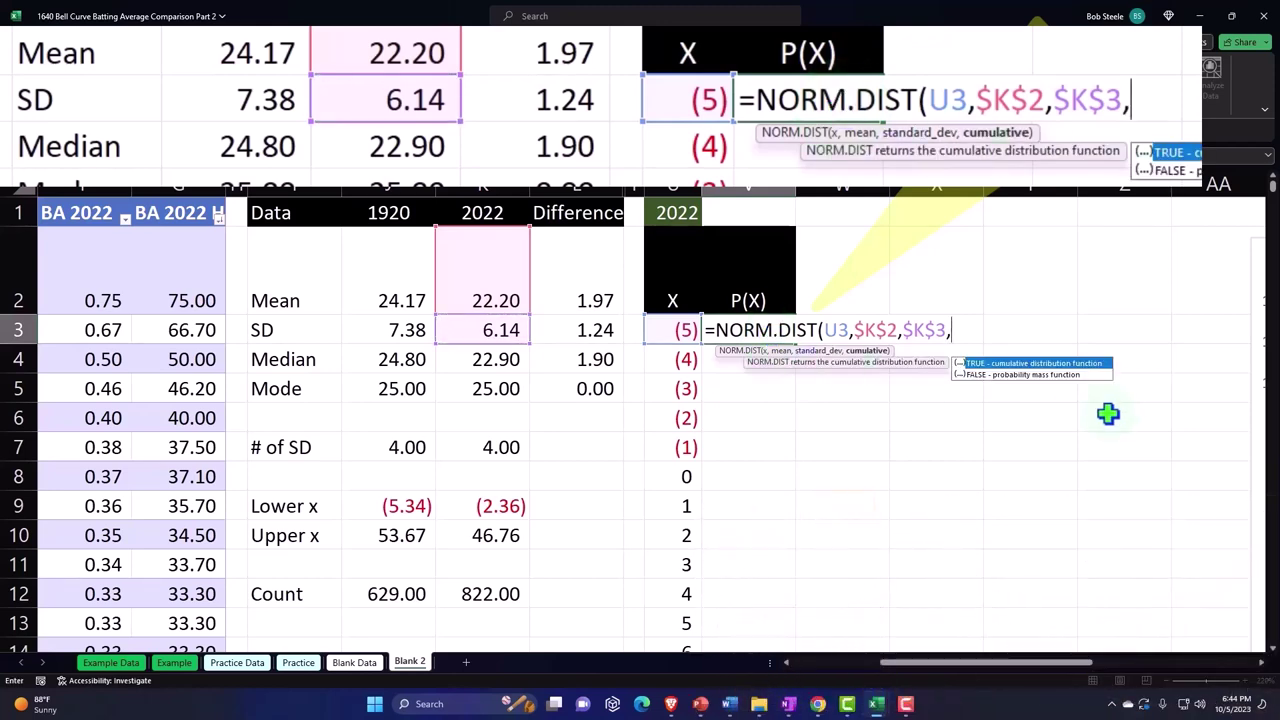
pyautogui.write('0)')
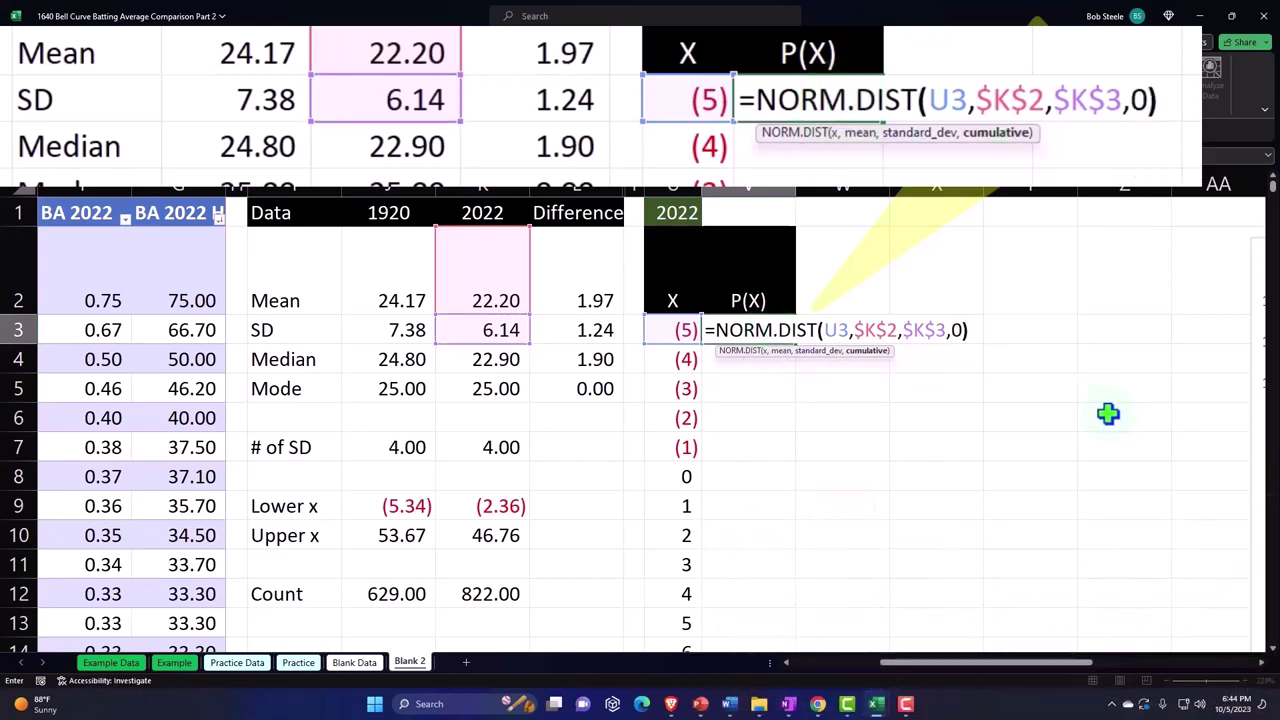
pyautogui.press('Return')
# - Format P(X) as two-decimal percentages and fill it down to X = 55
pyautogui.click(779, 330)
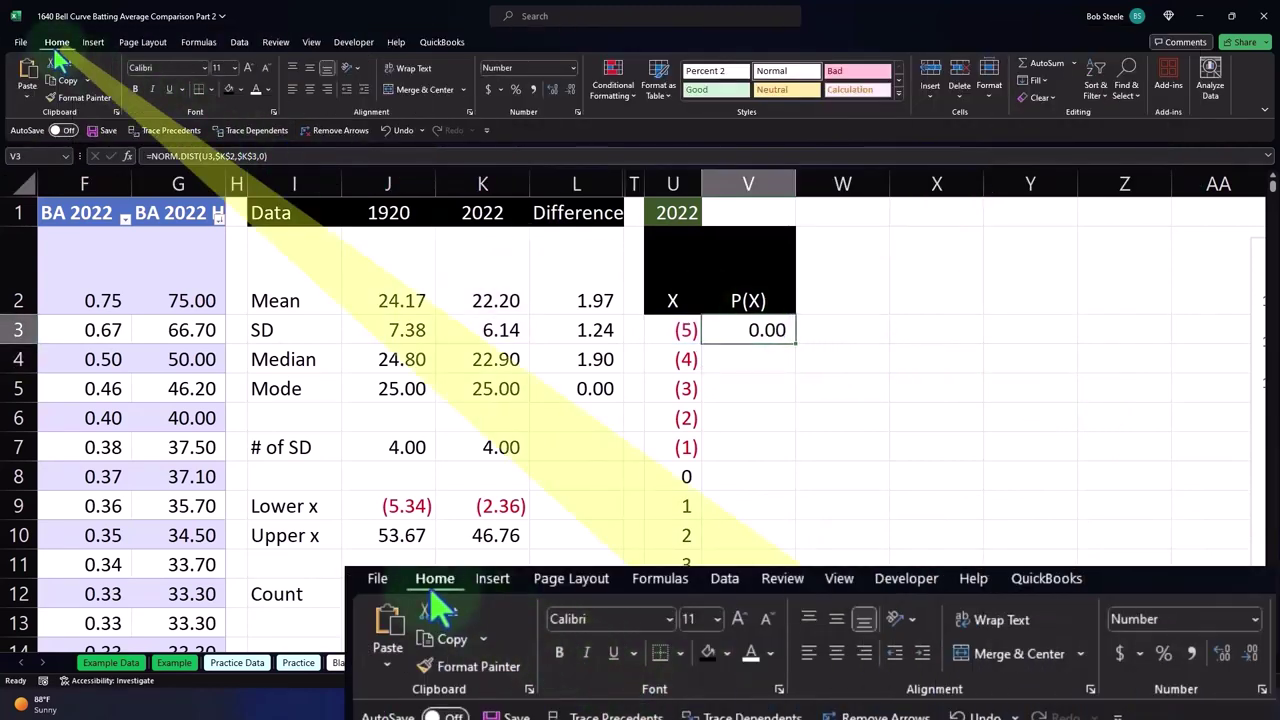
pyautogui.click(515, 89)
pyautogui.click(551, 89)
pyautogui.click(551, 89)
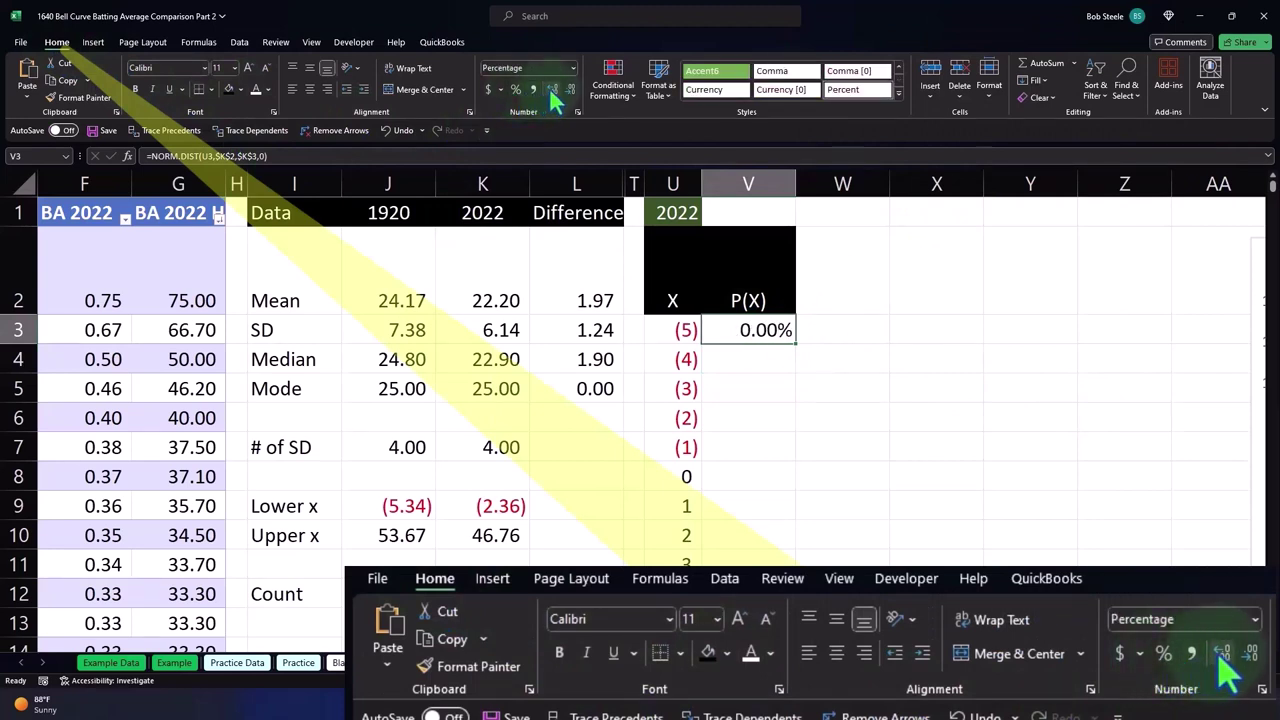
pyautogui.doubleClick(796, 342)
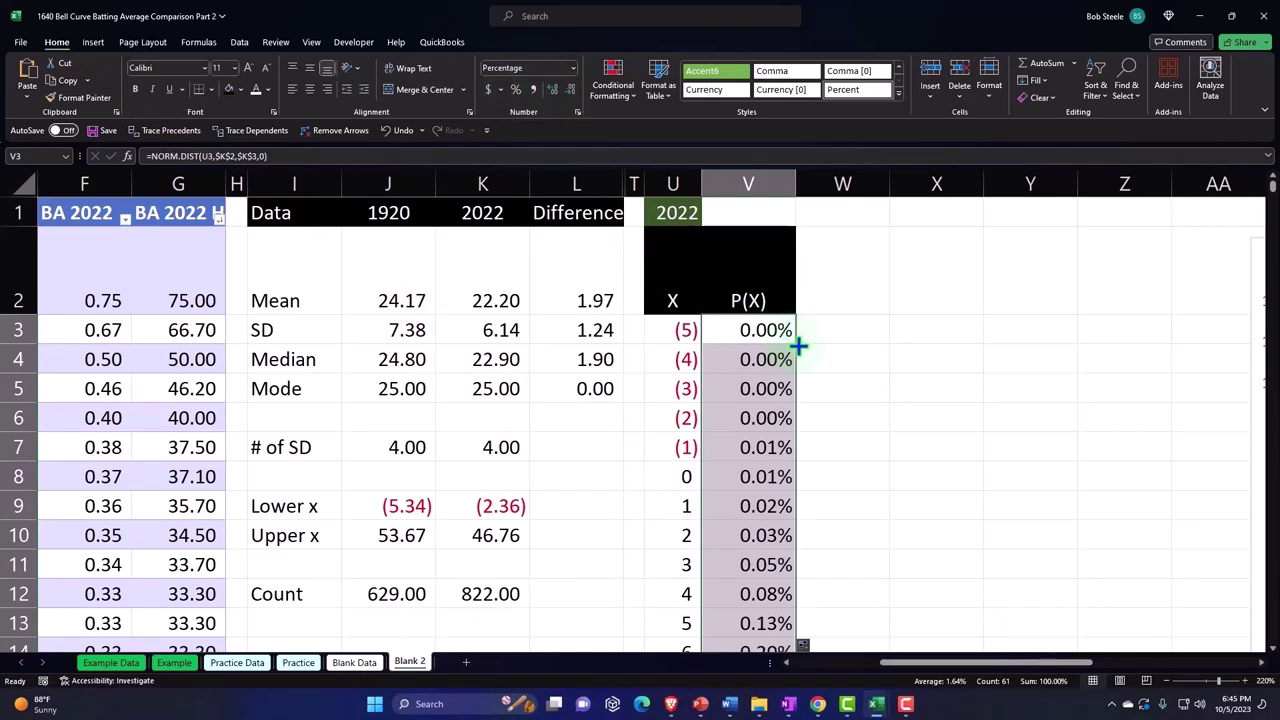
pyautogui.scroll(-2, 798, 346)
pyautogui.scroll(-4, 798, 346)
pyautogui.scroll(-2, 798, 346)
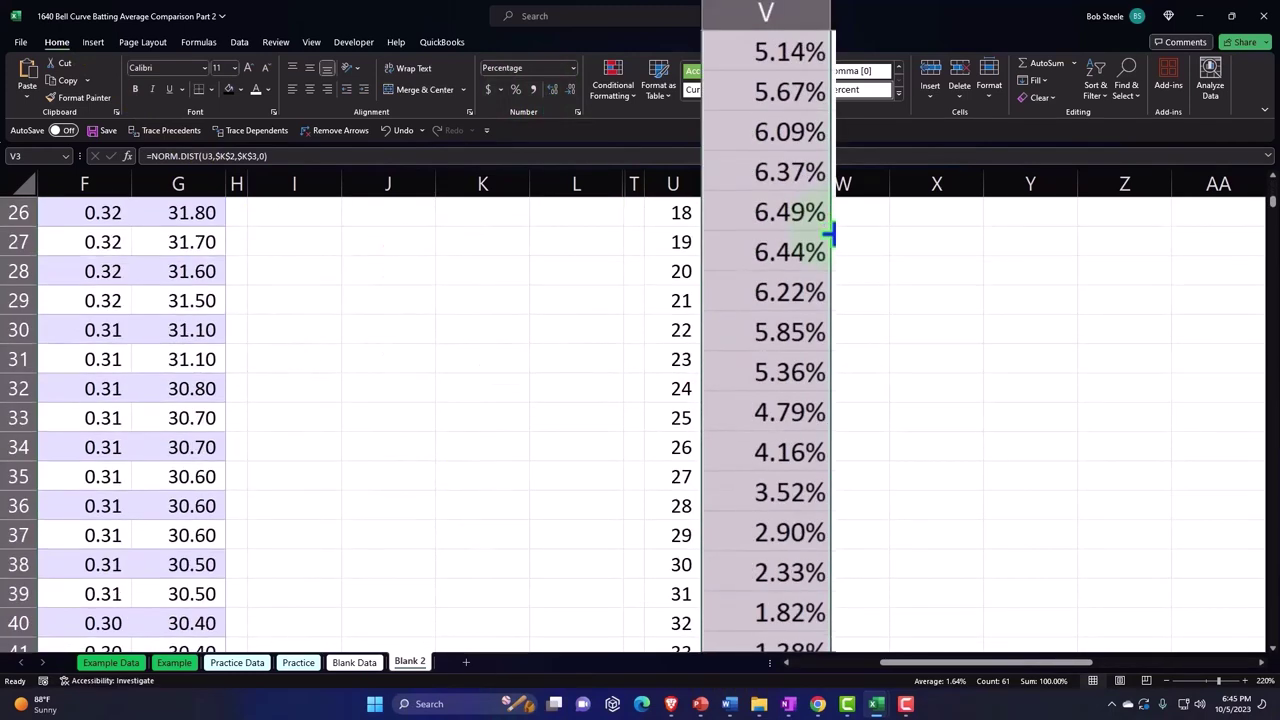
pyautogui.scroll(-5, 800, 346)
pyautogui.scroll(-4, 800, 346)
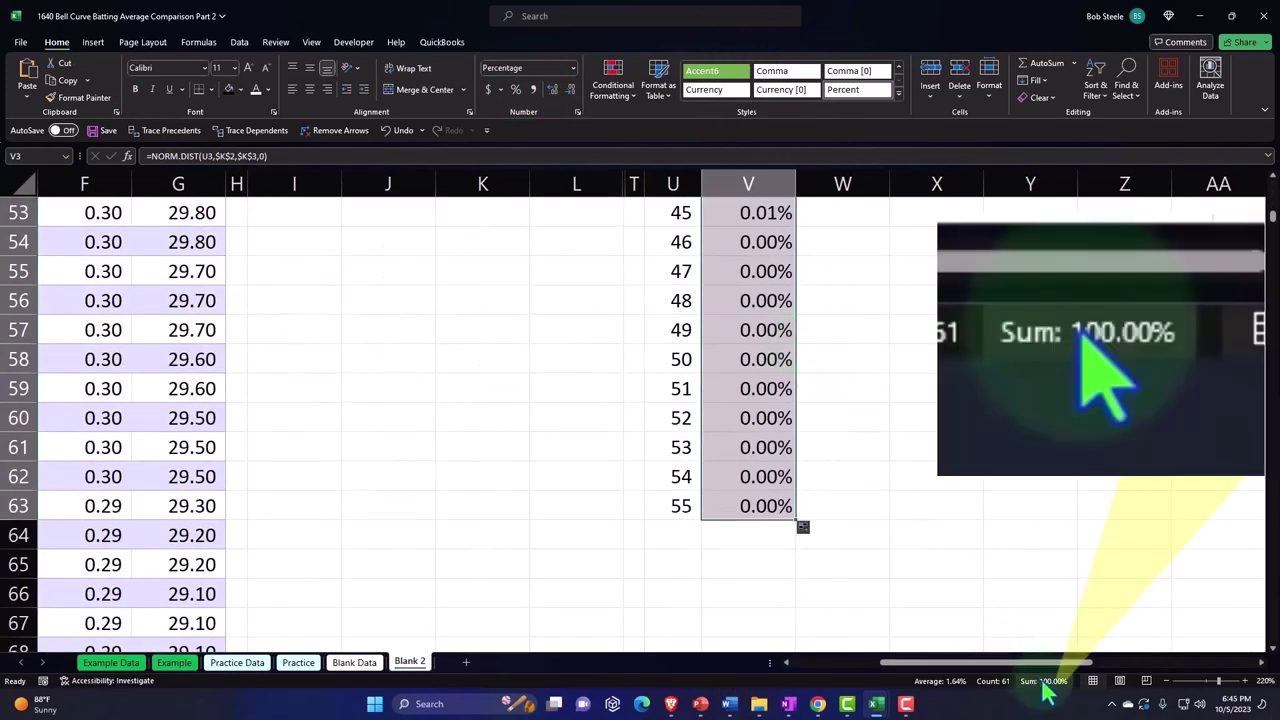
# - Add a Total label in U64 with an AutoSum of the P(X) column in V64
pyautogui.click(674, 535)
pyautogui.write('Total')
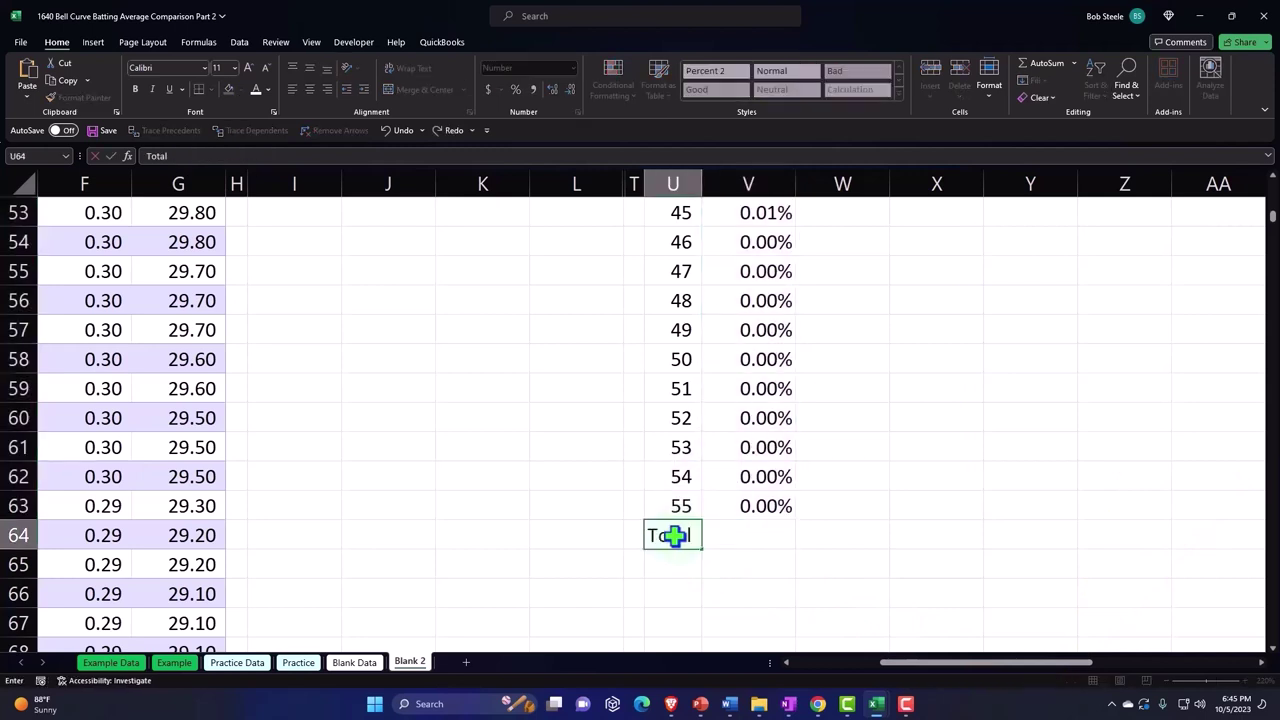
pyautogui.press('Tab')
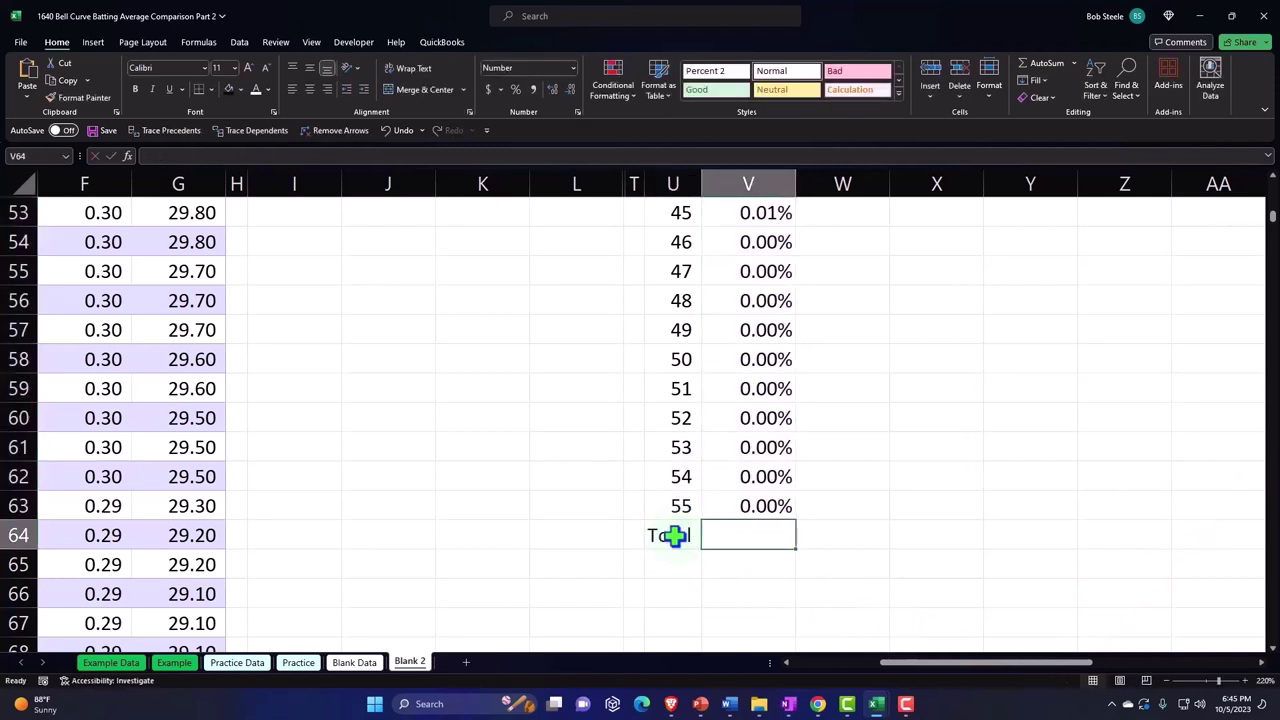
pyautogui.hotkey('alt', '=')
pyautogui.press('Return')
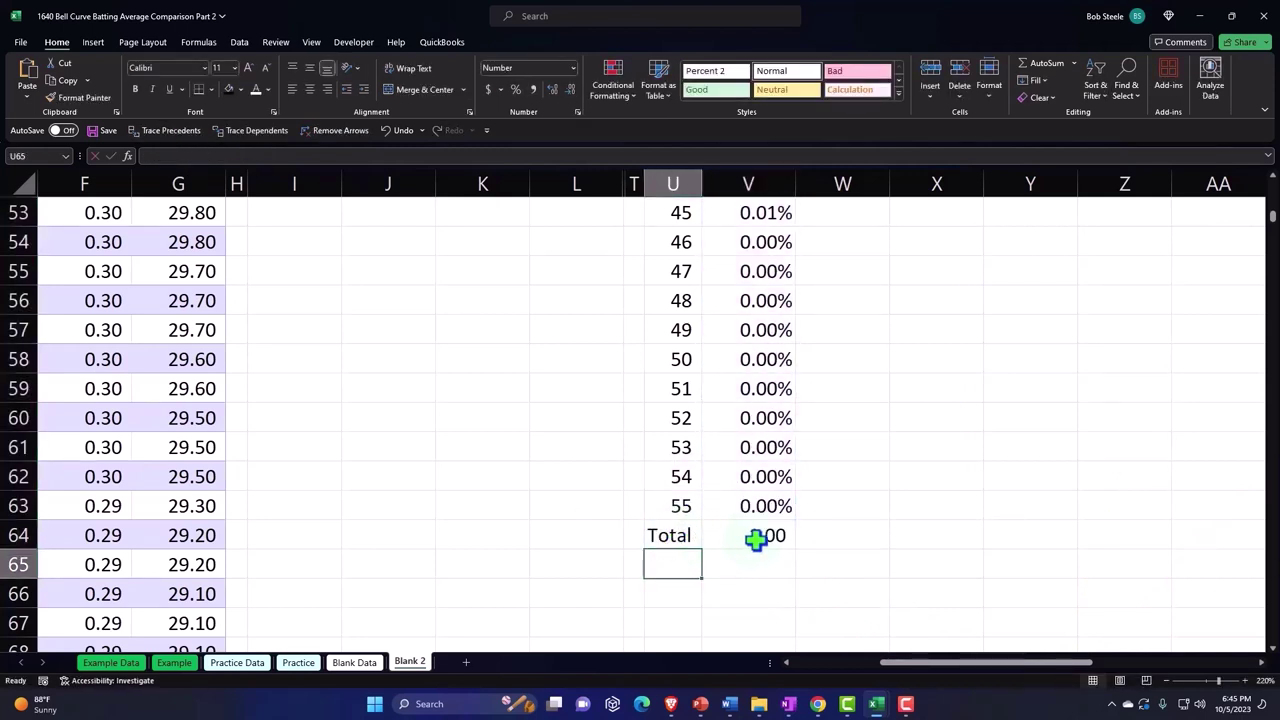
# - Format the total as a percentage with two decimals, showing 100.00%
pyautogui.click(755, 537)
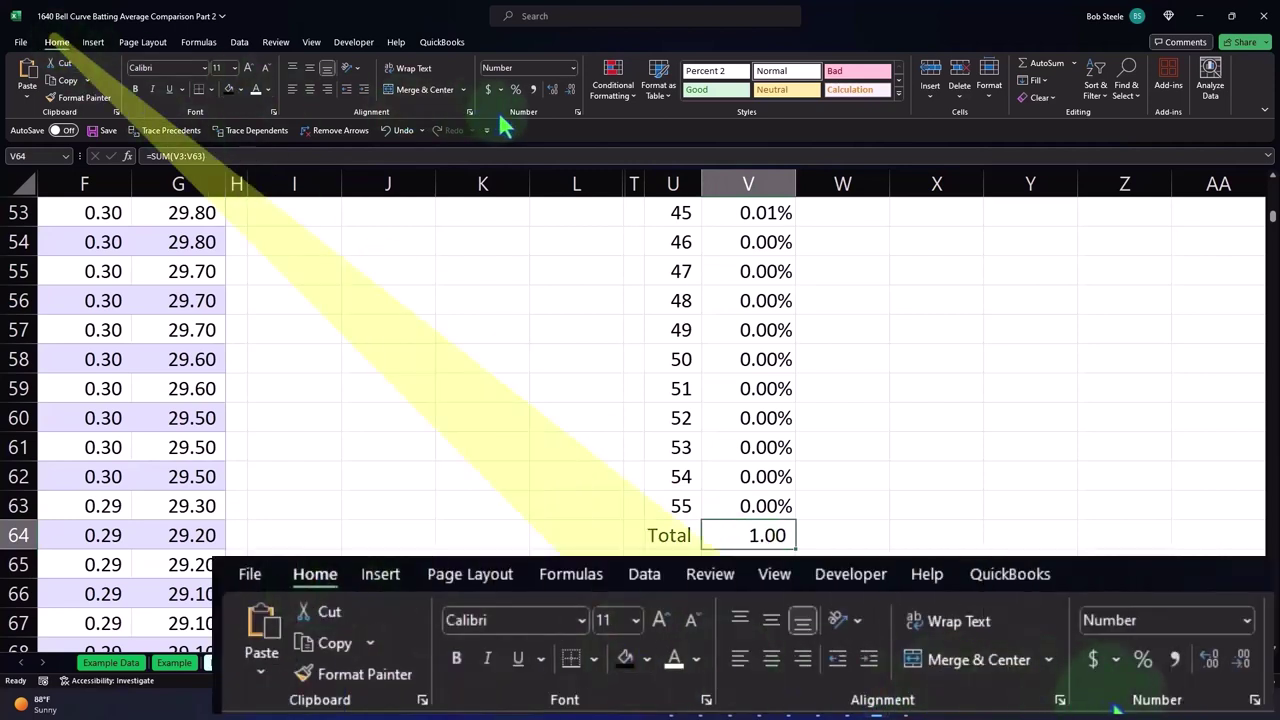
pyautogui.click(516, 89)
pyautogui.click(552, 89)
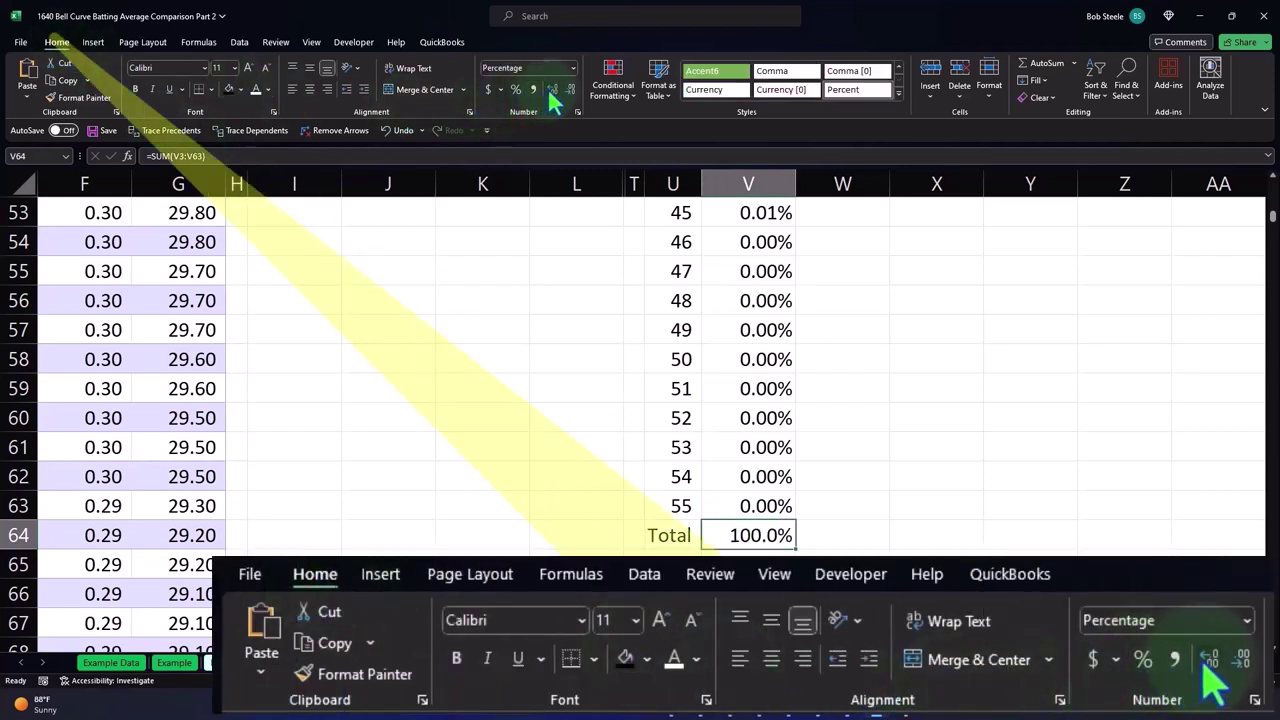
pyautogui.click(552, 89)
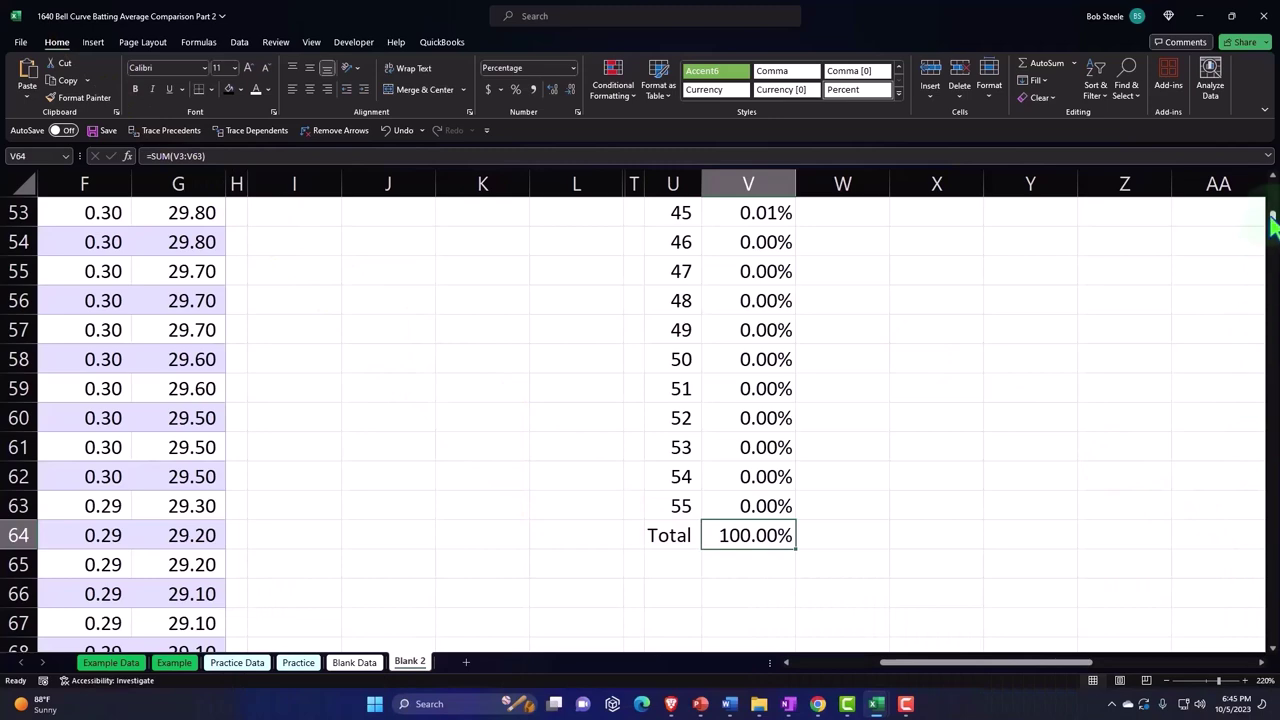
pyautogui.moveTo(1272, 225); pyautogui.dragTo(1272, 190)
pyautogui.click(849, 291)
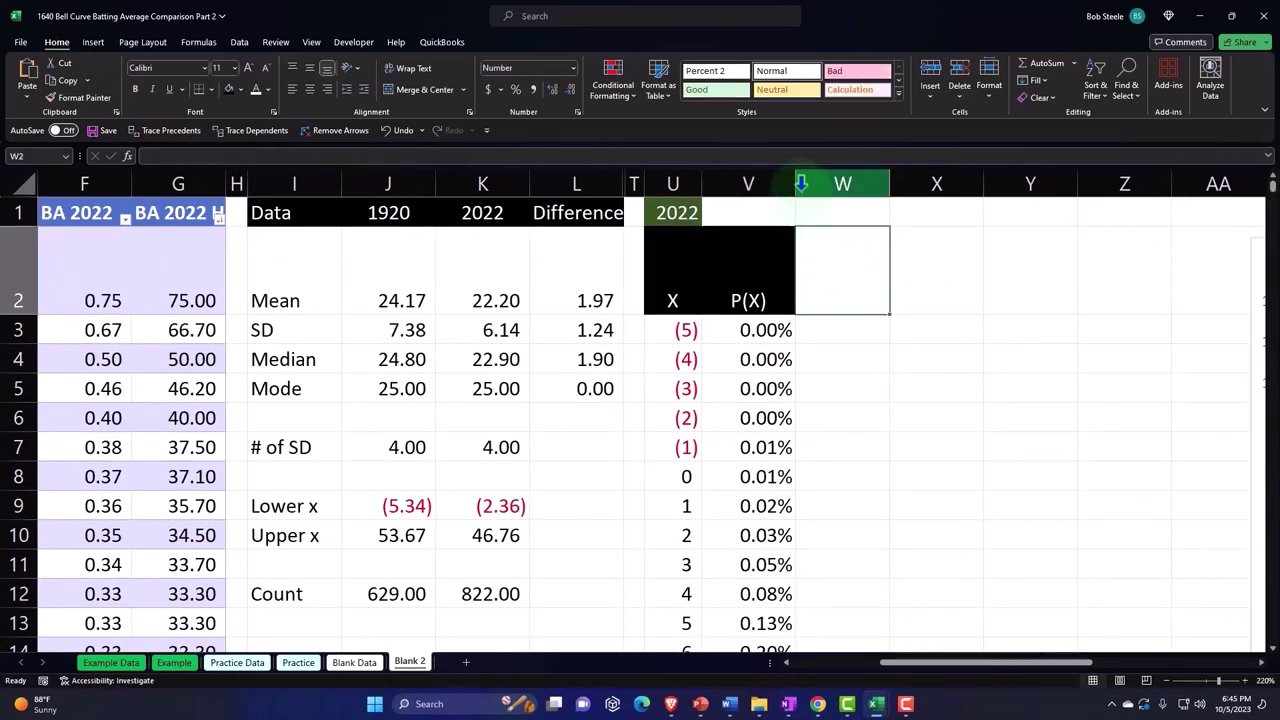
# - Add a centred white-on-black Z header in W2 and narrow the P(X) and Z columns
pyautogui.moveTo(795, 190); pyautogui.dragTo(781, 190)
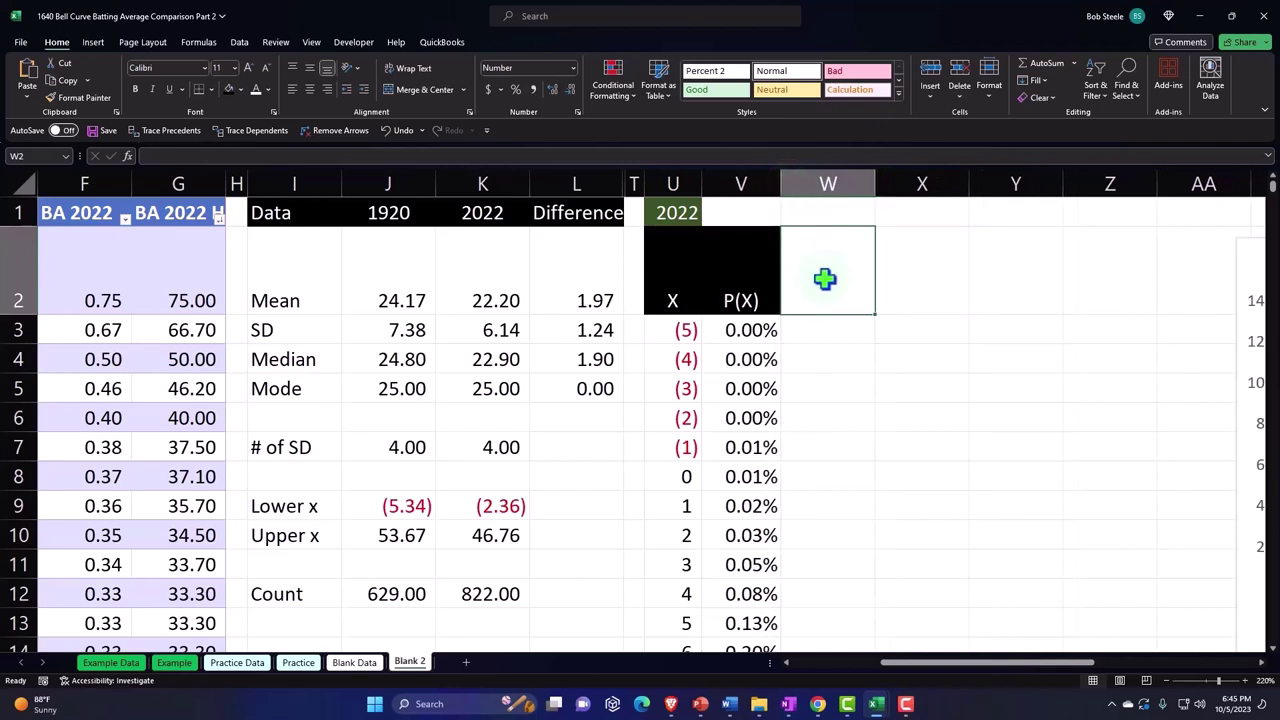
pyautogui.write('Z')
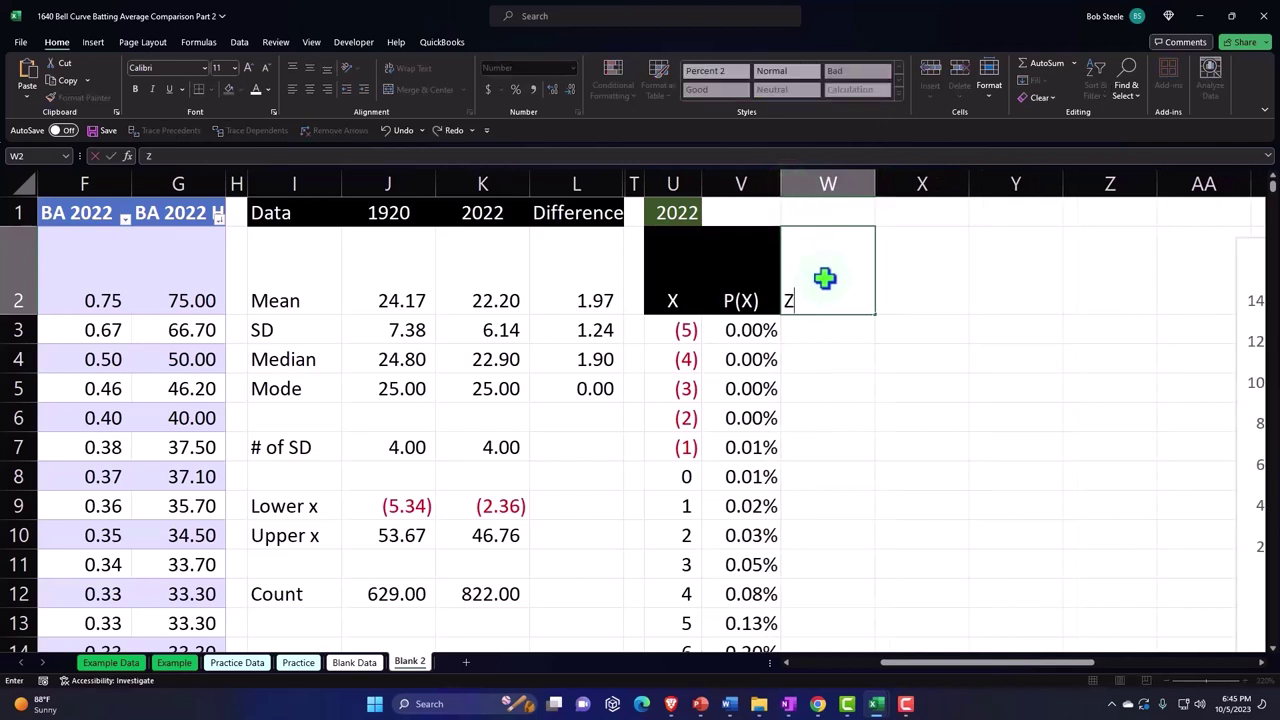
pyautogui.press('Return')
pyautogui.click(824, 279)
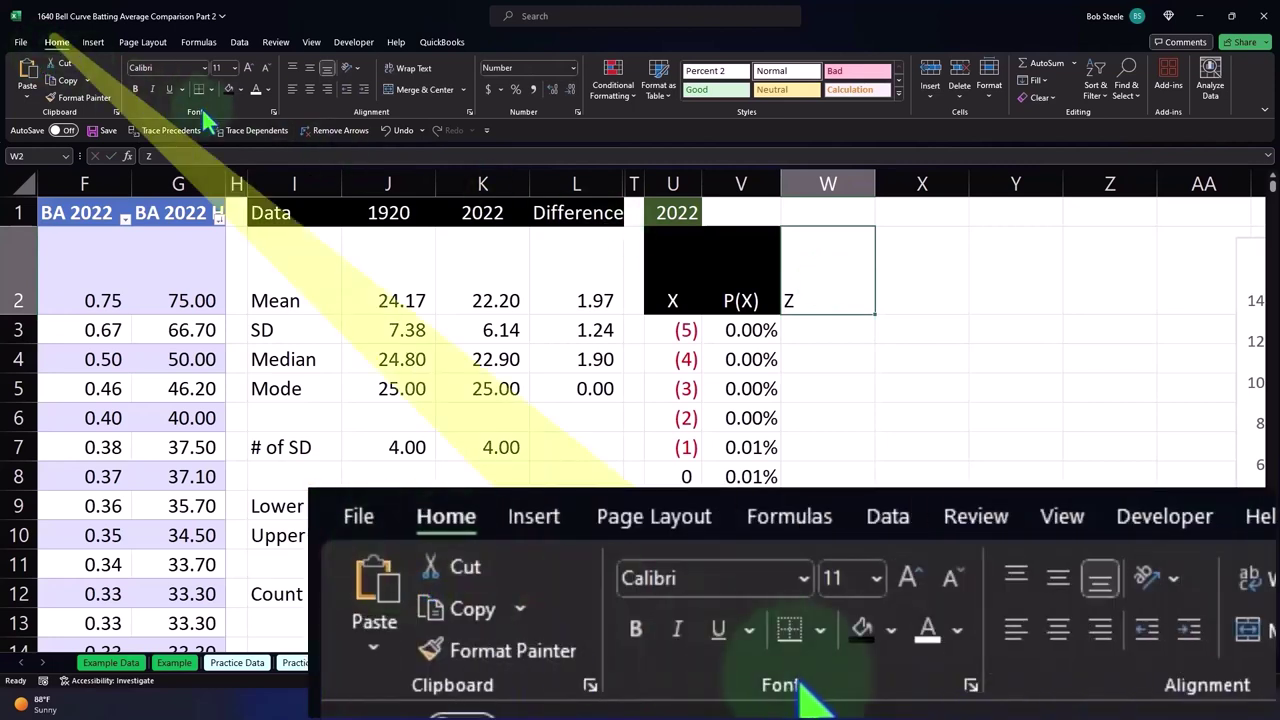
pyautogui.click(229, 89)
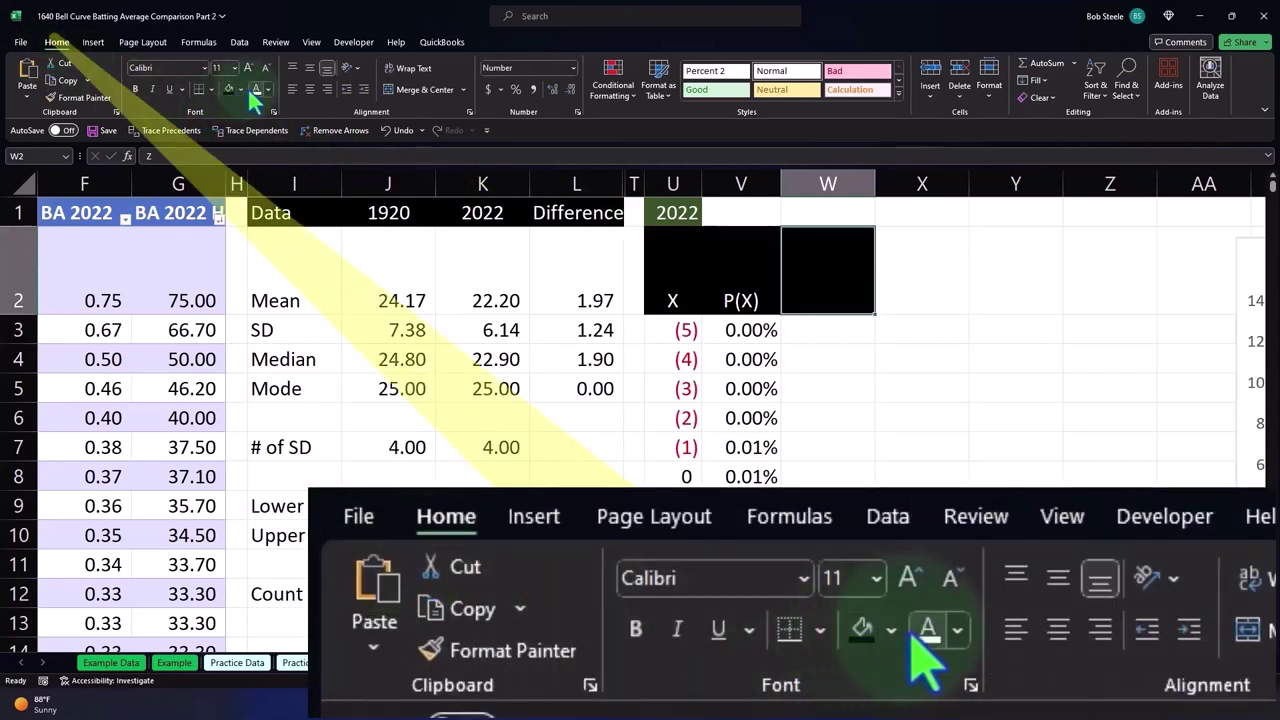
pyautogui.click(256, 89)
pyautogui.click(309, 89)
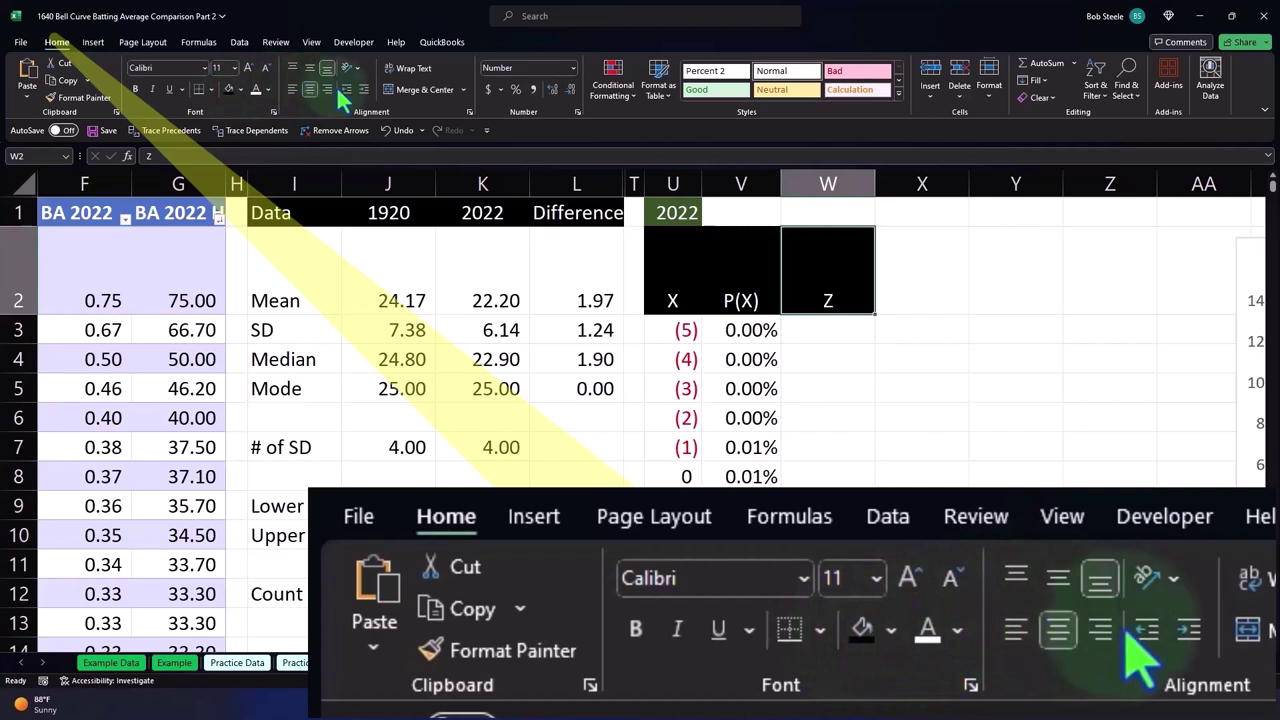
pyautogui.moveTo(876, 184); pyautogui.dragTo(859, 184)
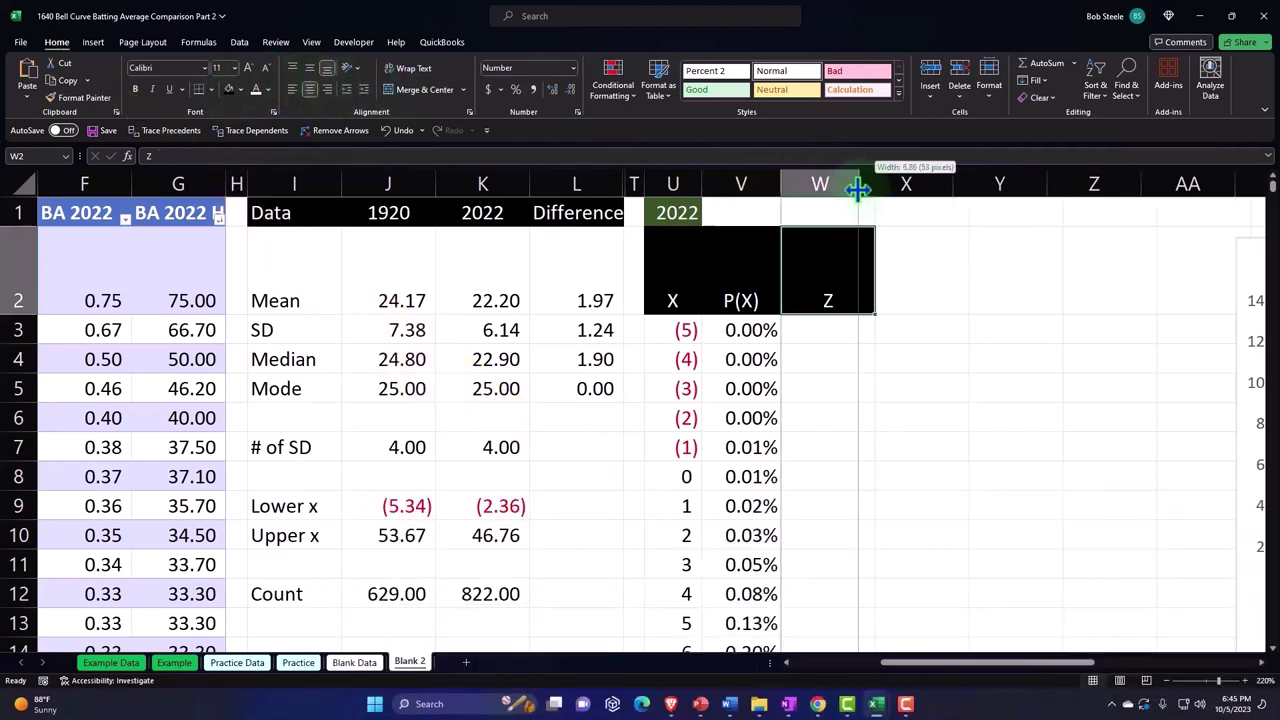
# - Enter =(U3-K2)/K3 in W3, giving Z of (4.43) for X (5)
pyautogui.click(830, 325)
pyautogui.write('=(')
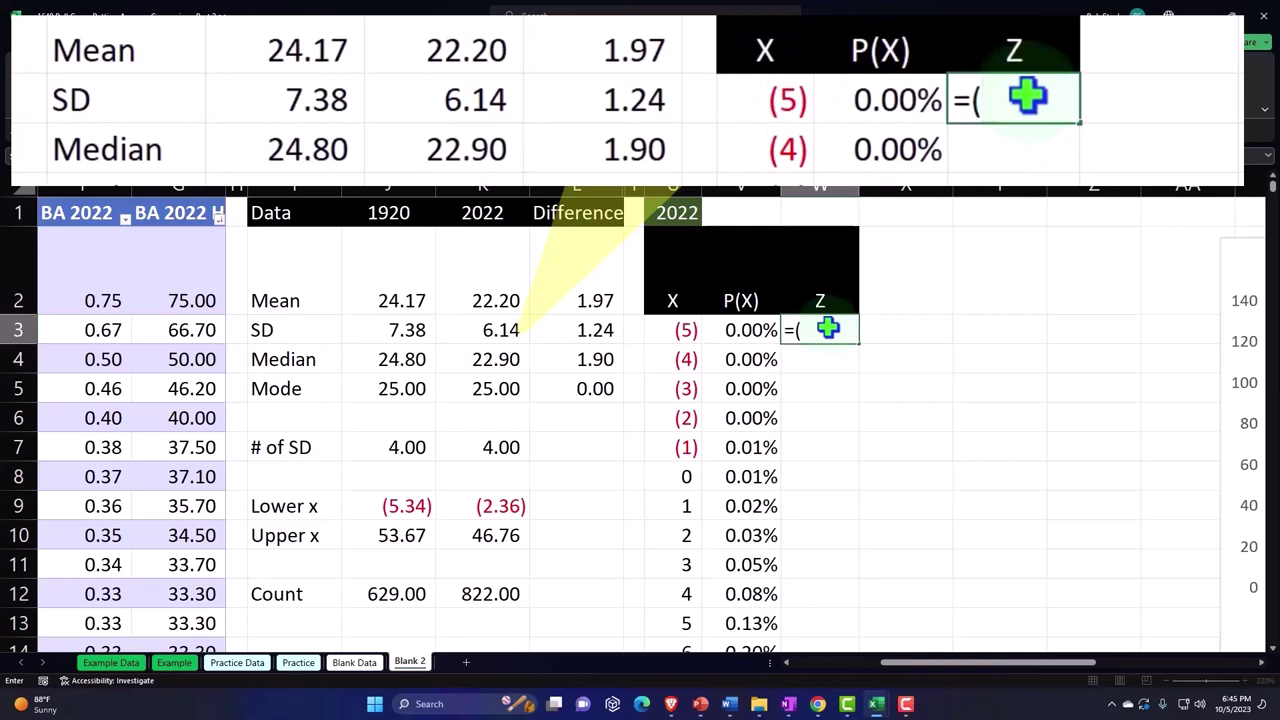
pyautogui.press('Left')
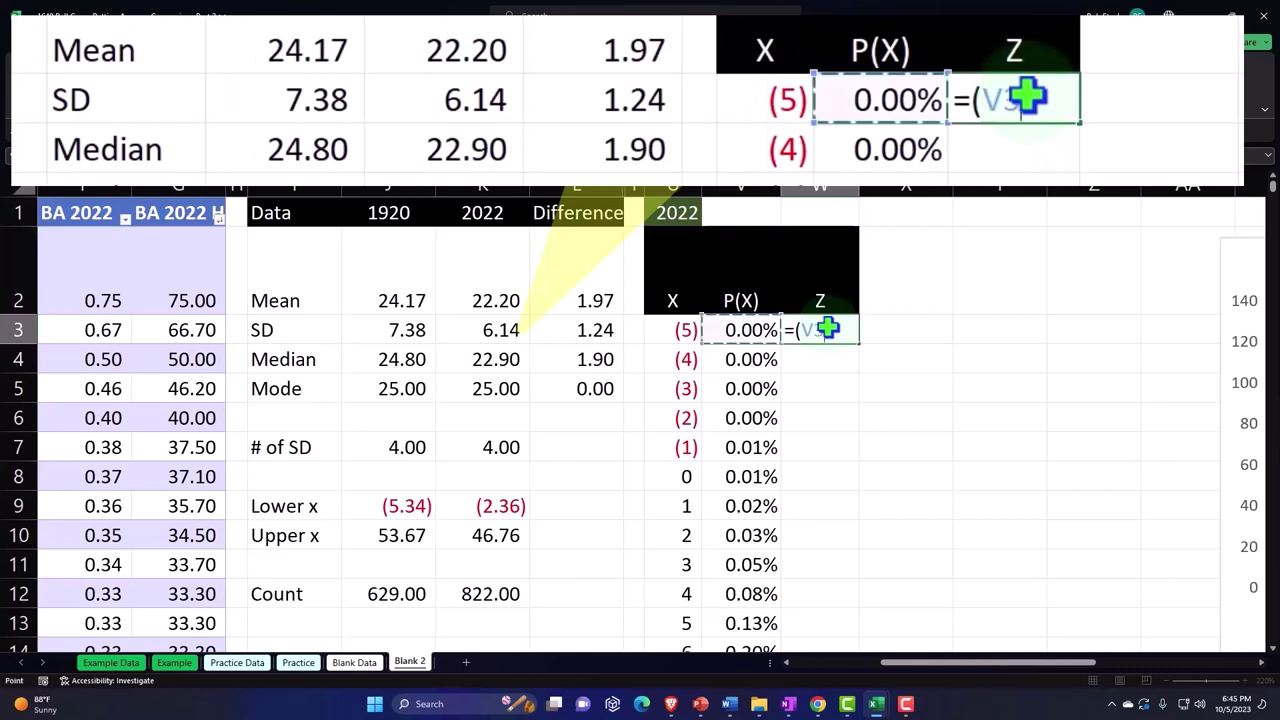
pyautogui.press('Left')
pyautogui.write('-')
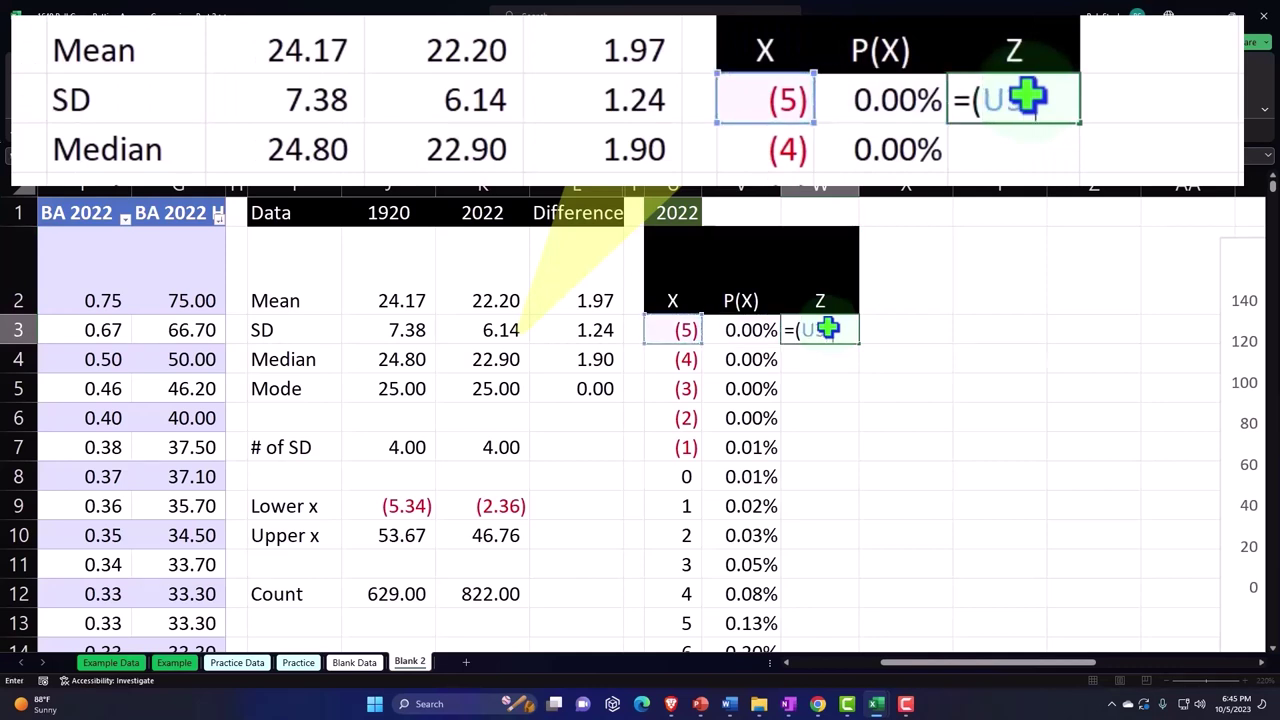
pyautogui.press('Left')
pyautogui.press('Left')
pyautogui.press('Left')
pyautogui.press('Left')
pyautogui.press('Left')
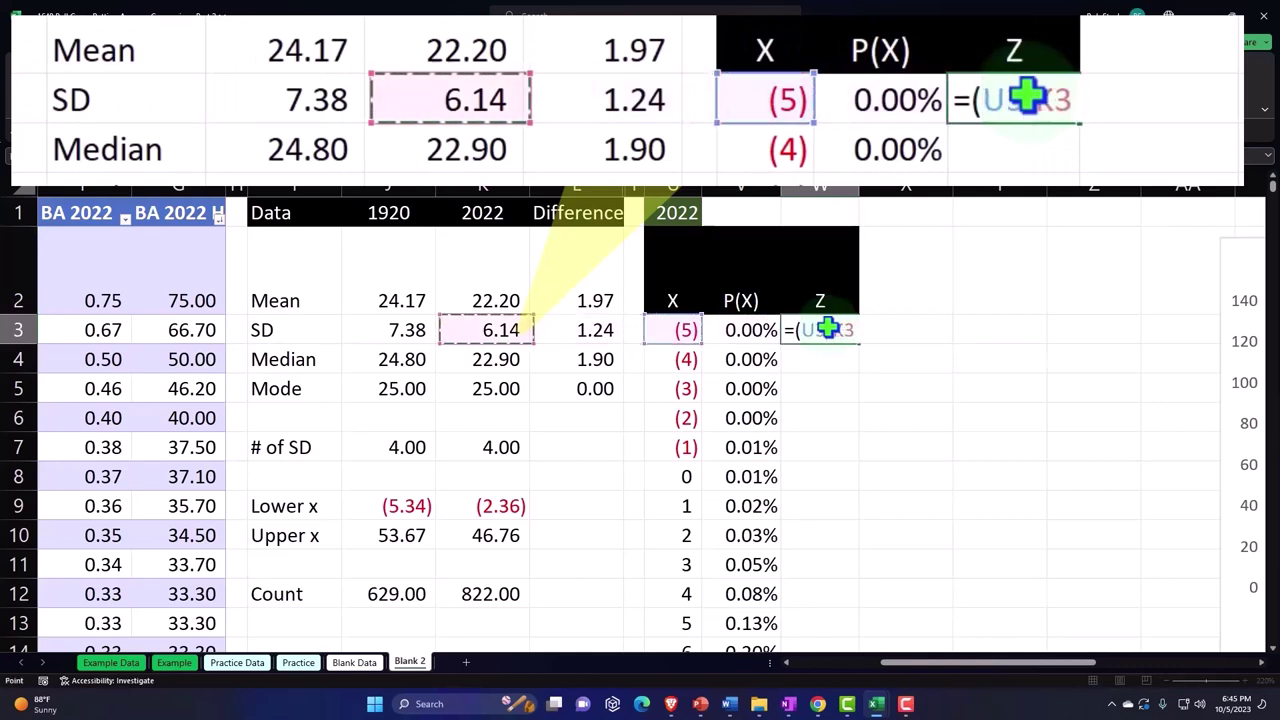
pyautogui.press('Up')
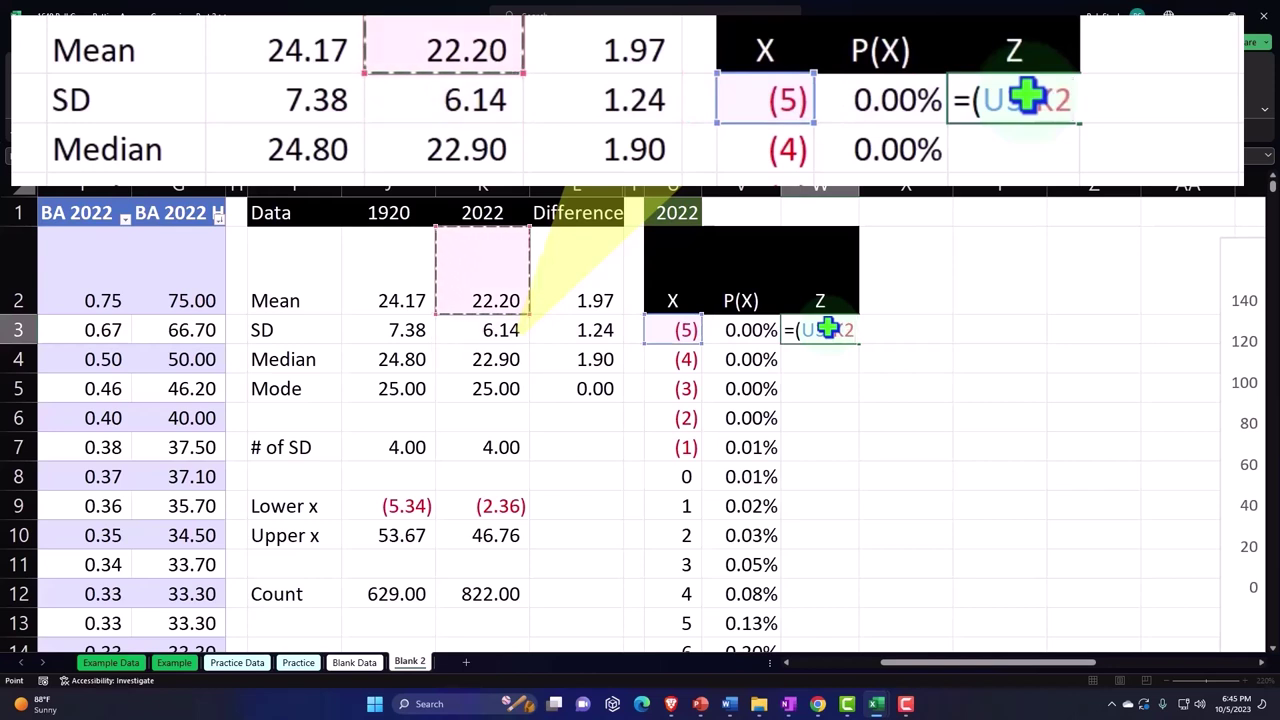
pyautogui.write(')/')
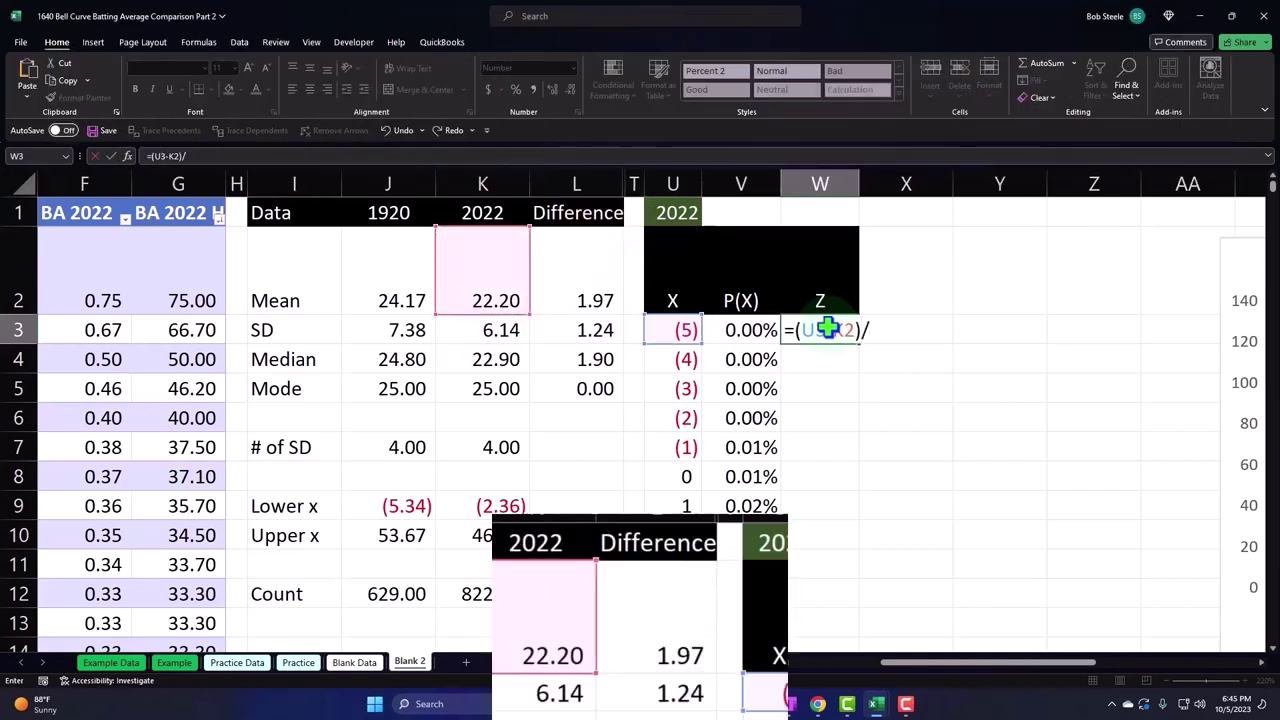
pyautogui.press('Left')
pyautogui.press('Left')
pyautogui.press('Left')
pyautogui.press('Left')
pyautogui.press('Left')
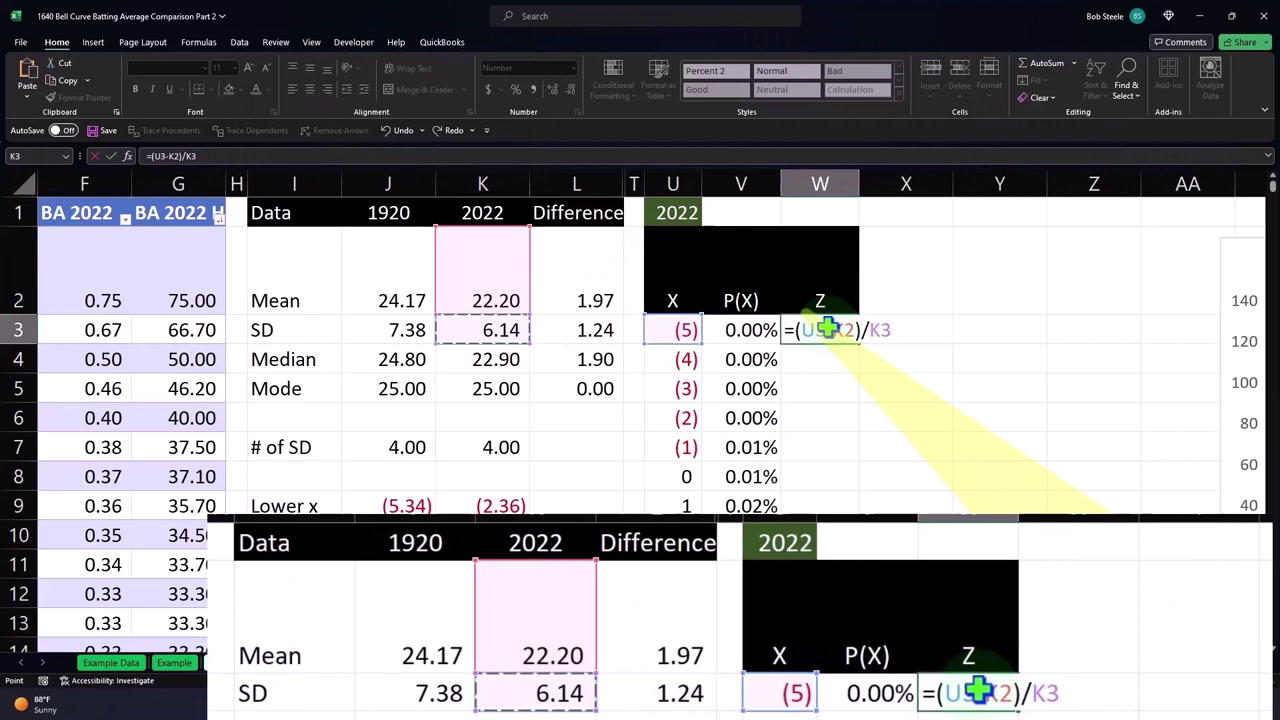
pyautogui.hotkey('ctrl', 'Return')
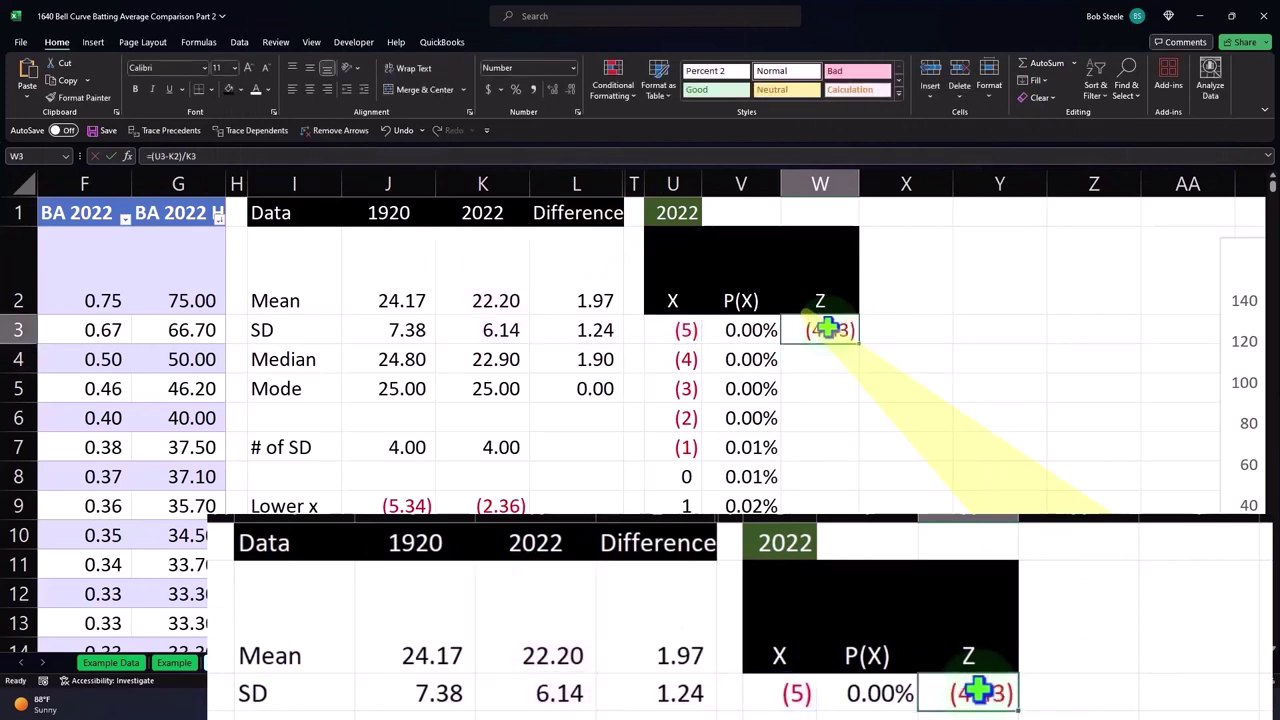
# - Make the mean and SD references in the W3 formula absolute ($K$2, $K$3)
pyautogui.doubleClick(826, 329)
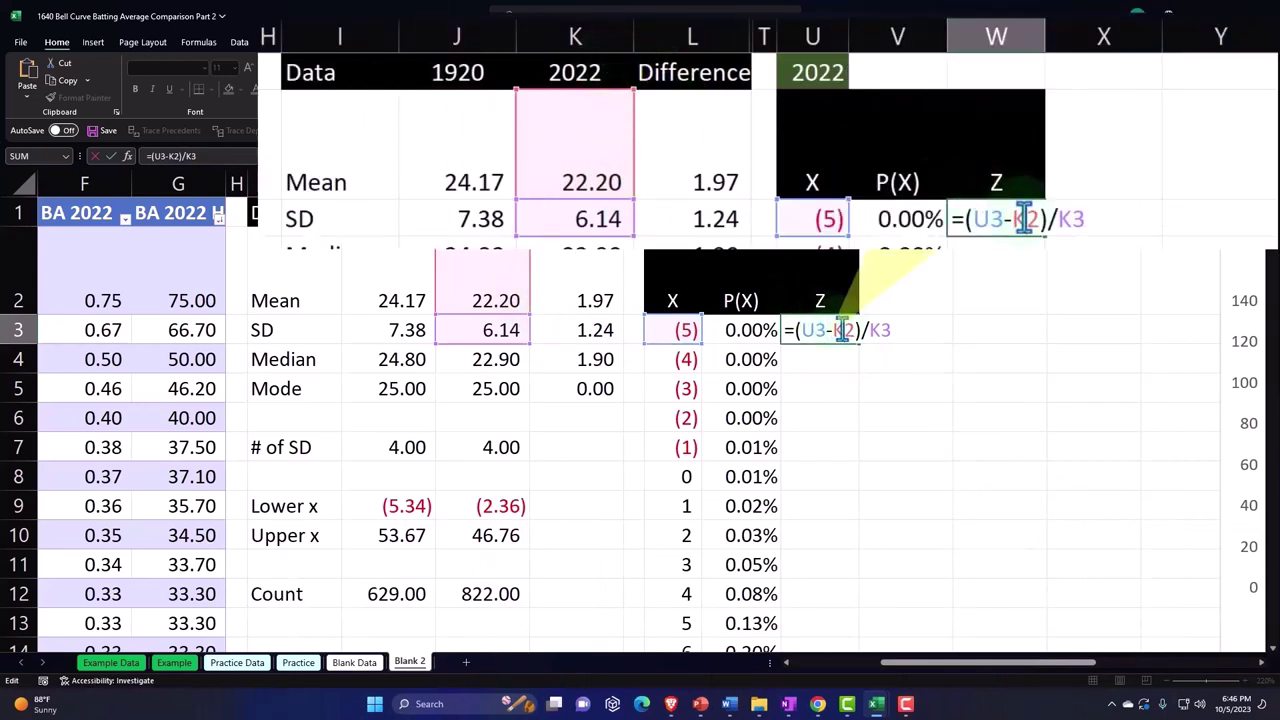
pyautogui.press('F4')
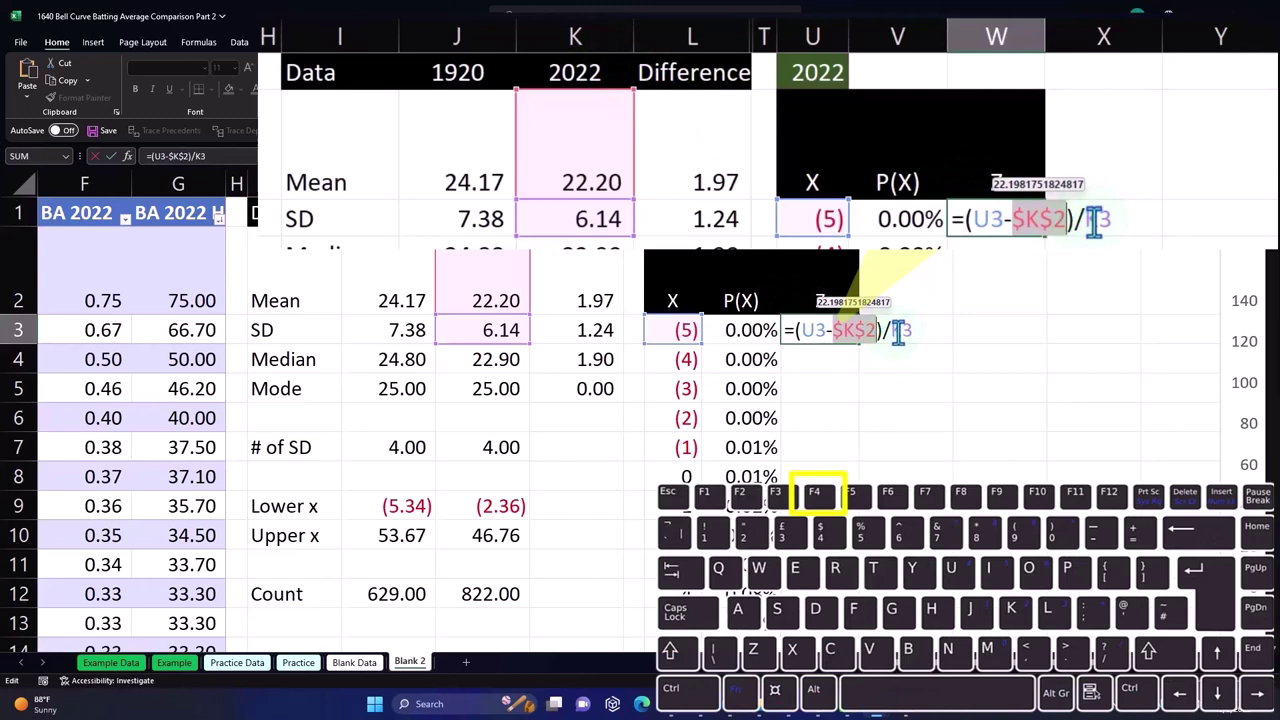
pyautogui.click(899, 332)
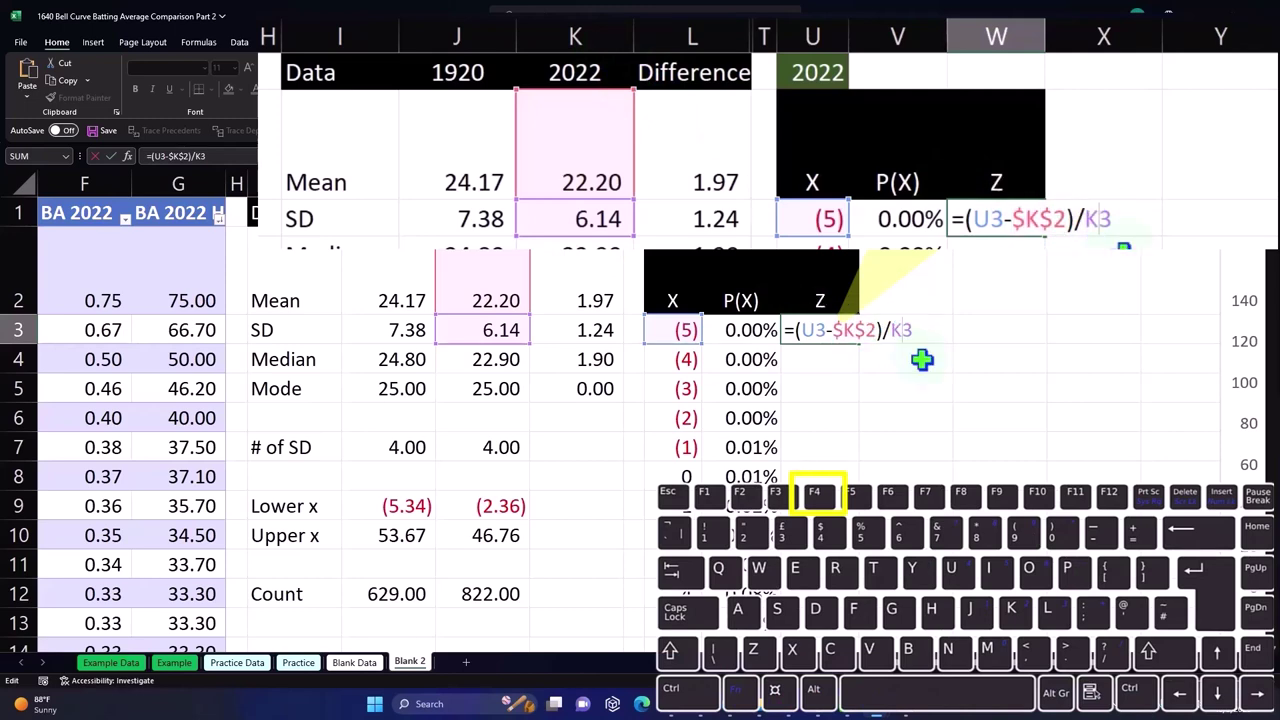
pyautogui.press('F4')
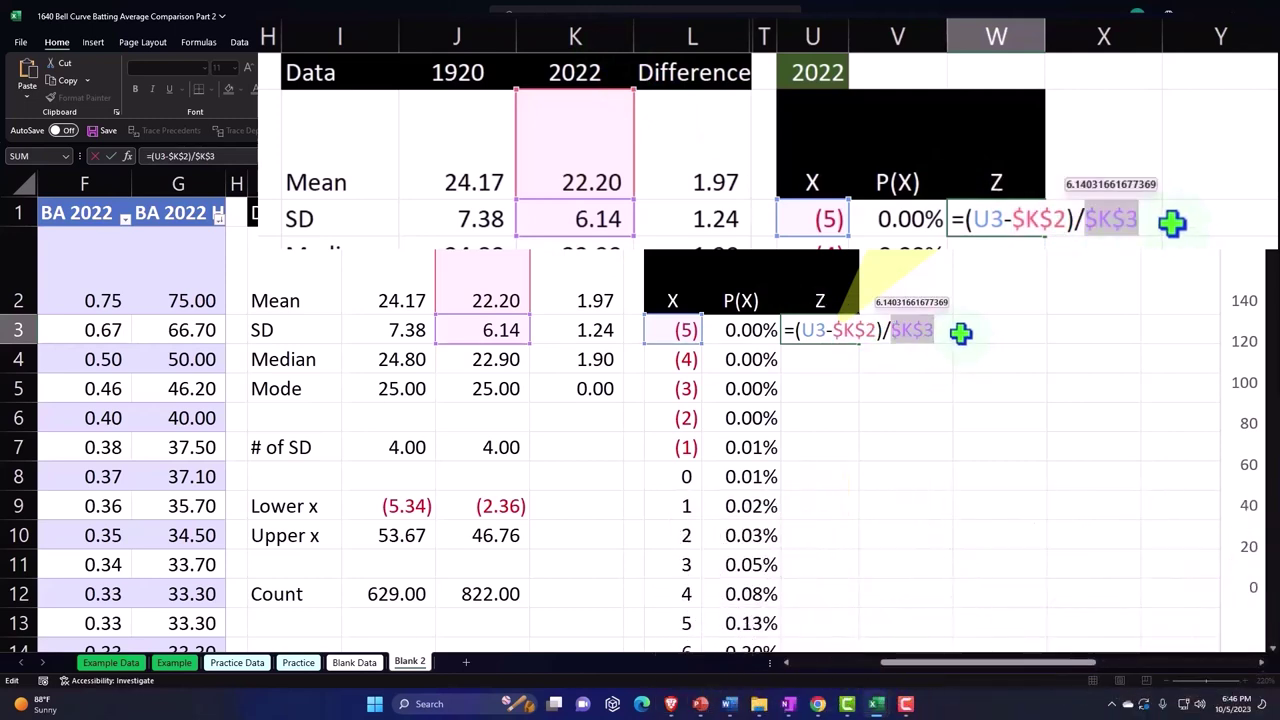
pyautogui.press('Return')
# - Fill the Z formula down the whole 2022 table, from (4.43) upward past zero
pyautogui.click(855, 333)
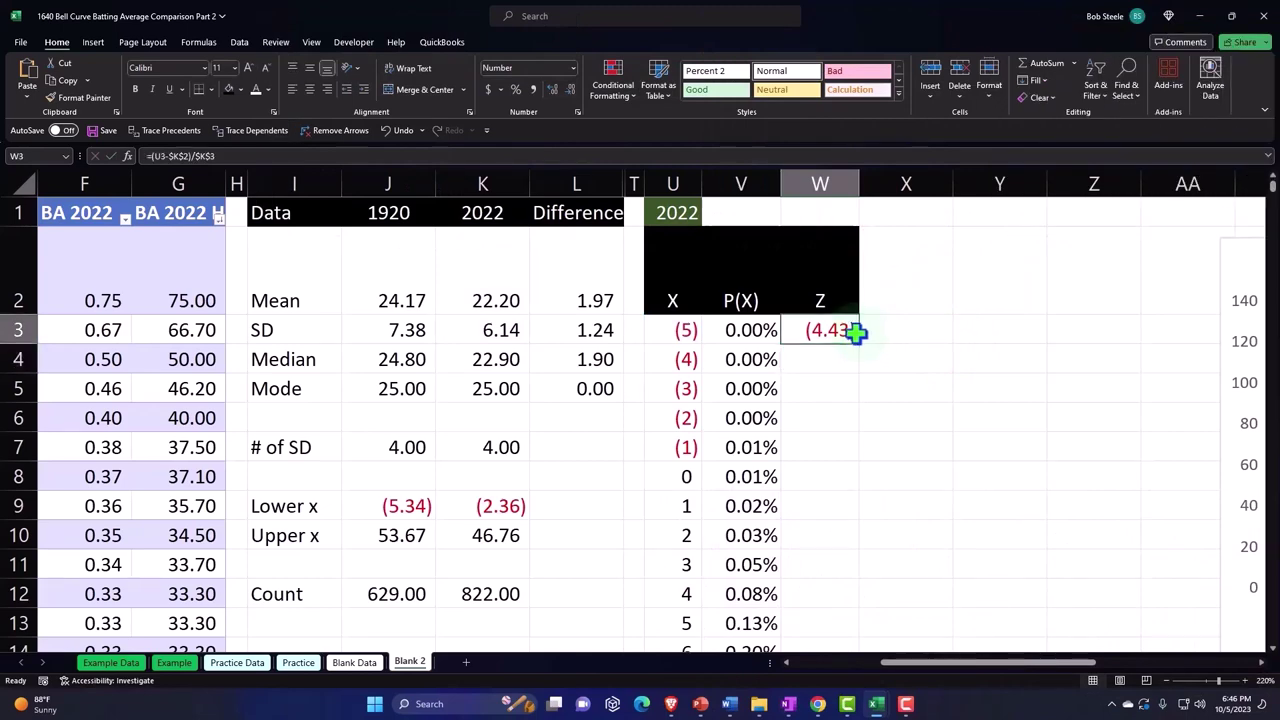
pyautogui.doubleClick(856, 335)
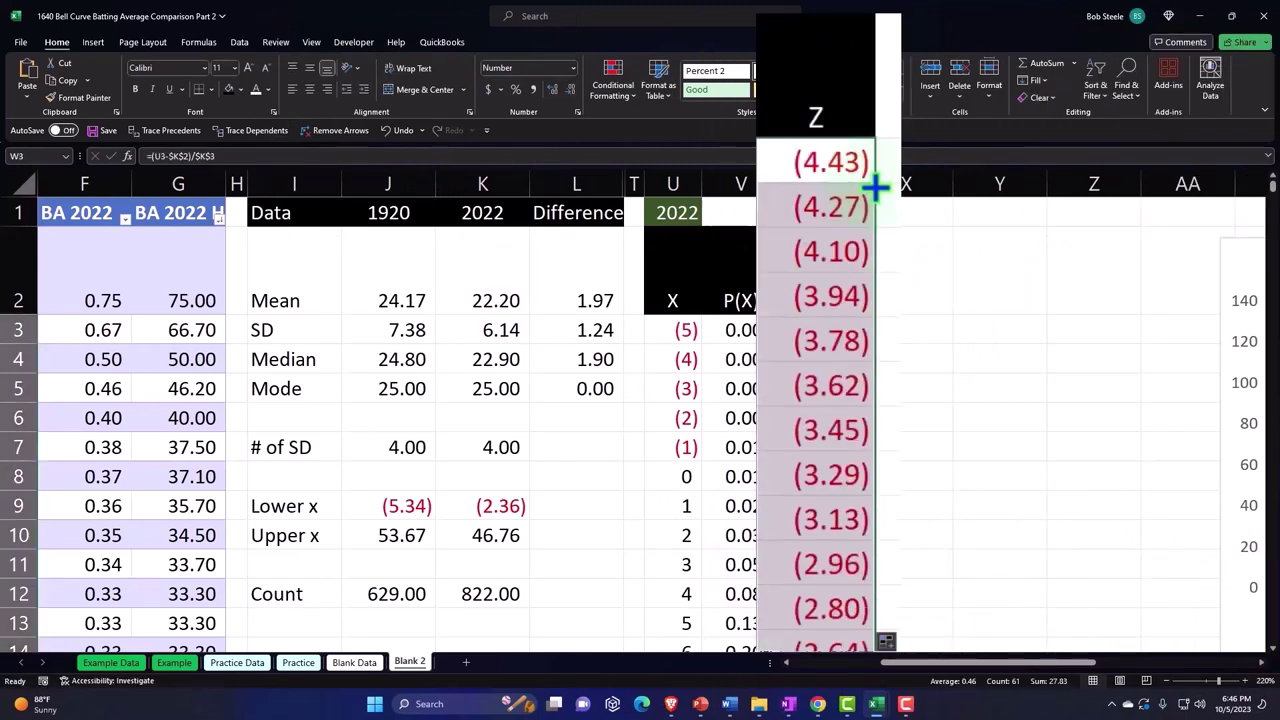
pyautogui.scroll(-3, 880, 190)
pyautogui.scroll(-3, 884, 191)
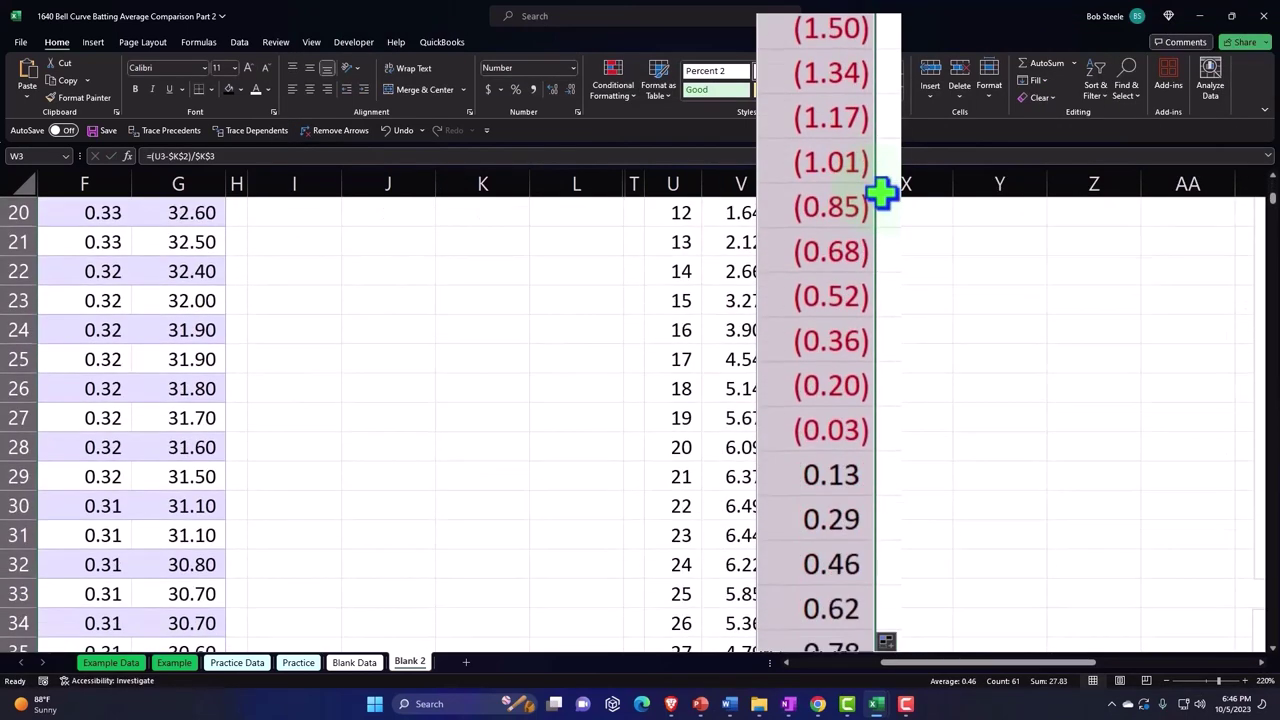
pyautogui.scroll(-1, 870, 300)
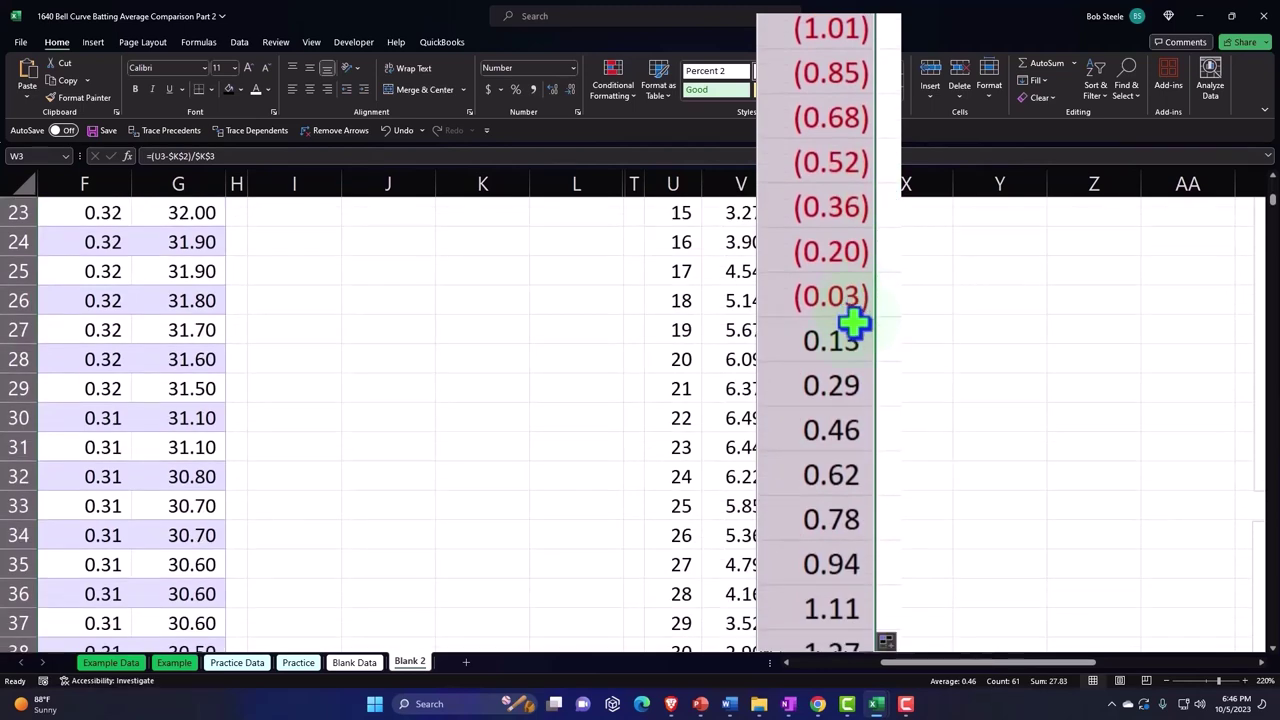
pyautogui.scroll(6, 855, 325)
pyautogui.scroll(2, 855, 325)
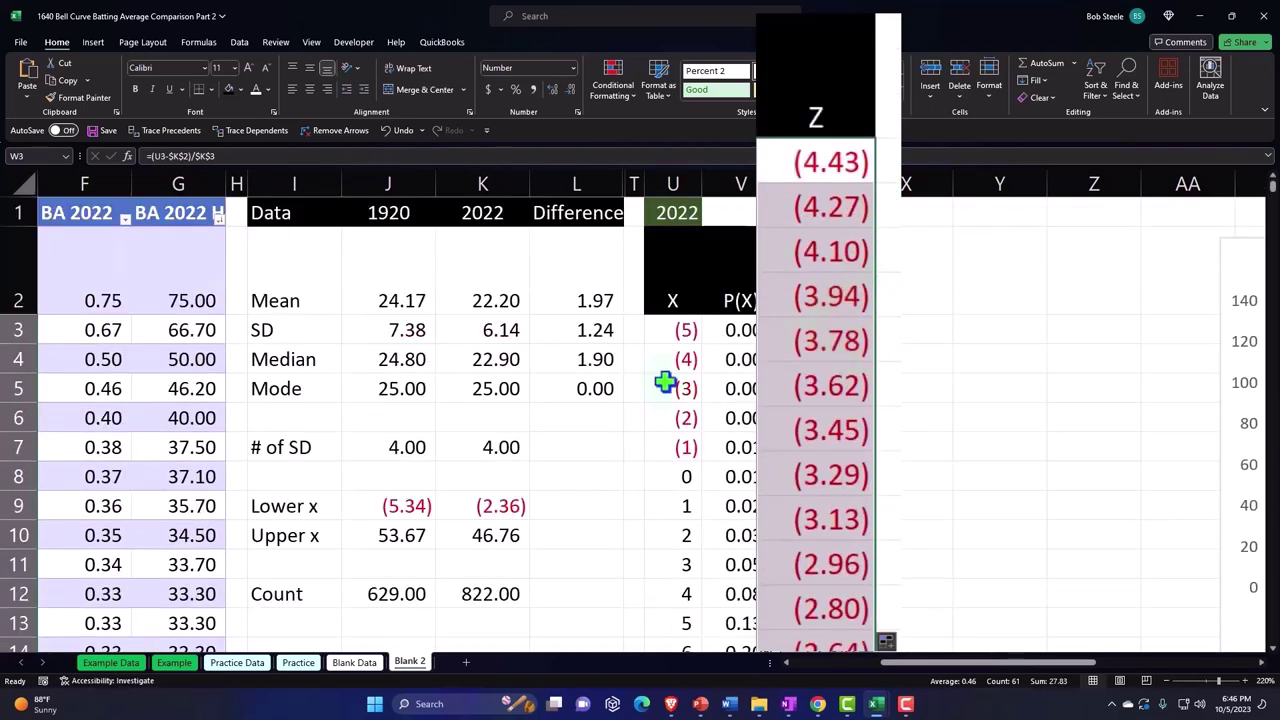
pyautogui.click(498, 277)
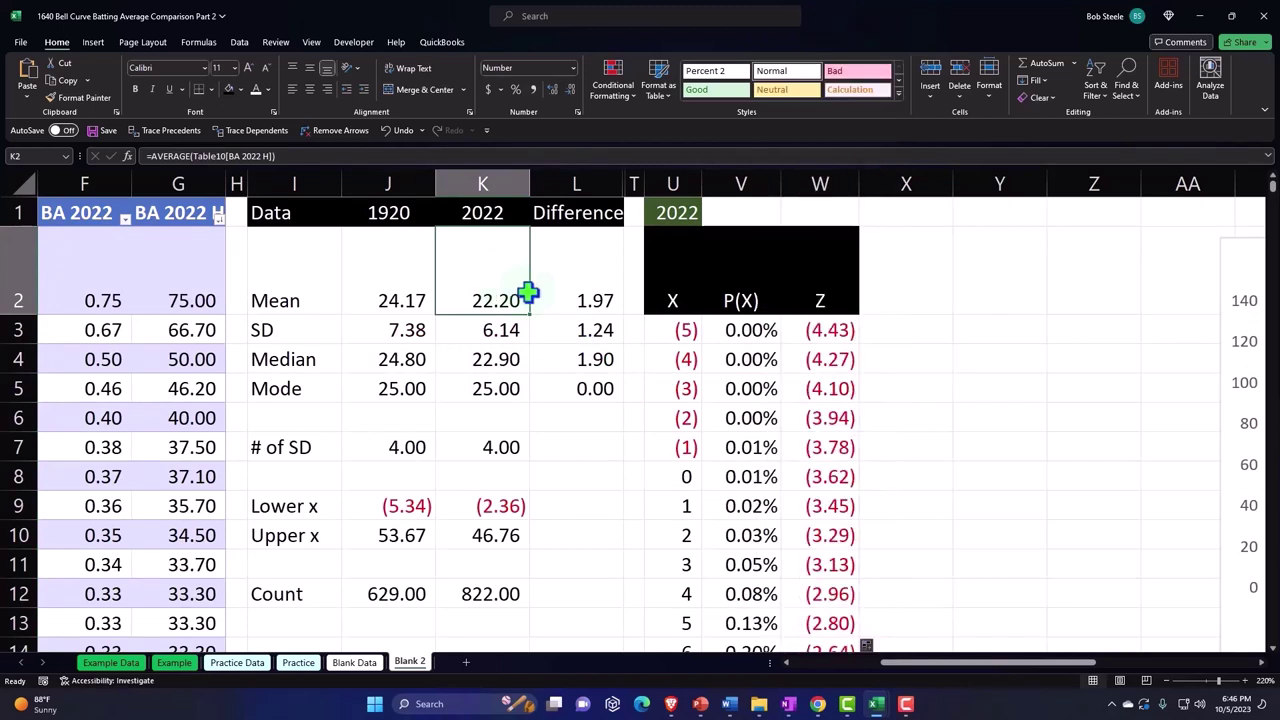
# - Put 'Actaul Frequency' in X2 with black fill, white text, wrapped and centred
pyautogui.click(911, 302)
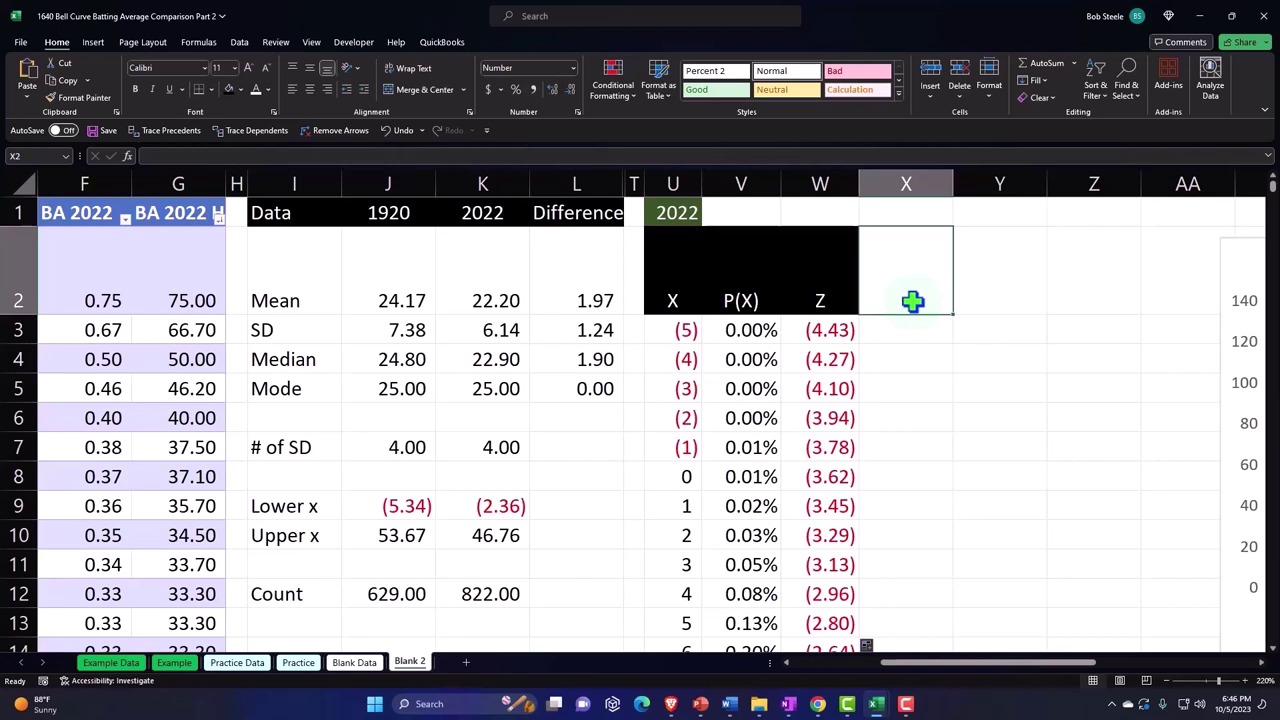
pyautogui.write('Act')
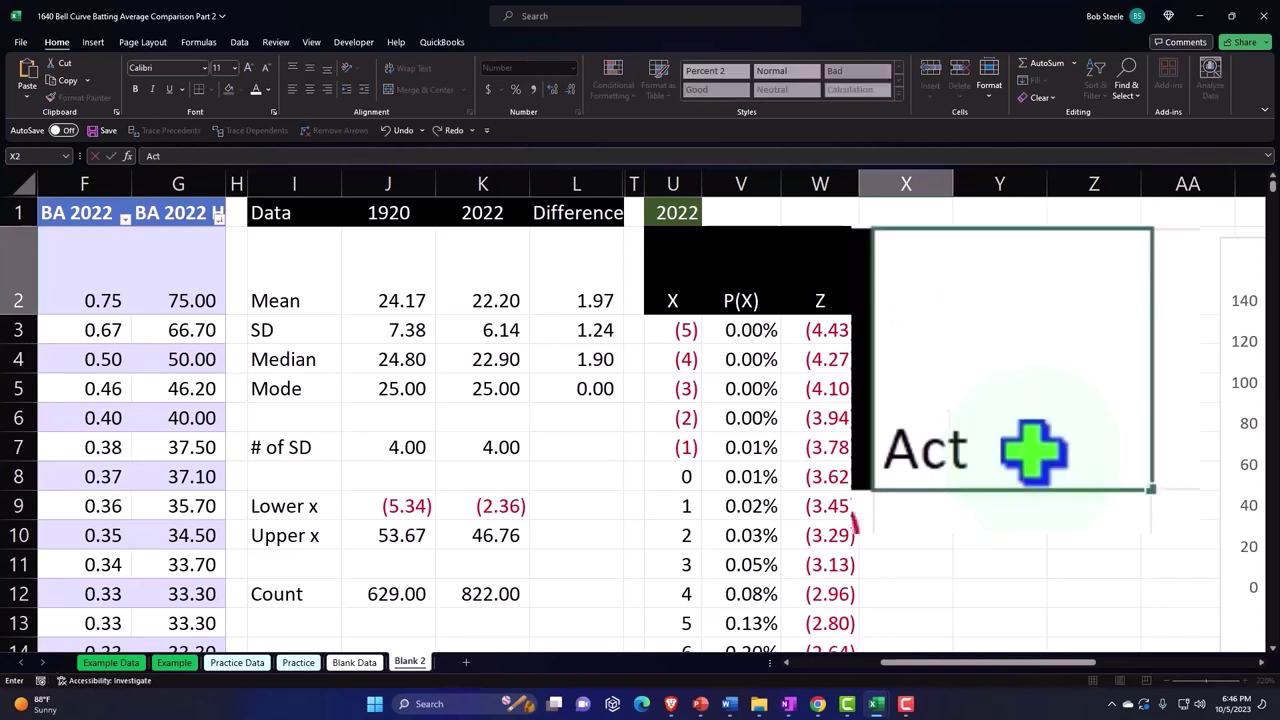
pyautogui.write('aul Frequency')
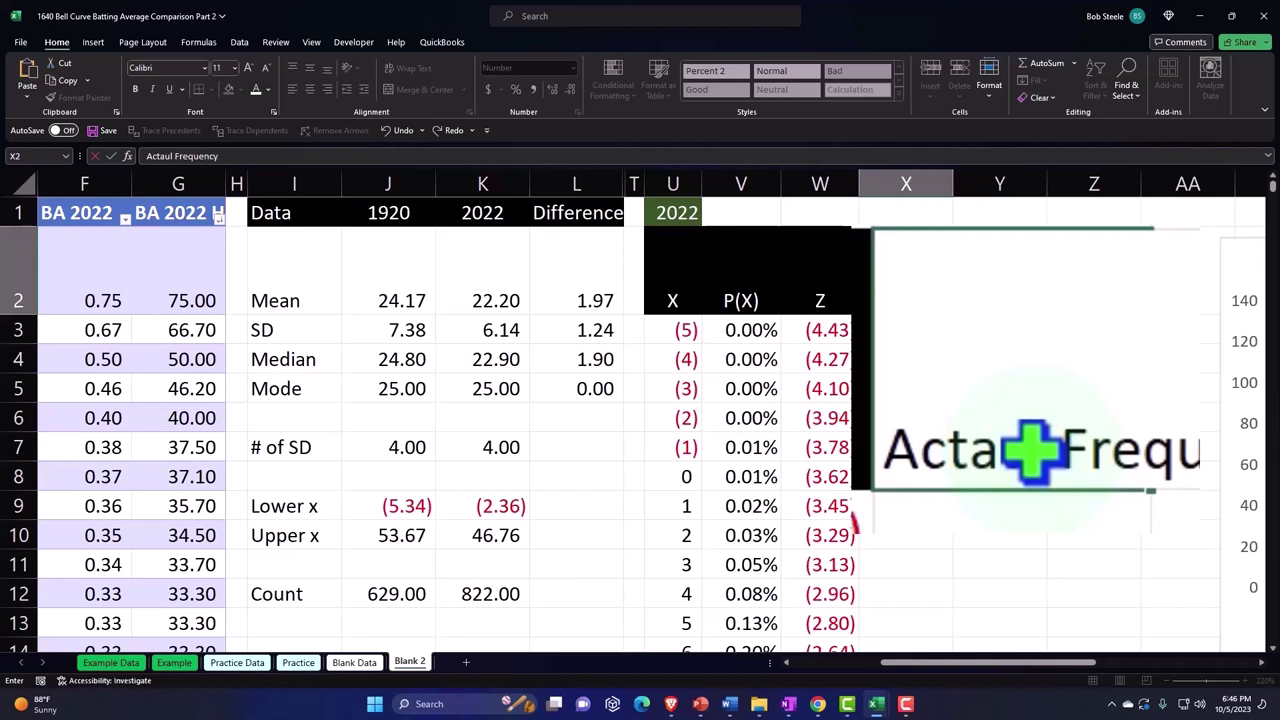
pyautogui.hotkey('ctrl', 'Return')
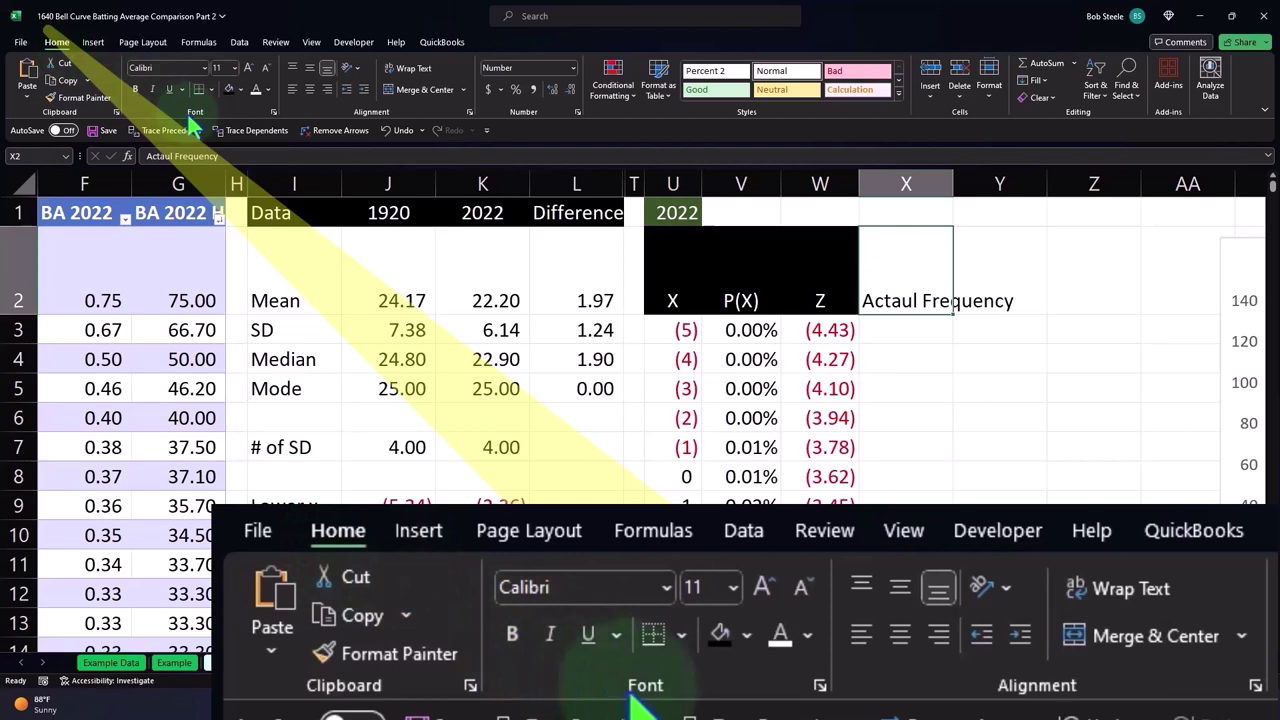
pyautogui.click(228, 89)
pyautogui.click(256, 89)
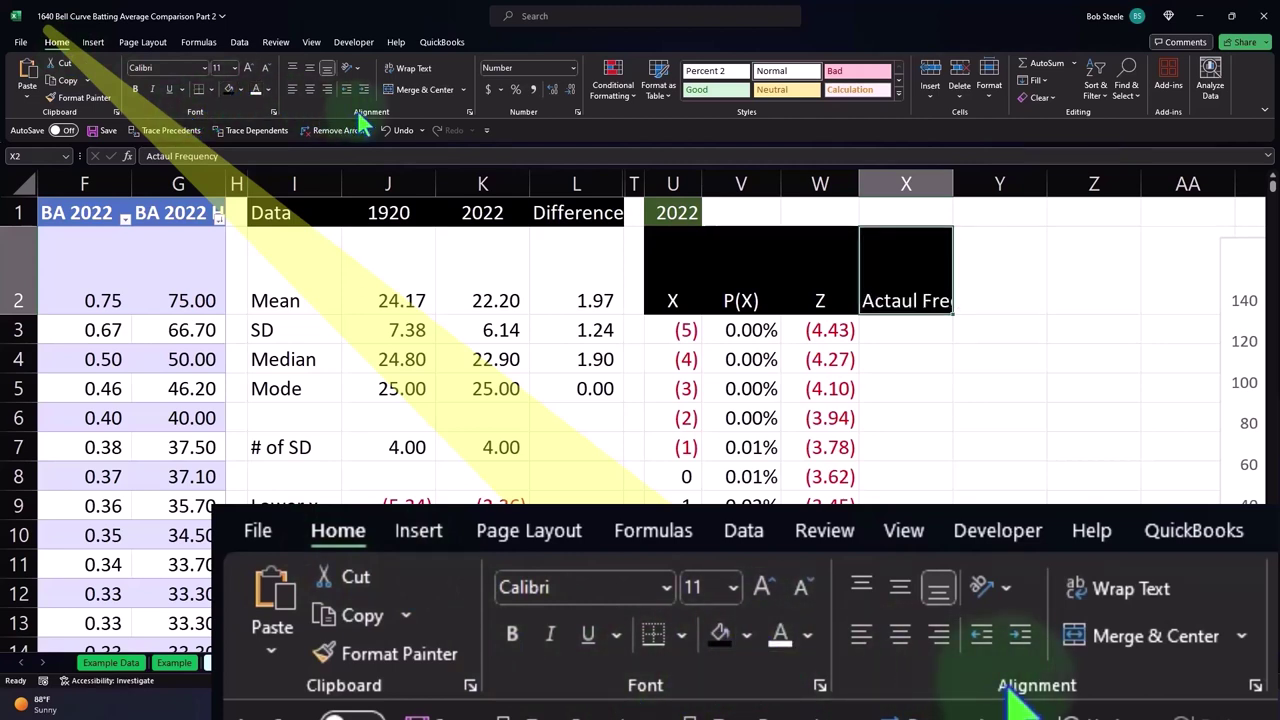
pyautogui.click(408, 70)
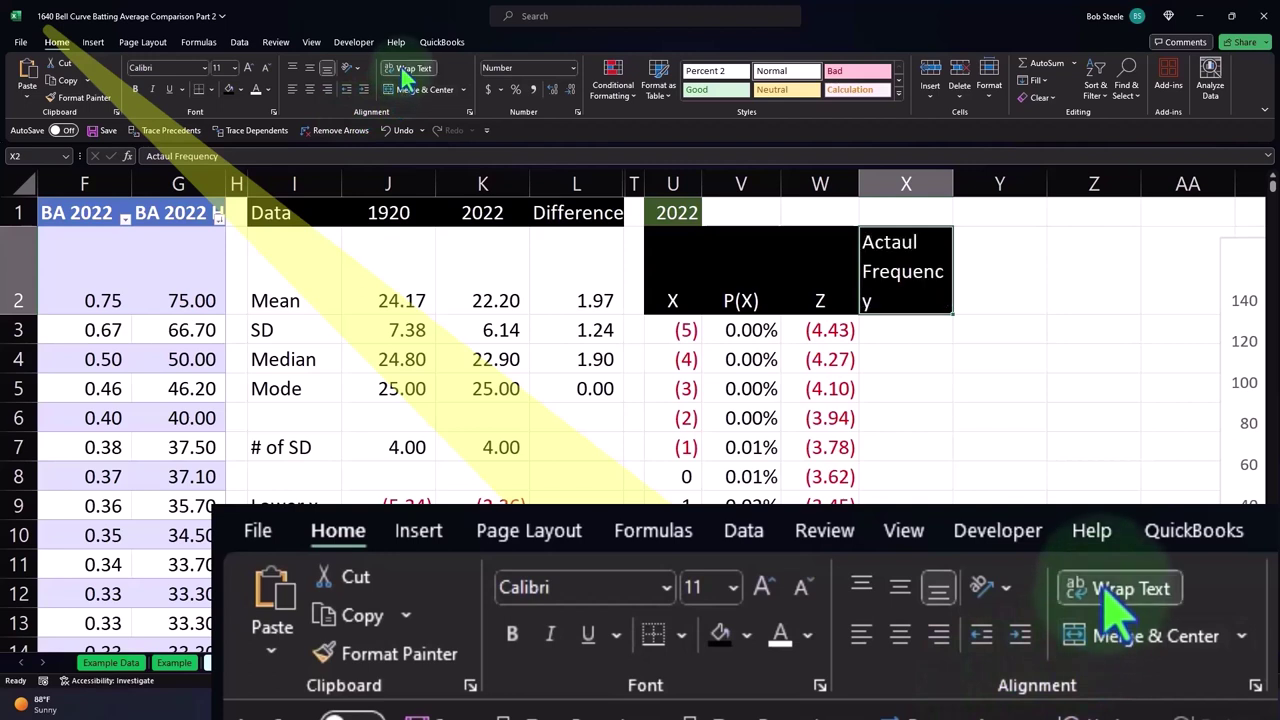
pyautogui.click(309, 89)
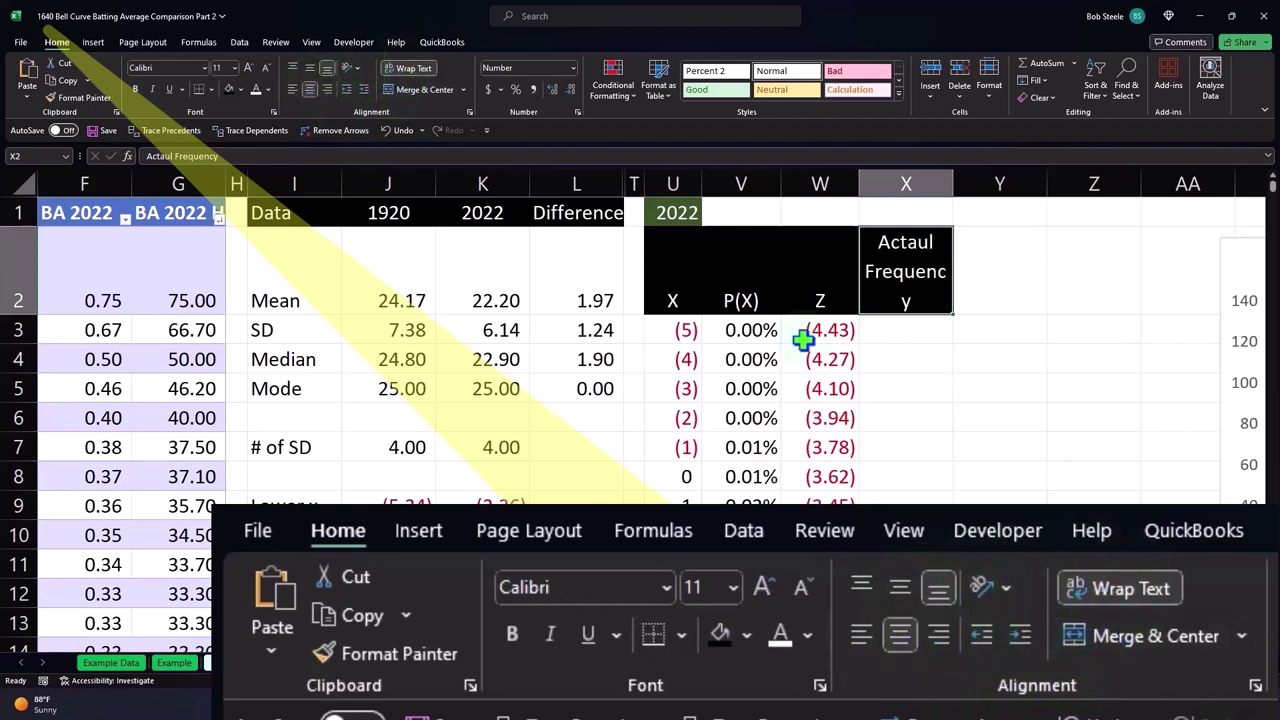
pyautogui.click(909, 333)
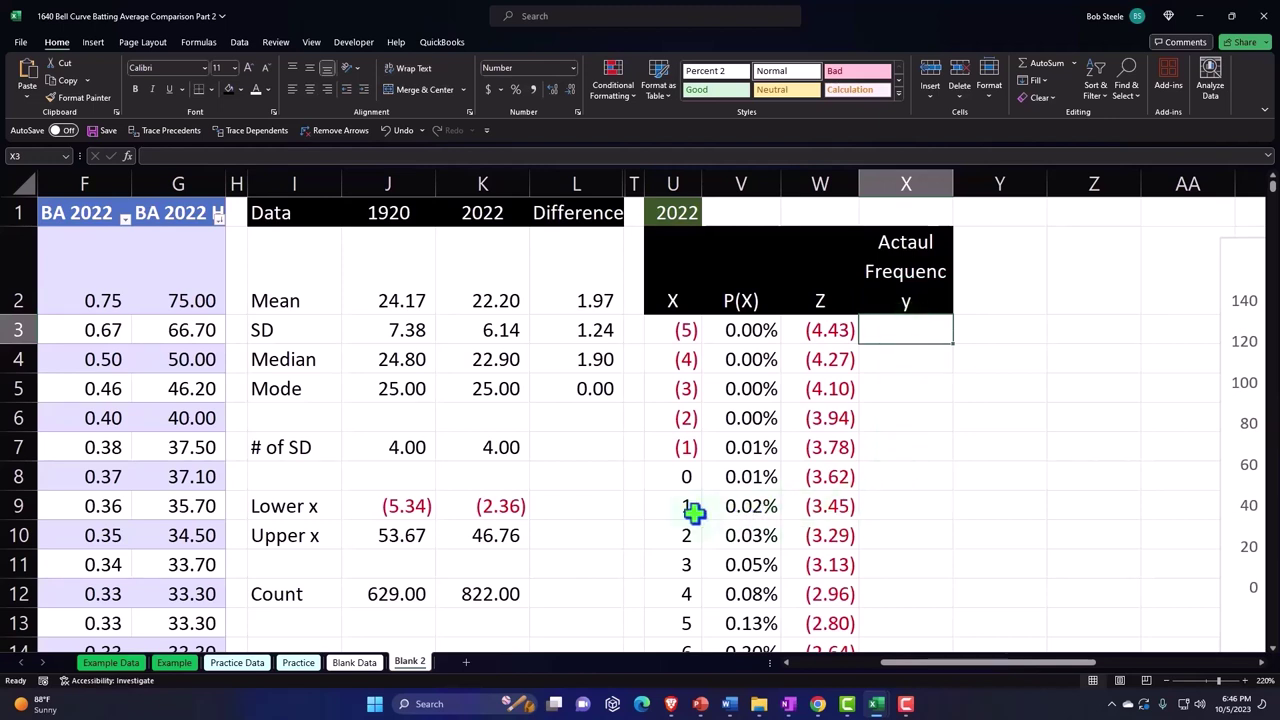
pyautogui.click(687, 442)
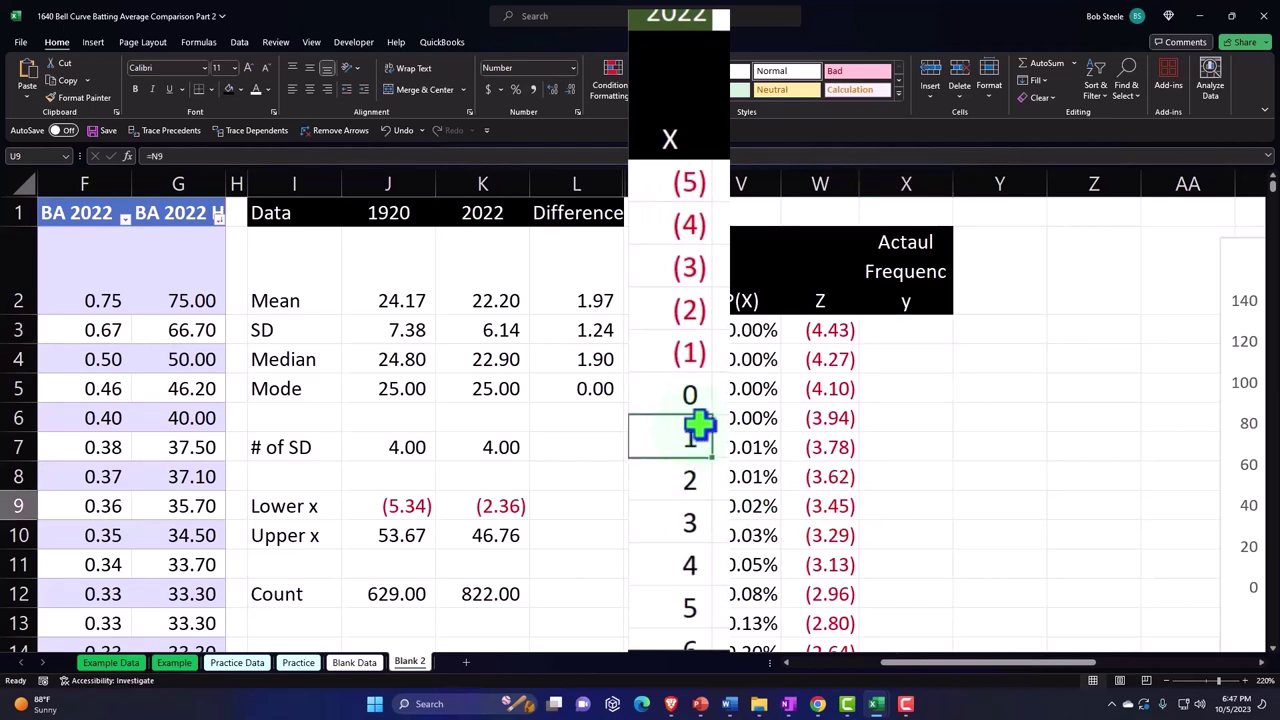
# - Start a FREQUENCY formula in X3 using the whole BA 2022 H column as data
pyautogui.click(897, 332)
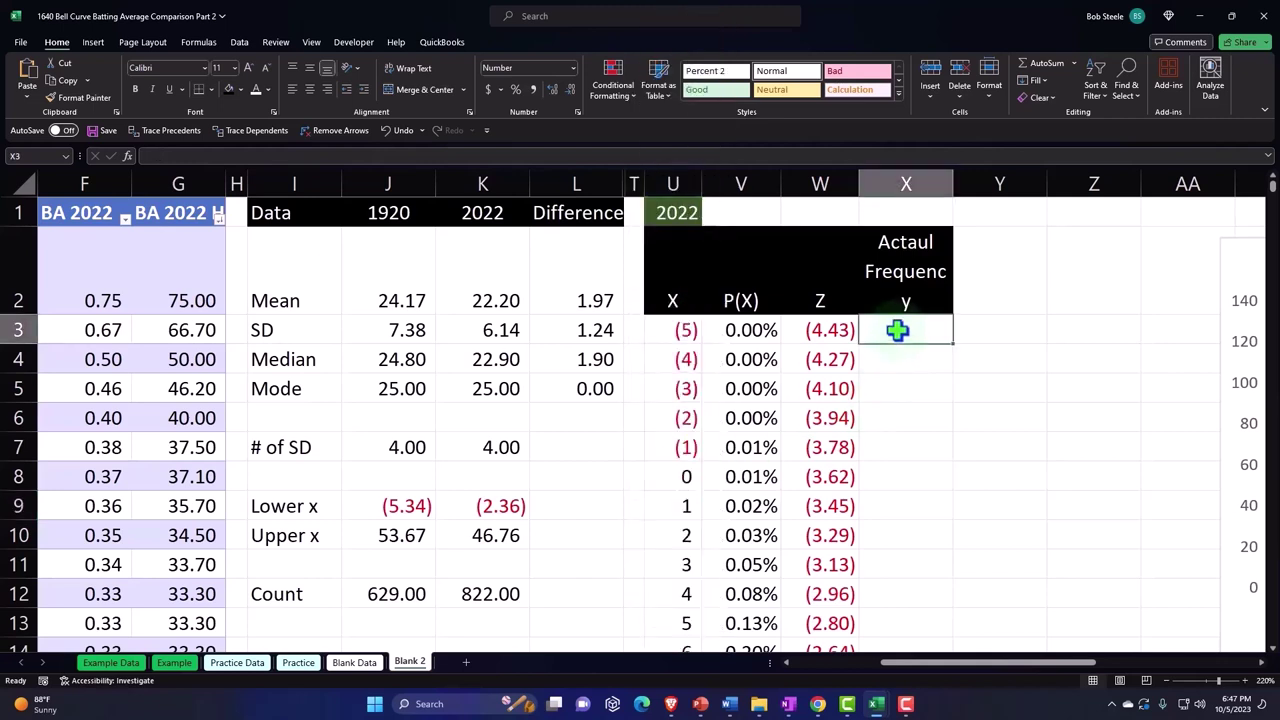
pyautogui.write('=fre')
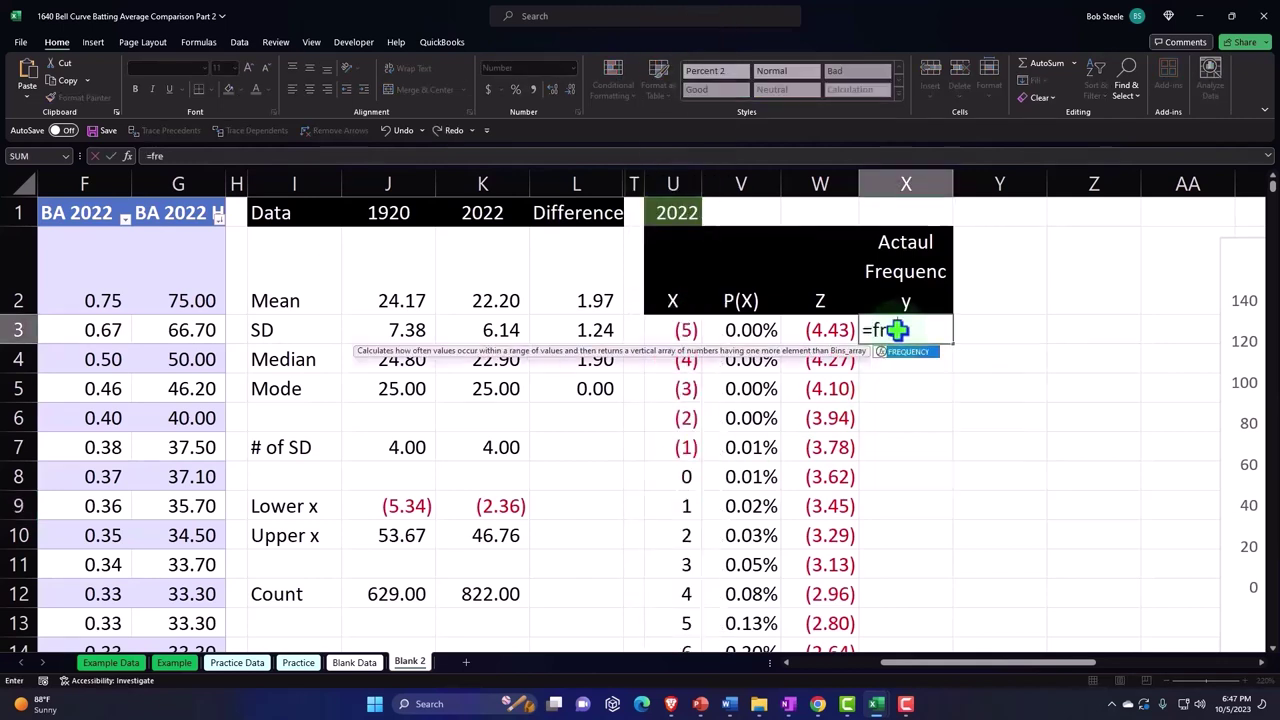
pyautogui.press('Tab')
pyautogui.press('Left')
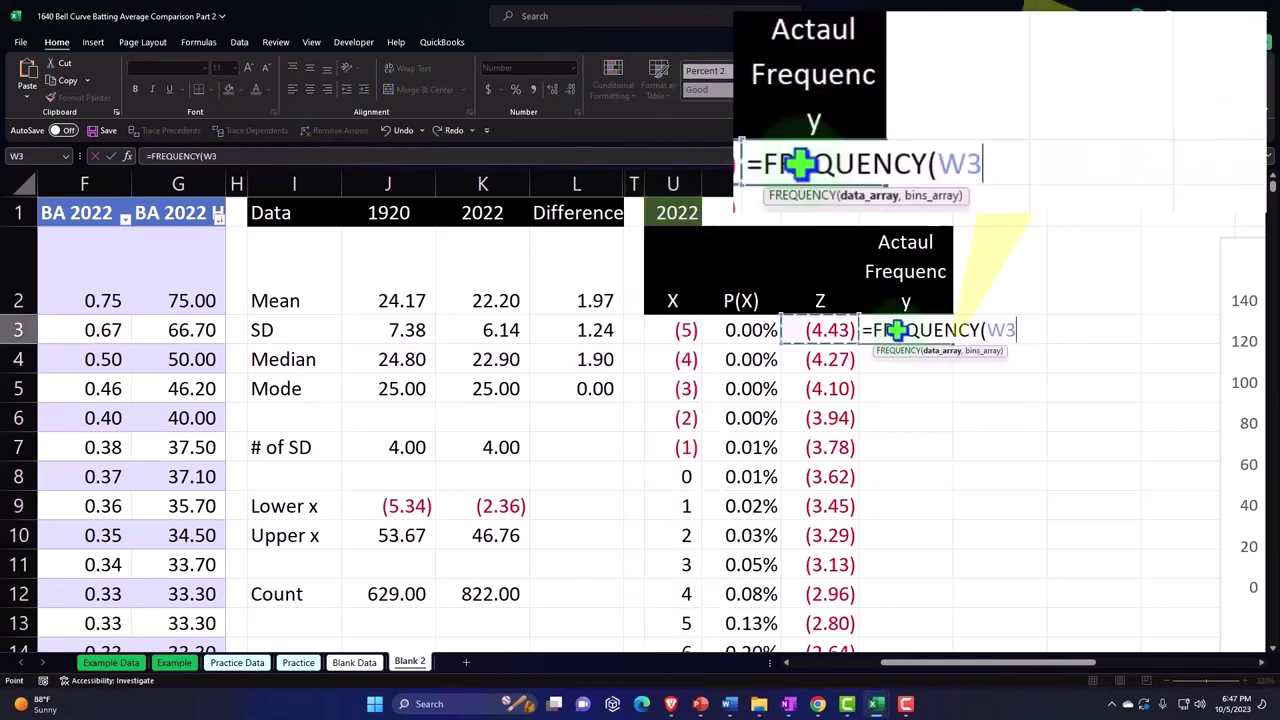
pyautogui.press('Left')
pyautogui.press('Left')
pyautogui.press('Left')
pyautogui.press('Left')
pyautogui.press('Left')
pyautogui.press('Left')
pyautogui.press('Left')
pyautogui.press('Left')
pyautogui.press('Left')
pyautogui.press('Left')
pyautogui.press('Left')
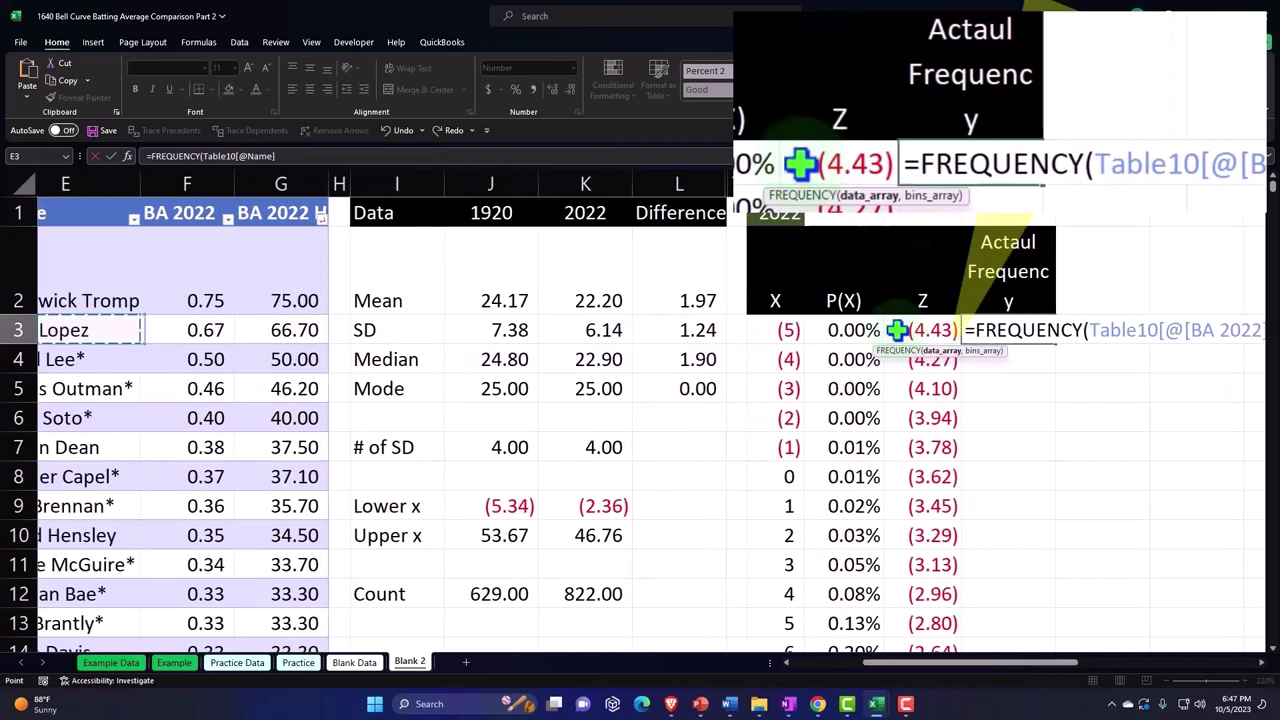
pyautogui.press('Right')
pyautogui.press('Right')
pyautogui.press('Up')
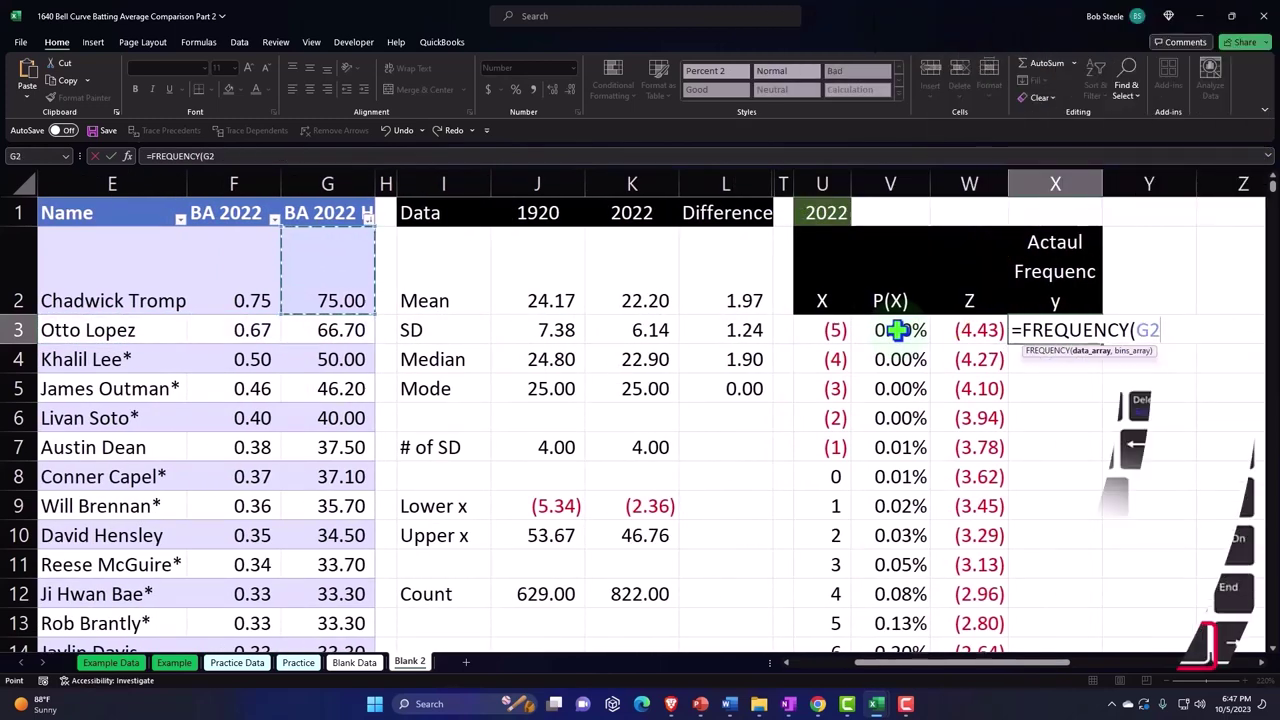
pyautogui.hotkey('ctrl', 'shift', 'Down')
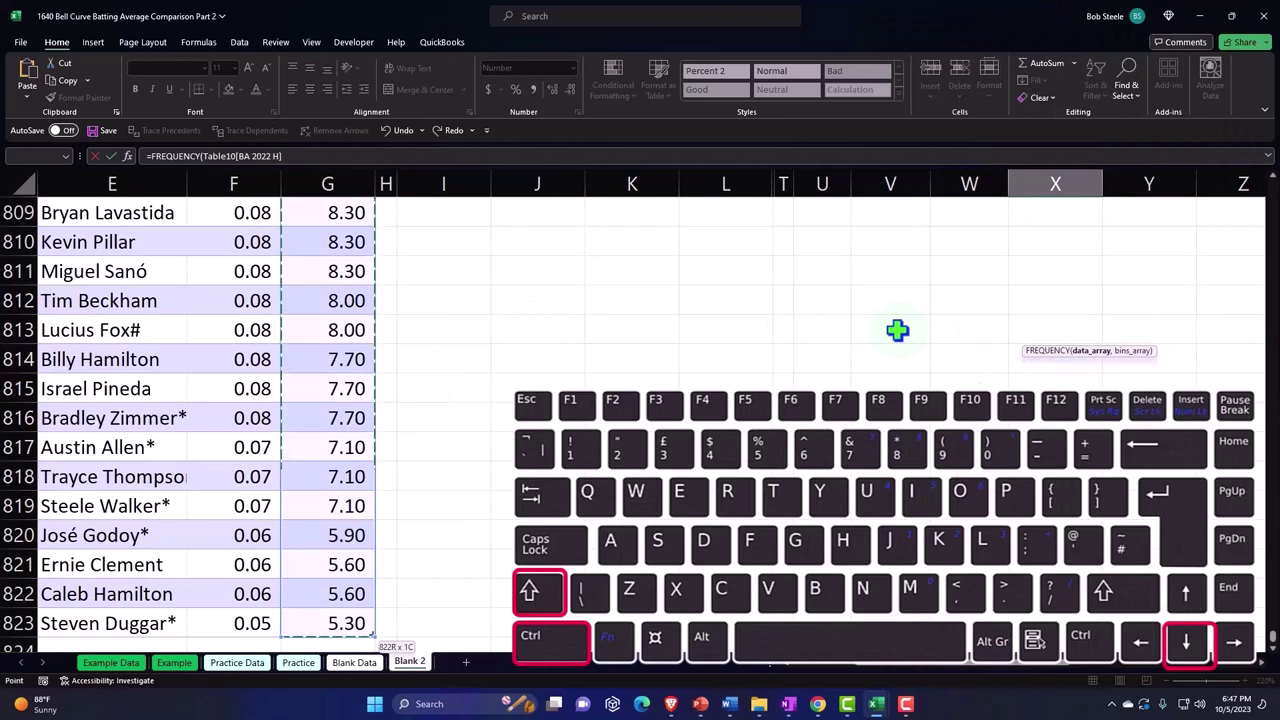
pyautogui.hotkey('ctrl', 'BackSpace')
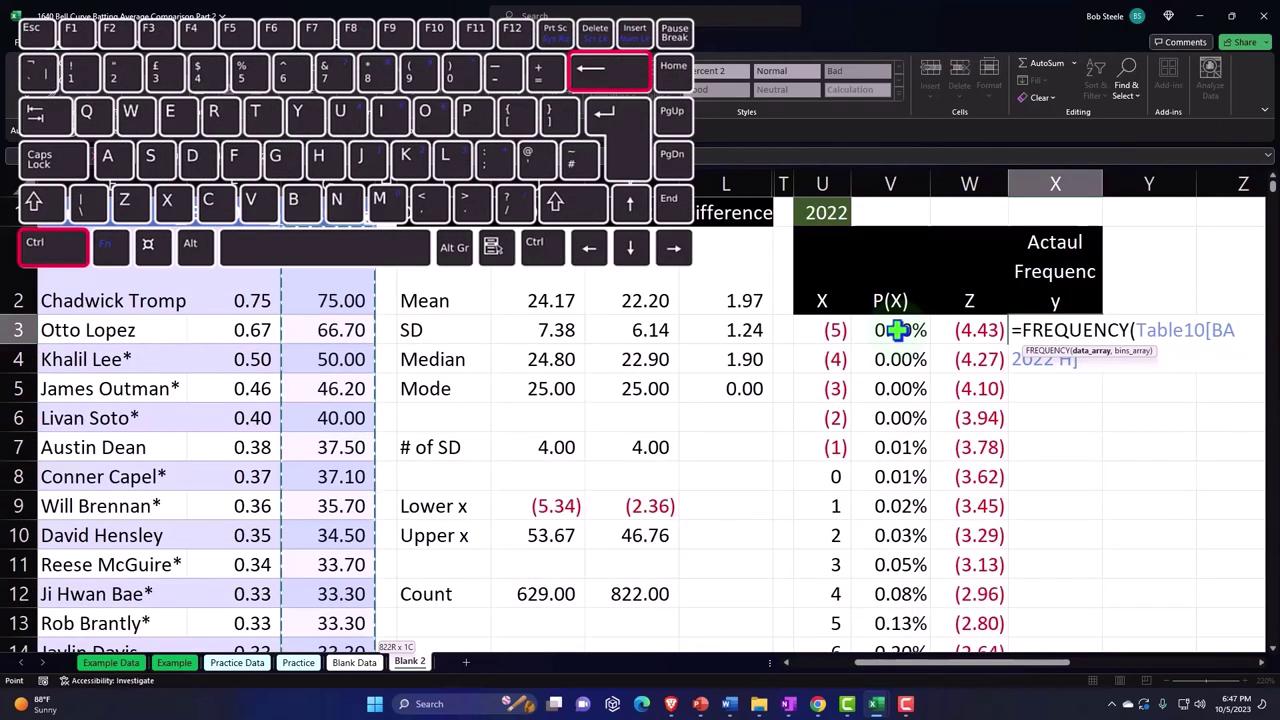
pyautogui.write(',')
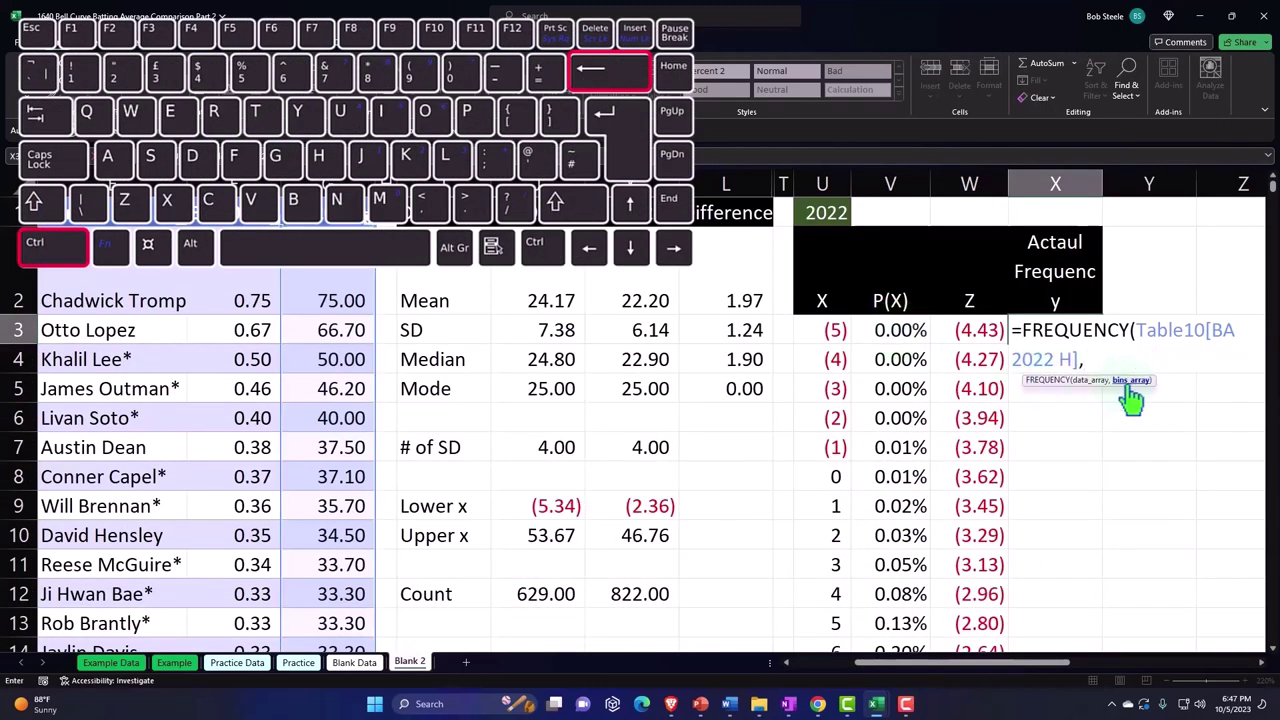
# - Use X values U3:U63 as bins, excluding the Total row, and enter the formula
pyautogui.click(828, 328)
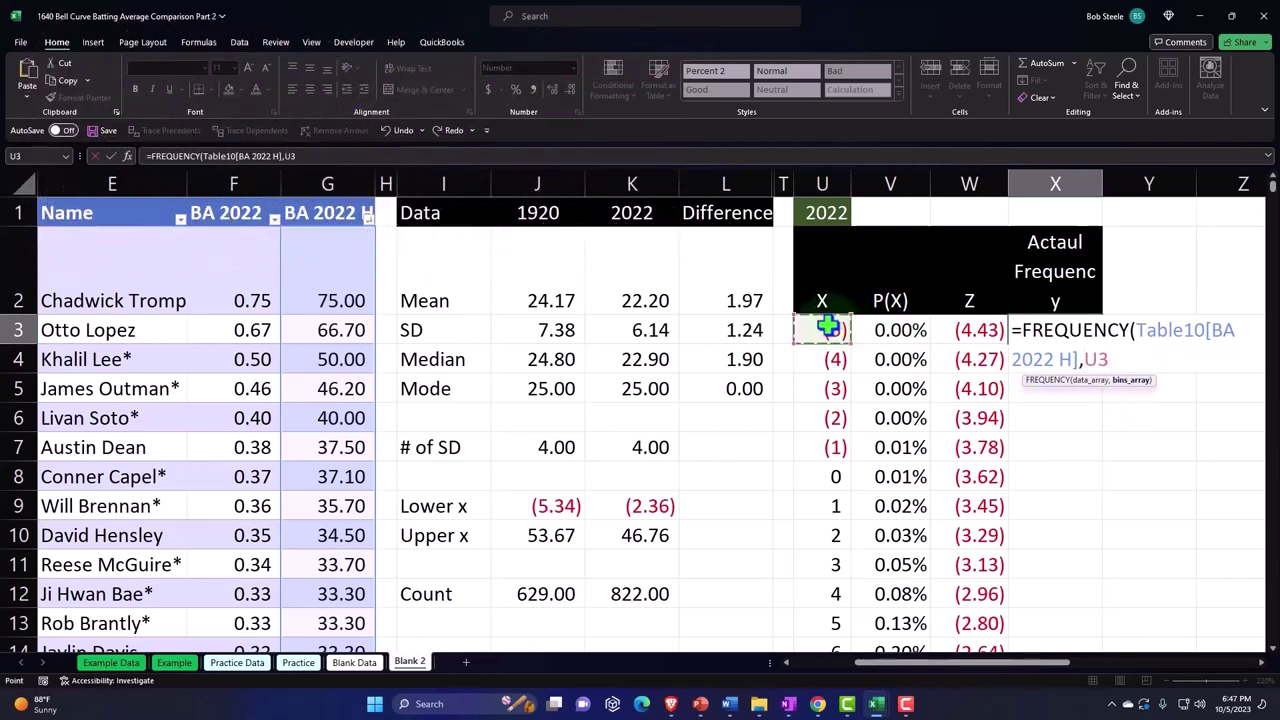
pyautogui.hotkey('ctrl', 'shift', 'Down')
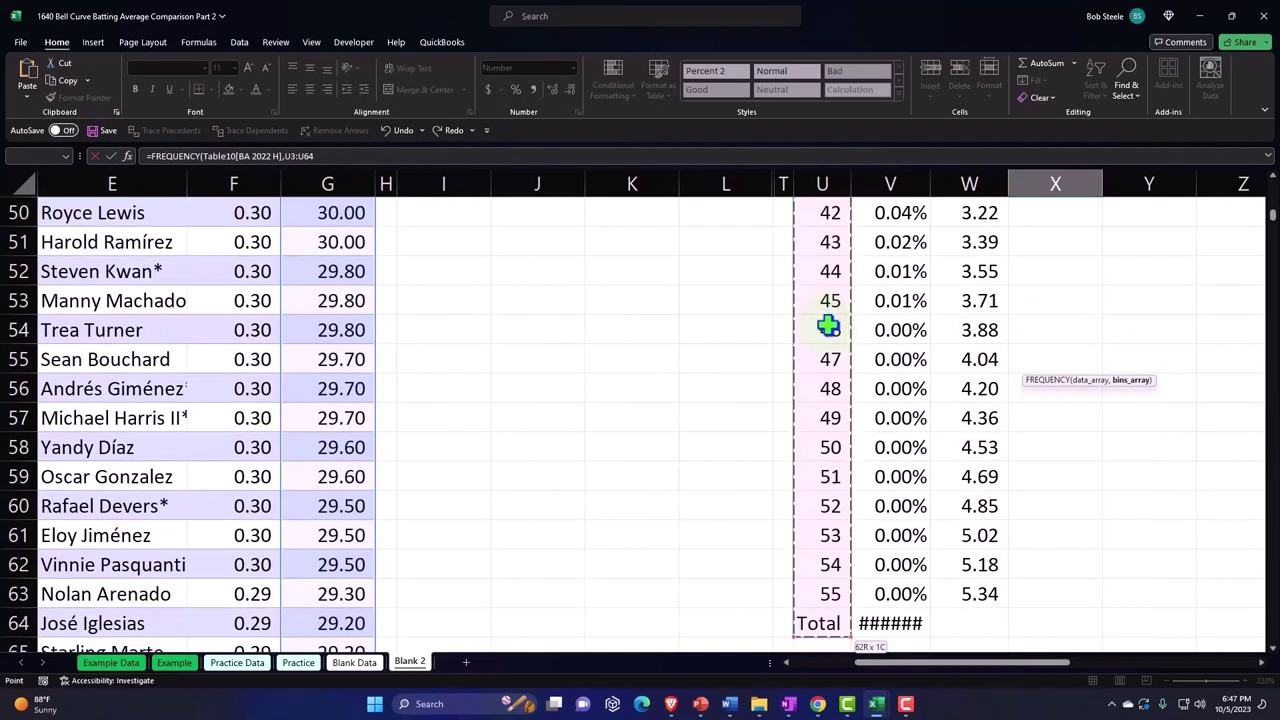
pyautogui.hotkey('ctrl', 'shift', 'Up')
pyautogui.scroll(1, 828, 326)
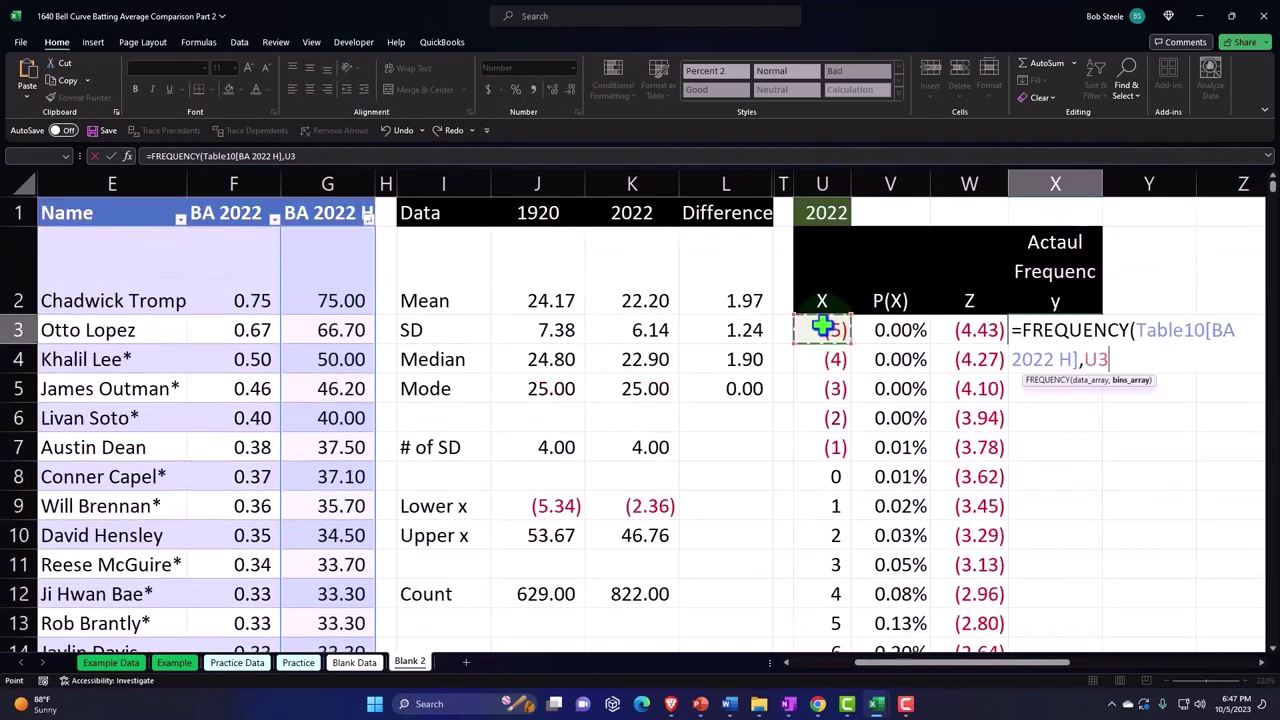
pyautogui.hotkey('ctrl', 'shift', 'Down')
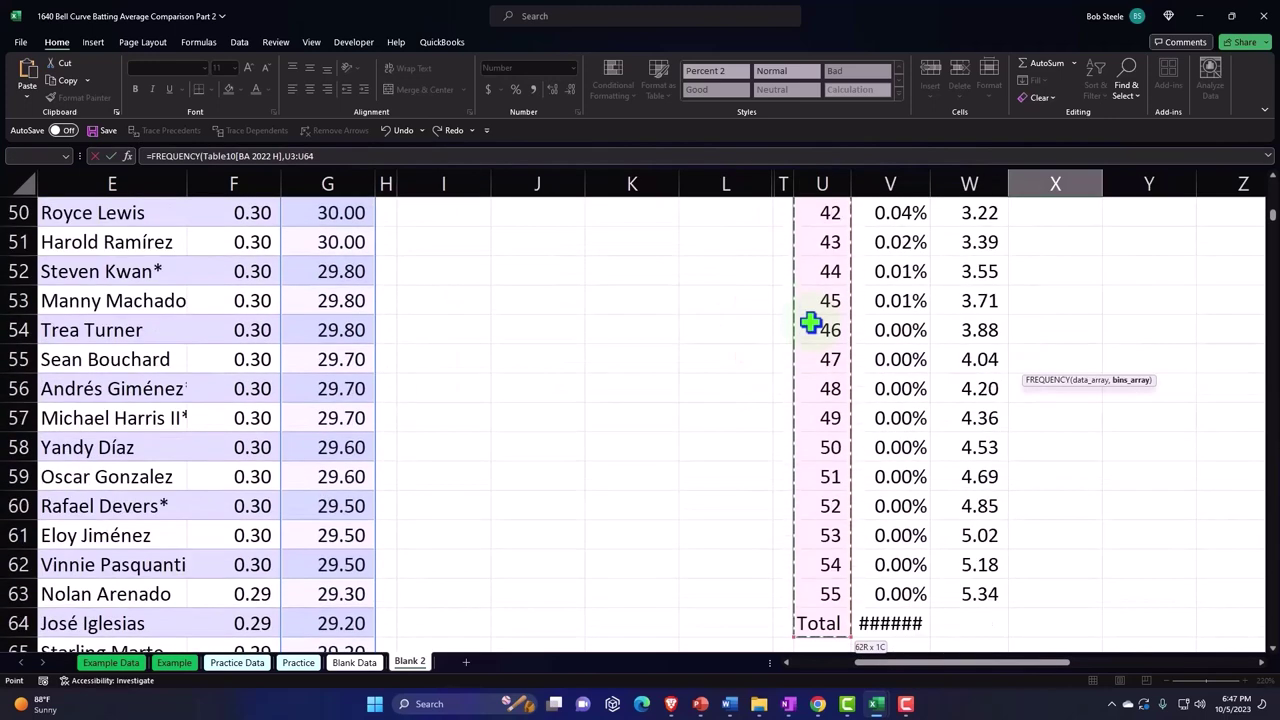
pyautogui.hotkey('shift', 'Up')
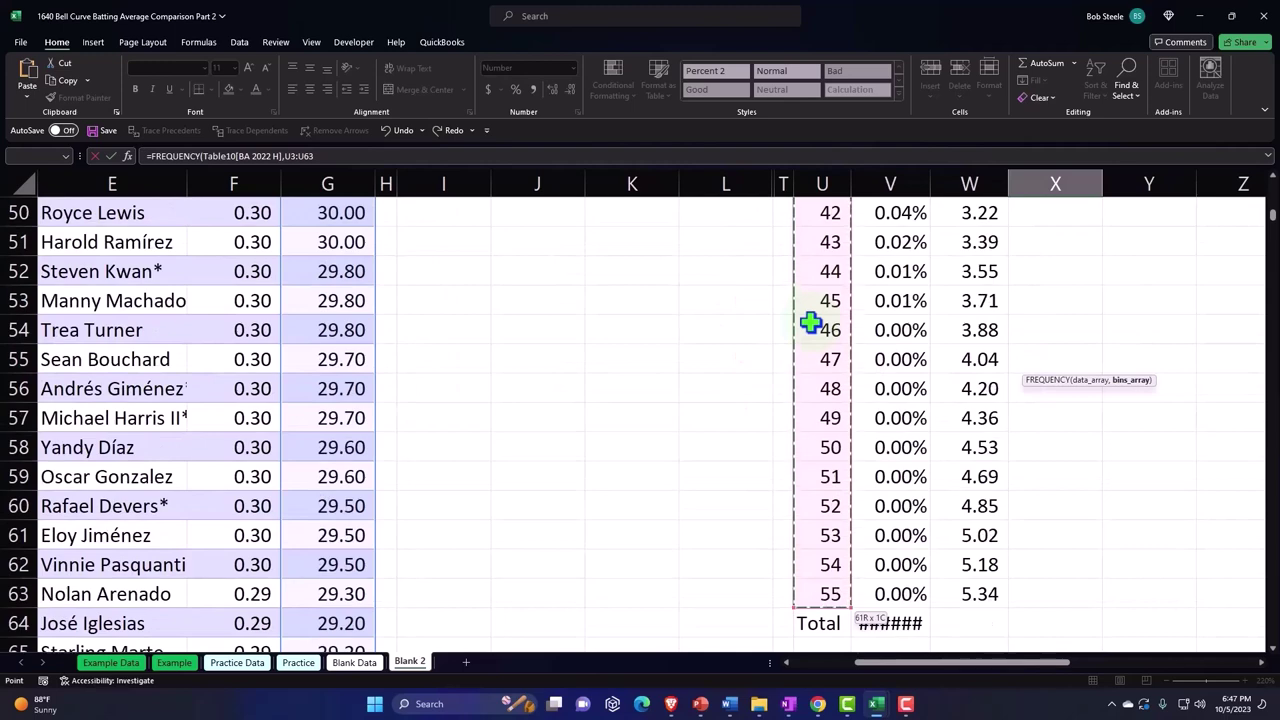
pyautogui.scroll(15, 810, 322)
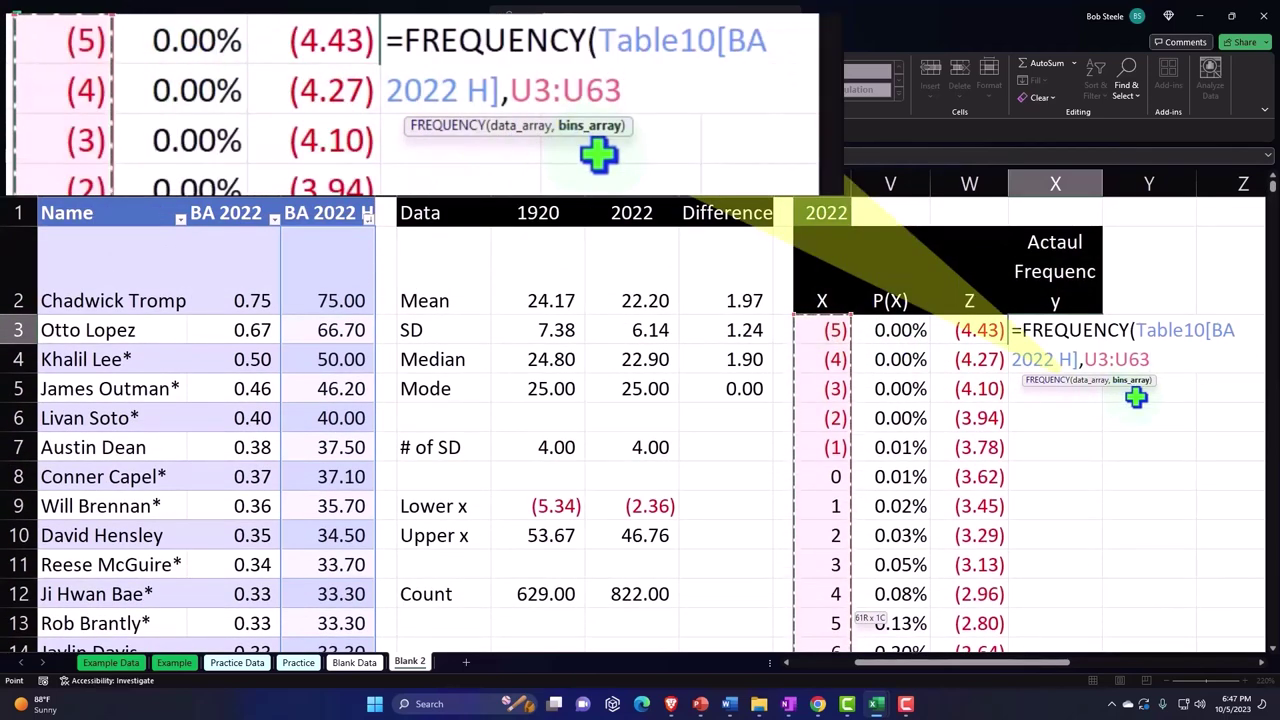
pyautogui.write(')')
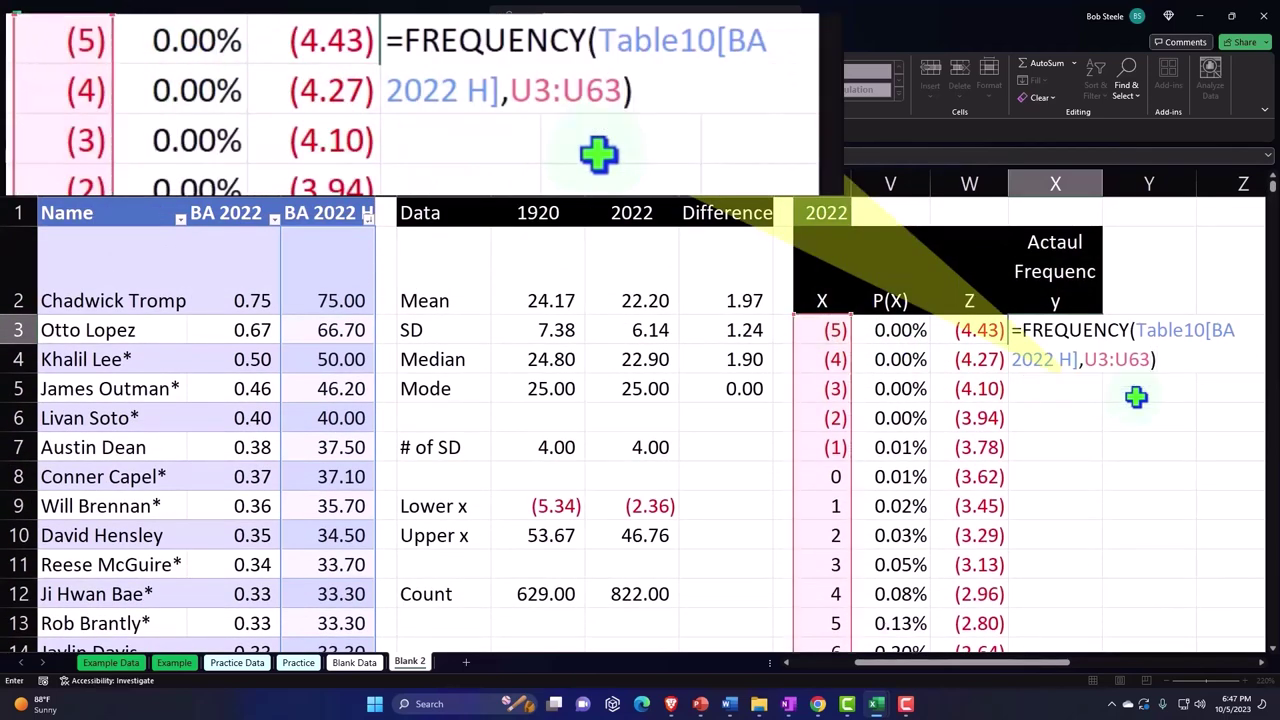
pyautogui.press('Return')
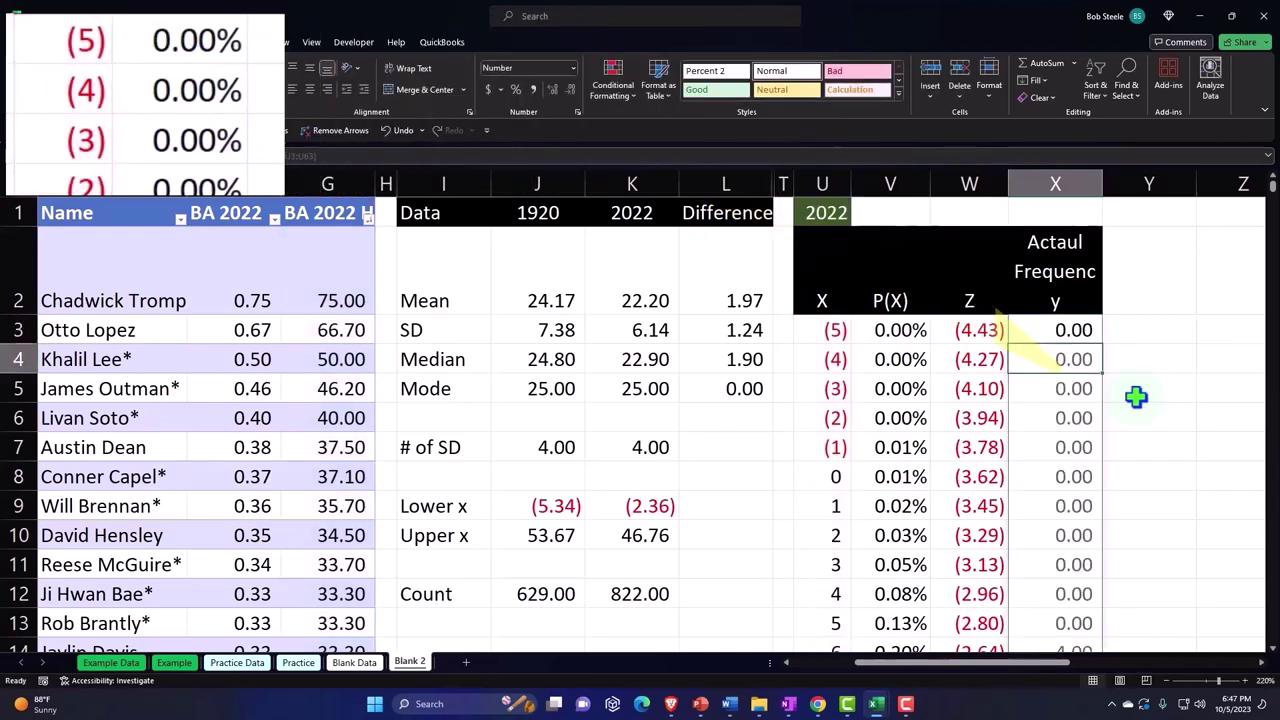
# - Move the Total row down one row and extend the P(X) and Z formulas into the new row
pyautogui.scroll(-4, 1136, 397)
pyautogui.scroll(-5, 1138, 398)
pyautogui.scroll(-9, 1138, 398)
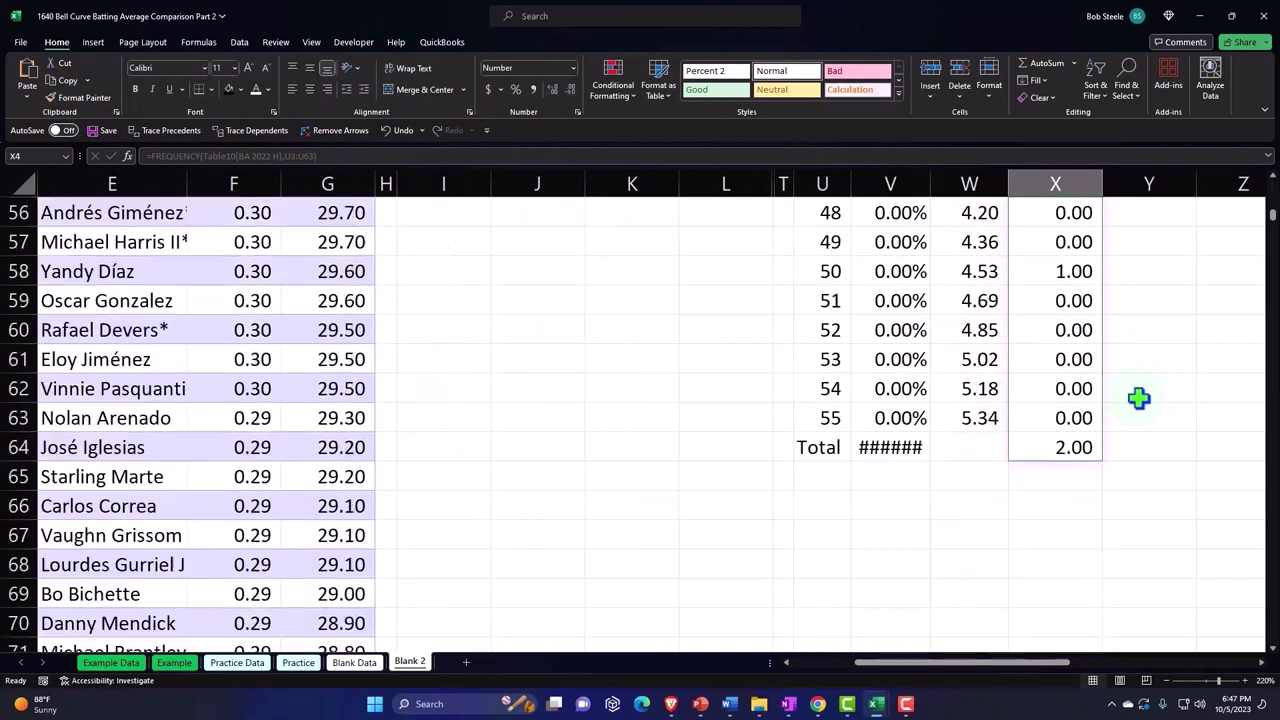
pyautogui.scroll(-2, 1140, 397)
pyautogui.scroll(2, 1140, 397)
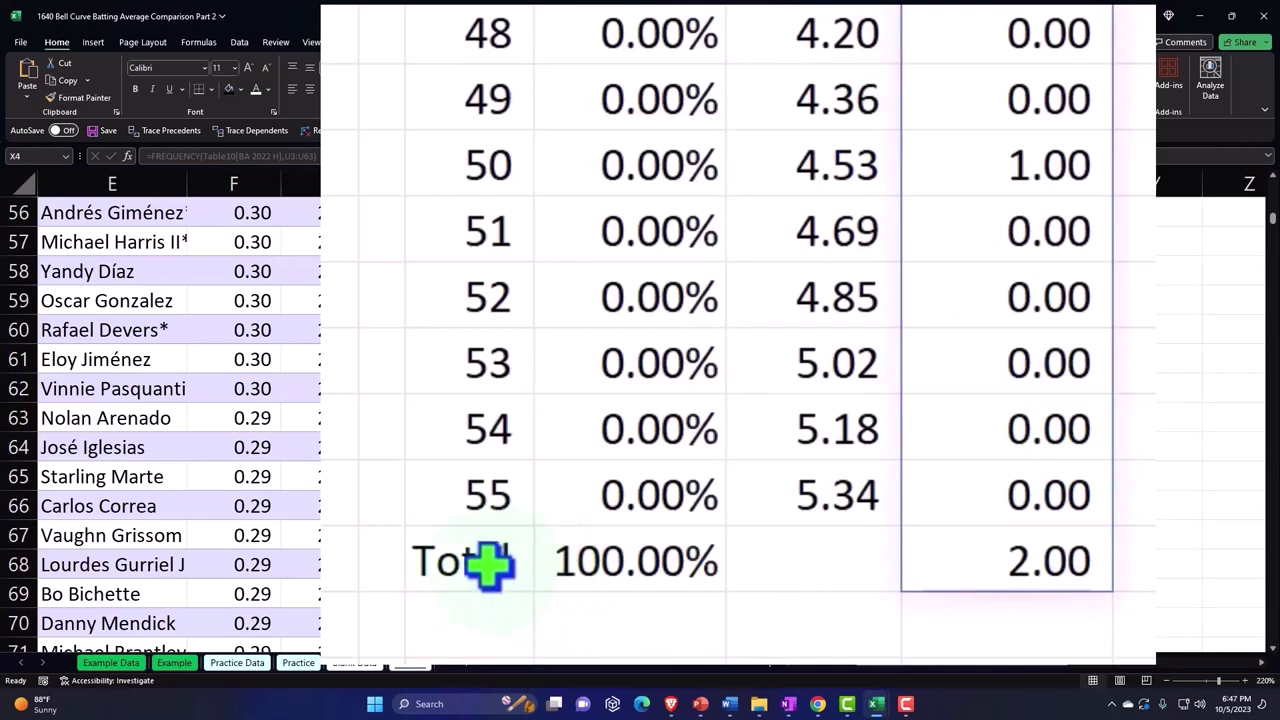
pyautogui.moveTo(490, 565)
pyautogui.mouseDown()
pyautogui.moveTo(540, 565)
pyautogui.moveTo(506, 640)
pyautogui.mouseUp()
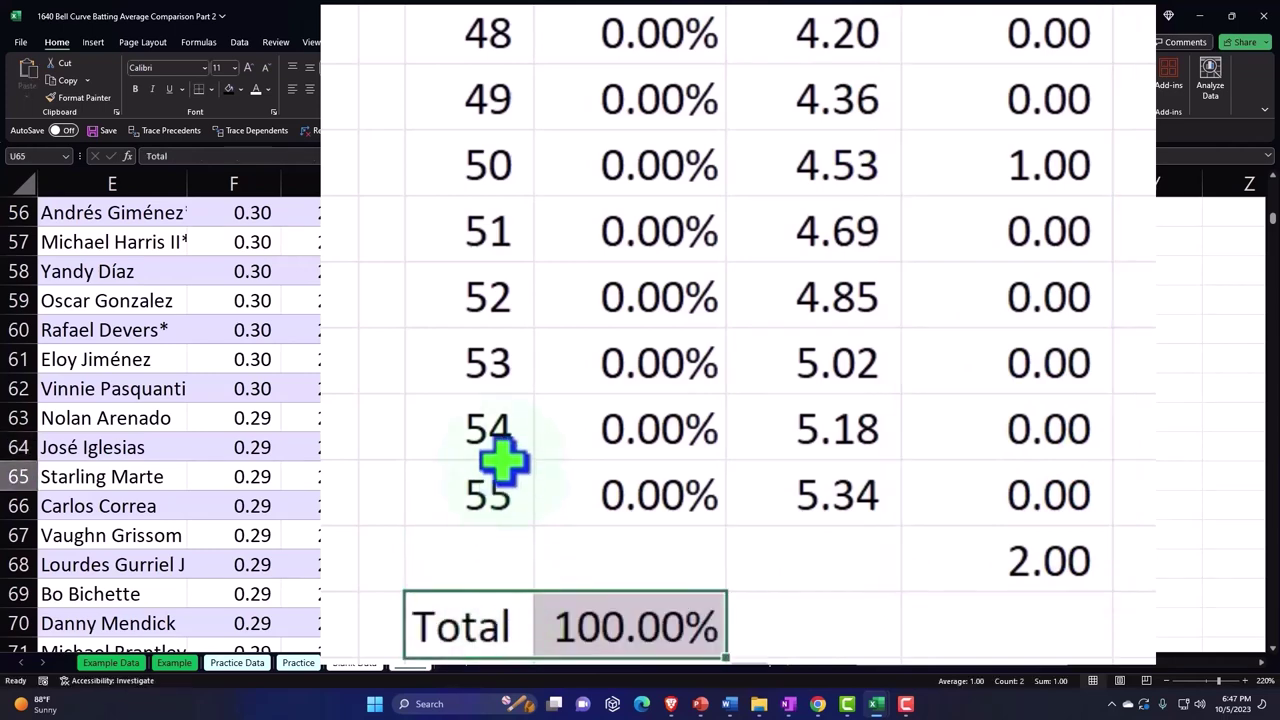
pyautogui.moveTo(503, 450); pyautogui.dragTo(533, 590)
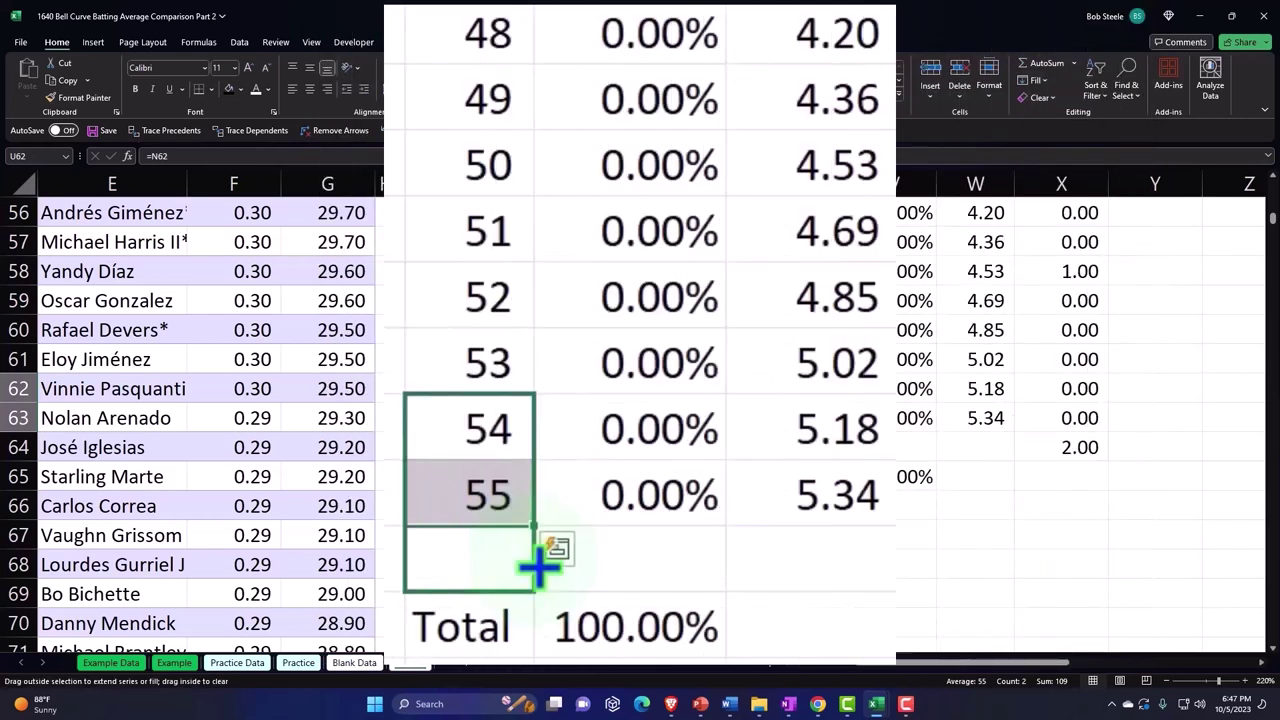
pyautogui.moveTo(658, 515); pyautogui.dragTo(850, 500)
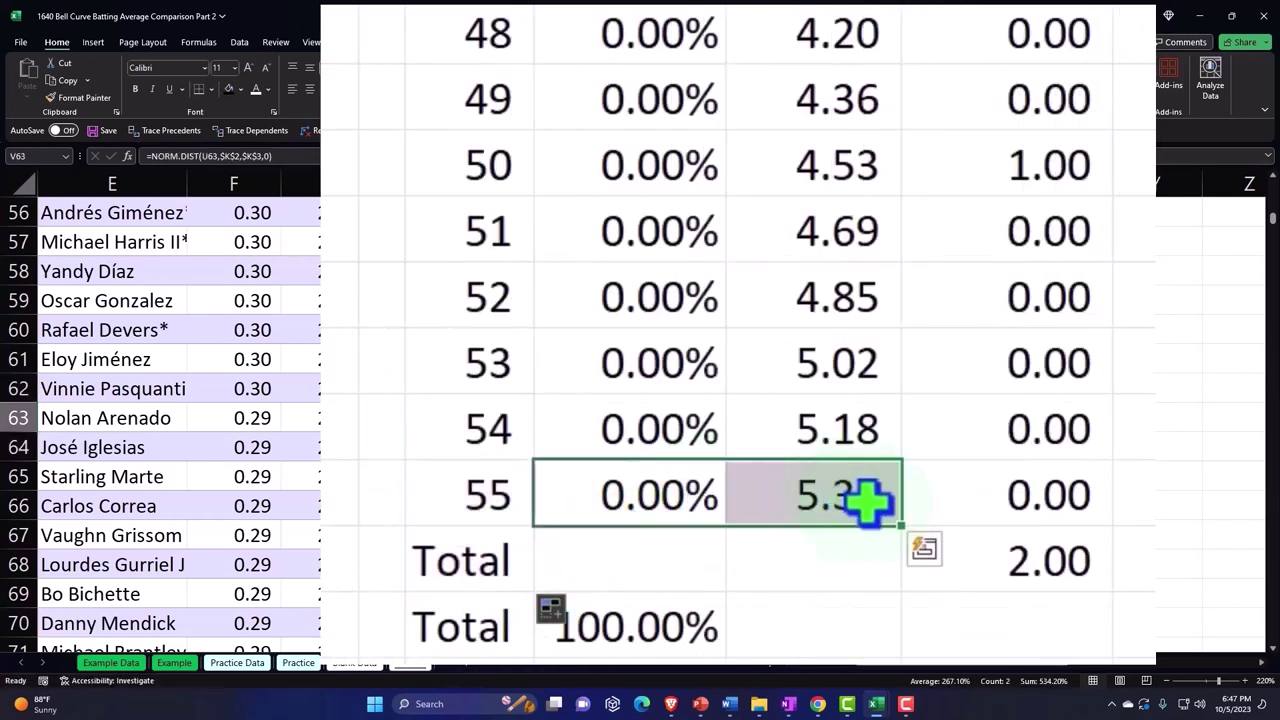
pyautogui.moveTo(903, 537); pyautogui.dragTo(909, 582)
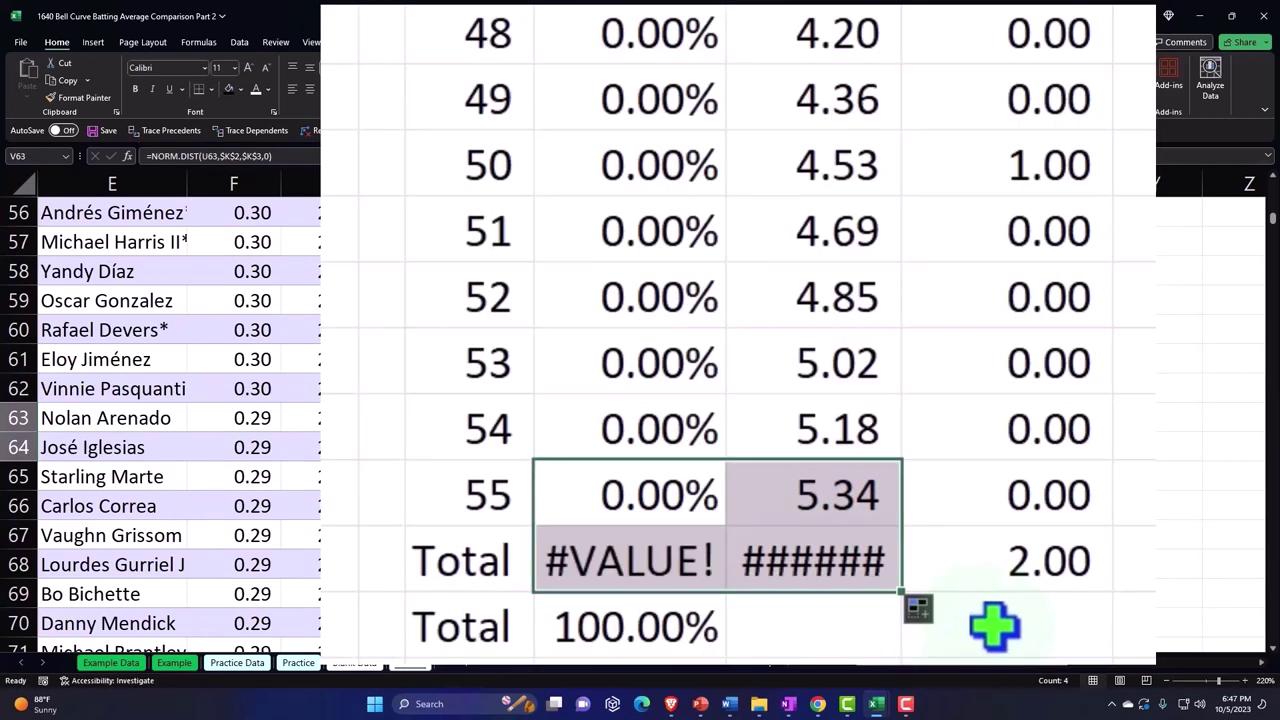
pyautogui.click(657, 500)
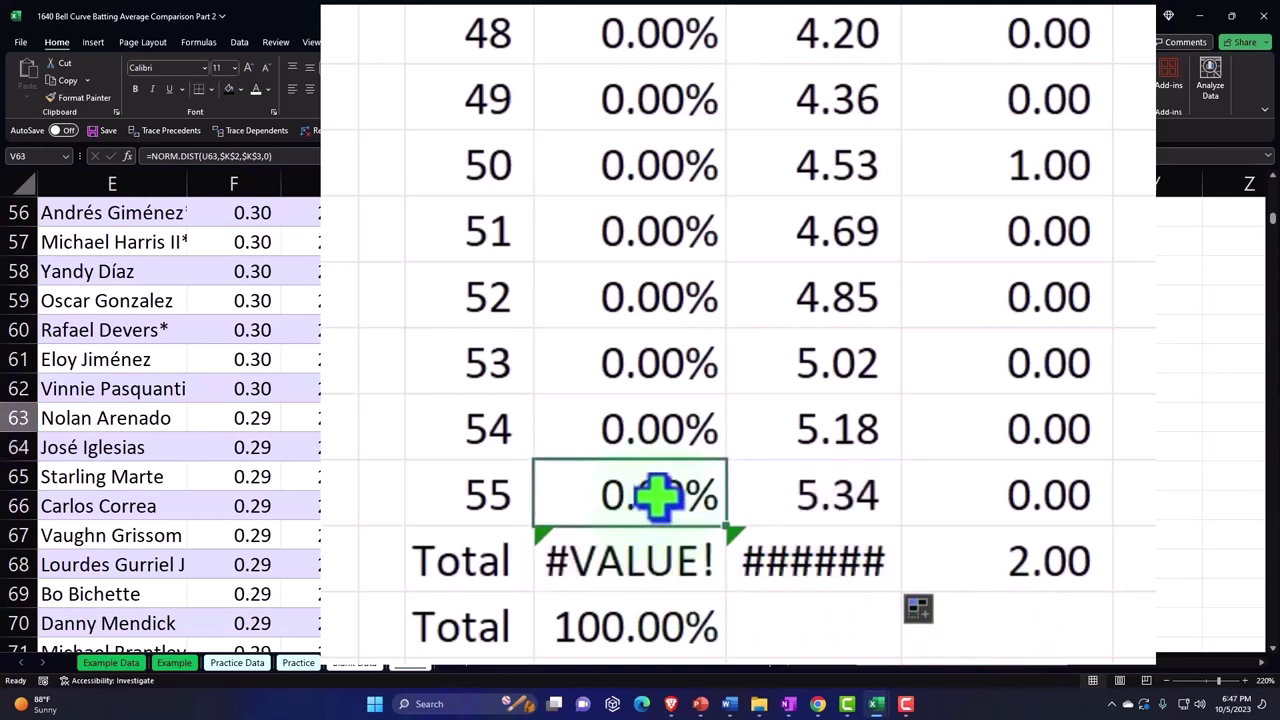
pyautogui.doubleClick(658, 495)
pyautogui.press('Escape')
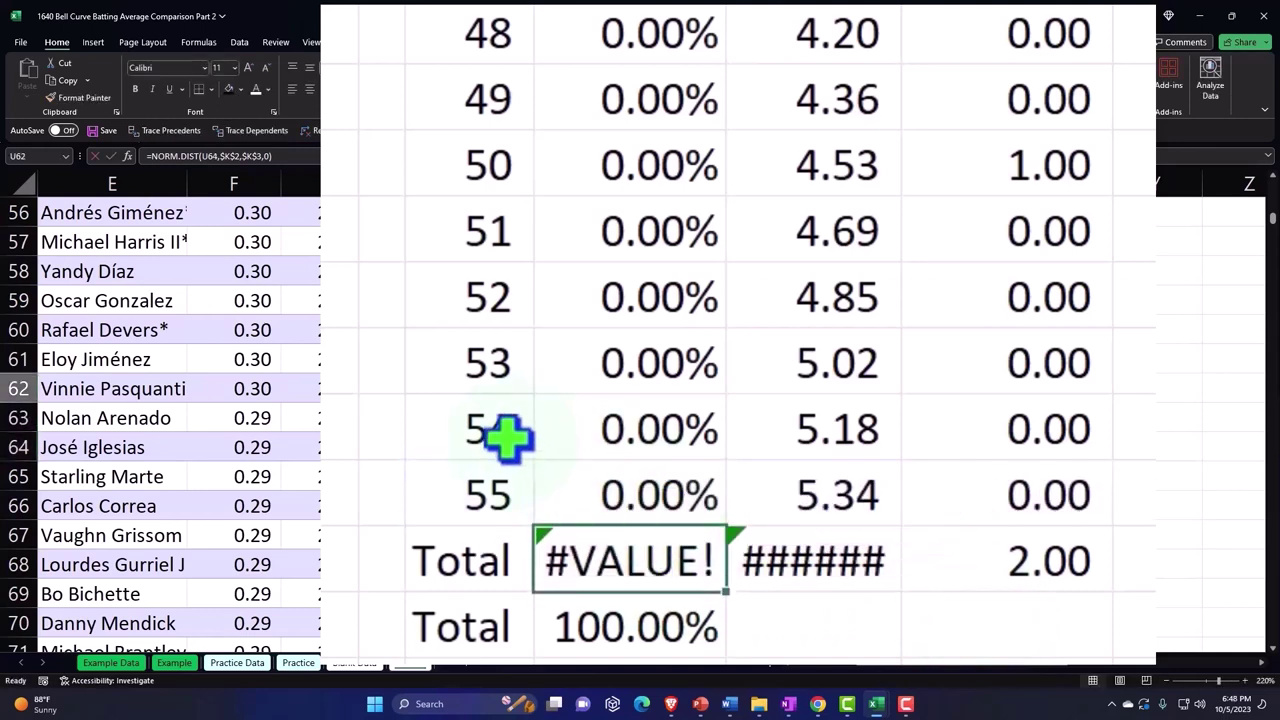
# - Enter 56 as the last X value and AutoSum Actual Frequency to 822.00
pyautogui.moveTo(506, 434); pyautogui.dragTo(540, 556)
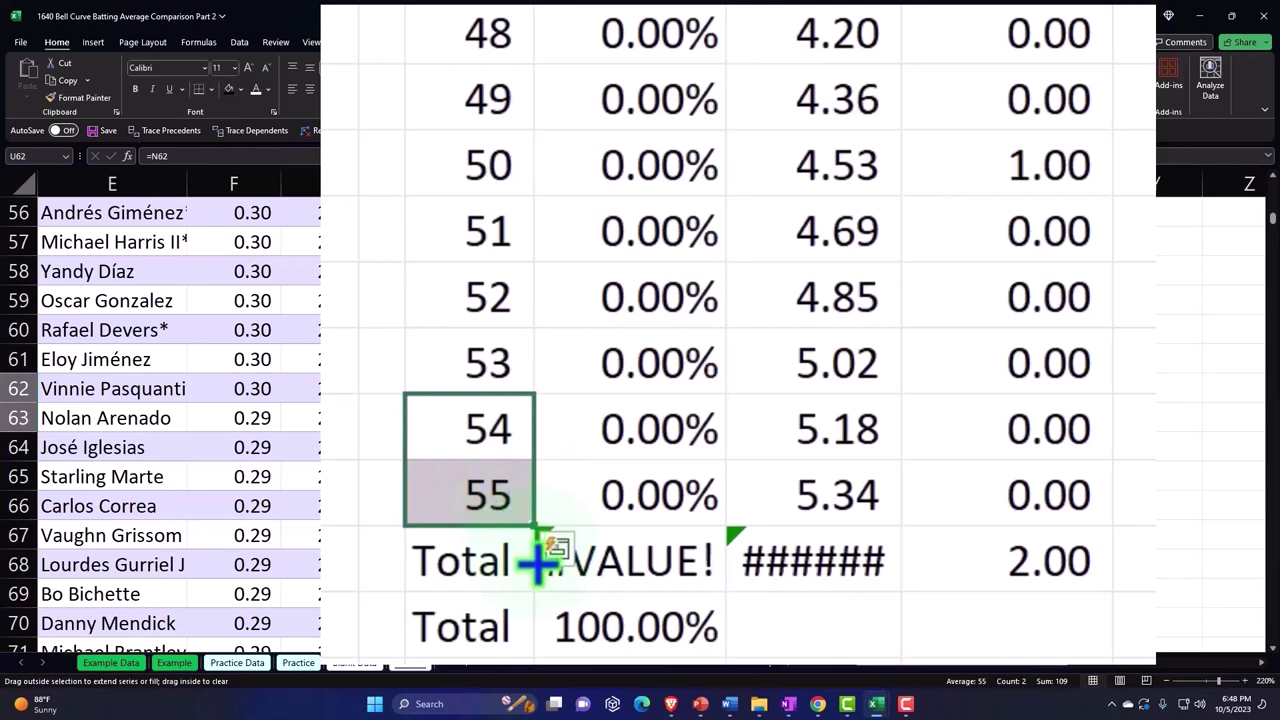
pyautogui.click(830, 447)
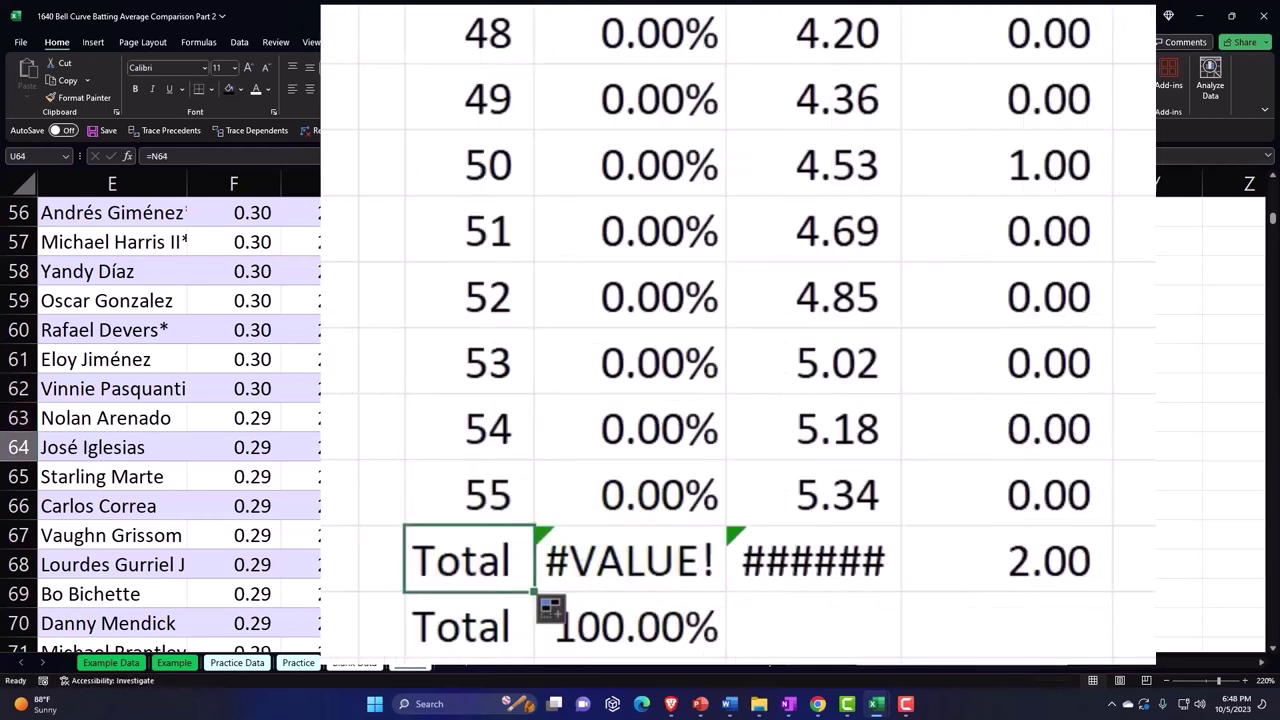
pyautogui.write('56')
pyautogui.press('Return')
pyautogui.press('Right')
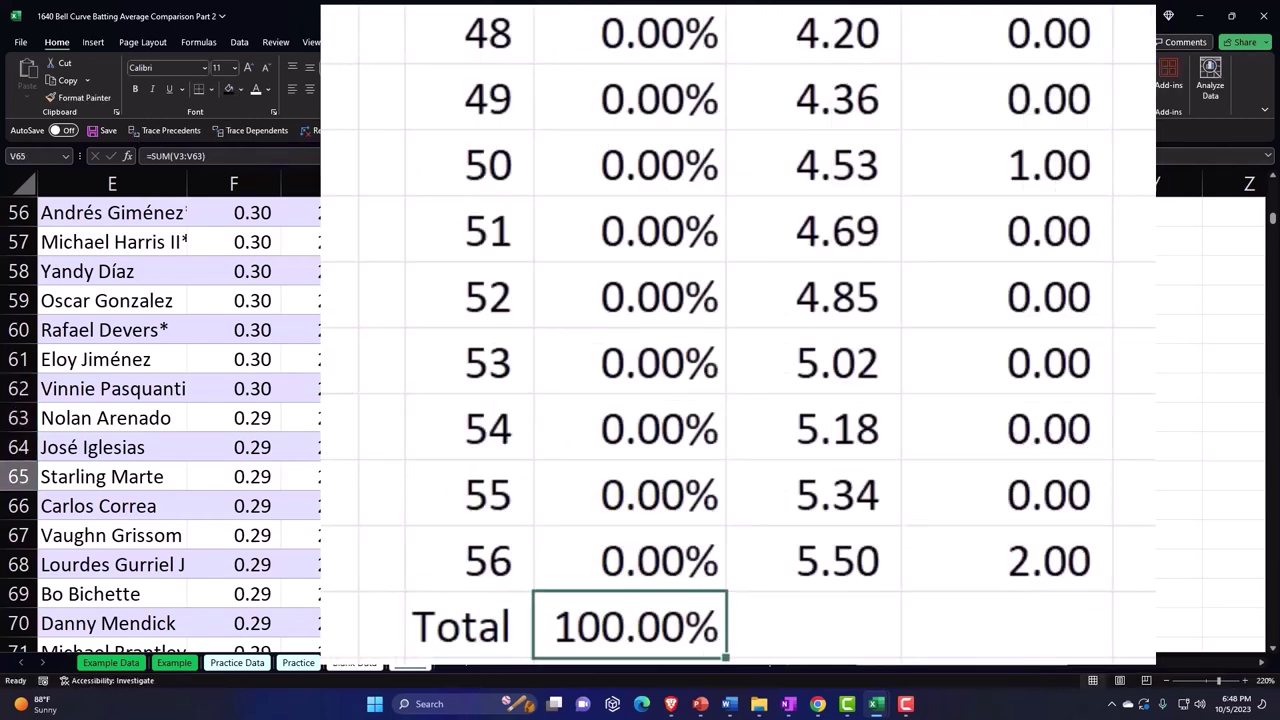
pyautogui.press('Up')
pyautogui.press('Right')
pyautogui.click(1006, 625)
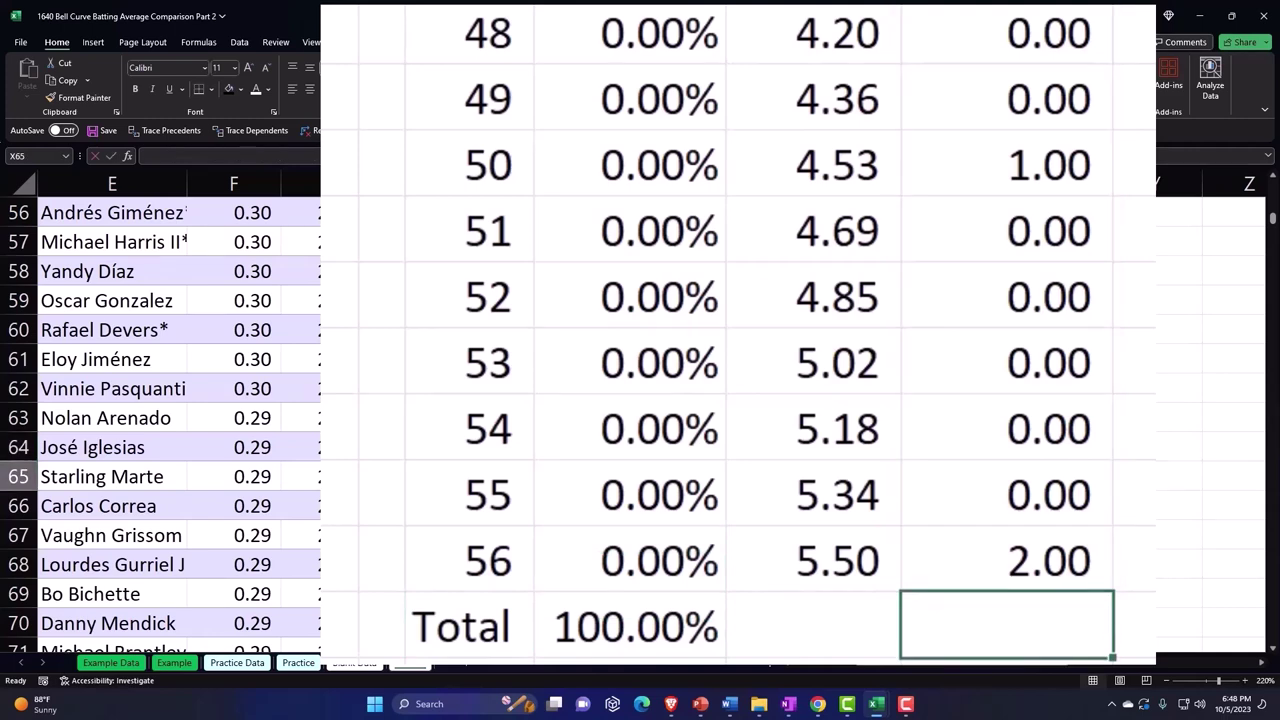
pyautogui.hotkey('alt', '=')
pyautogui.press('Return')
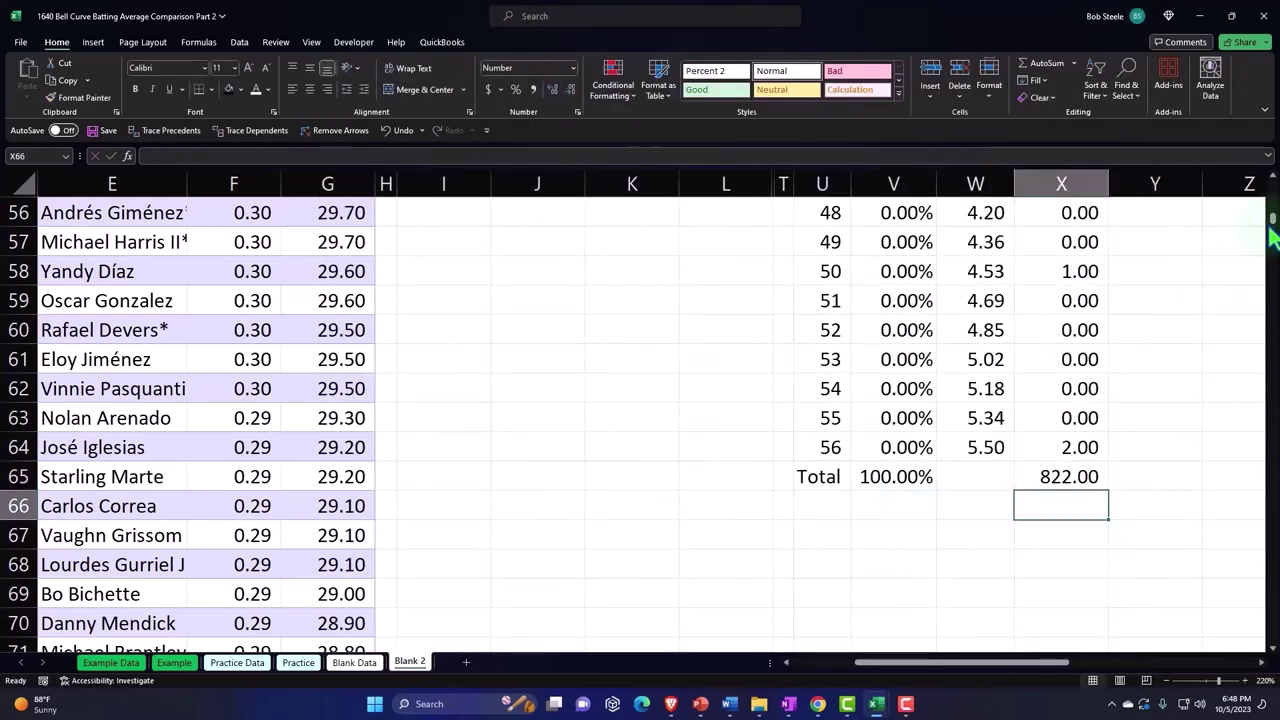
pyautogui.moveTo(1272, 236); pyautogui.dragTo(1272, 186)
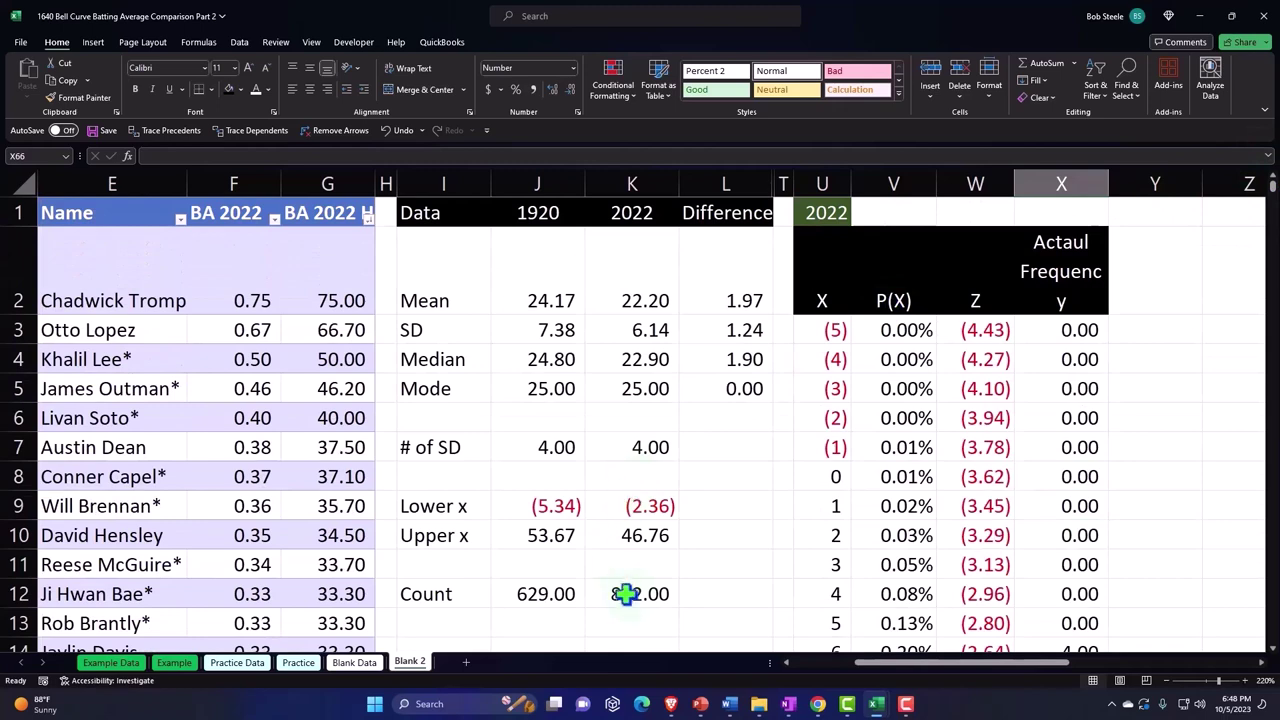
pyautogui.click(624, 594)
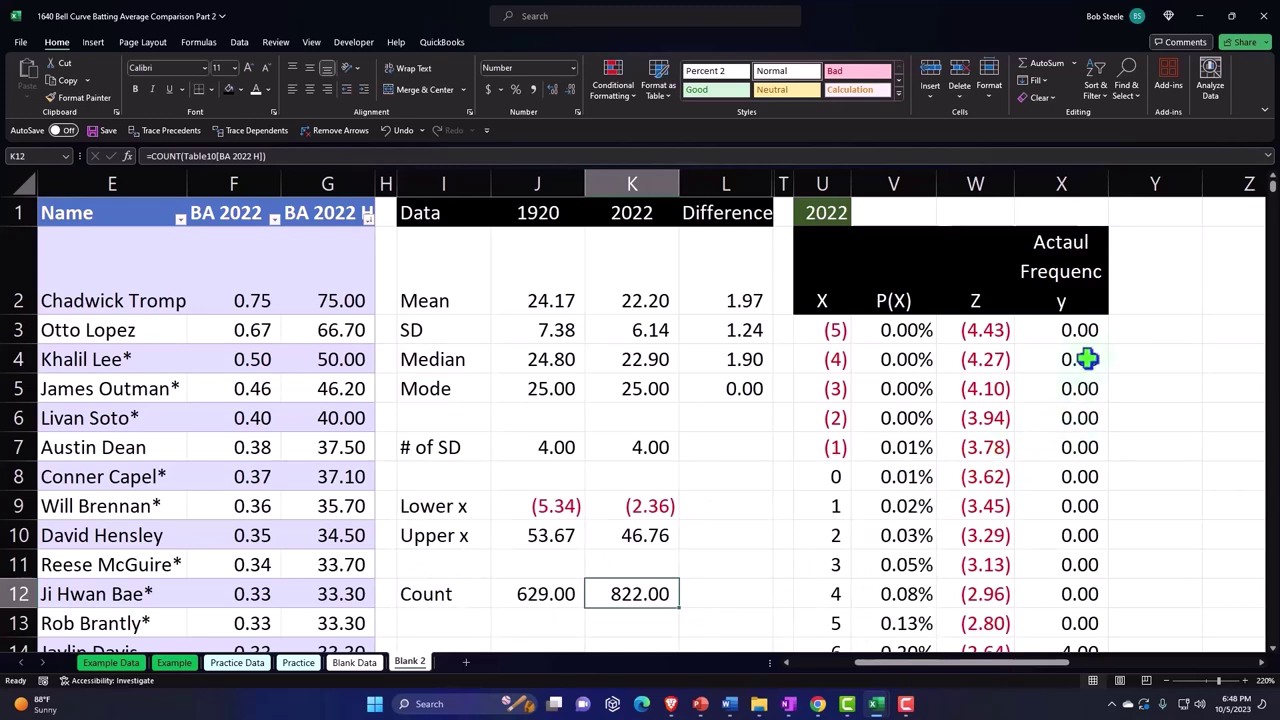
# - Enter 'Actual % of Total' in Y2 with black fill, white text, wrapped and centered
pyautogui.click(1150, 282)
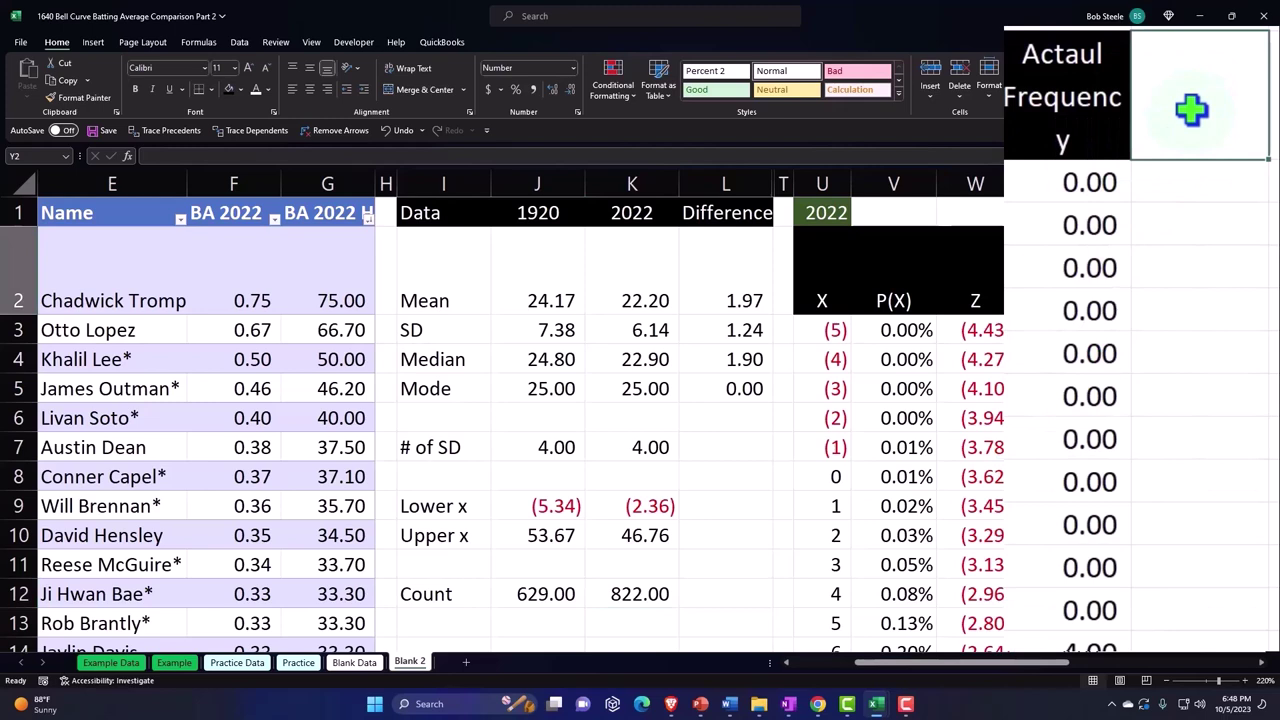
pyautogui.write('Actual % of Total')
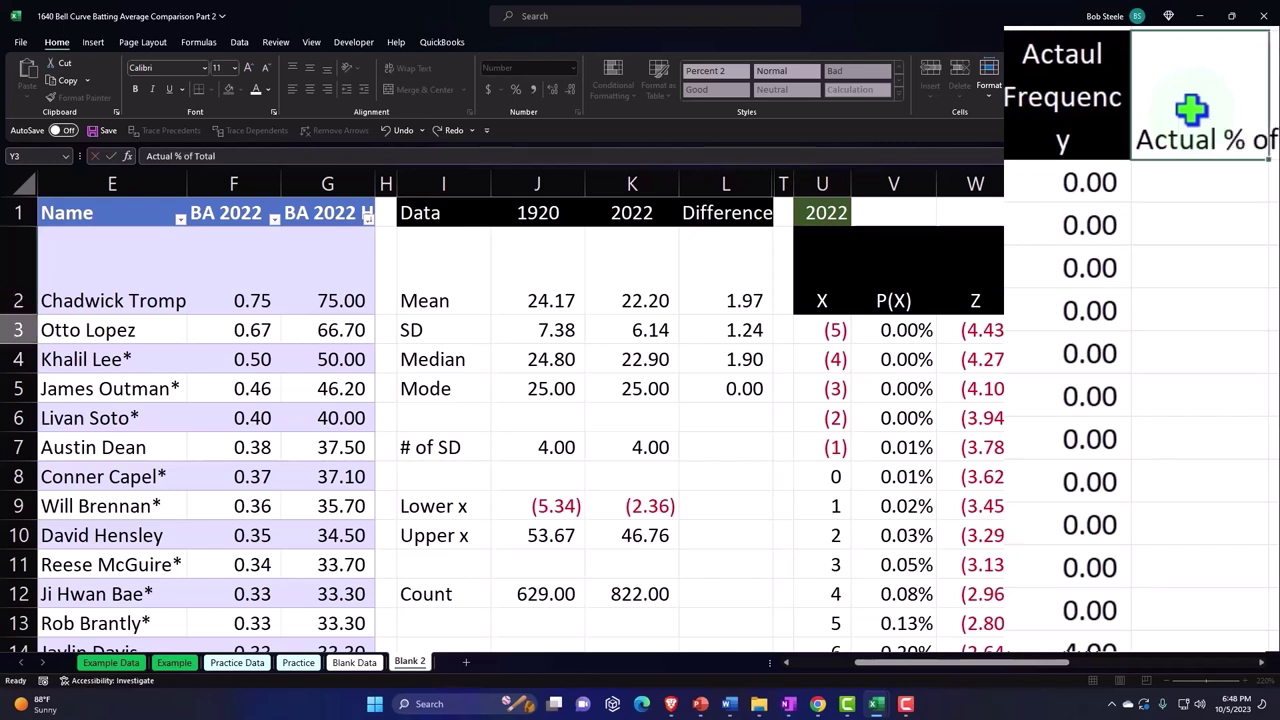
pyautogui.hotkey('ctrl', 'Return')
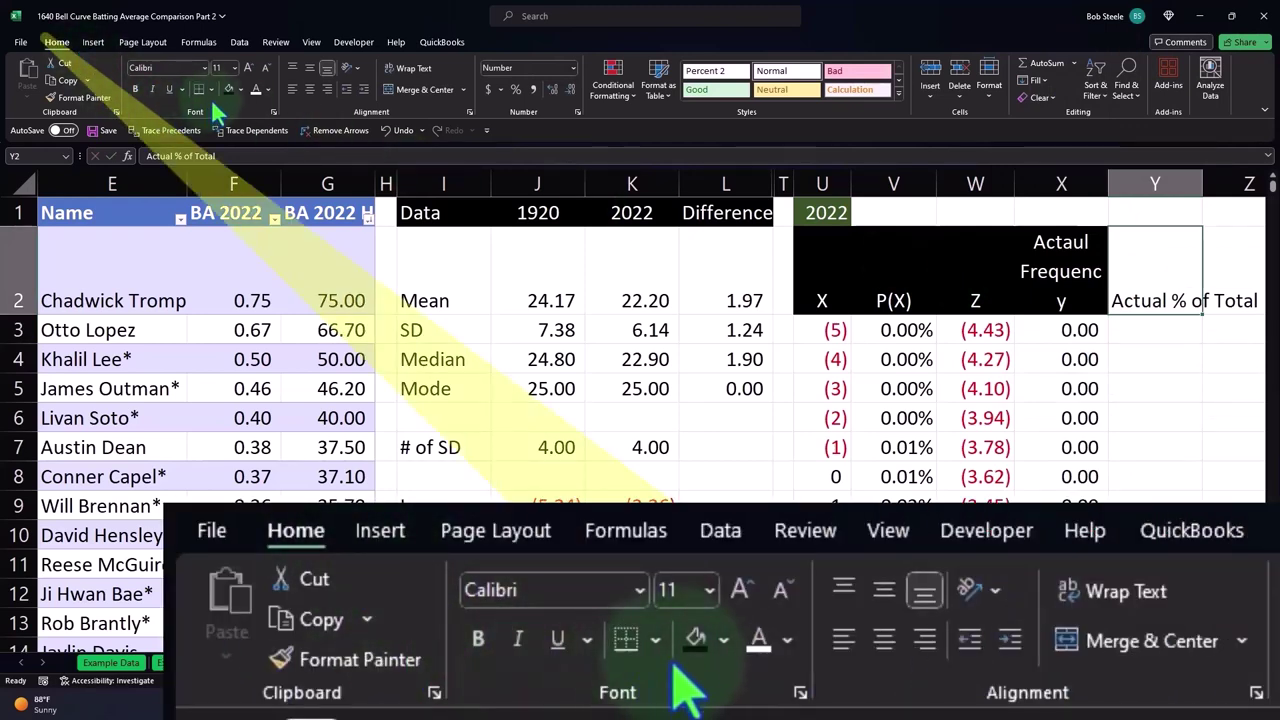
pyautogui.click(229, 89)
pyautogui.click(255, 89)
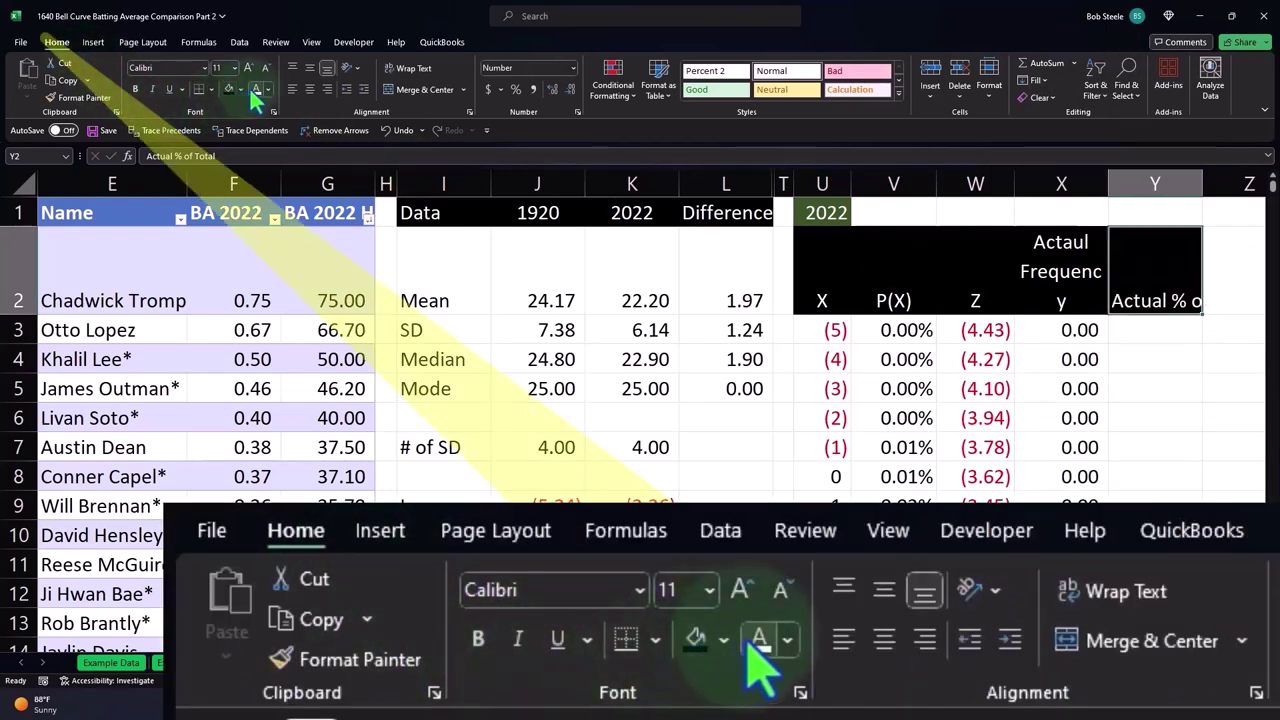
pyautogui.click(410, 68)
pyautogui.click(310, 89)
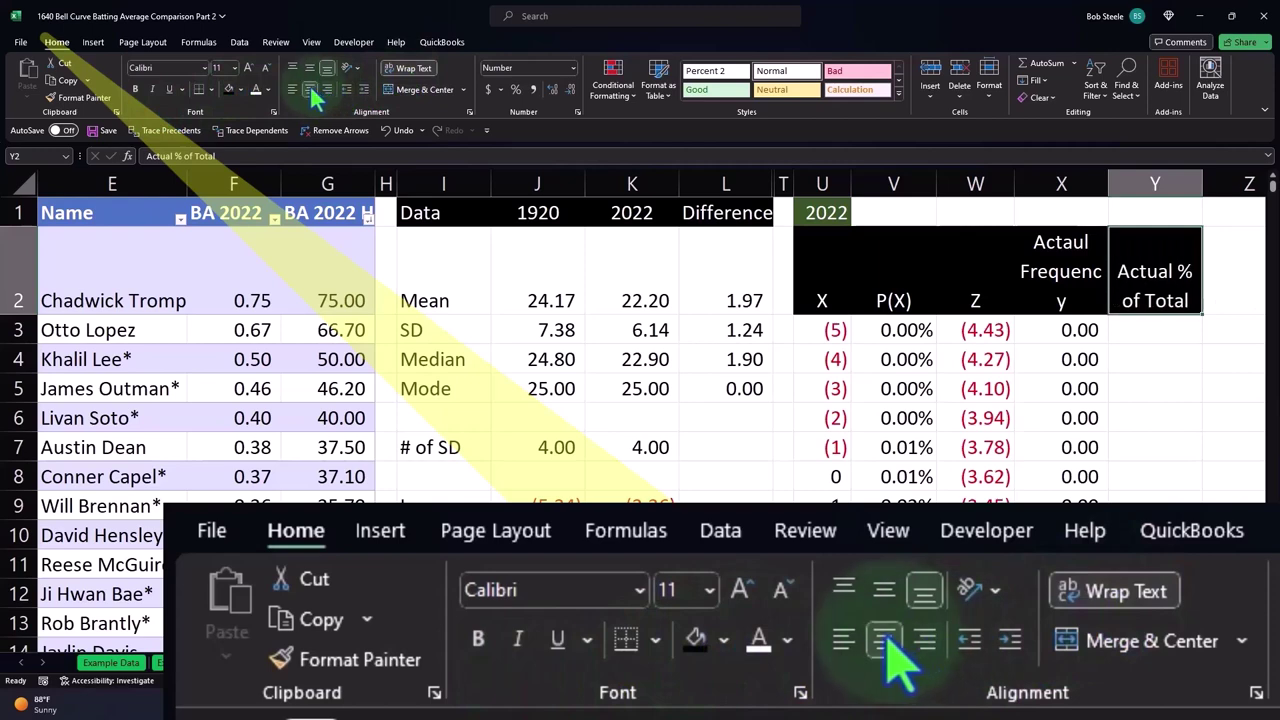
pyautogui.click(1142, 331)
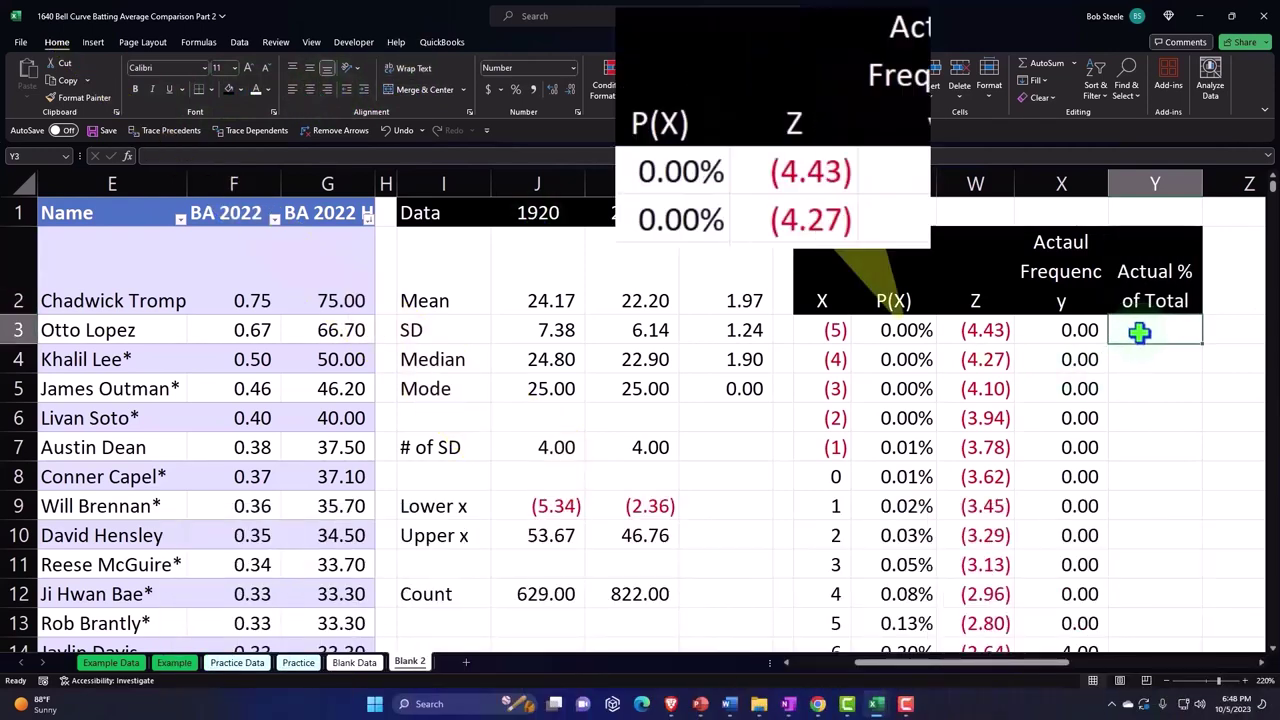
# - Enter =X3/$X$65 in Y3 as a percentage and fill it down the column
pyautogui.write('=')
pyautogui.press('Left')
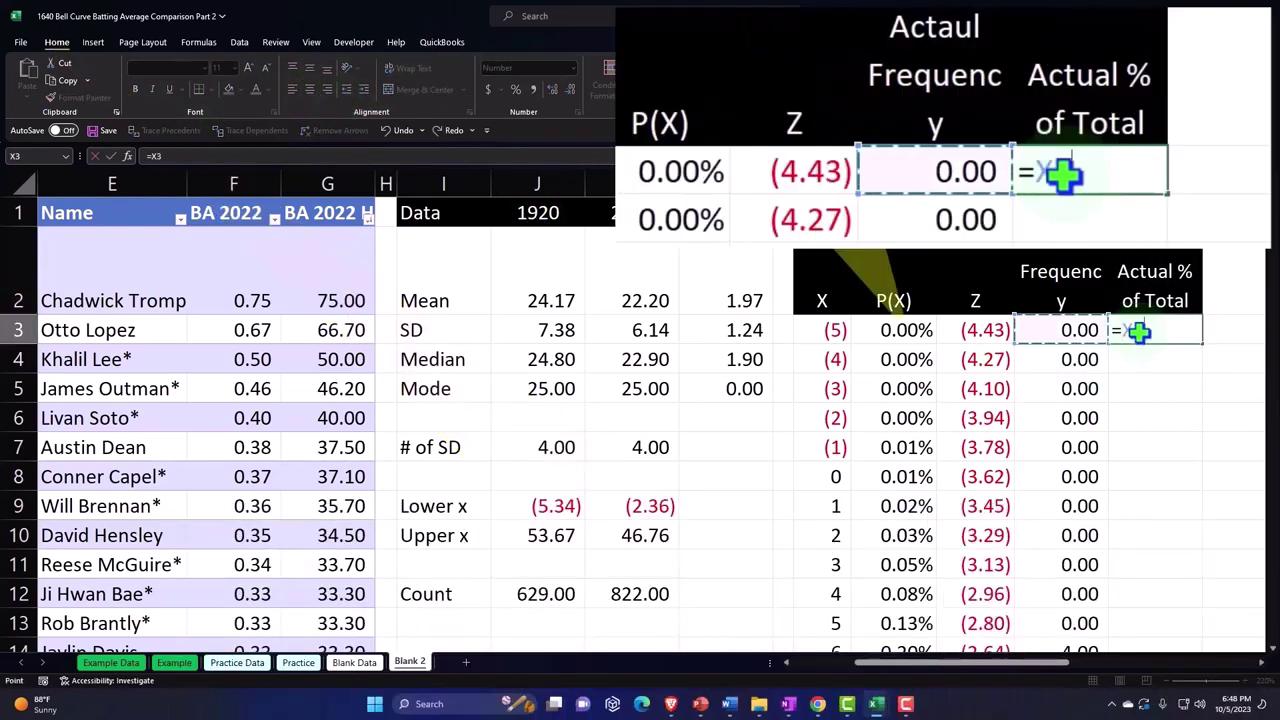
pyautogui.write('/')
pyautogui.press('Left')
pyautogui.press('Down')
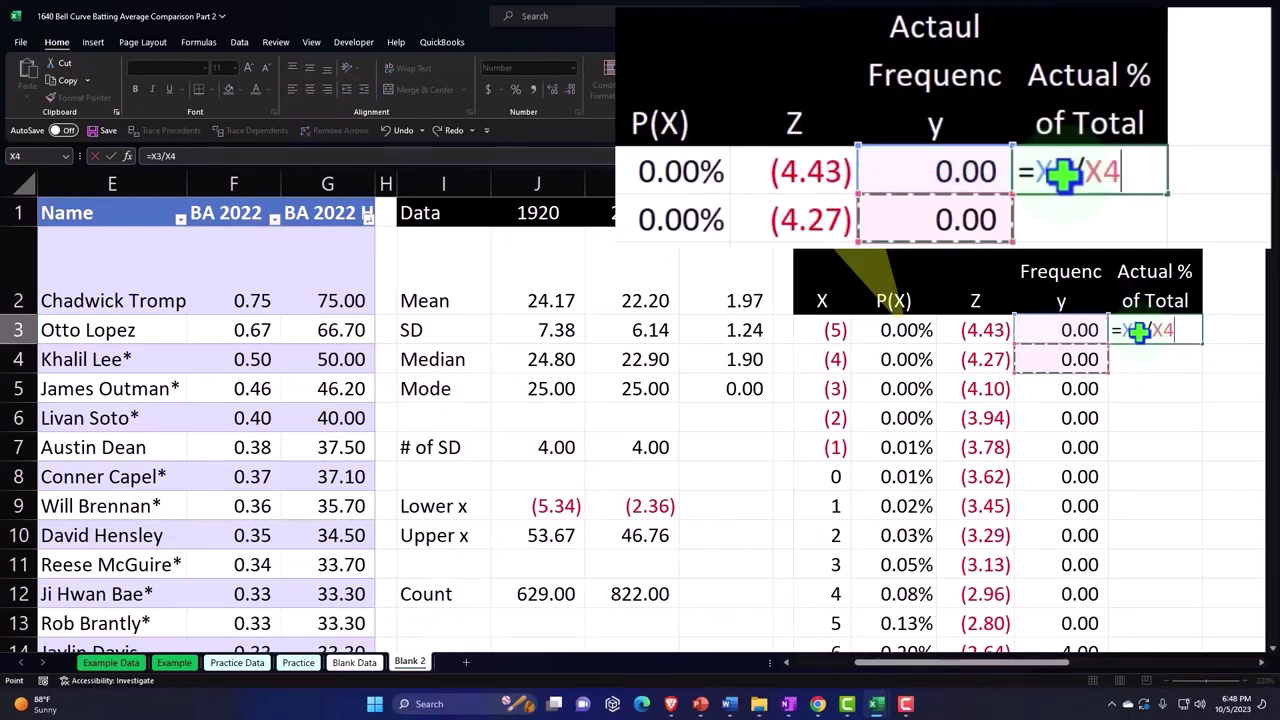
pyautogui.hotkey('ctrl', 'shift', 'Down')
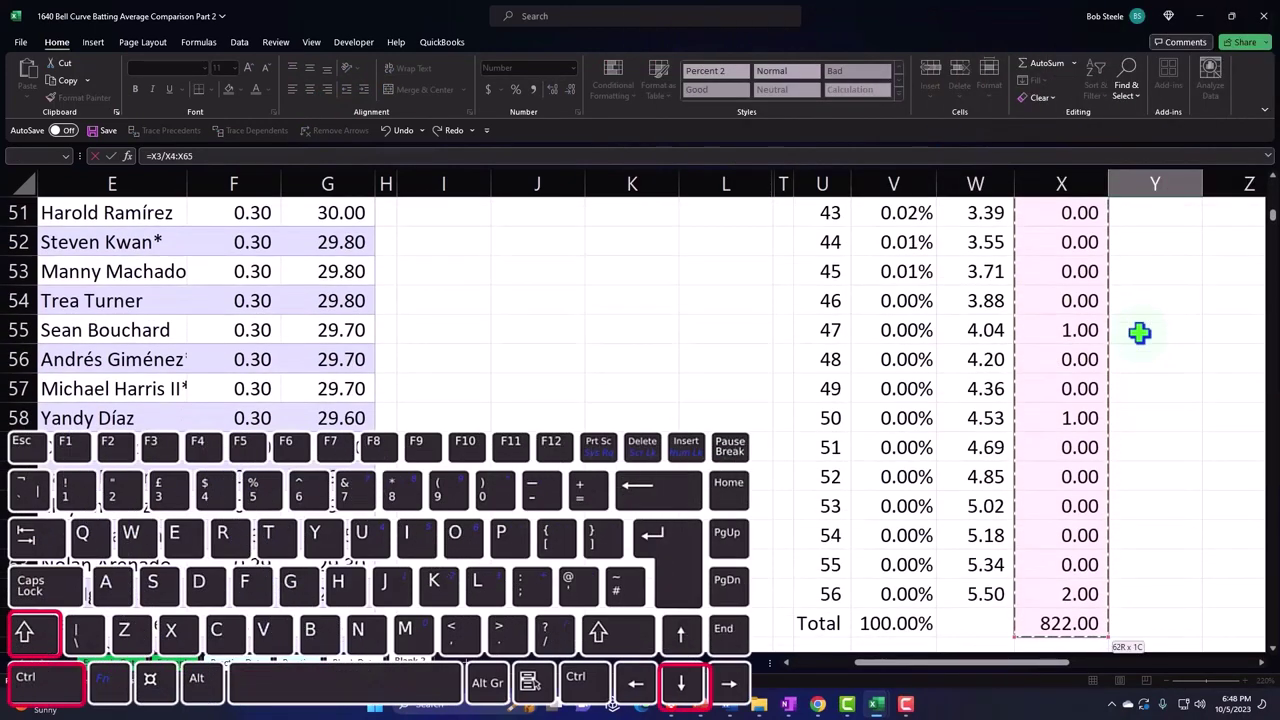
pyautogui.click(1080, 622)
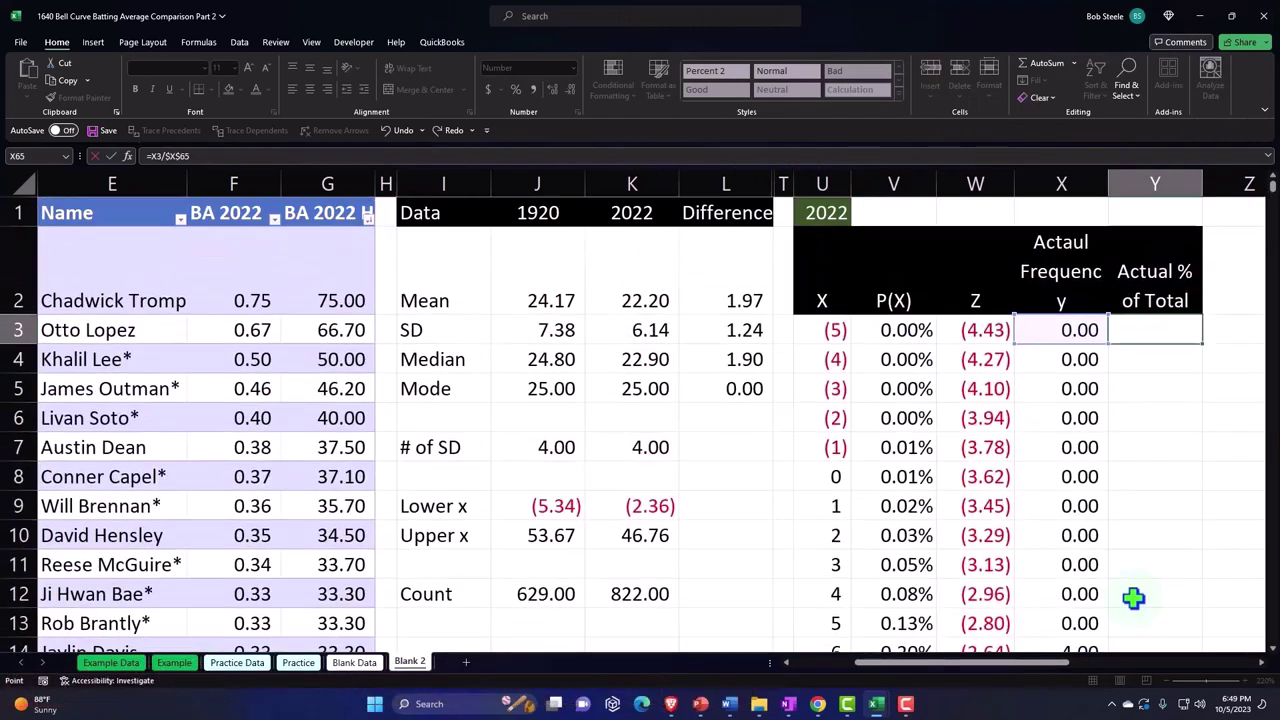
pyautogui.press('F4')
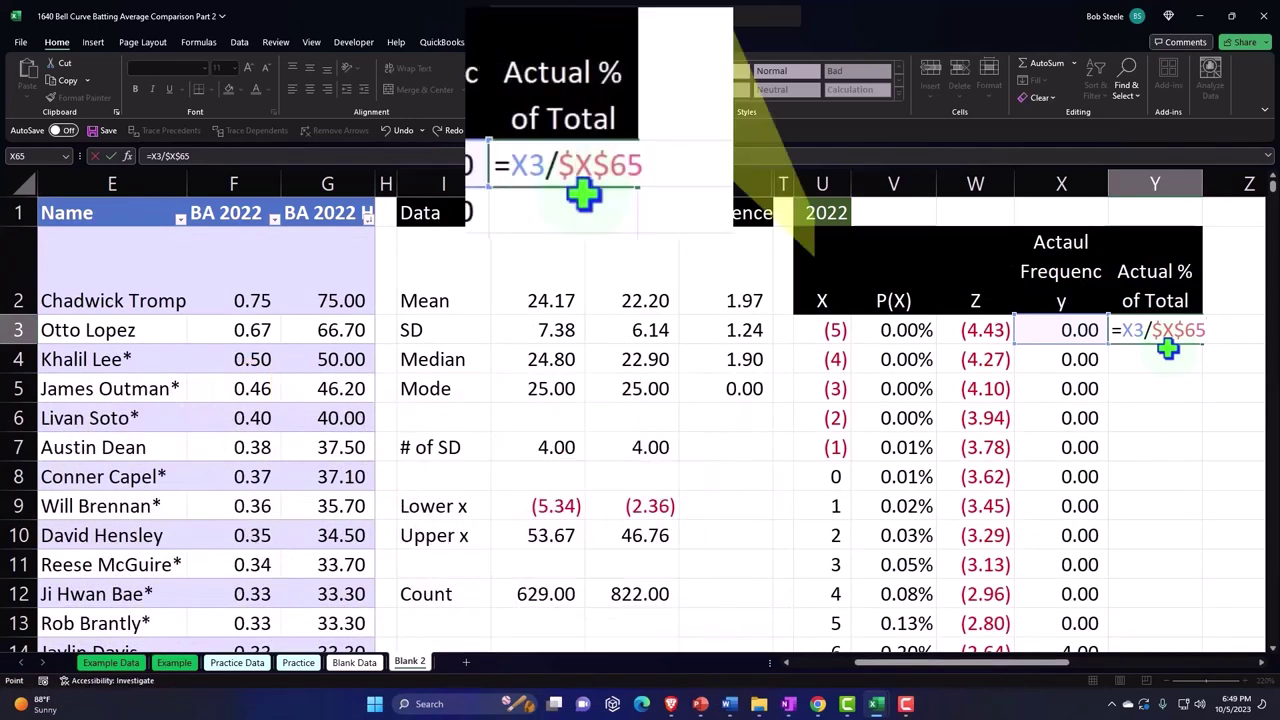
pyautogui.press('Return')
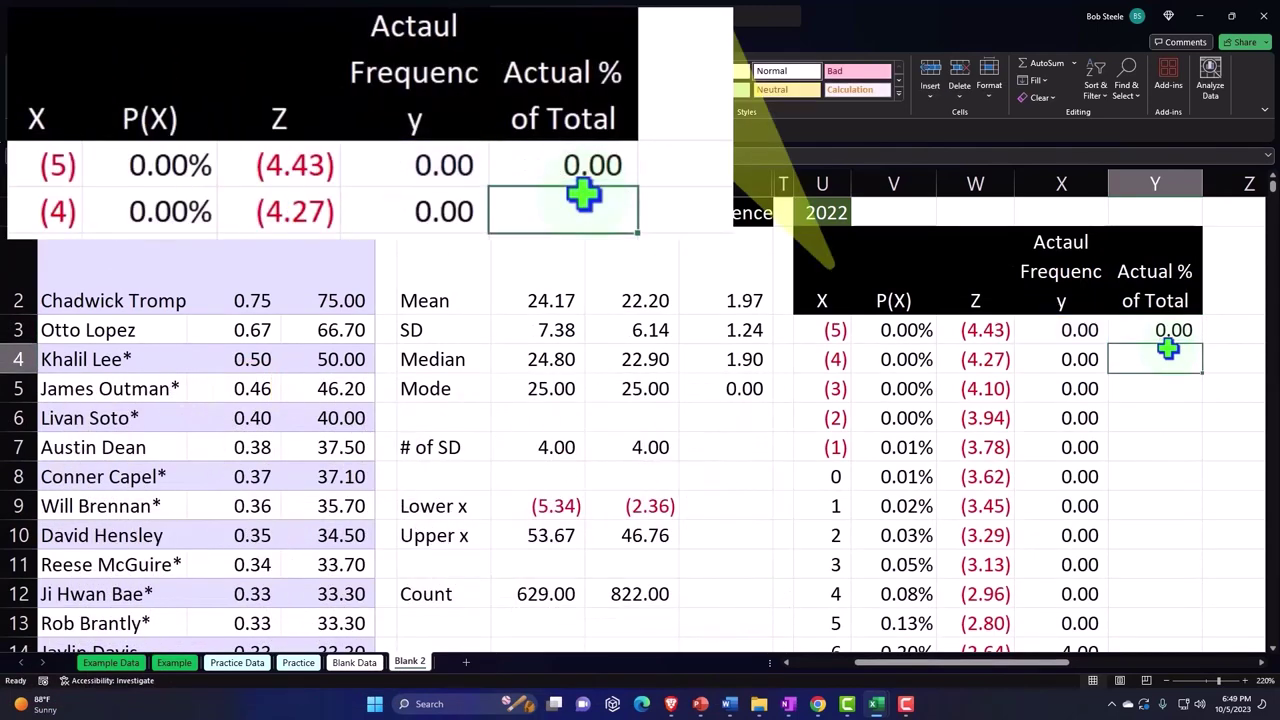
pyautogui.click(1172, 330)
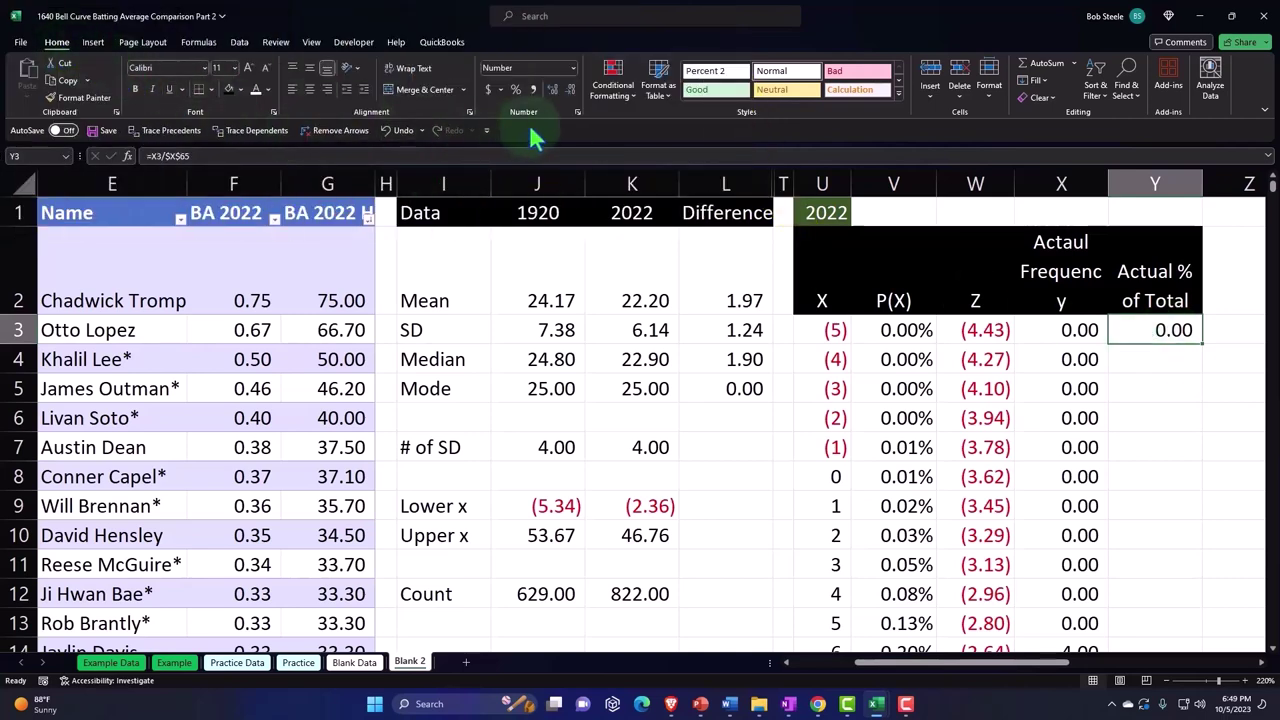
pyautogui.click(515, 89)
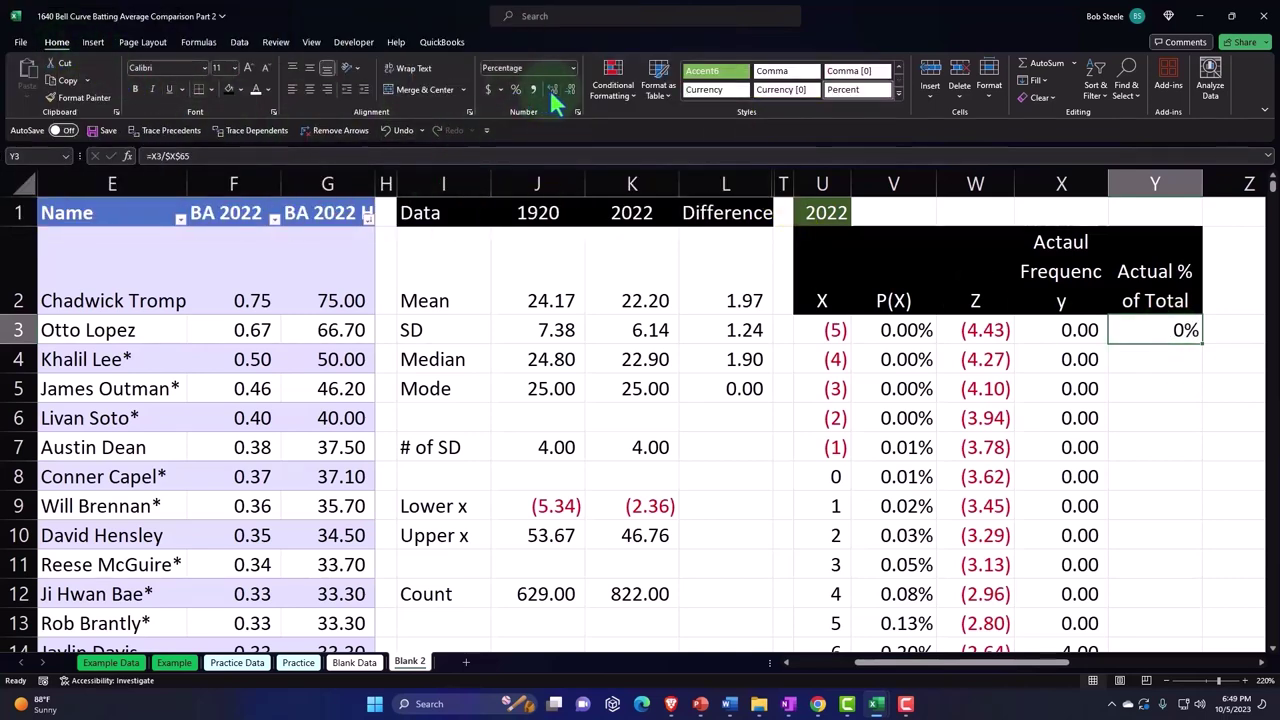
pyautogui.doubleClick(1204, 345)
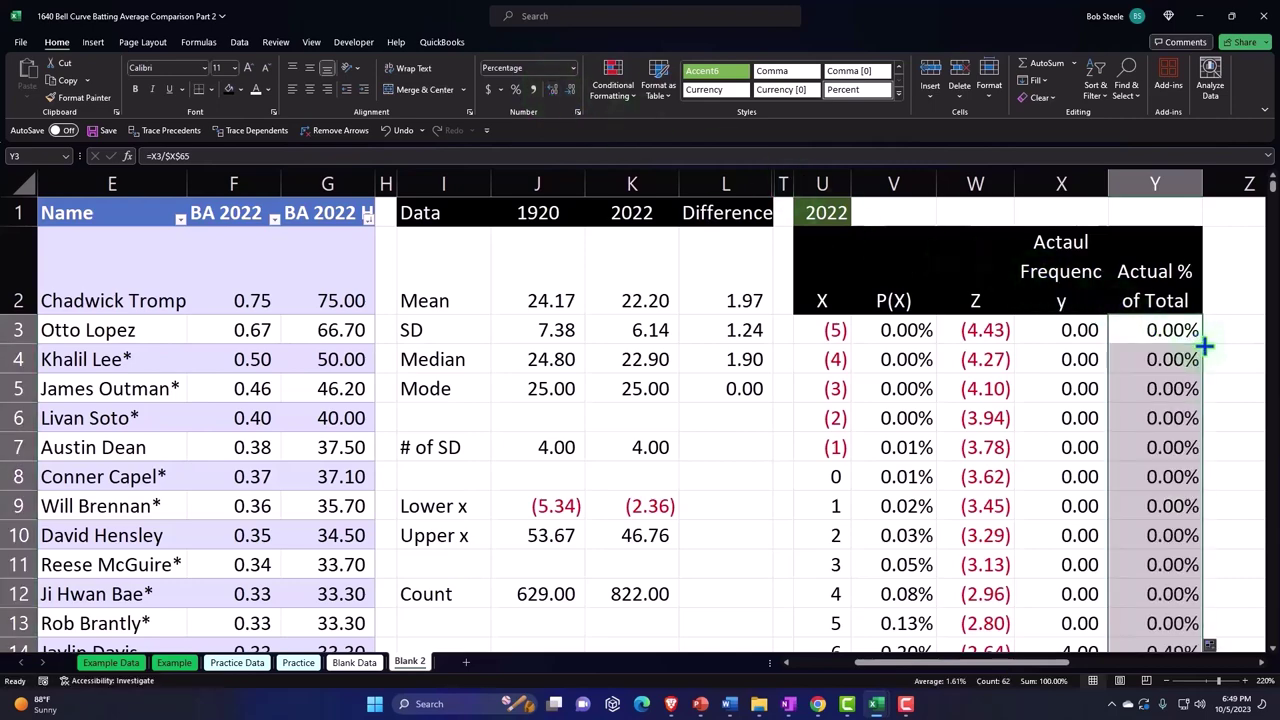
pyautogui.scroll(-5, 1205, 343)
pyautogui.scroll(-3, 1217, 246)
pyautogui.scroll(-4, 1217, 246)
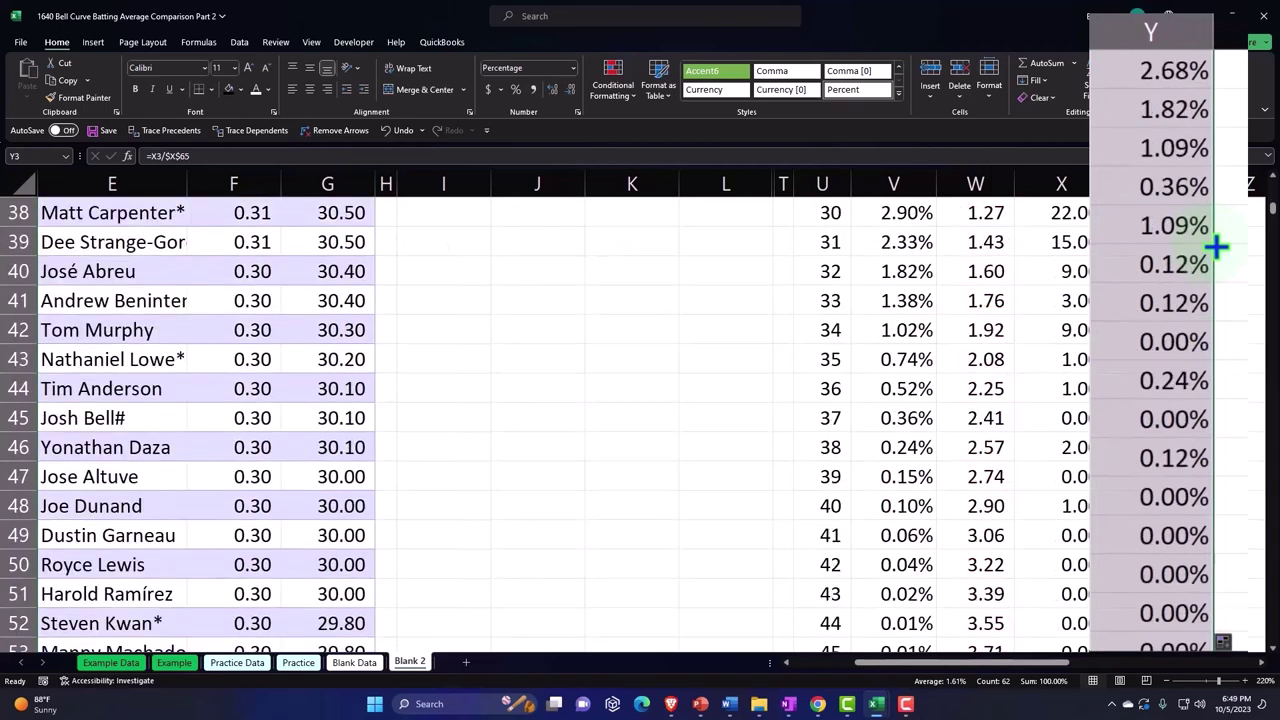
pyautogui.scroll(-5, 1217, 246)
pyautogui.scroll(-2, 1217, 246)
# - Sum the Actual % of Total column in Y65 to 100.00%, formatted as percent
pyautogui.click(1137, 297)
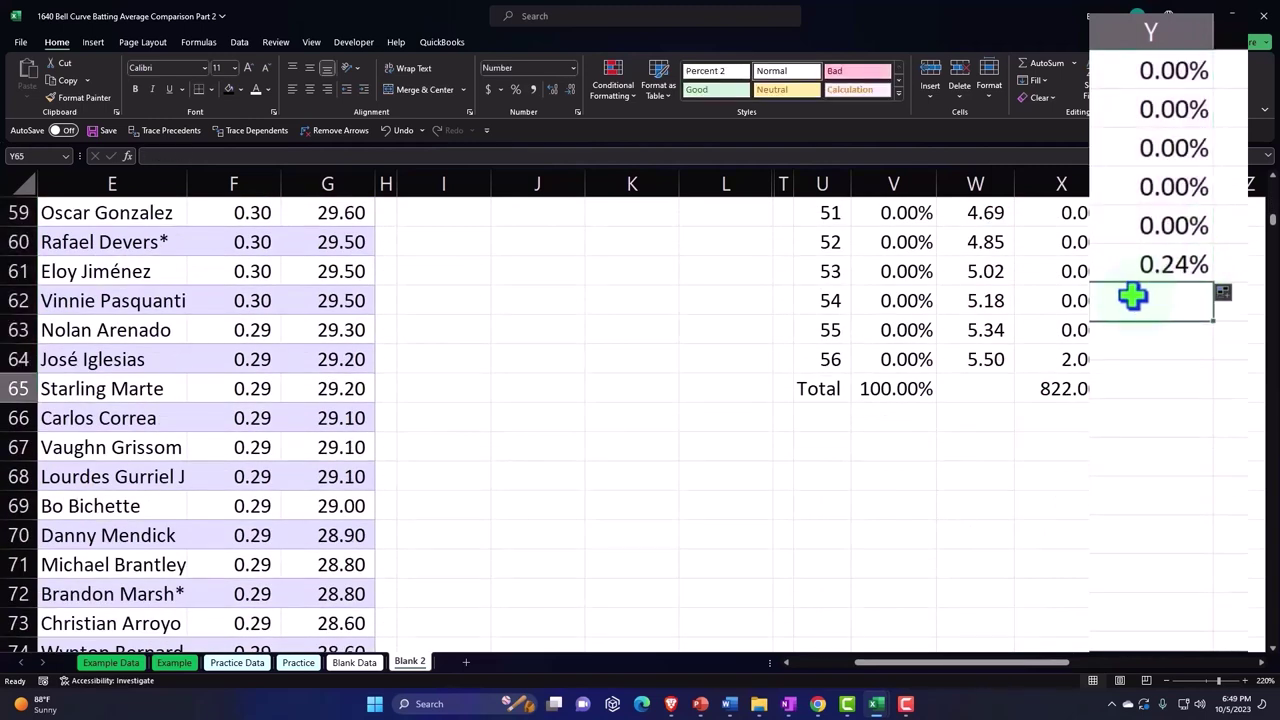
pyautogui.hotkey('alt', '=')
pyautogui.press('Return')
pyautogui.click(1141, 385)
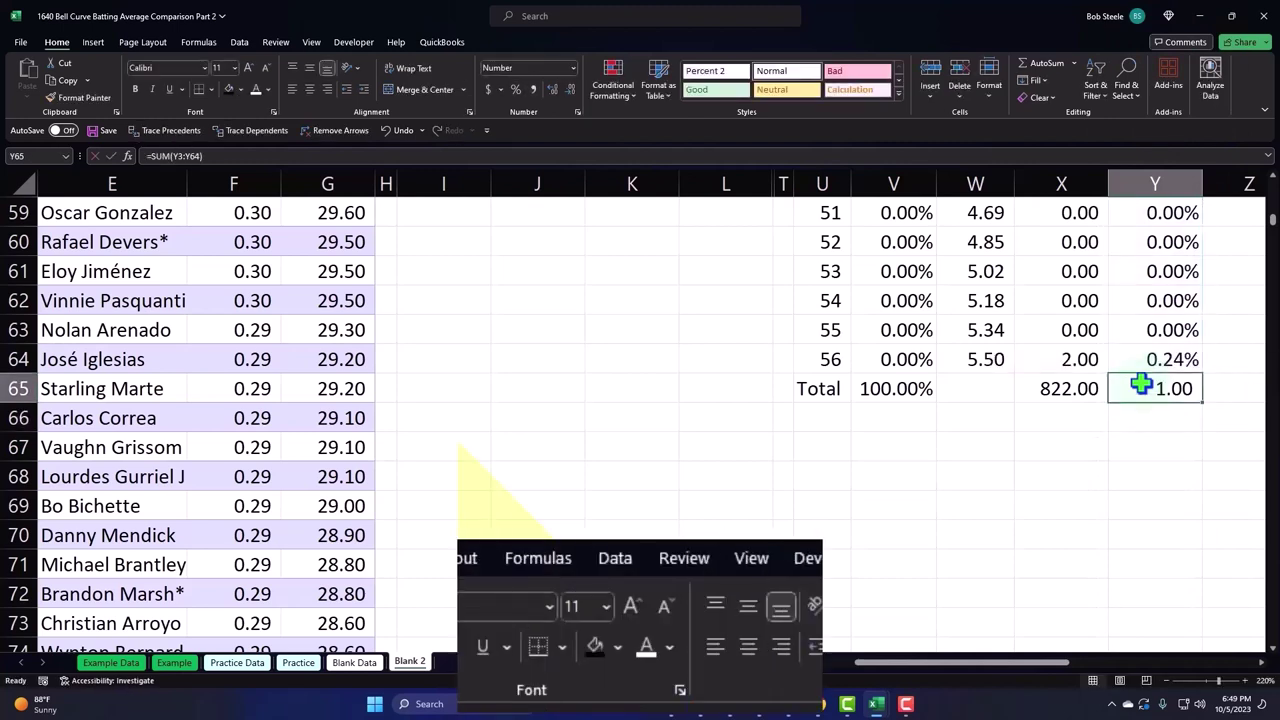
pyautogui.click(516, 90)
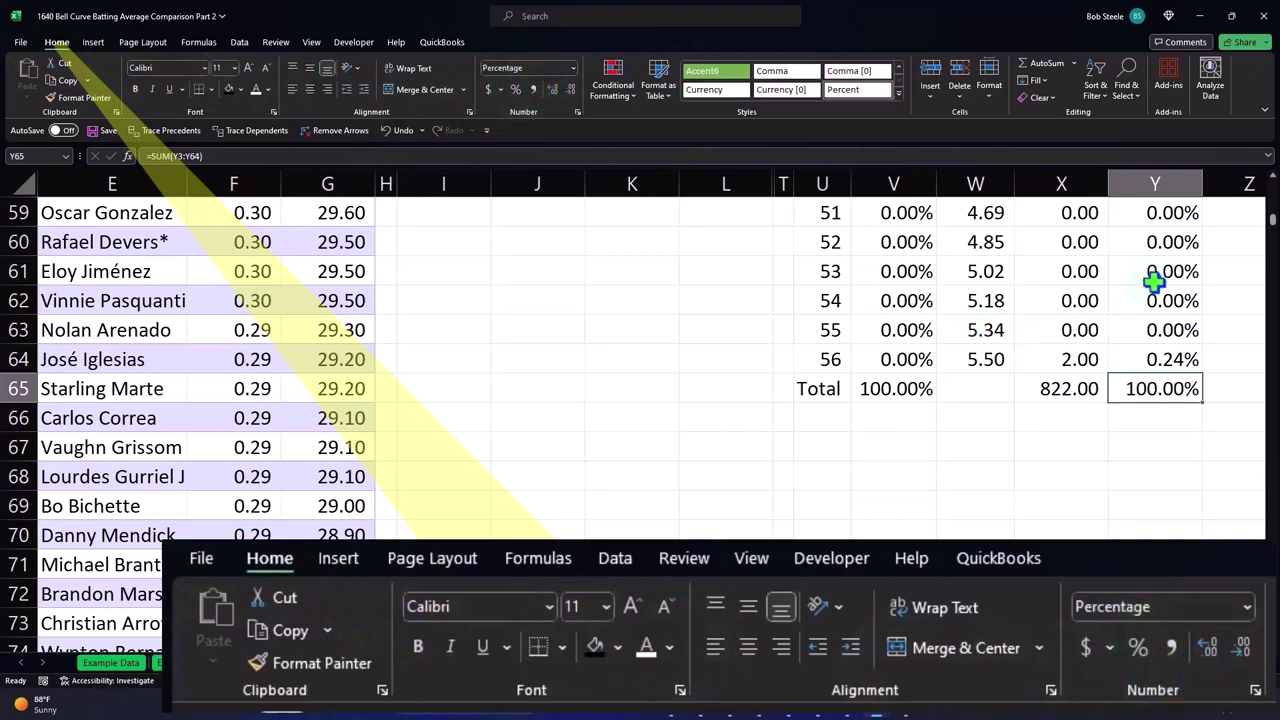
pyautogui.moveTo(1270, 220); pyautogui.dragTo(1273, 193)
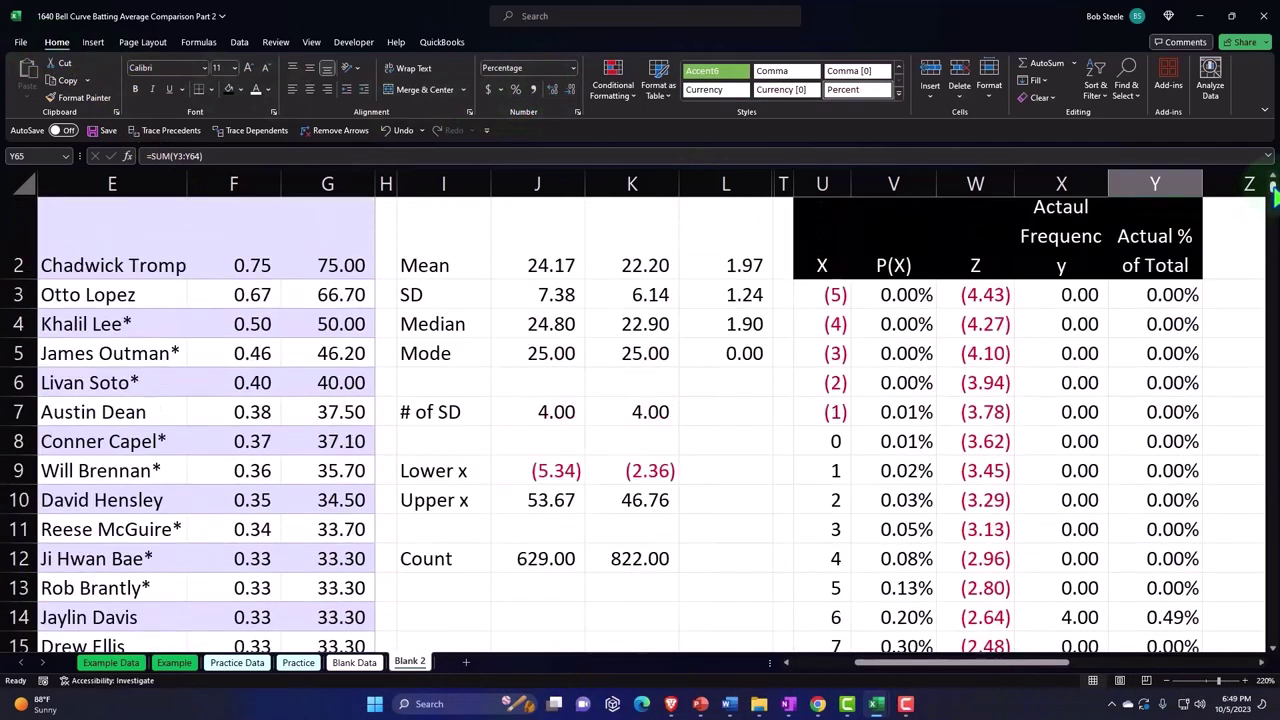
# - Add a 'Difference' heading in Z2 with black fill and white text
pyautogui.click(1221, 259)
pyautogui.write('Difference')
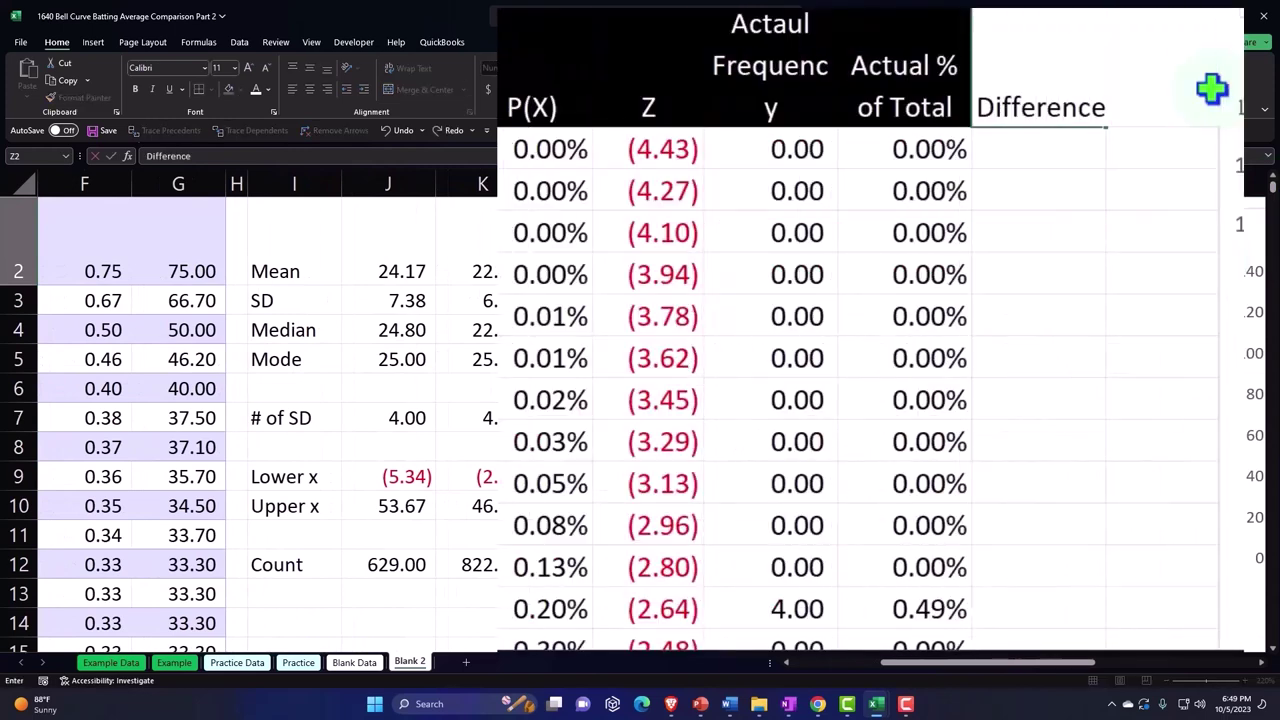
pyautogui.press('Return')
pyautogui.press('Up')
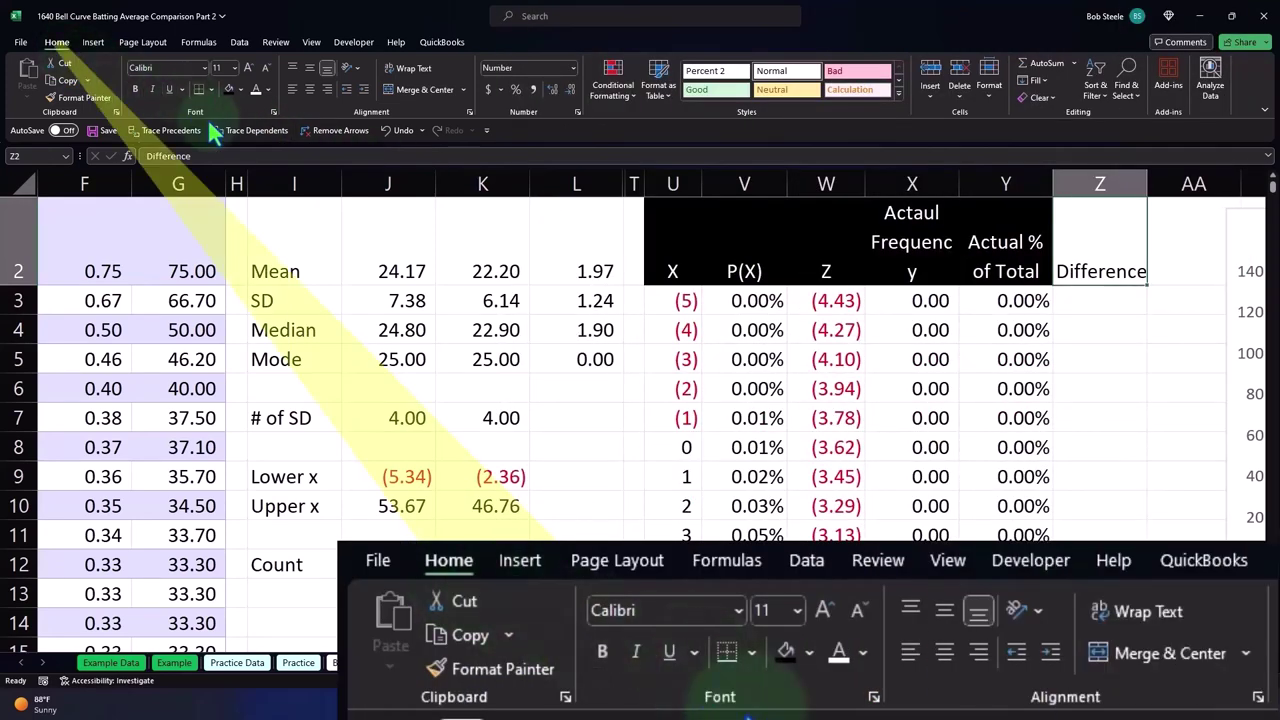
pyautogui.click(229, 89)
pyautogui.click(255, 89)
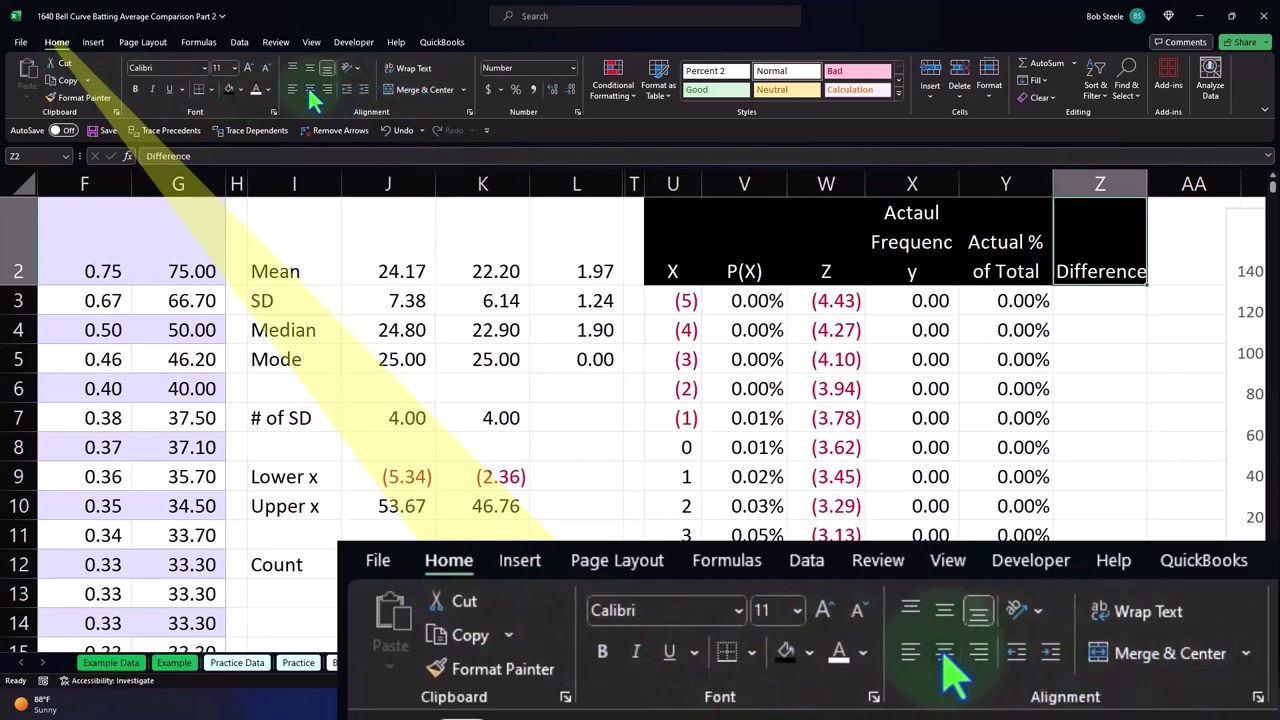
# - Enter =V3-Y3 in Z3 as a percentage and fill it down the column
pyautogui.click(1090, 300)
pyautogui.write('=')
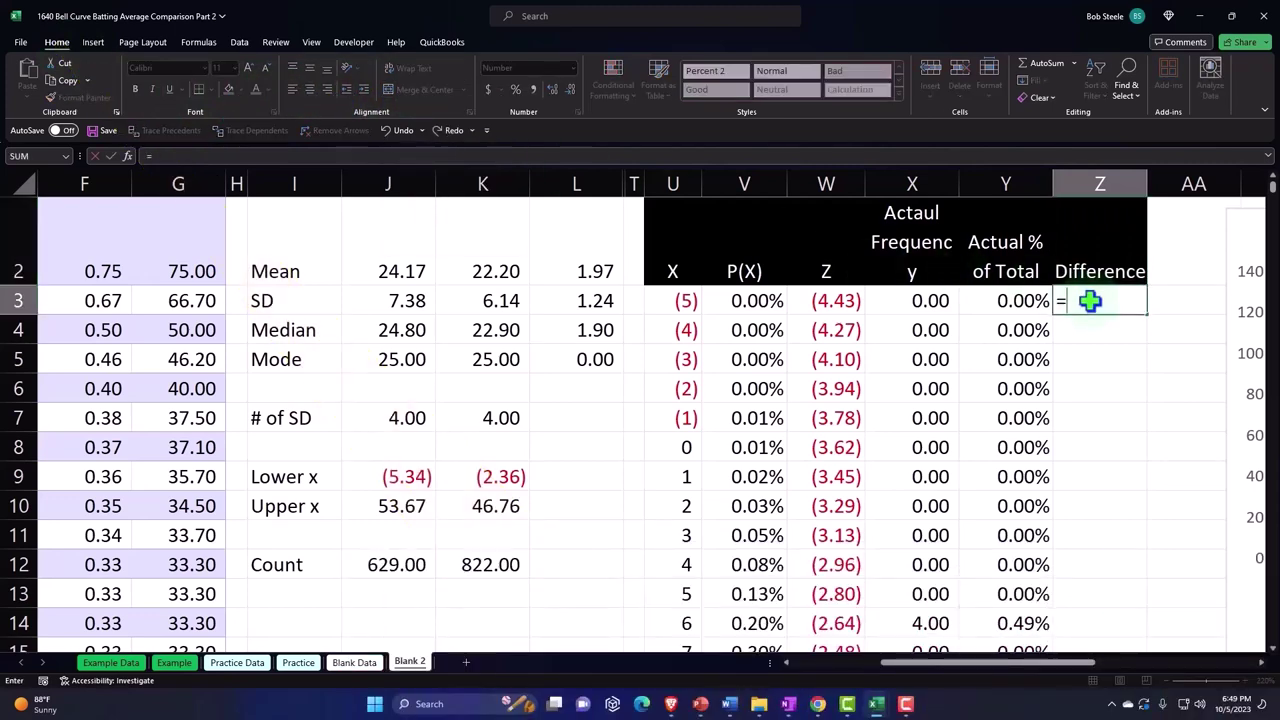
pyautogui.press('Left')
pyautogui.press('Left')
pyautogui.press('Left')
pyautogui.press('Left')
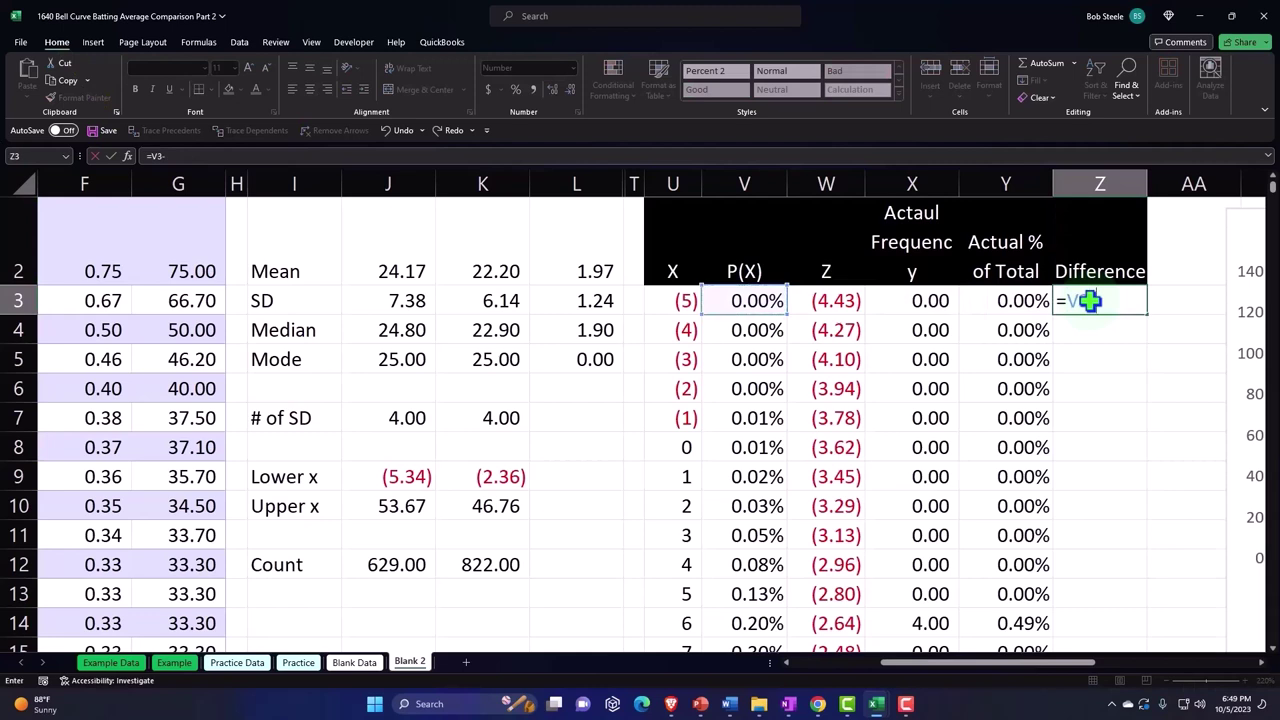
pyautogui.write('-')
pyautogui.press('Left')
pyautogui.hotkey('ctrl', 'Return')
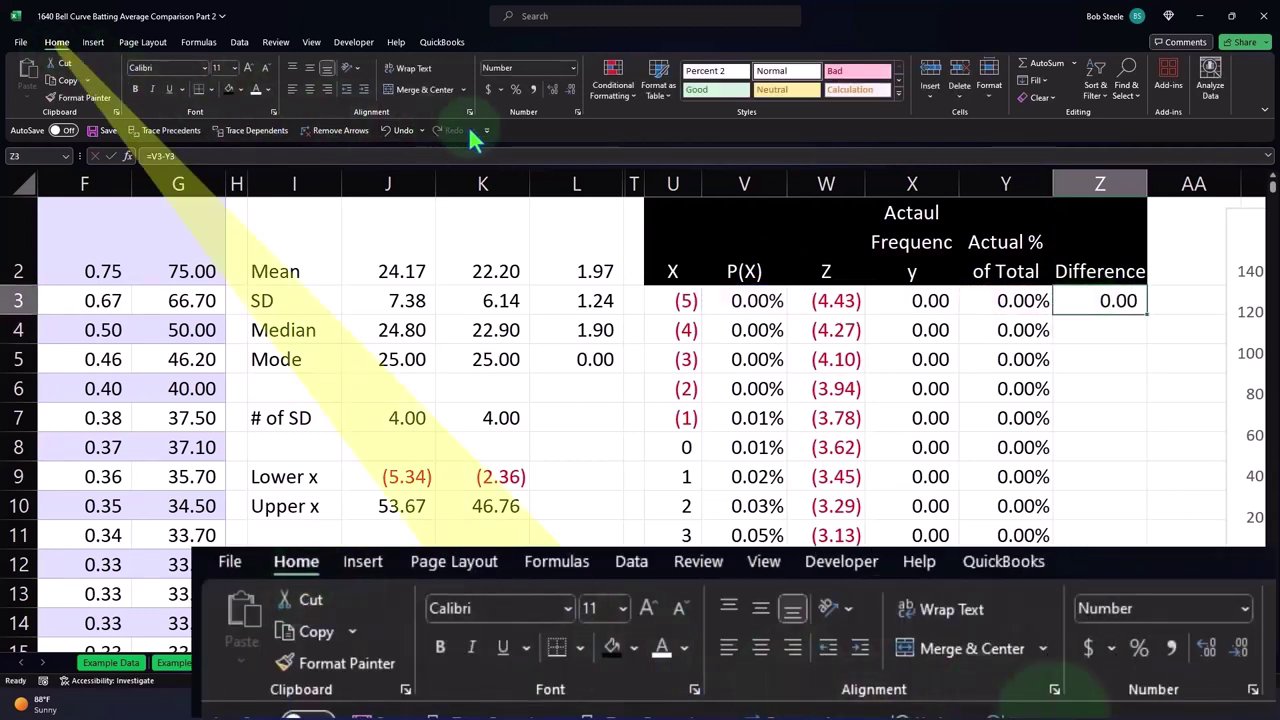
pyautogui.click(515, 89)
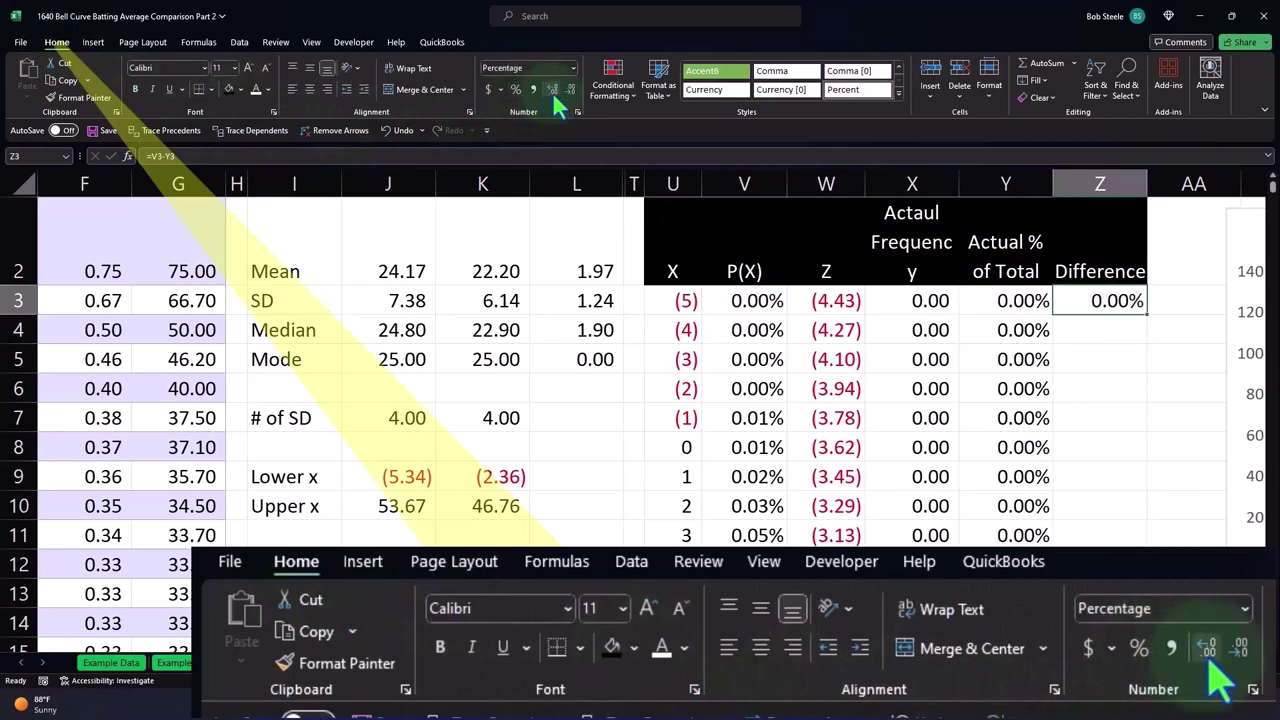
pyautogui.doubleClick(1148, 318)
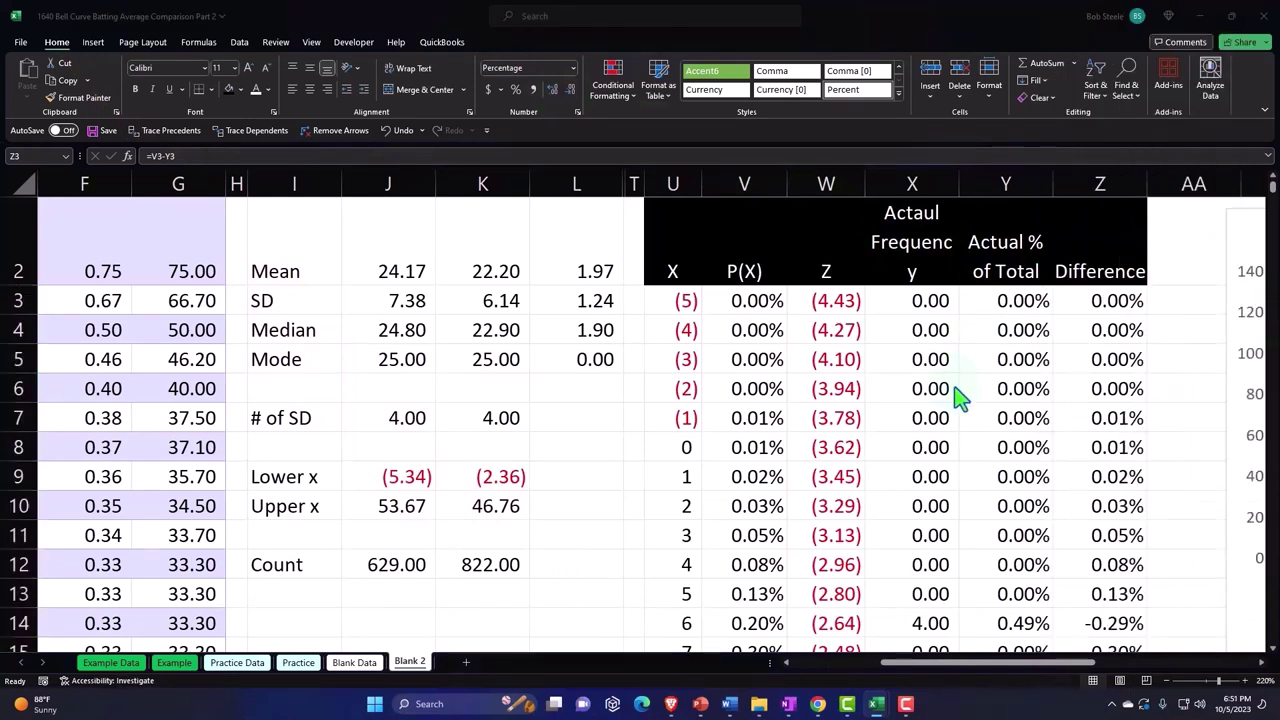
pyautogui.scroll(1, 829, 386)
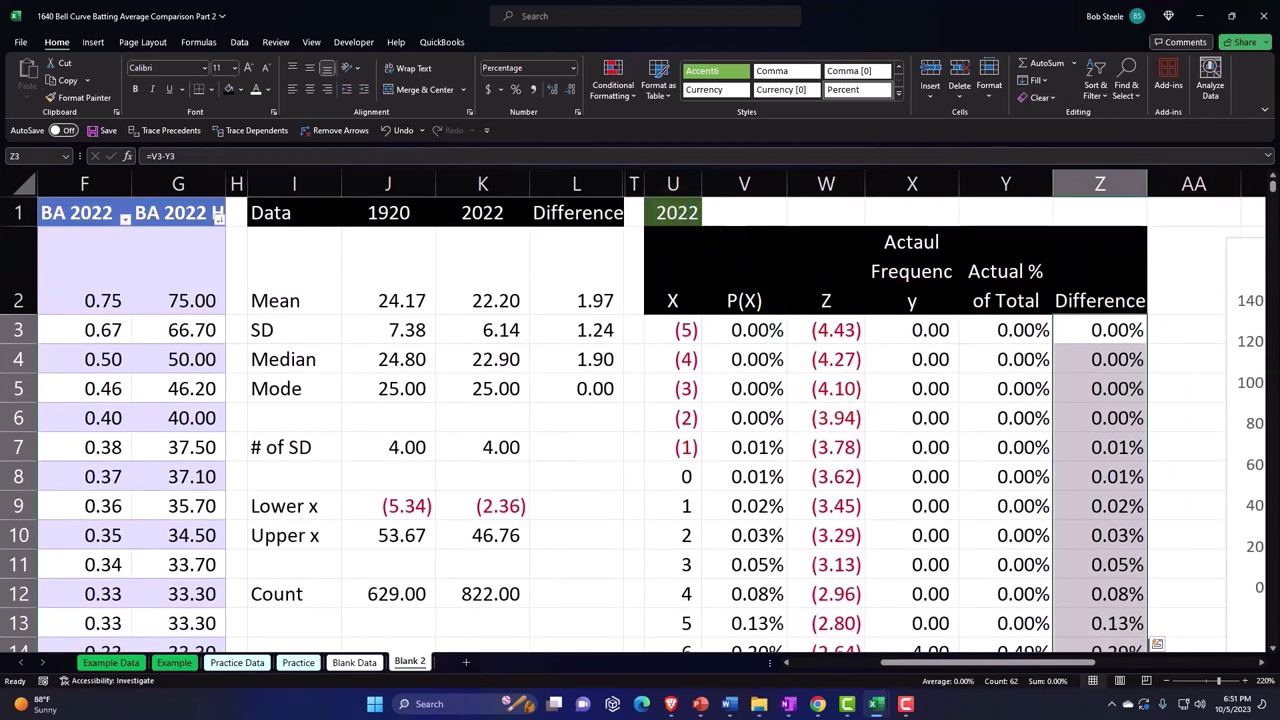
# - Center the 2022 title across U1:Z1 using Center Across Selection
pyautogui.moveTo(674, 212)
pyautogui.mouseDown()
pyautogui.moveTo(1084, 212)
pyautogui.moveTo(680, 212)
pyautogui.mouseUp()
pyautogui.rightClick(680, 212)
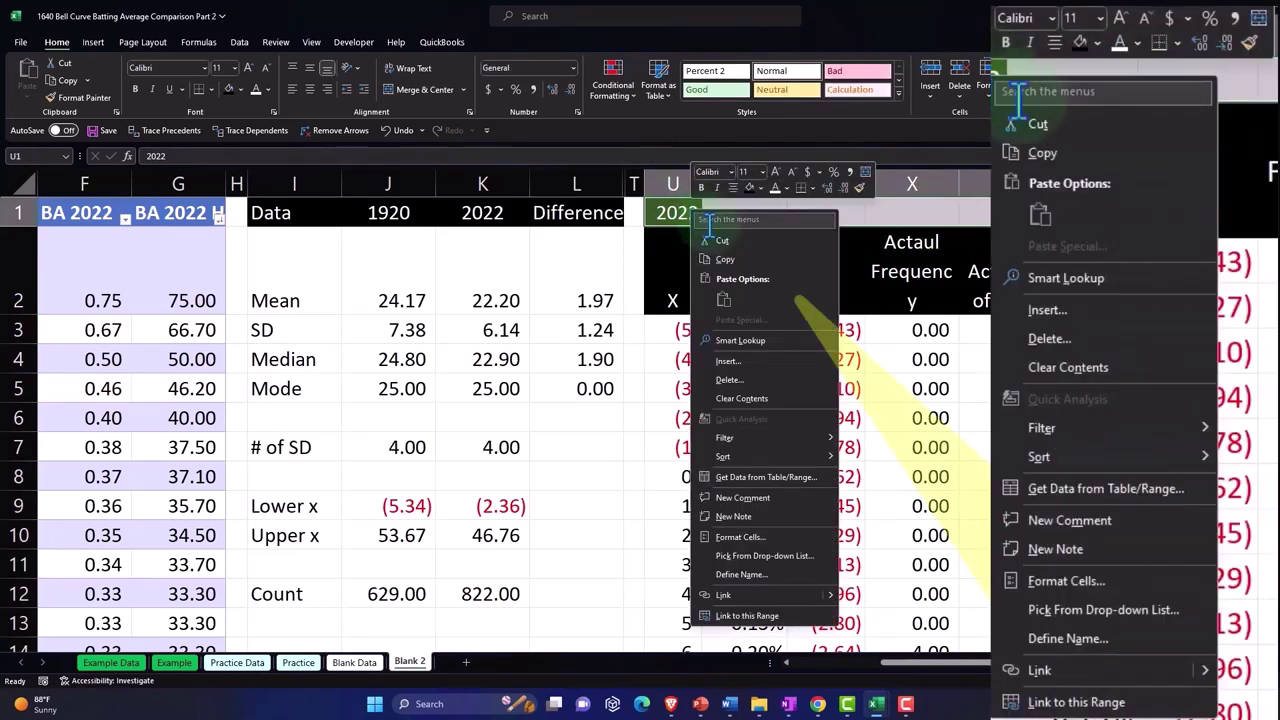
pyautogui.click(771, 537)
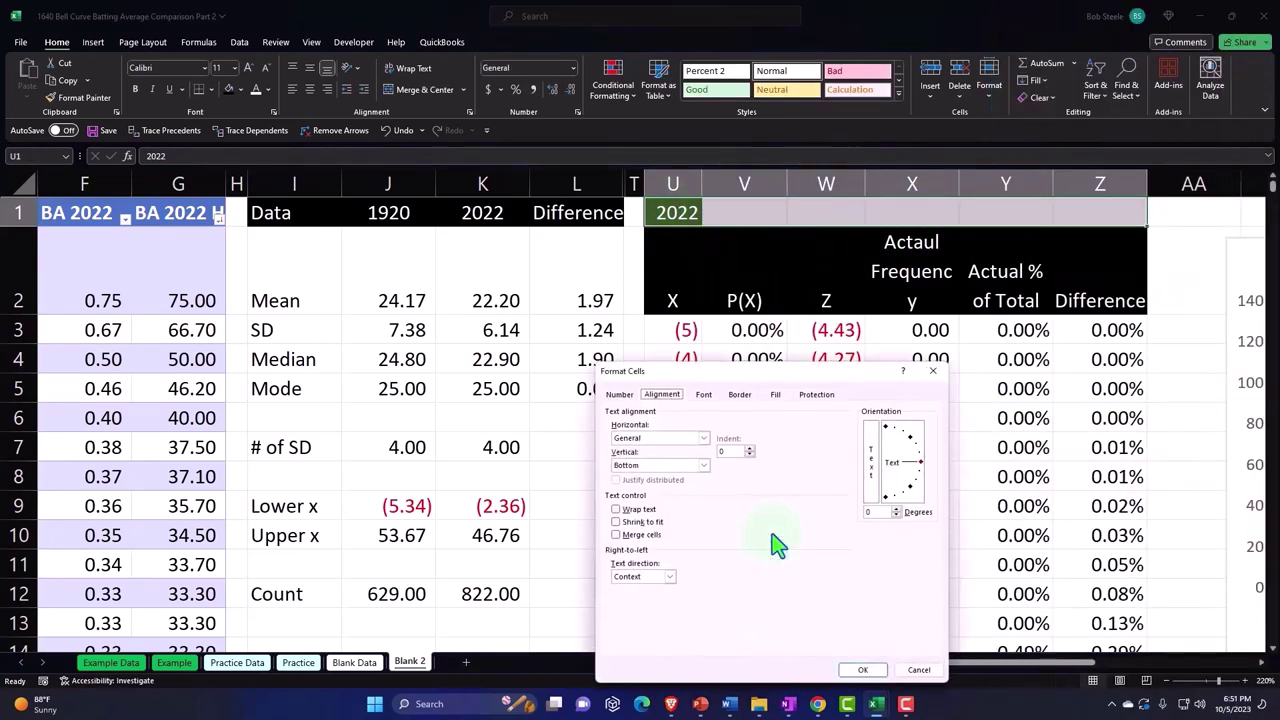
pyautogui.moveTo(711, 374); pyautogui.dragTo(440, 300)
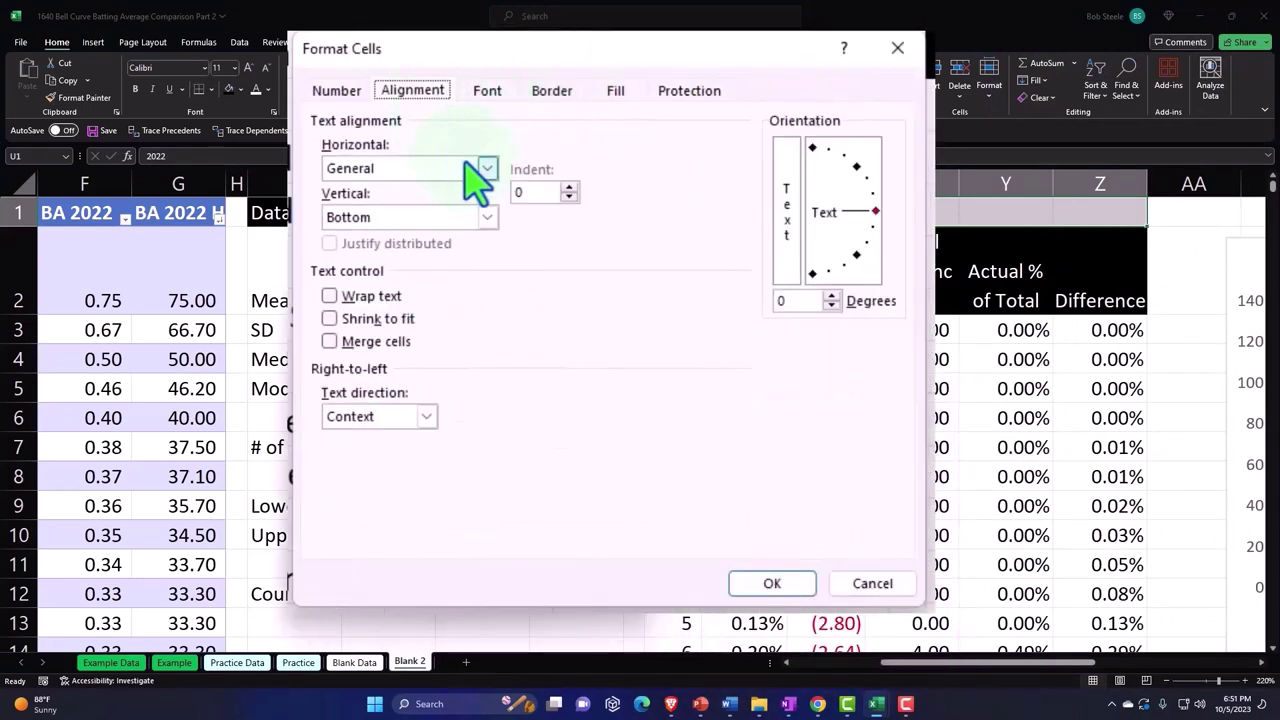
pyautogui.click(488, 168)
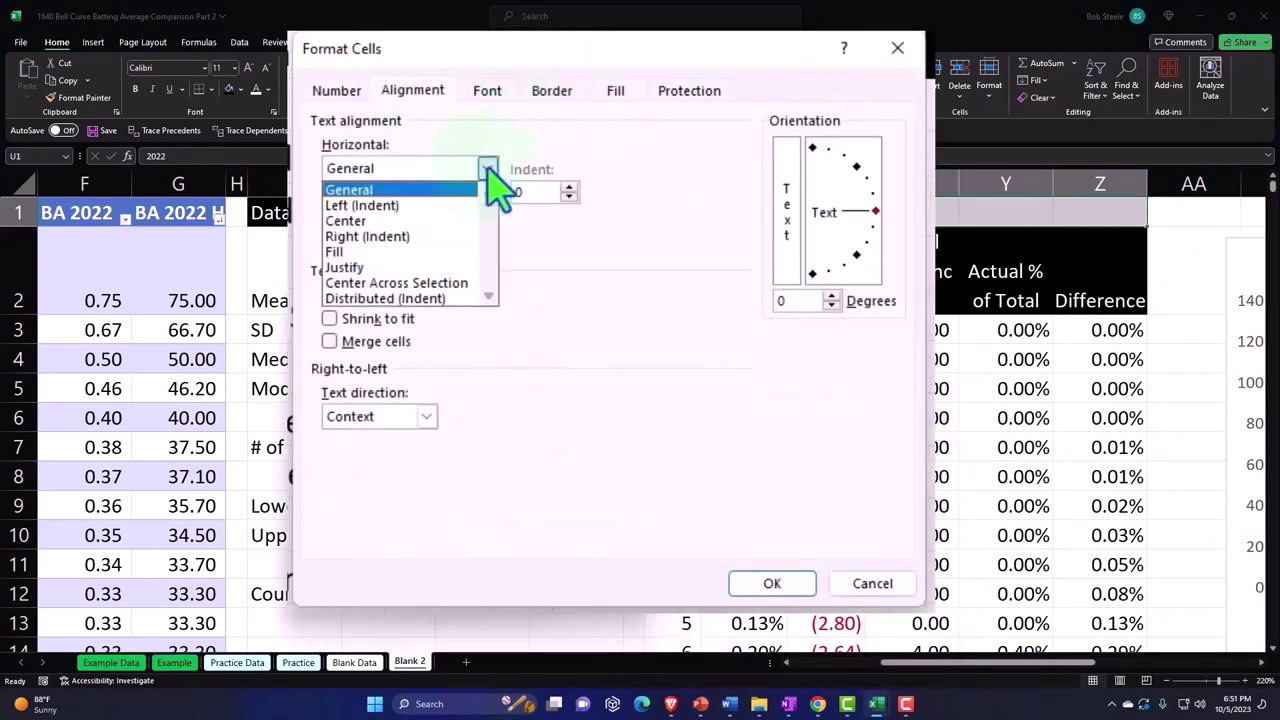
pyautogui.click(486, 285)
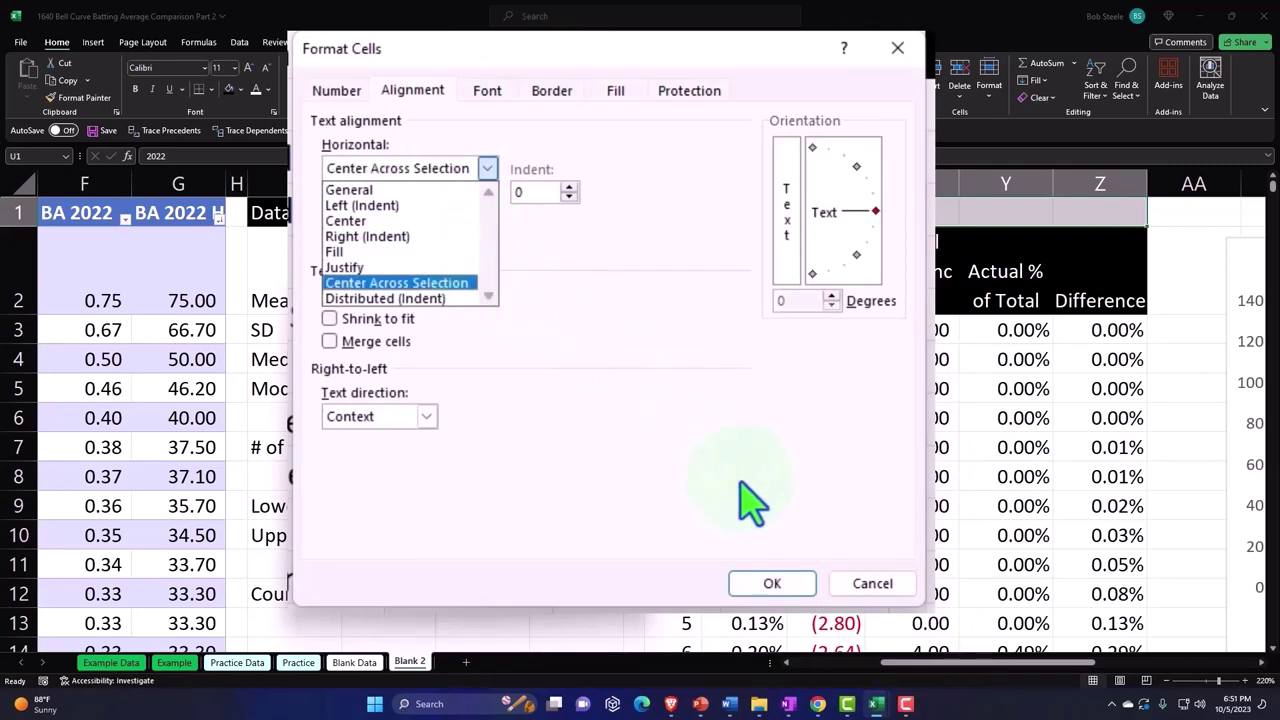
pyautogui.click(780, 590)
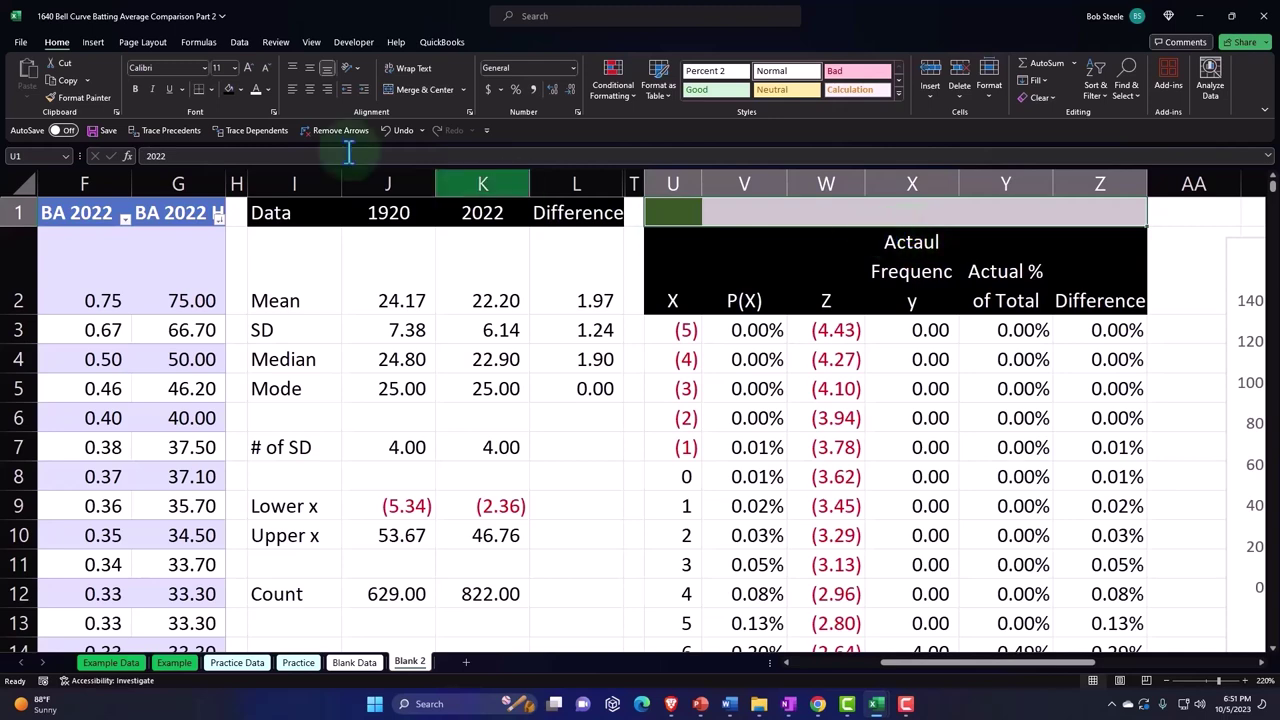
# - Fill the 2022 title row dark green
pyautogui.click(240, 89)
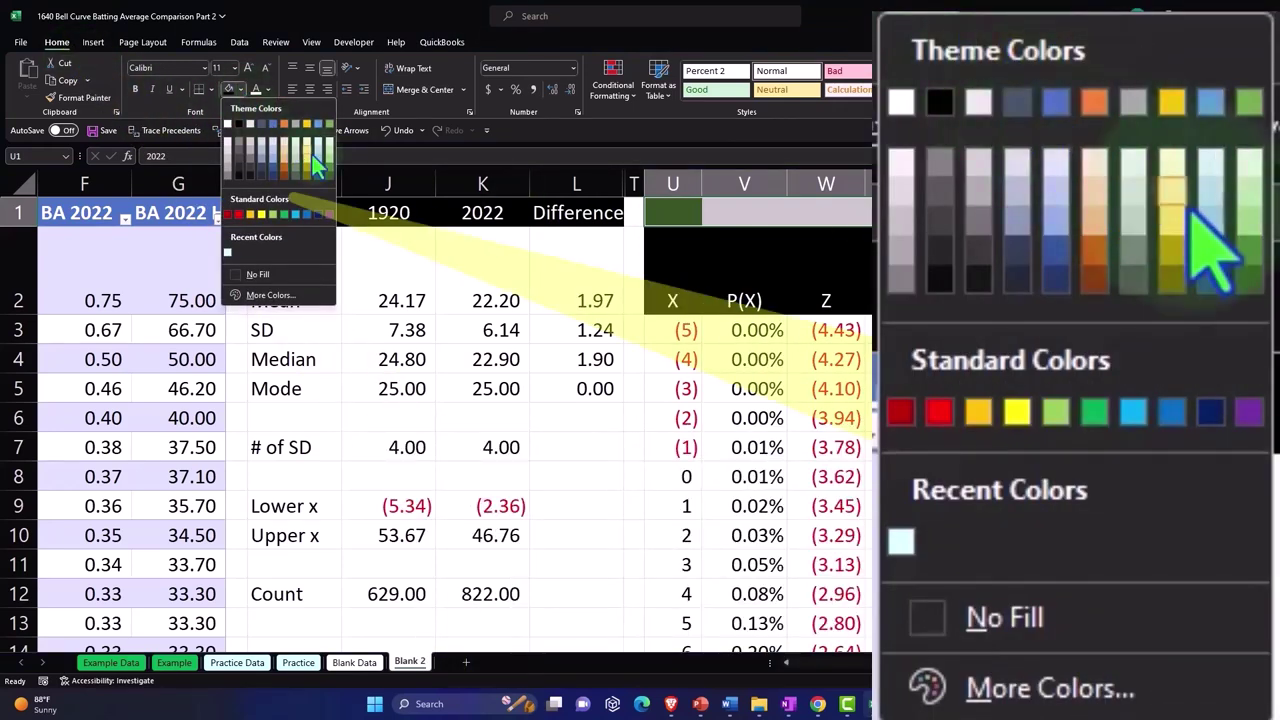
pyautogui.click(329, 172)
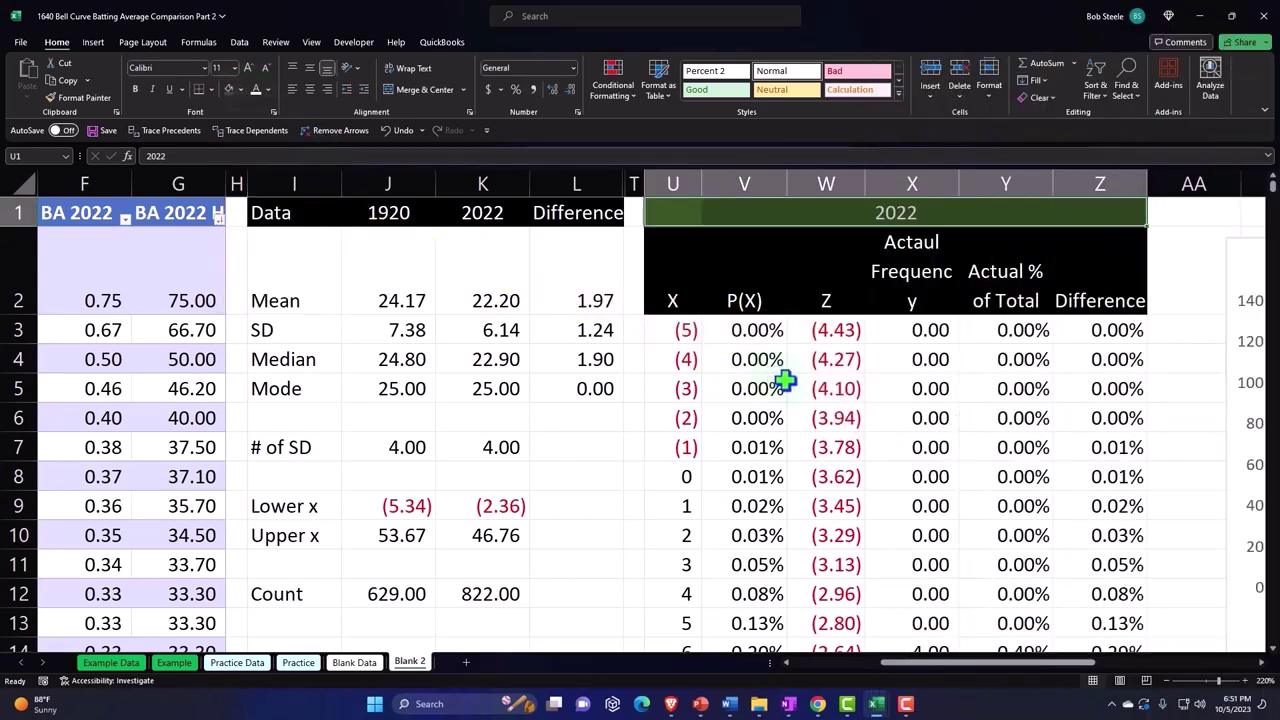
pyautogui.click(788, 381)
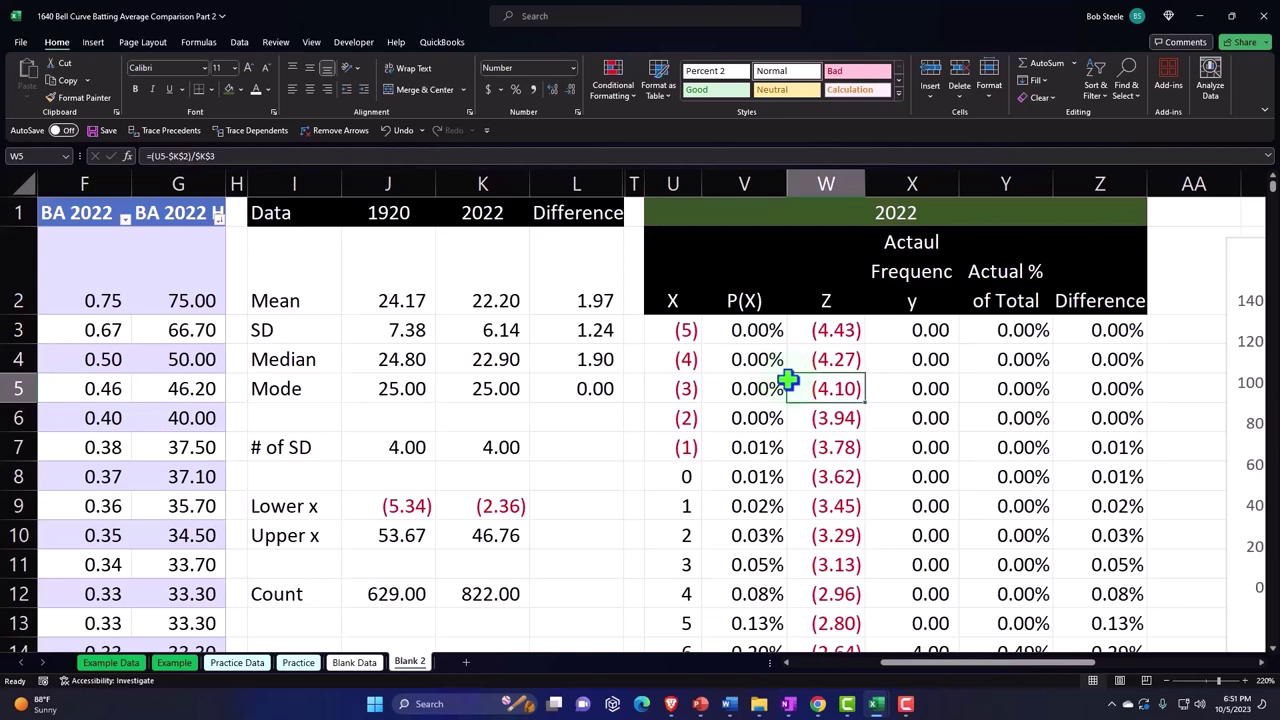
pyautogui.press('Right')
pyautogui.press('Right')
pyautogui.press('Right')
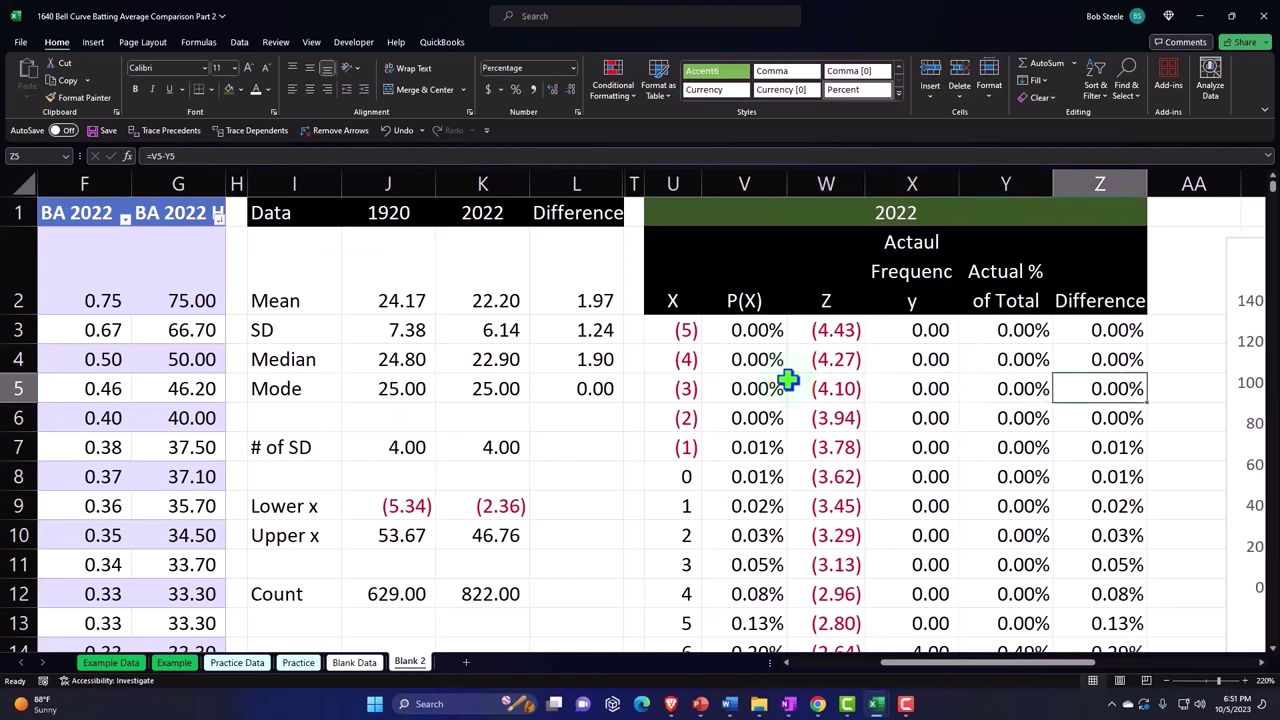
pyautogui.press('Right')
pyautogui.press('Right')
pyautogui.press('Right')
pyautogui.press('Right')
pyautogui.press('Right')
pyautogui.press('Right')
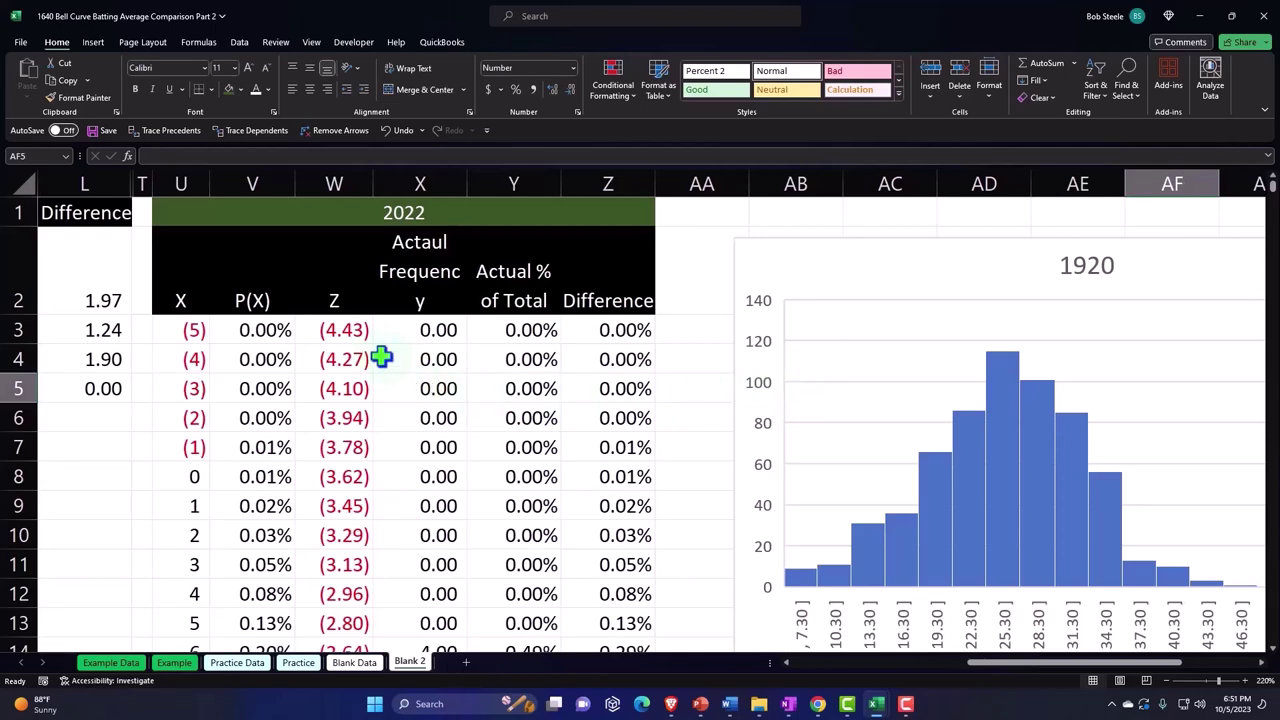
# - Select P(X) from V2 down to the last probability, excluding the Total row
pyautogui.scroll(-4, 381, 357)
pyautogui.scroll(-3, 381, 357)
pyautogui.scroll(-3, 381, 357)
pyautogui.scroll(6, 381, 357)
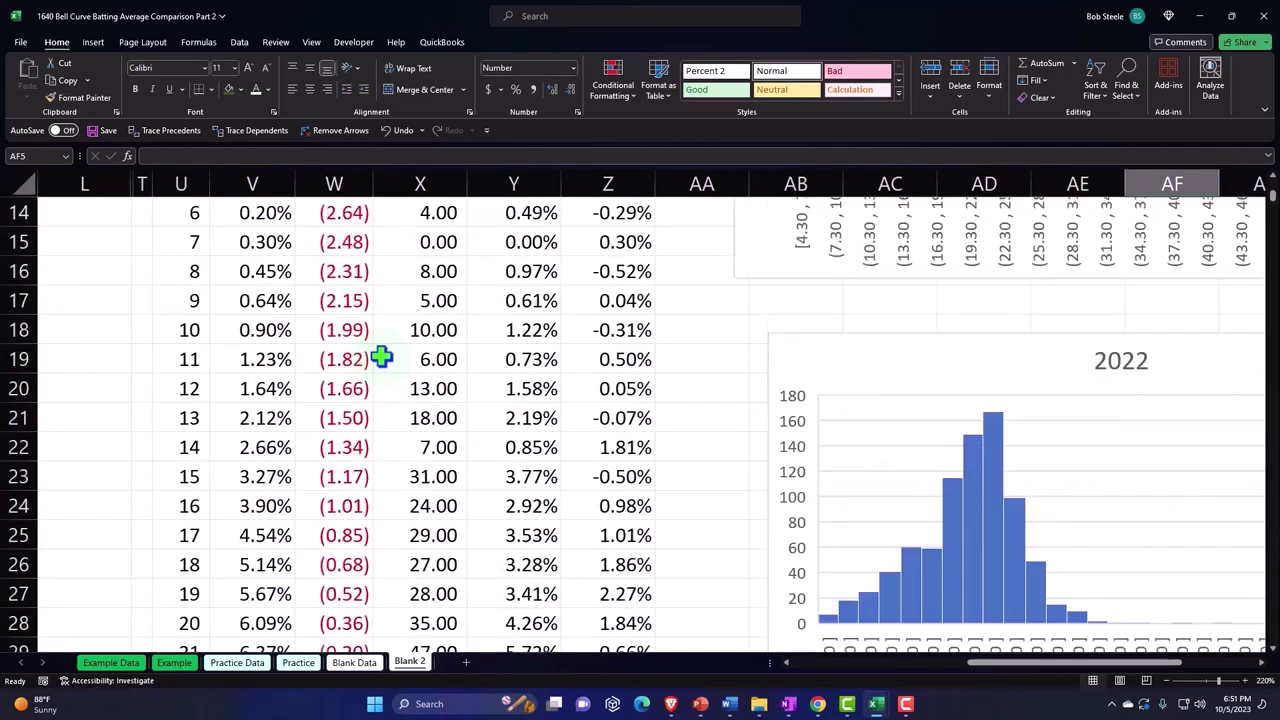
pyautogui.scroll(5, 381, 357)
pyautogui.click(272, 305)
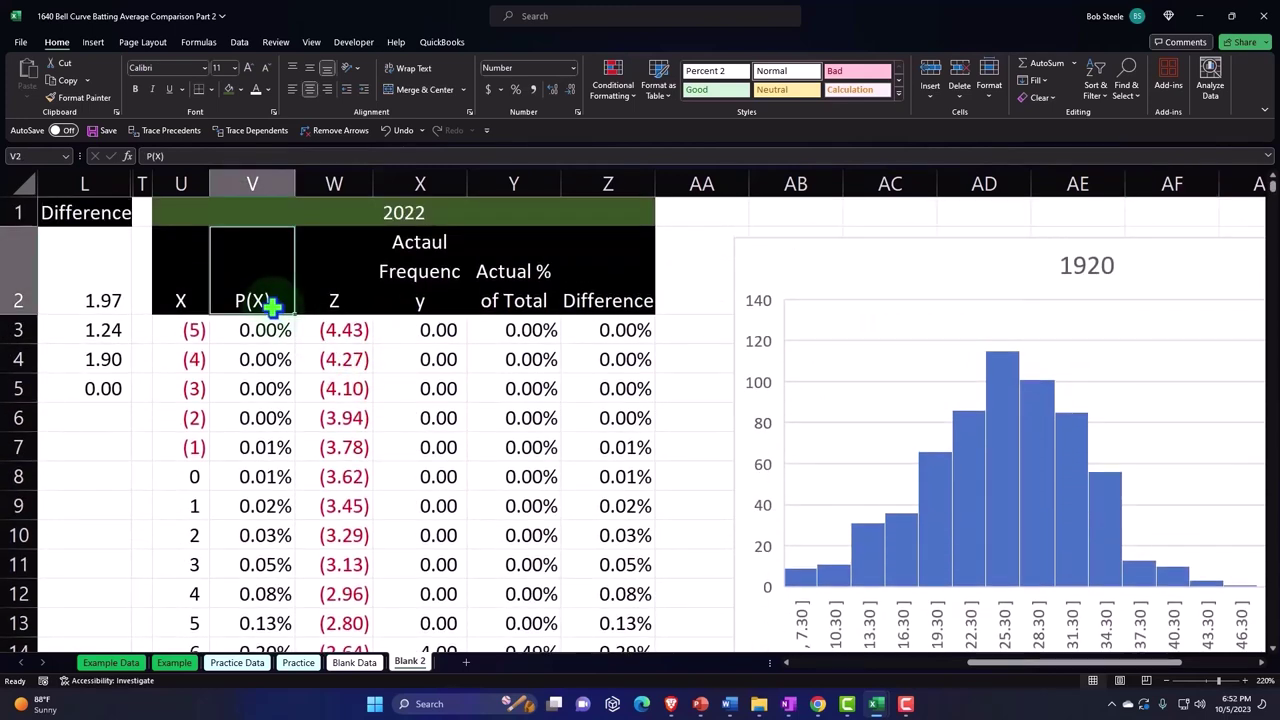
pyautogui.hotkey('ctrl', 'shift', 'Down')
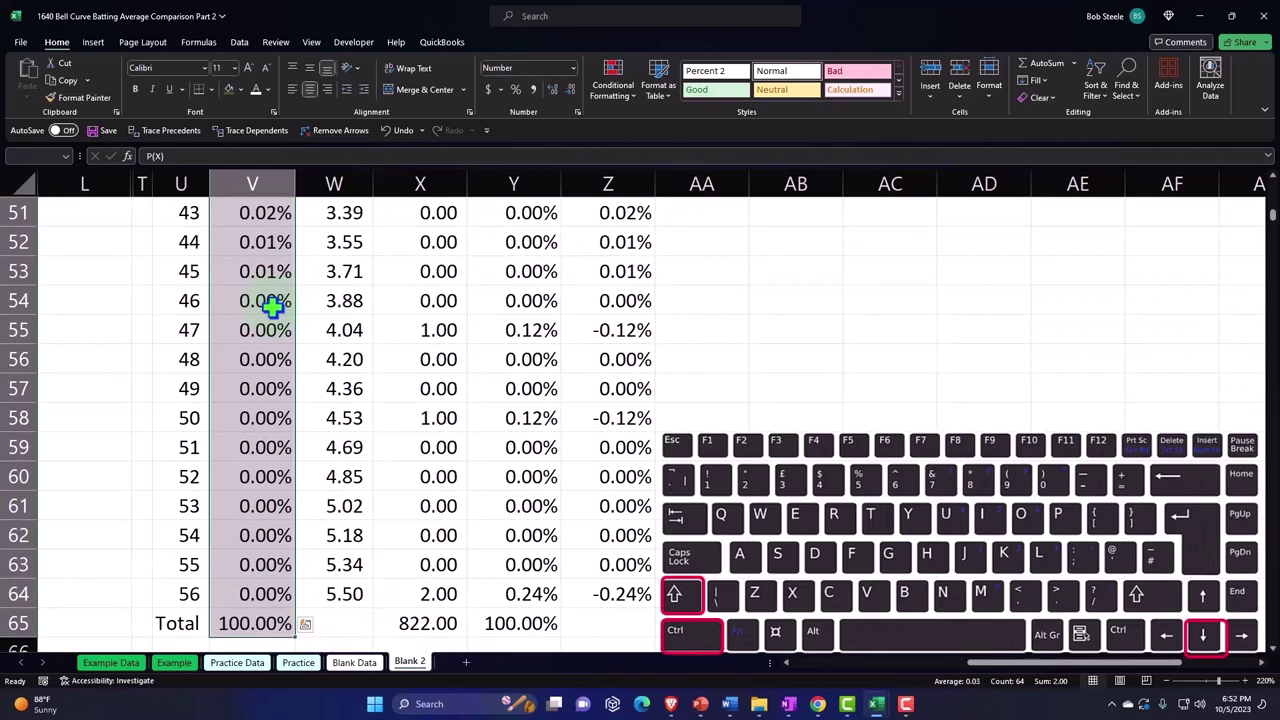
pyautogui.hotkey('shift', 'Up')
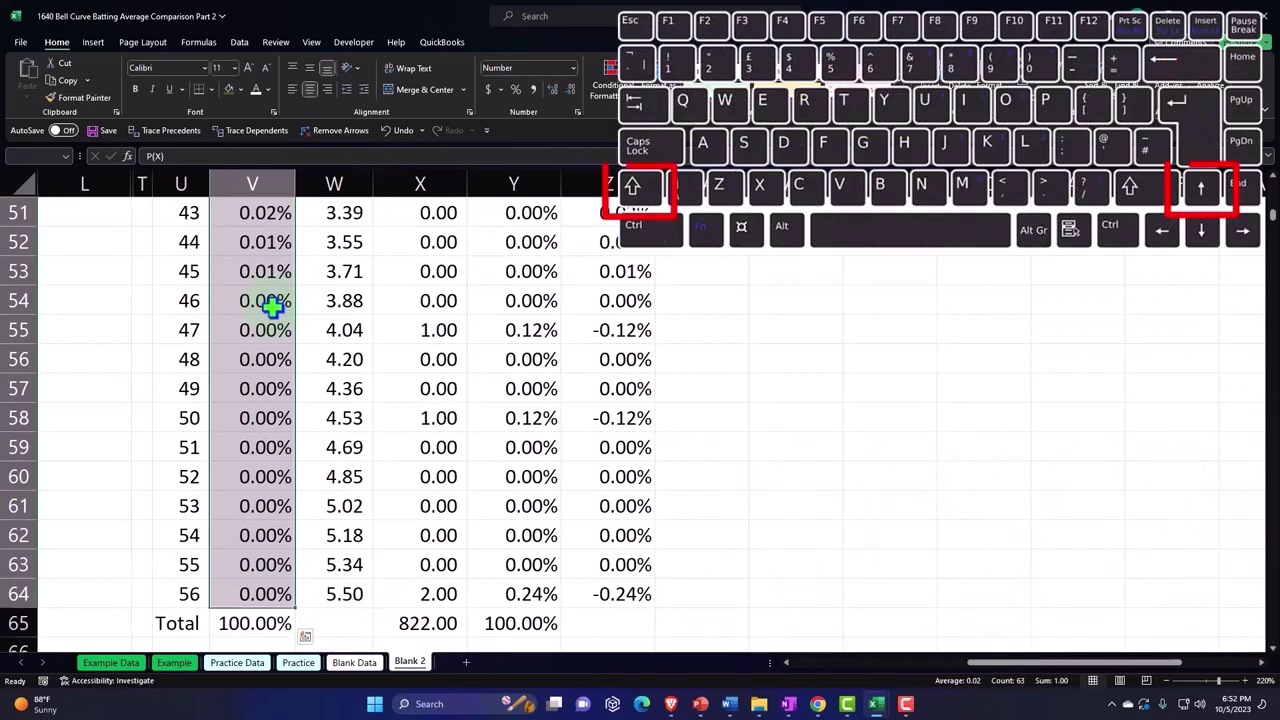
pyautogui.scroll(13, 272, 307)
pyautogui.scroll(4, 272, 307)
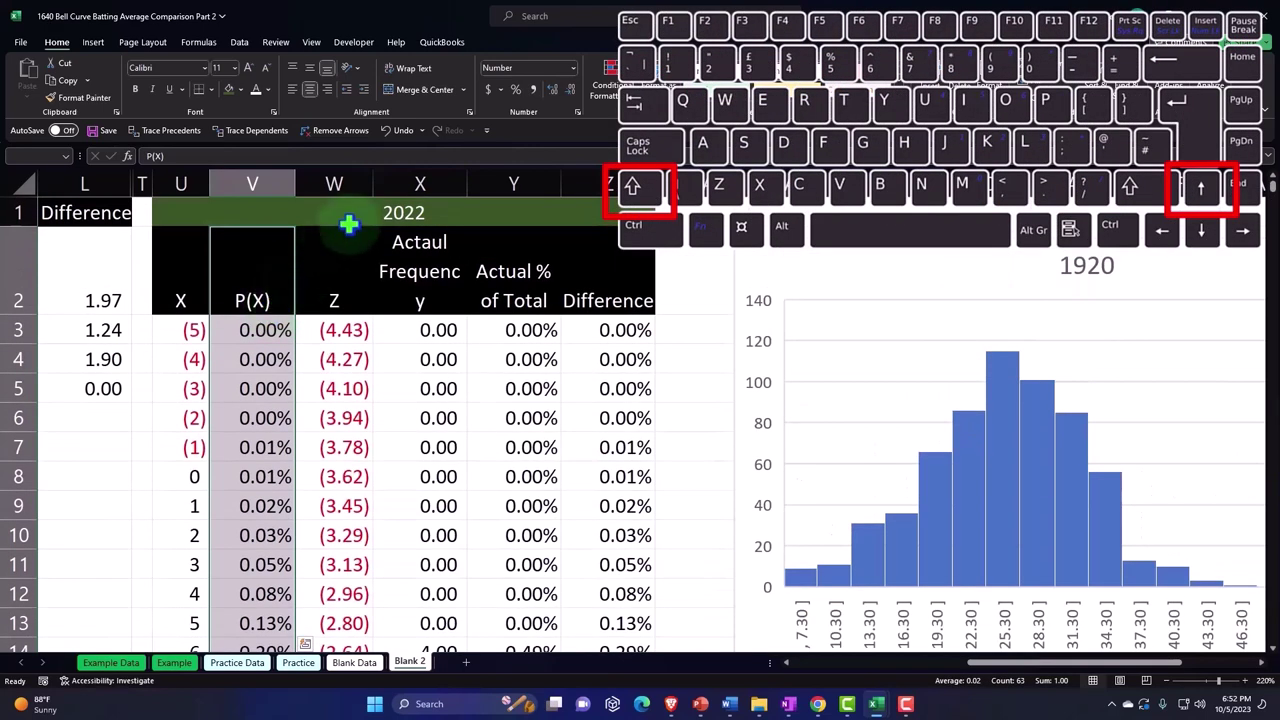
# - Insert a clustered column chart of P(X) titled '2022 Comp' and place it near column AA
pyautogui.click(93, 42)
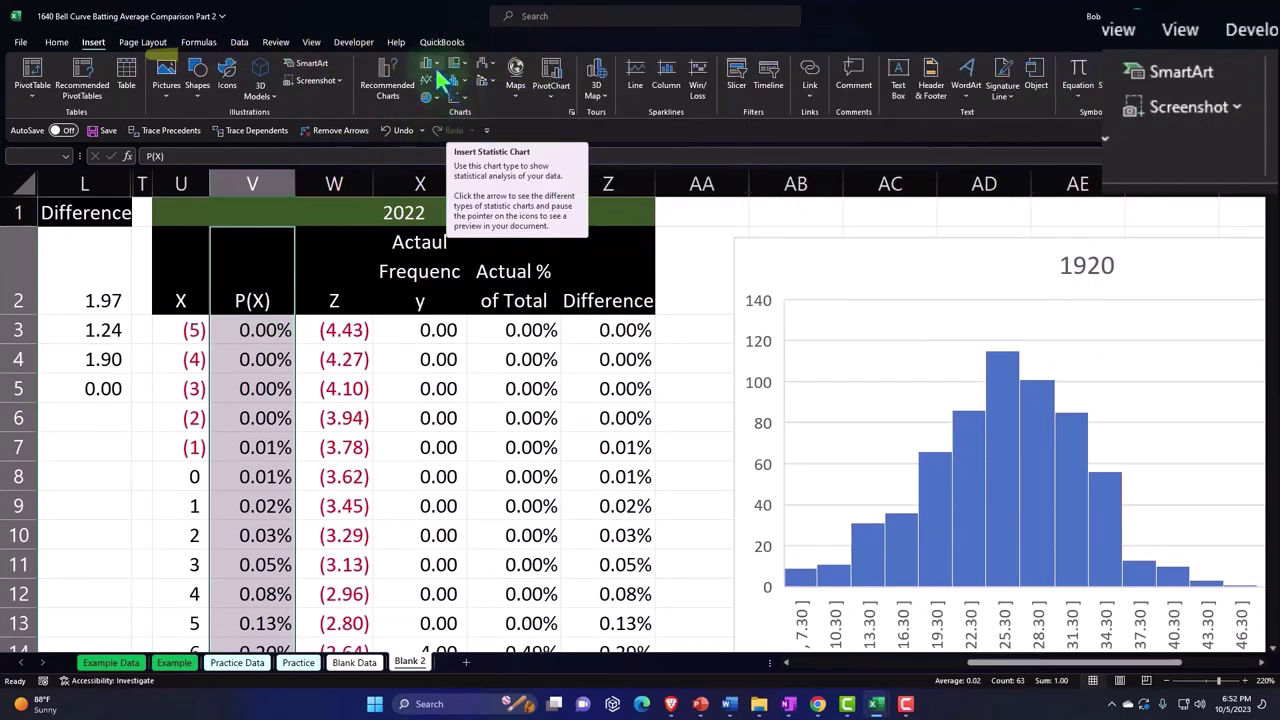
pyautogui.click(435, 66)
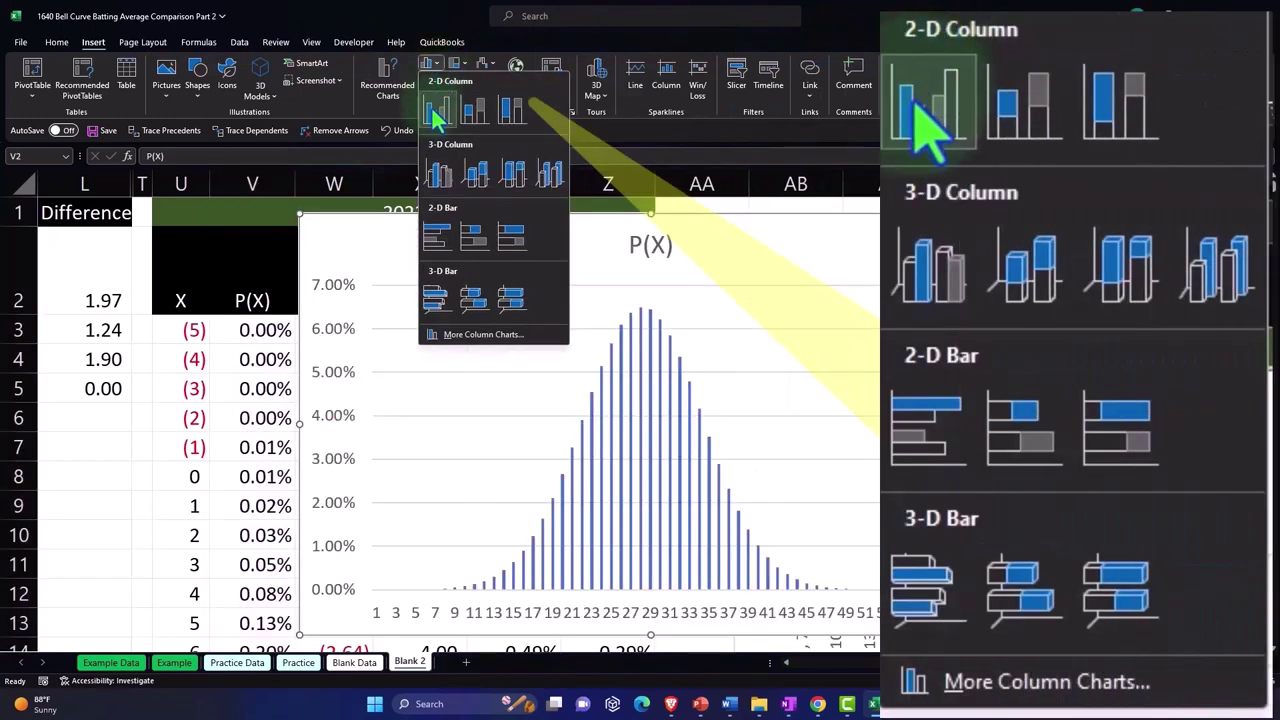
pyautogui.click(437, 115)
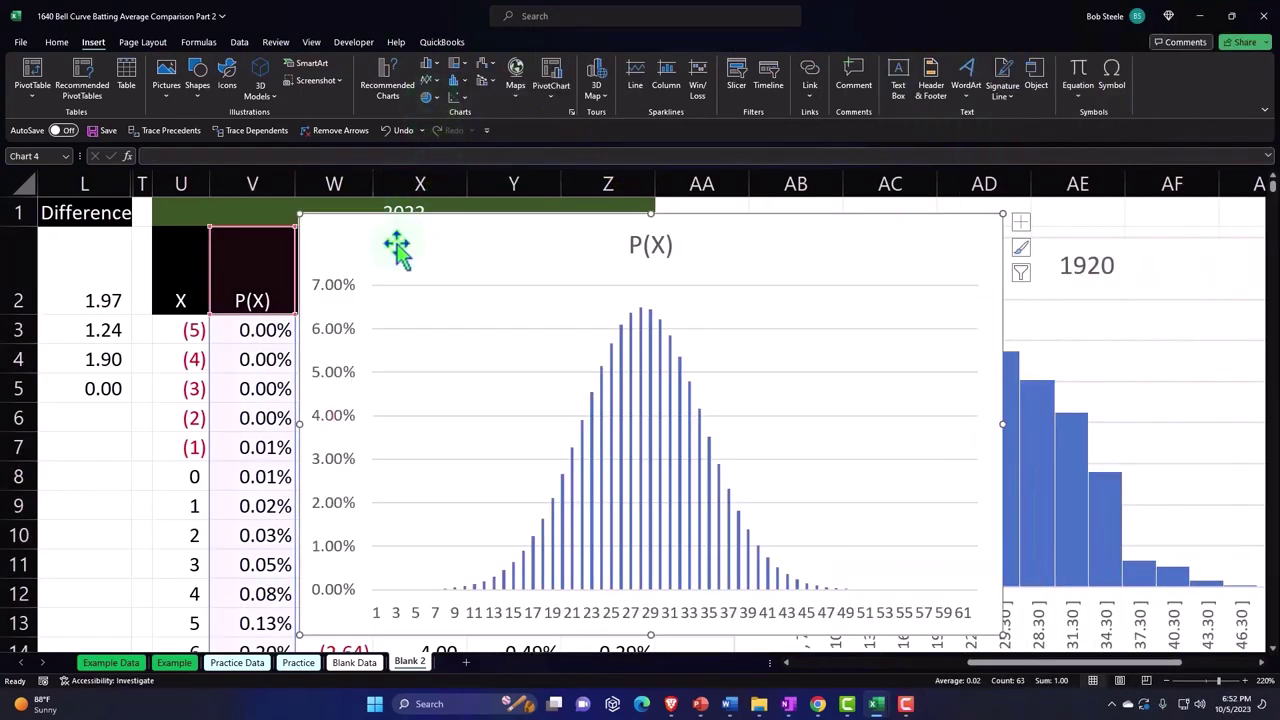
pyautogui.moveTo(397, 250); pyautogui.dragTo(829, 264)
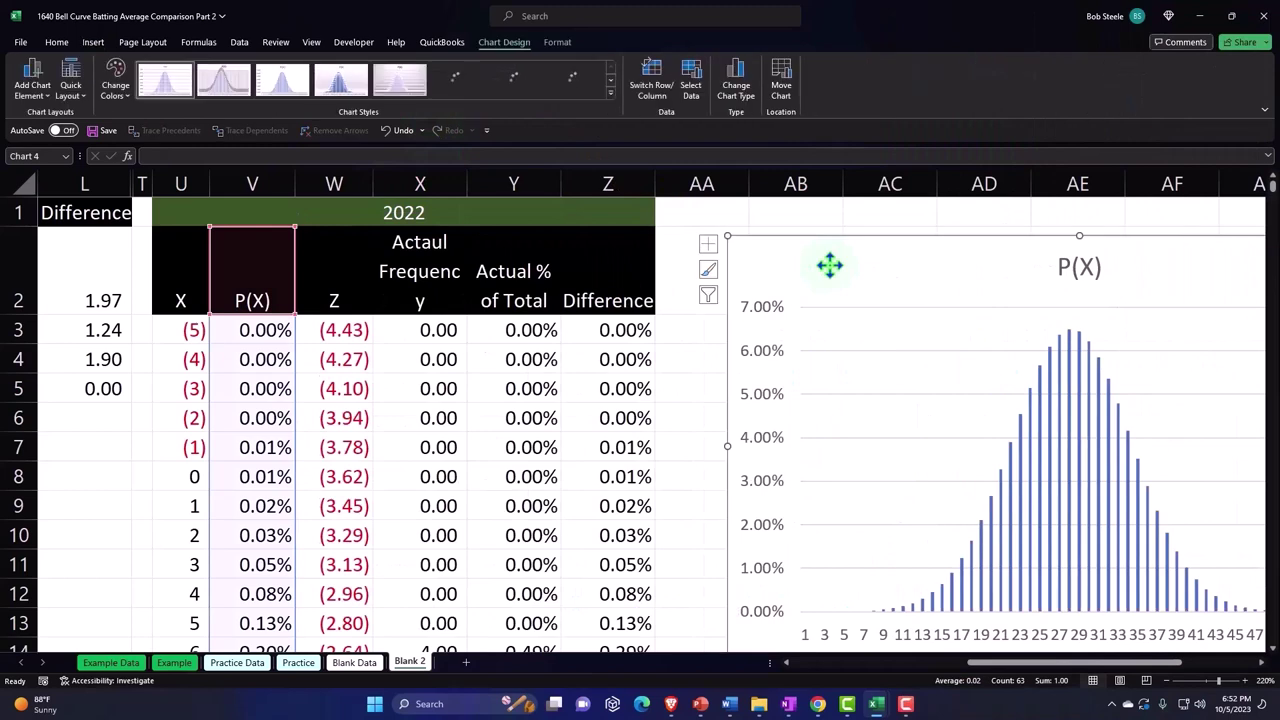
pyautogui.click(1077, 267)
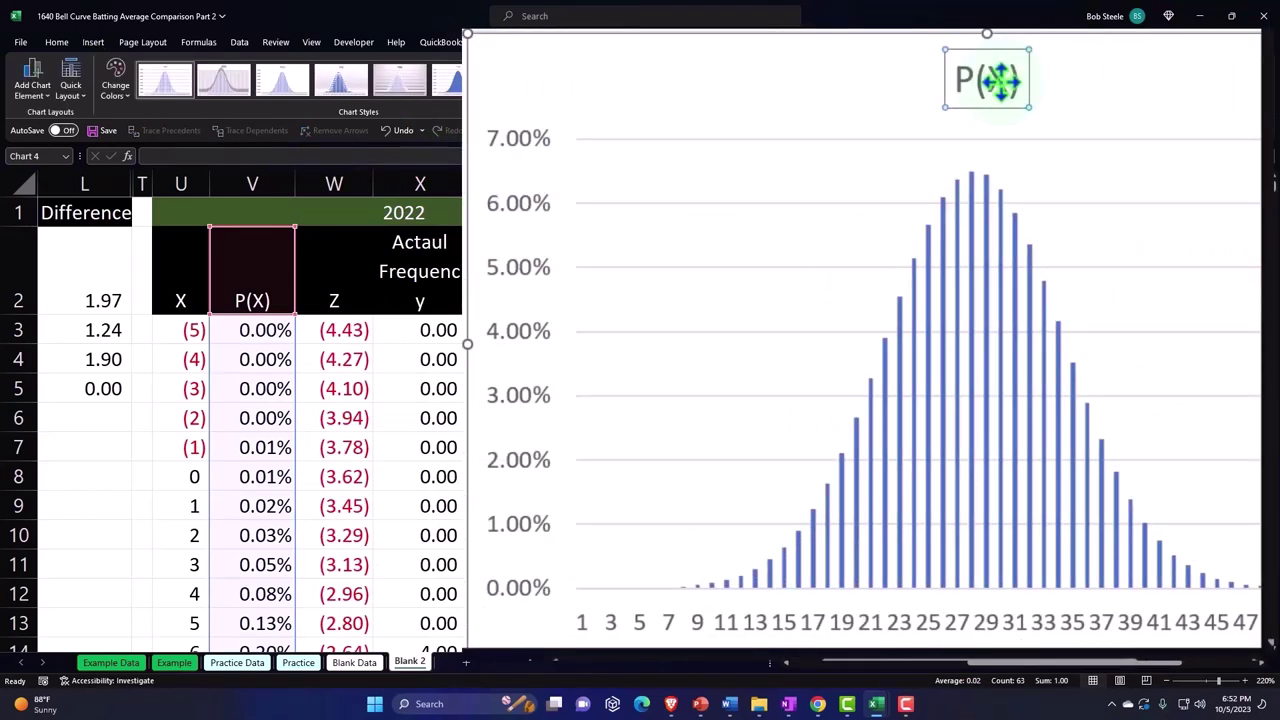
pyautogui.write('2022 Comp')
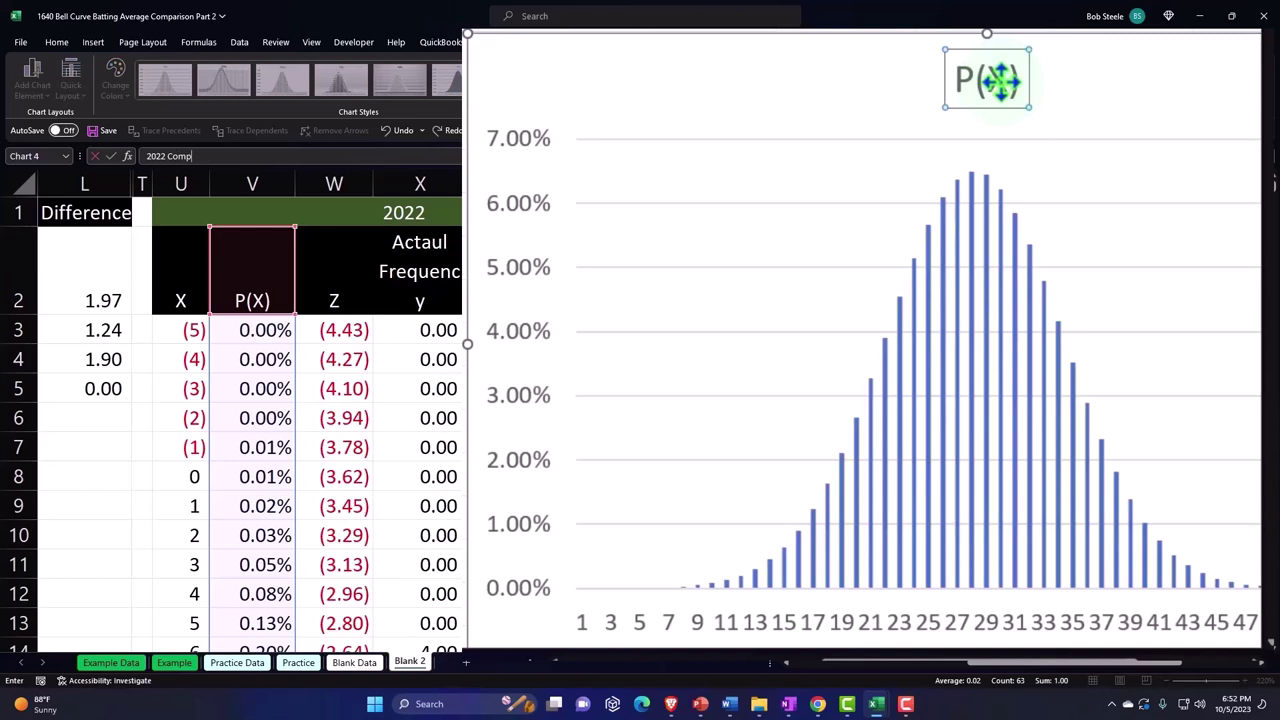
pyautogui.press('Return')
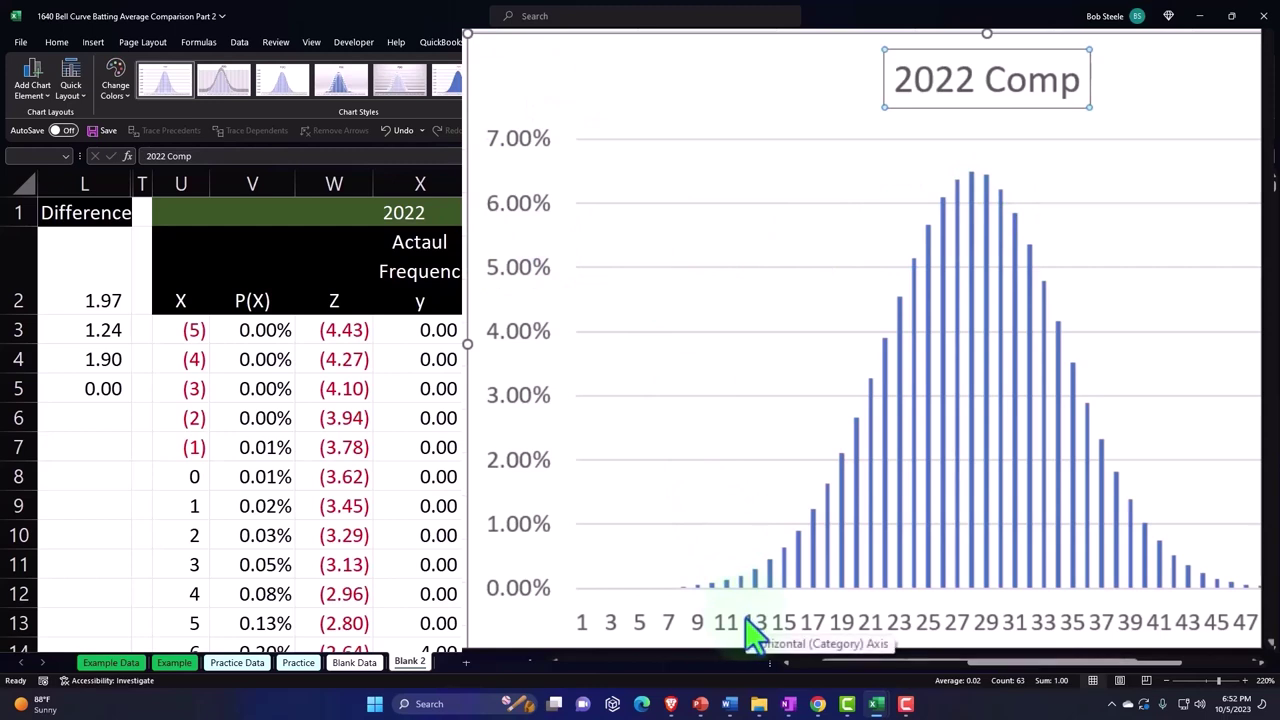
pyautogui.moveTo(529, 64); pyautogui.dragTo(789, 266)
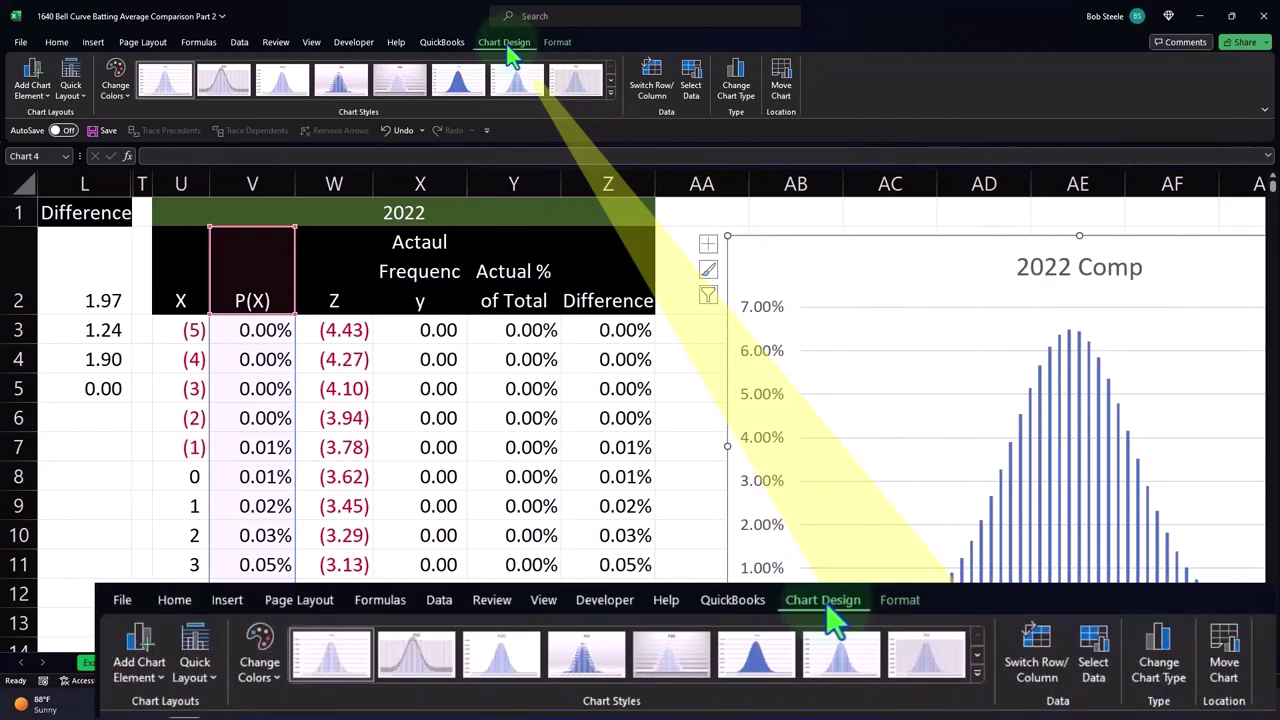
# - Set the chart's horizontal axis labels to the X values in U3:U64
pyautogui.click(693, 82)
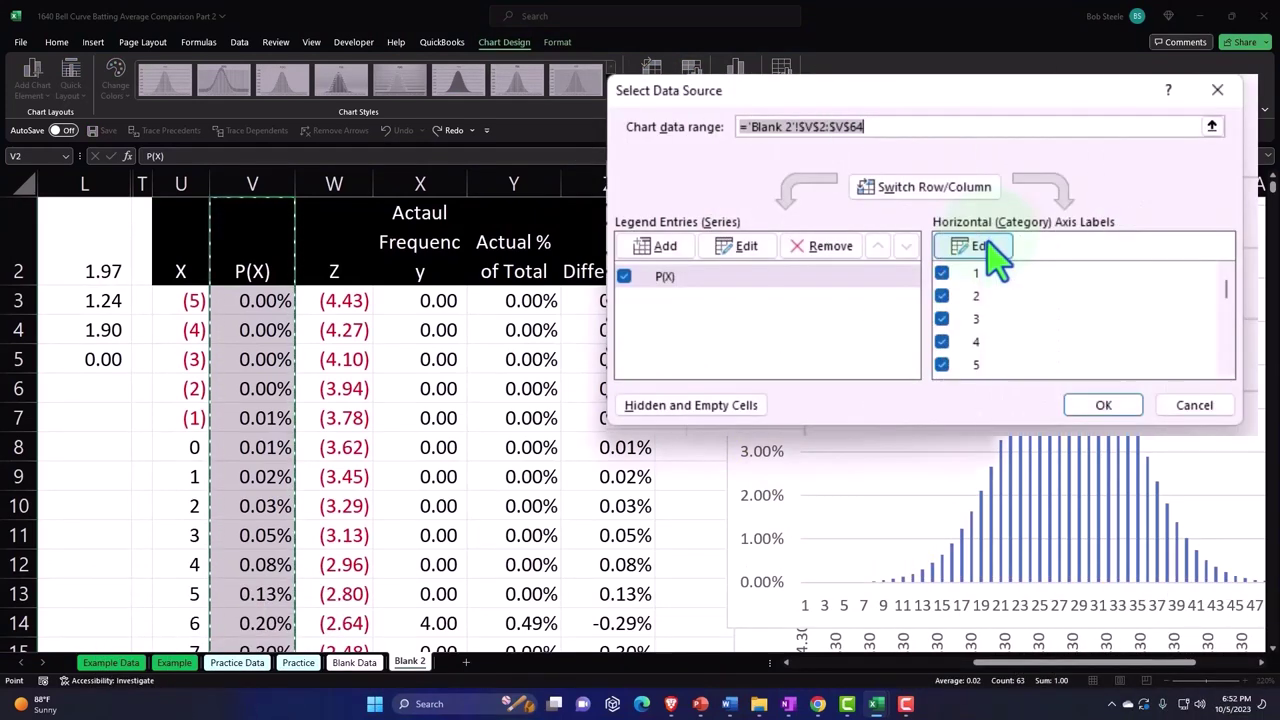
pyautogui.click(988, 247)
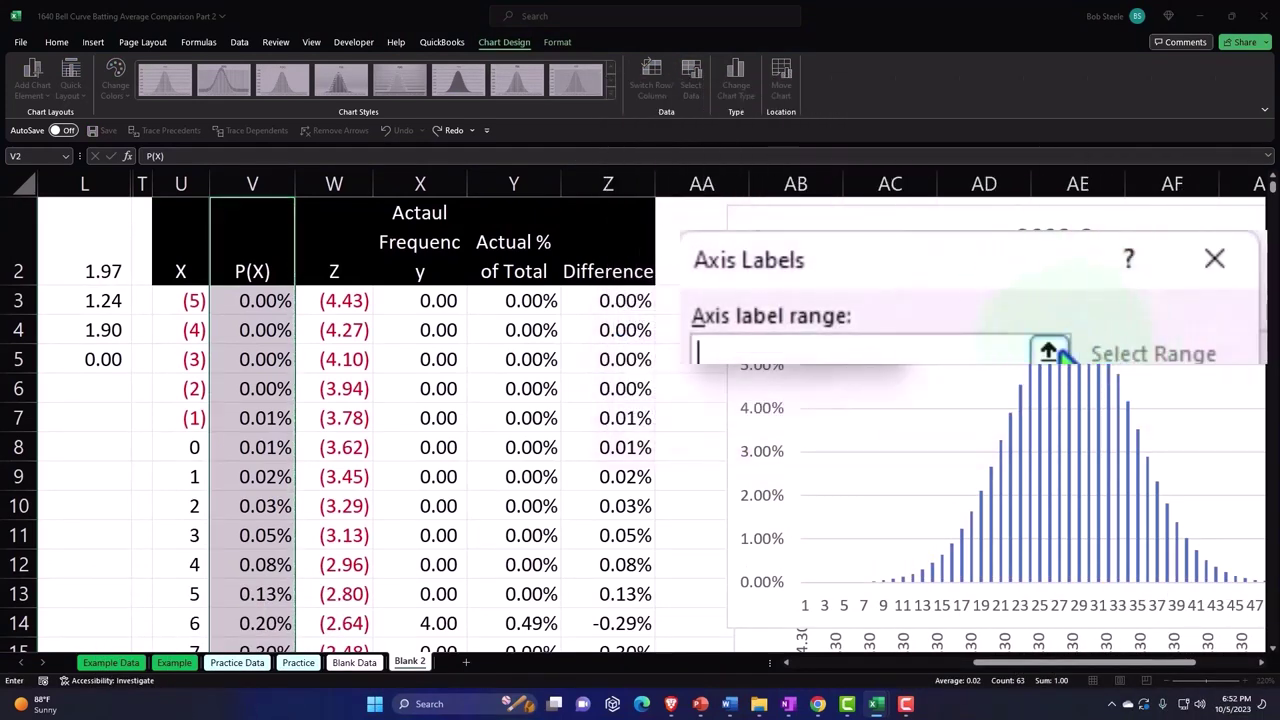
pyautogui.click(195, 298)
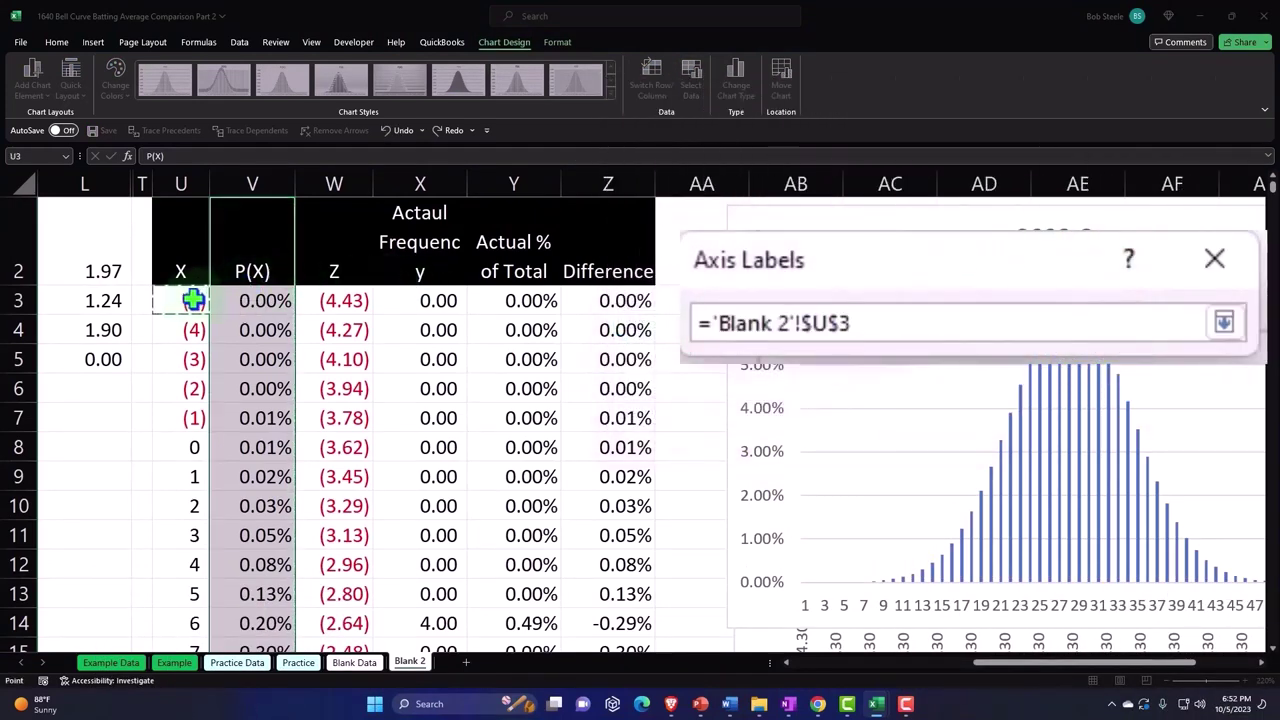
pyautogui.hotkey('ctrl', 'shift', 'Down')
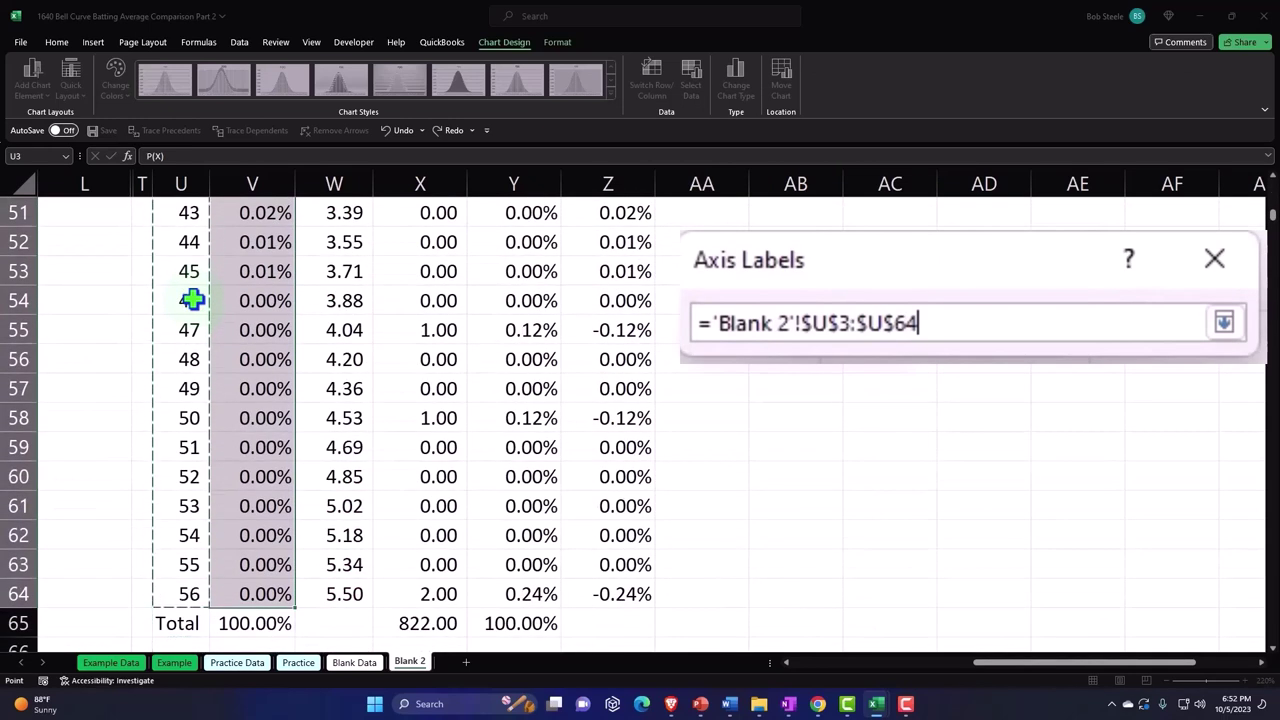
pyautogui.scroll(15, 192, 299)
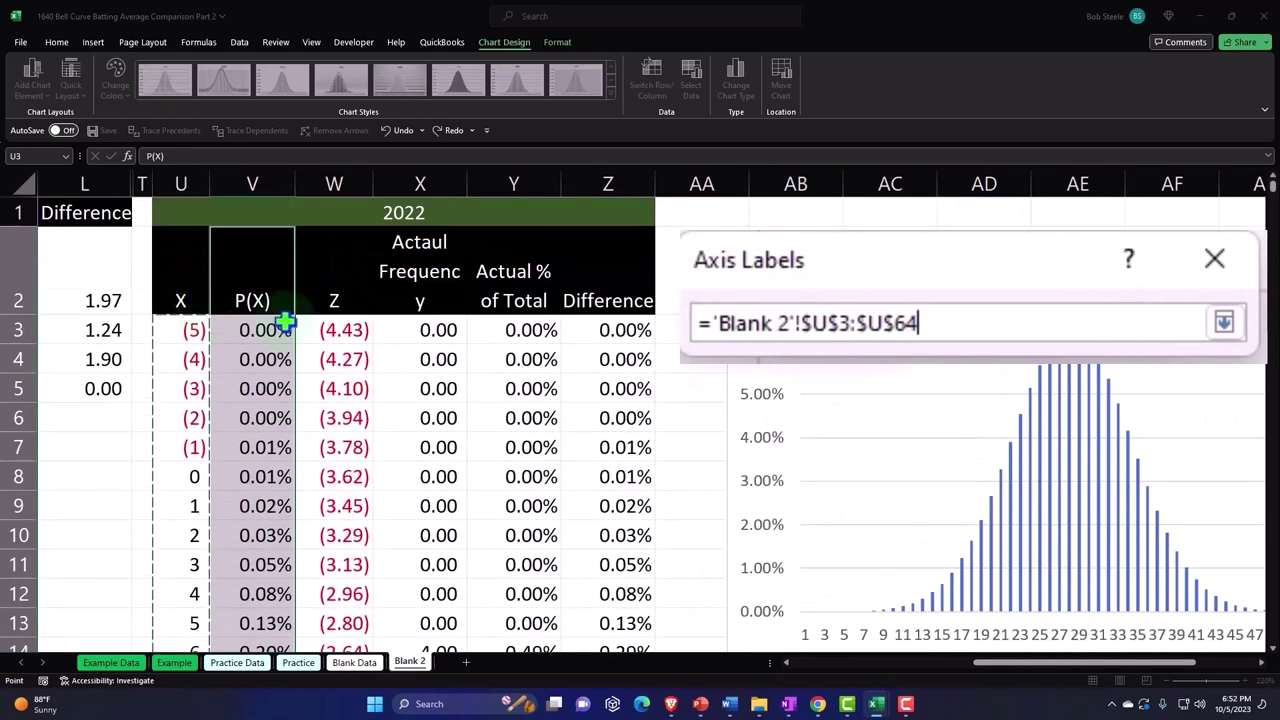
pyautogui.click(1224, 321)
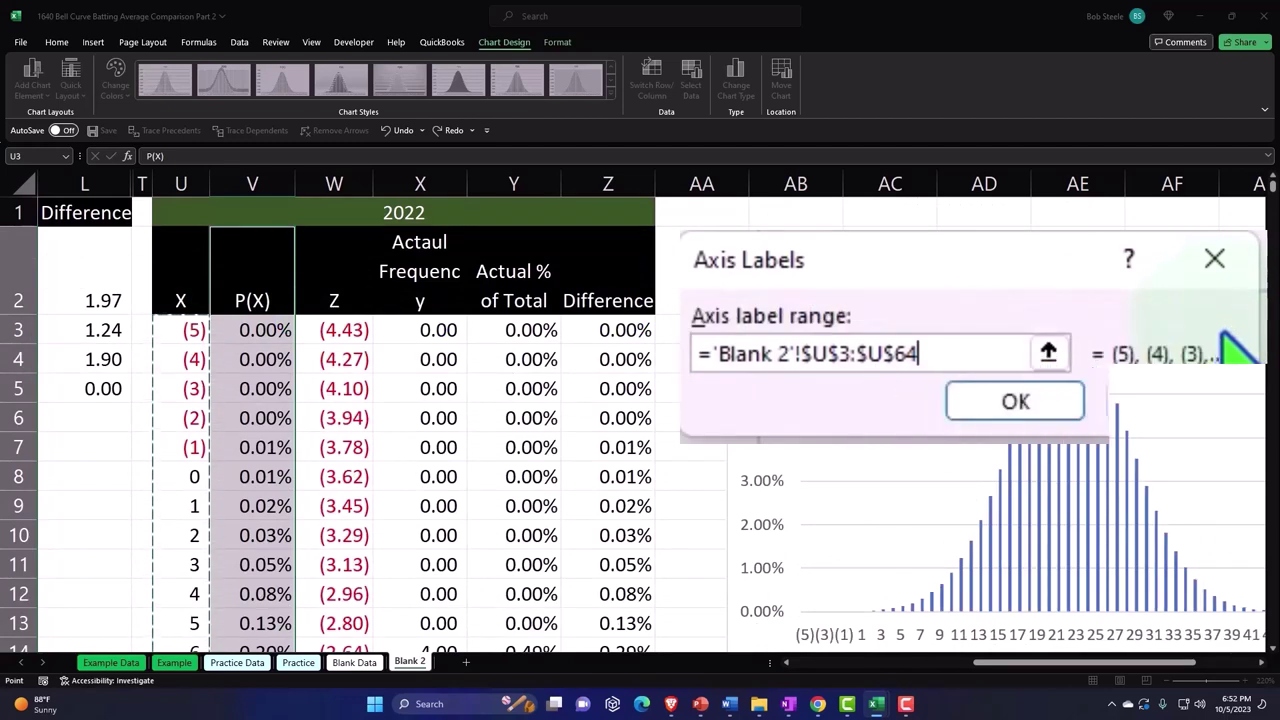
pyautogui.click(1075, 405)
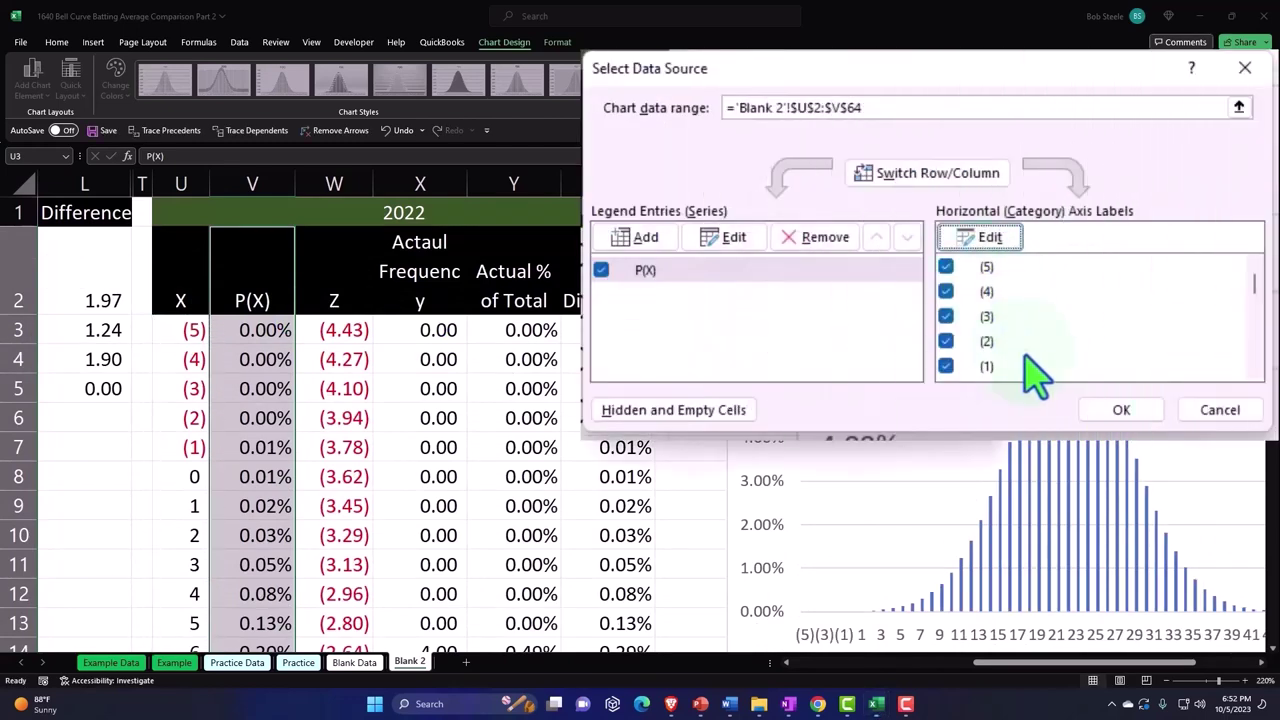
pyautogui.scroll(-2, 1035, 375)
pyautogui.click(1115, 410)
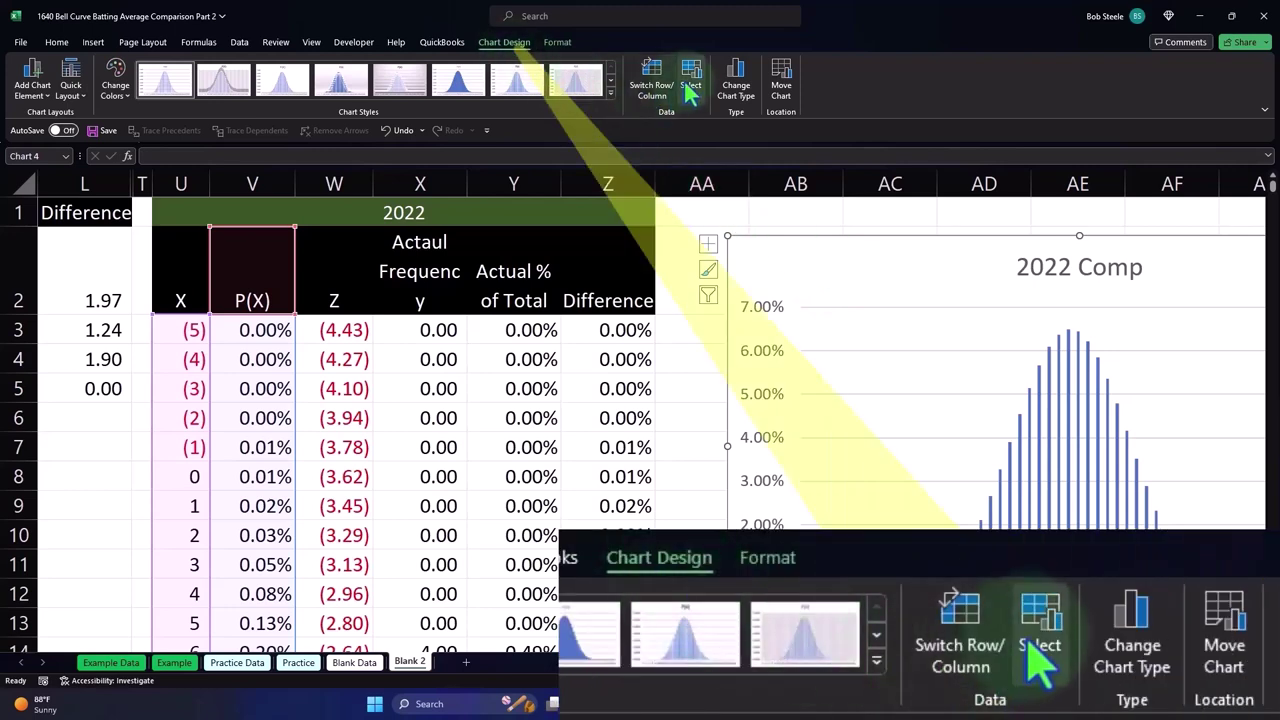
# - Add a chart series named from Y2 with values Y3:Y64
pyautogui.click(689, 88)
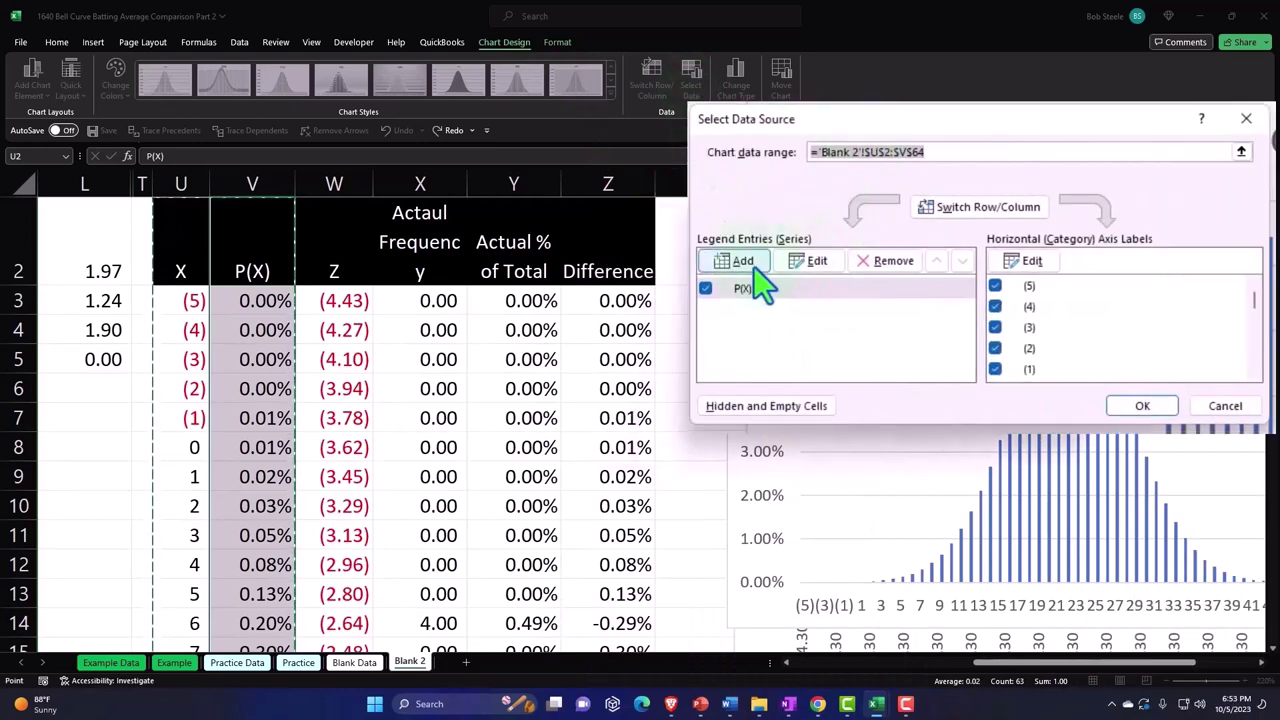
pyautogui.click(742, 262)
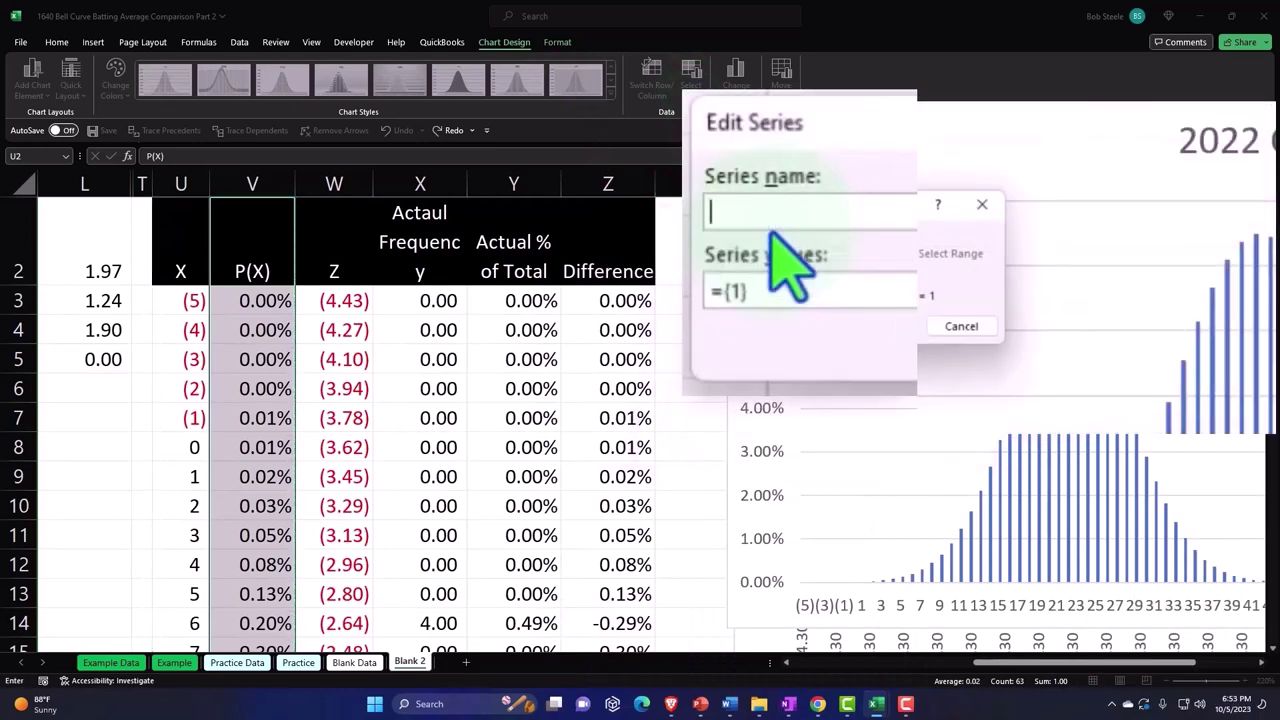
pyautogui.click(517, 256)
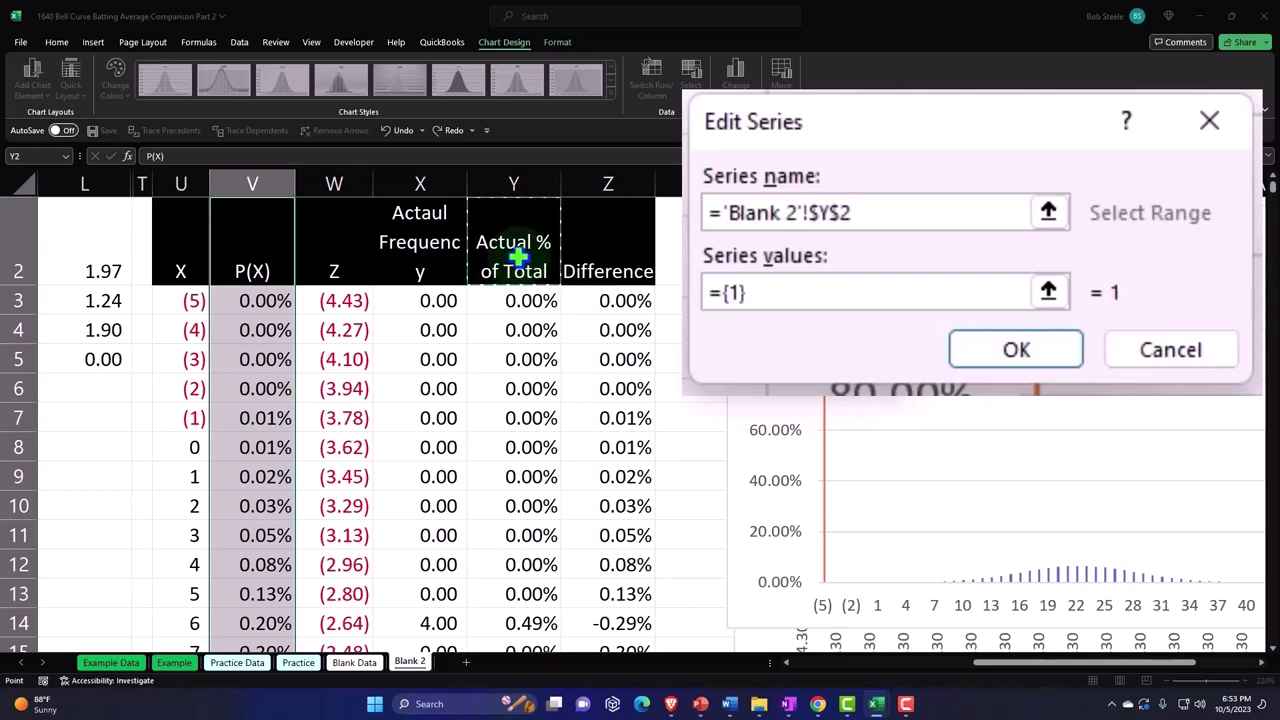
pyautogui.click(1048, 291)
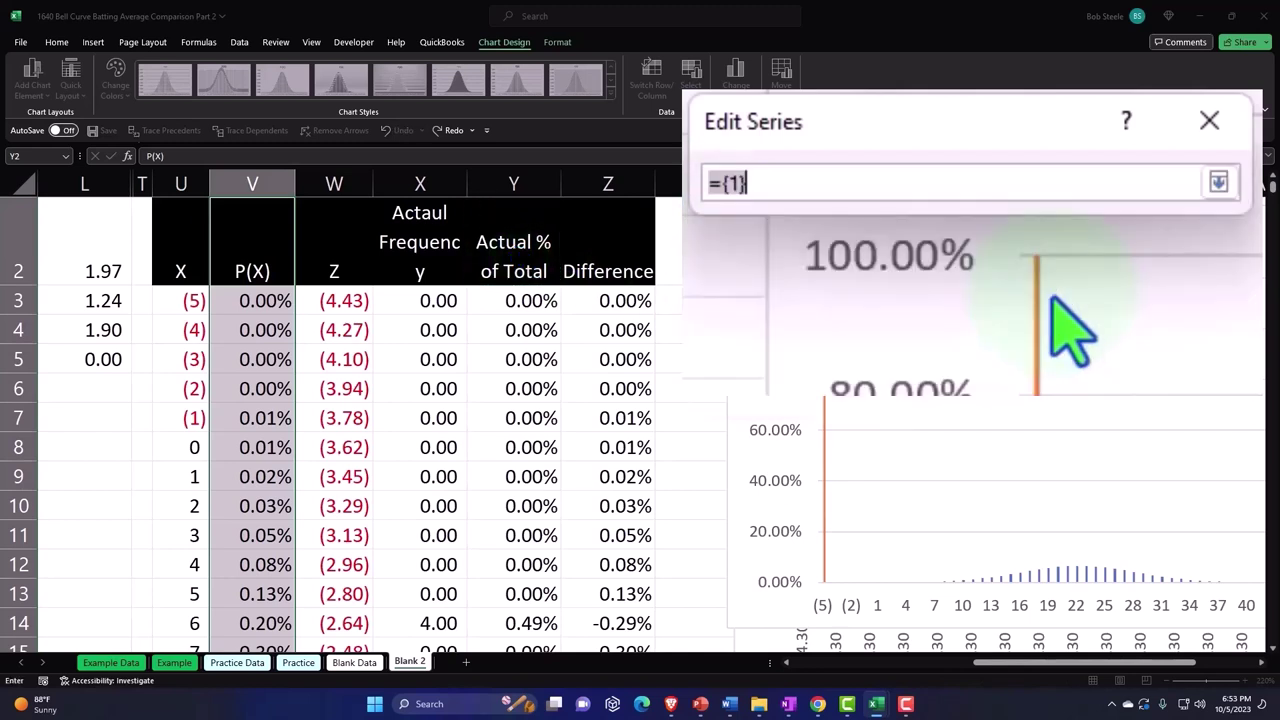
pyautogui.press('BackSpace')
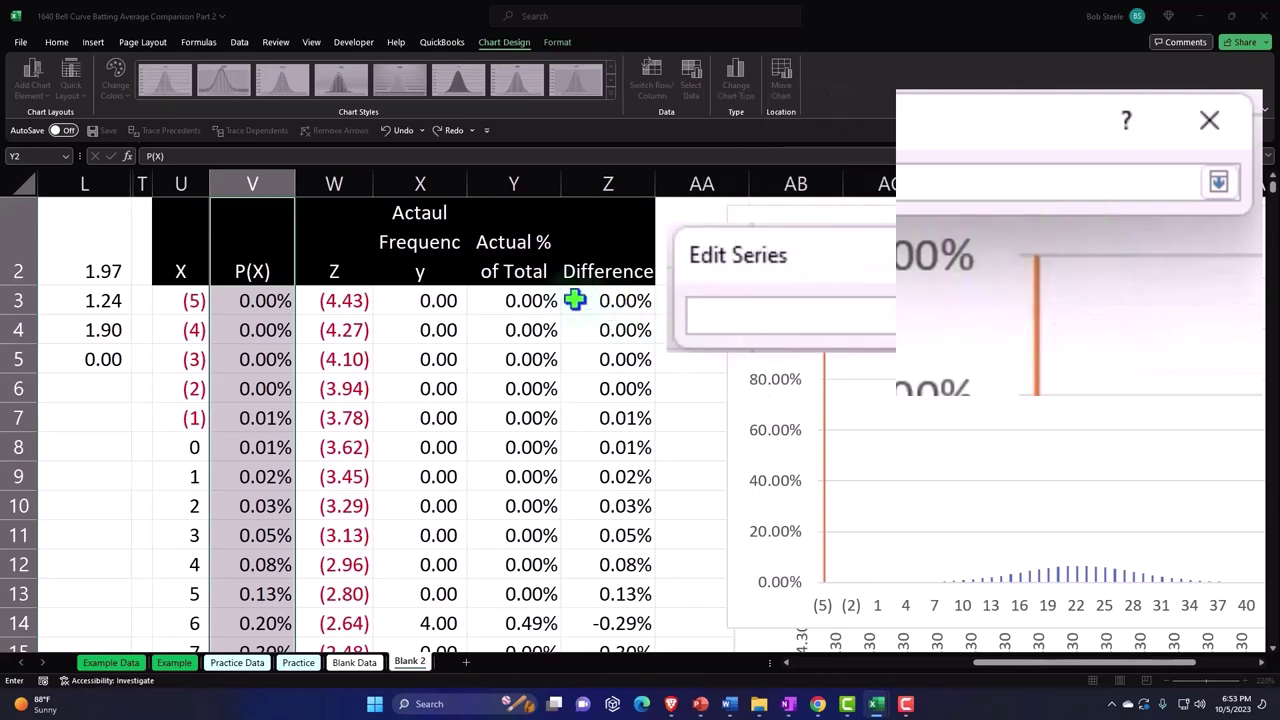
pyautogui.click(525, 300)
pyautogui.hotkey('ctrl', 'shift', 'Down')
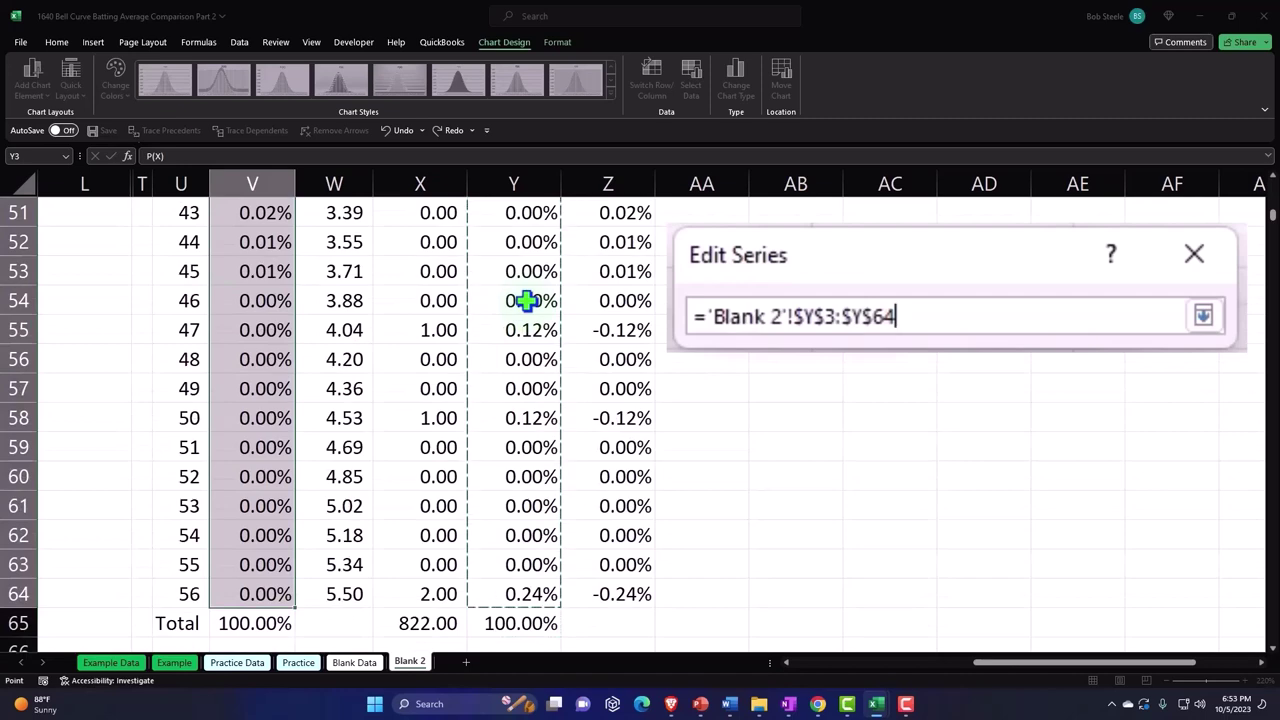
pyautogui.scroll(15, 525, 300)
pyautogui.scroll(2, 523, 294)
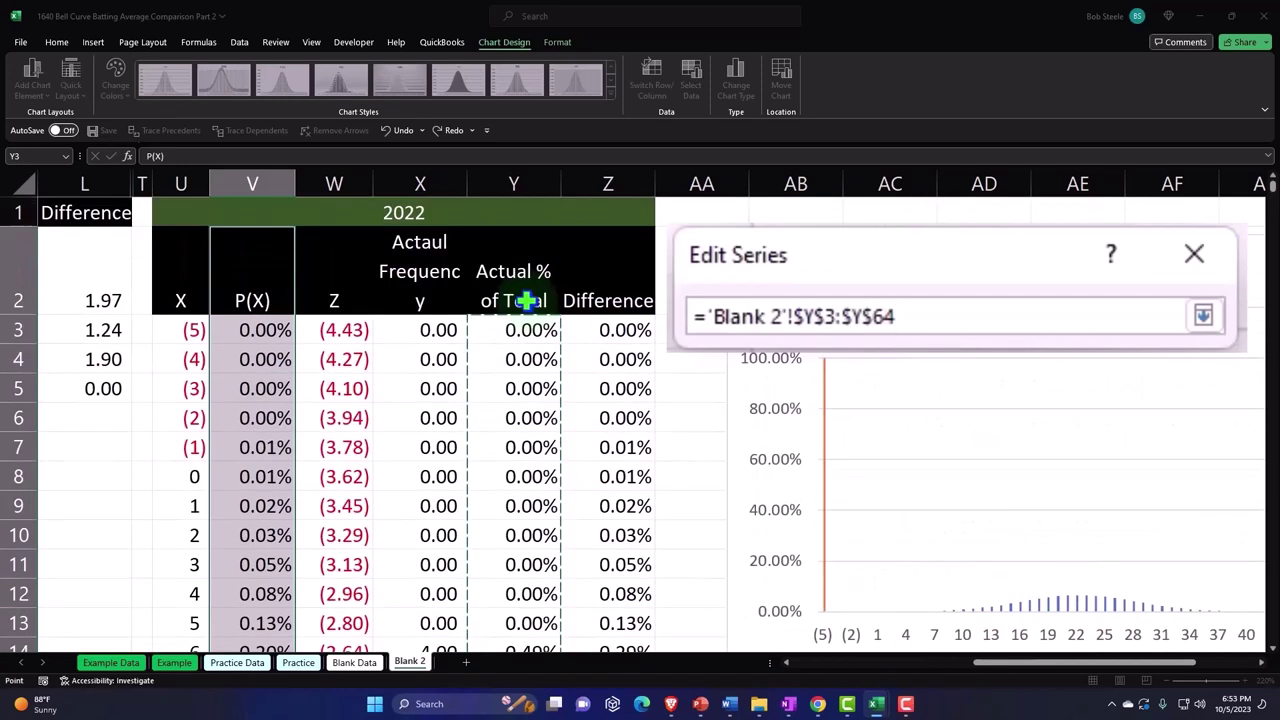
pyautogui.click(1203, 316)
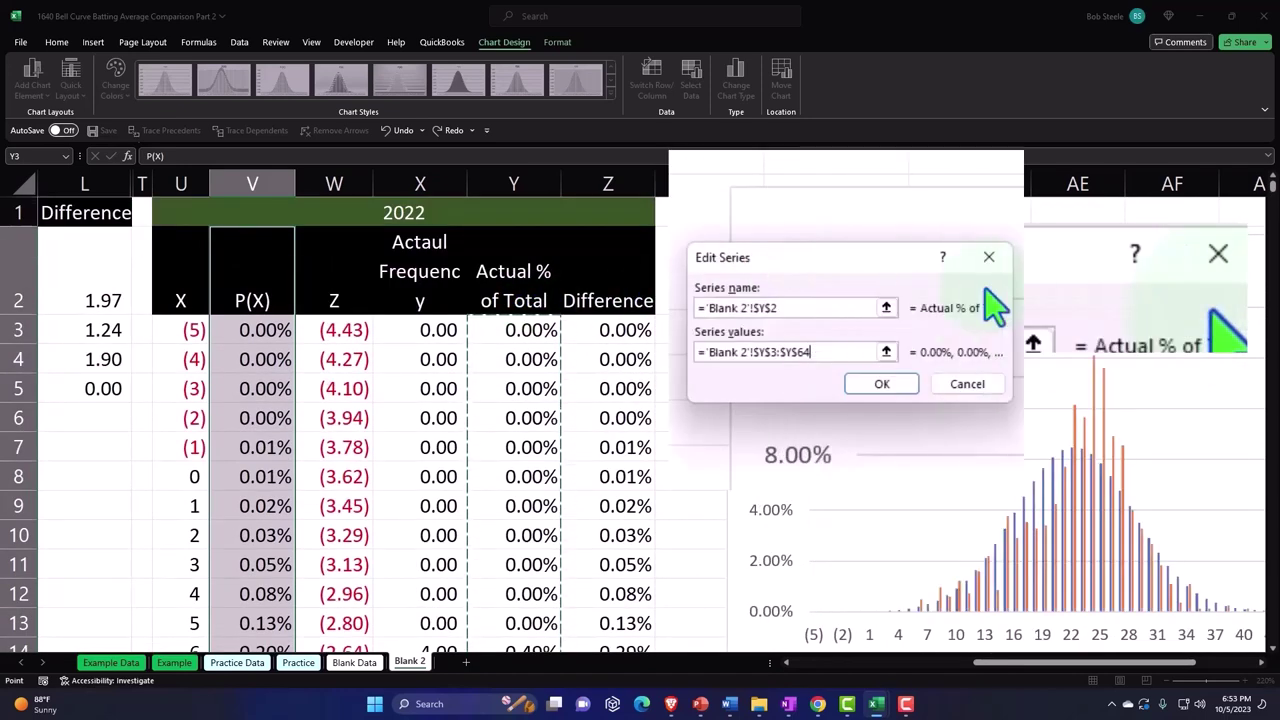
pyautogui.click(882, 384)
pyautogui.click(1133, 467)
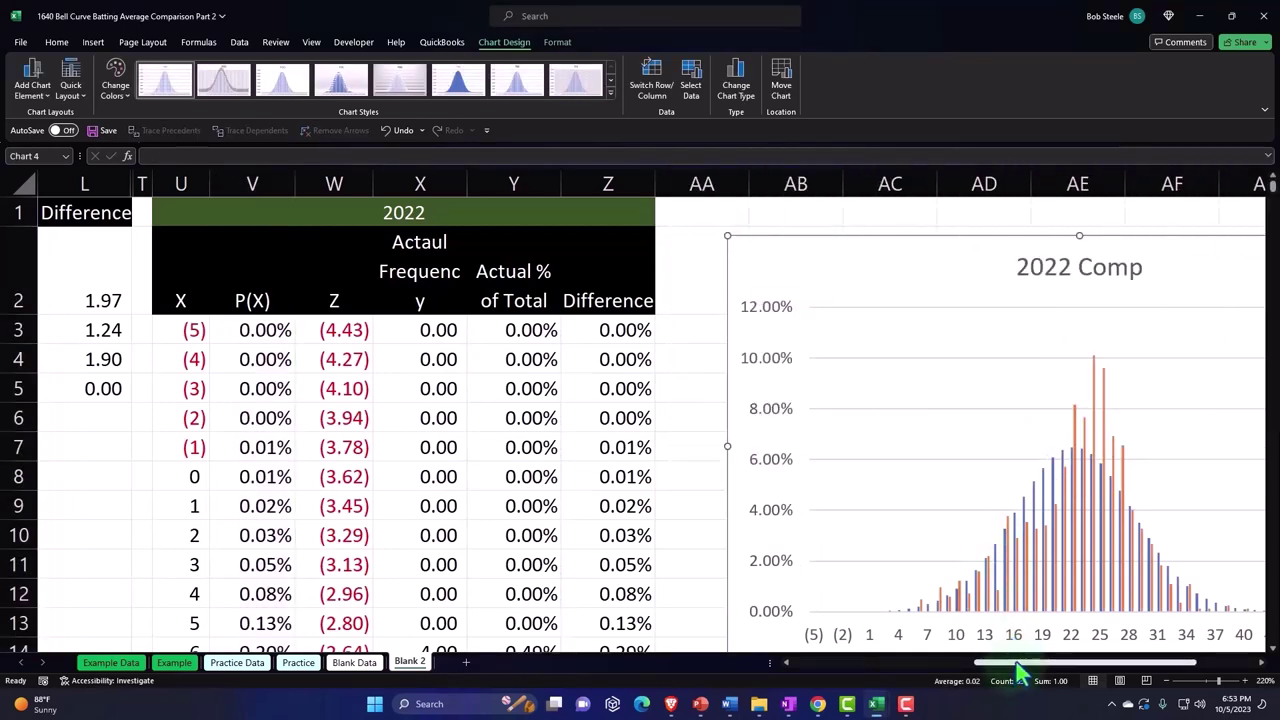
# - Drag the 2022 Comp chart up-left beside Difference and stretch its right edge wider
pyautogui.moveTo(1022, 664); pyautogui.dragTo(1071, 665)
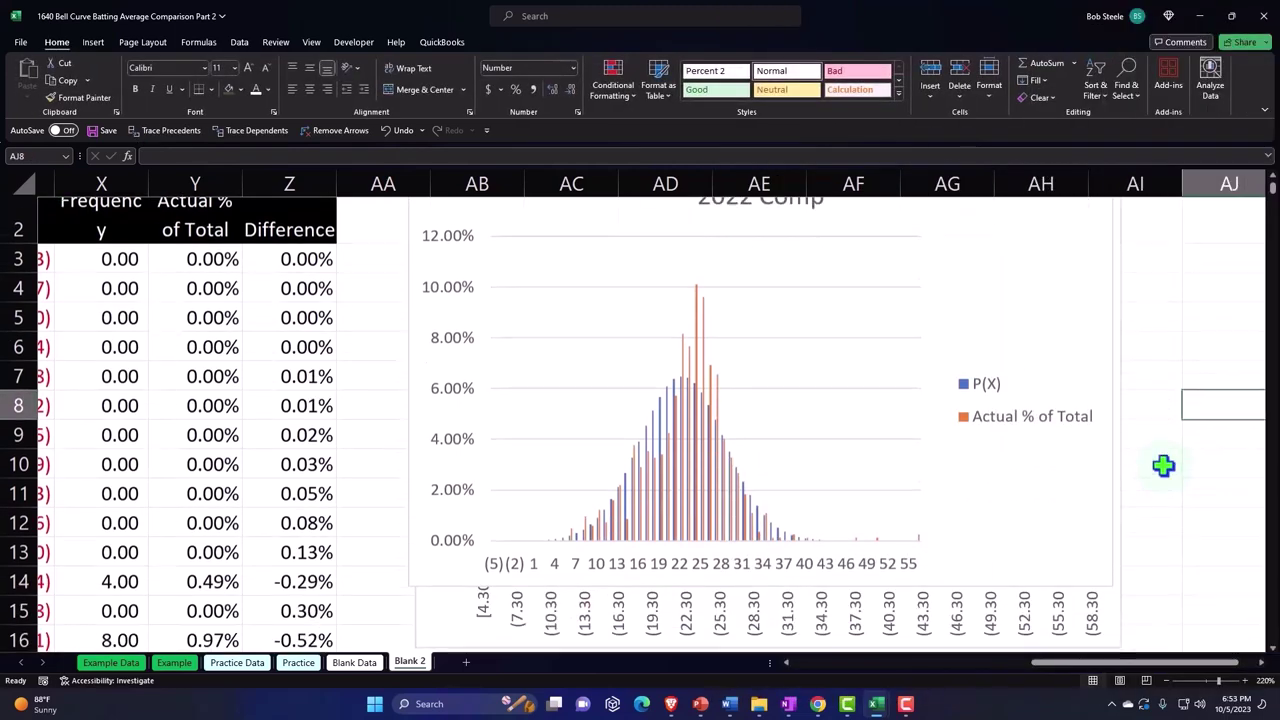
pyautogui.moveTo(998, 272); pyautogui.dragTo(942, 248)
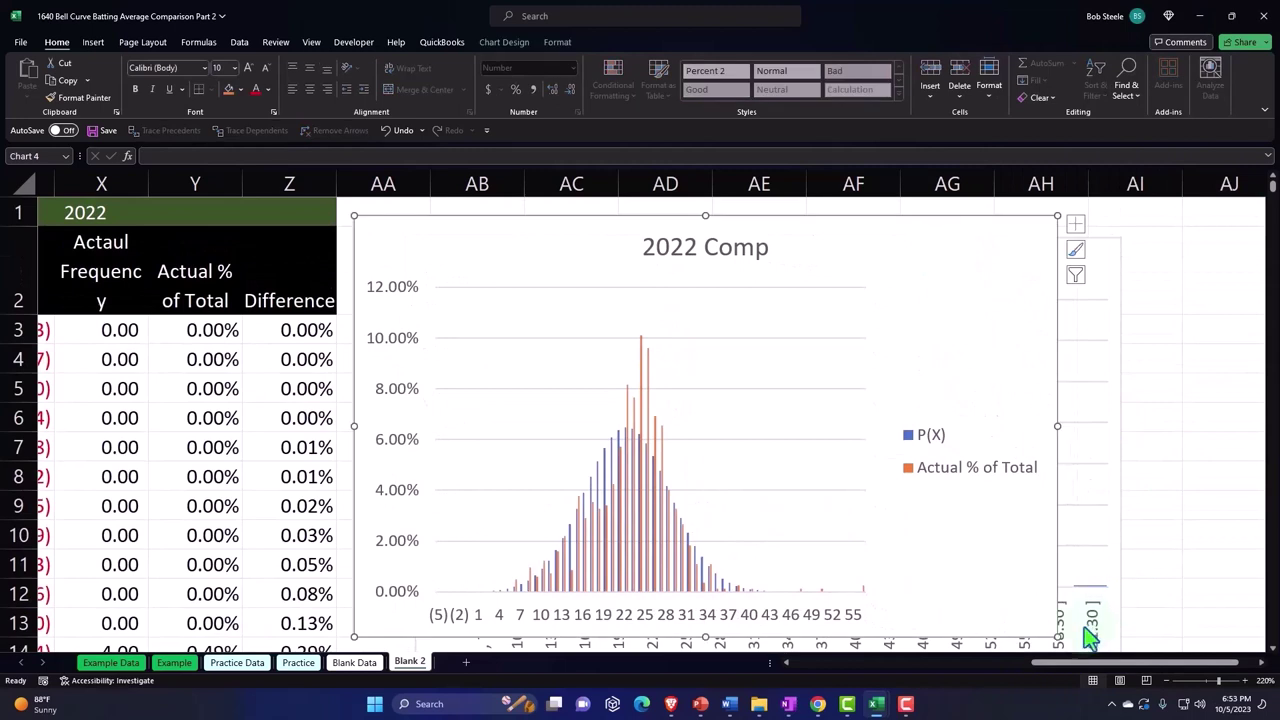
pyautogui.moveTo(1055, 632); pyautogui.dragTo(1143, 635)
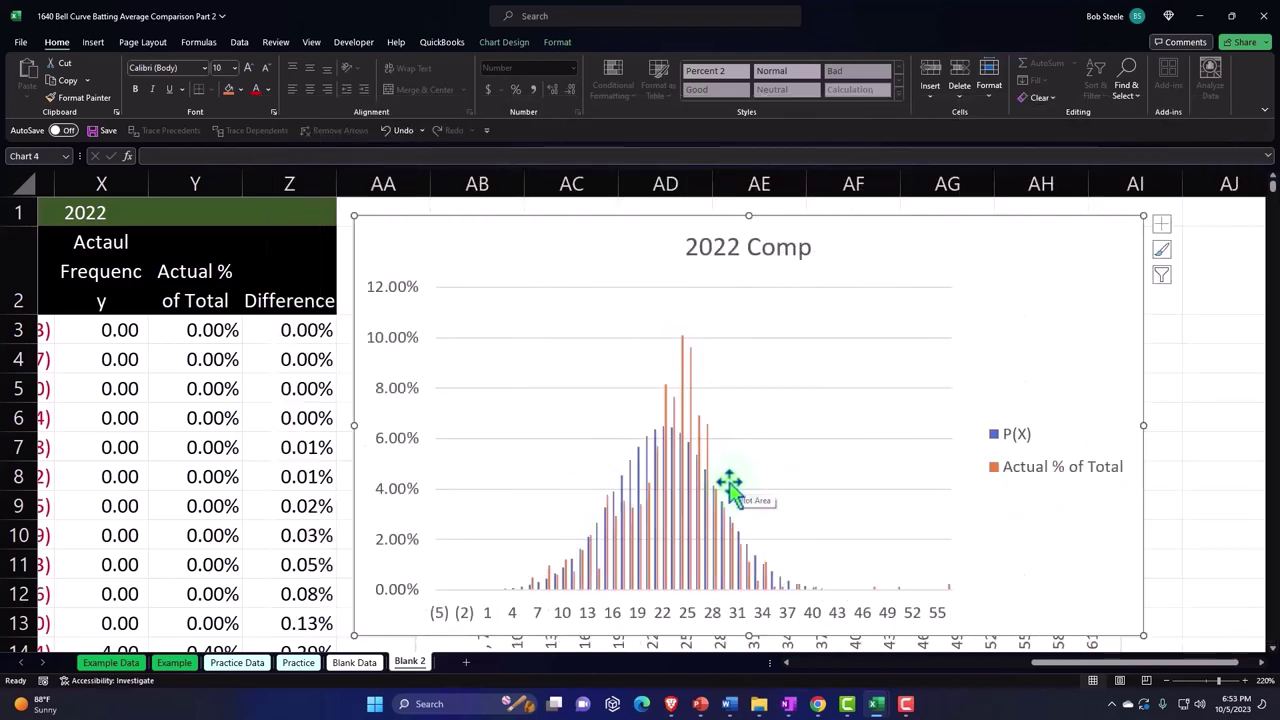
# - Drag the 2022 Comp chart down and right, away from the 2022 table
pyautogui.moveTo(480, 277); pyautogui.dragTo(568, 468)
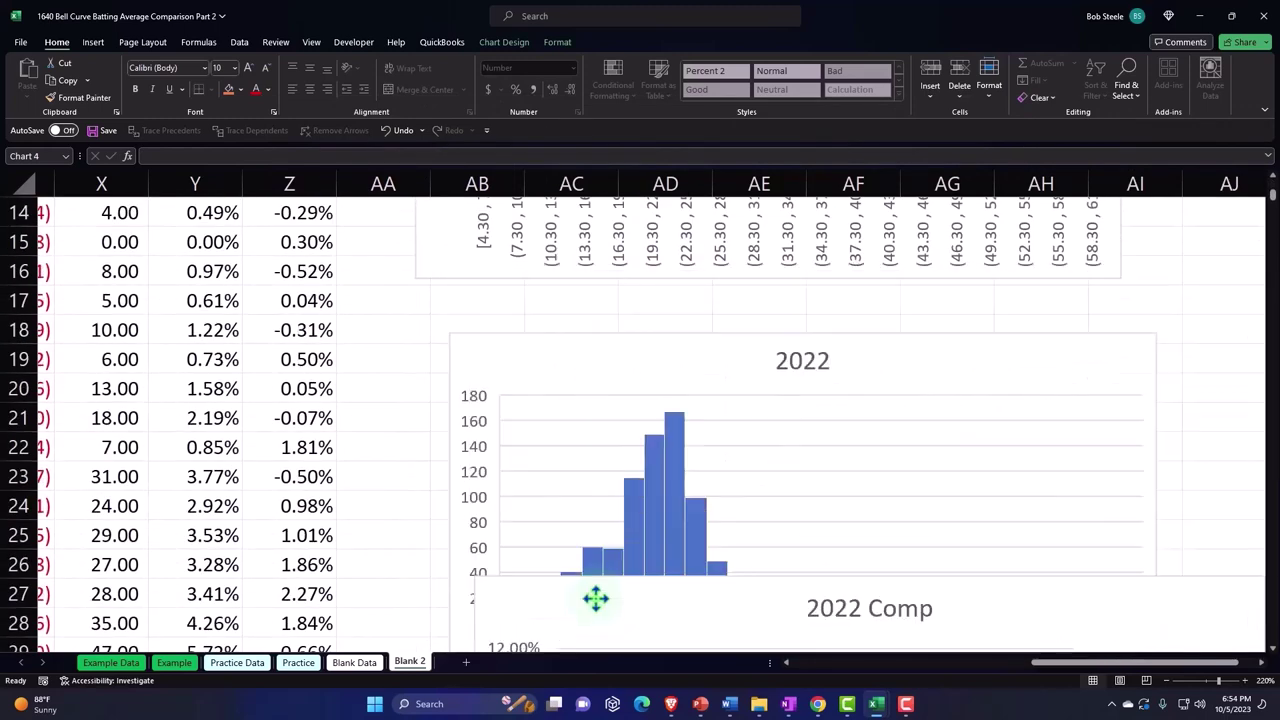
pyautogui.moveTo(568, 468); pyautogui.dragTo(672, 463)
pyautogui.moveTo(618, 344)
pyautogui.mouseDown()
pyautogui.moveTo(697, 432)
pyautogui.moveTo(1133, 625)
pyautogui.moveTo(1223, 617)
pyautogui.moveTo(1094, 611)
pyautogui.moveTo(1220, 601)
pyautogui.mouseUp()
# - Shift the 1920 and 2022 histogram charts right past column AJ, leaving AA–AI empty
pyautogui.scroll(3, 681, 566)
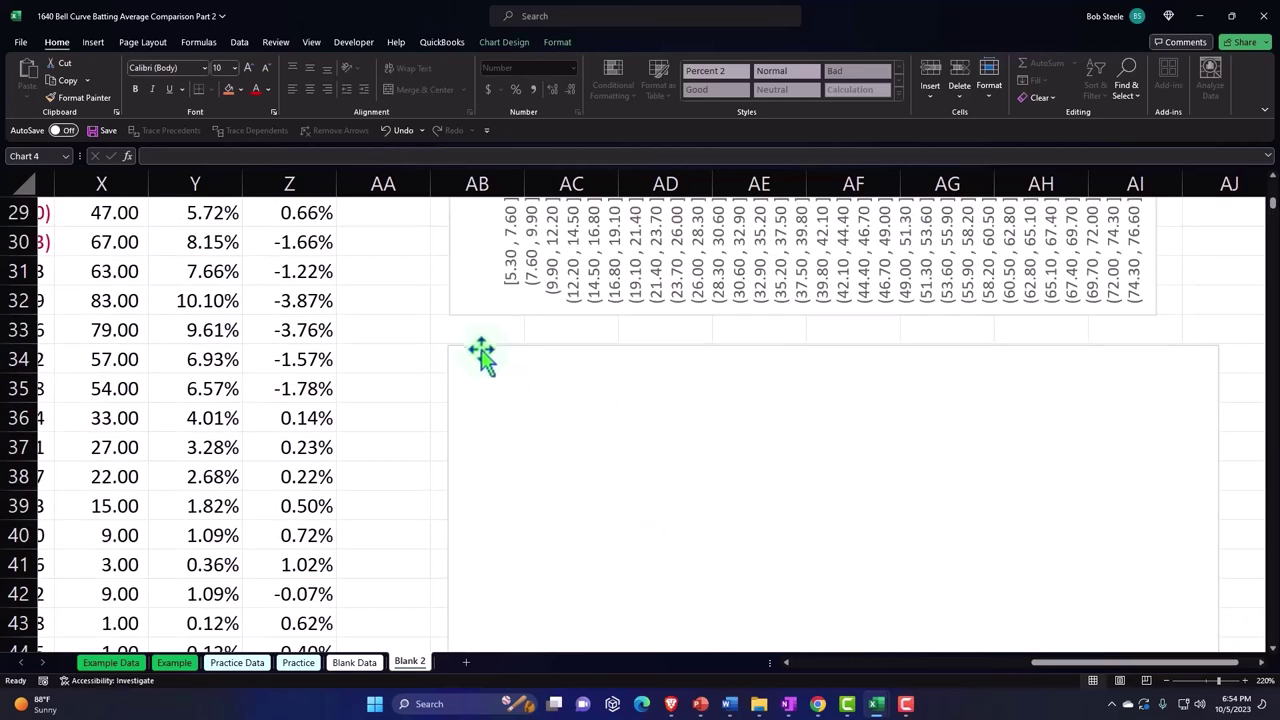
pyautogui.moveTo(480, 362); pyautogui.dragTo(1190, 368)
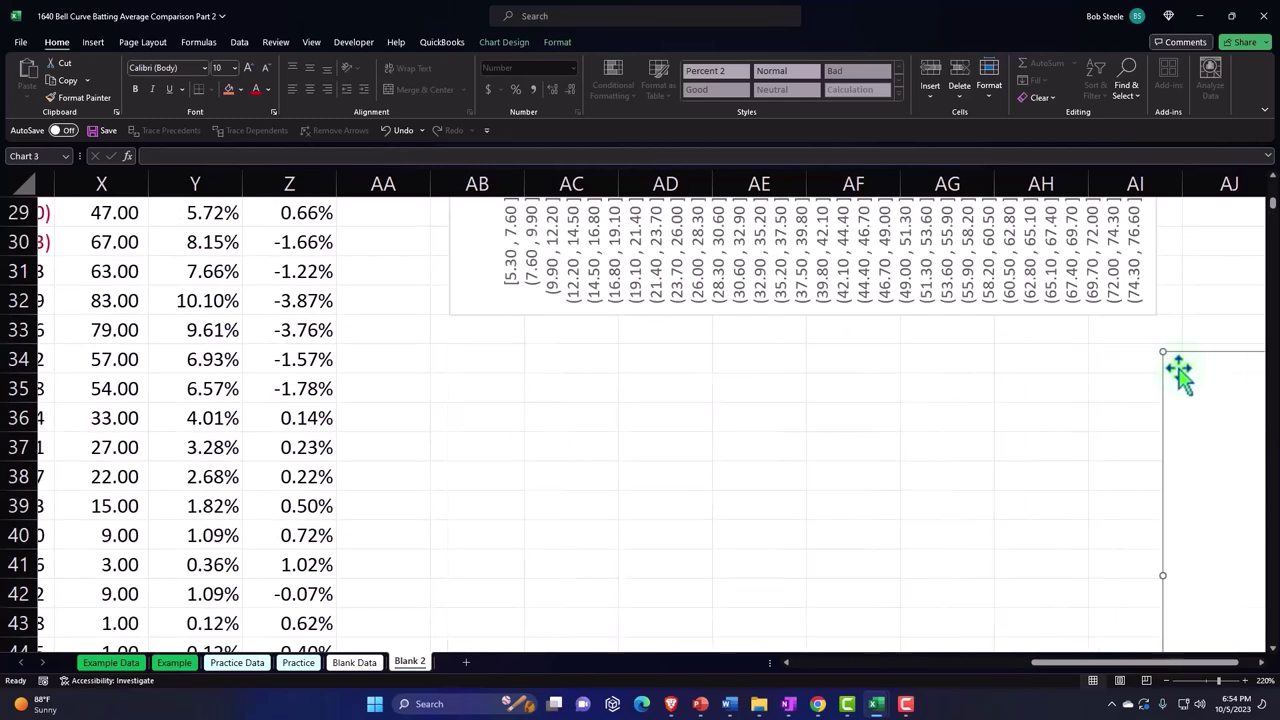
pyautogui.scroll(3, 905, 460)
pyautogui.scroll(1, 905, 460)
pyautogui.moveTo(534, 325)
pyautogui.mouseDown()
pyautogui.moveTo(1034, 325)
pyautogui.moveTo(1209, 265)
pyautogui.moveTo(1234, 271)
pyautogui.mouseUp()
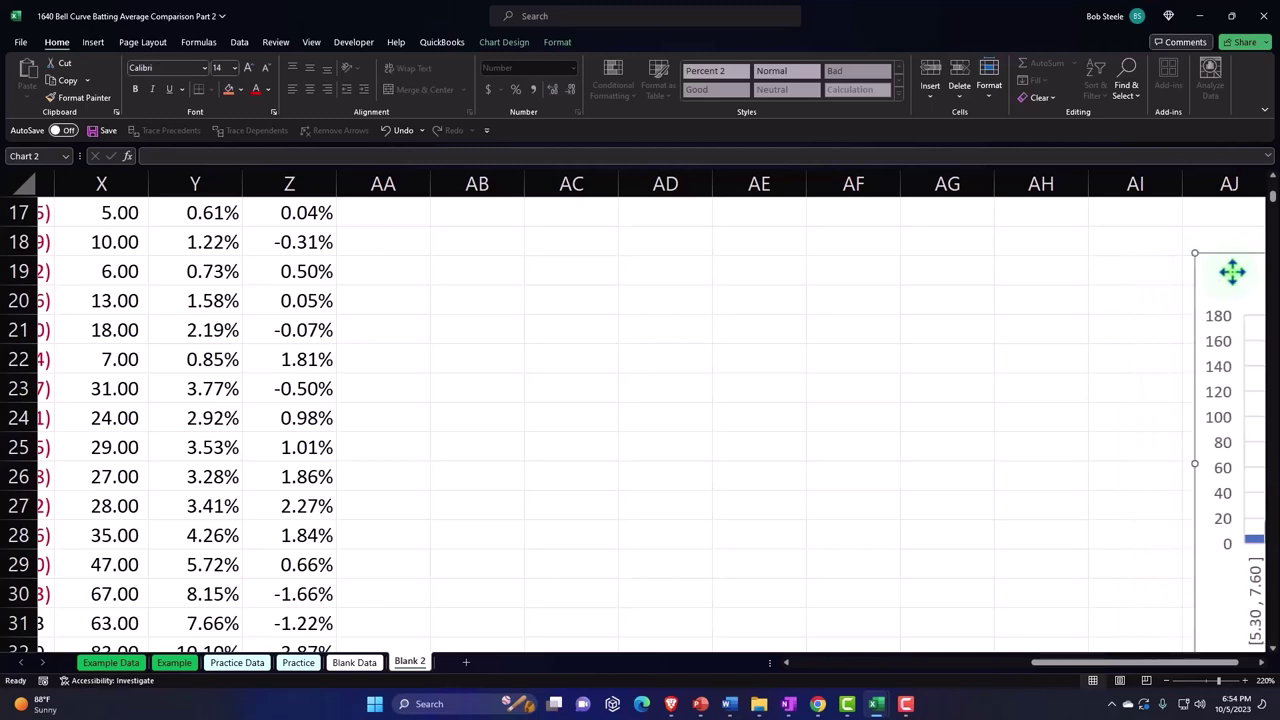
pyautogui.scroll(4, 977, 352)
pyautogui.scroll(4, 977, 352)
pyautogui.moveTo(508, 263); pyautogui.dragTo(1226, 261)
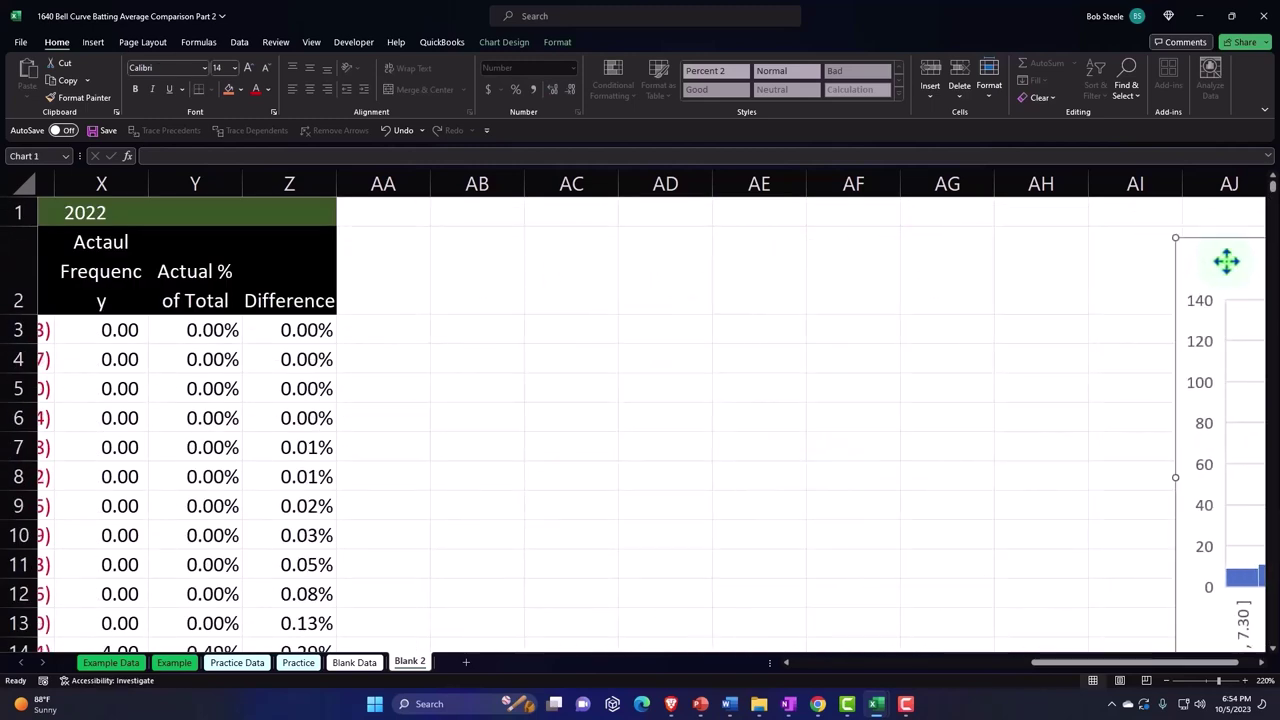
# - Title cell AB1 'Differences' with a dark orange fill
pyautogui.click(826, 335)
pyautogui.click(570, 318)
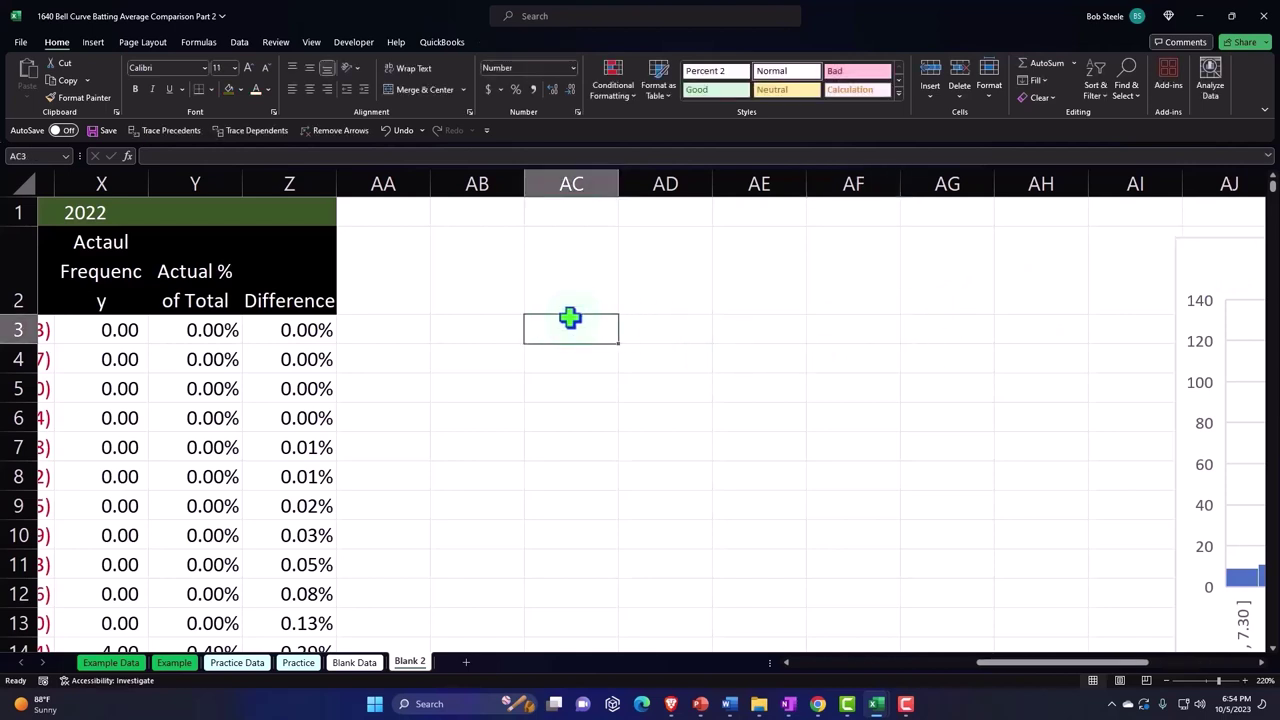
pyautogui.press('Left')
pyautogui.press('Left')
pyautogui.press('Left')
pyautogui.press('Left')
pyautogui.press('Left')
pyautogui.press('Left')
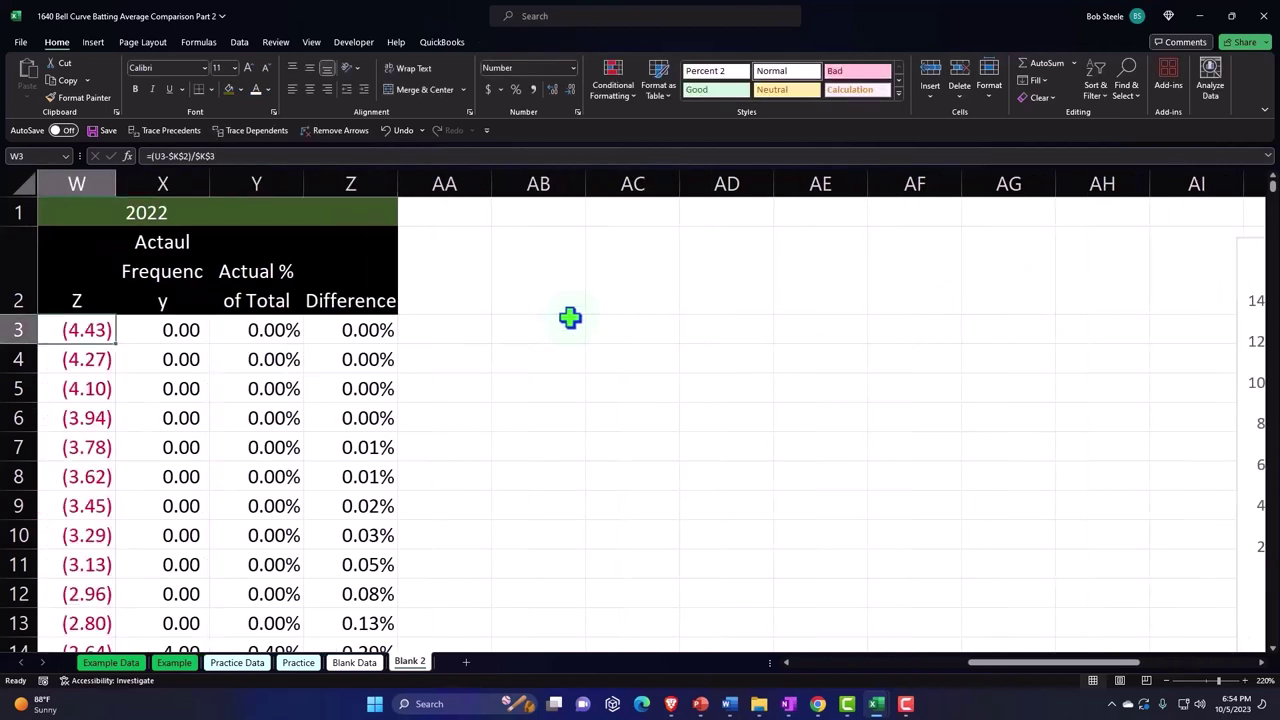
pyautogui.click(572, 314)
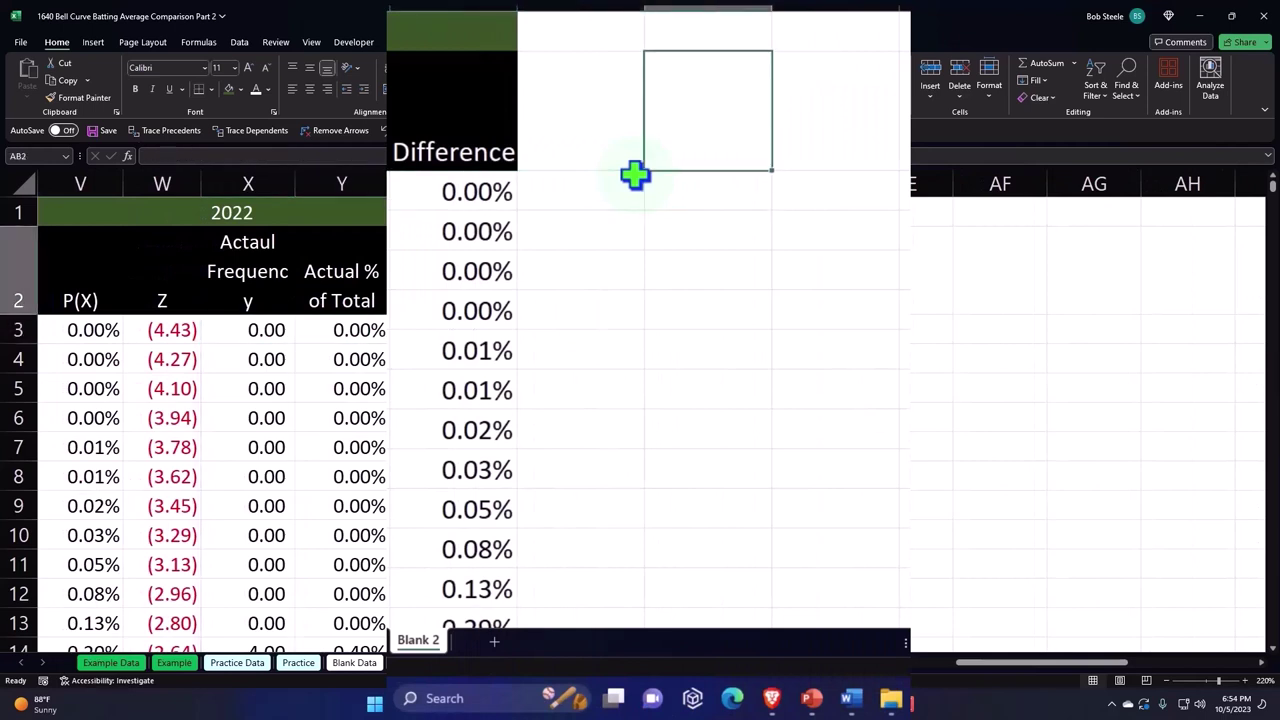
pyautogui.press('Up')
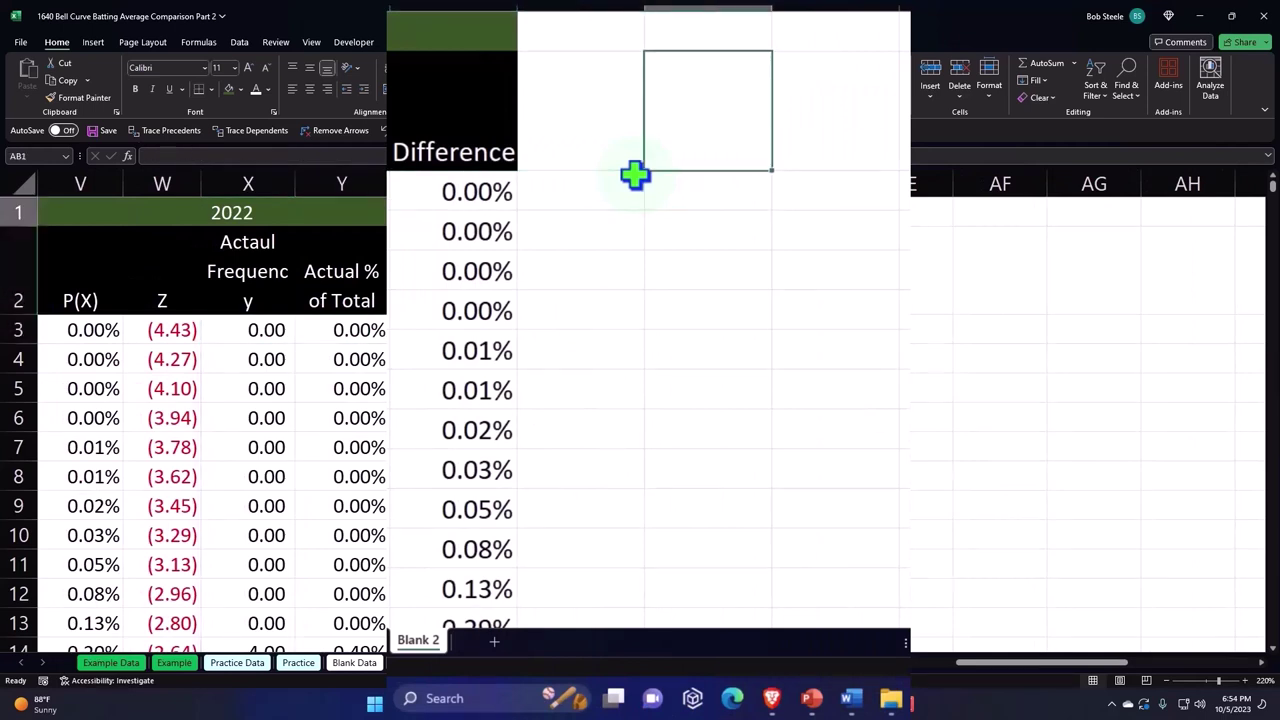
pyautogui.write('Differences')
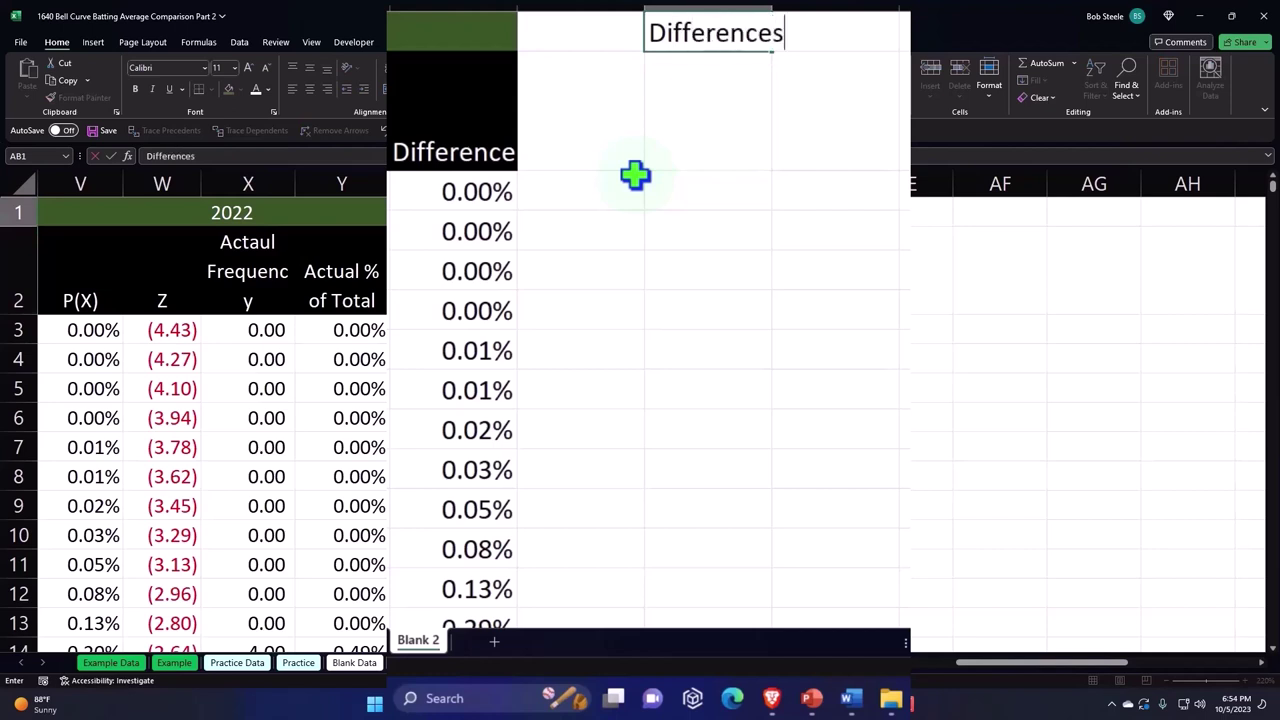
pyautogui.press('Return')
pyautogui.press('Up')
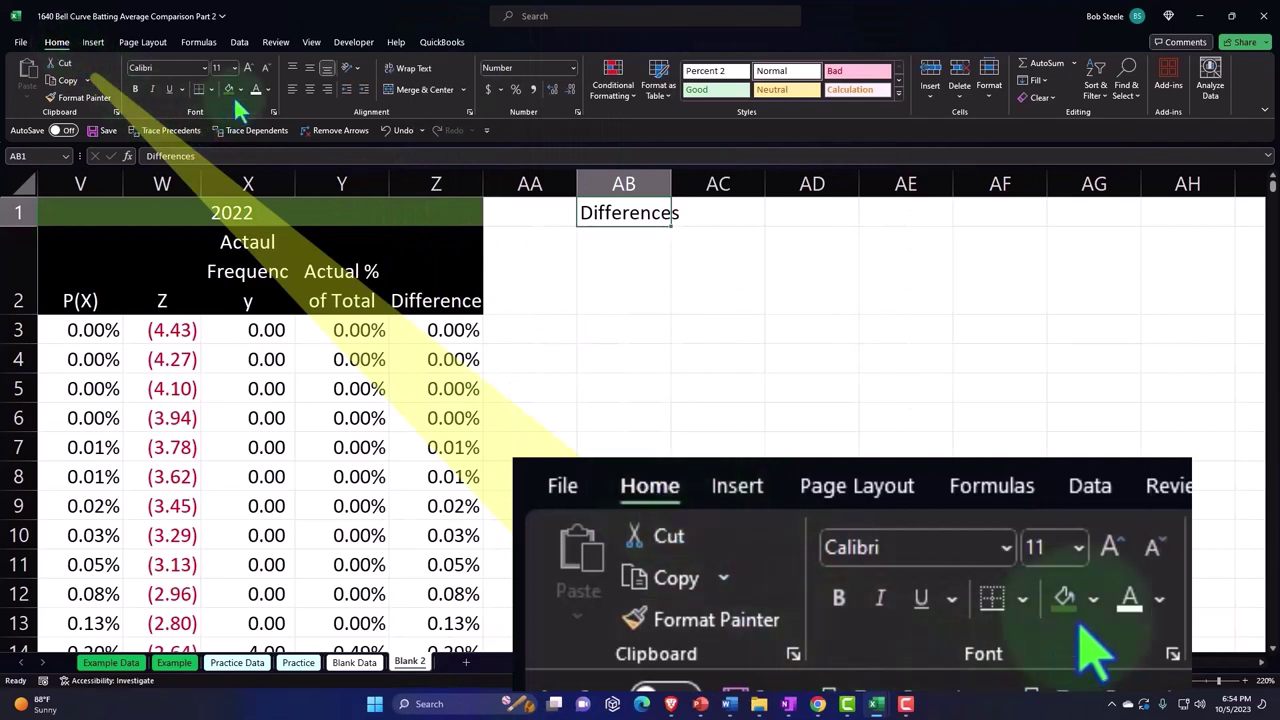
pyautogui.click(240, 89)
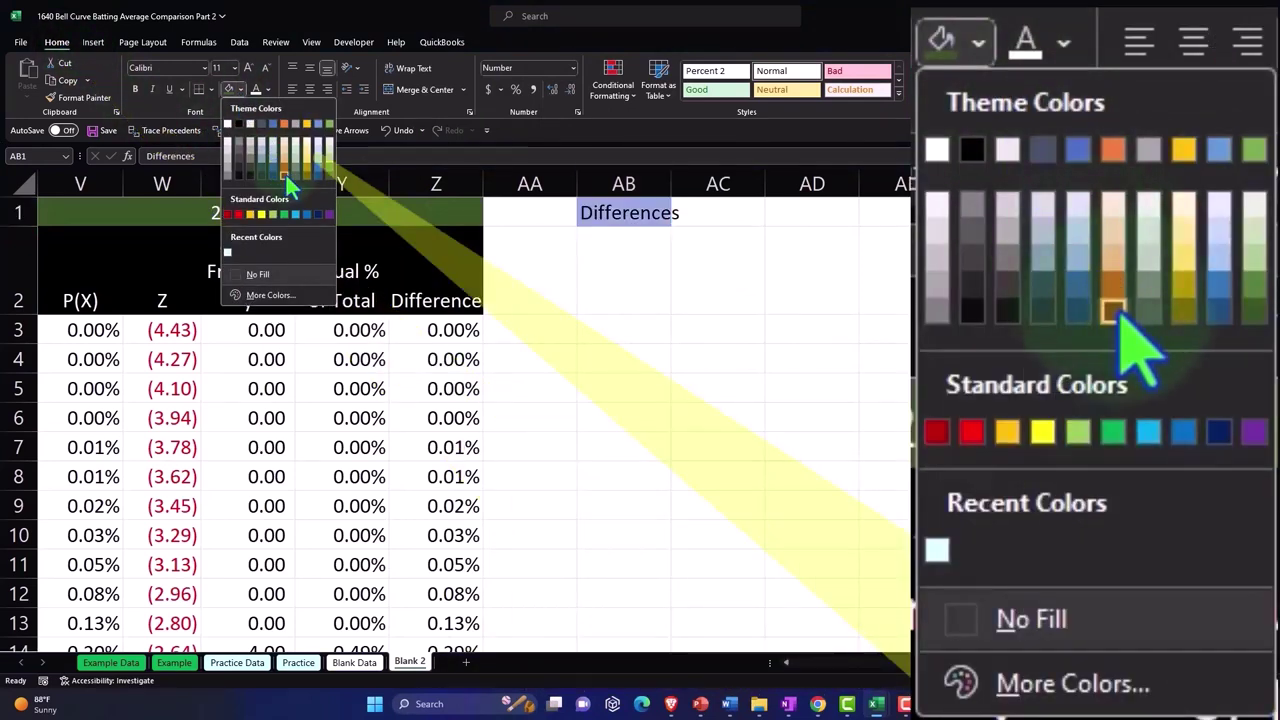
pyautogui.click(285, 176)
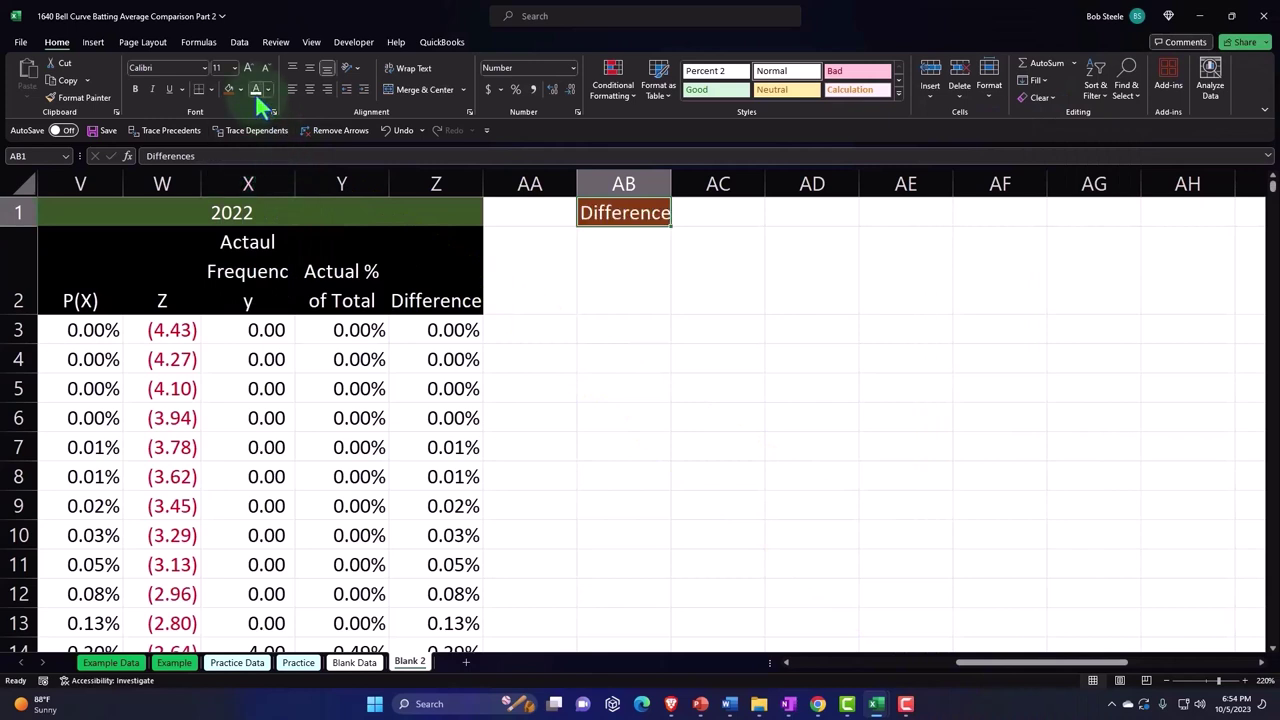
# - Enter the headings X, P(x) and Actual % of Total in AB2:AD2
pyautogui.click(634, 272)
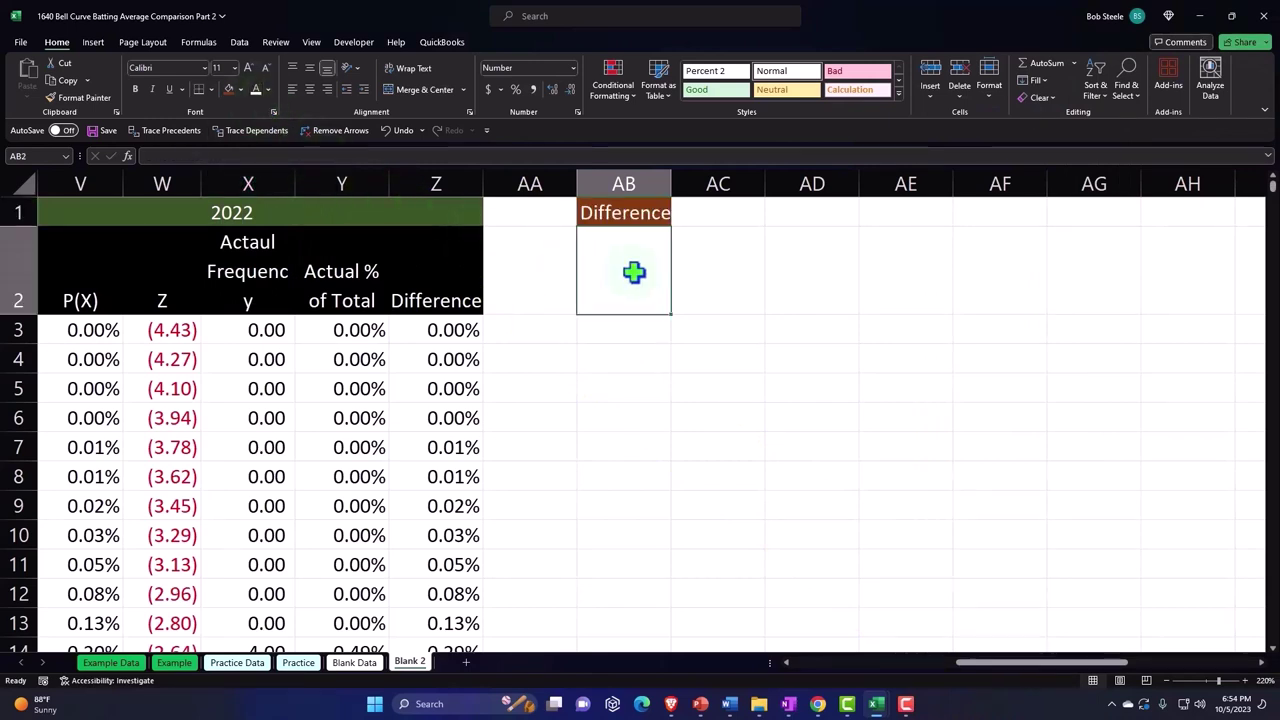
pyautogui.write('X')
pyautogui.press('Tab')
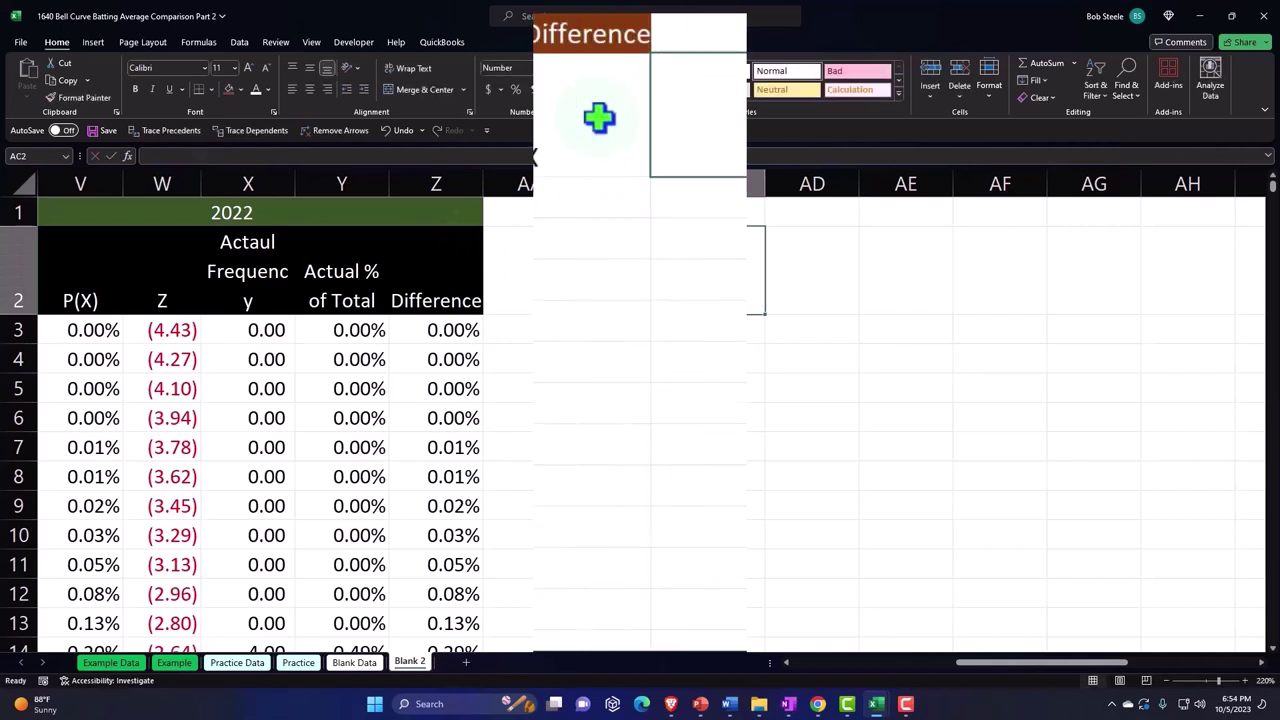
pyautogui.write('P(x')
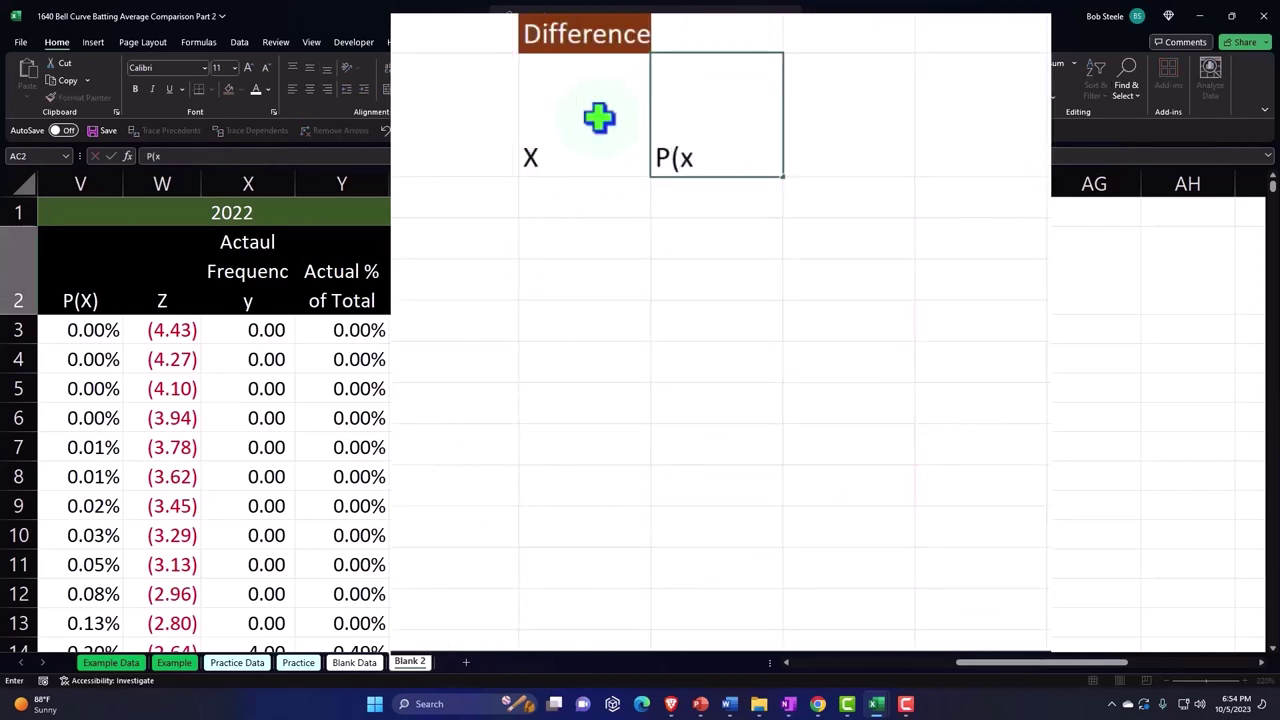
pyautogui.press('Return')
pyautogui.press('Right')
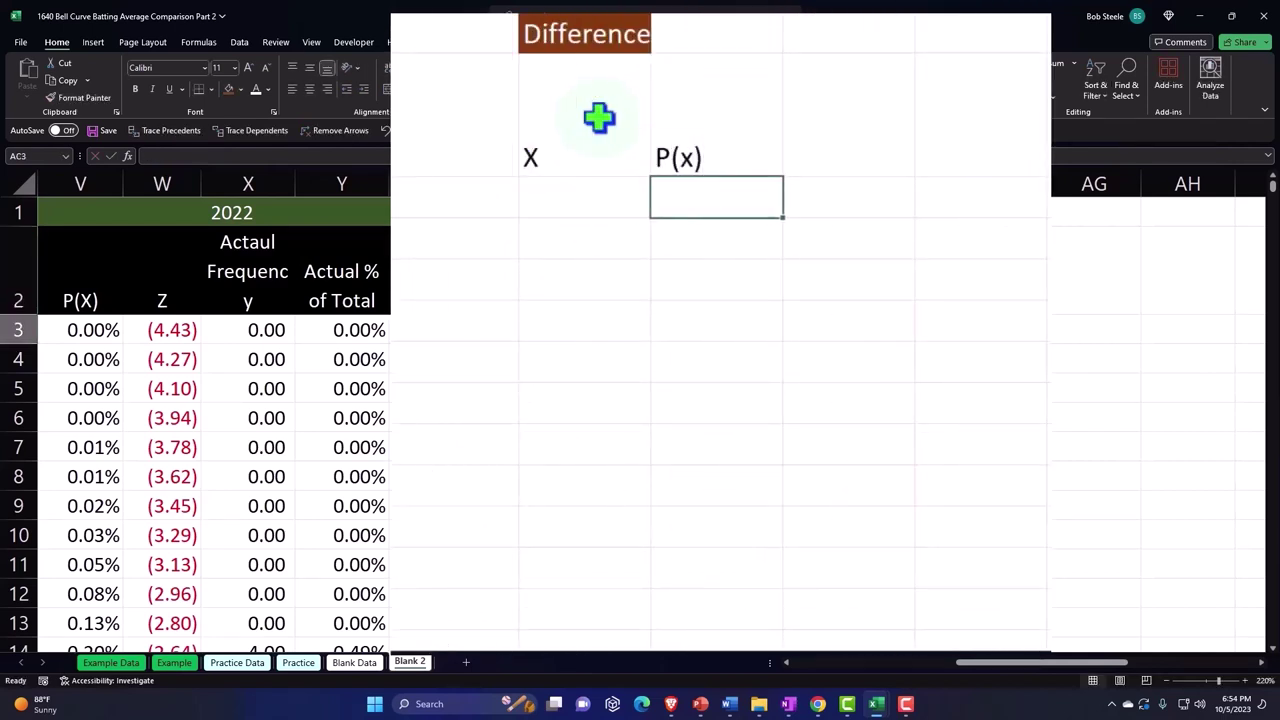
pyautogui.press('Up')
pyautogui.press('Right')
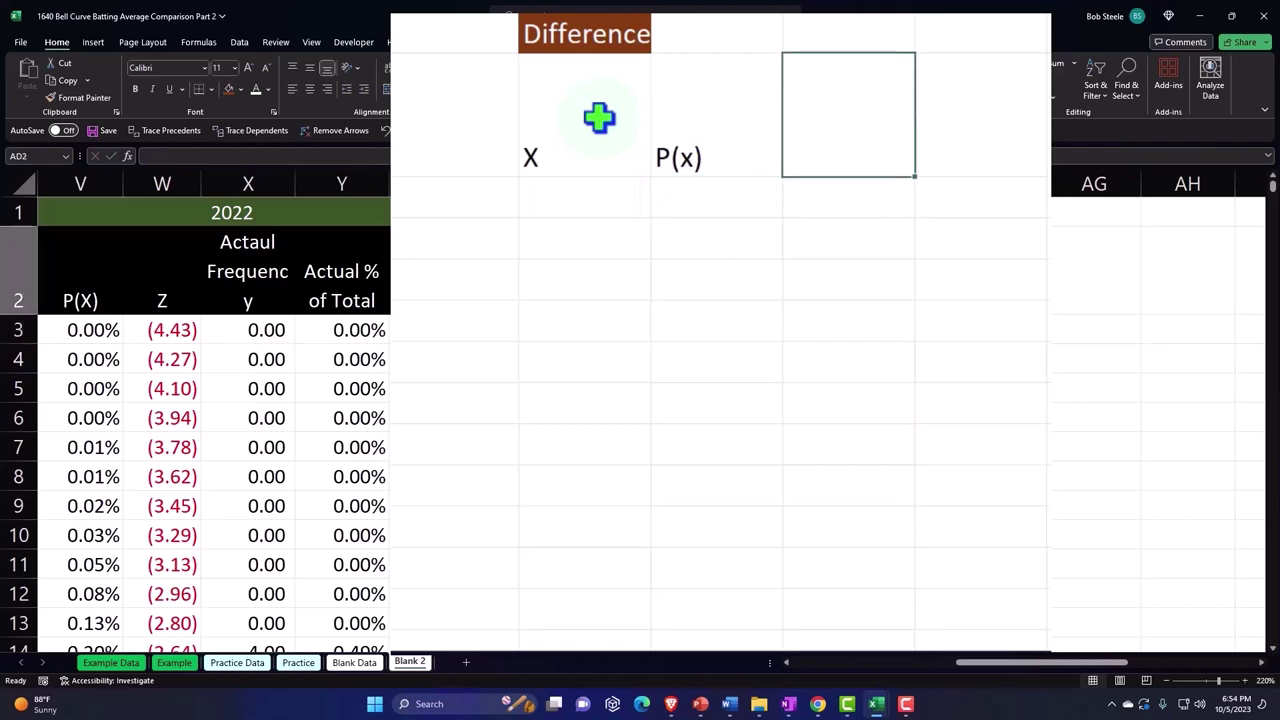
pyautogui.write('Actual % of Total')
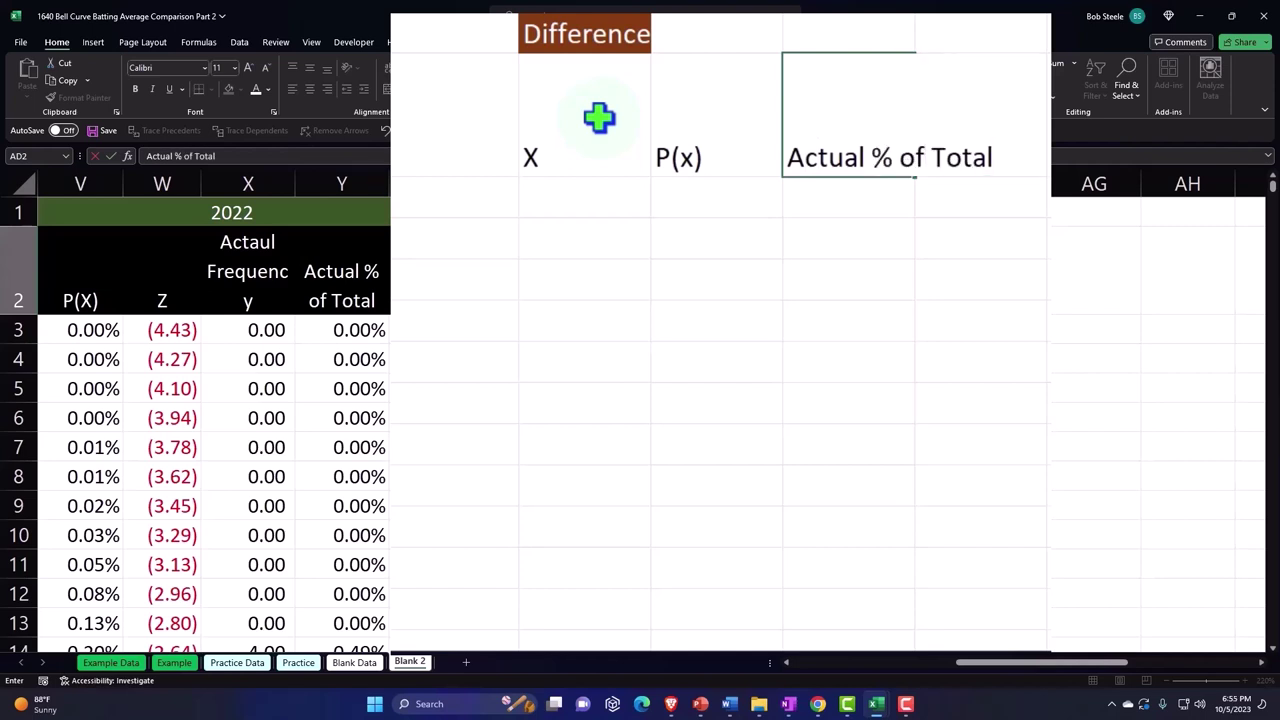
pyautogui.press('Return')
# - Format the AB2:AD2 headings with black fill, white font and wrapped text
pyautogui.moveTo(614, 128)
pyautogui.mouseDown()
pyautogui.moveTo(736, 124)
pyautogui.moveTo(772, 276)
pyautogui.mouseUp()
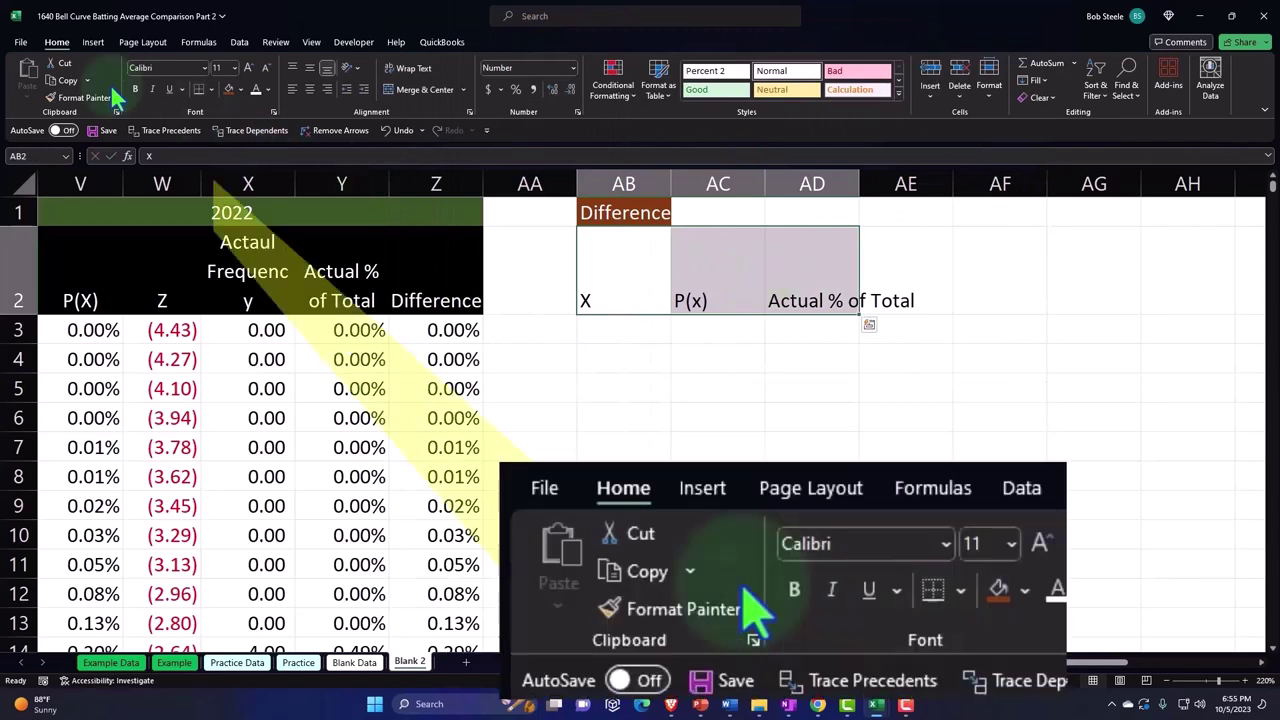
pyautogui.click(240, 89)
pyautogui.click(242, 118)
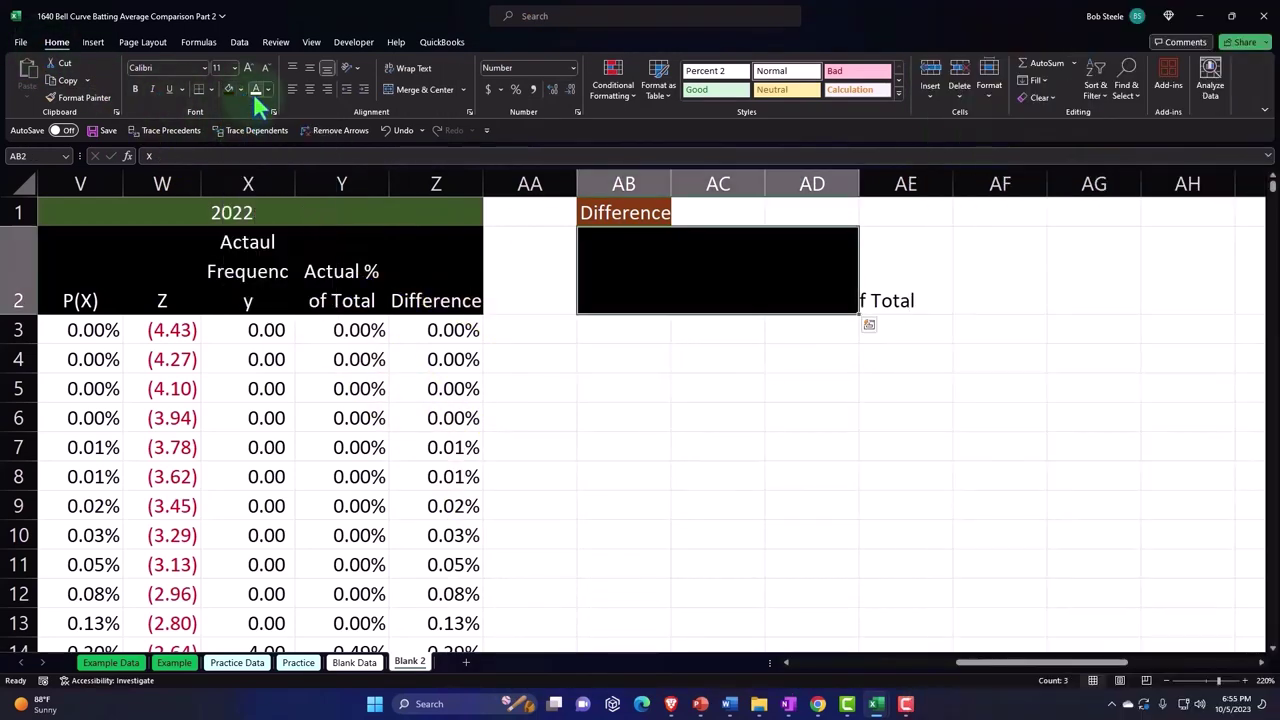
pyautogui.click(256, 89)
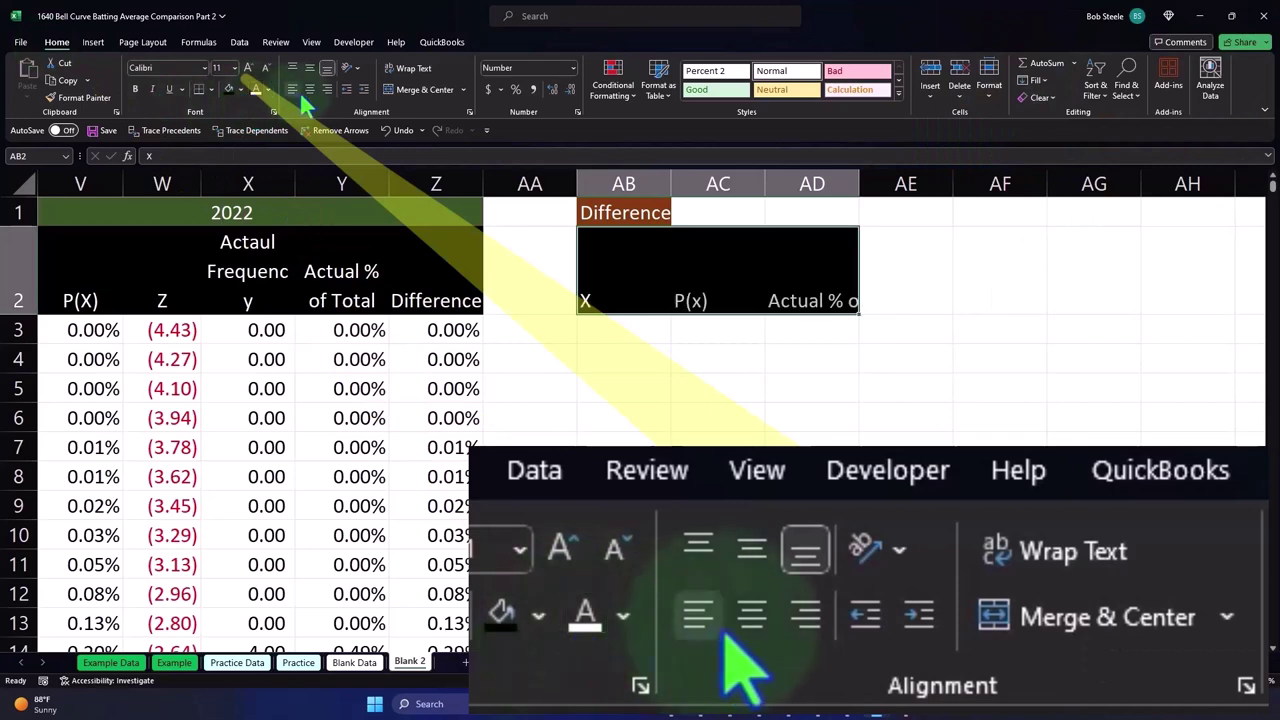
pyautogui.click(400, 70)
pyautogui.click(552, 349)
pyautogui.press('Left')
pyautogui.press('Left')
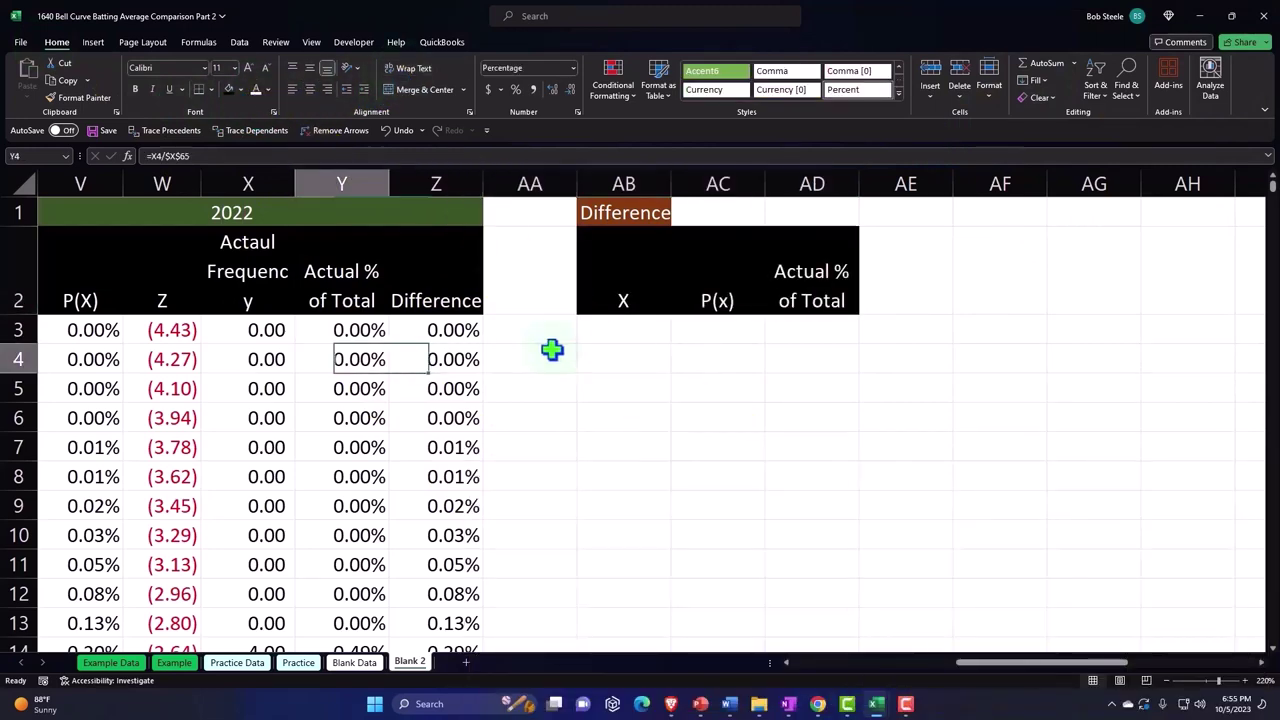
pyautogui.press('Left')
pyautogui.press('Left')
pyautogui.press('Left')
pyautogui.press('Left')
pyautogui.press('Left')
pyautogui.press('Left')
pyautogui.press('Left')
pyautogui.press('Left')
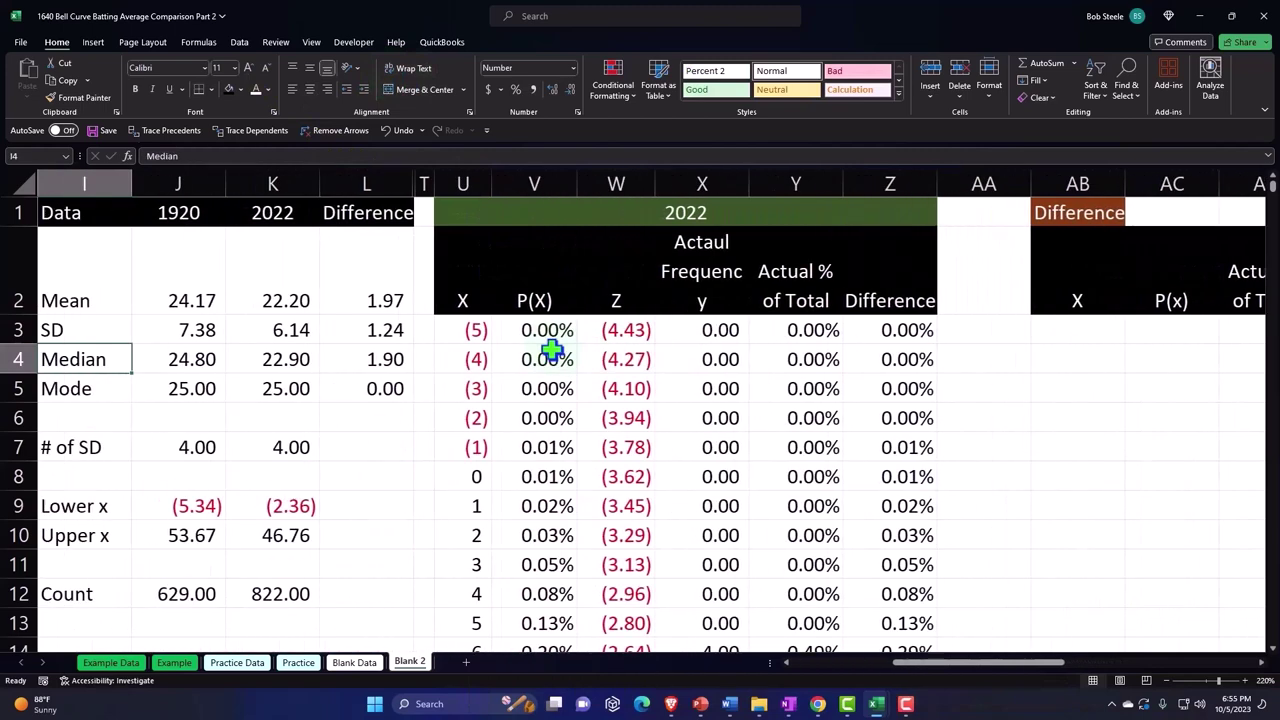
pyautogui.press('Left')
pyautogui.press('Left')
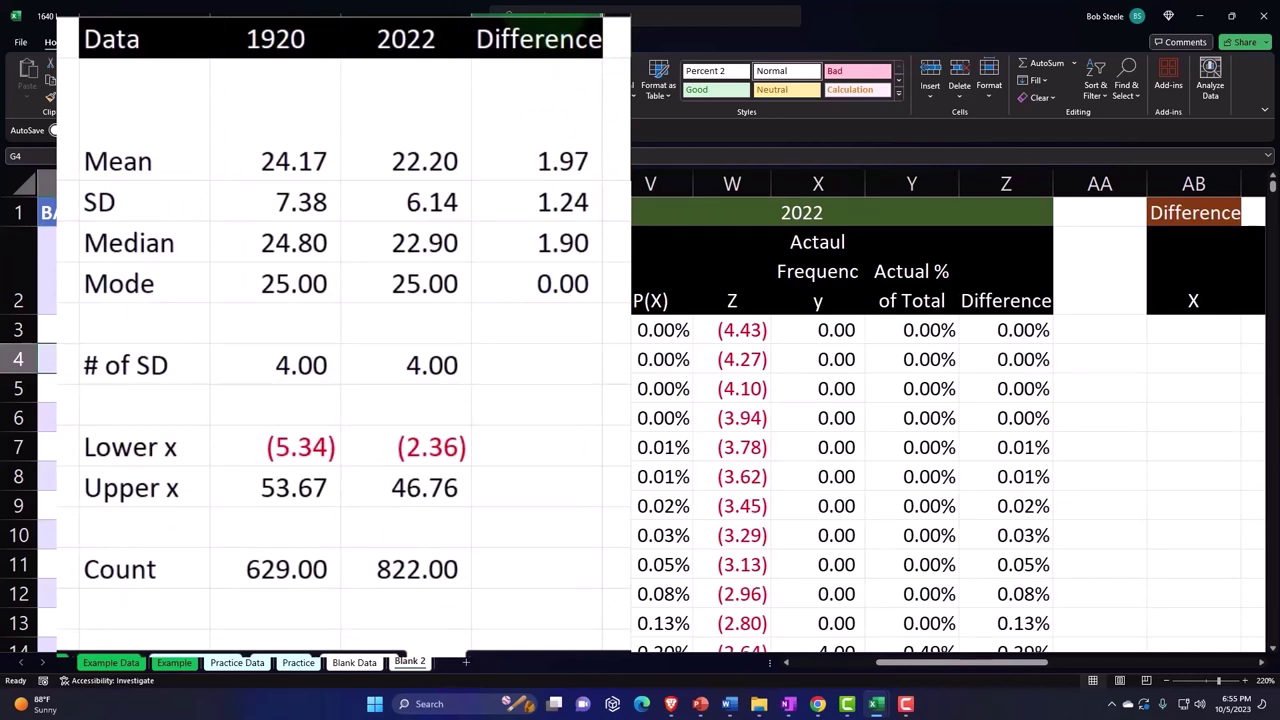
pyautogui.moveTo(538, 39); pyautogui.dragTo(538, 640)
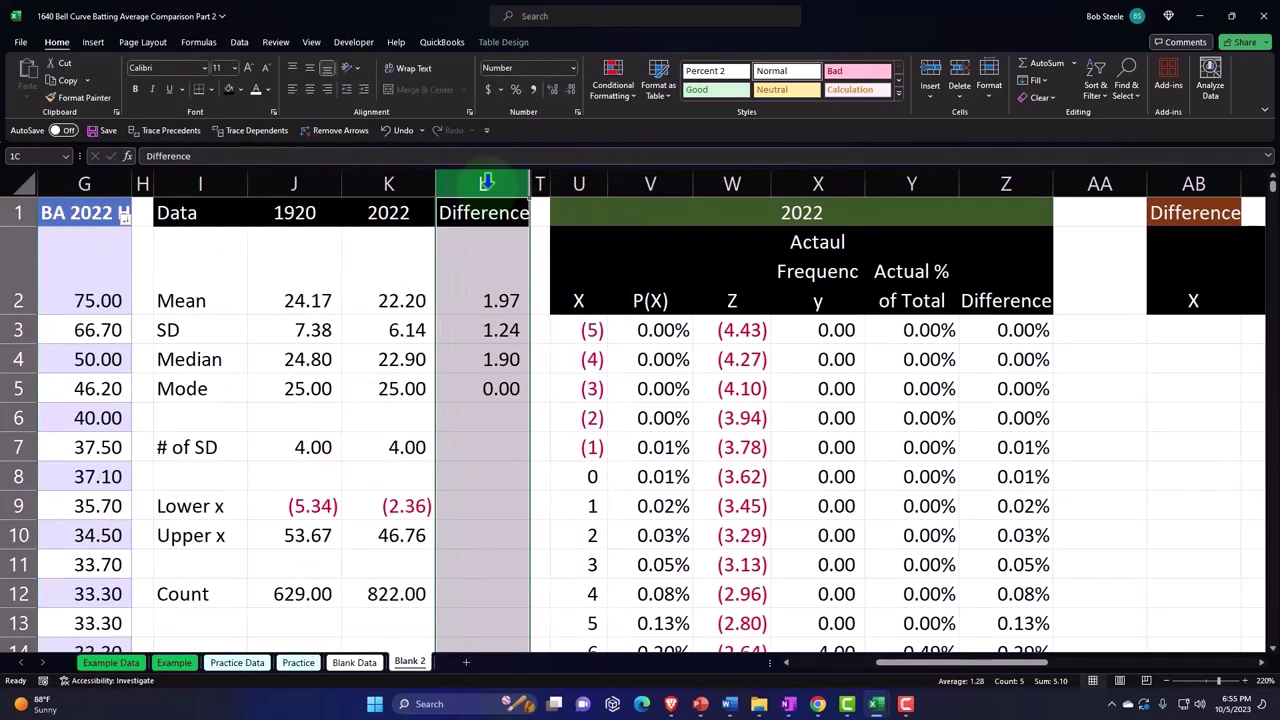
pyautogui.moveTo(482, 184); pyautogui.dragTo(578, 186)
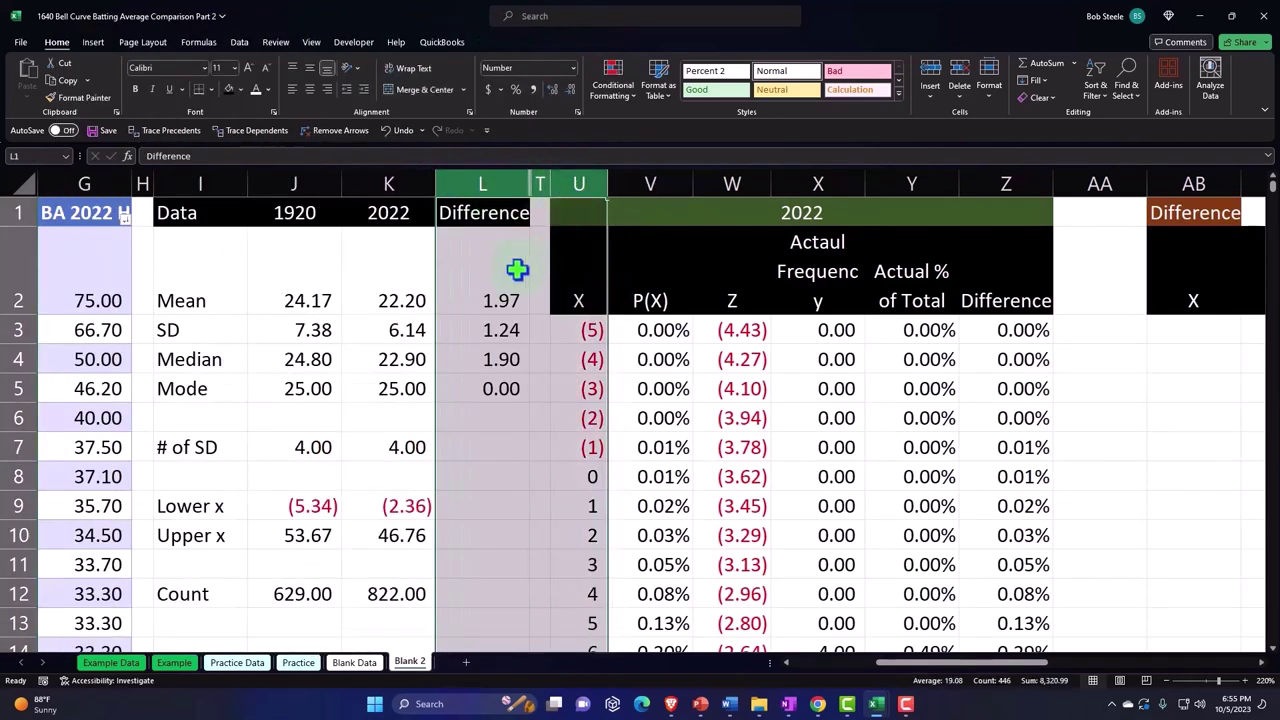
pyautogui.rightClick(498, 269)
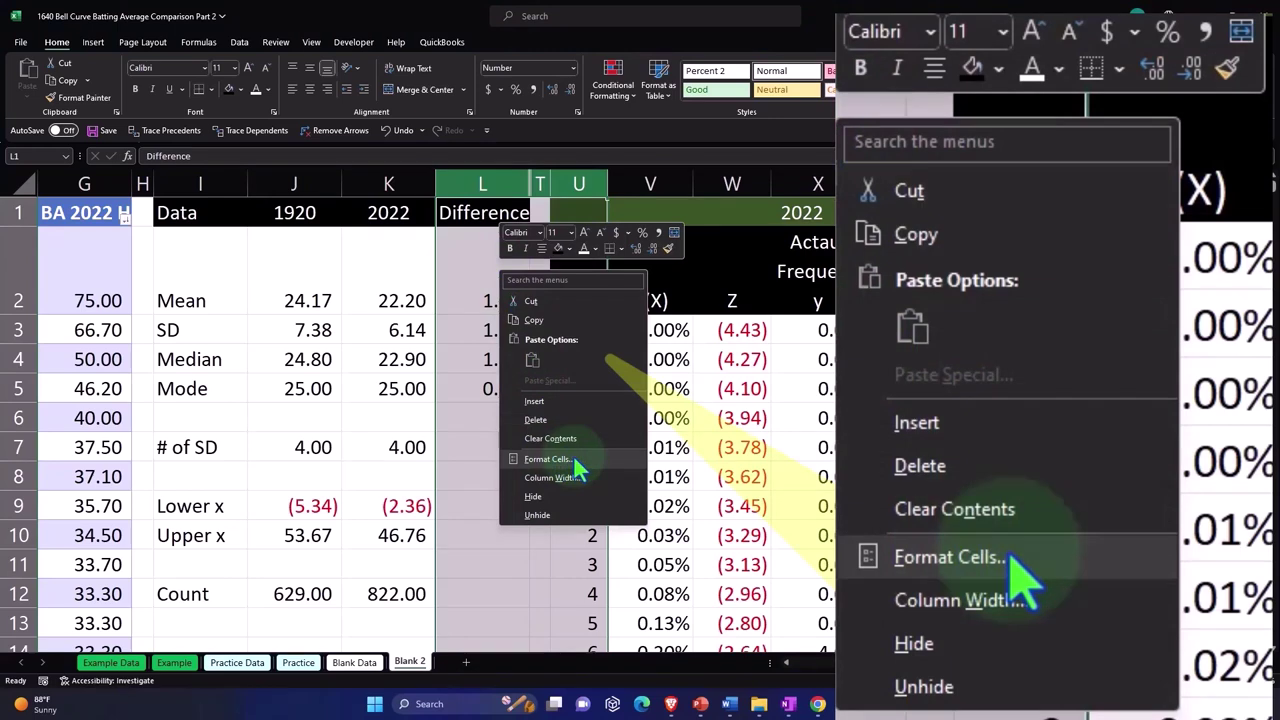
pyautogui.click(582, 516)
pyautogui.click(561, 359)
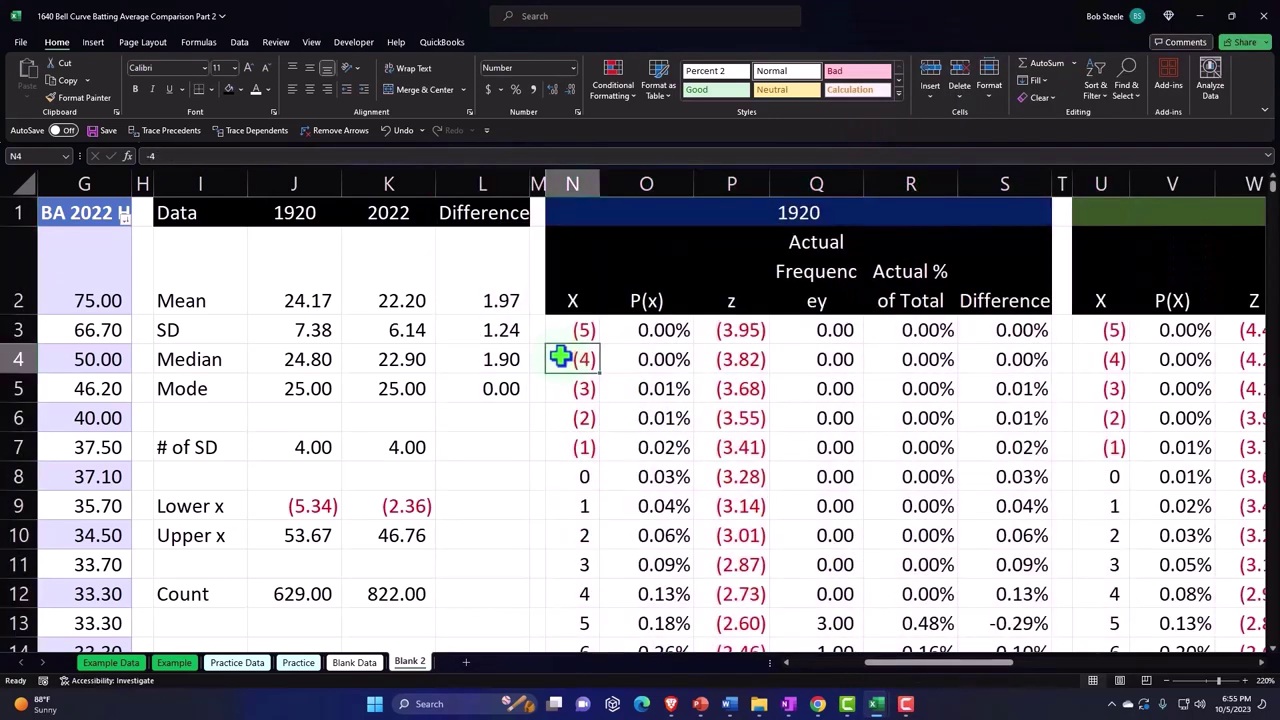
pyautogui.press('Left')
pyautogui.press('Left')
pyautogui.press('Right')
pyautogui.press('Right')
pyautogui.press('Right')
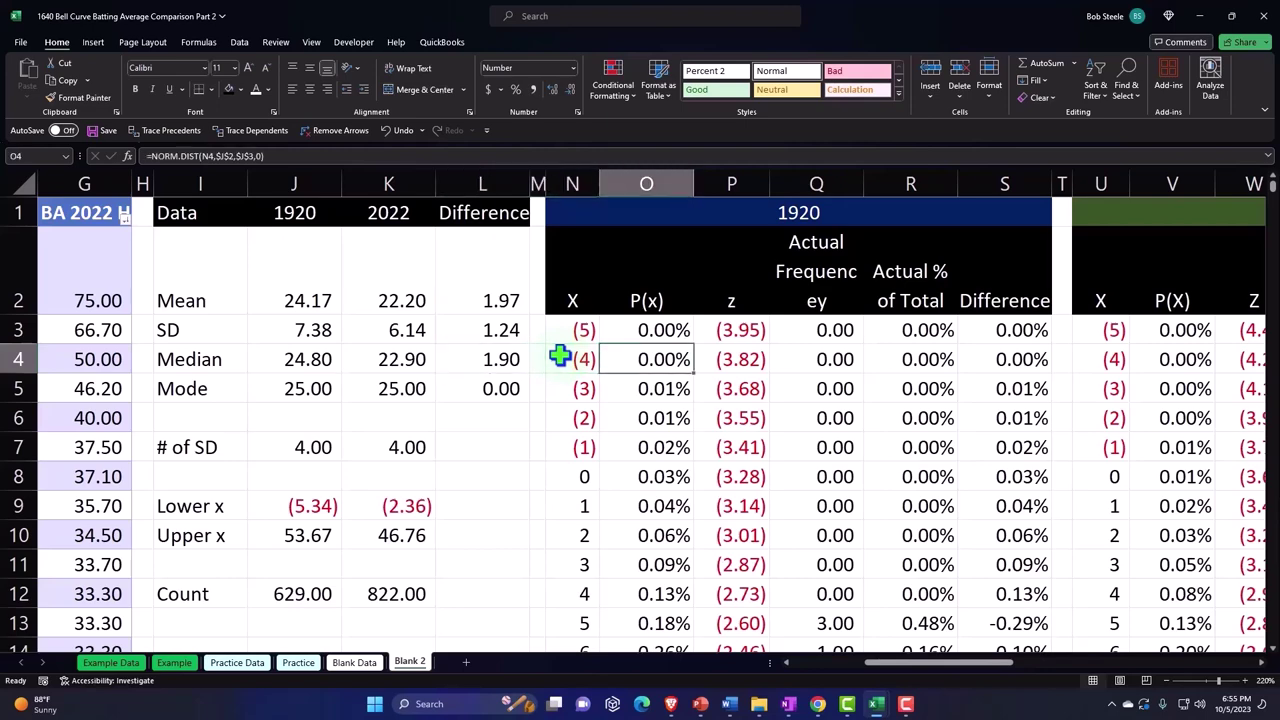
pyautogui.press('Right')
pyautogui.press('Right')
pyautogui.press('Right')
pyautogui.press('Right')
pyautogui.press('Right')
pyautogui.press('Right')
pyautogui.press('Right')
pyautogui.press('Right')
pyautogui.press('Right')
pyautogui.press('Right')
pyautogui.press('Right')
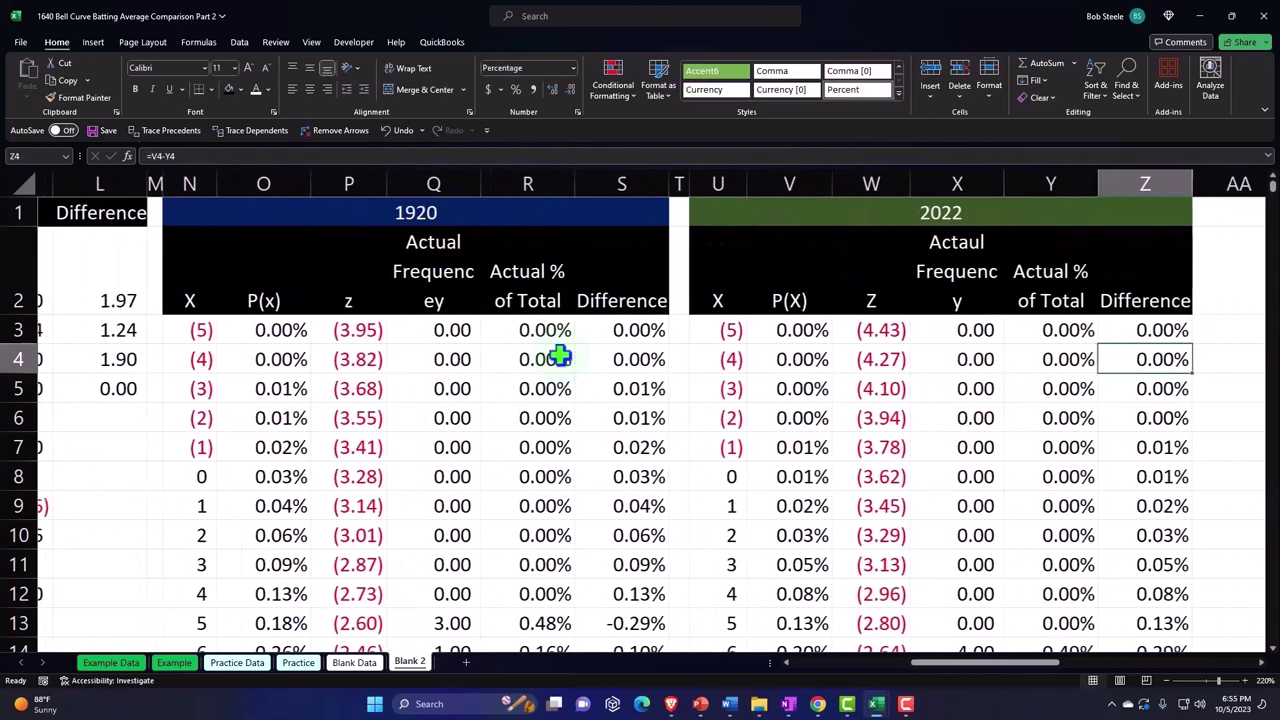
pyautogui.press('Right')
pyautogui.press('Right')
pyautogui.press('Right')
pyautogui.press('Right')
pyautogui.press('Right')
pyautogui.press('Right')
pyautogui.press('Right')
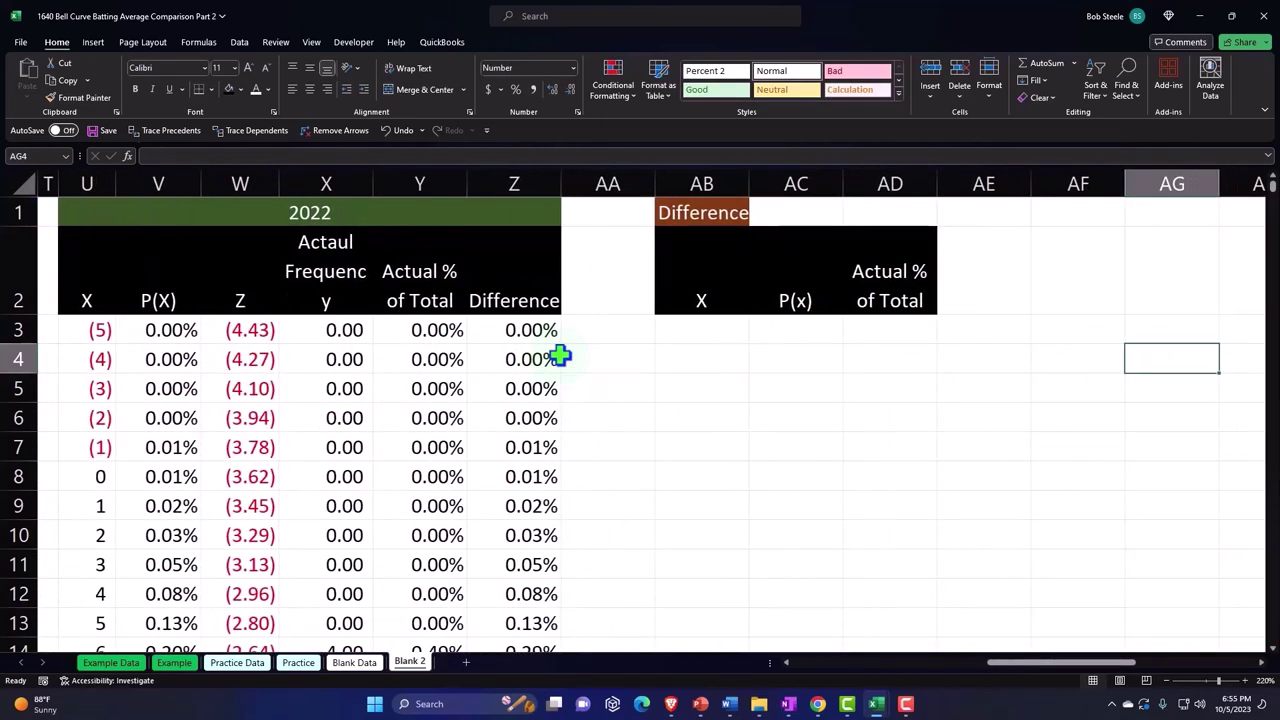
# - Enter =U3 in AB3 to link the first X value to the 2022 table
pyautogui.click(723, 332)
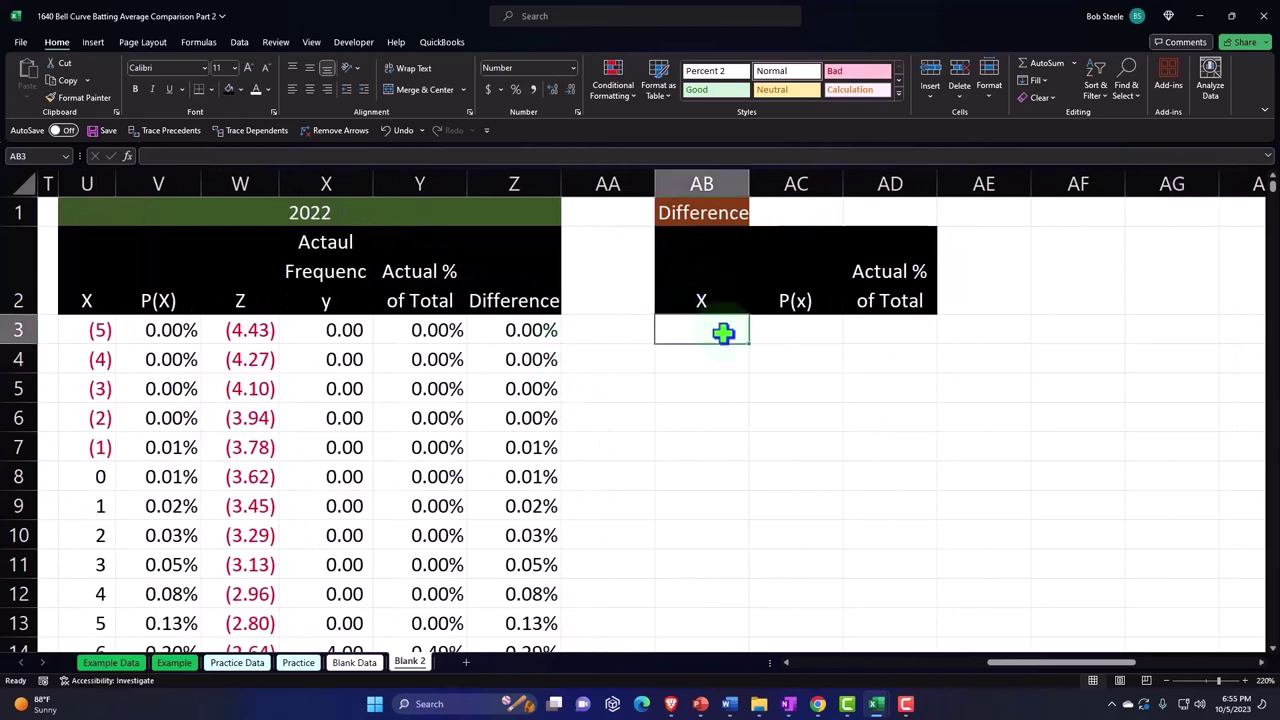
pyautogui.write('=')
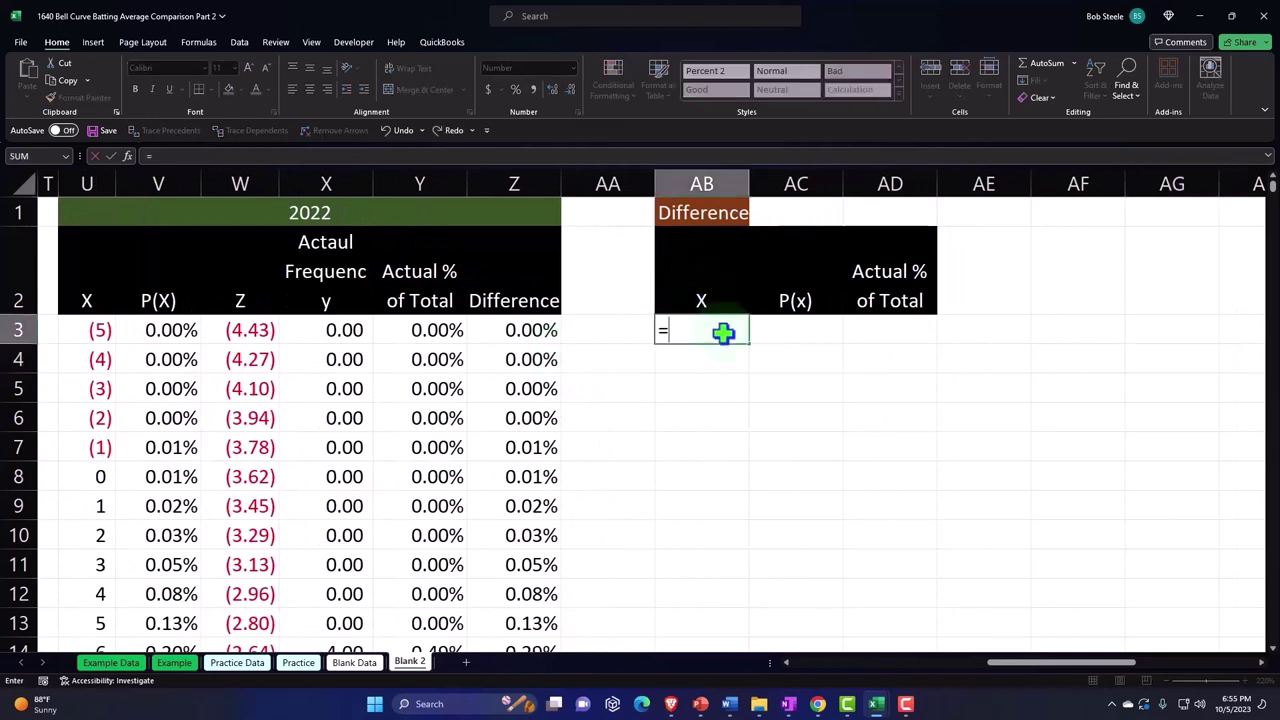
pyautogui.press('Left')
pyautogui.press('Left')
pyautogui.press('Left')
pyautogui.press('Left')
pyautogui.press('Left')
pyautogui.press('Left')
pyautogui.press('Left')
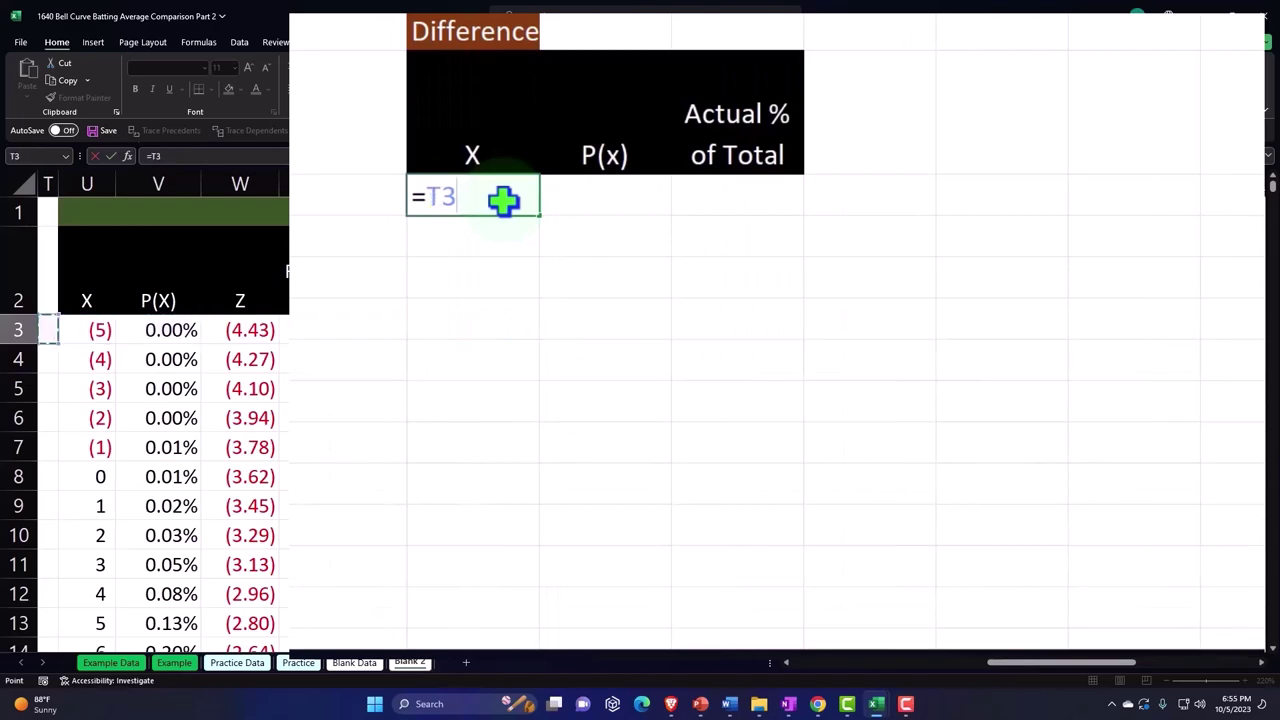
pyautogui.press('Left')
pyautogui.press('Left')
pyautogui.press('Left')
pyautogui.press('Left')
pyautogui.press('Left')
pyautogui.press('Left')
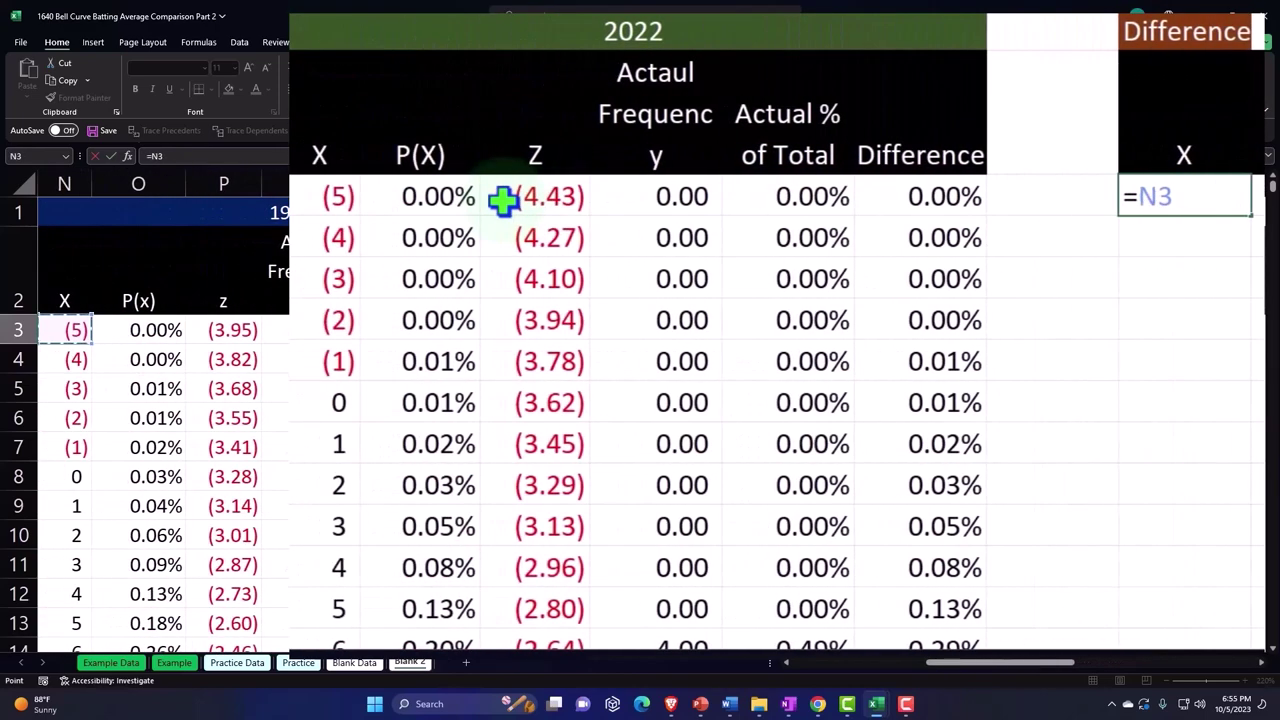
pyautogui.press('Left')
pyautogui.press('Left')
pyautogui.press('Left')
pyautogui.press('Left')
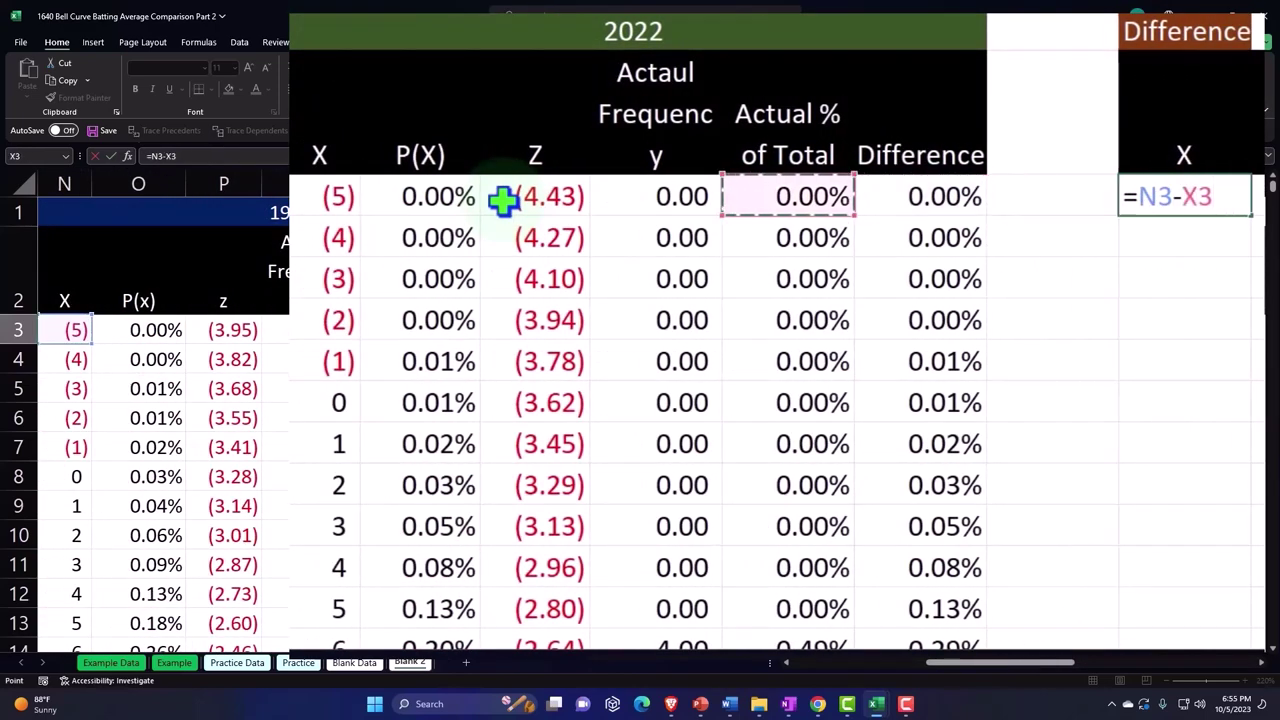
pyautogui.press('Left')
pyautogui.press('Left')
pyautogui.press('Left')
pyautogui.press('Return')
pyautogui.press('Right')
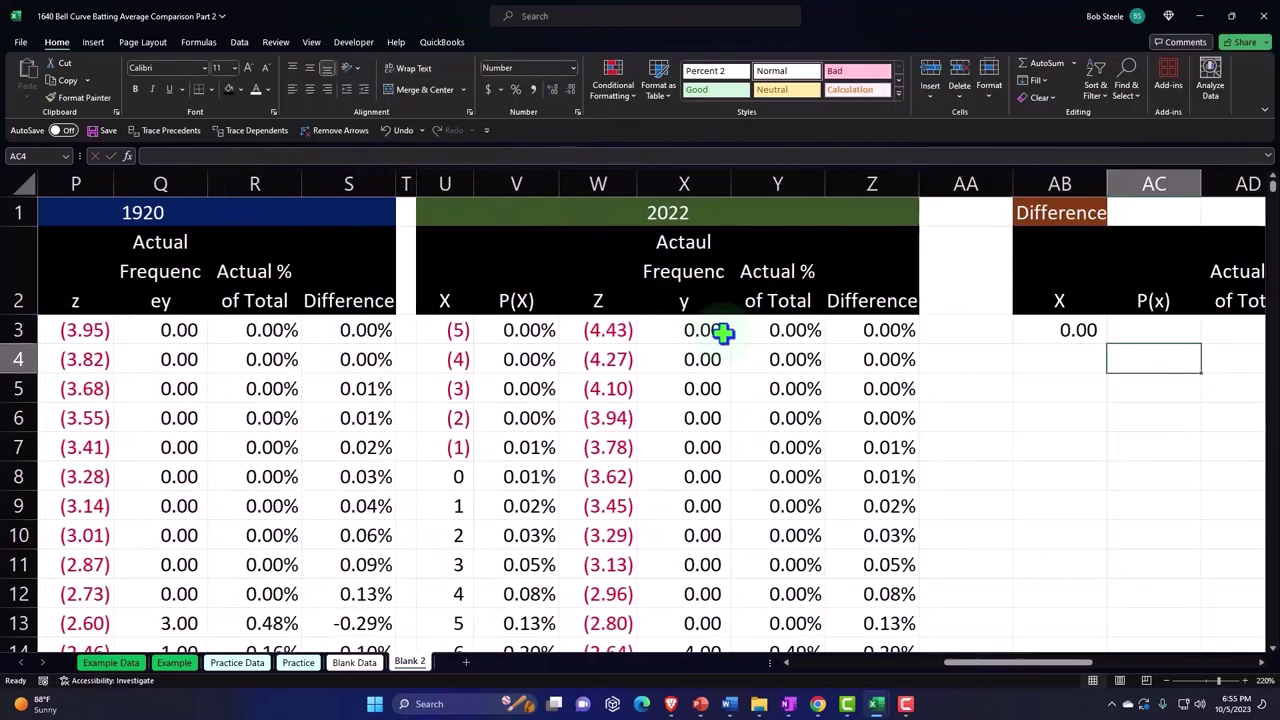
pyautogui.press('Right')
pyautogui.press('Right')
pyautogui.press('Left')
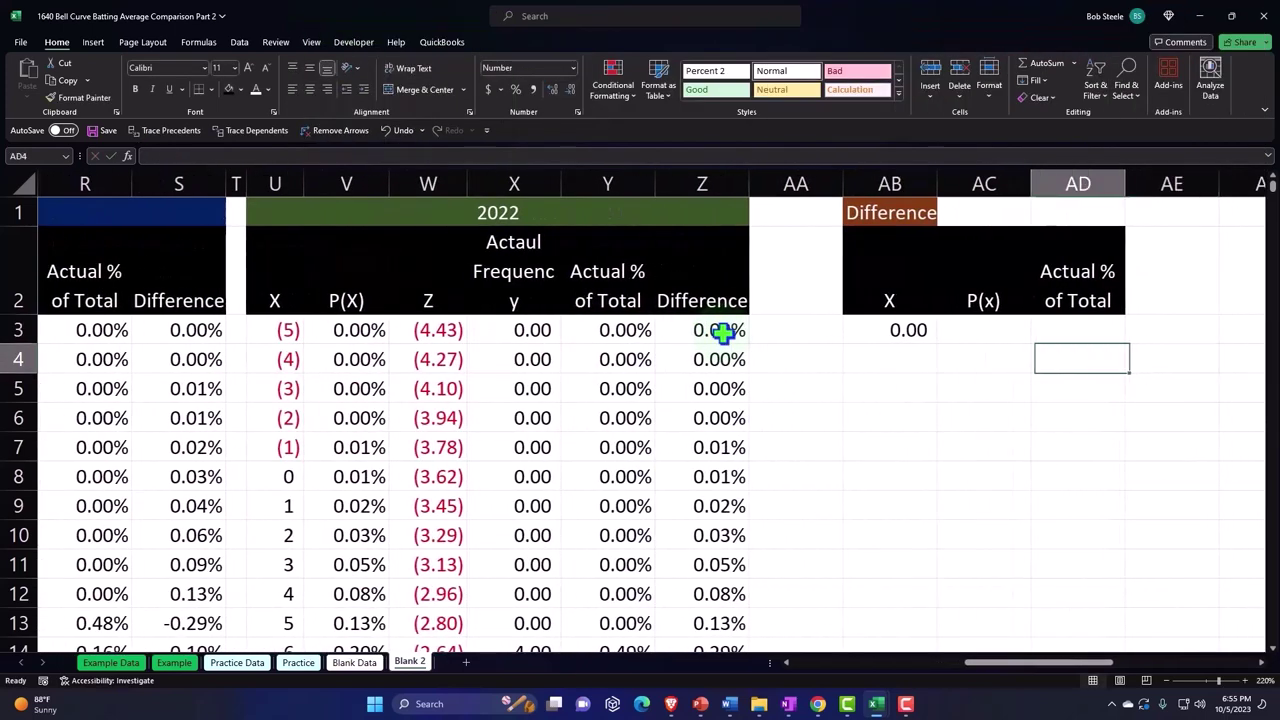
pyautogui.press('Left')
pyautogui.press('Left')
pyautogui.press('Up')
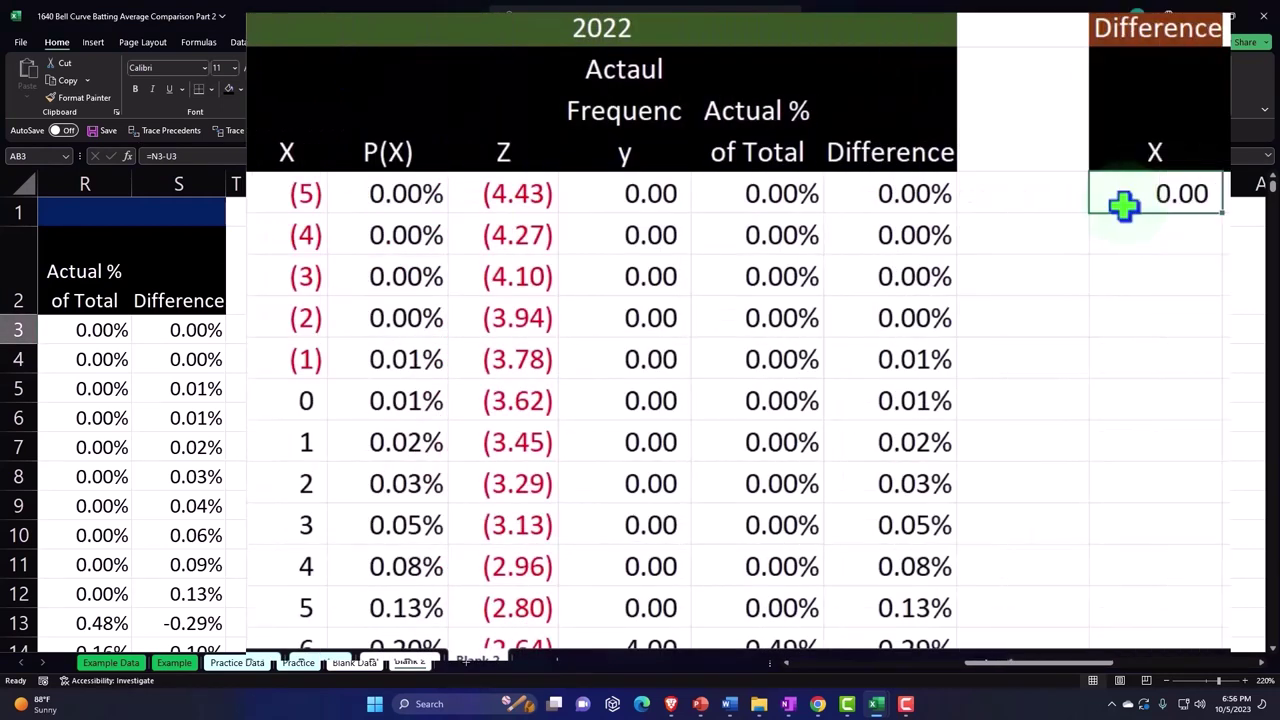
pyautogui.write('=')
pyautogui.press('Left')
pyautogui.press('Left')
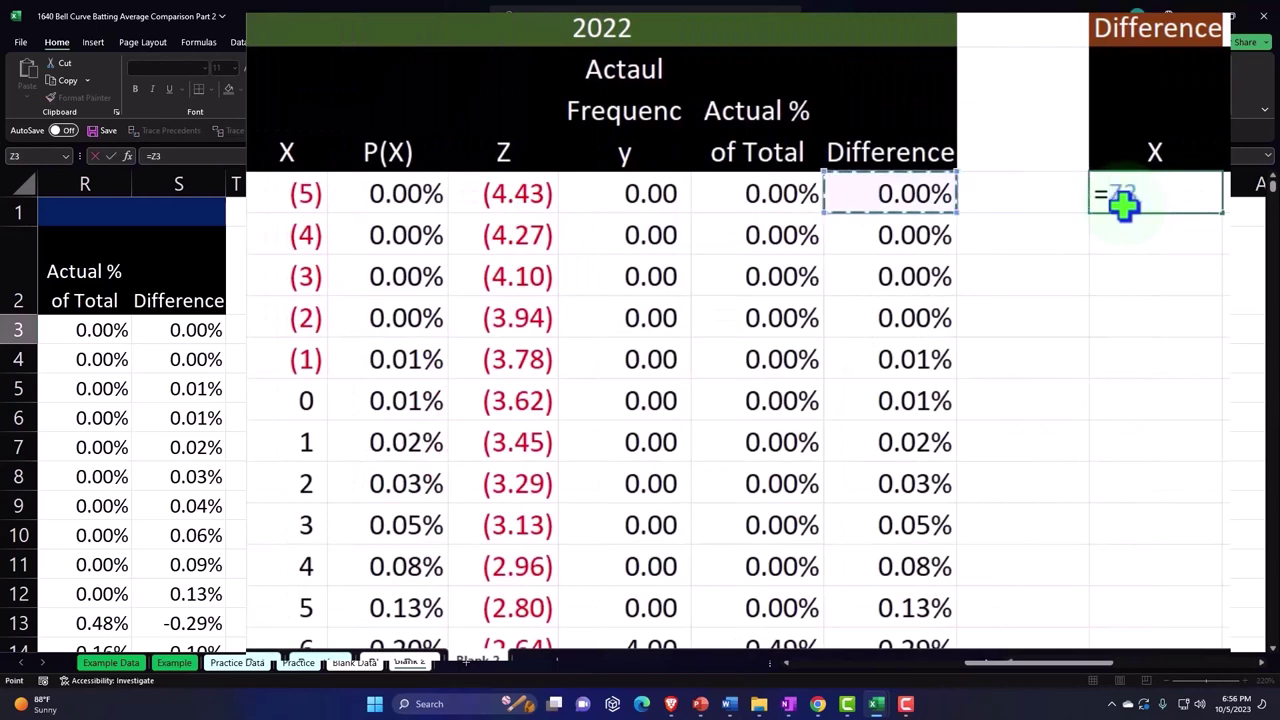
pyautogui.press('Left')
pyautogui.press('Left')
pyautogui.press('Left')
pyautogui.press('Left')
pyautogui.press('Left')
pyautogui.press('Return')
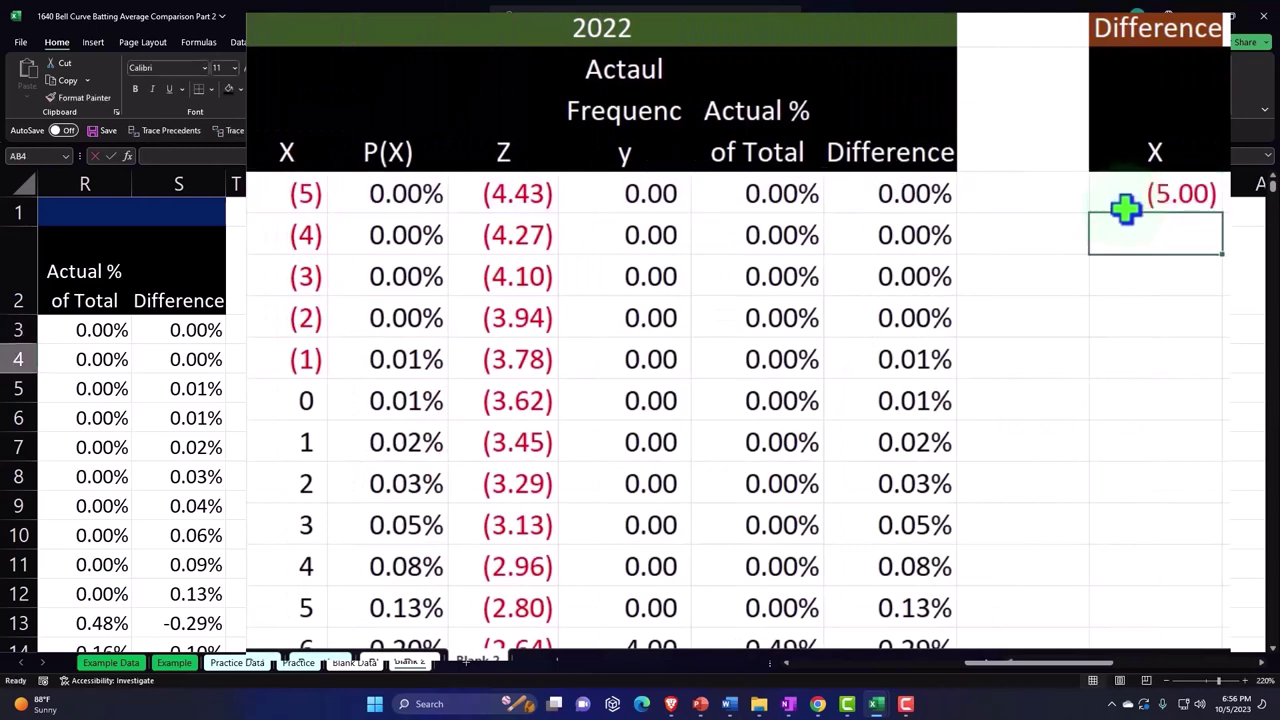
# - Copy the AB3 reference down to row 64 and show the X values as whole numbers
pyautogui.click(1125, 207)
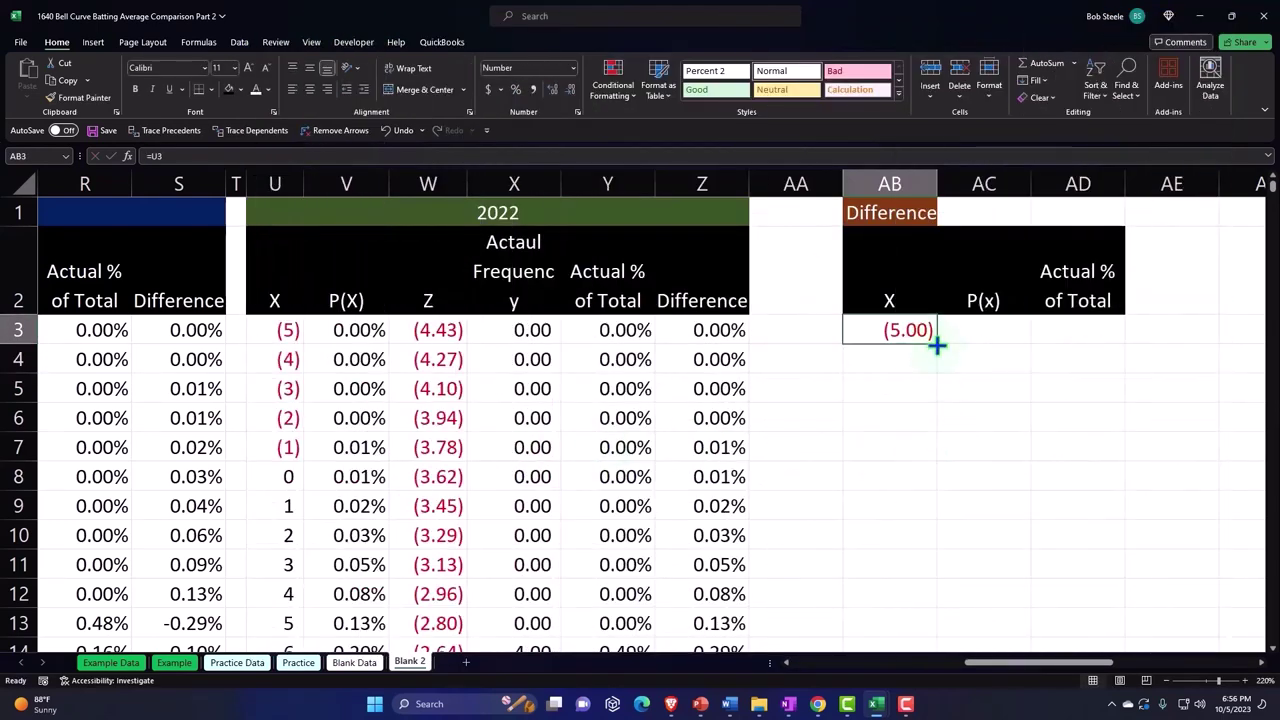
pyautogui.moveTo(936, 345); pyautogui.dragTo(950, 659)
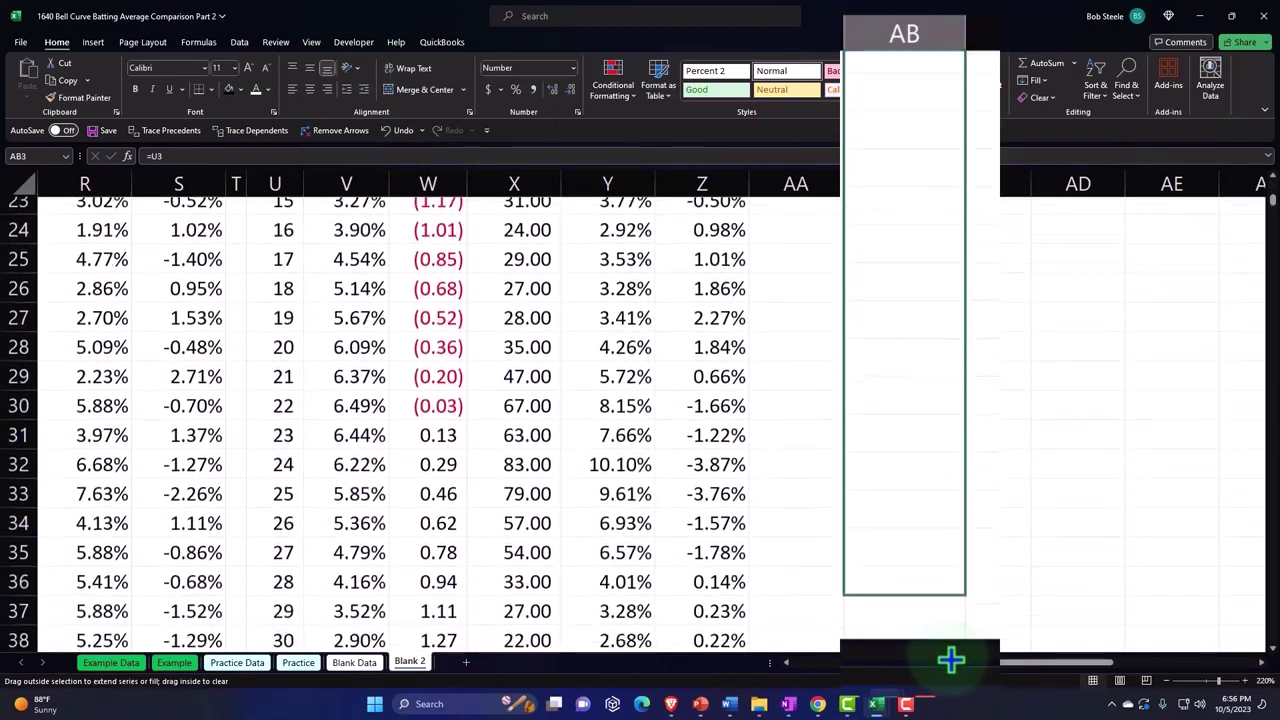
pyautogui.moveTo(950, 659); pyautogui.dragTo(914, 374)
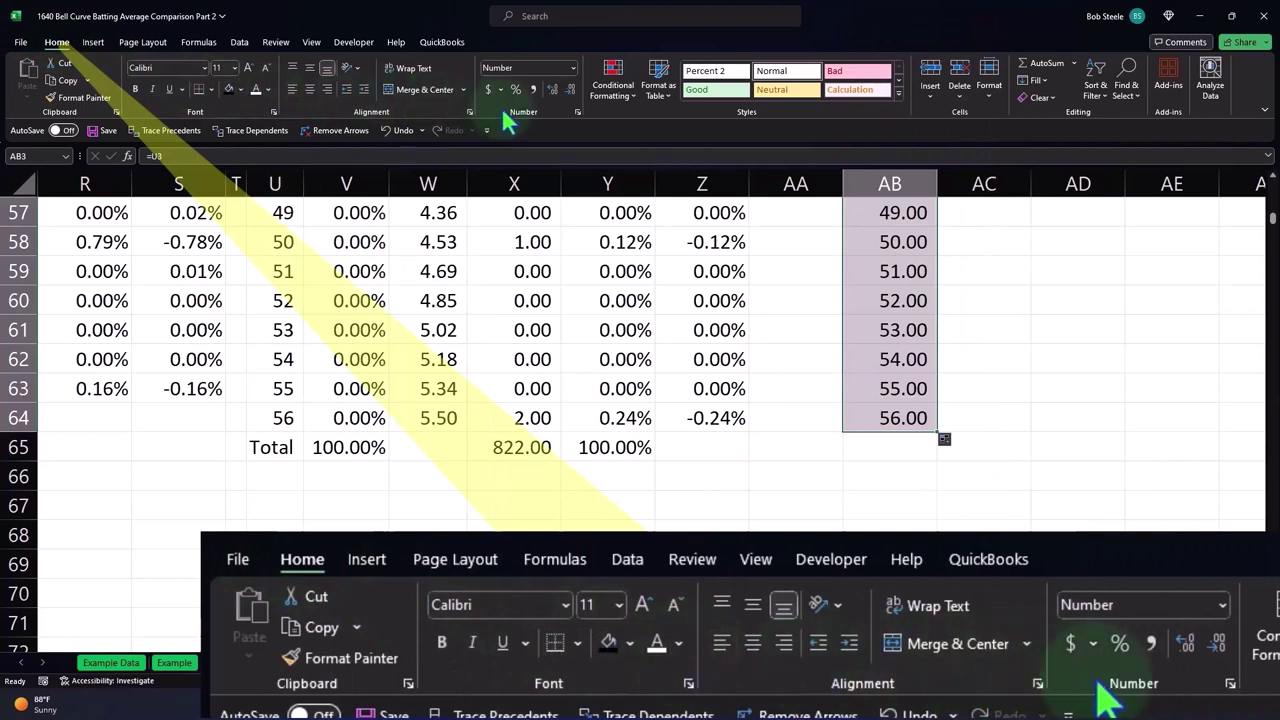
pyautogui.click(552, 90)
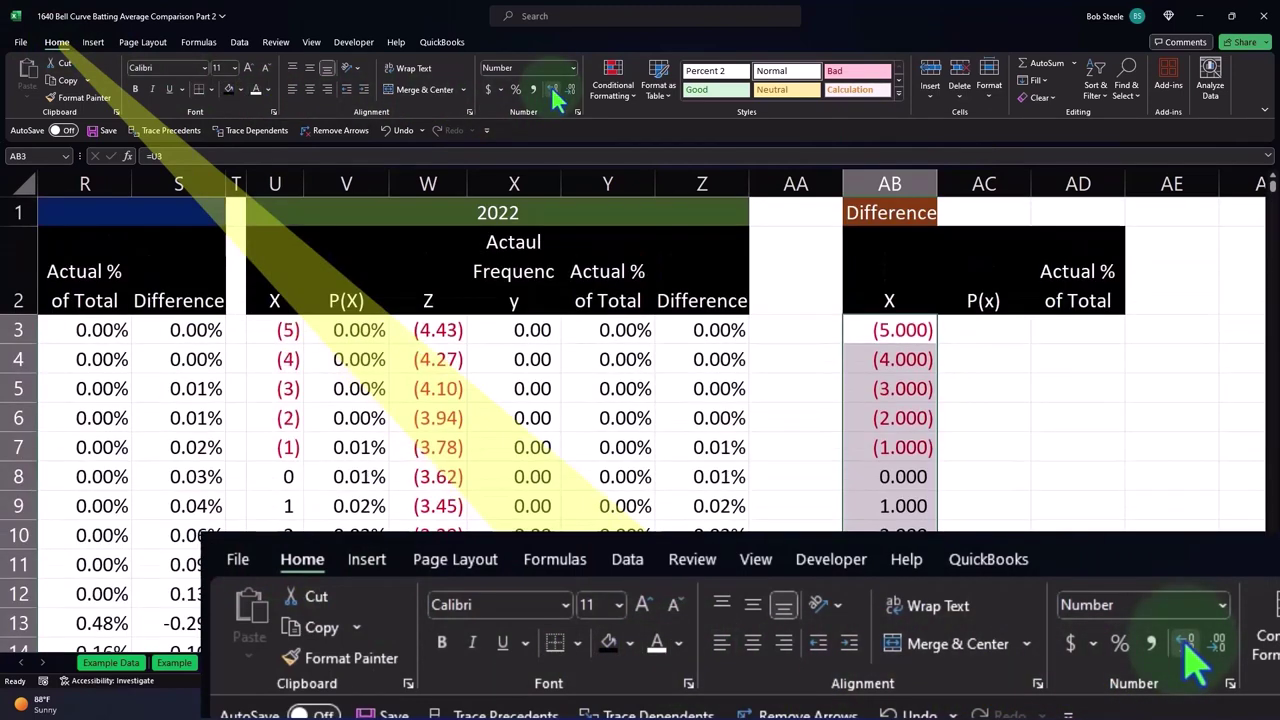
pyautogui.click(571, 90)
pyautogui.click(571, 90)
pyautogui.click(571, 90)
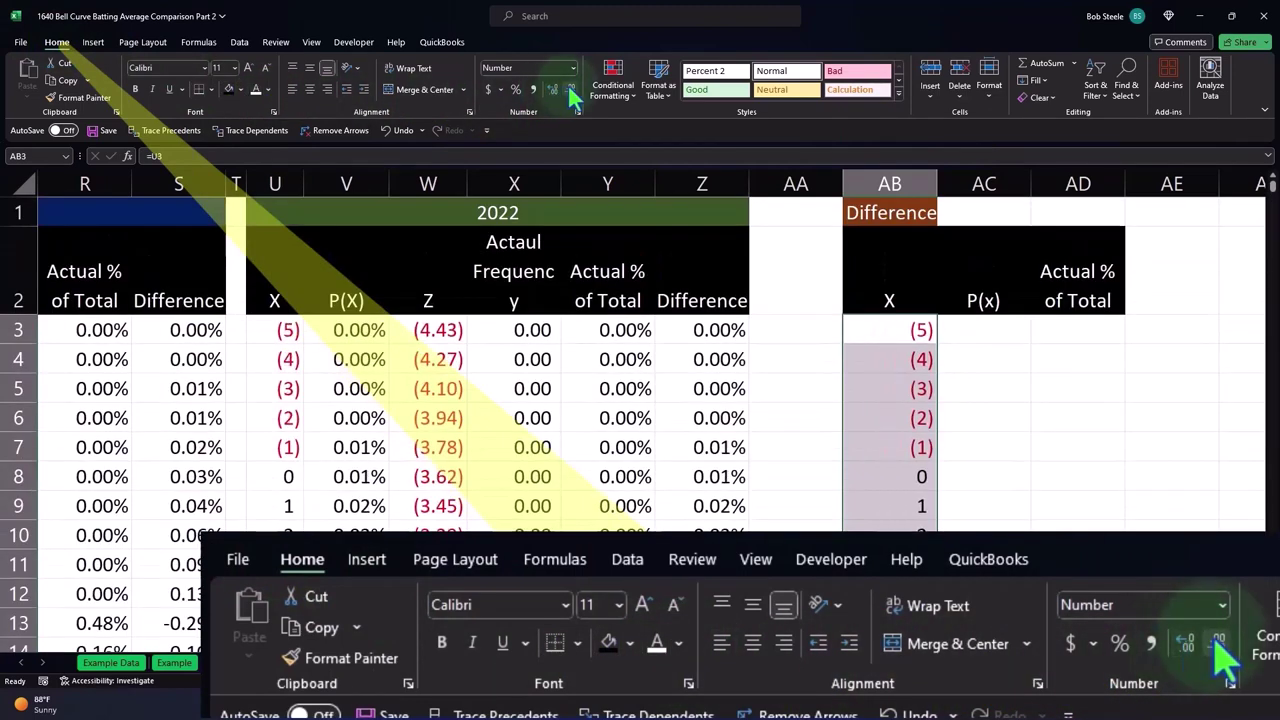
# - Narrow column AB to fit the whole-number X values
pyautogui.moveTo(900, 389); pyautogui.dragTo(900, 476)
pyautogui.click(900, 389)
pyautogui.moveTo(937, 184); pyautogui.dragTo(902, 184)
# - Enter =O3-V3 in AC3 for the 1920 minus 2022 P(x) difference
pyautogui.click(961, 331)
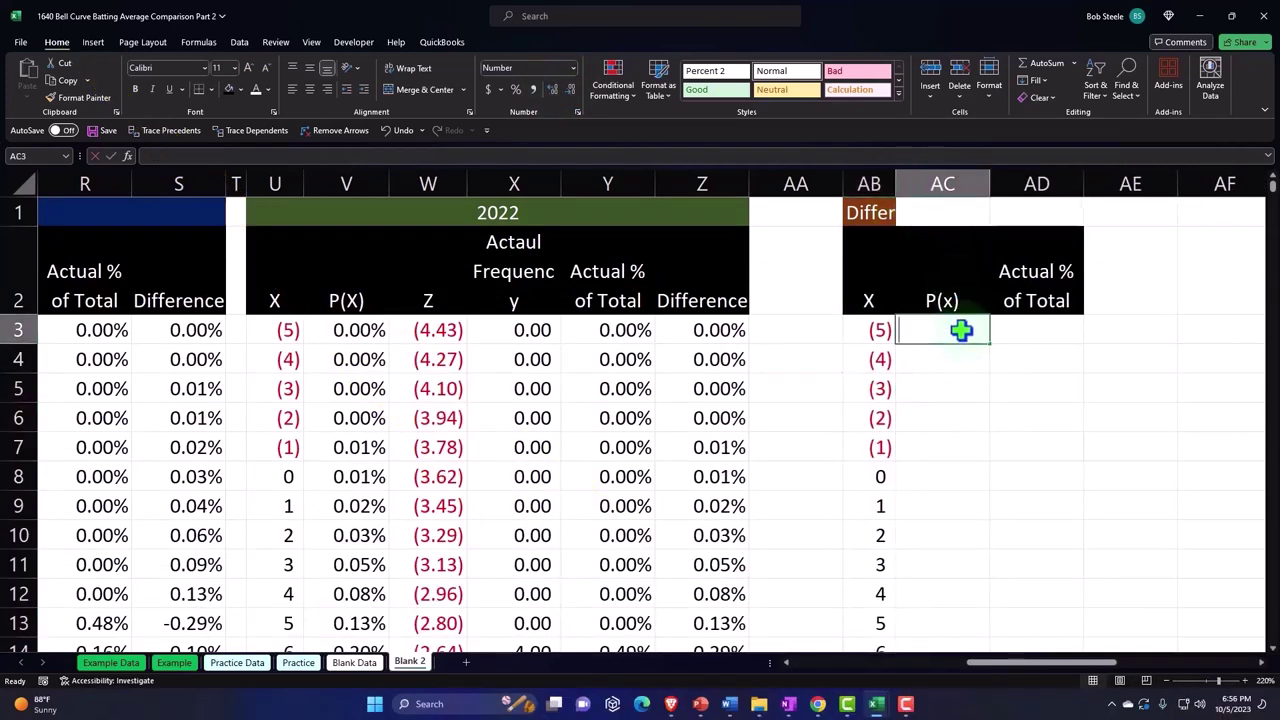
pyautogui.write('=')
pyautogui.press('Left')
pyautogui.press('Left')
pyautogui.press('Left')
pyautogui.press('Left')
pyautogui.press('Left')
pyautogui.press('Left')
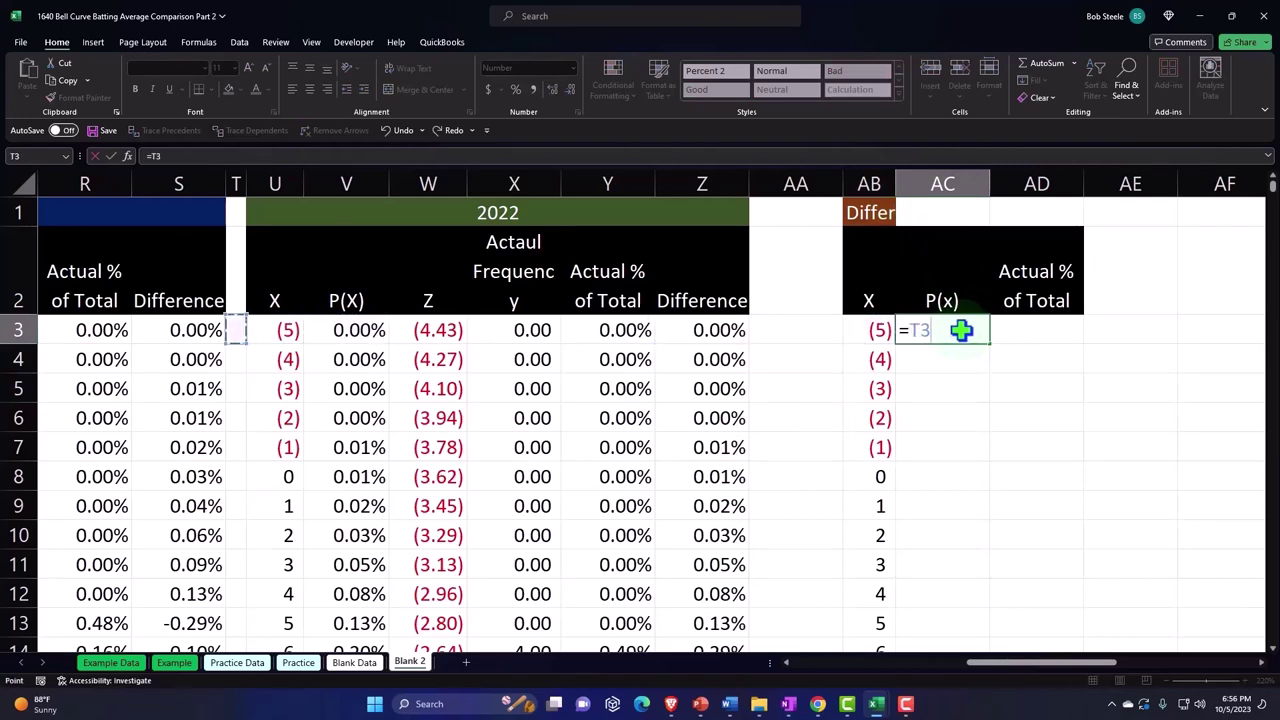
pyautogui.press('Left')
pyautogui.press('Left')
pyautogui.press('Left')
pyautogui.press('Left')
pyautogui.press('Left')
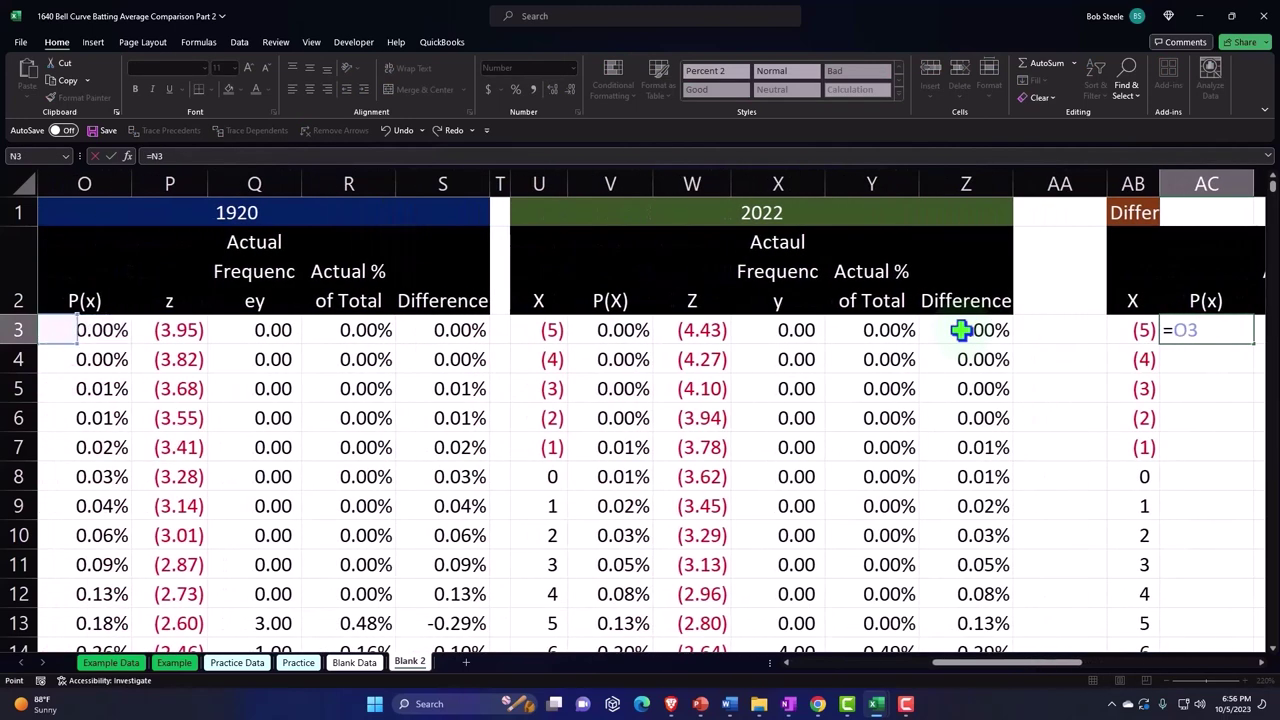
pyautogui.press('Left')
pyautogui.press('Left')
pyautogui.press('Right')
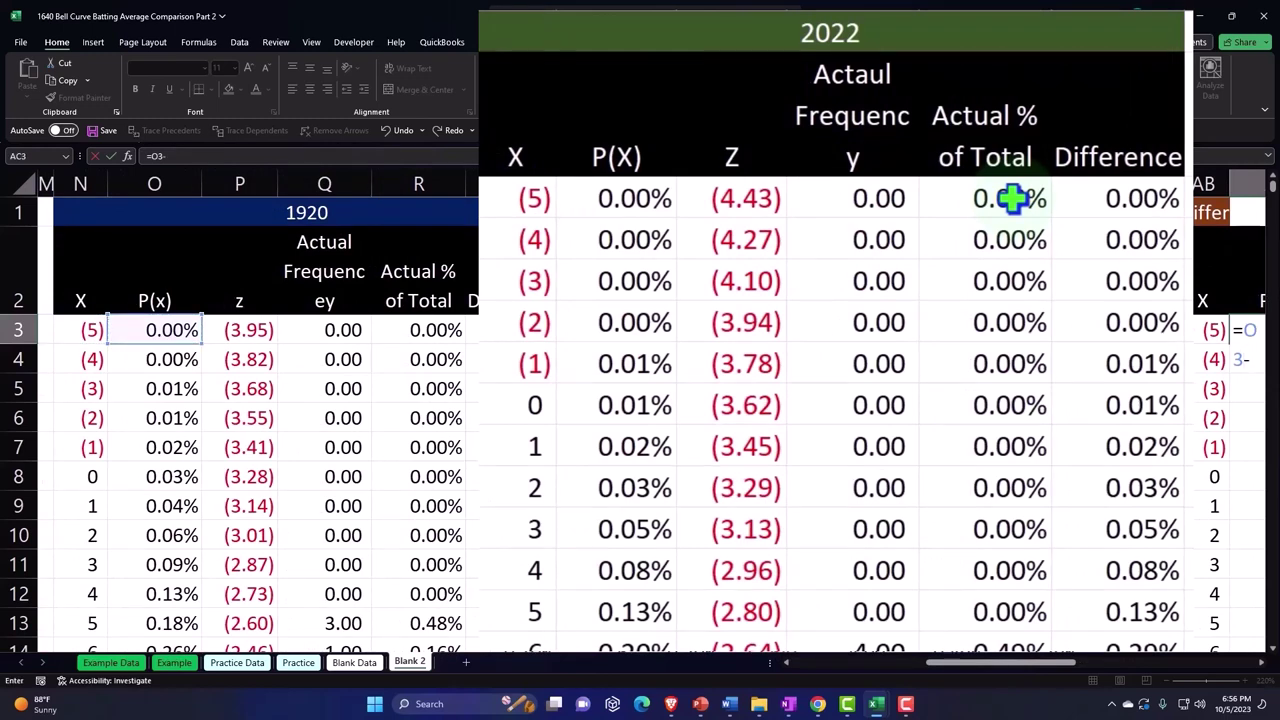
pyautogui.press('Left')
pyautogui.press('Left')
pyautogui.press('Left')
pyautogui.press('Left')
pyautogui.press('Left')
pyautogui.press('Left')
pyautogui.press('Left')
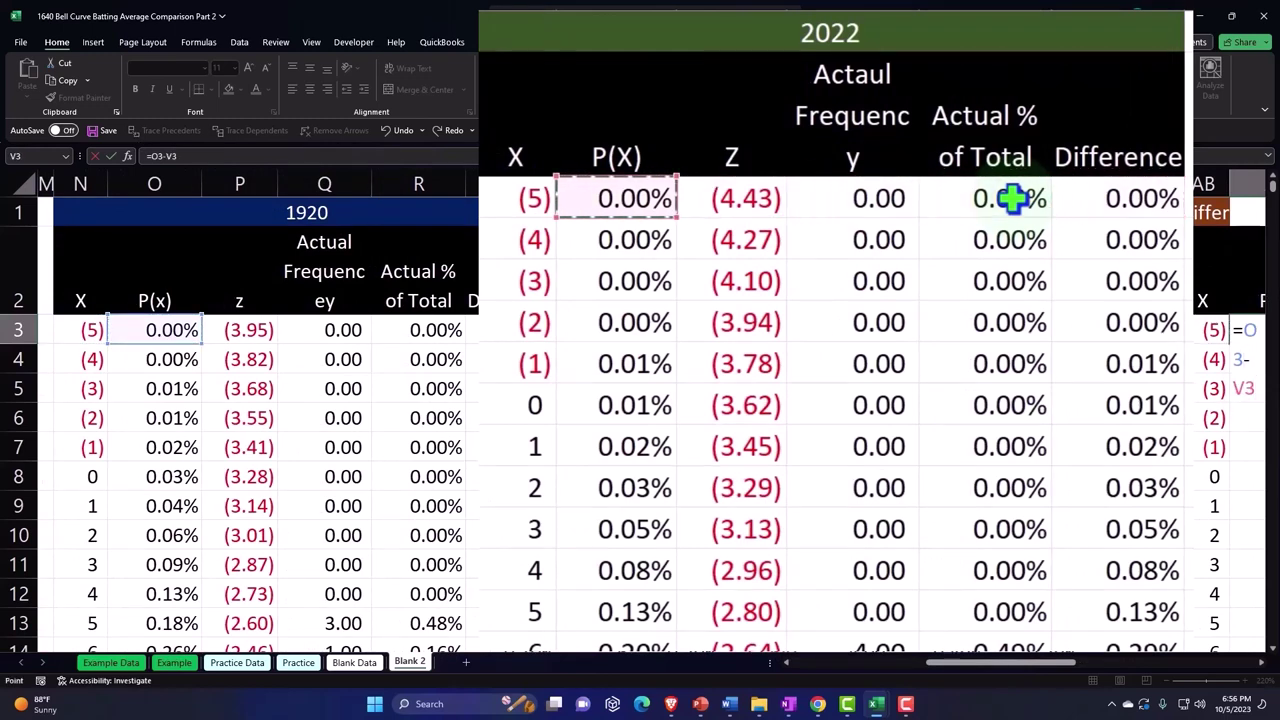
pyautogui.press('Return')
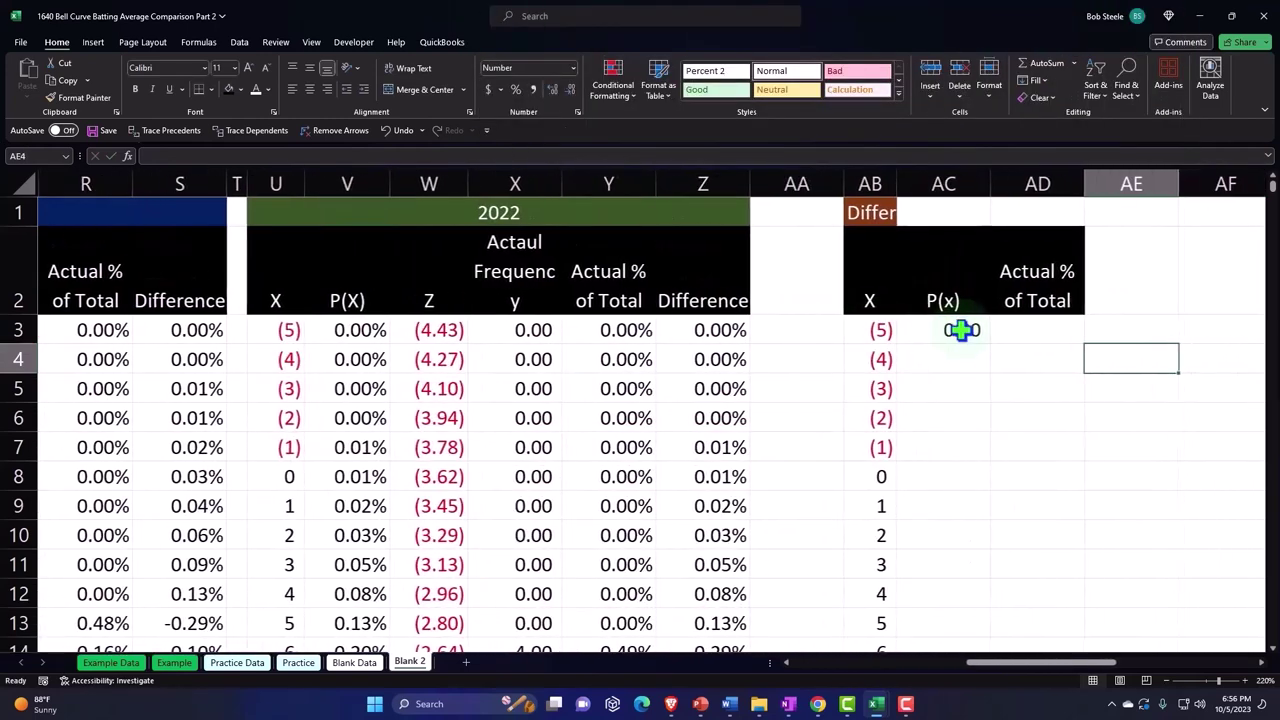
# - Format AC3 as a 0.00% percentage and fill the formula down the column
pyautogui.click(960, 330)
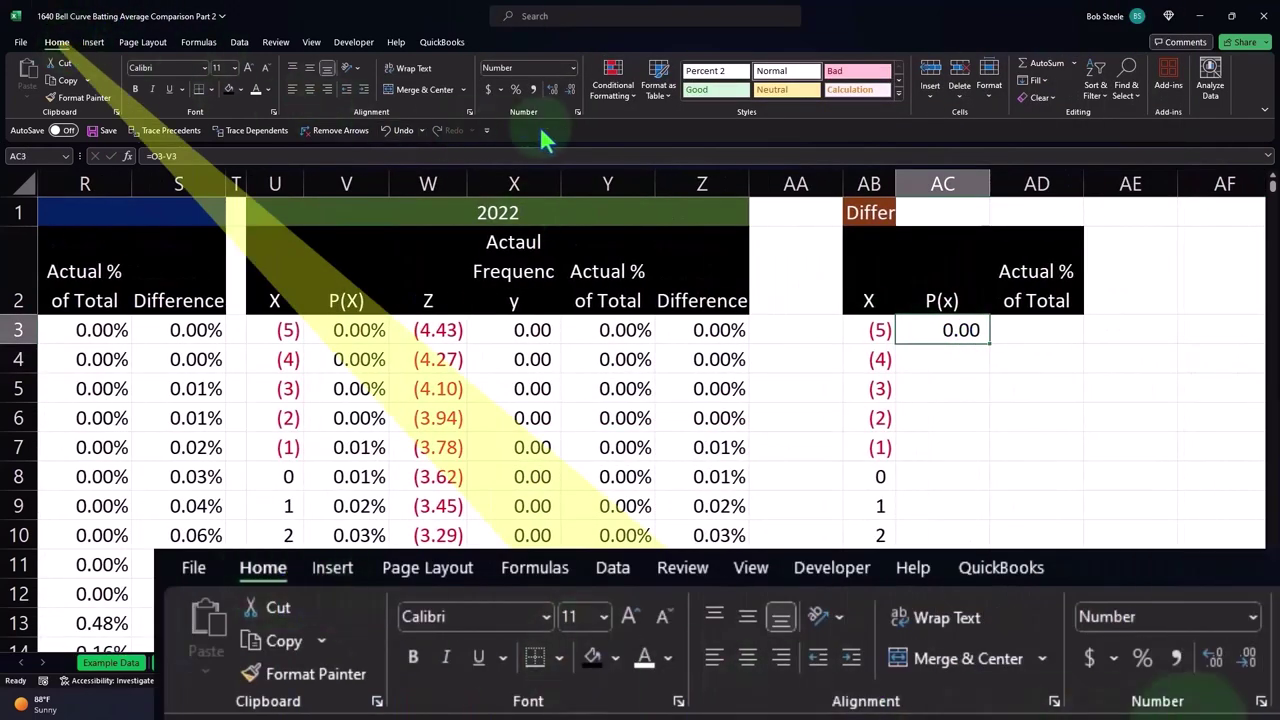
pyautogui.click(515, 89)
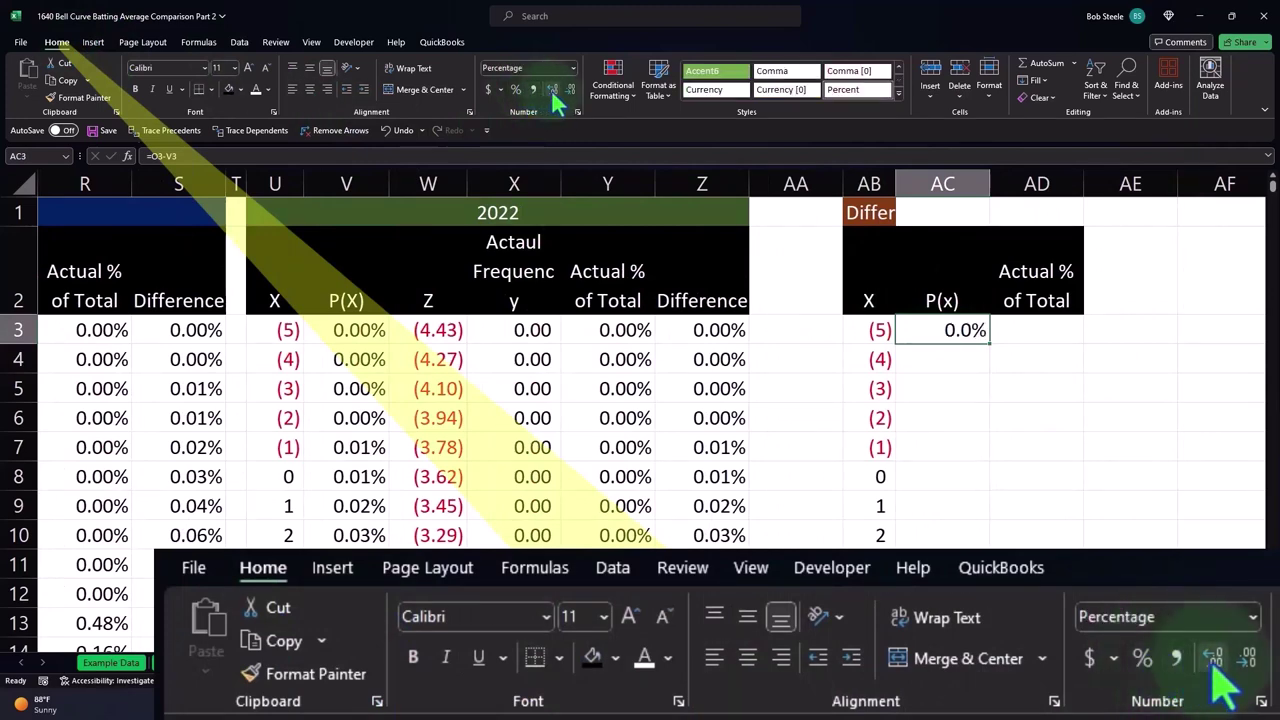
pyautogui.click(553, 88)
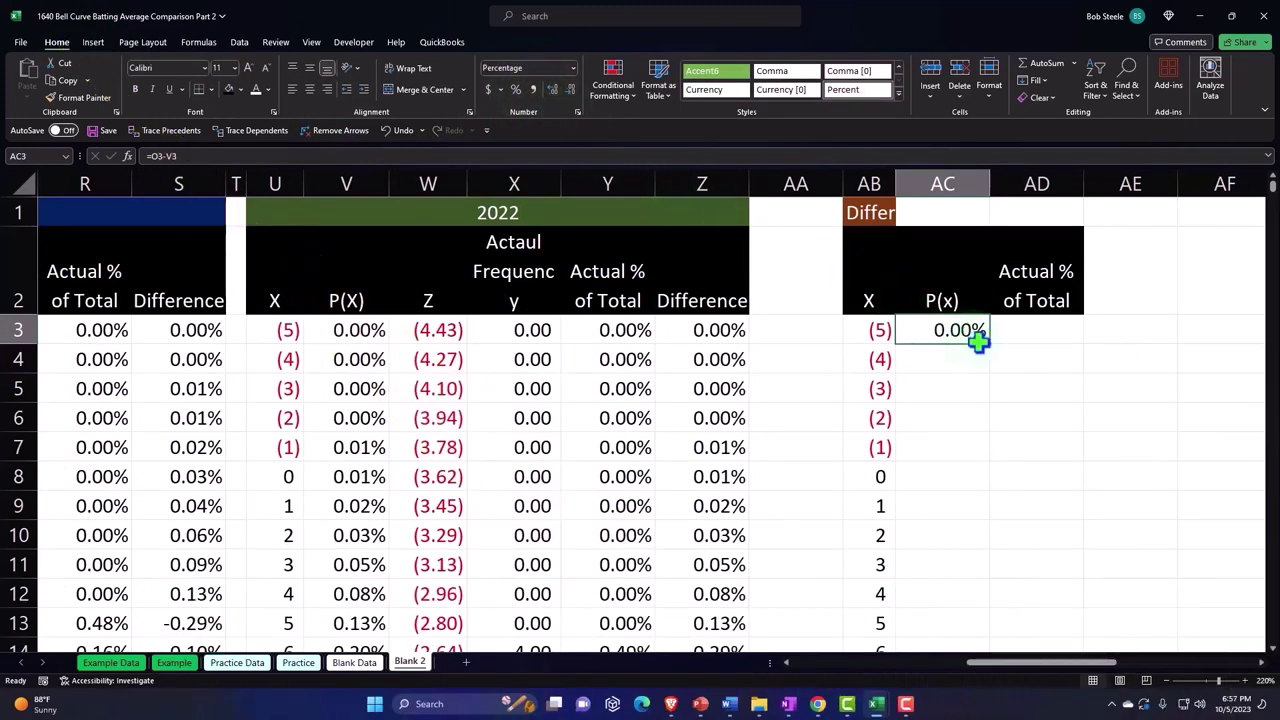
pyautogui.doubleClick(990, 343)
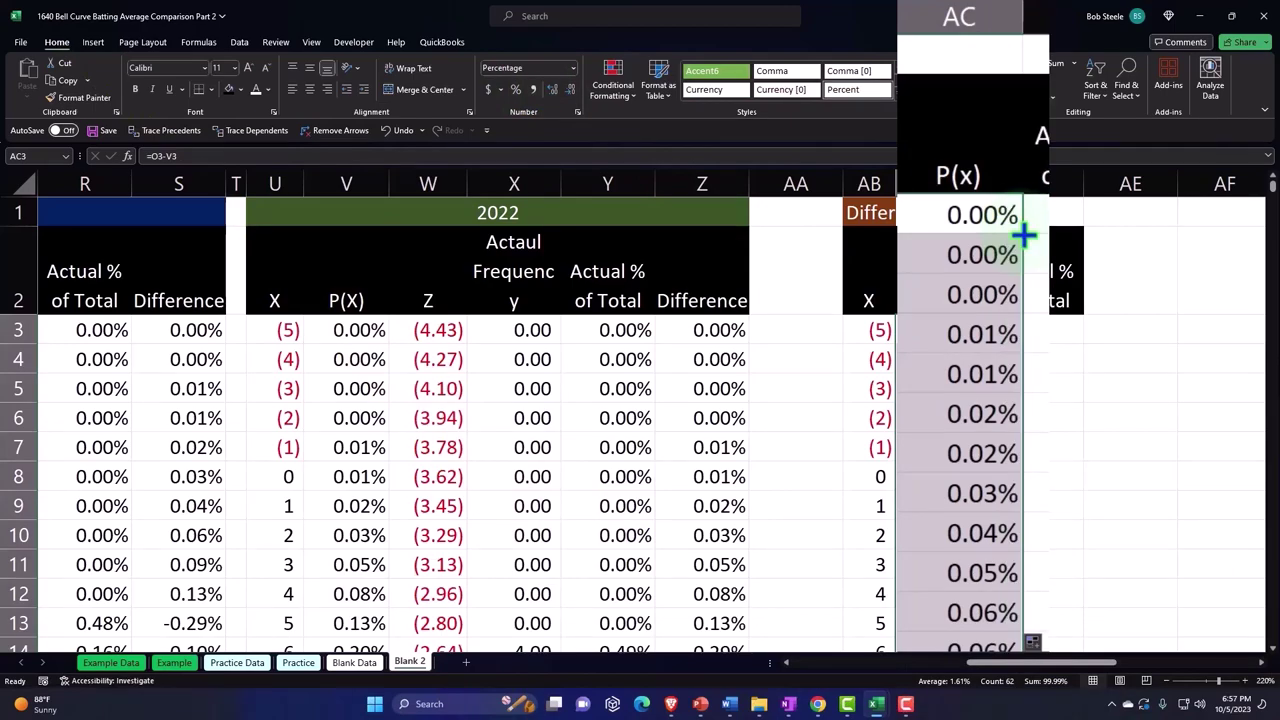
pyautogui.scroll(-1, 1024, 235)
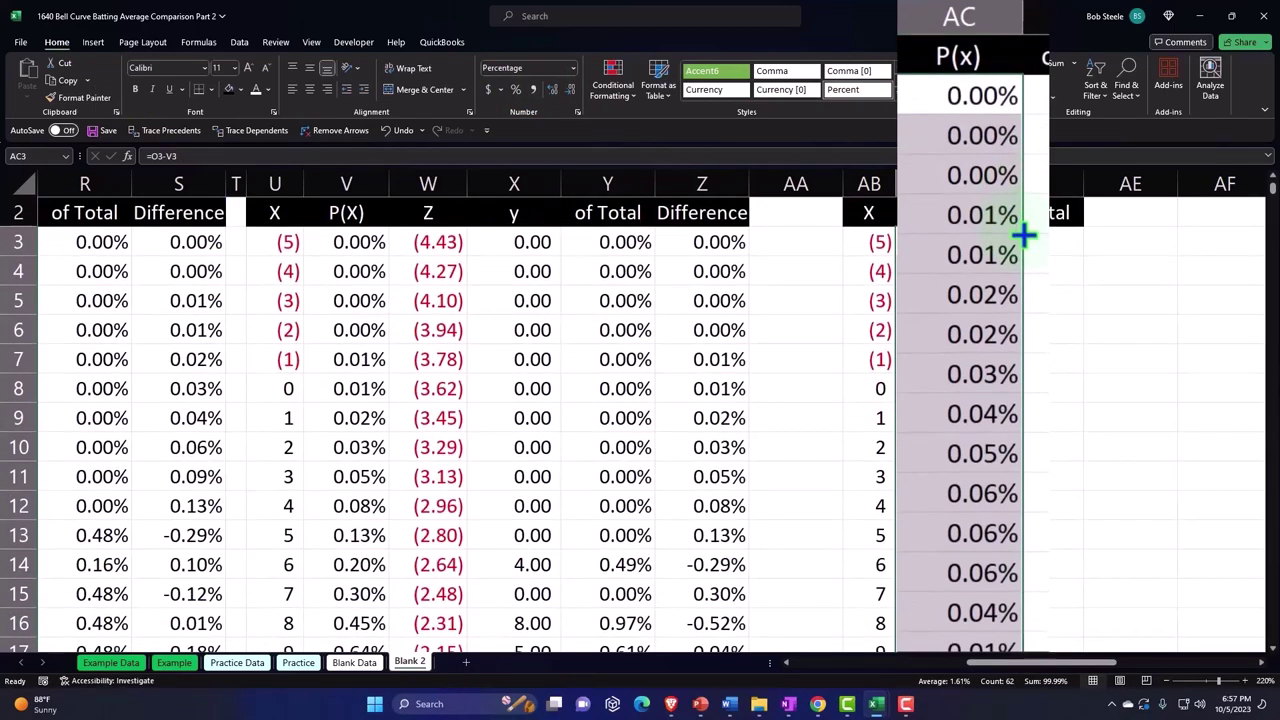
pyautogui.scroll(-1, 1024, 235)
pyautogui.scroll(-1, 1024, 235)
pyautogui.scroll(-3, 1024, 235)
pyautogui.scroll(-1, 1024, 235)
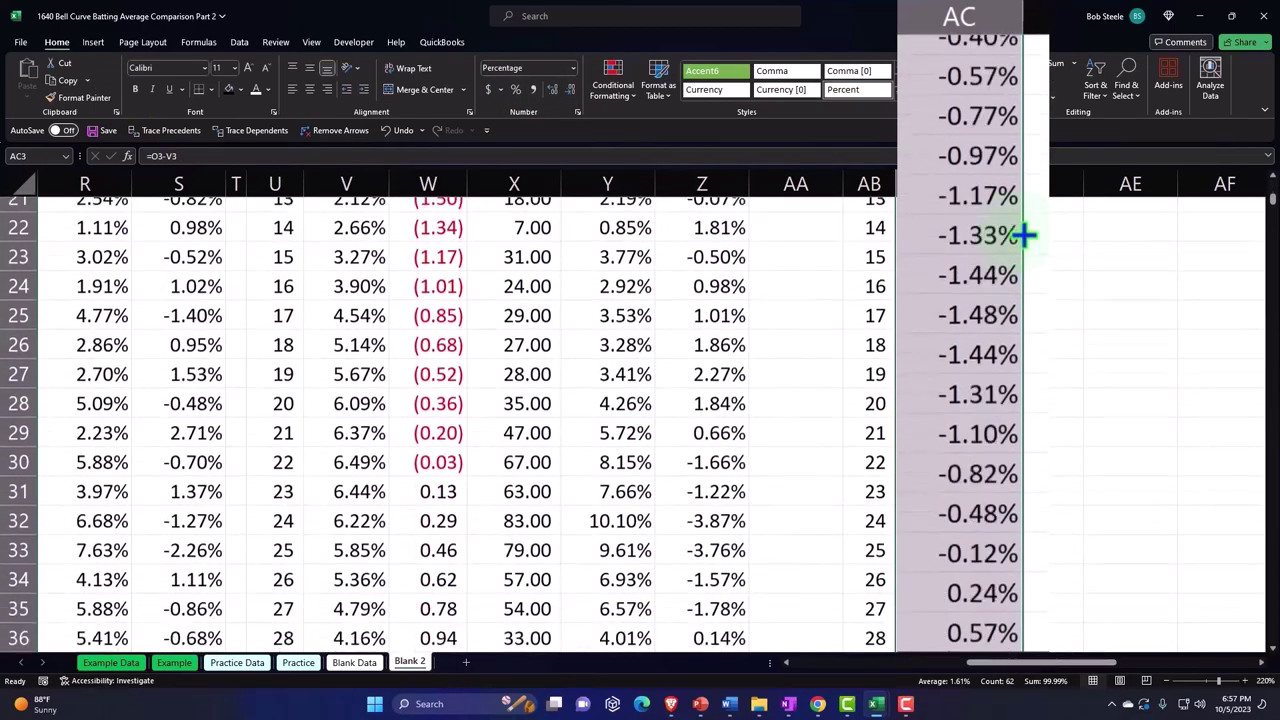
pyautogui.scroll(-2, 1024, 235)
pyautogui.scroll(8, 1024, 235)
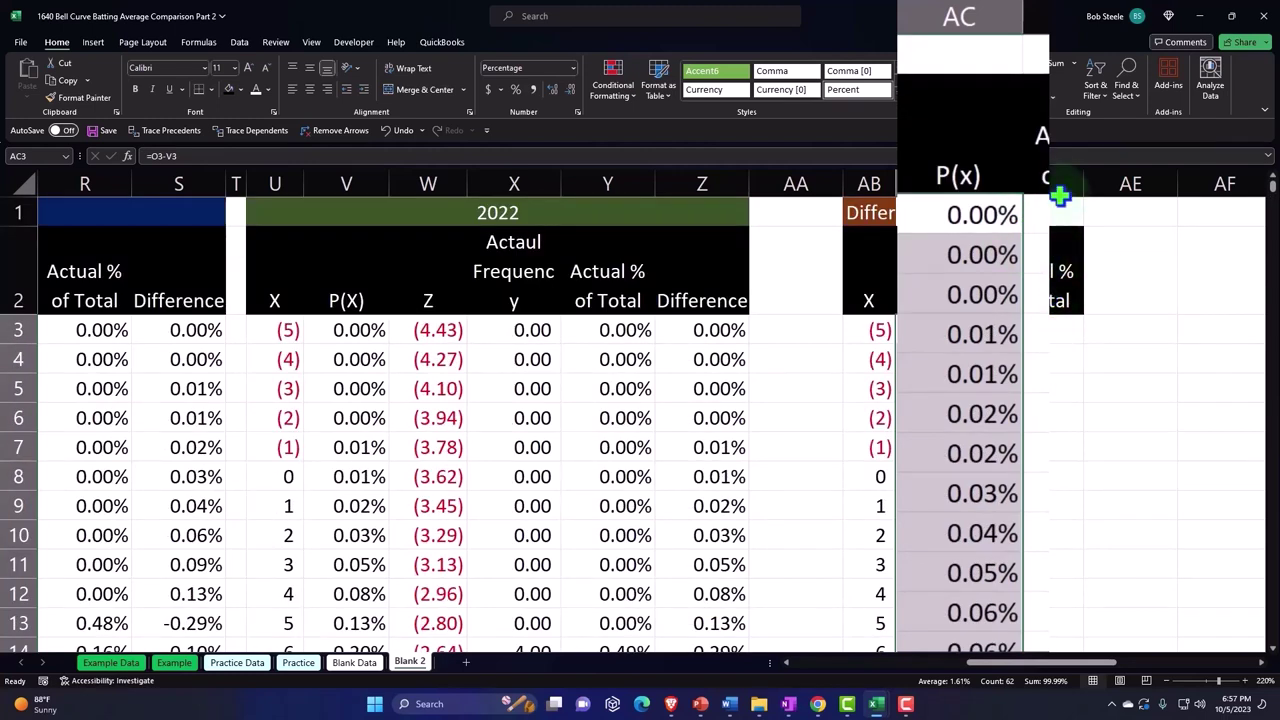
# - Insert a new column before Actual % of Total and head it Z
pyautogui.click(1059, 182)
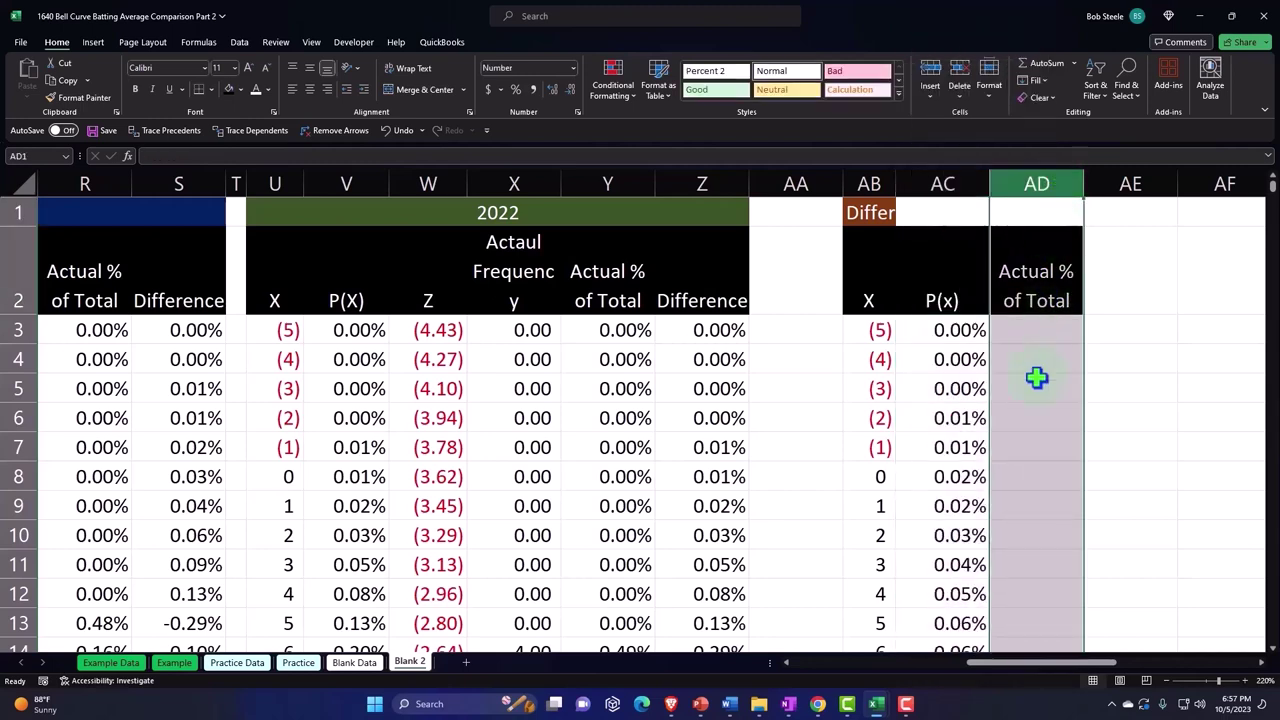
pyautogui.rightClick(1037, 183)
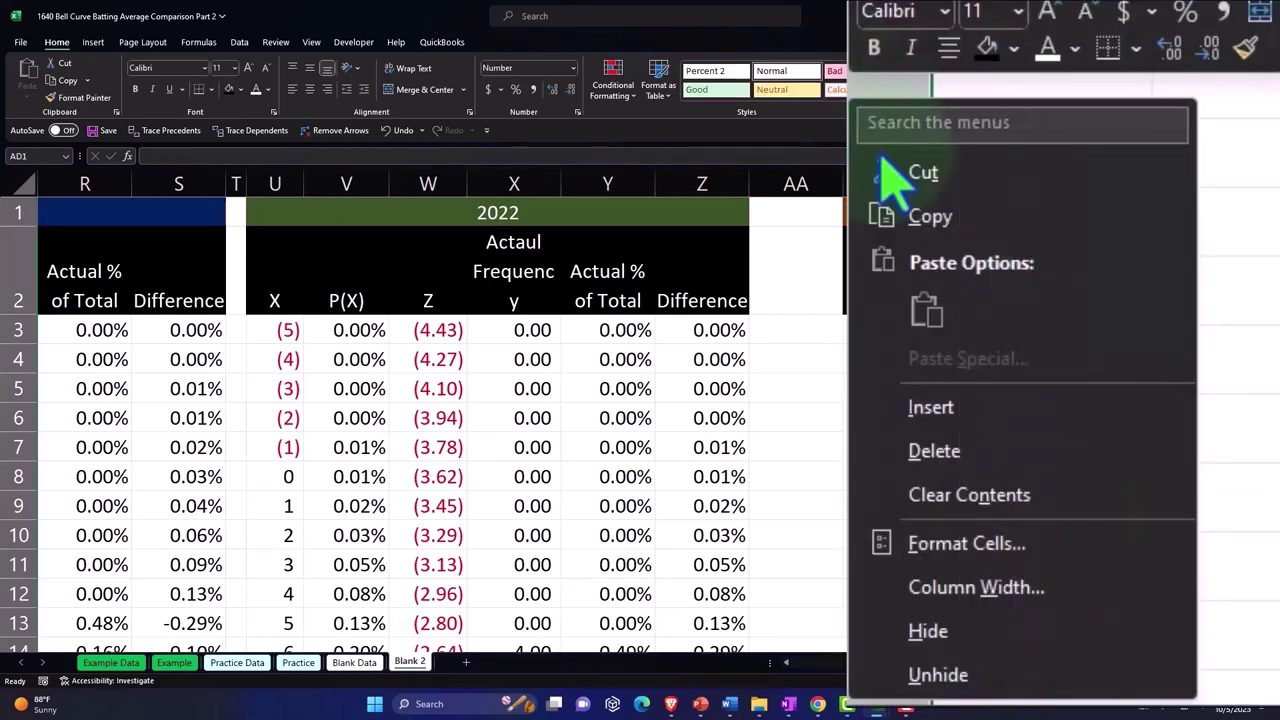
pyautogui.click(925, 406)
pyautogui.click(1035, 280)
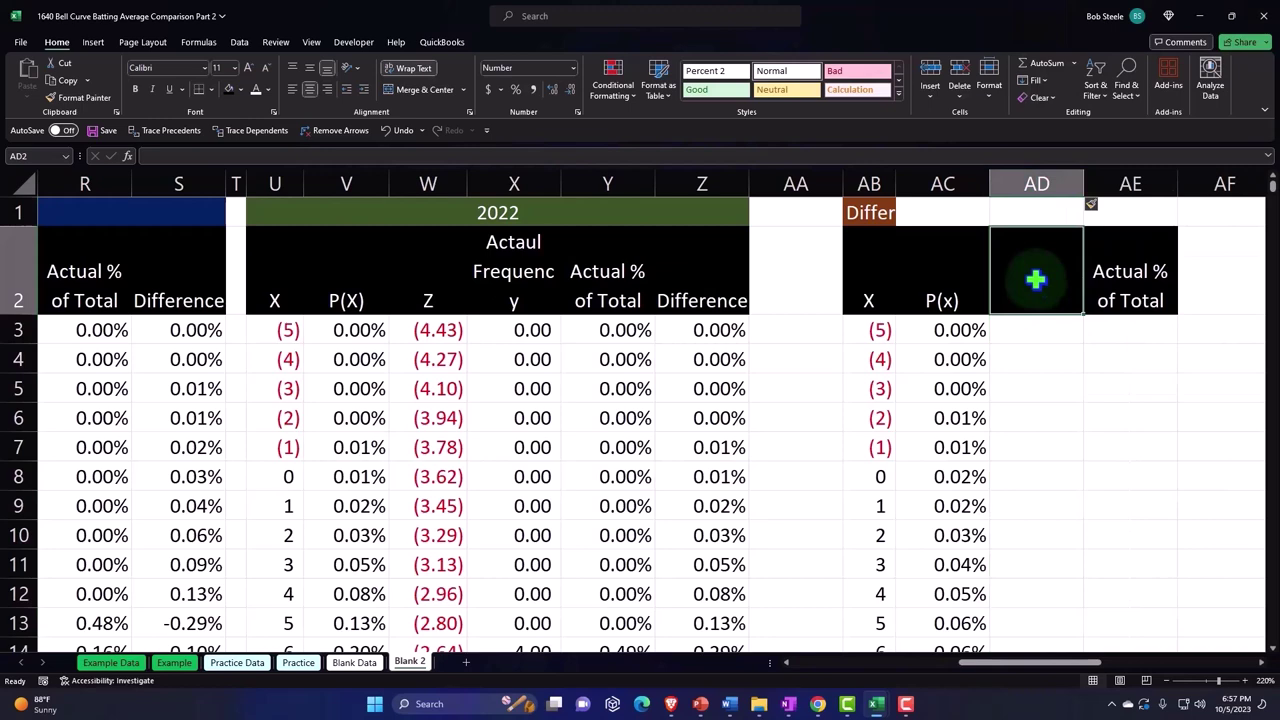
pyautogui.write('Z')
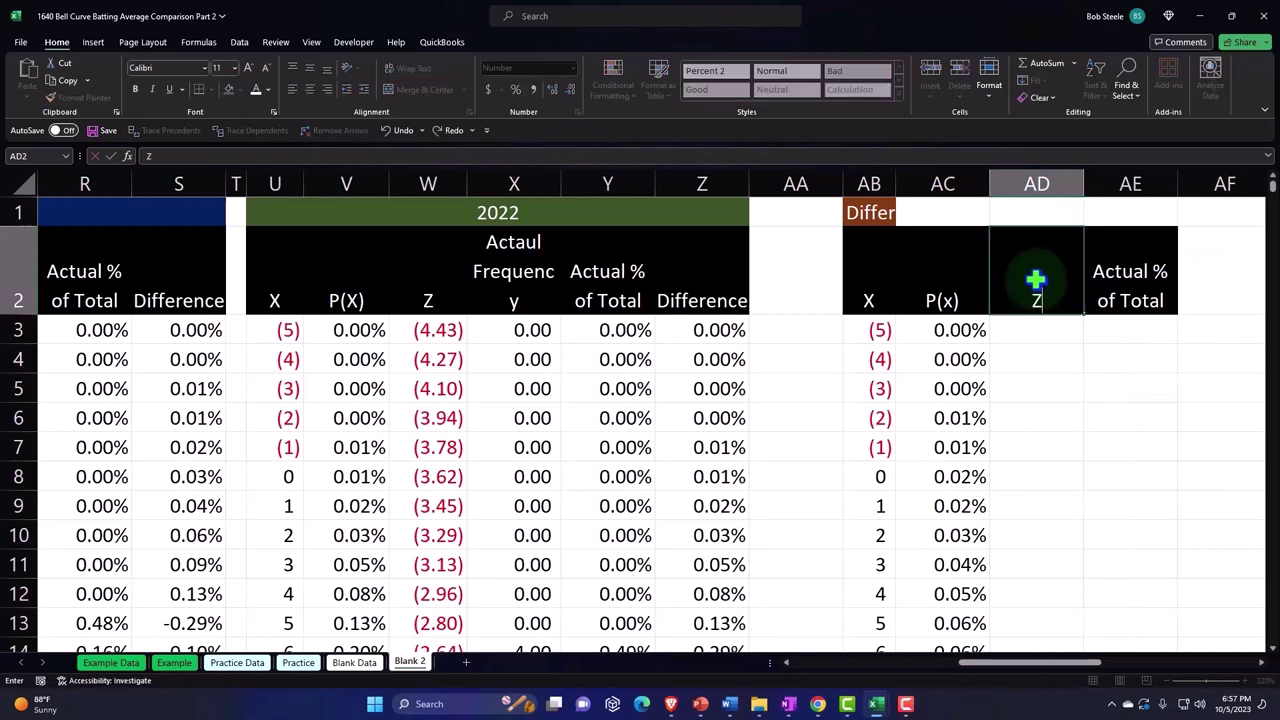
pyautogui.press('Return')
# - Enter =P3-W3 as the 1920 minus 2022 Z difference
pyautogui.write('=')
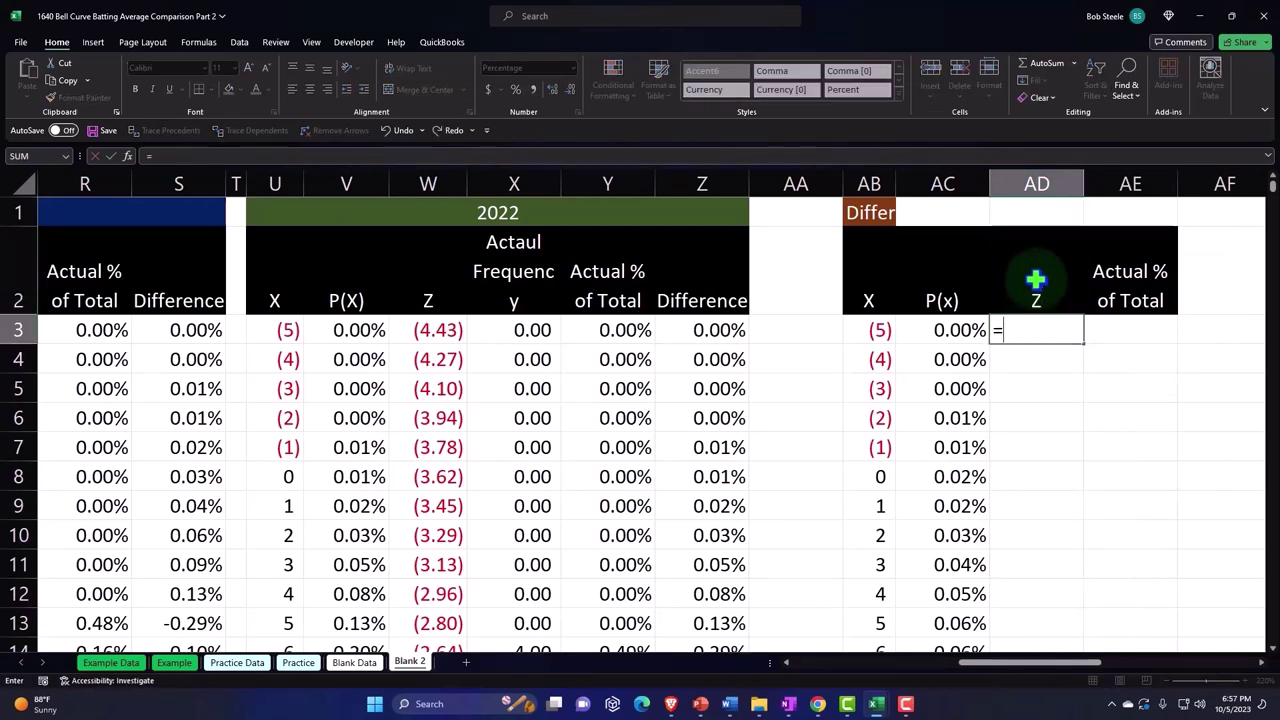
pyautogui.press('Left')
pyautogui.press('Left')
pyautogui.press('Left')
pyautogui.press('Left')
pyautogui.press('Left')
pyautogui.press('Left')
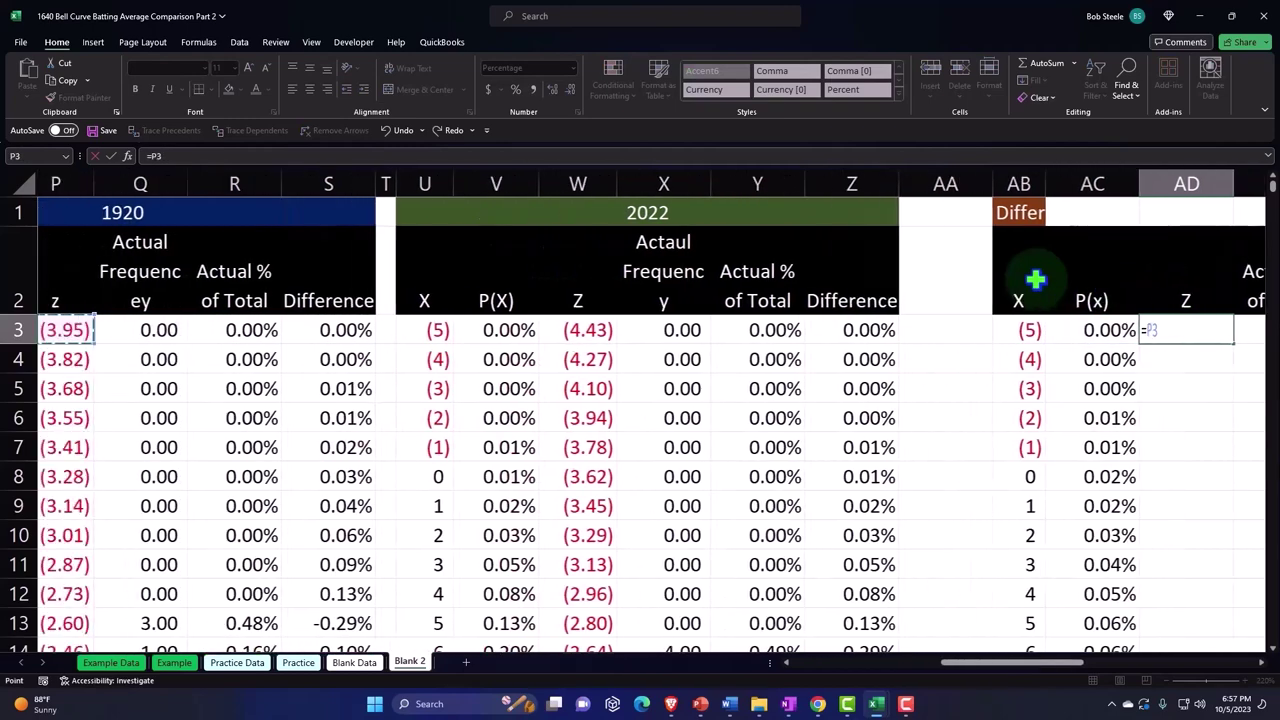
pyautogui.press('Left')
pyautogui.press('Left')
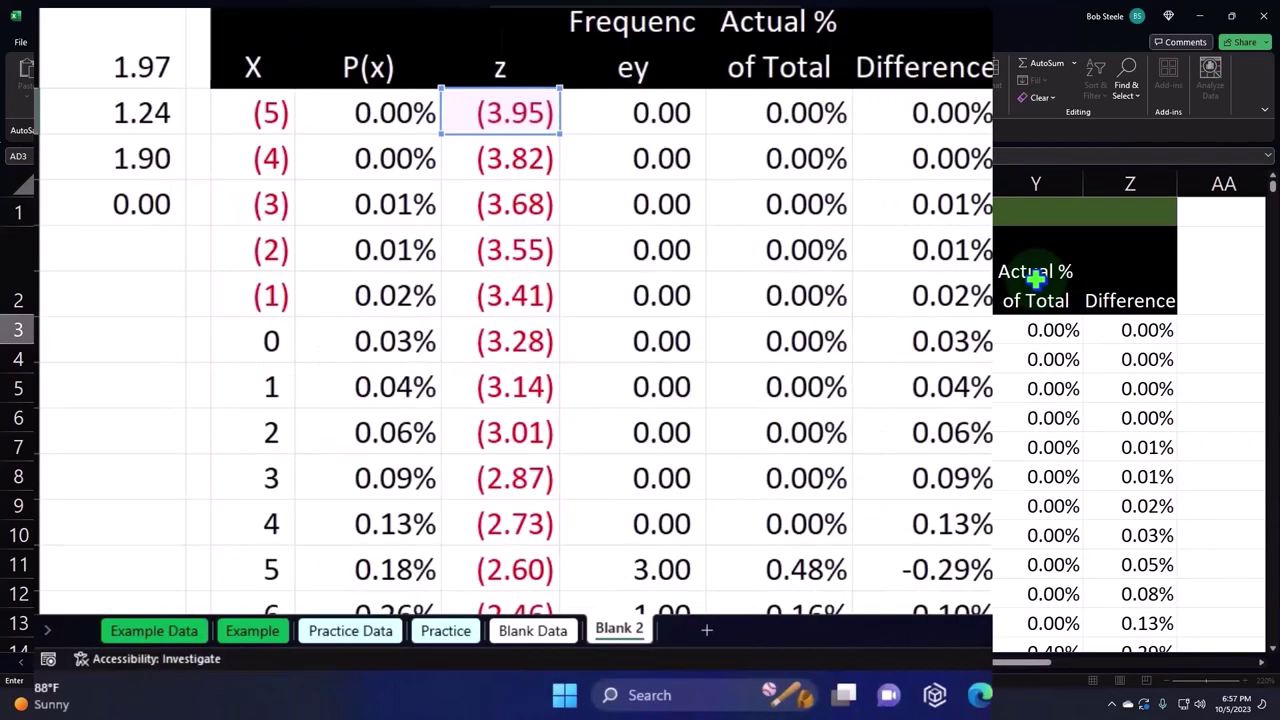
pyautogui.press('Left')
pyautogui.press('Left')
pyautogui.press('Left')
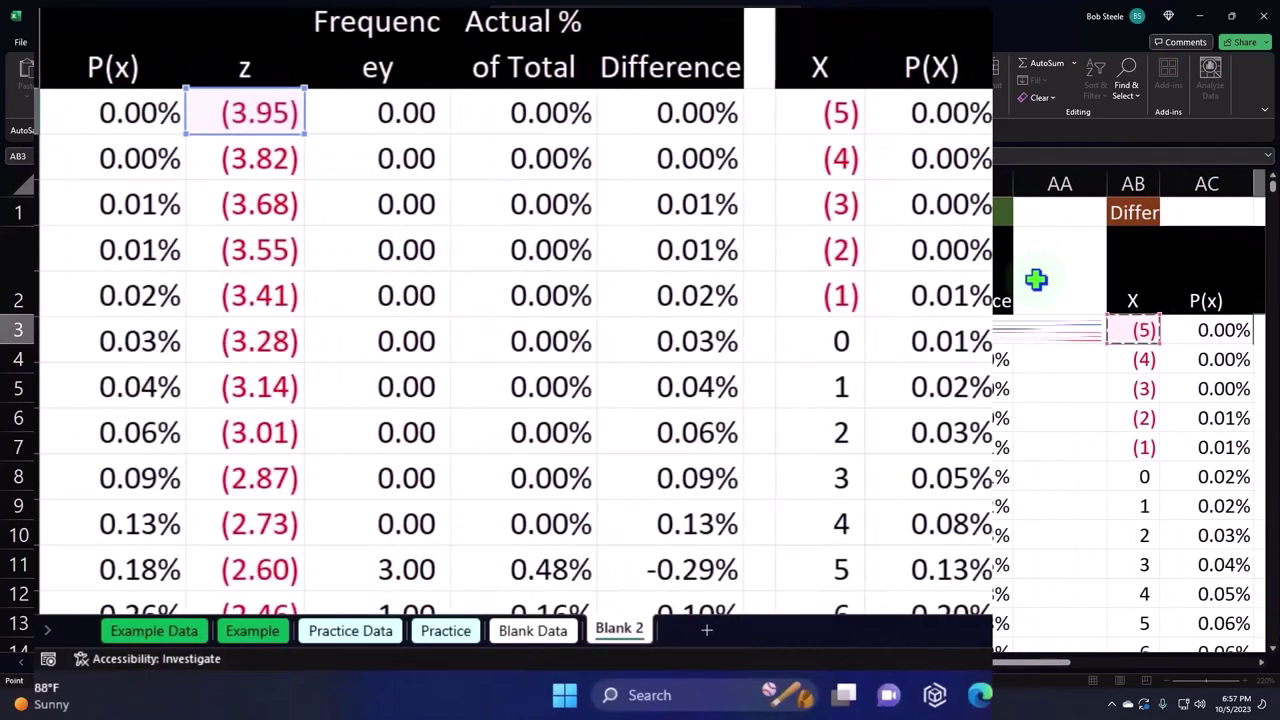
pyautogui.press('Return')
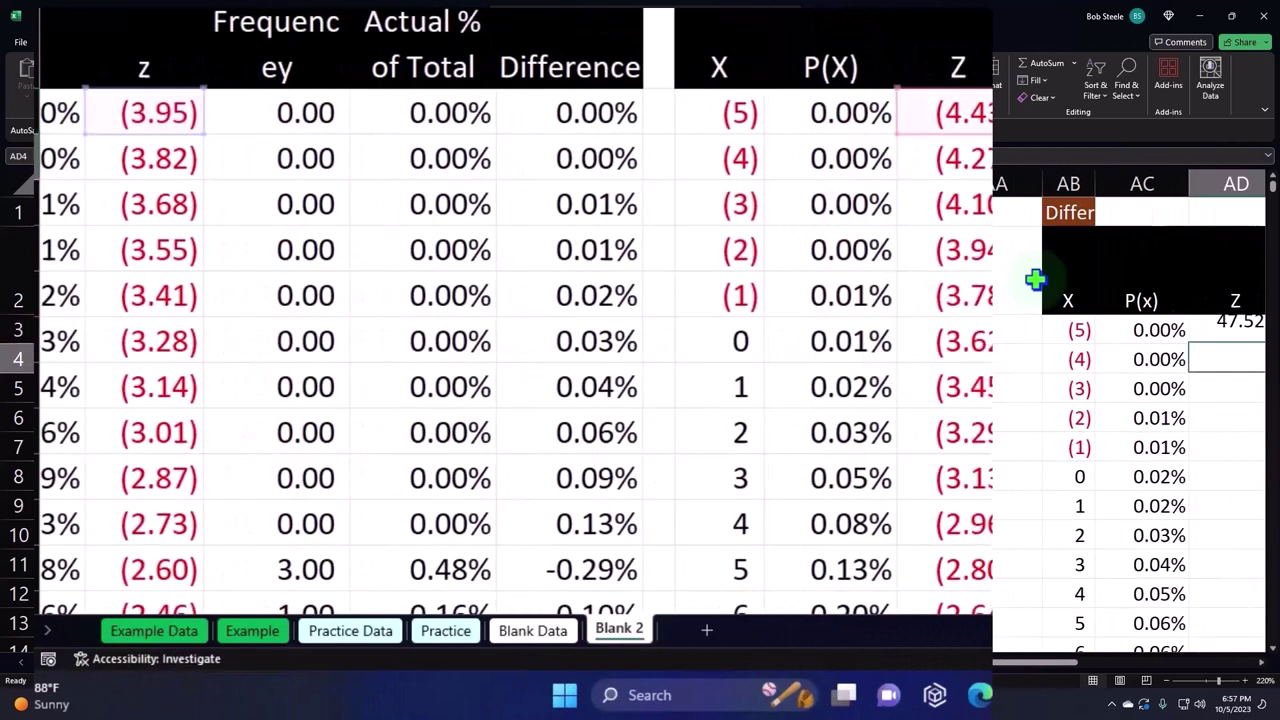
pyautogui.press('Up')
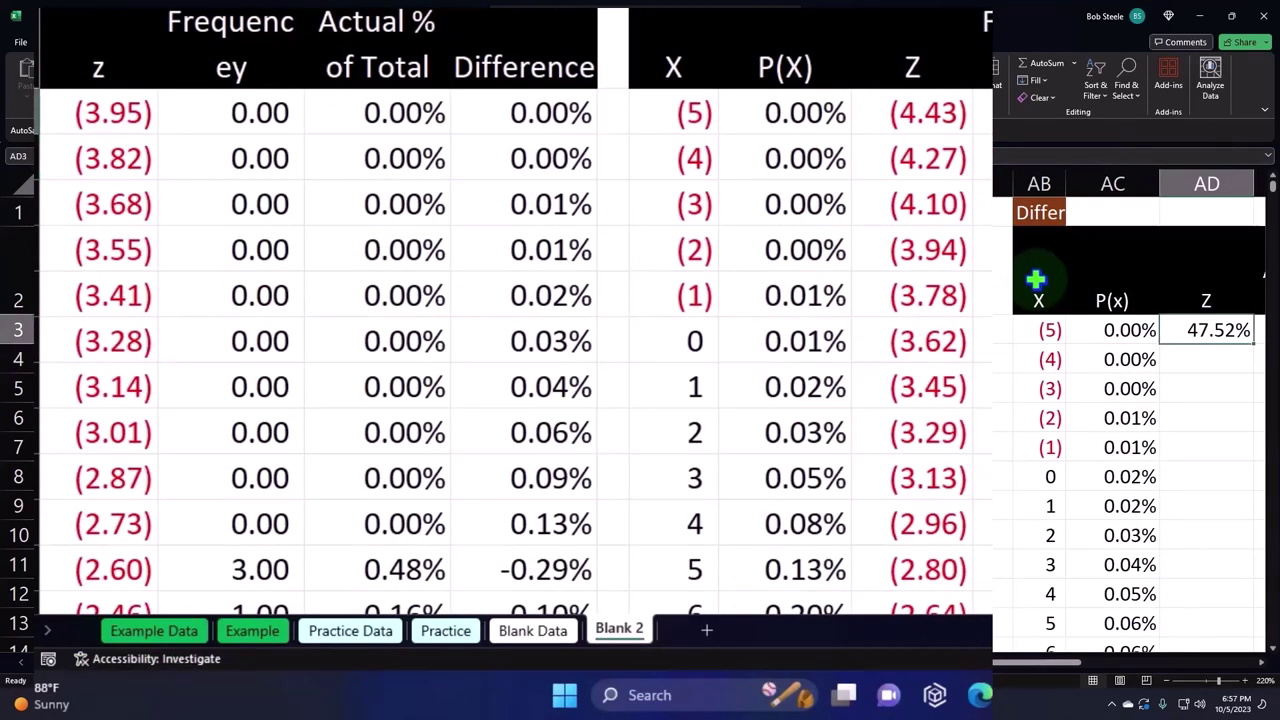
# - Copy the 2022 Z cell's number format onto the Z difference and fill it down
pyautogui.click(596, 330)
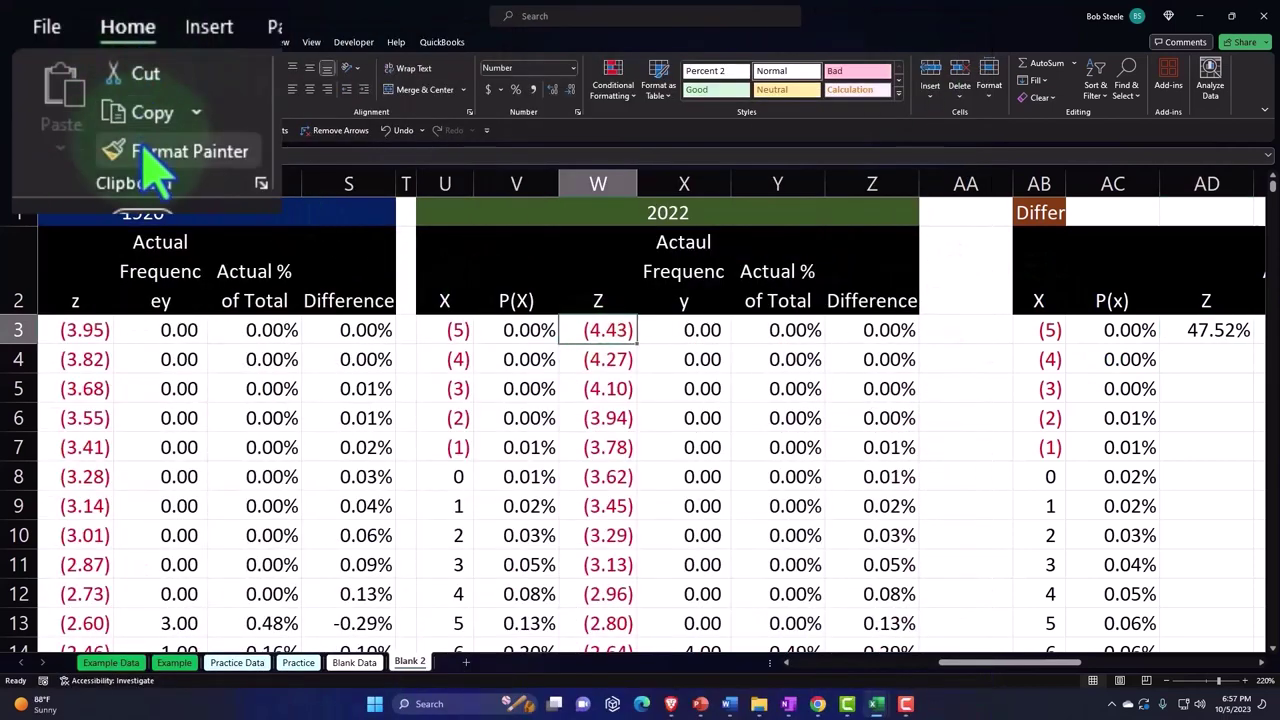
pyautogui.click(78, 97)
pyautogui.click(1178, 338)
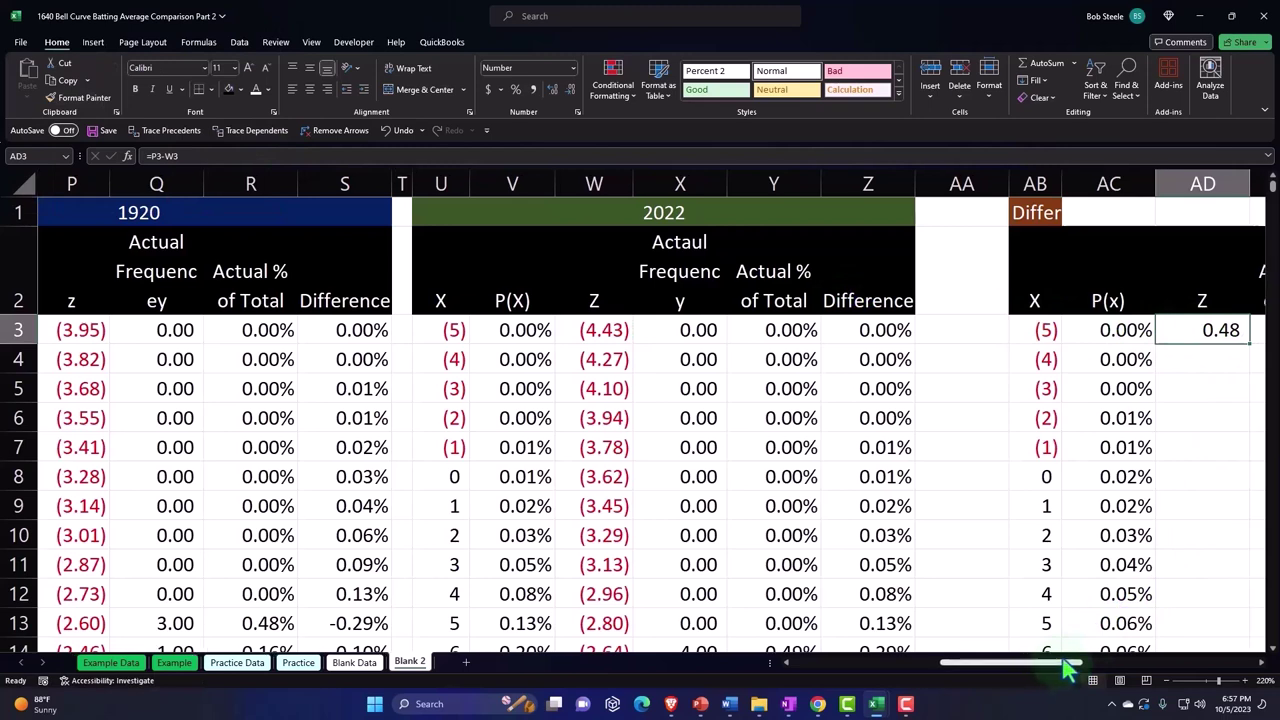
pyautogui.moveTo(1065, 670); pyautogui.dragTo(1086, 667)
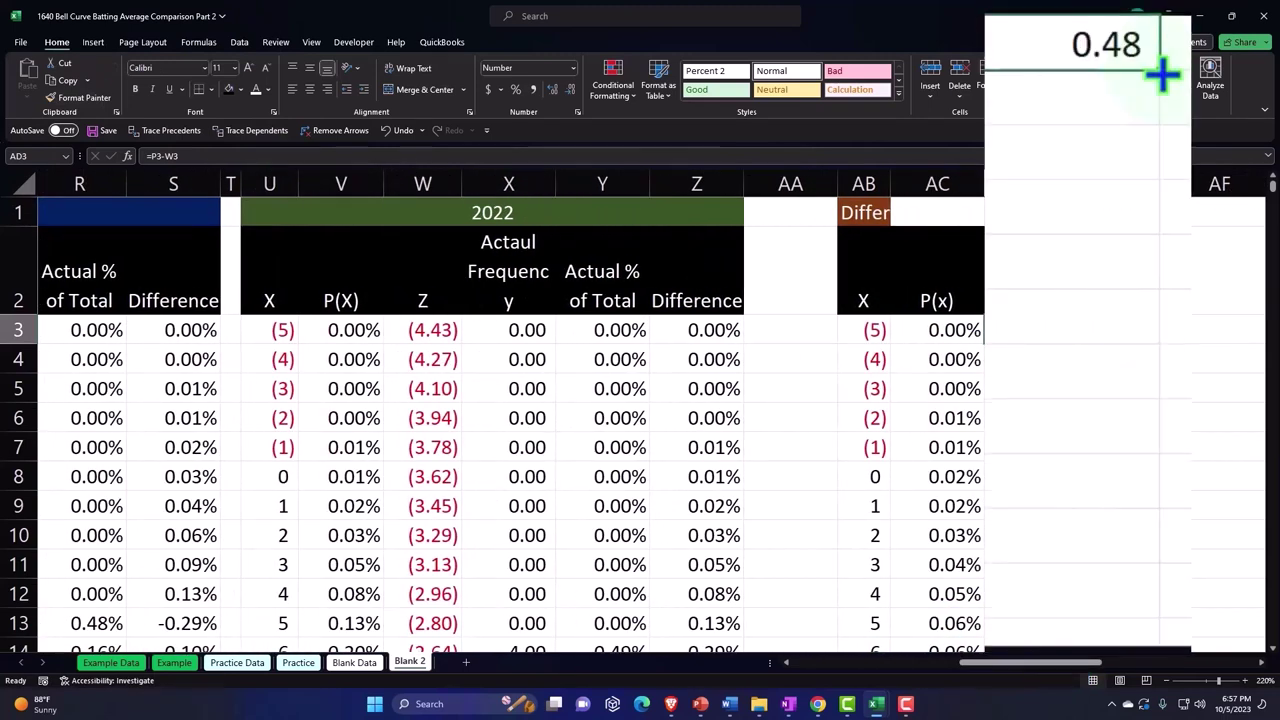
pyautogui.doubleClick(1162, 73)
pyautogui.click(1108, 332)
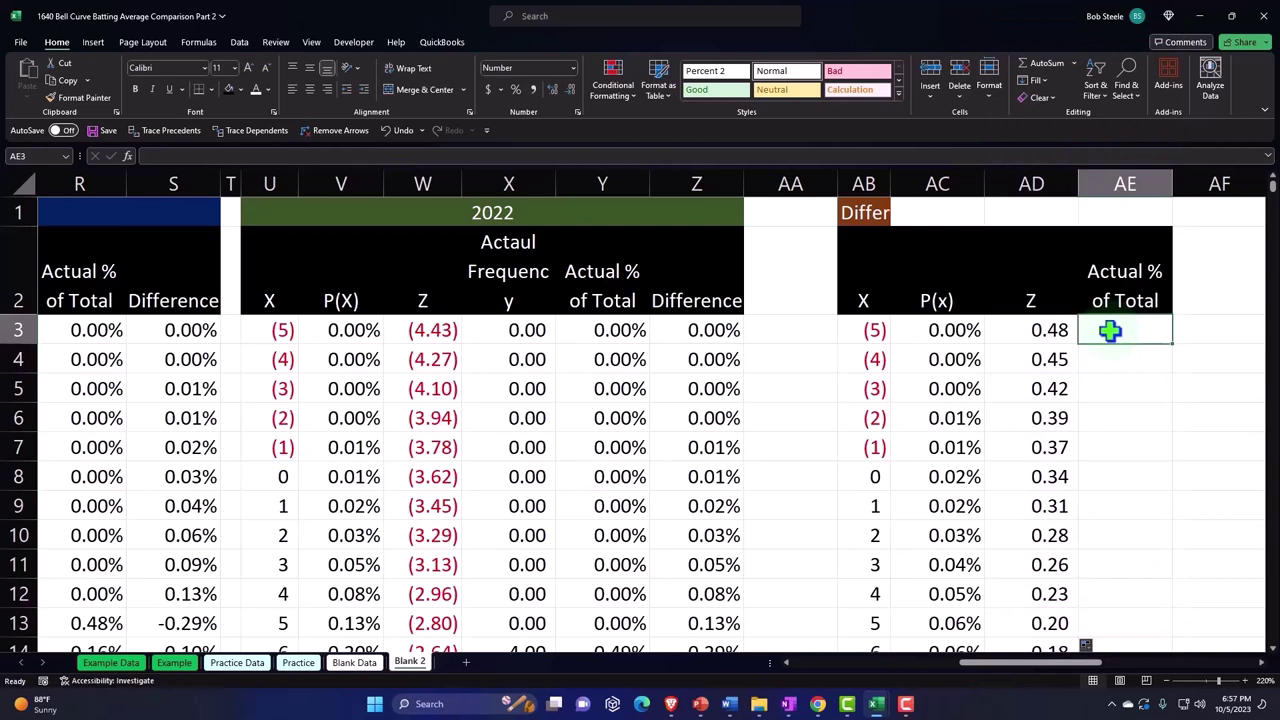
# - Enter =R3-Y3 in AE3 for the Actual % of Total difference
pyautogui.write('=')
pyautogui.press('Left')
pyautogui.press('Left')
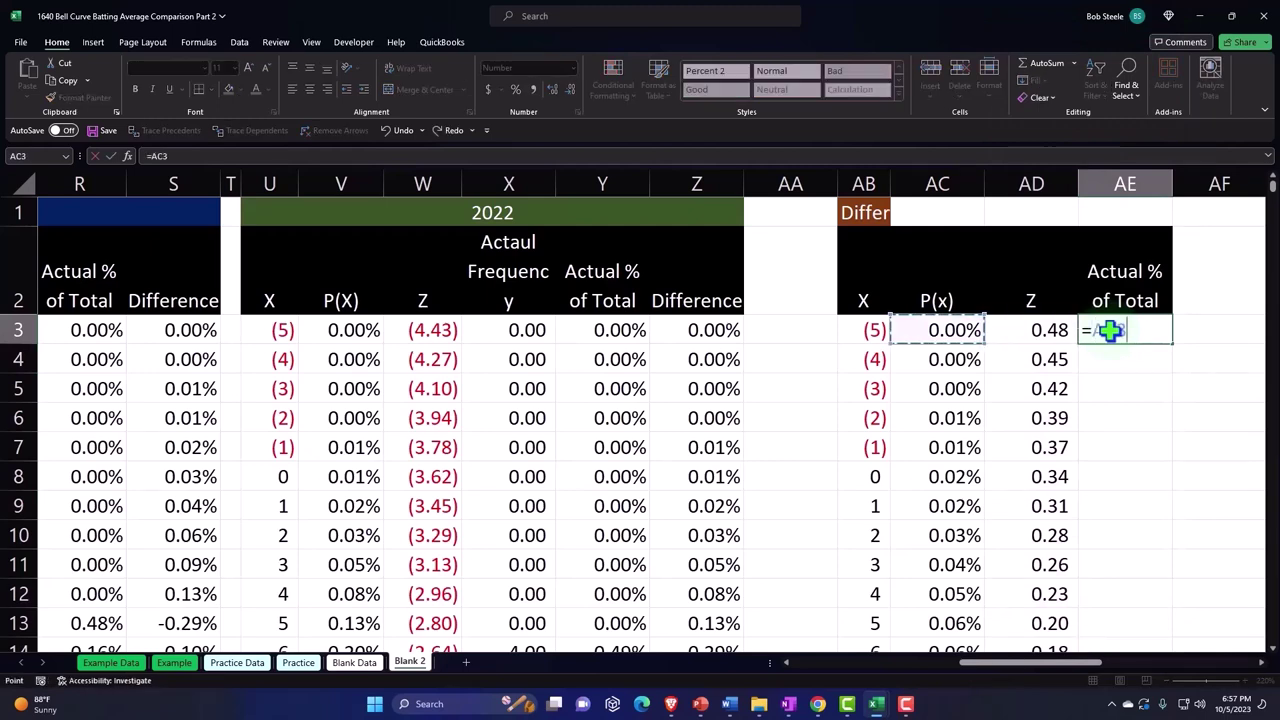
pyautogui.press('Left')
pyautogui.press('Left')
pyautogui.press('Left')
pyautogui.press('Left')
pyautogui.press('Left')
pyautogui.press('Left')
pyautogui.press('Left')
pyautogui.press('Left')
pyautogui.press('Left')
pyautogui.press('Left')
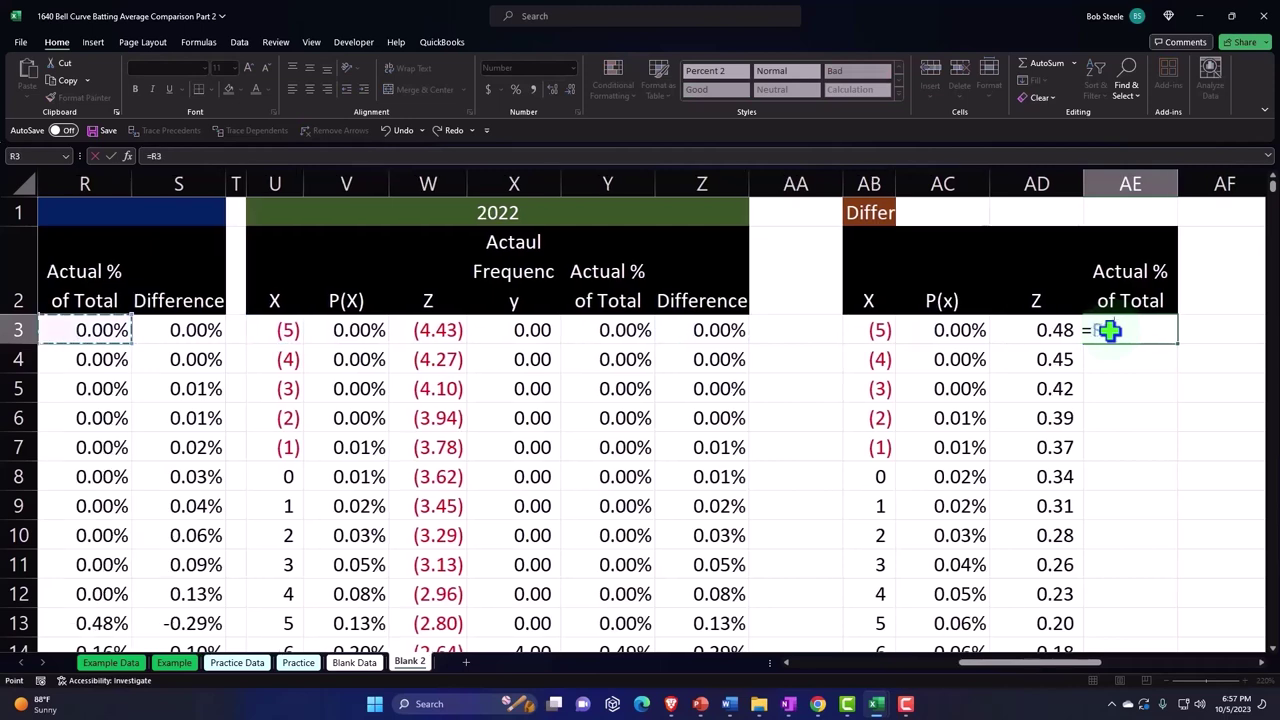
pyautogui.press('Left')
pyautogui.press('Left')
pyautogui.press('Left')
pyautogui.press('Right')
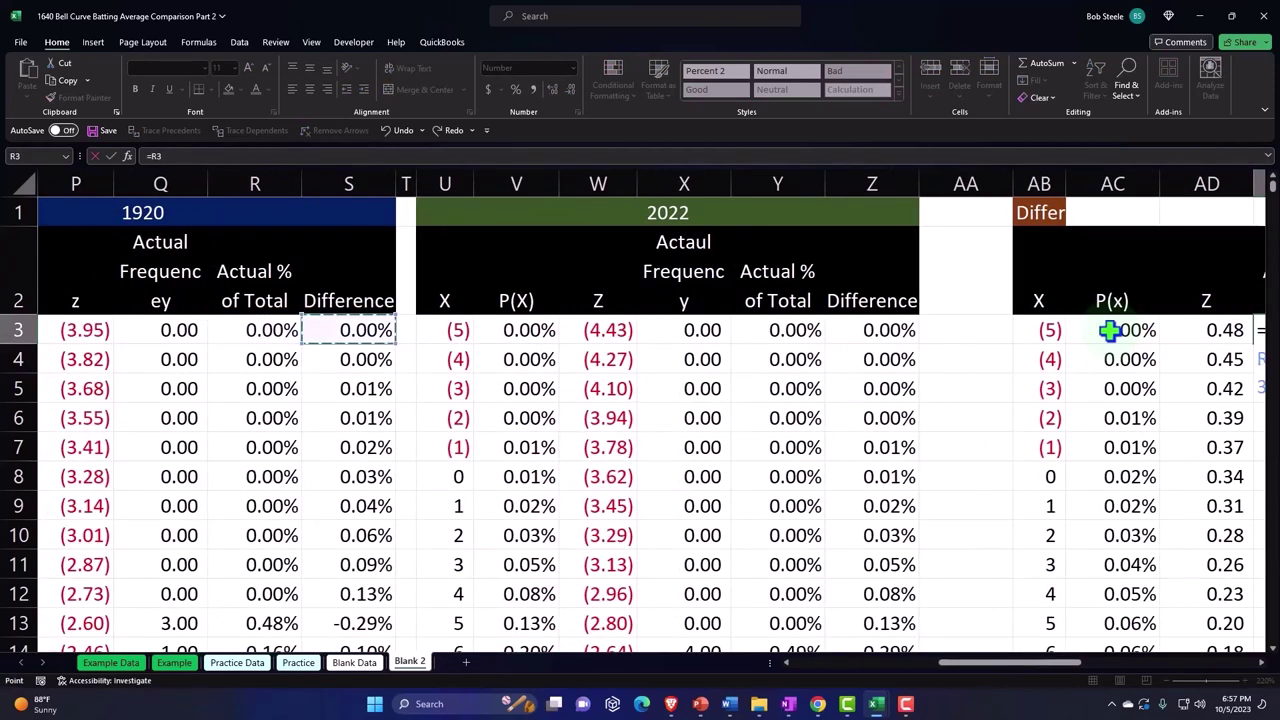
pyautogui.click(1110, 331)
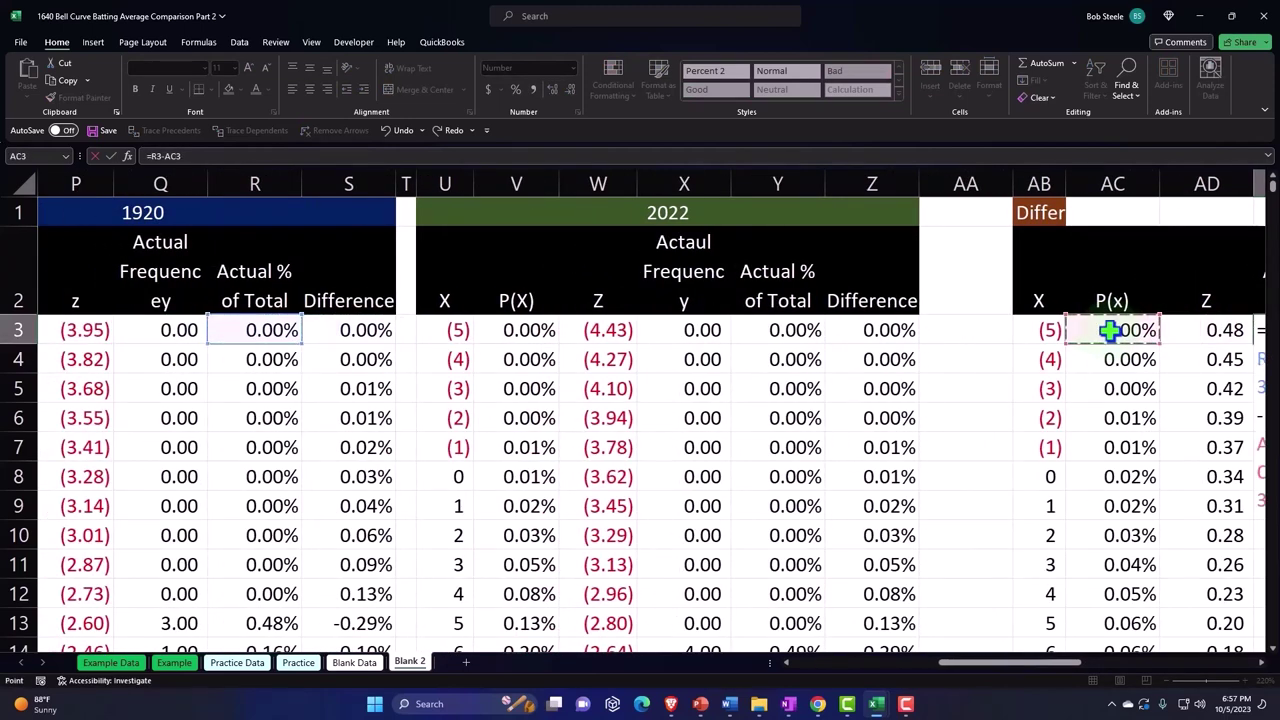
pyautogui.press('Left')
pyautogui.press('Left')
pyautogui.press('Left')
pyautogui.press('Left')
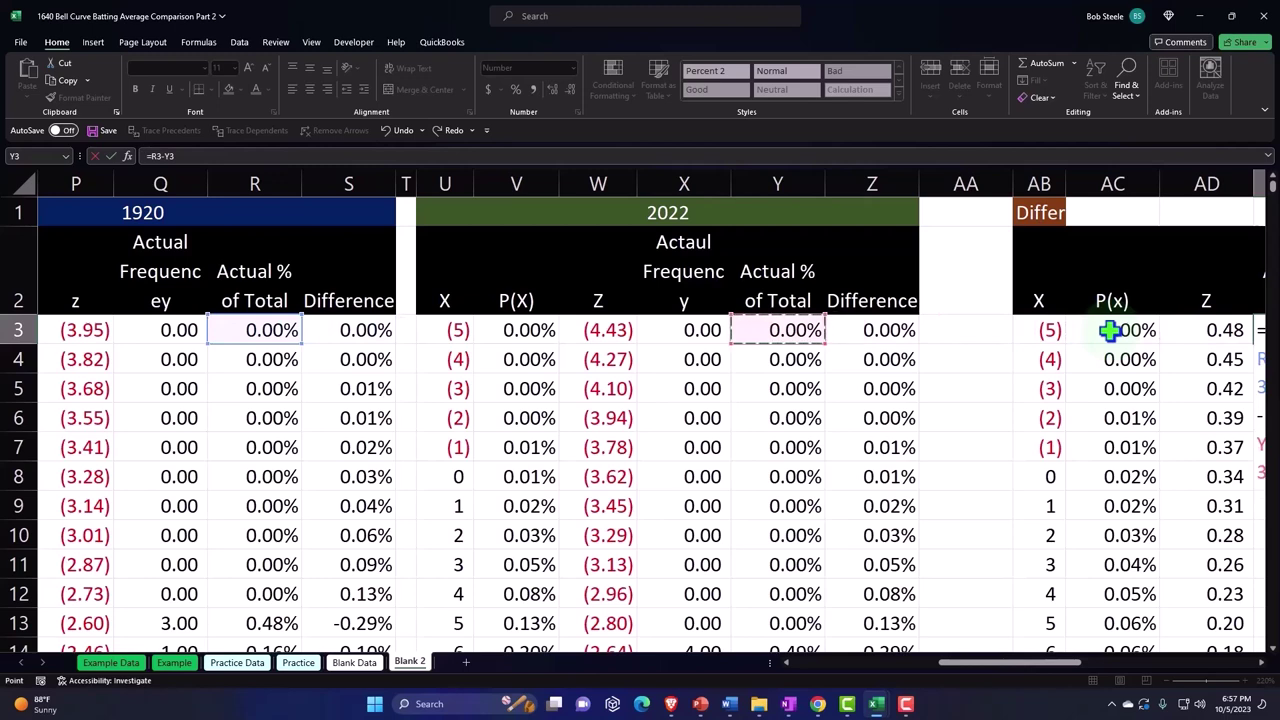
pyautogui.press('Return')
pyautogui.press('Up')
pyautogui.press('Right')
pyautogui.press('Right')
pyautogui.press('Left')
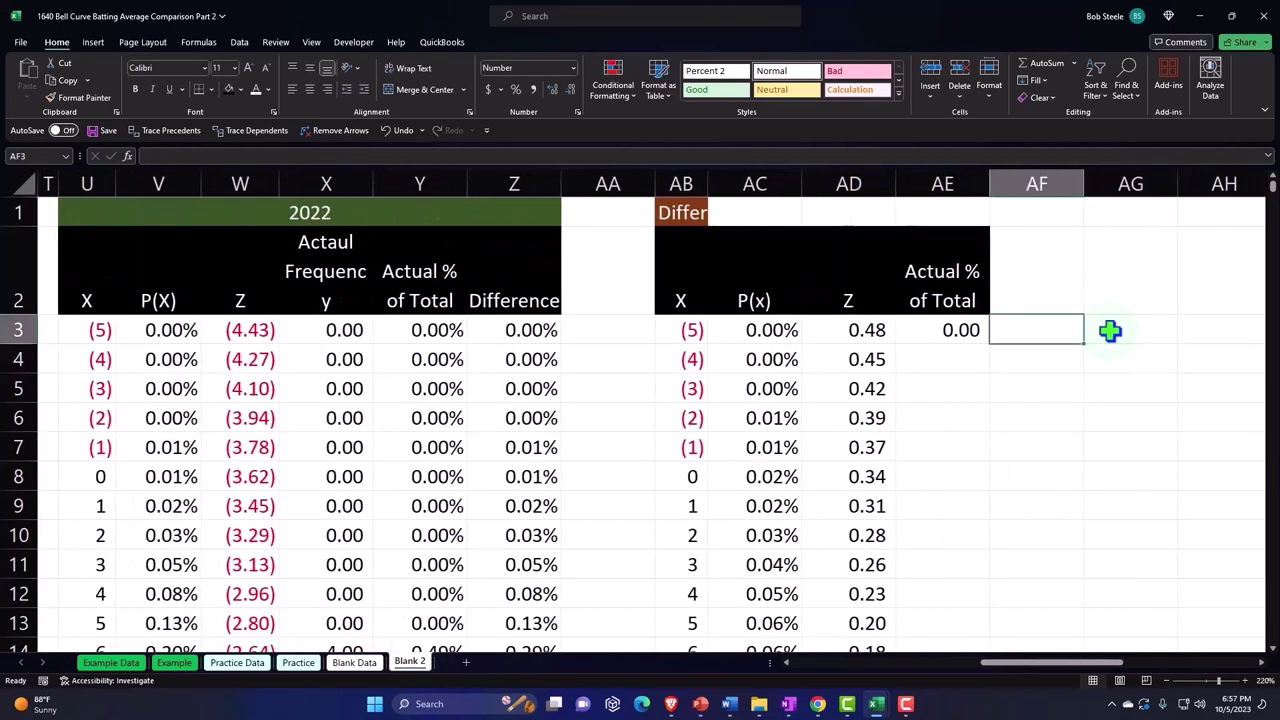
pyautogui.press('Left')
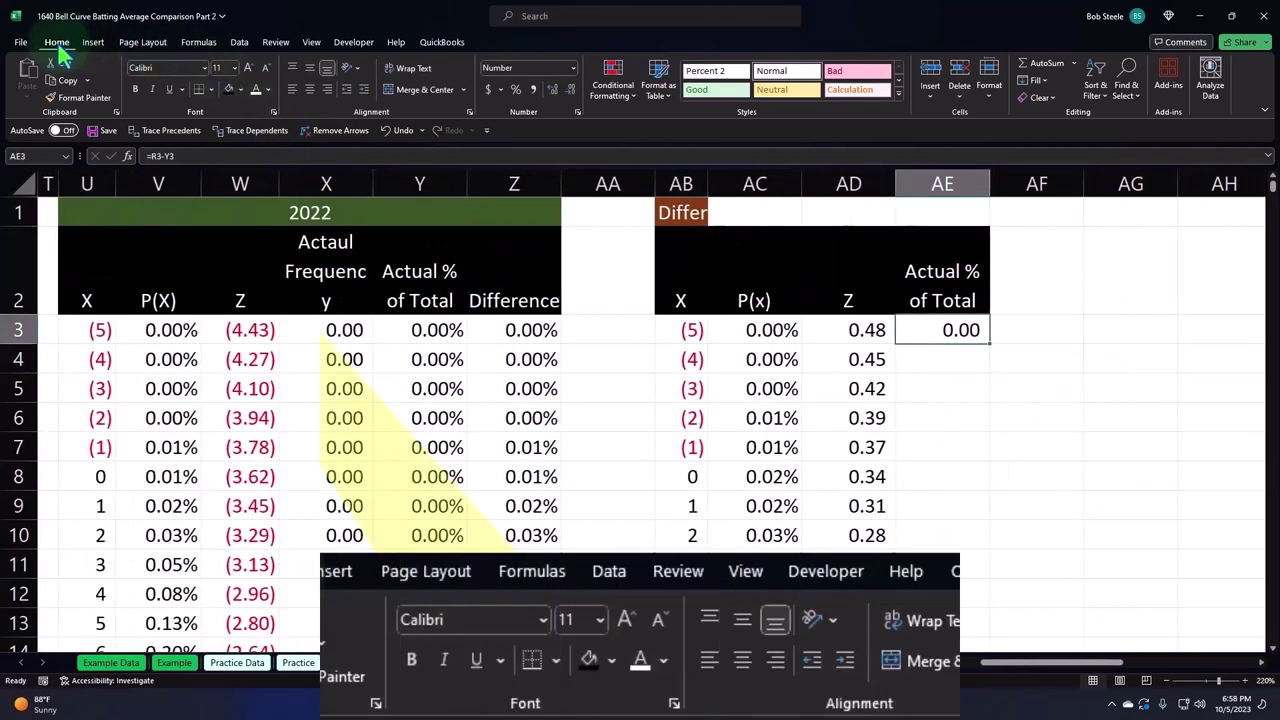
# - Format the difference as a two-decimal percentage and fill it down the column
pyautogui.click(515, 89)
pyautogui.click(551, 88)
pyautogui.click(551, 88)
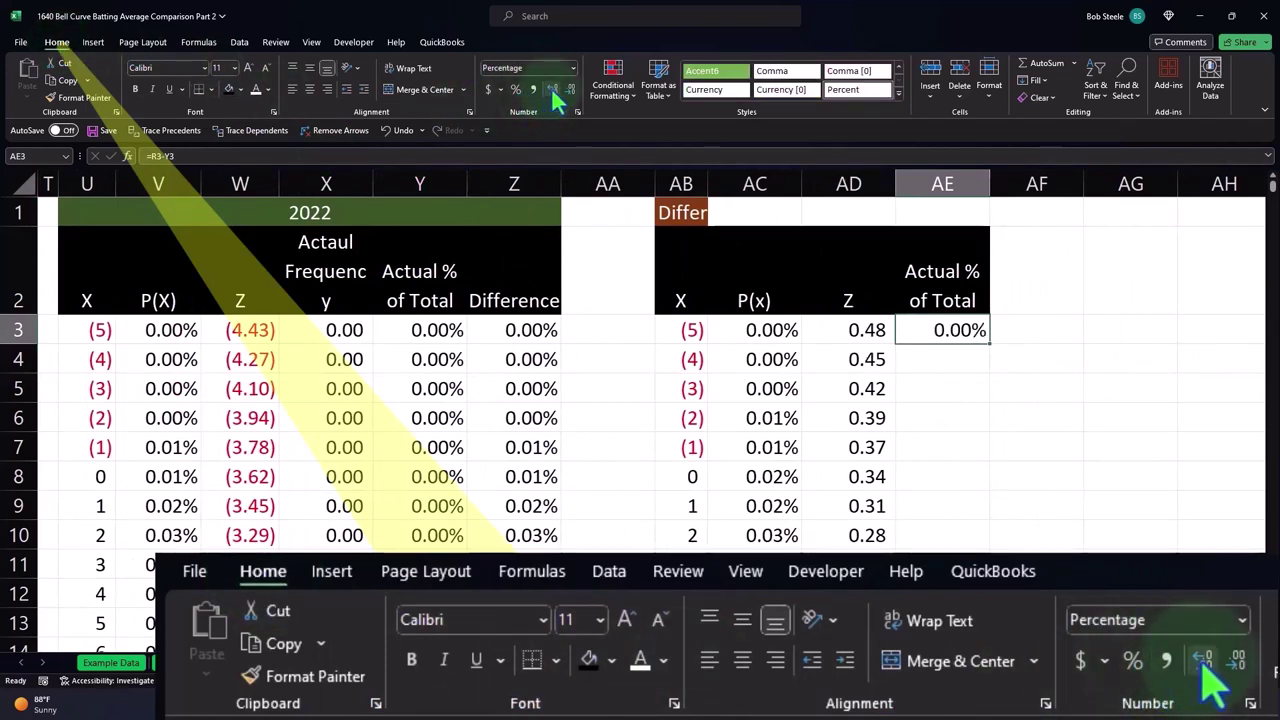
pyautogui.doubleClick(990, 344)
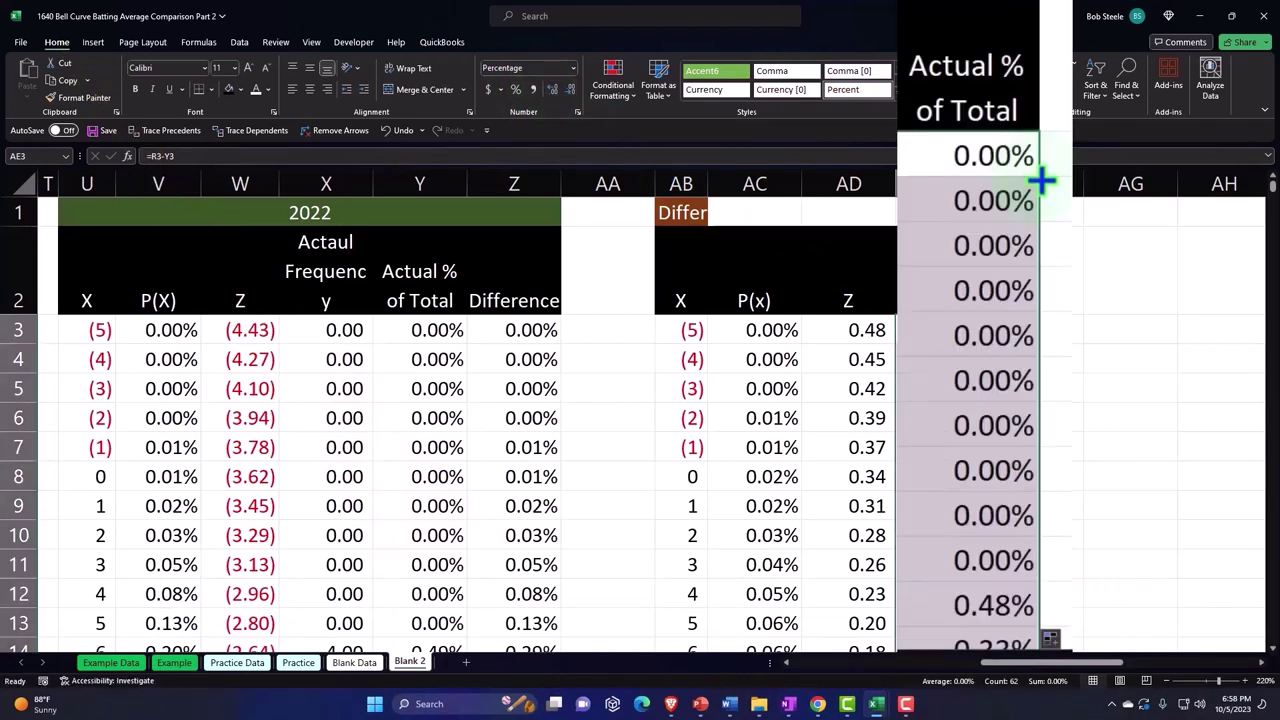
pyautogui.click(848, 476)
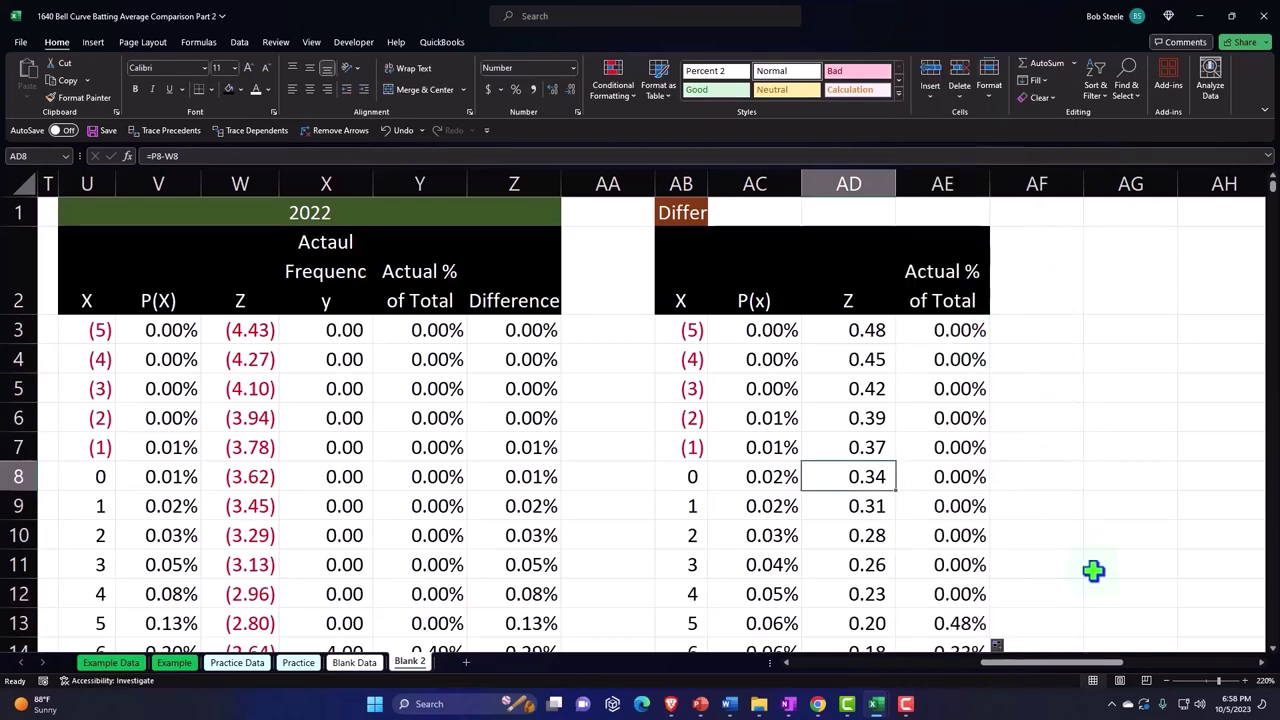
# - Select the 1920 P(x) column from O2 down, excluding the Total row
pyautogui.moveTo(1048, 670); pyautogui.dragTo(981, 672)
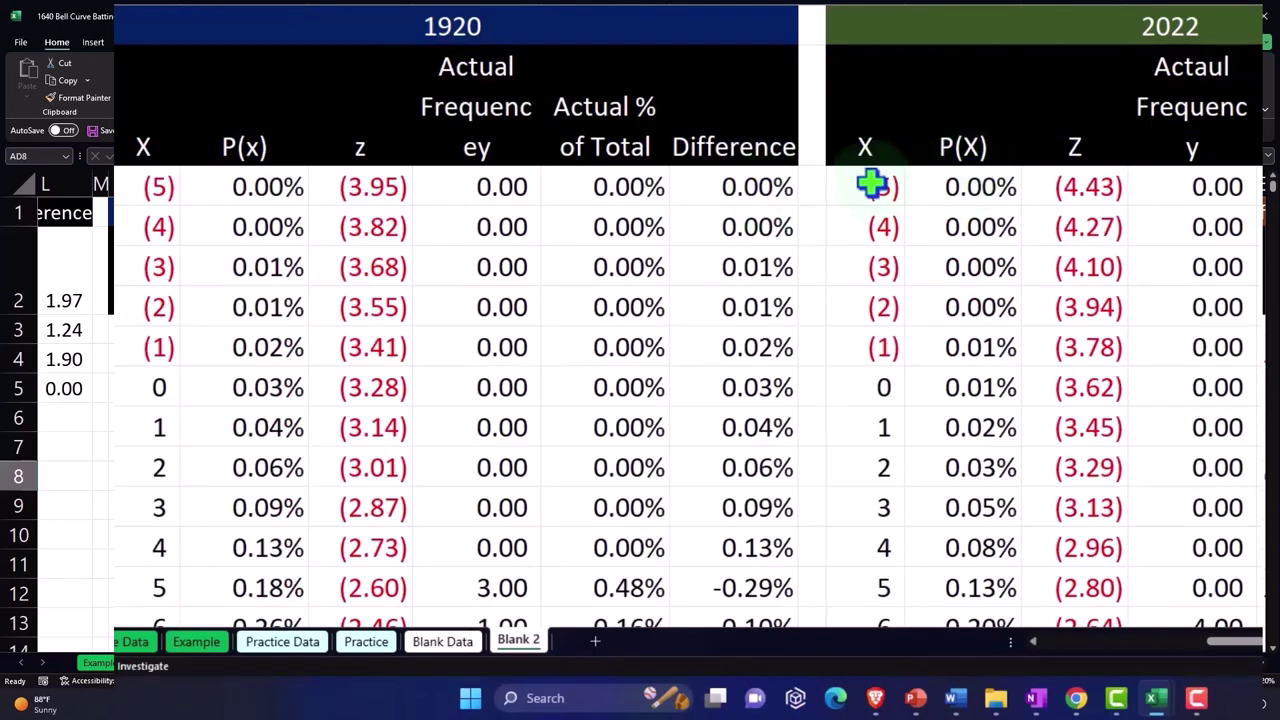
pyautogui.click(238, 147)
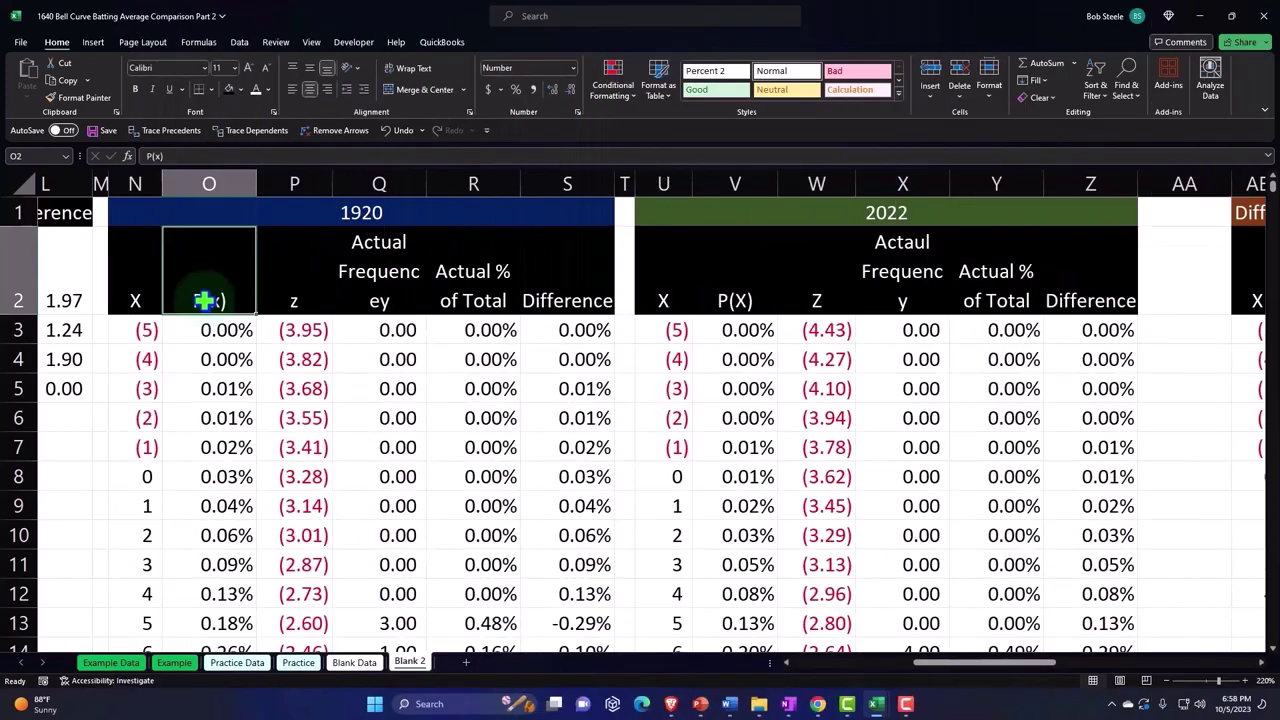
pyautogui.hotkey('ctrl', 'shift', 'Down')
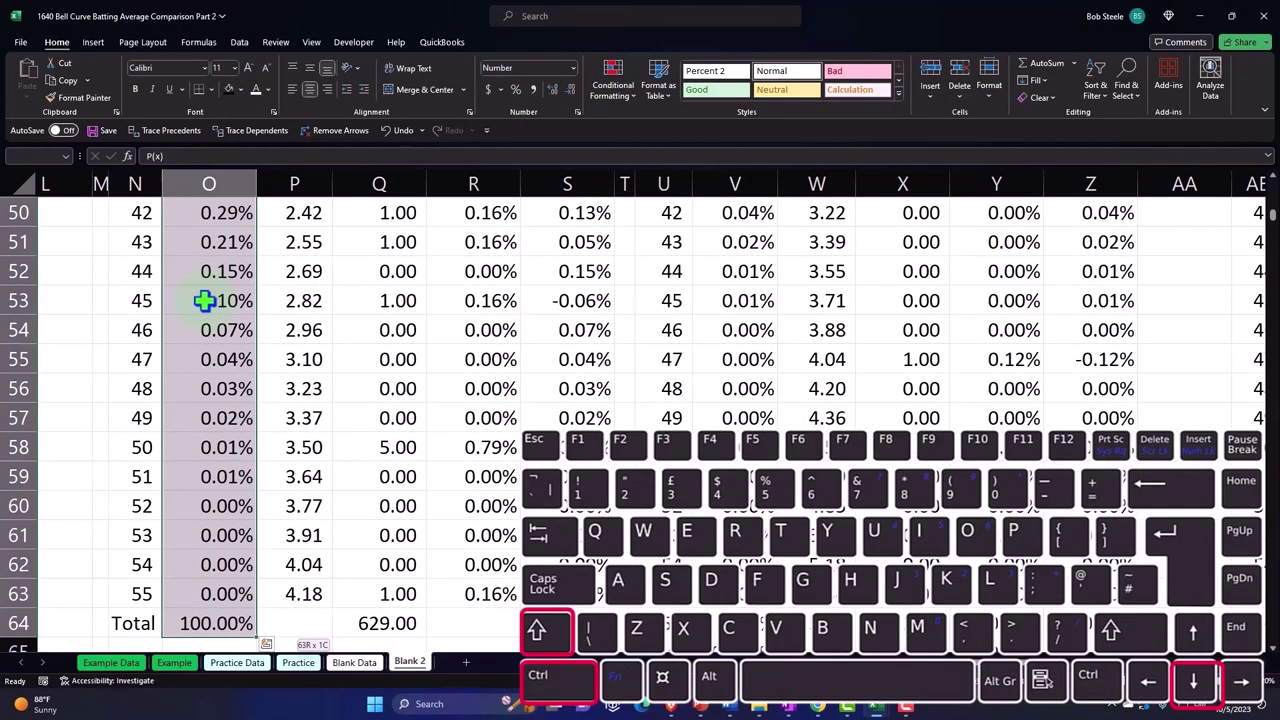
pyautogui.hotkey('shift', 'Up')
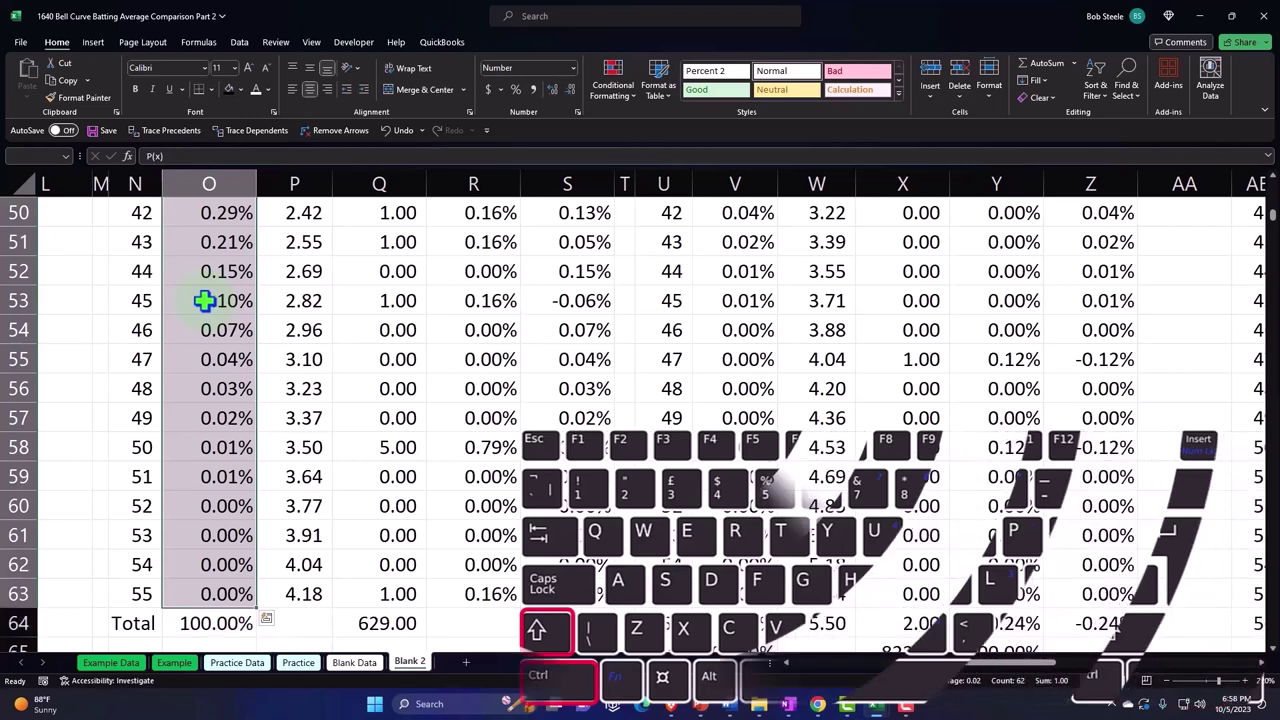
pyautogui.hotkey('ctrl', 'BackSpace')
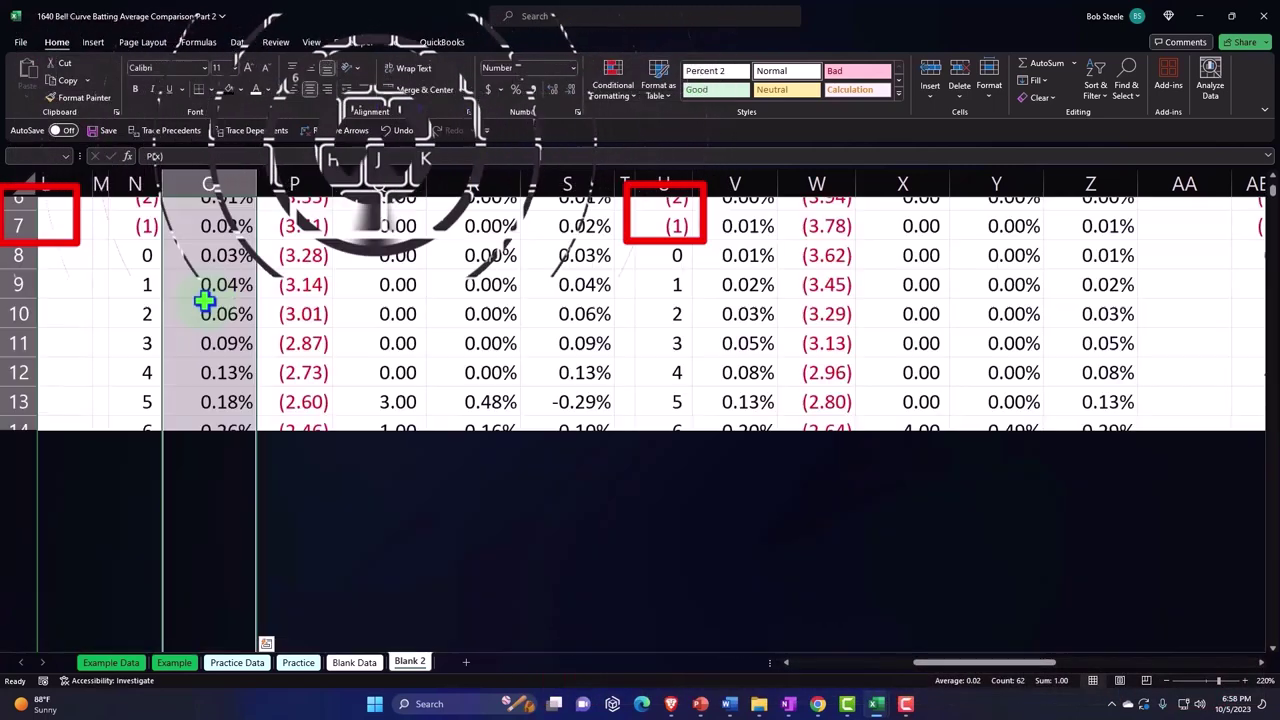
# - Insert a clustered column chart of P(x) and drag it beside the tables
pyautogui.click(93, 42)
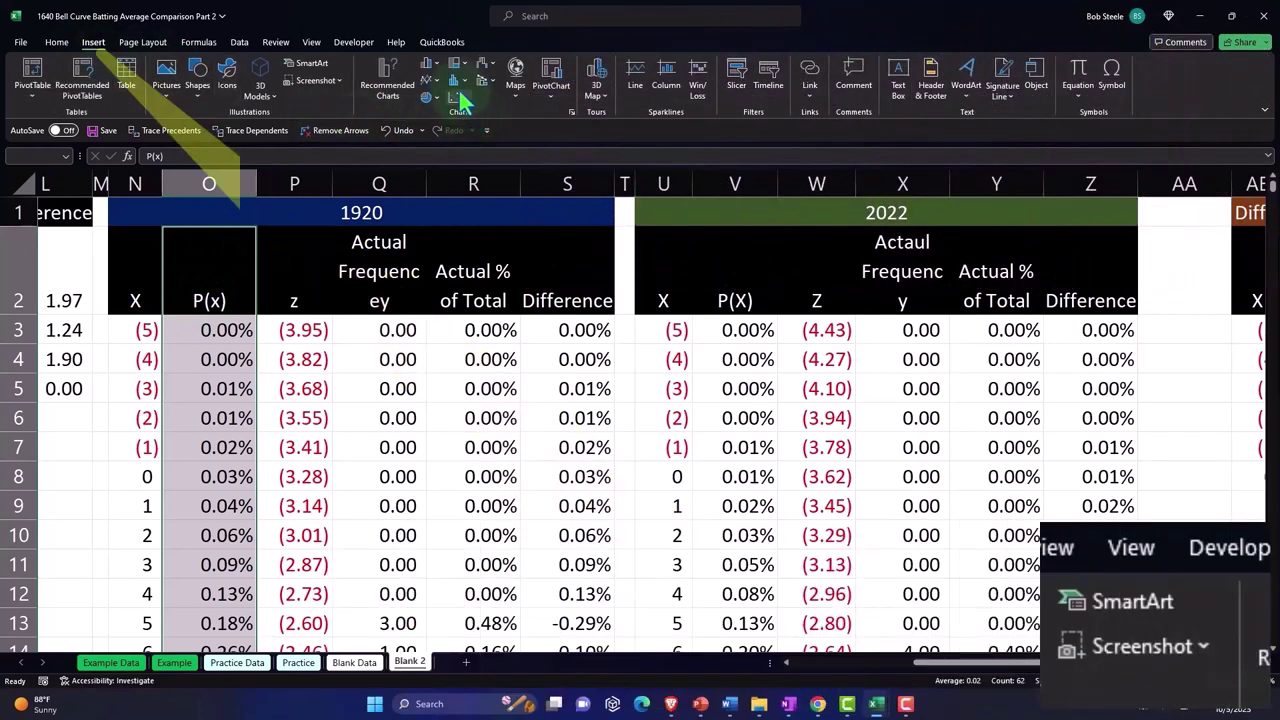
pyautogui.click(428, 66)
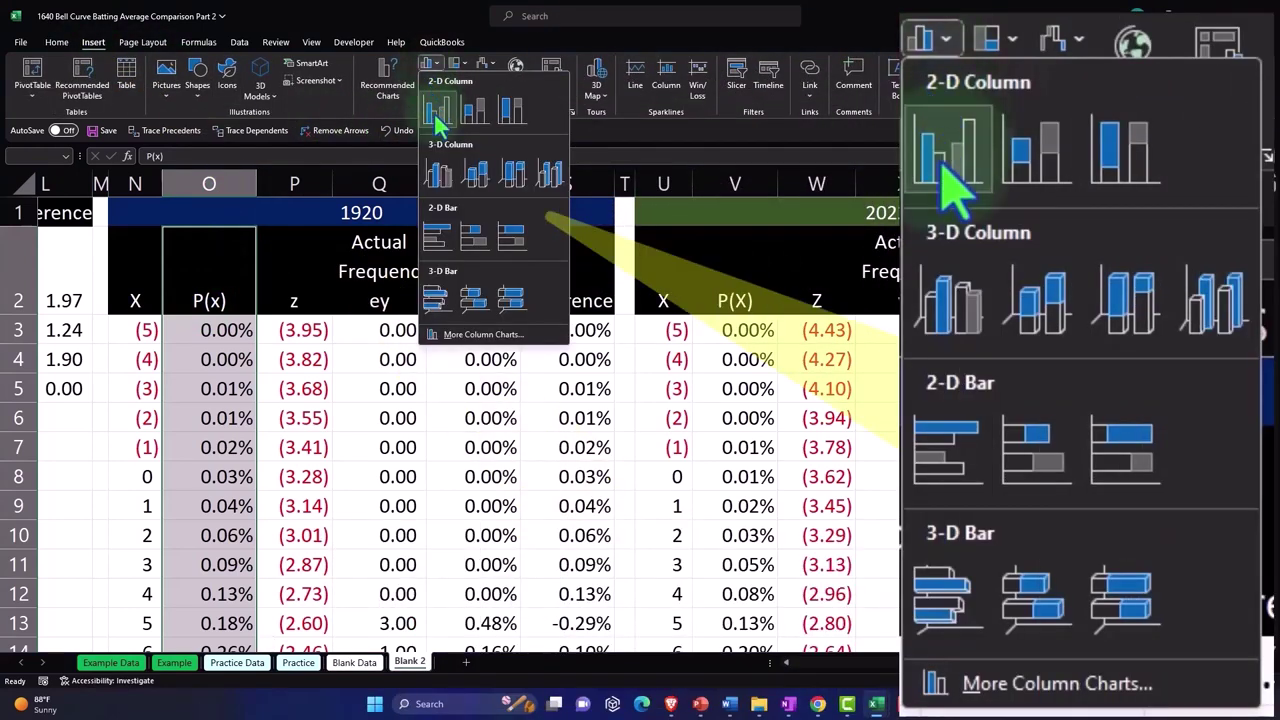
pyautogui.click(437, 108)
pyautogui.moveTo(500, 251); pyautogui.dragTo(808, 310)
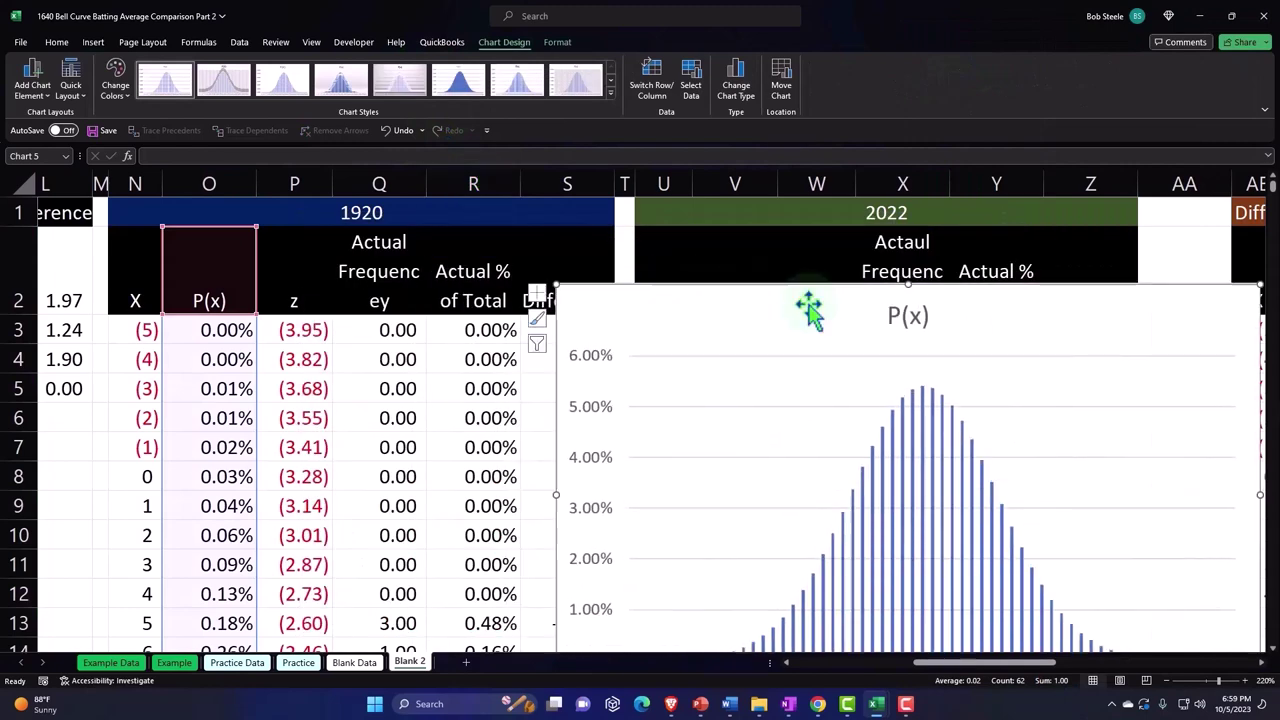
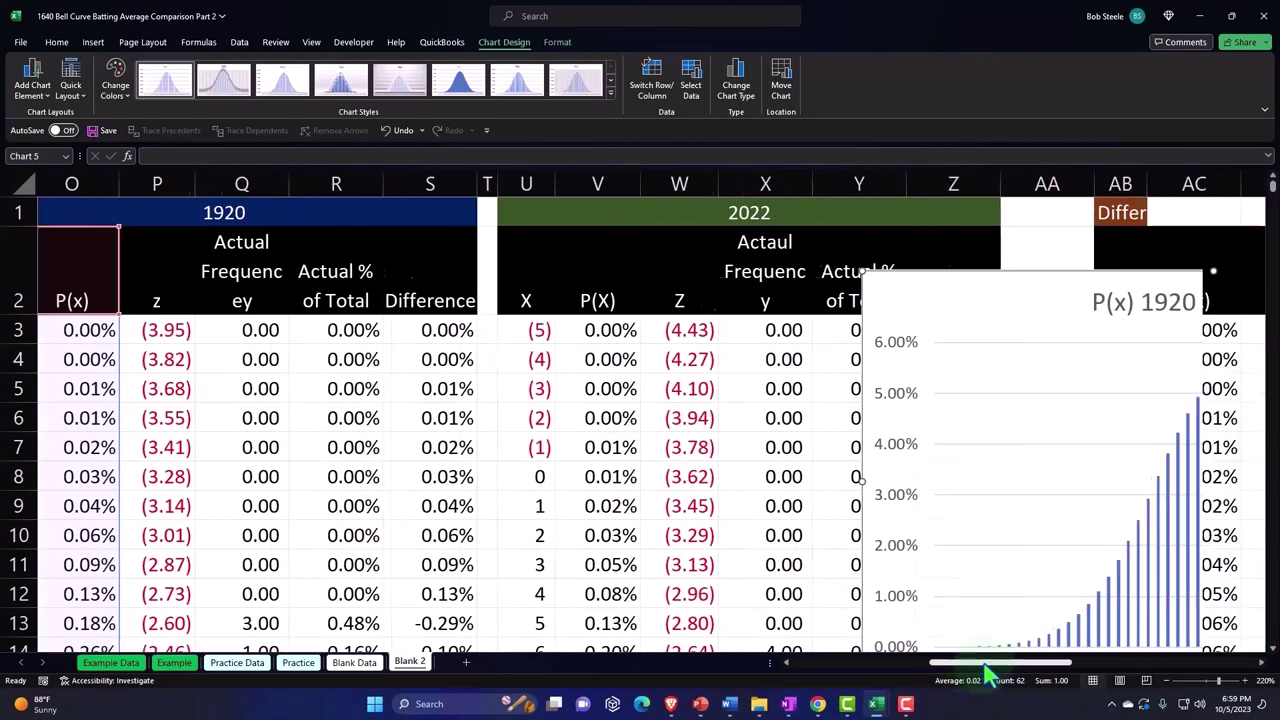
# - Set the chart's horizontal axis labels to the 2022 X values in 'Blank 2'!$U$3:$U$64
pyautogui.moveTo(988, 664); pyautogui.dragTo(1035, 662)
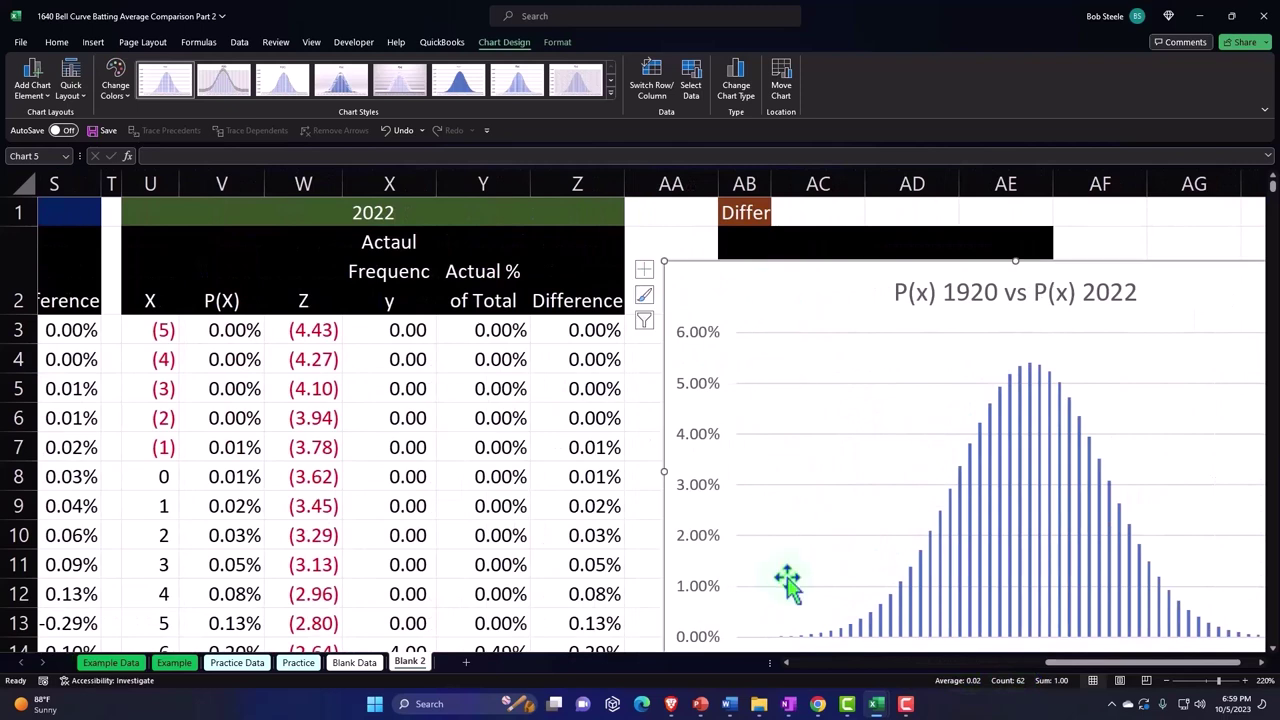
pyautogui.scroll(-1, 788, 568)
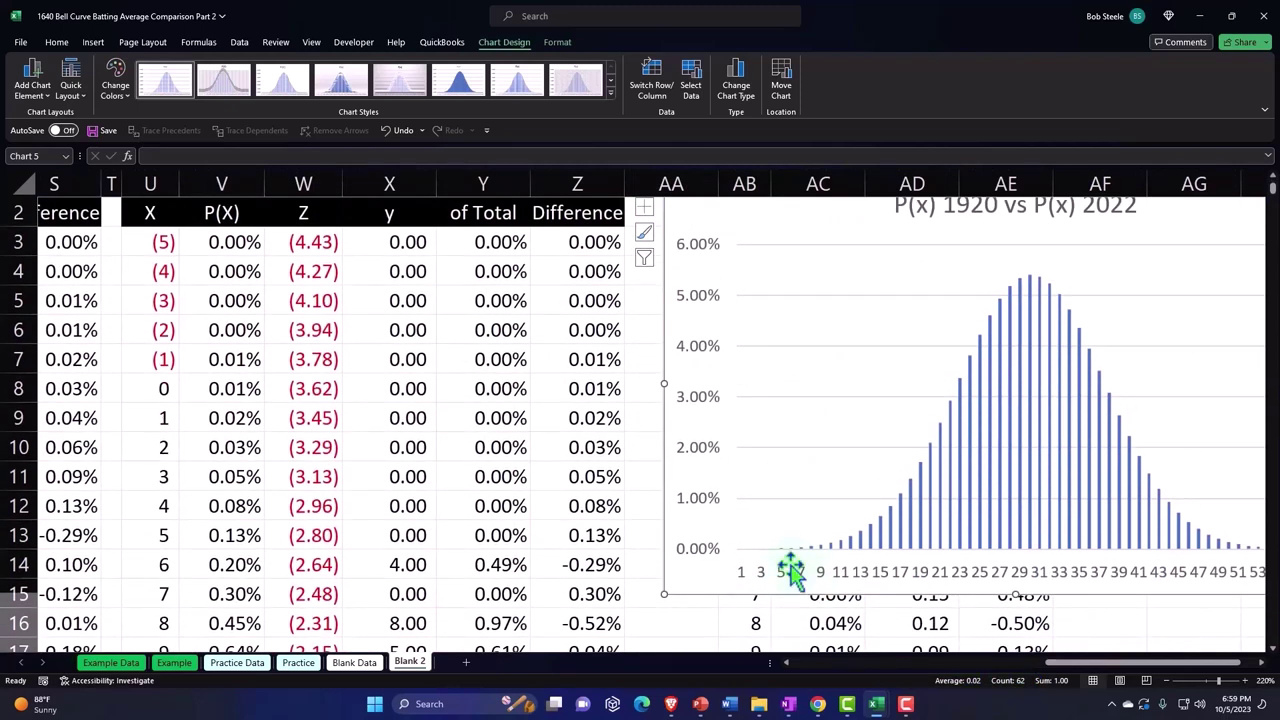
pyautogui.scroll(1, 787, 457)
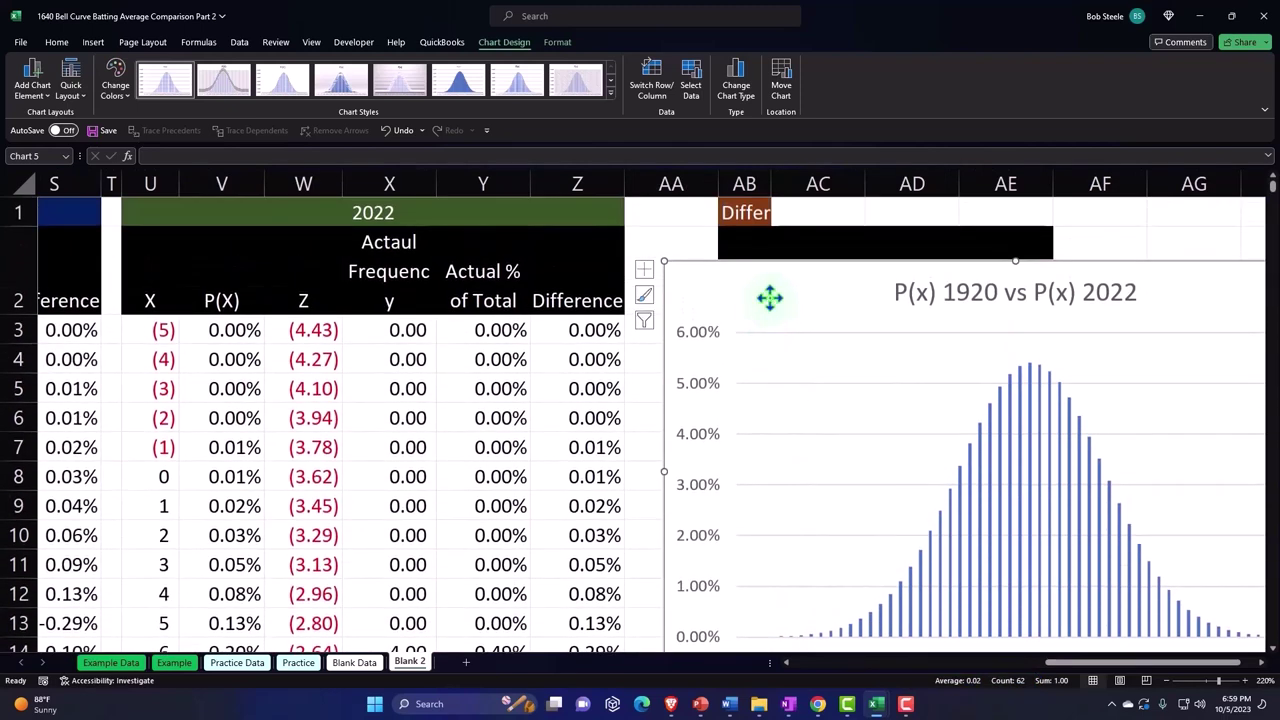
pyautogui.click(690, 80)
pyautogui.moveTo(803, 232); pyautogui.dragTo(893, 222)
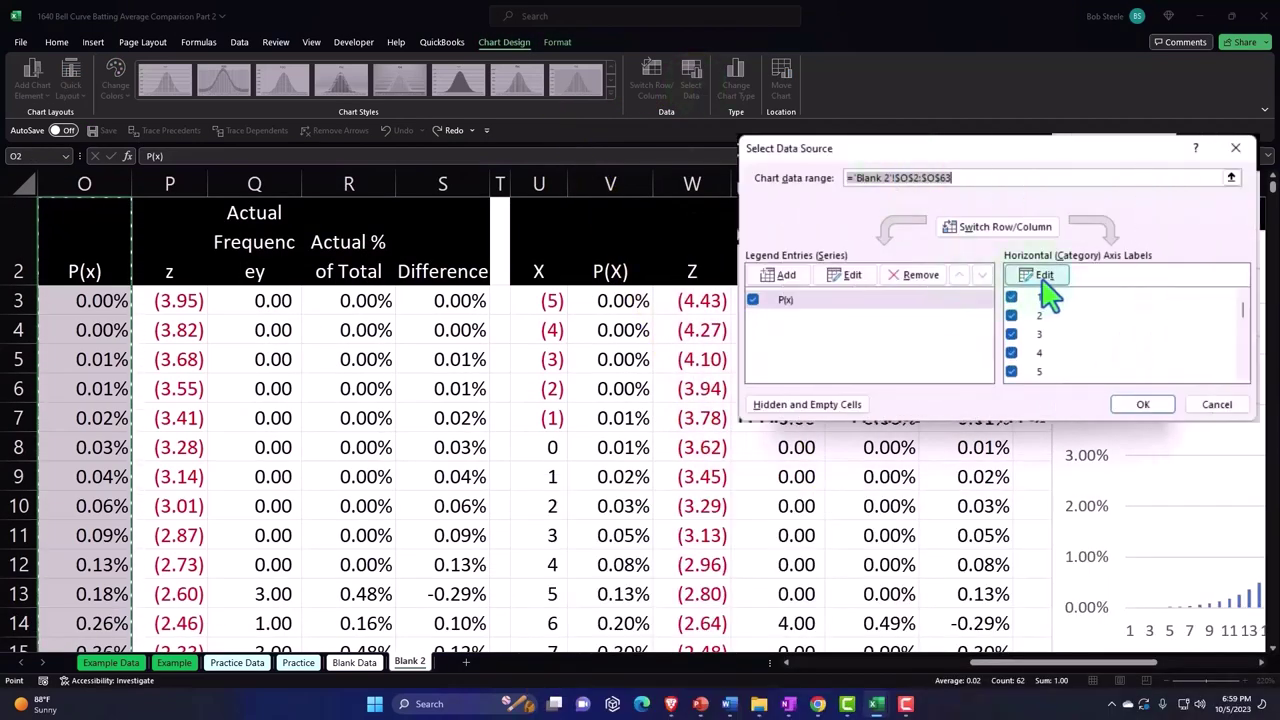
pyautogui.click(1043, 280)
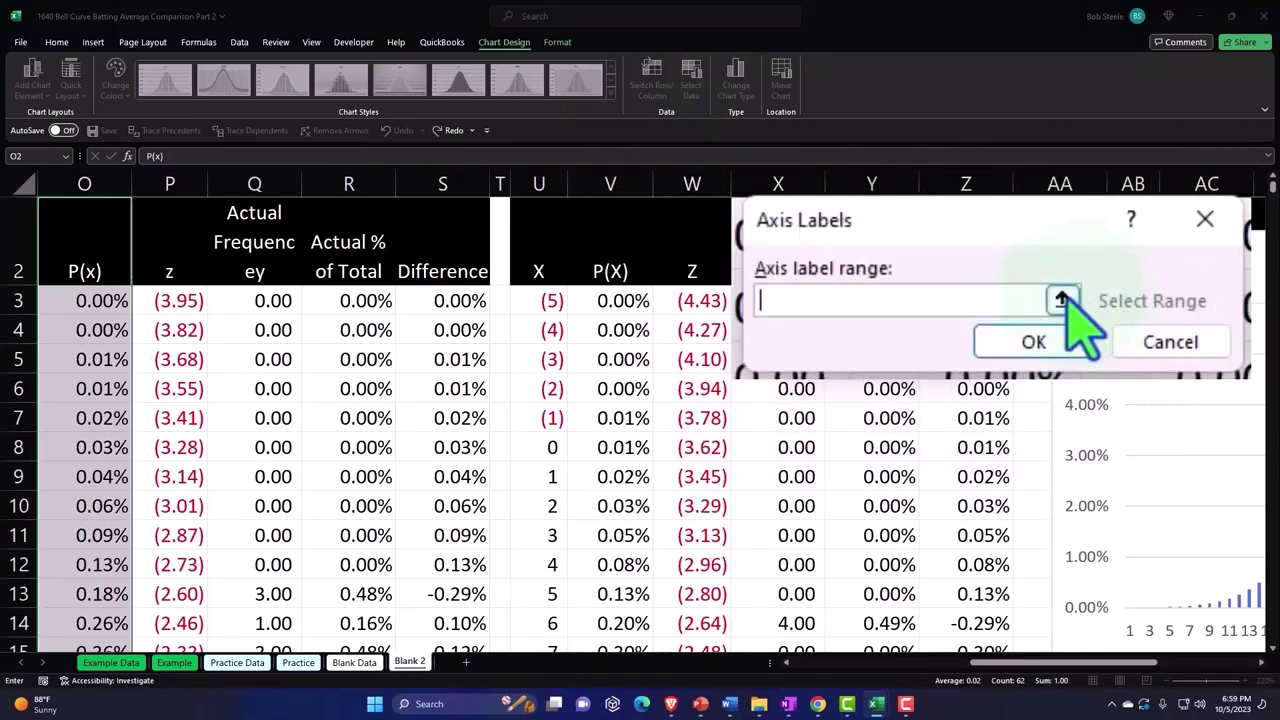
pyautogui.click(1062, 300)
pyautogui.click(553, 298)
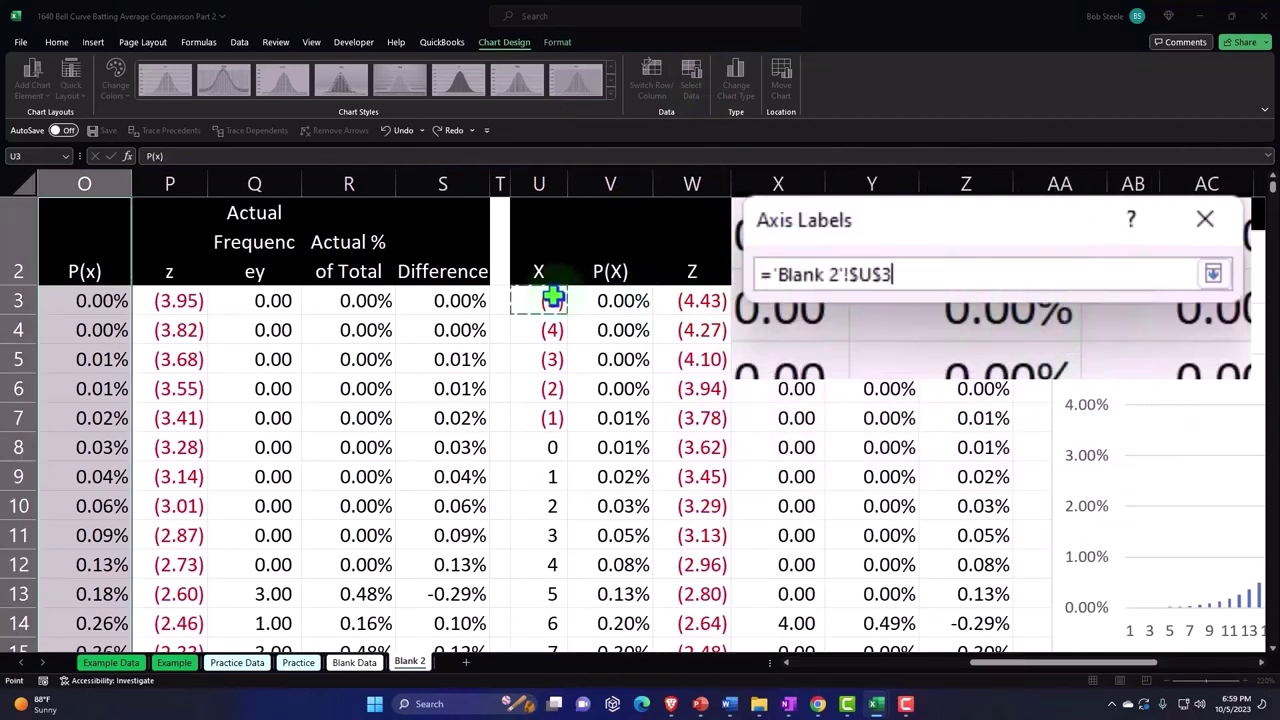
pyautogui.hotkey('ctrl', 'shift', 'Down')
pyautogui.hotkey('shift', 'Up')
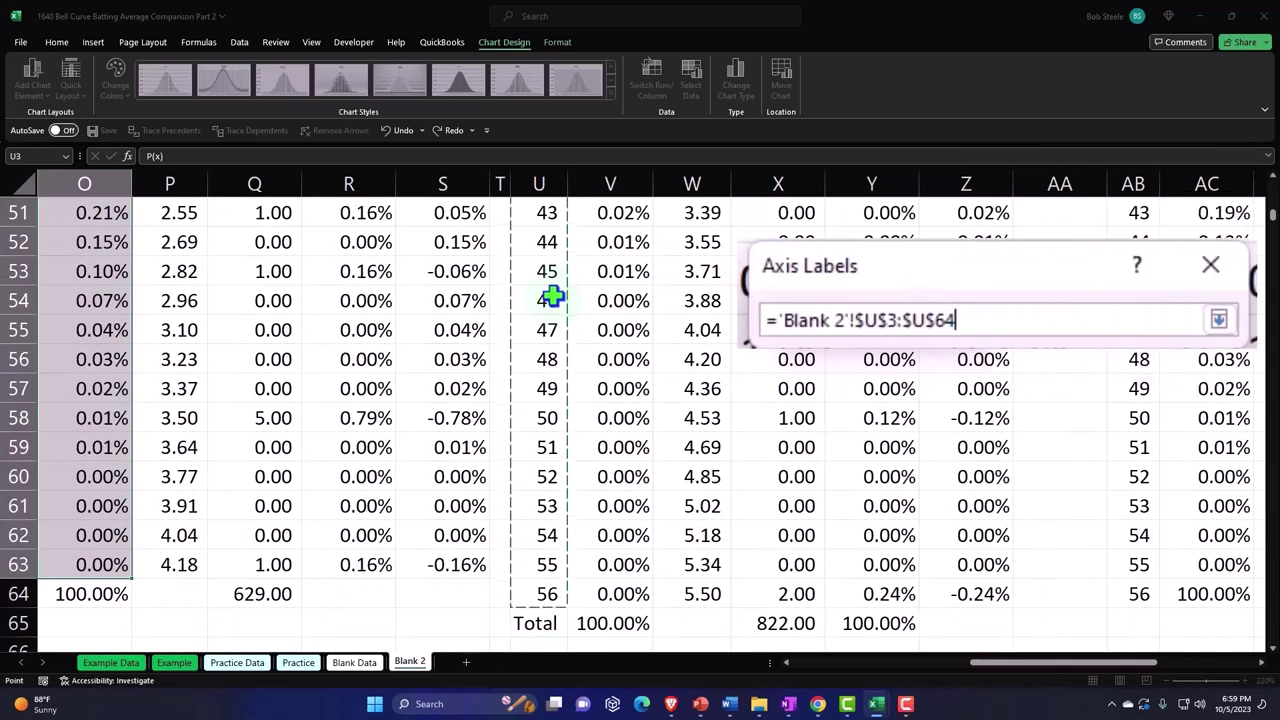
pyautogui.press('Return')
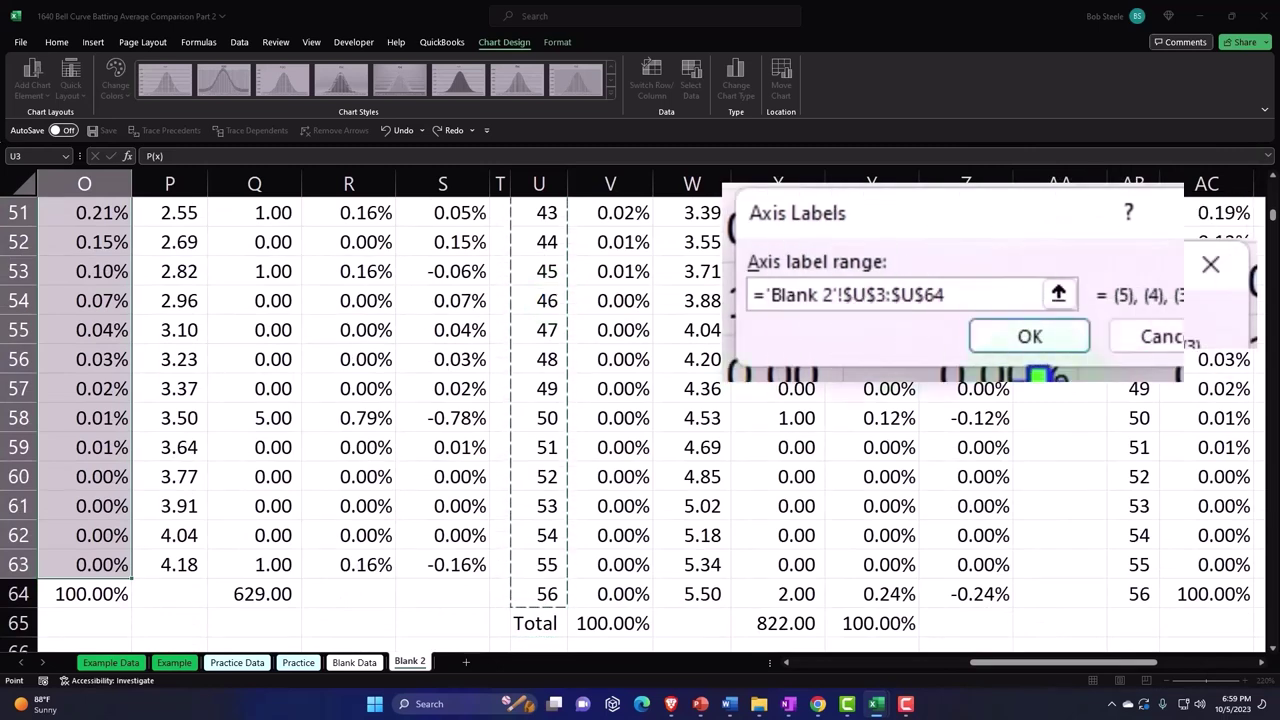
pyautogui.click(1060, 336)
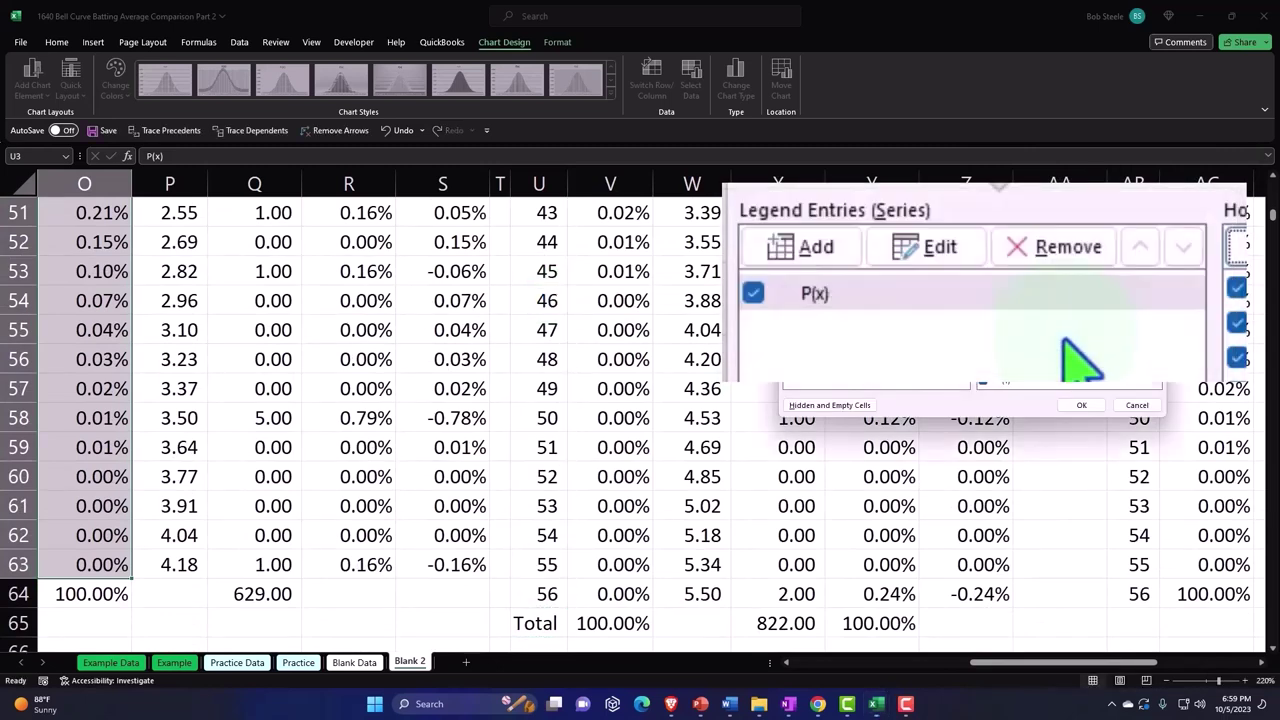
pyautogui.click(1079, 406)
pyautogui.scroll(8, 1078, 420)
pyautogui.scroll(8, 1080, 432)
pyautogui.scroll(2, 1080, 450)
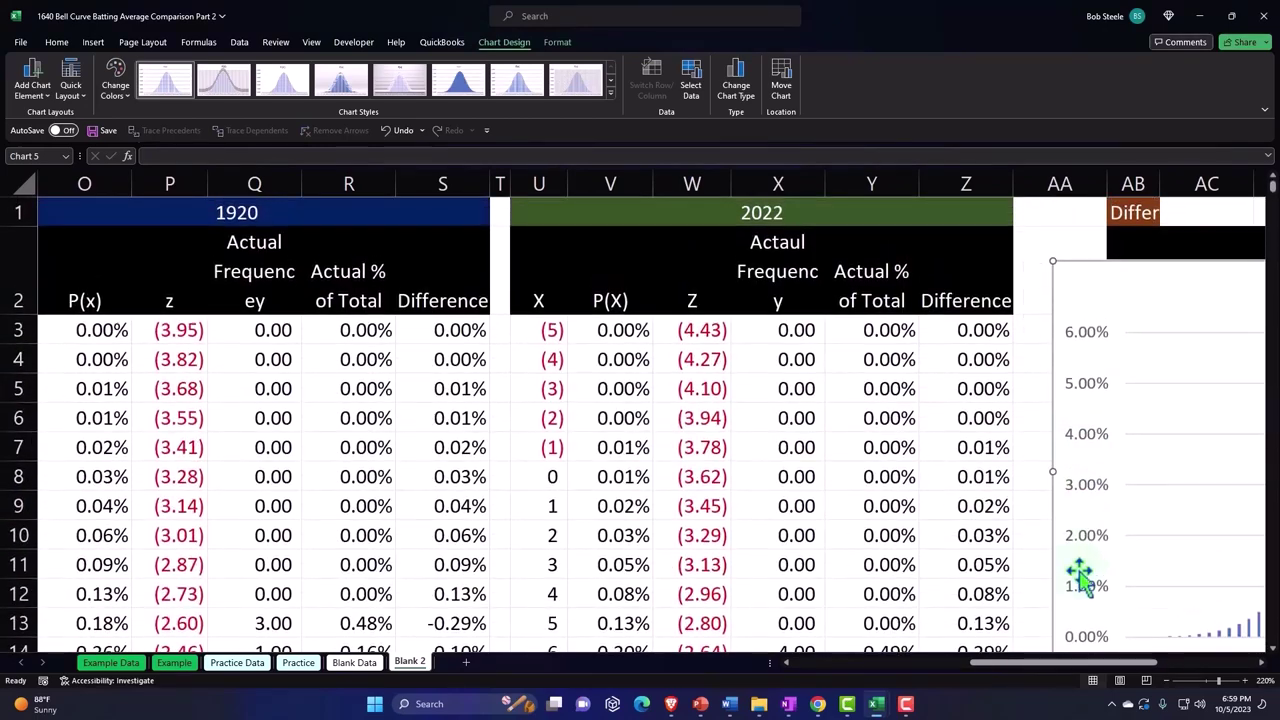
pyautogui.moveTo(1080, 663); pyautogui.dragTo(1130, 668)
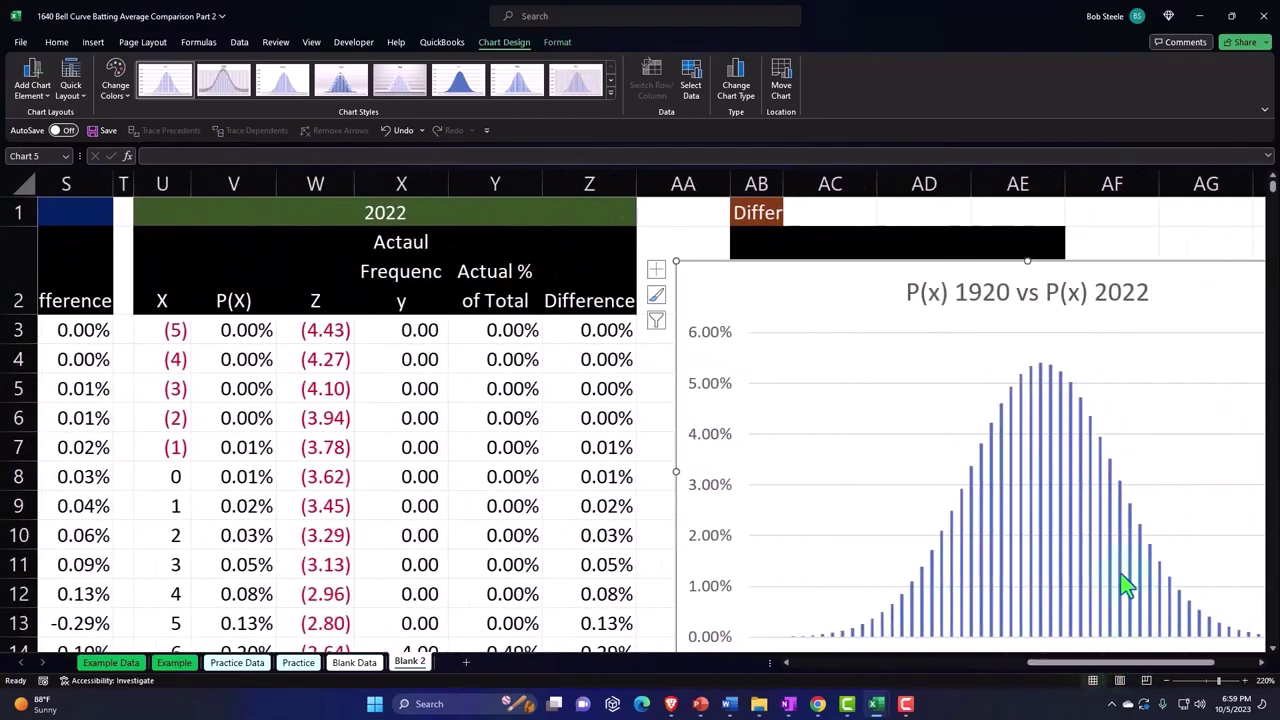
pyautogui.scroll(-1, 1109, 537)
pyautogui.scroll(-1, 1110, 530)
pyautogui.scroll(1, 1108, 534)
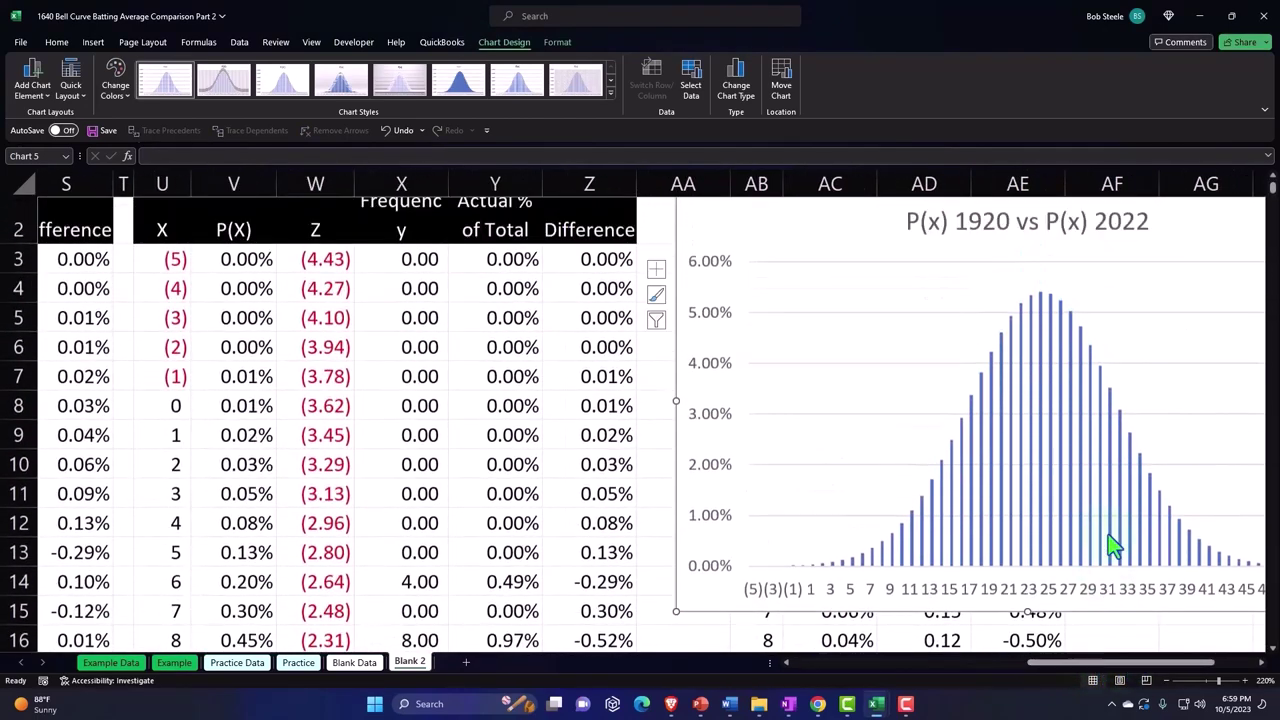
pyautogui.scroll(1, 1000, 460)
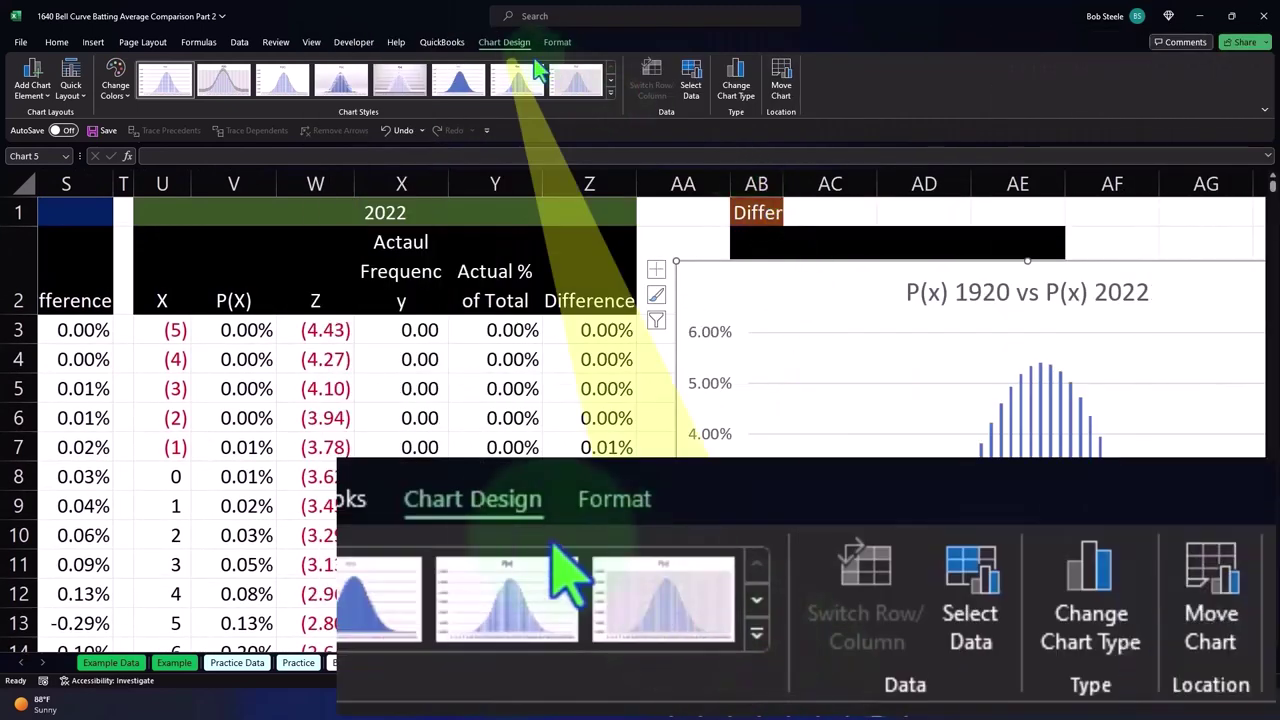
# - Add a new chart series whose values are the 2022 P(X) column V3:V64
pyautogui.click(693, 86)
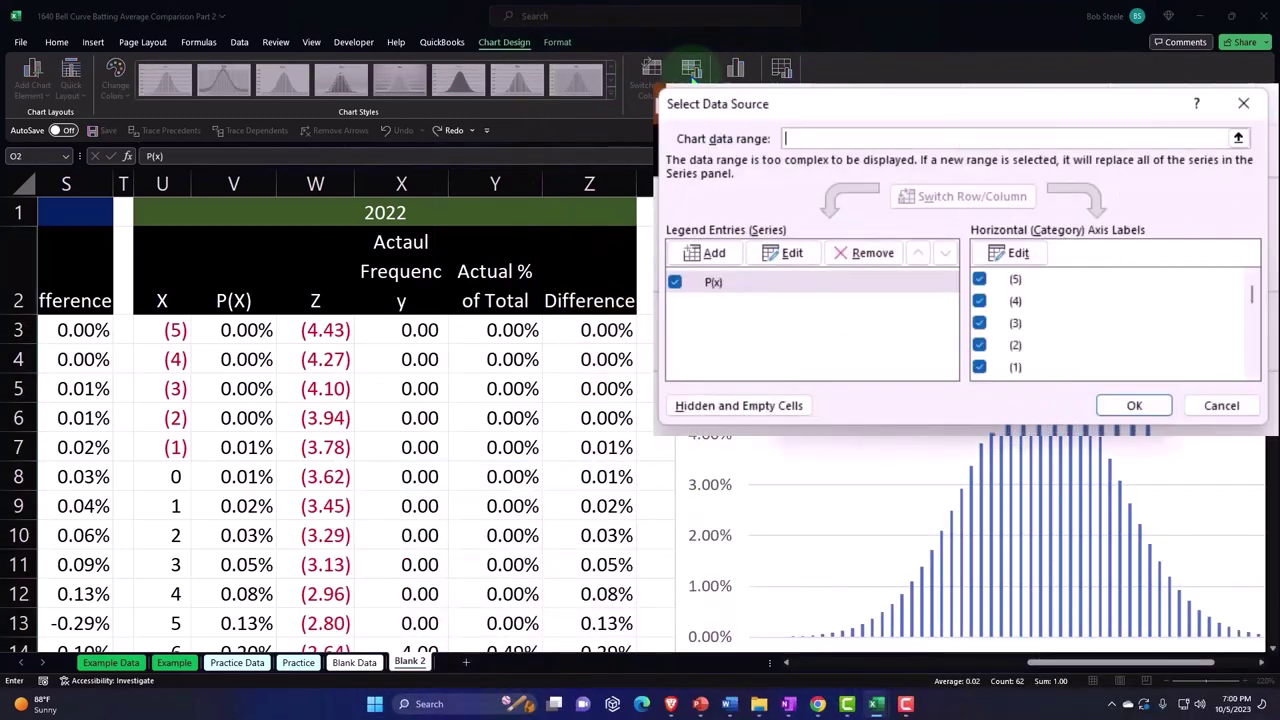
pyautogui.click(724, 256)
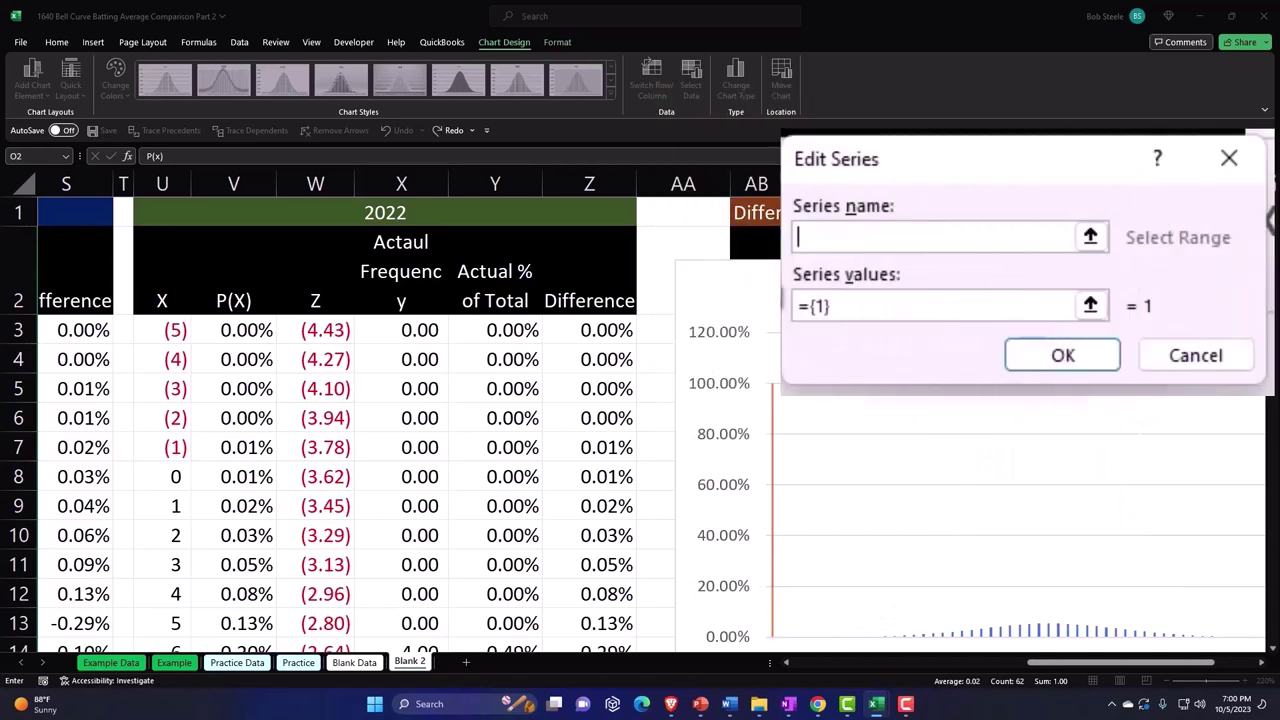
pyautogui.click(262, 291)
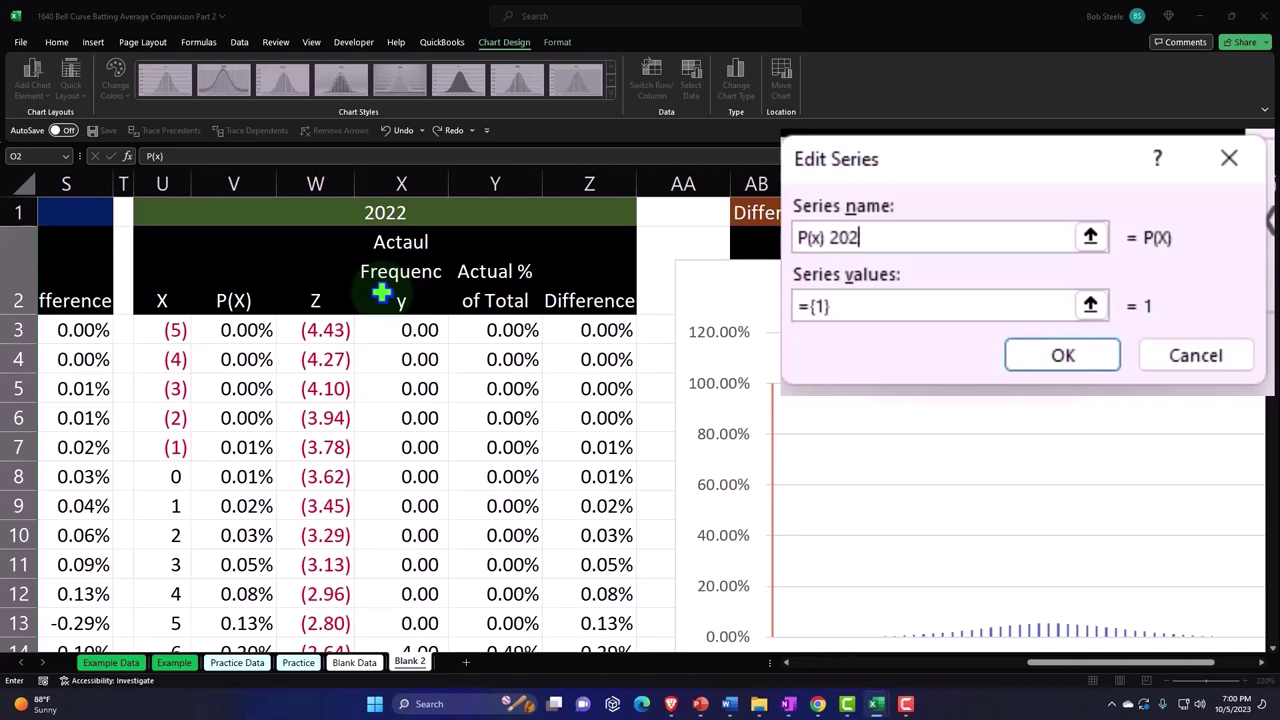
pyautogui.click(918, 307)
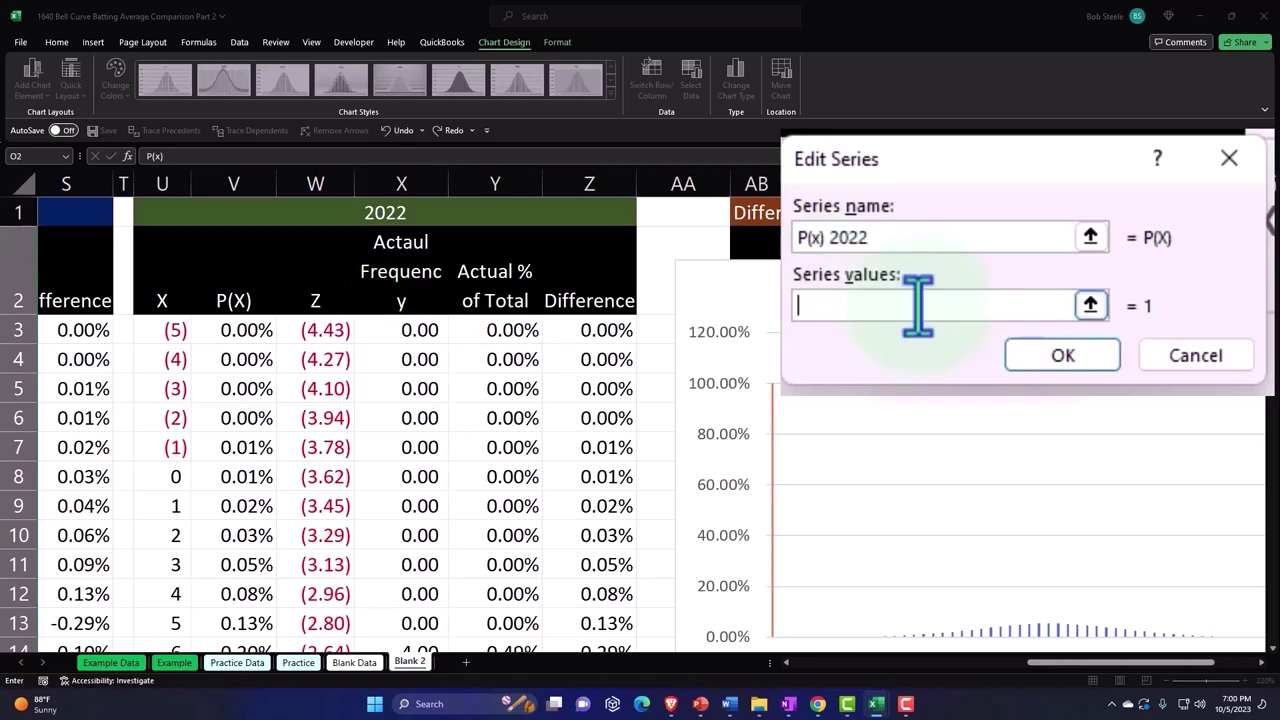
pyautogui.click(1090, 305)
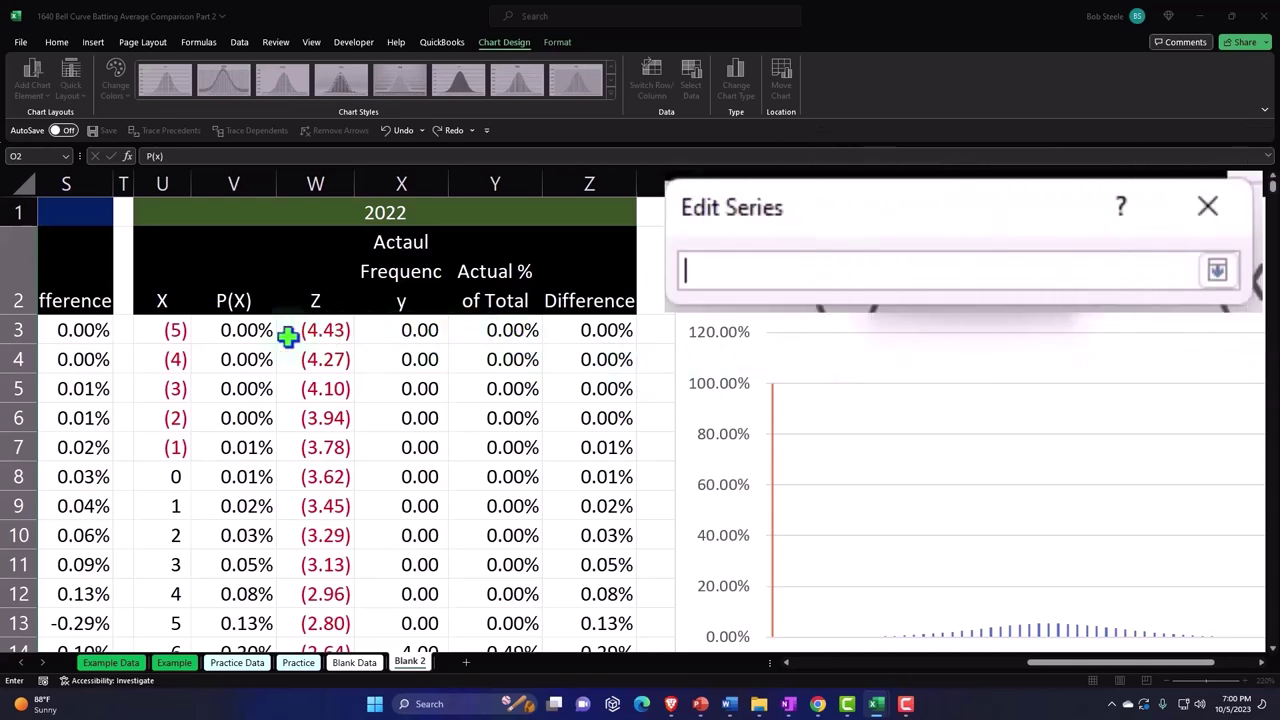
pyautogui.click(236, 334)
pyautogui.hotkey('ctrl', 'shift', 'Down')
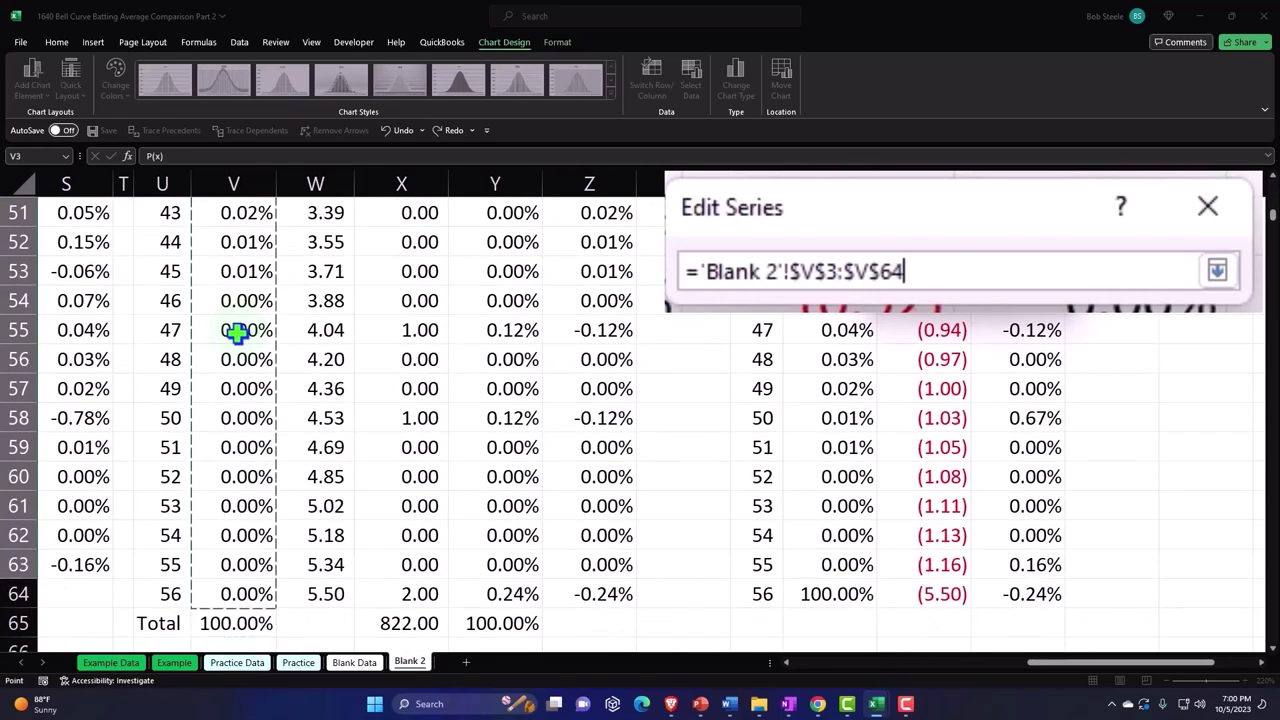
pyautogui.press('Return')
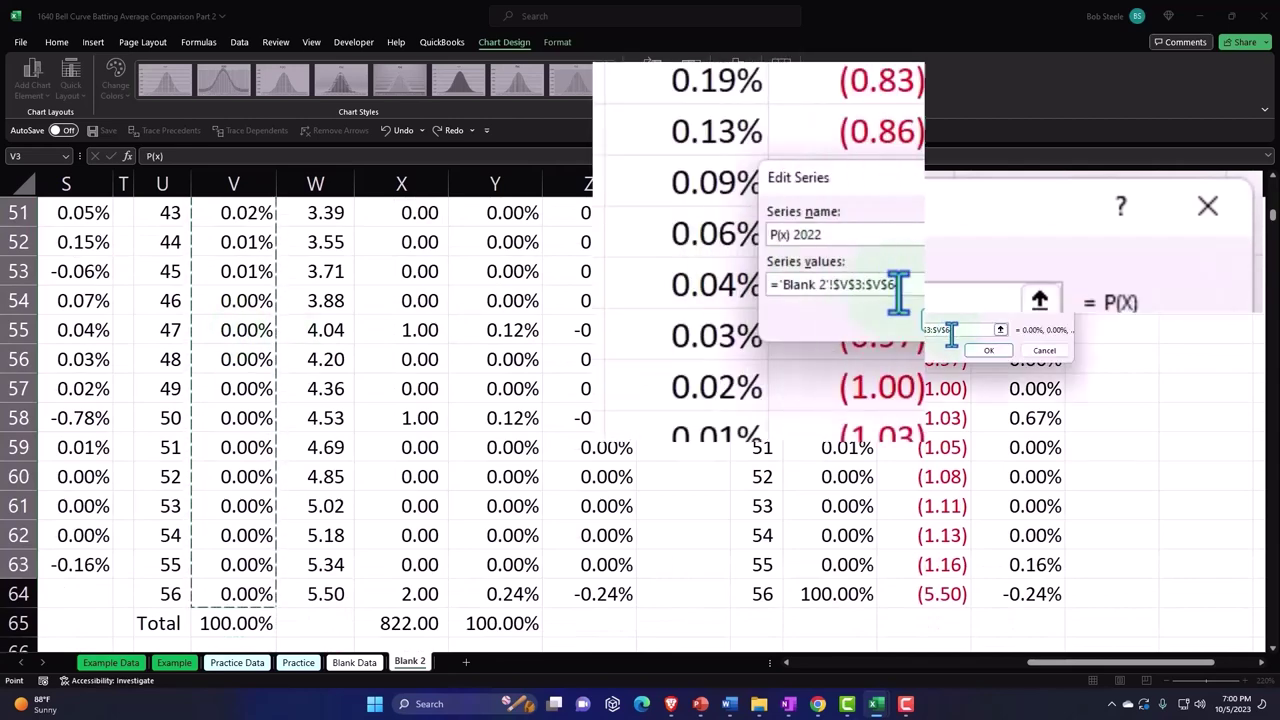
pyautogui.click(948, 318)
pyautogui.click(1125, 418)
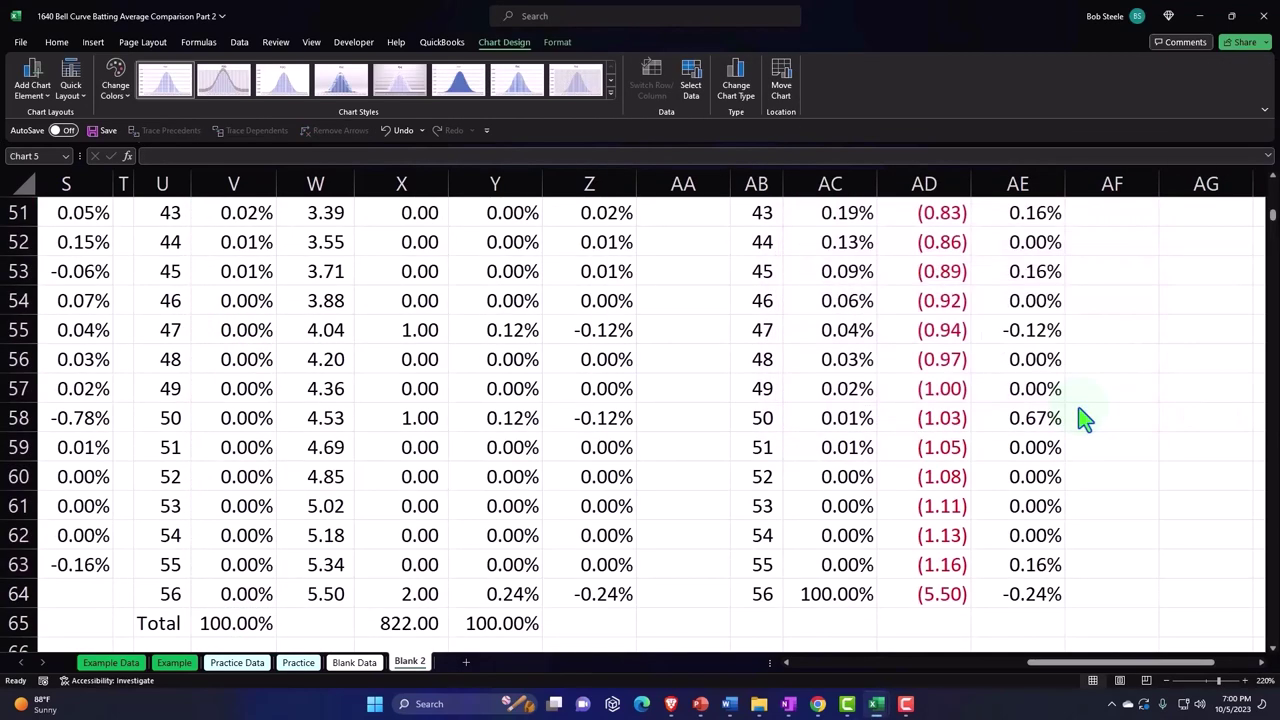
# - Enlarge the chart by dragging its corner handle right and down
pyautogui.scroll(12, 1080, 415)
pyautogui.scroll(5, 1080, 415)
pyautogui.scroll(-1, 1075, 453)
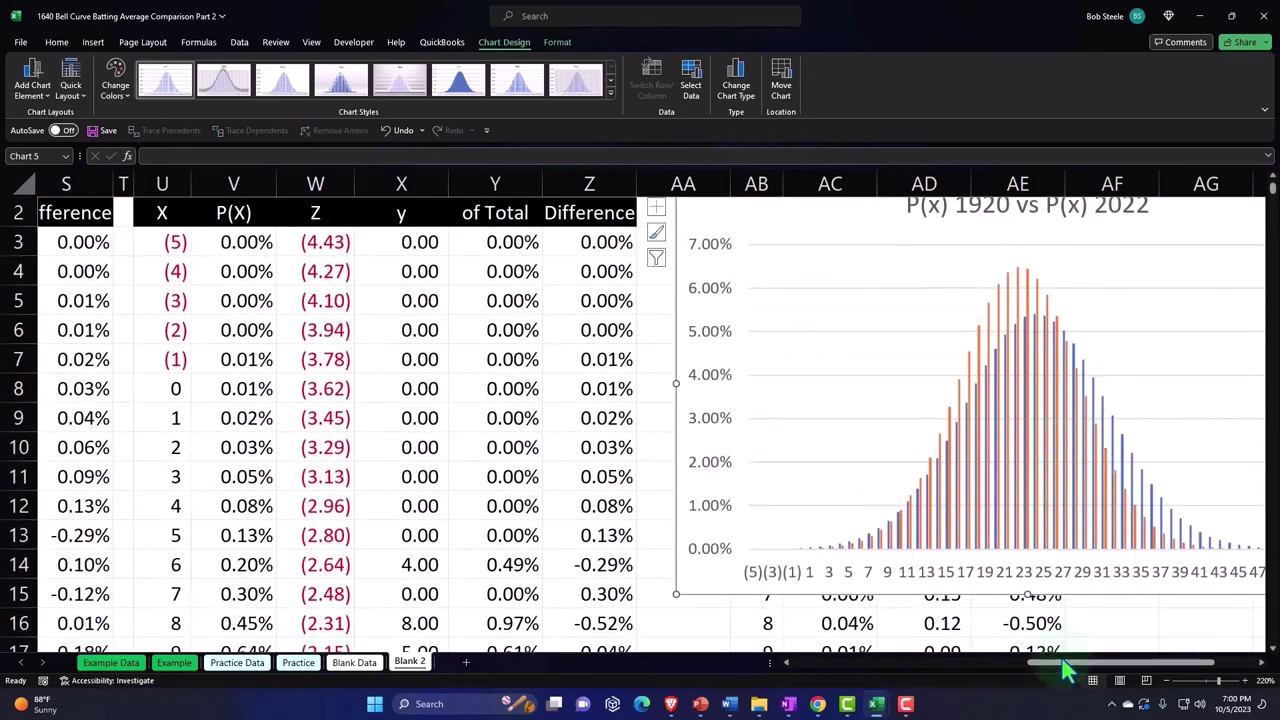
pyautogui.moveTo(1071, 663); pyautogui.dragTo(1108, 665)
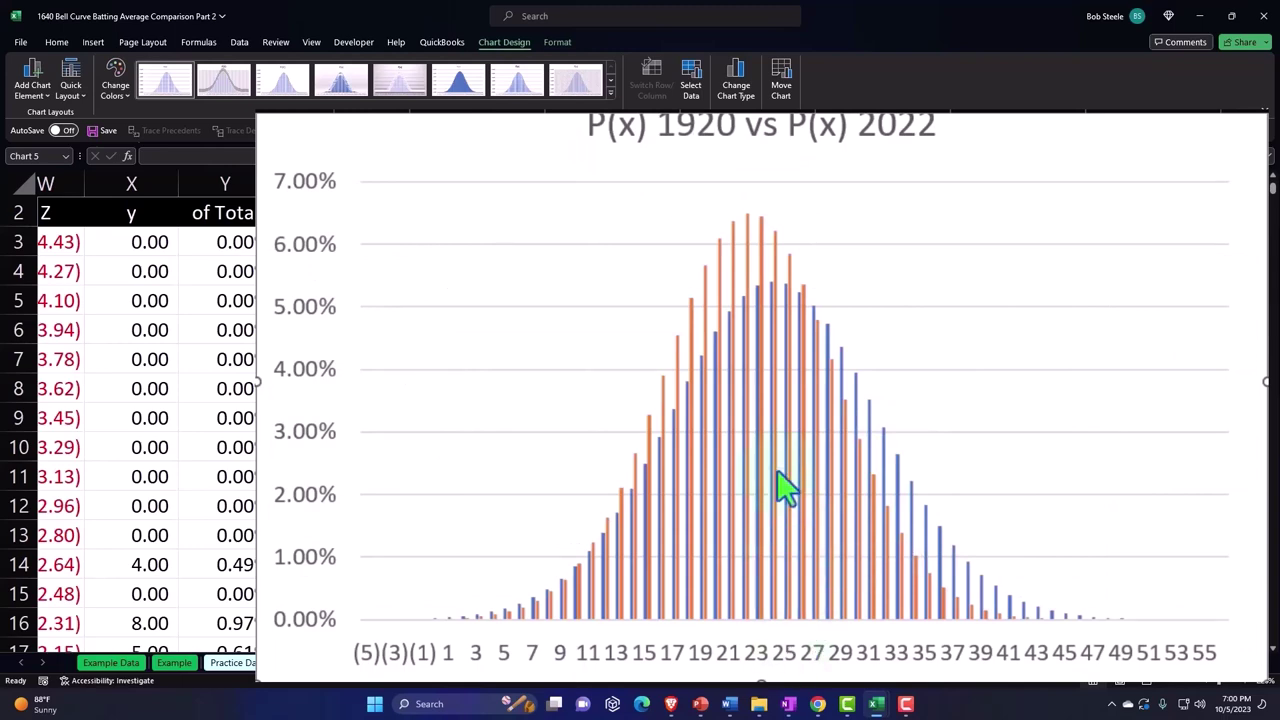
pyautogui.moveTo(1260, 677); pyautogui.dragTo(1279, 688)
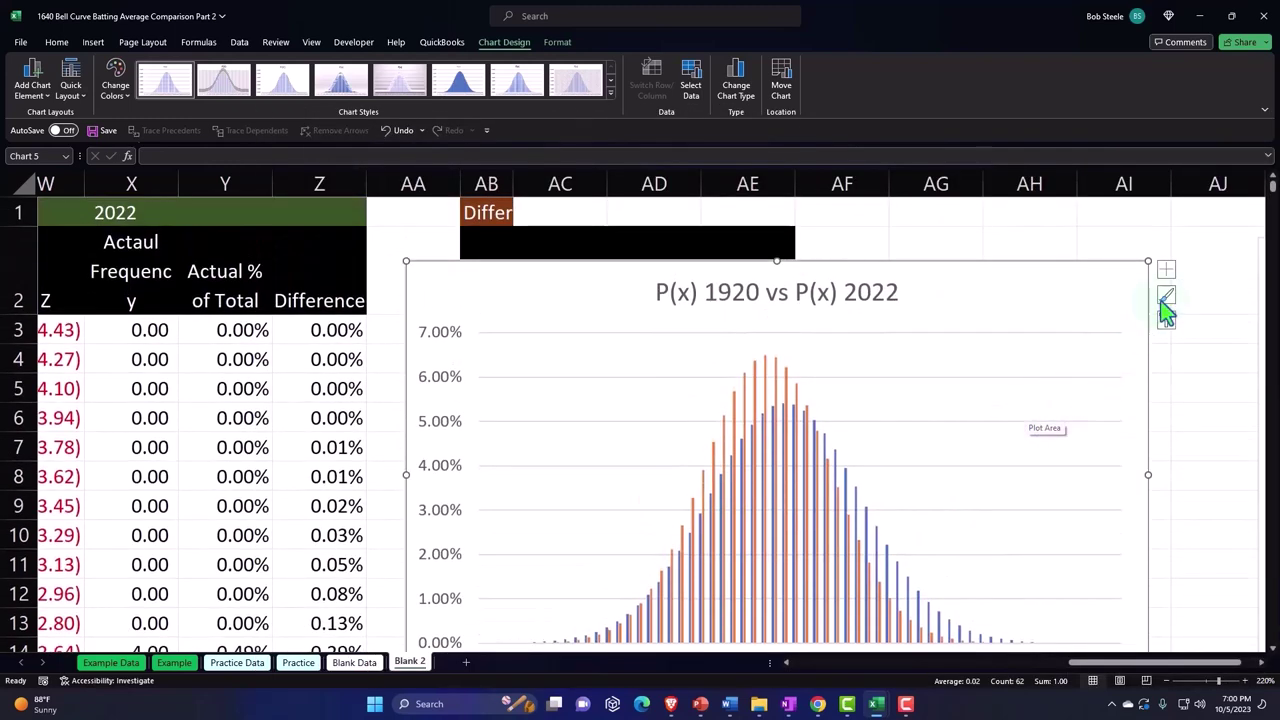
# - Turn on the chart legend from the chart elements list
pyautogui.click(1167, 270)
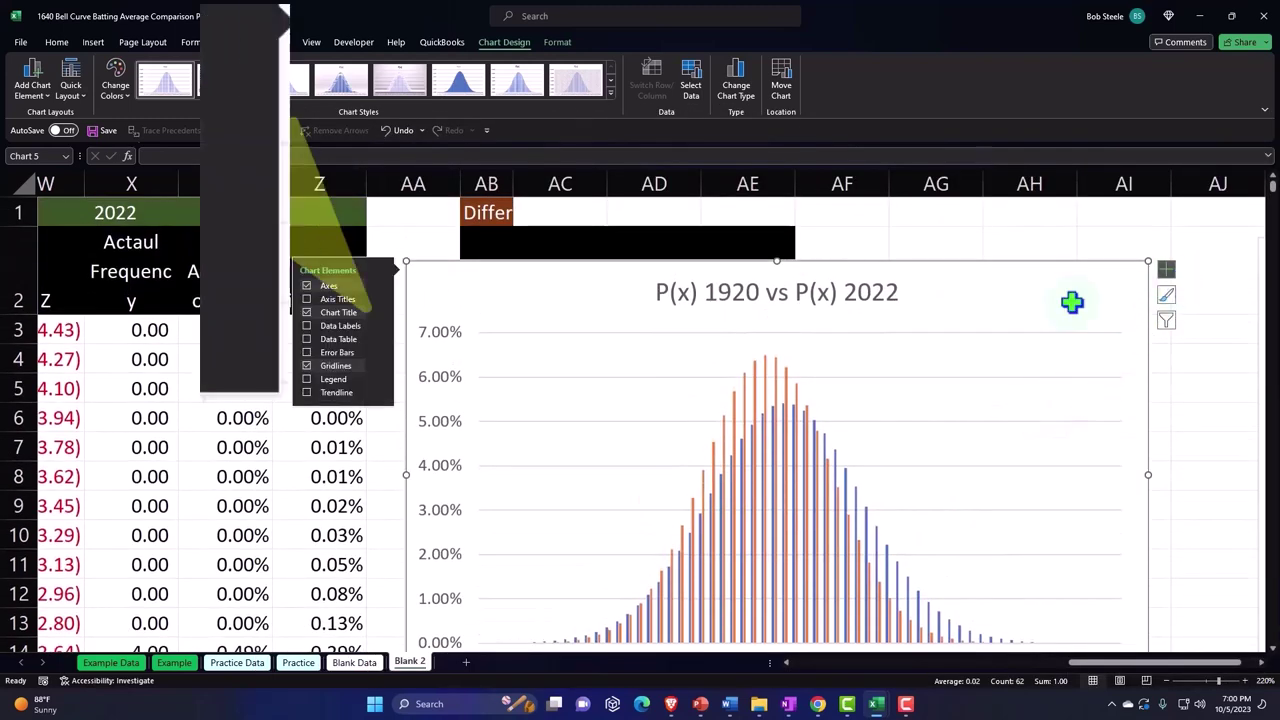
pyautogui.click(322, 380)
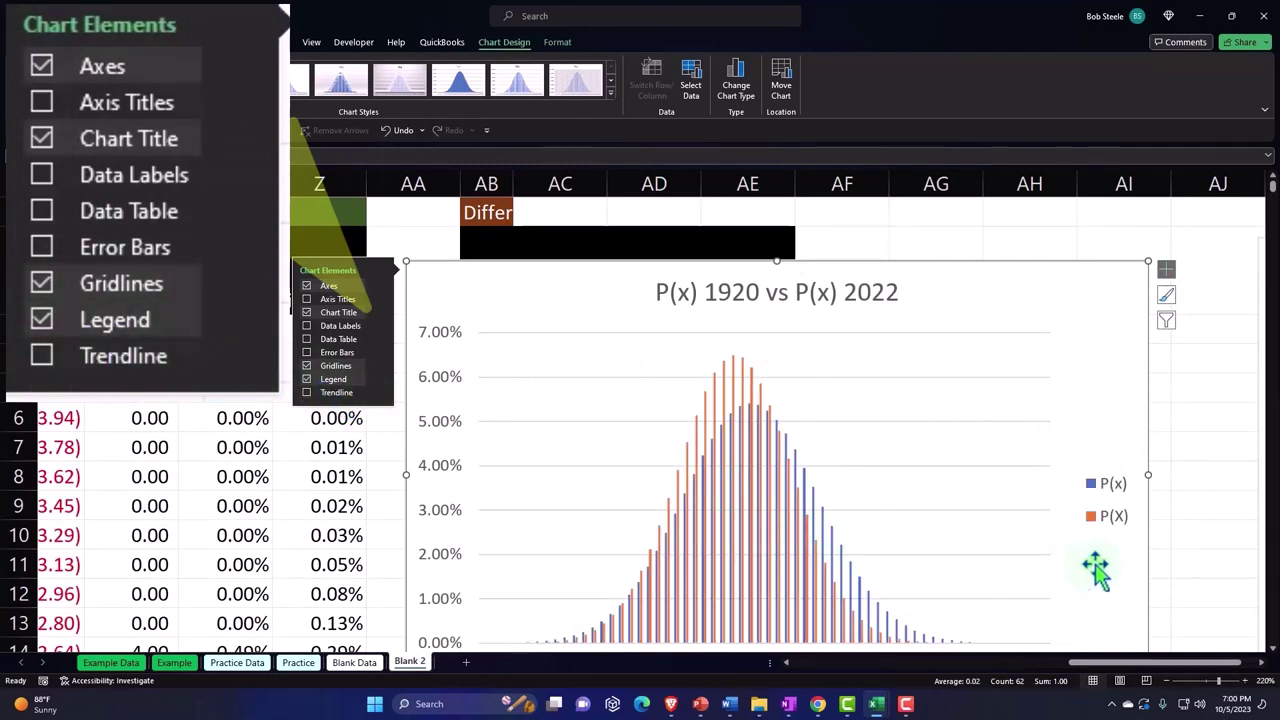
pyautogui.scroll(-1, 1095, 563)
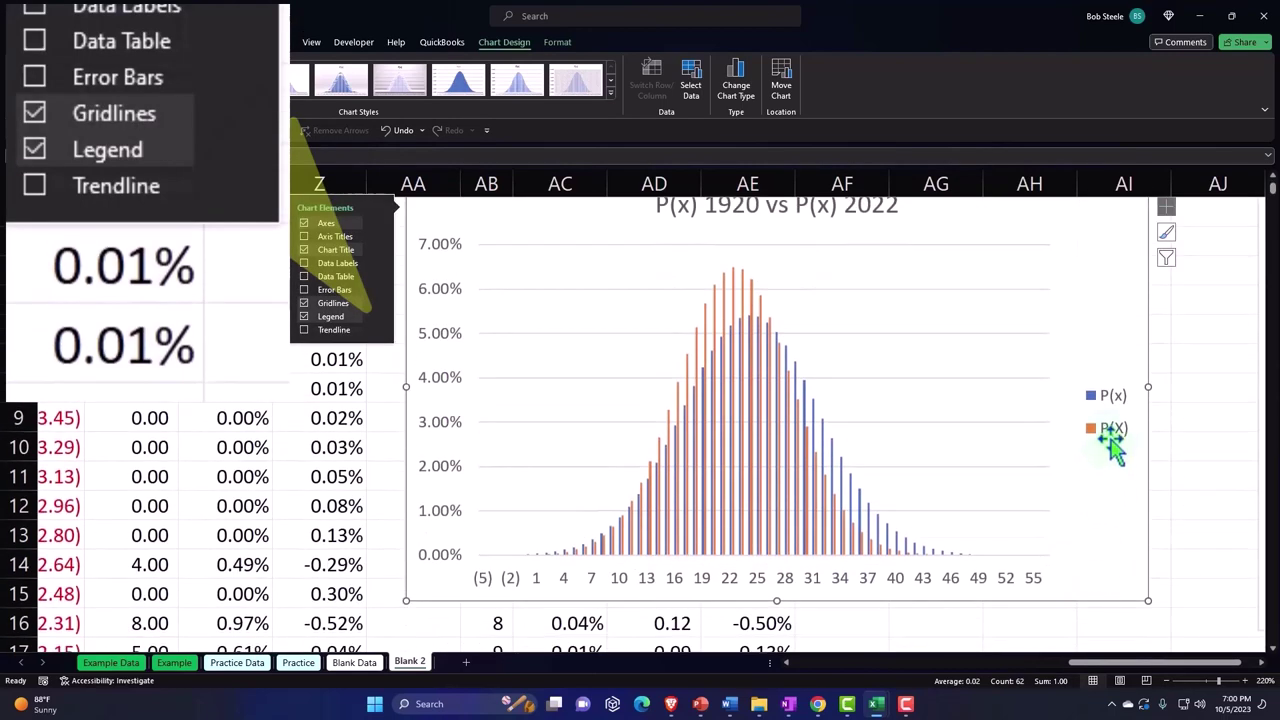
# - Open the Format Data Series pane for the P(x) series, then close it
pyautogui.doubleClick(728, 293)
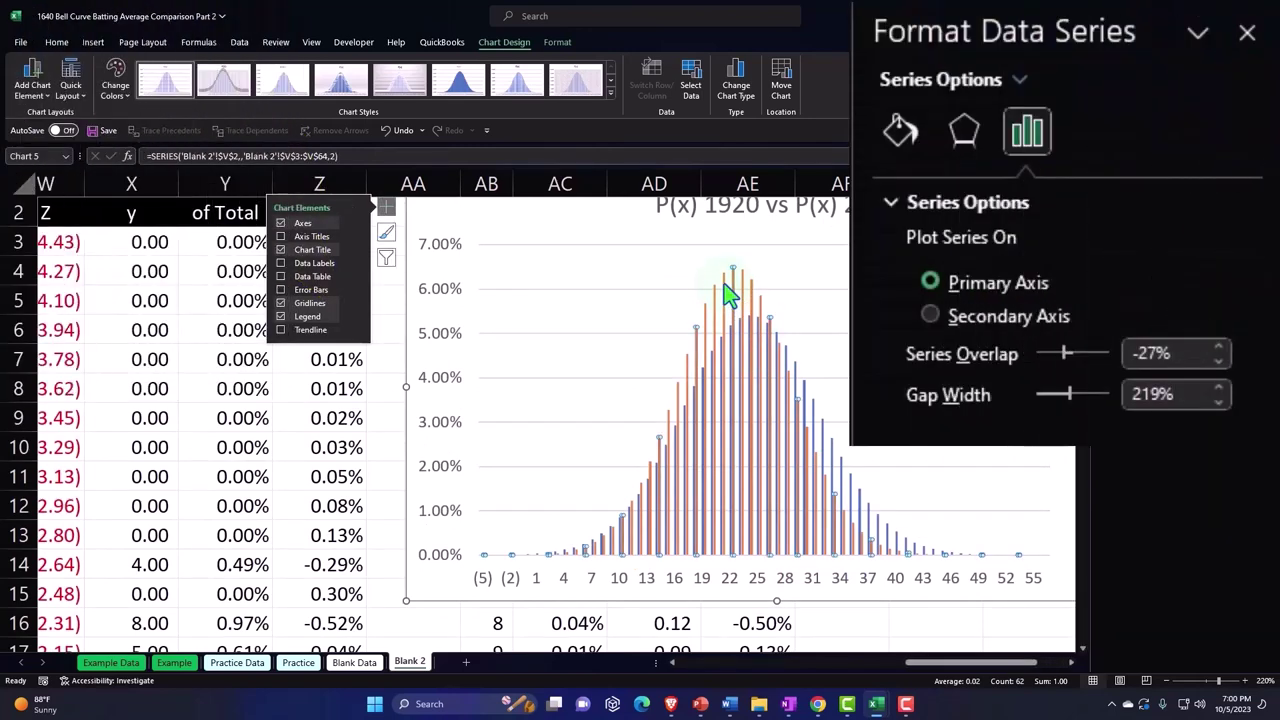
pyautogui.click(1247, 32)
pyautogui.scroll(1, 640, 420)
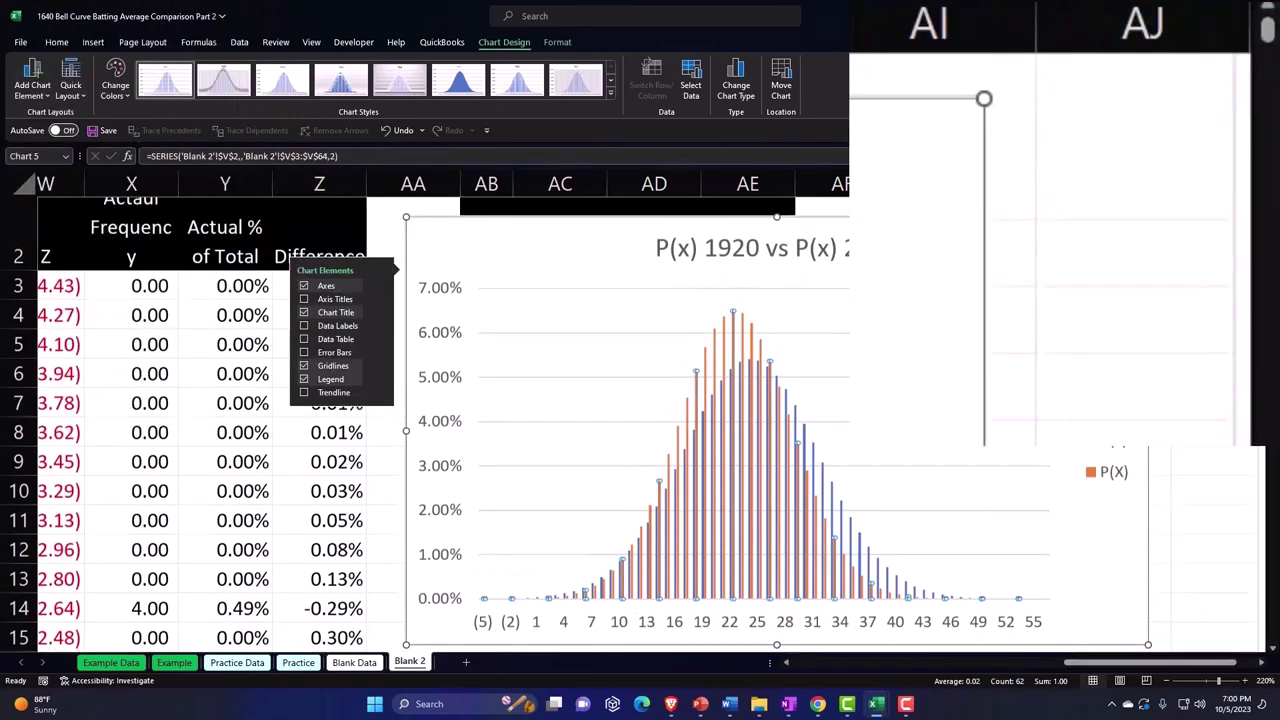
# - In Select Data, rename the P(x) series to 1920 and the P(X) series to 2022
pyautogui.click(690, 85)
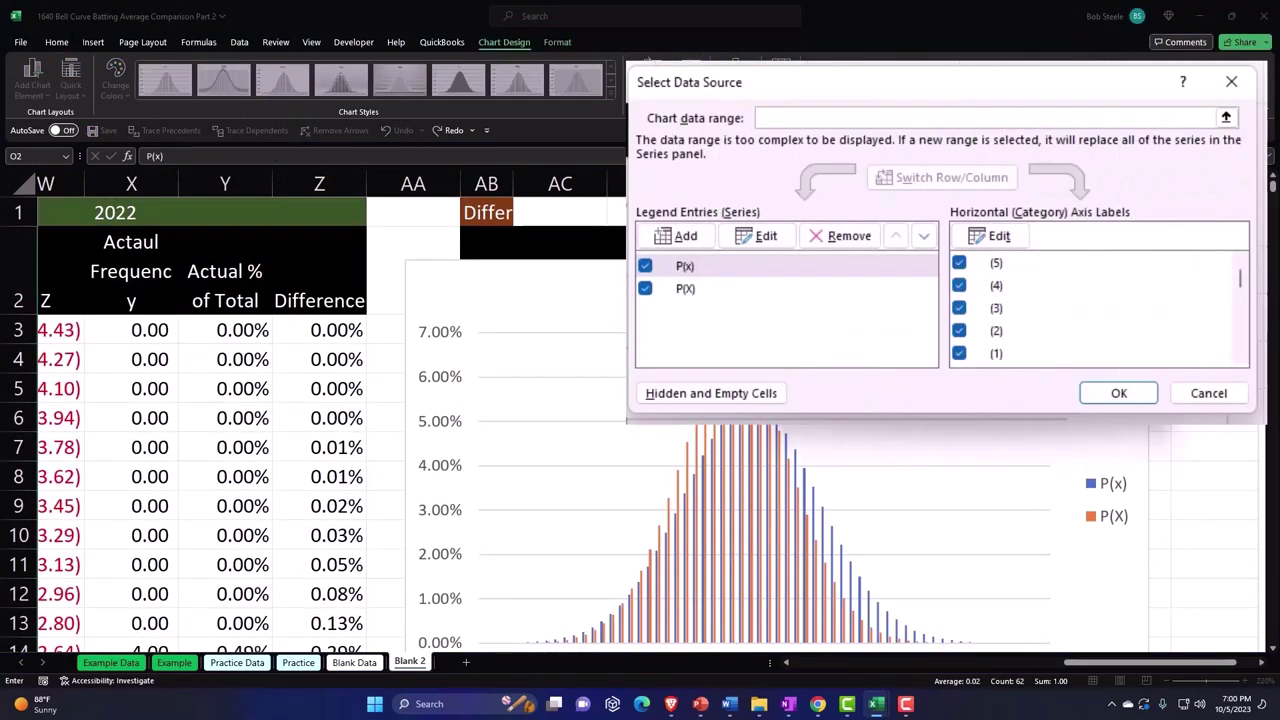
pyautogui.click(680, 268)
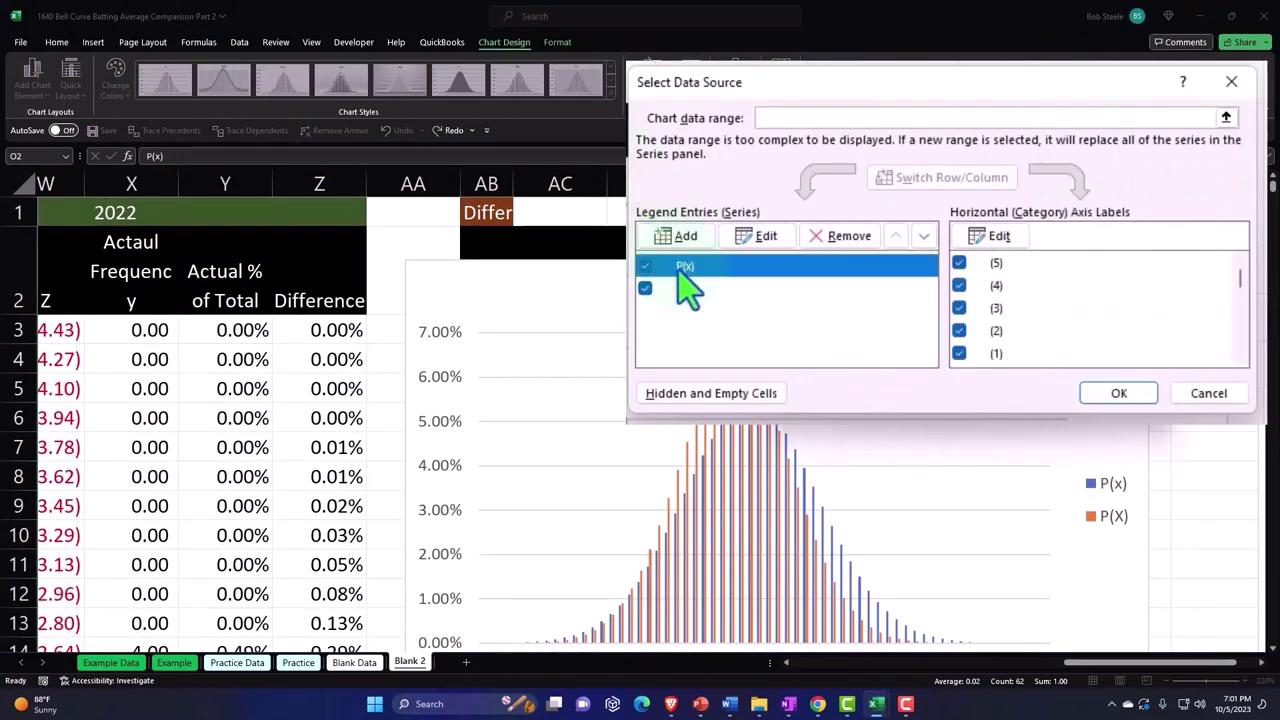
pyautogui.click(760, 238)
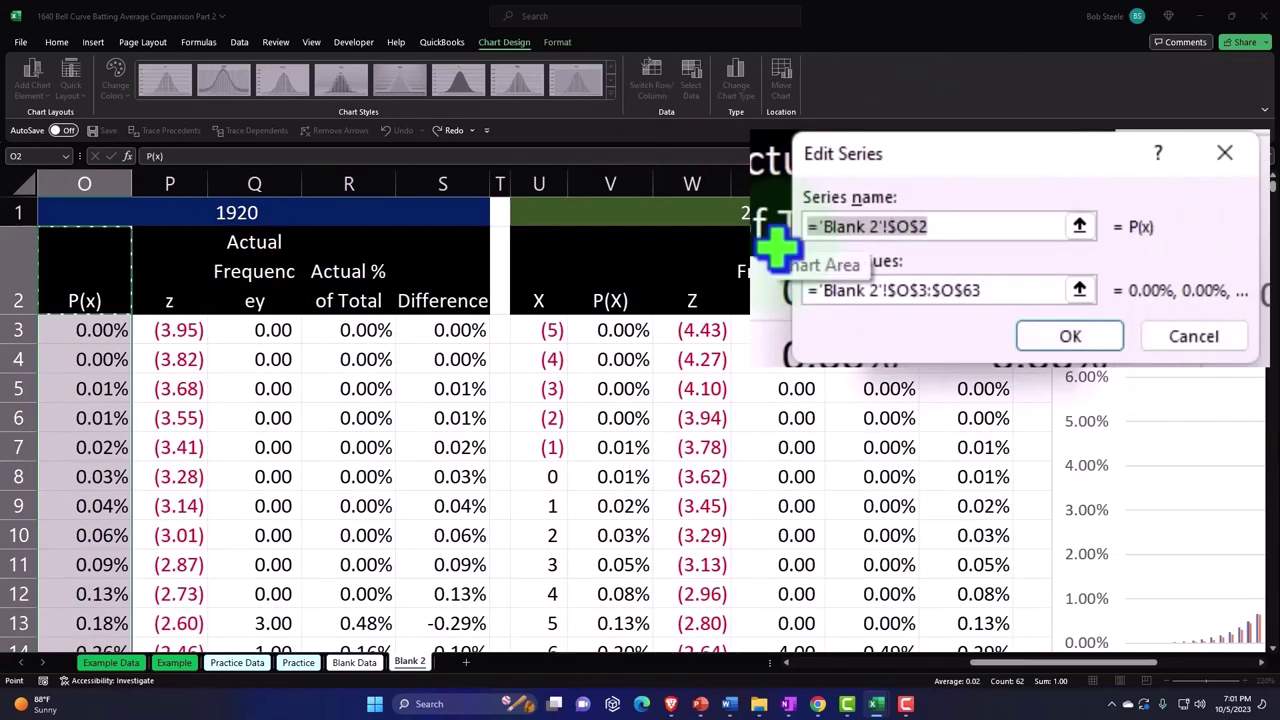
pyautogui.moveTo(966, 228); pyautogui.dragTo(800, 228)
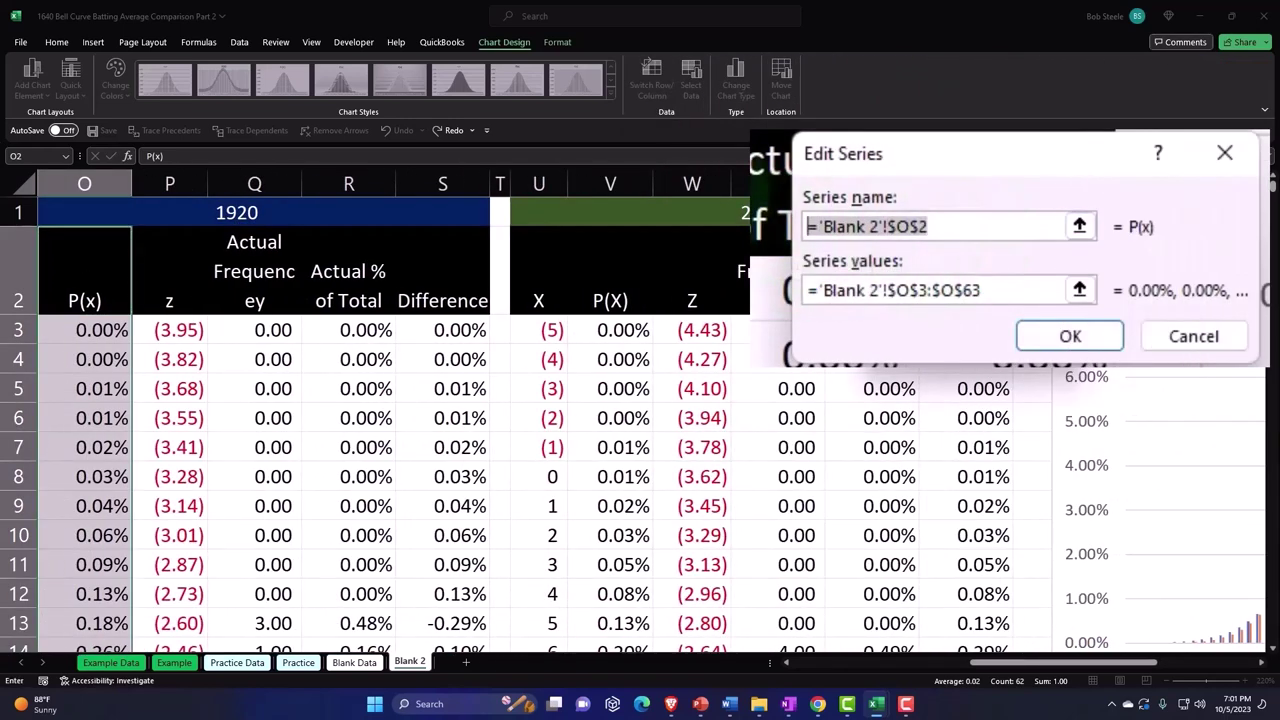
pyautogui.write('1920')
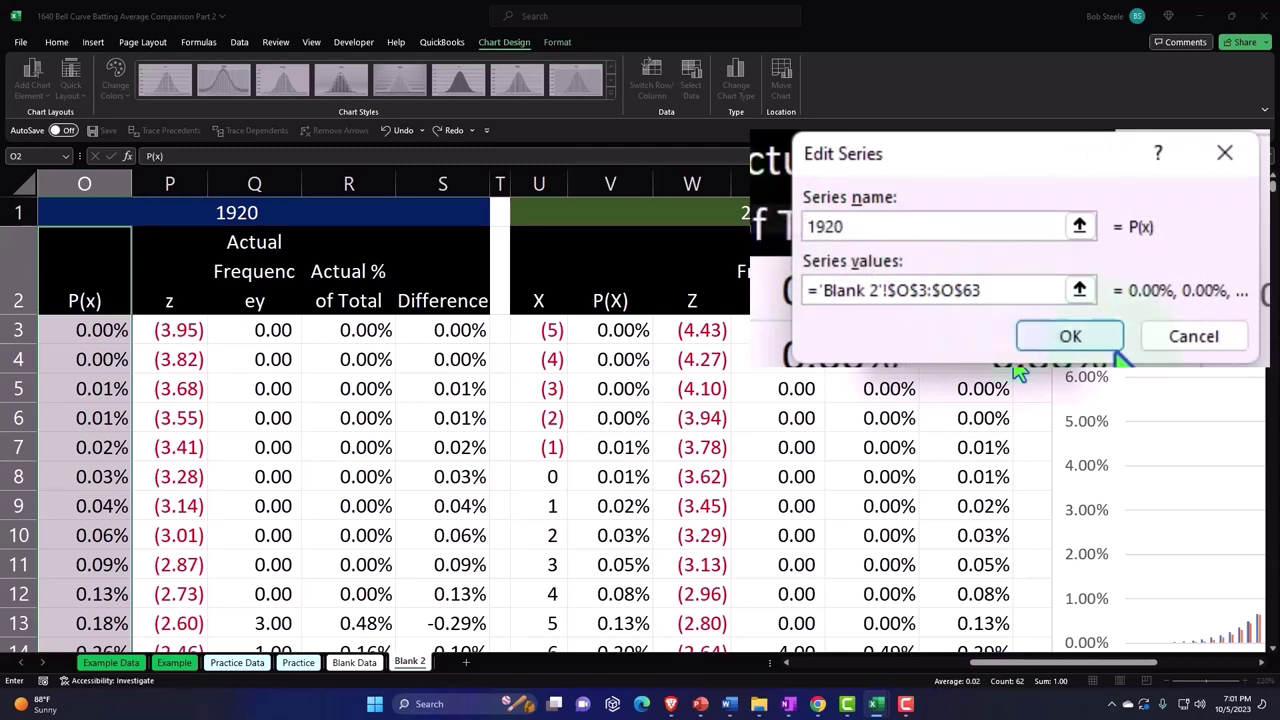
pyautogui.click(1090, 340)
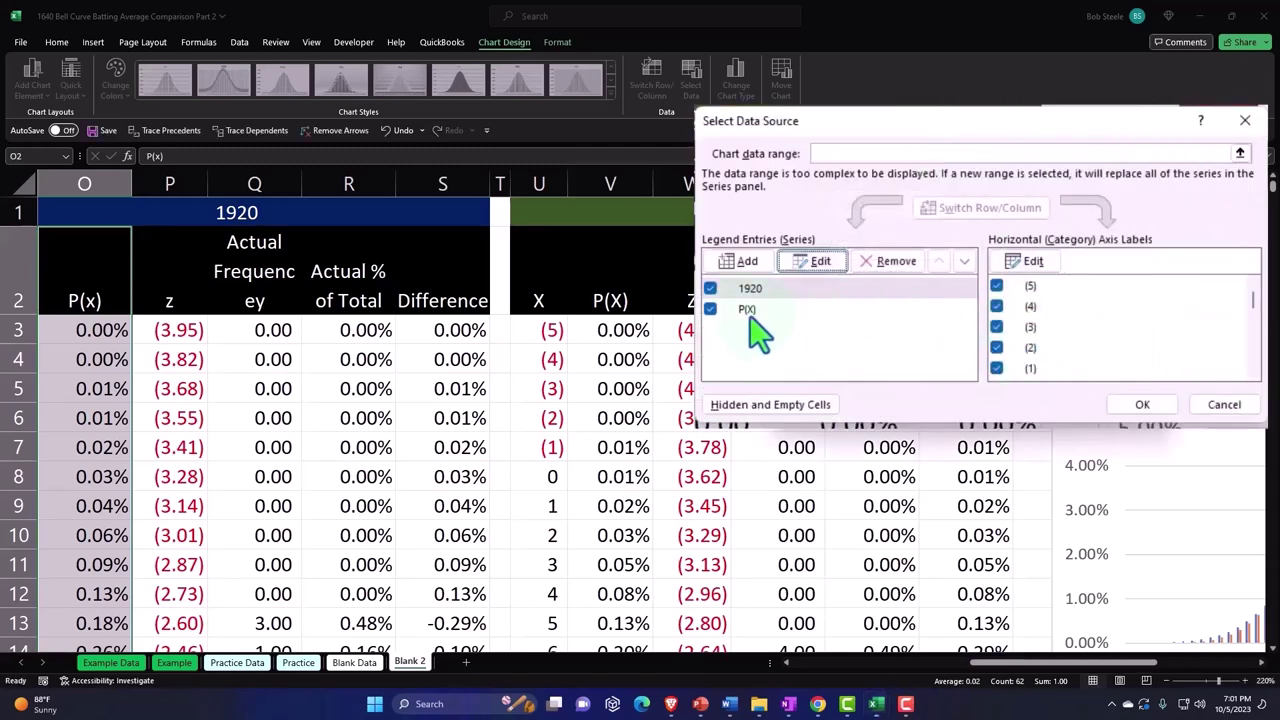
pyautogui.click(753, 312)
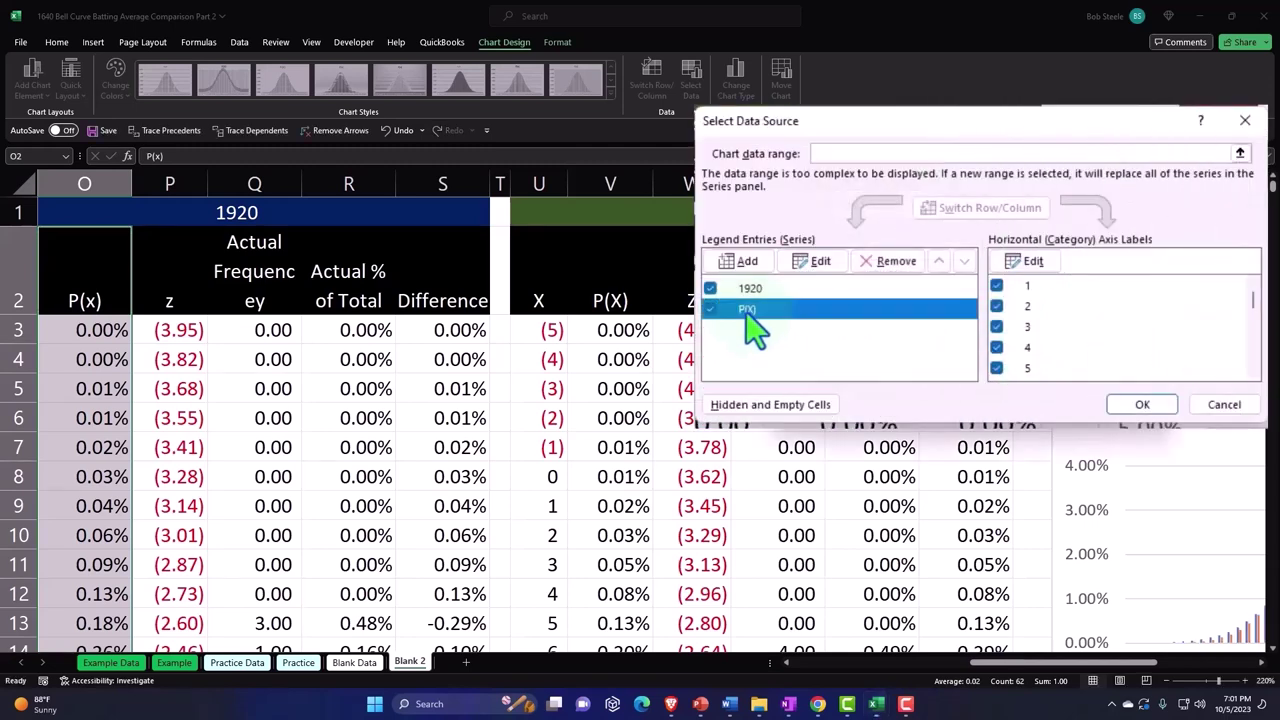
pyautogui.click(815, 262)
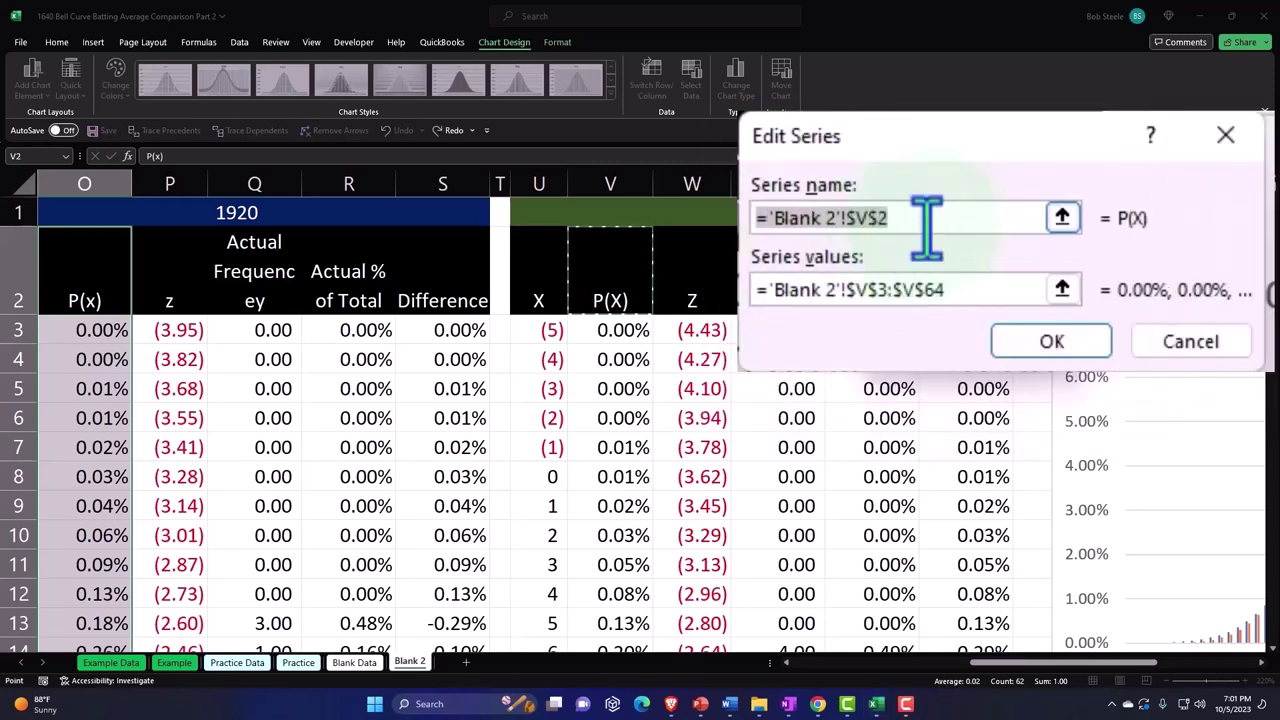
pyautogui.write('2022')
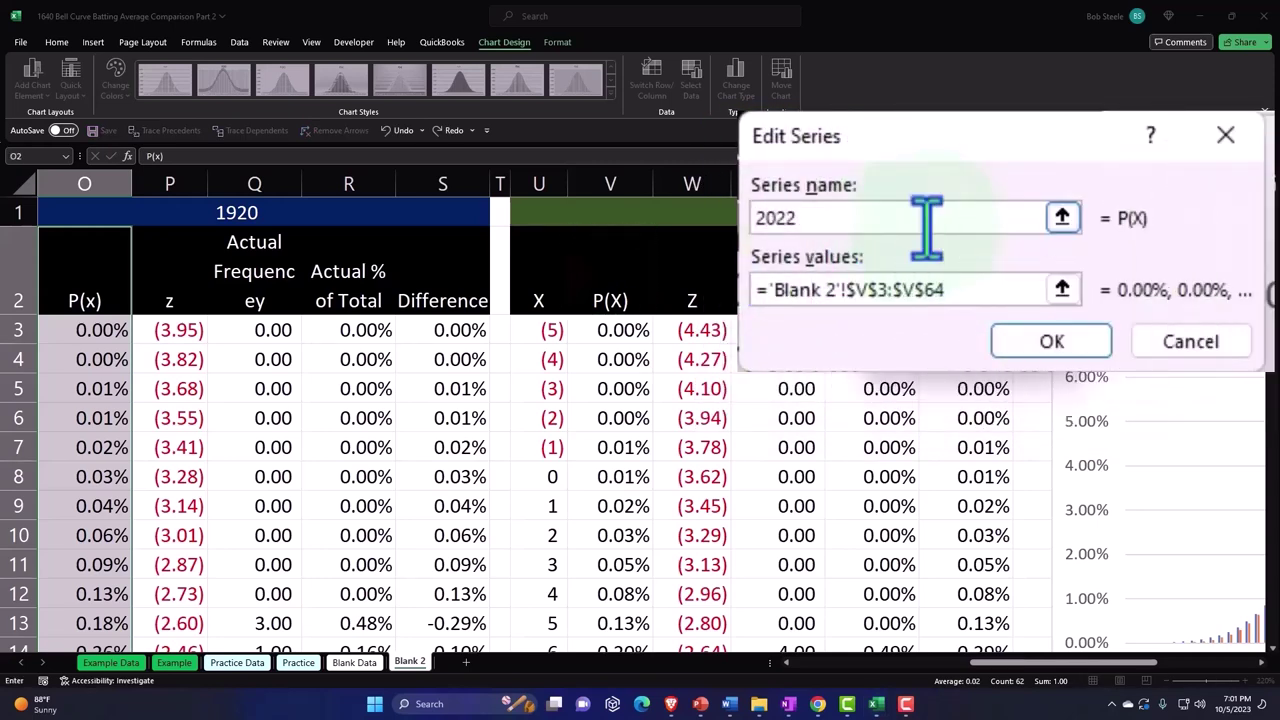
pyautogui.click(1051, 341)
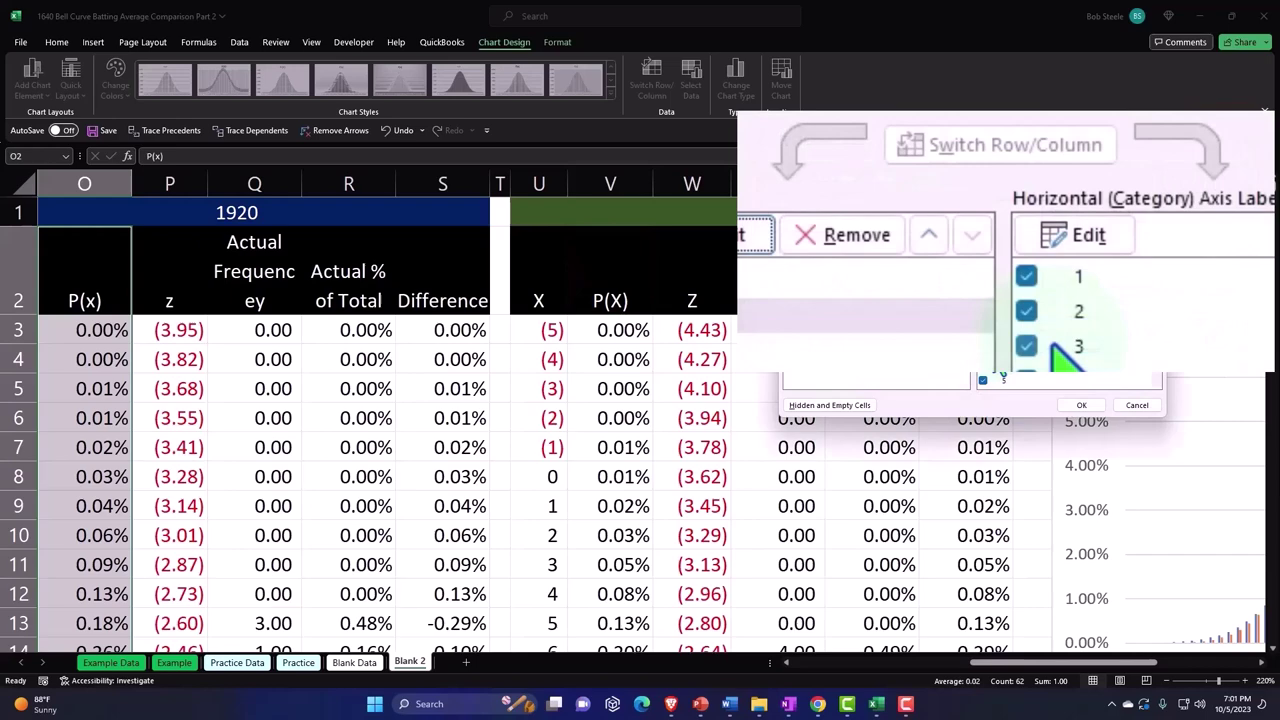
pyautogui.click(1082, 406)
# - Deselect the chart series and move the chart down and right, clear of the table
pyautogui.moveTo(1094, 665); pyautogui.dragTo(1165, 668)
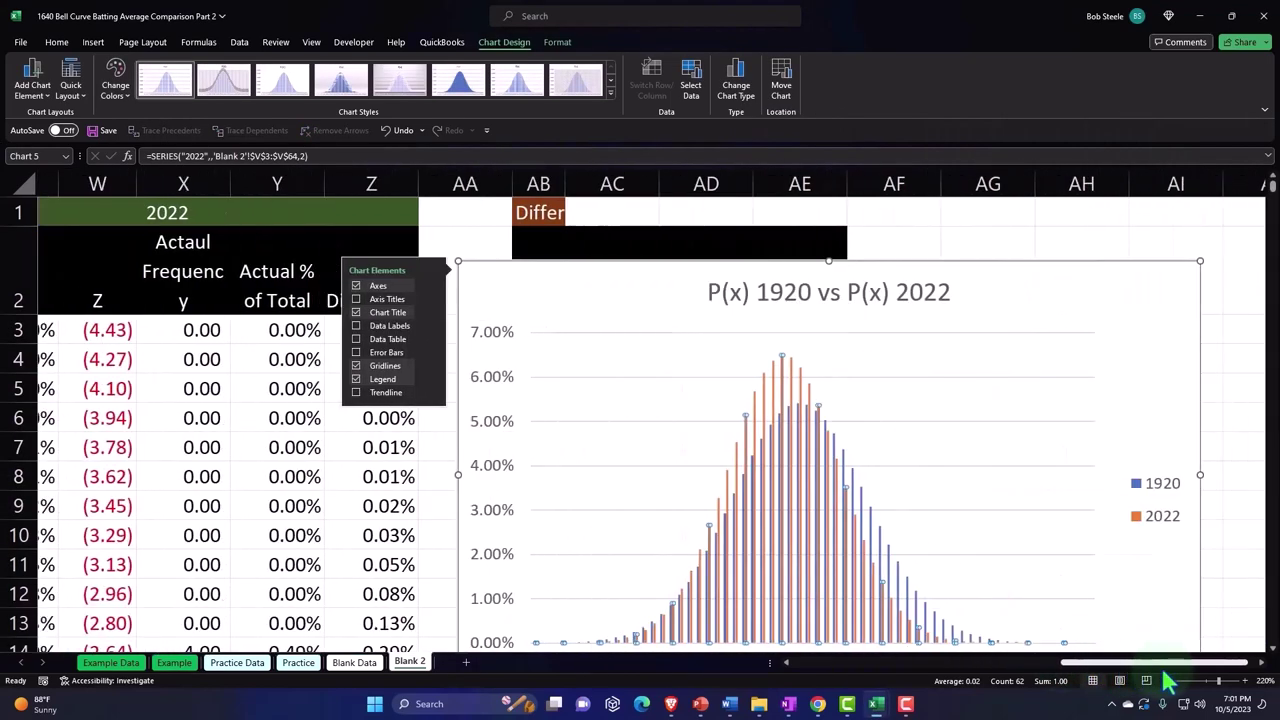
pyautogui.click(957, 310)
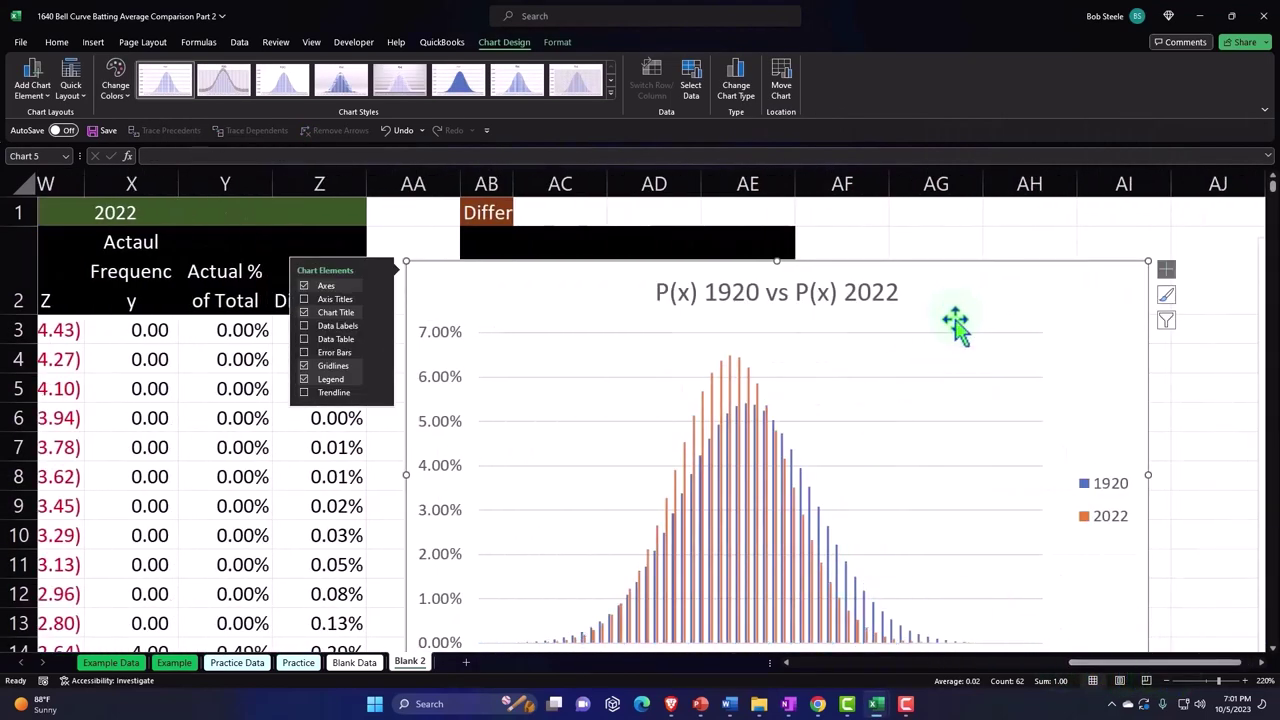
pyautogui.scroll(-1, 957, 310)
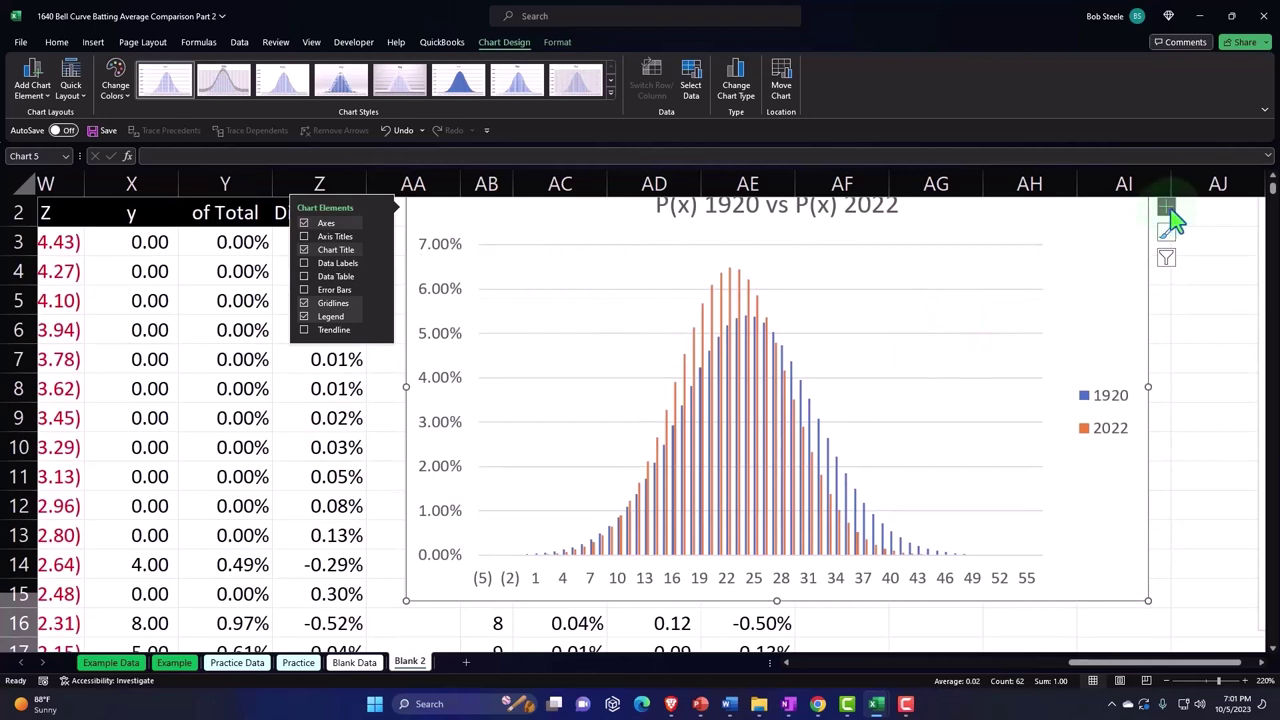
pyautogui.click(1167, 210)
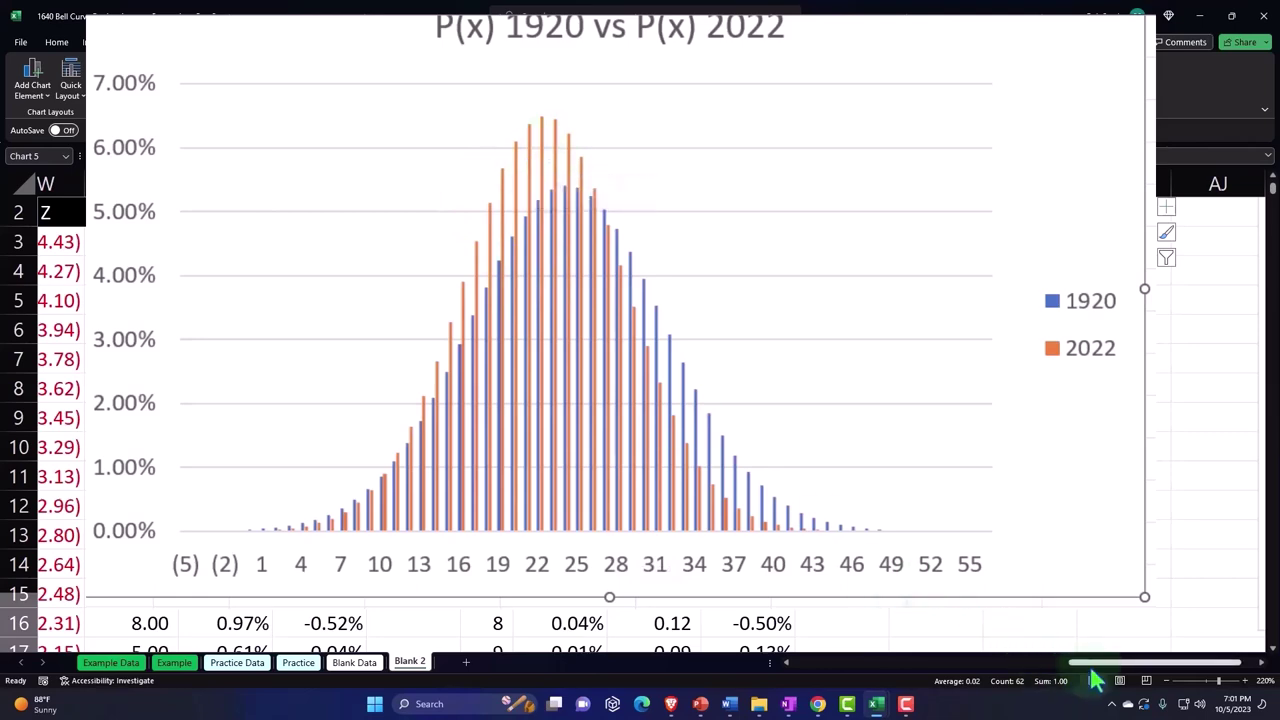
pyautogui.moveTo(1085, 662)
pyautogui.mouseDown()
pyautogui.moveTo(1018, 685)
pyautogui.moveTo(731, 623)
pyautogui.mouseUp()
pyautogui.scroll(1, 497, 517)
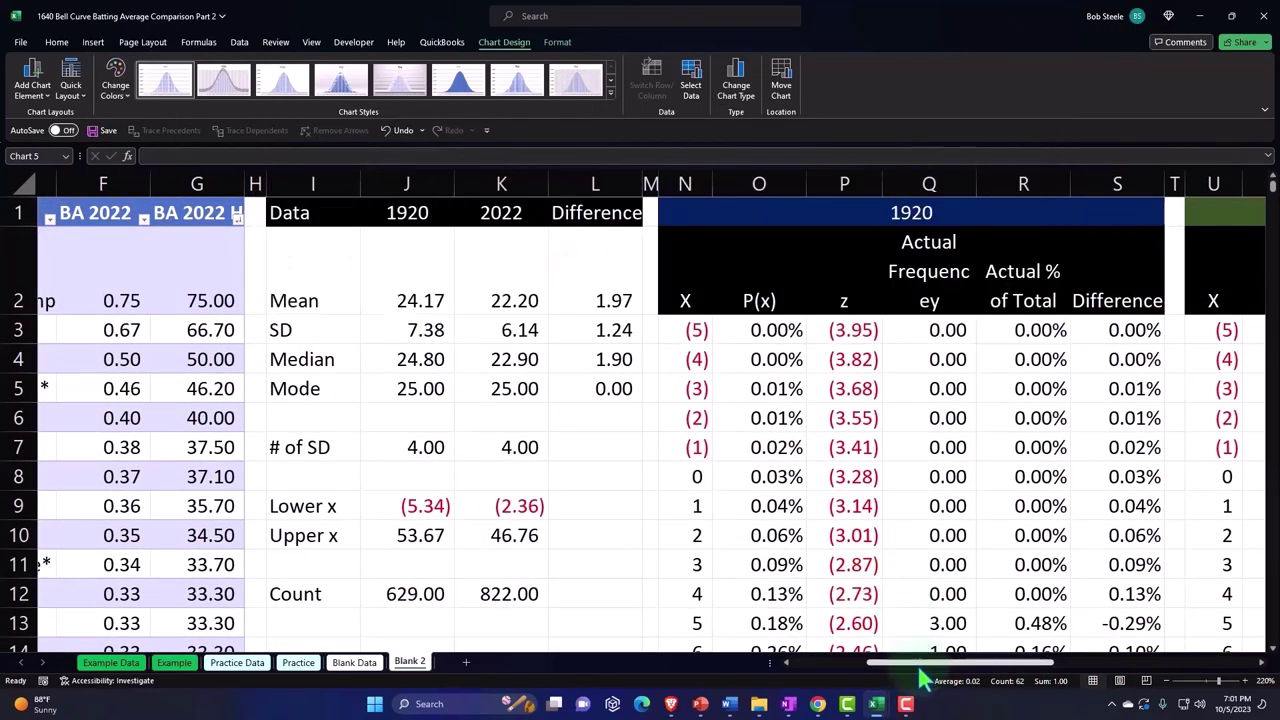
pyautogui.moveTo(922, 664)
pyautogui.mouseDown()
pyautogui.moveTo(930, 676)
pyautogui.moveTo(1143, 674)
pyautogui.mouseUp()
pyautogui.scroll(-1, 986, 546)
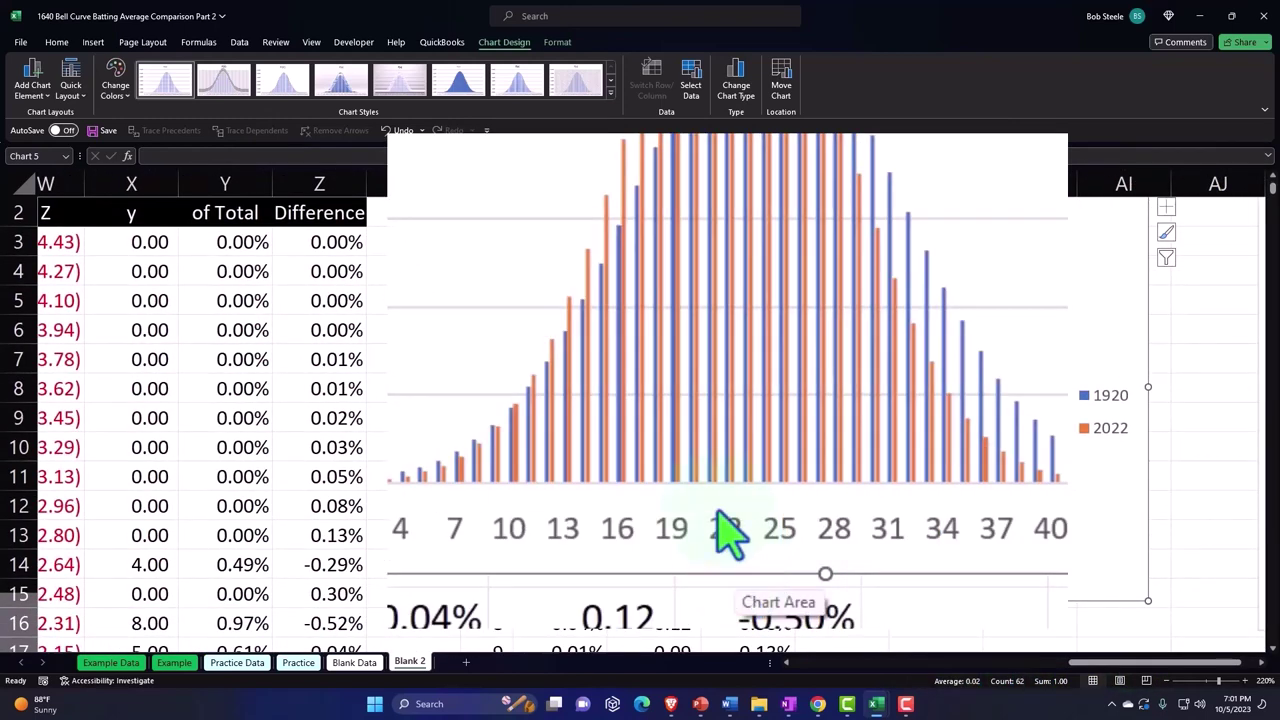
pyautogui.scroll(1, 656, 479)
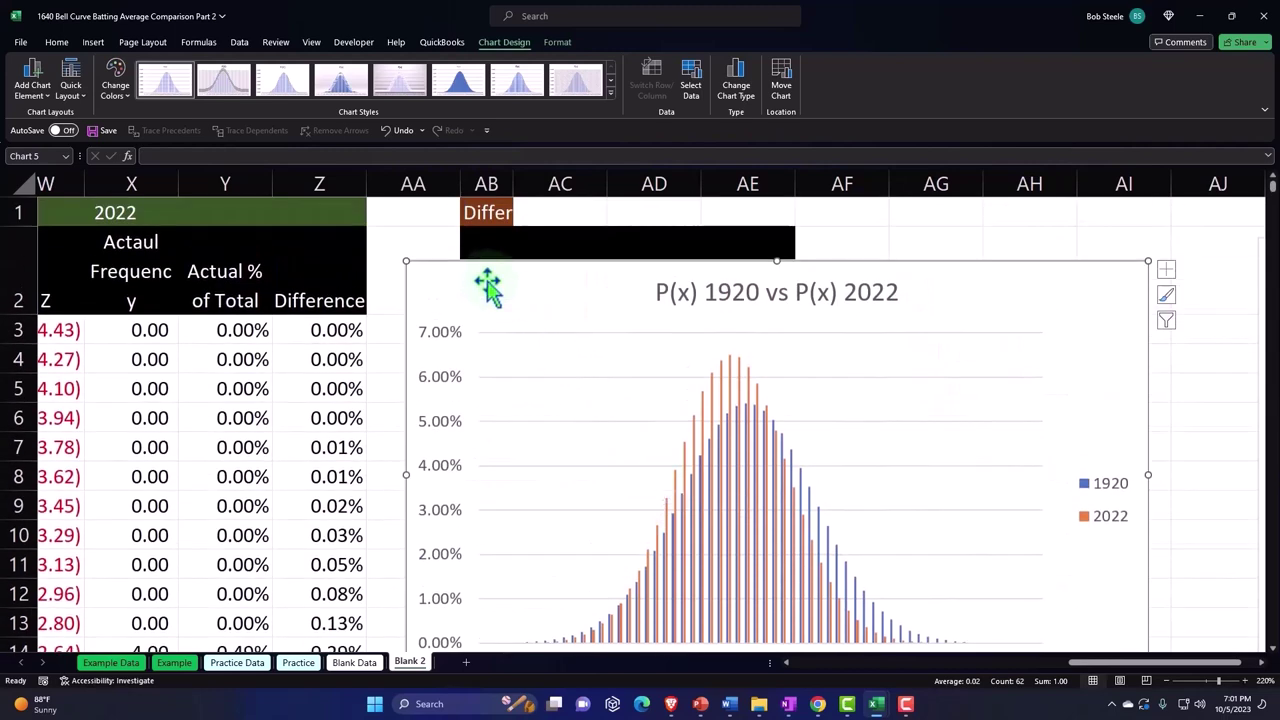
pyautogui.moveTo(489, 286)
pyautogui.mouseDown()
pyautogui.moveTo(875, 433)
pyautogui.moveTo(972, 417)
pyautogui.mouseUp()
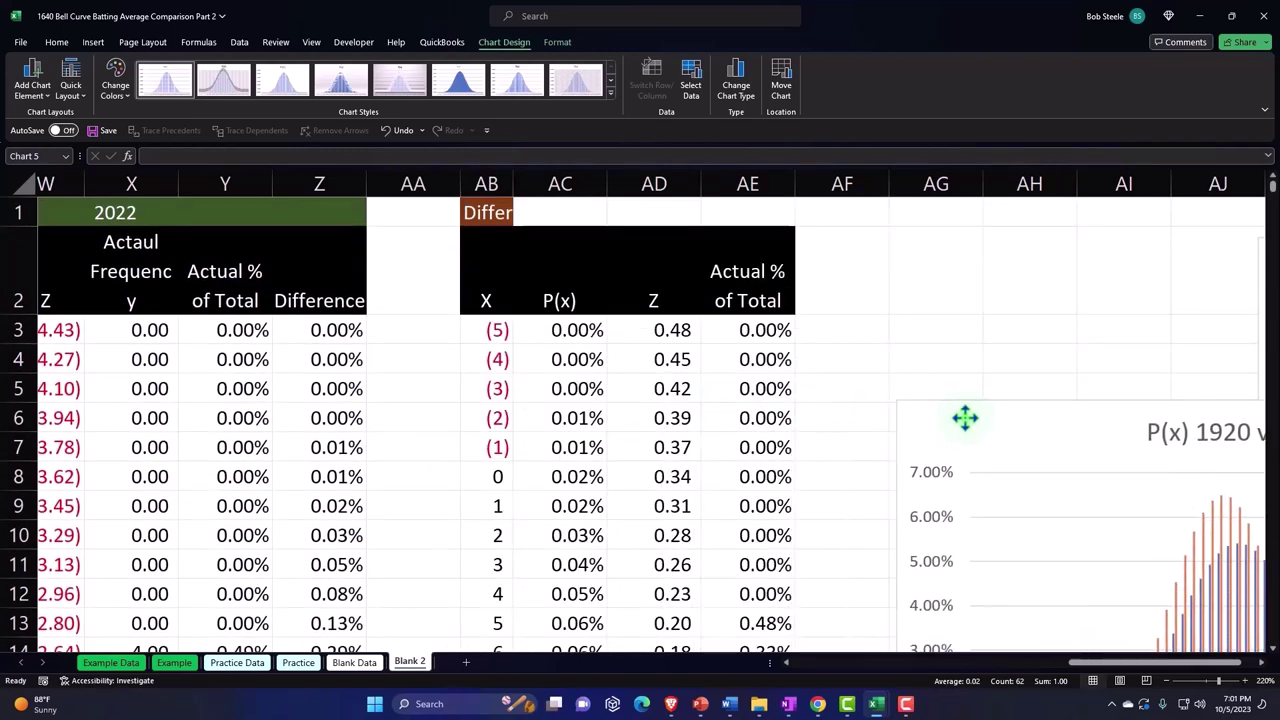
# - Drag the chart lower, below the histogram and the other comparison charts
pyautogui.hscroll(1, 1100, 665)
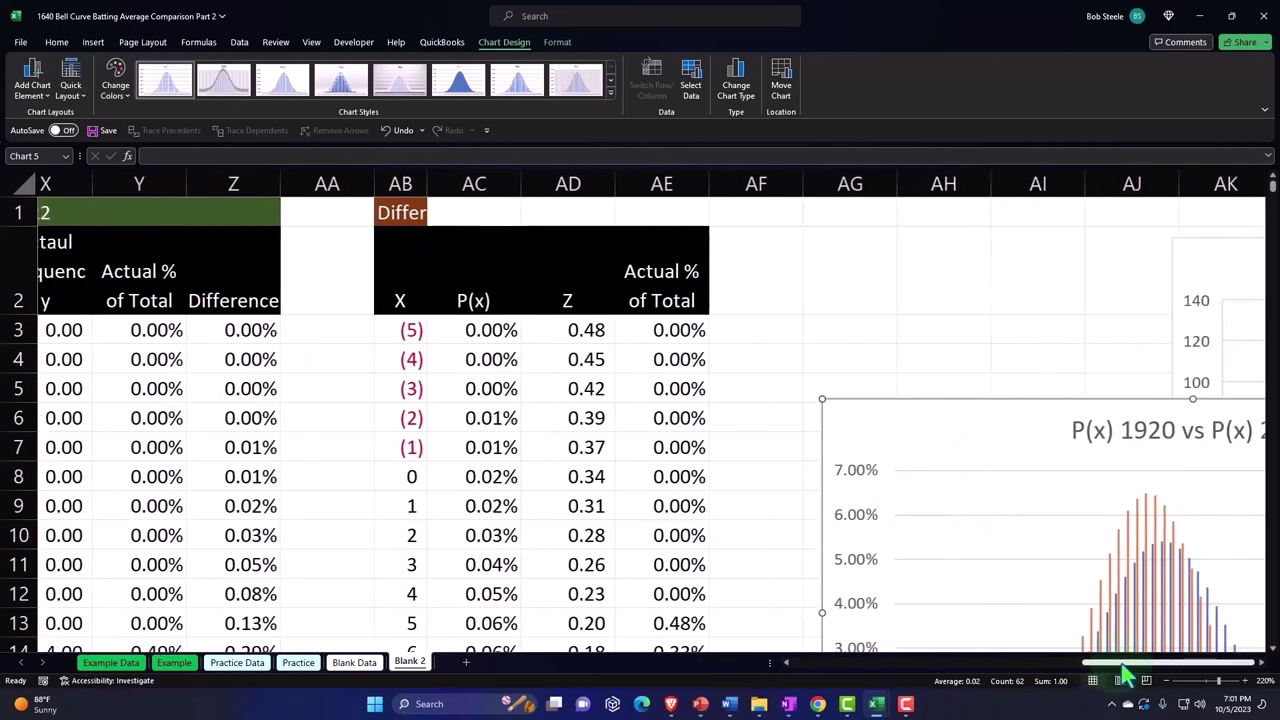
pyautogui.hscroll(5, 1000, 560)
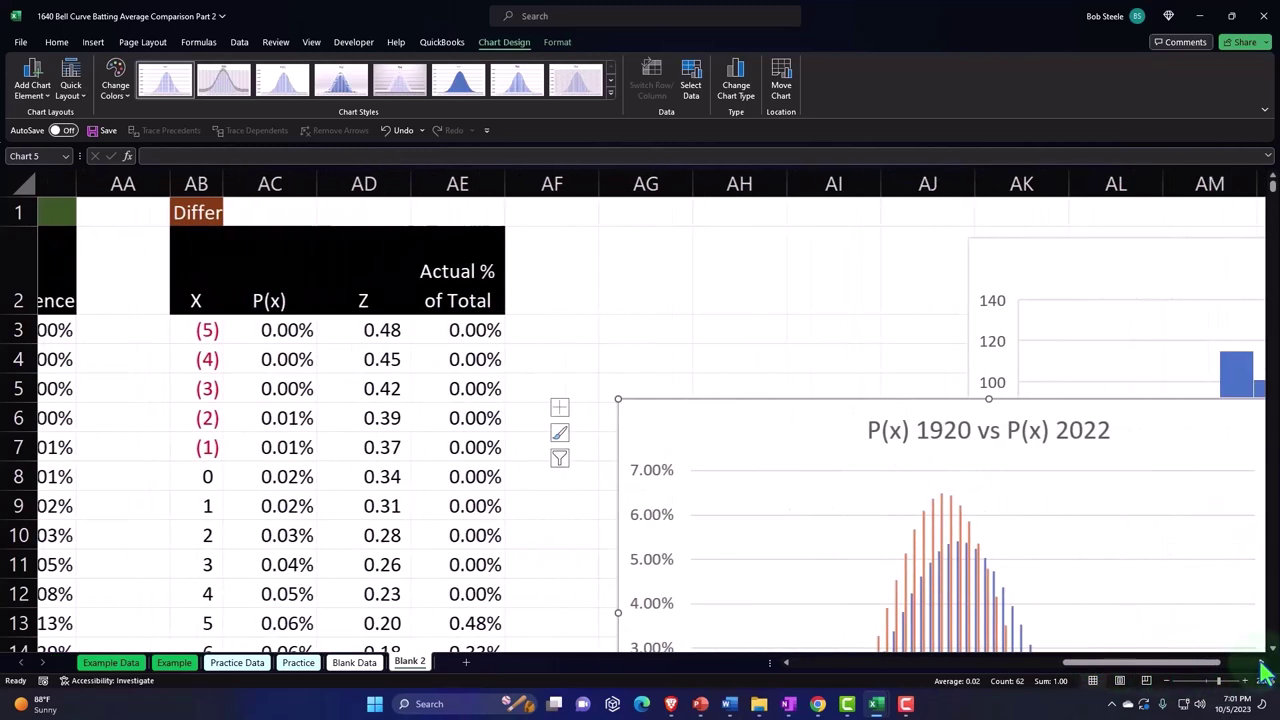
pyautogui.scroll(-2, 920, 550)
pyautogui.scroll(-3, 920, 550)
pyautogui.scroll(-1, 891, 549)
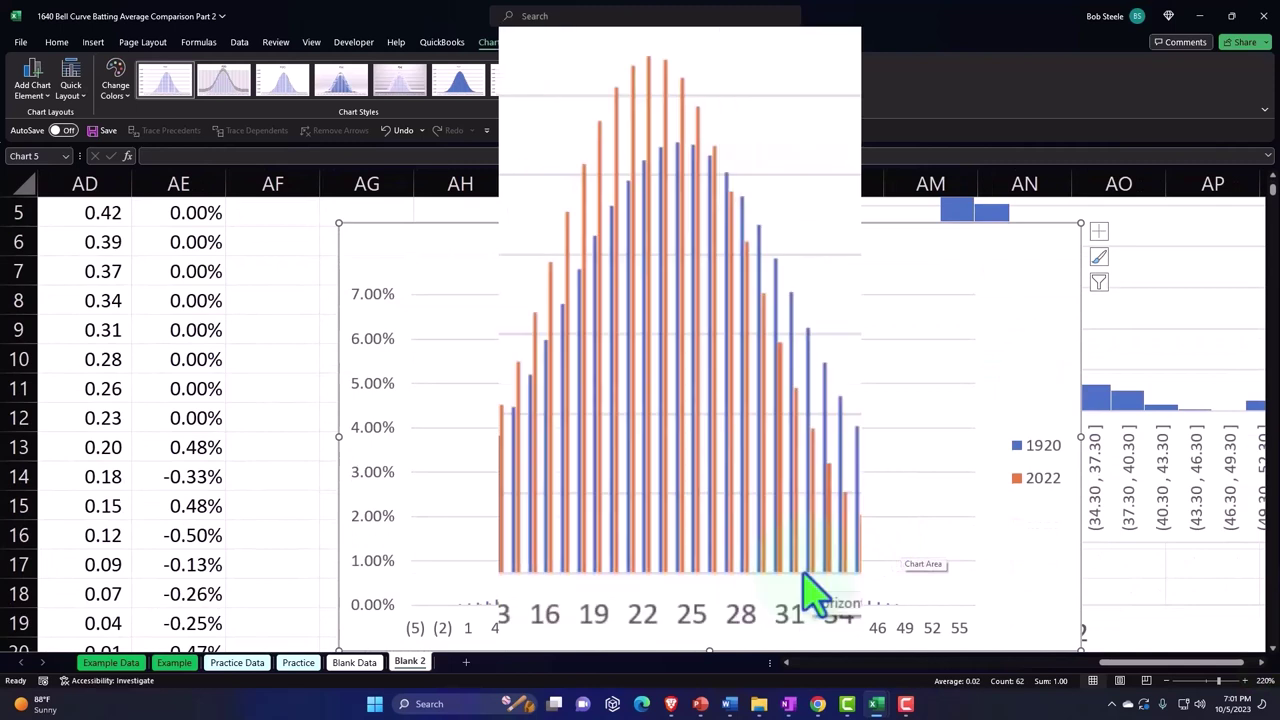
pyautogui.moveTo(722, 330)
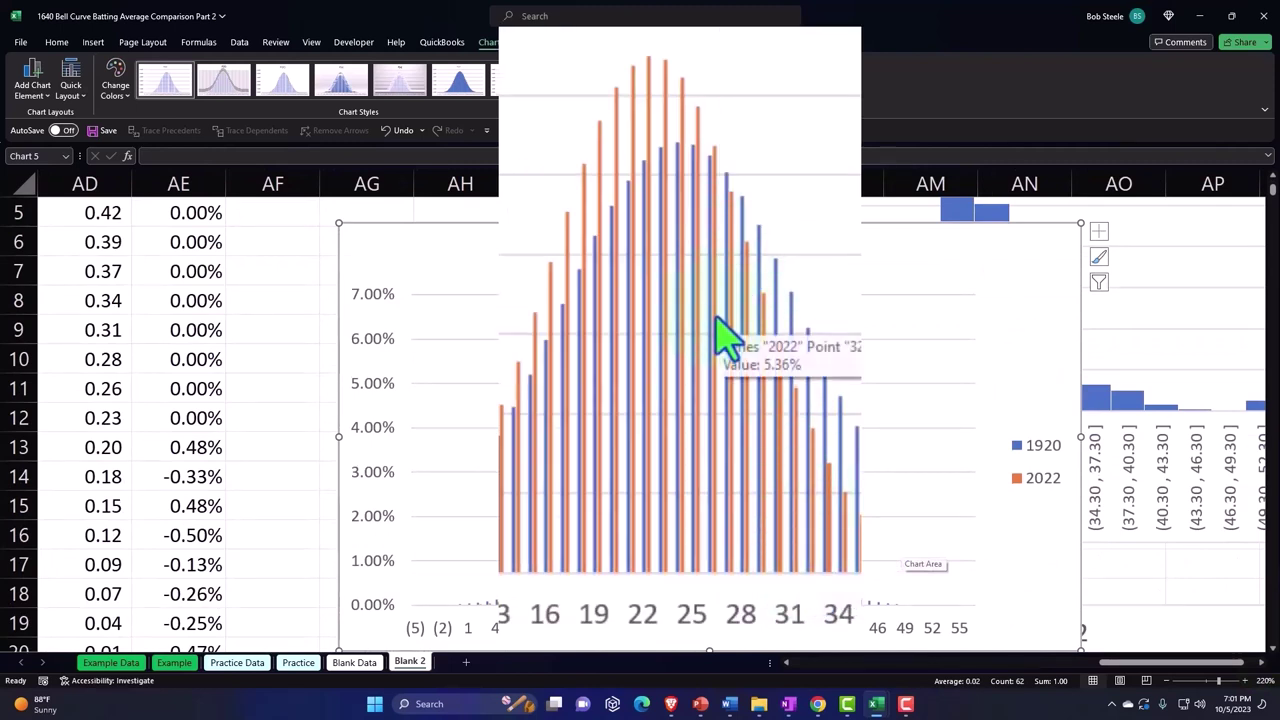
pyautogui.moveTo(500, 271); pyautogui.dragTo(789, 446)
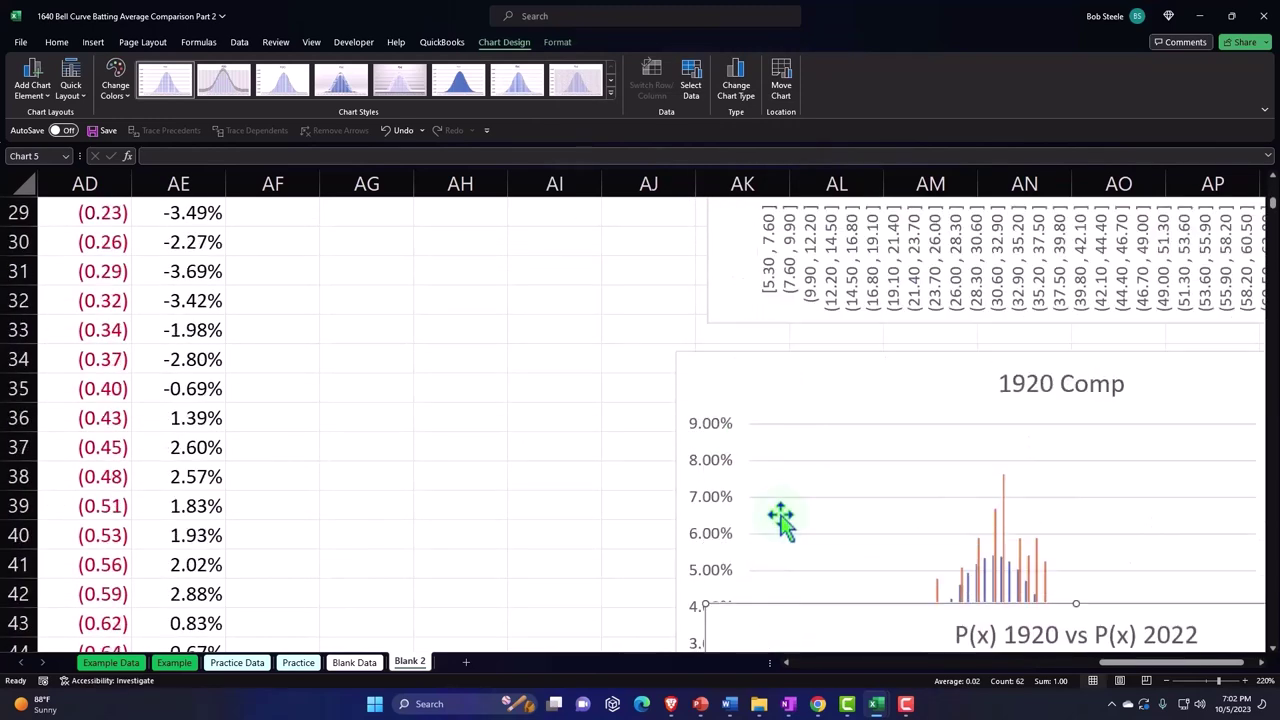
pyautogui.moveTo(789, 446)
pyautogui.mouseDown()
pyautogui.moveTo(766, 452)
pyautogui.moveTo(808, 513)
pyautogui.mouseUp()
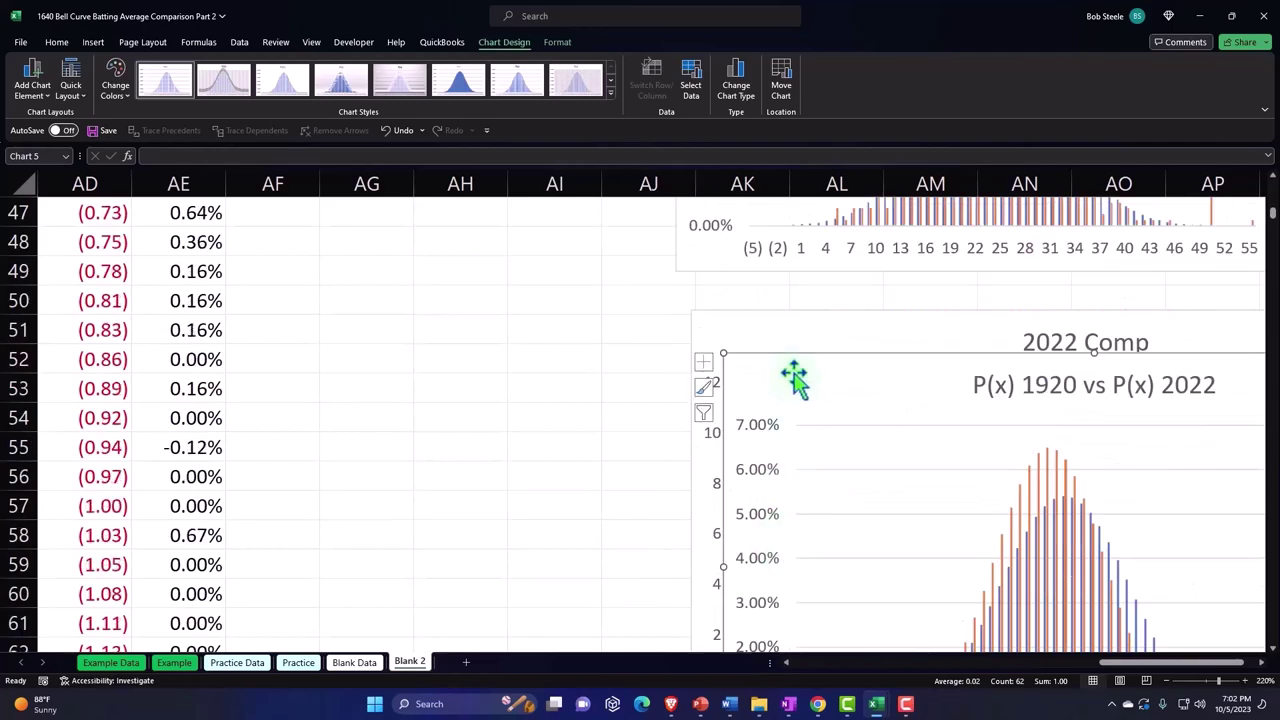
pyautogui.moveTo(808, 513); pyautogui.dragTo(749, 517)
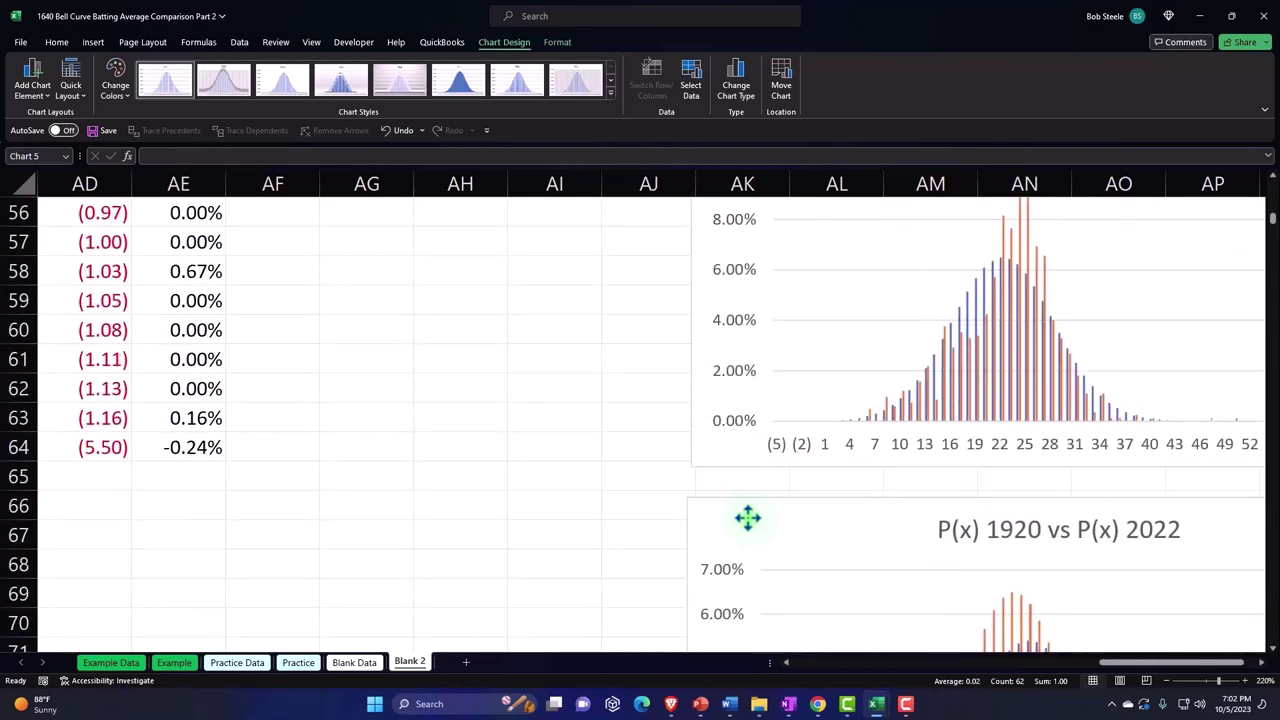
pyautogui.scroll(4, 780, 480)
pyautogui.scroll(12, 777, 486)
pyautogui.scroll(3, 777, 486)
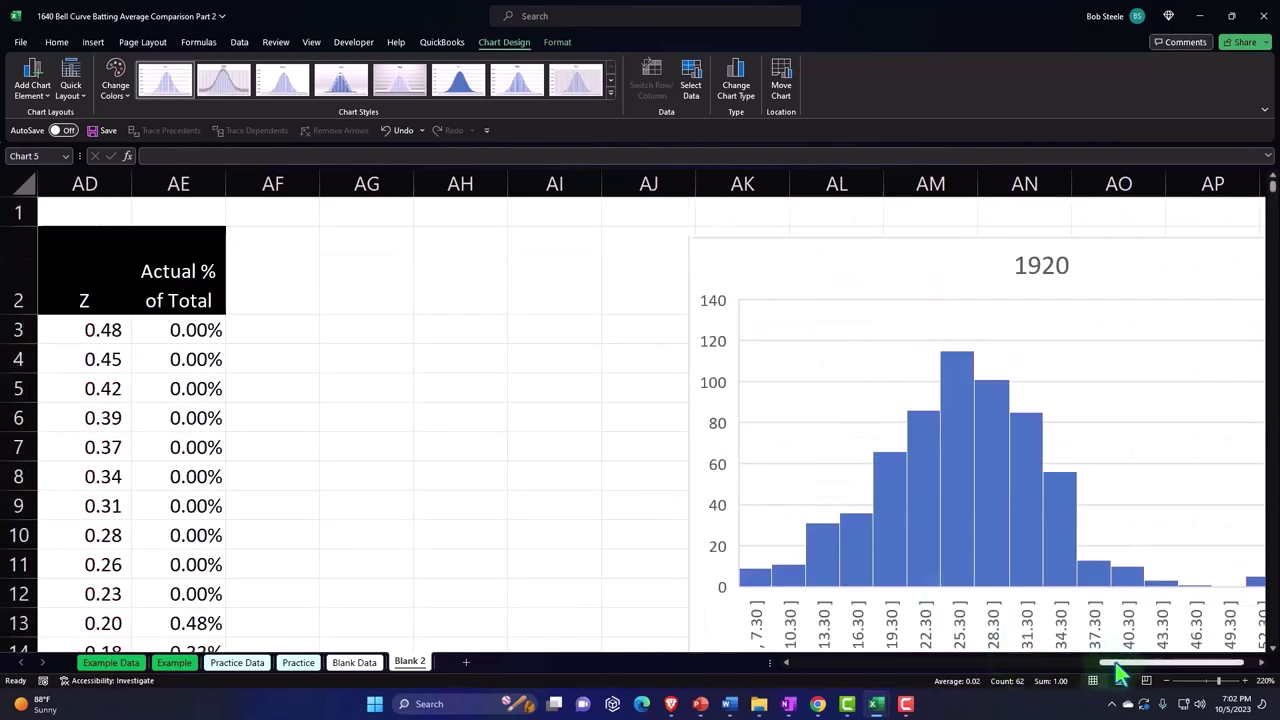
pyautogui.moveTo(1123, 663); pyautogui.dragTo(910, 663)
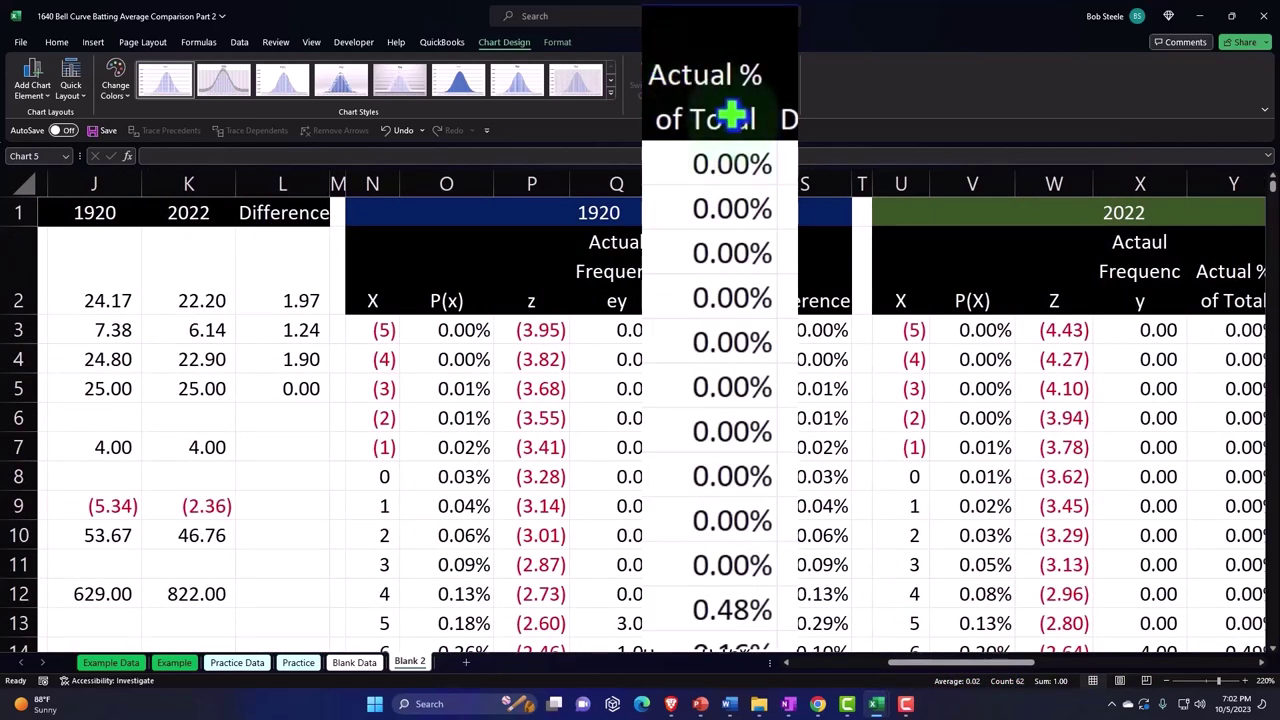
pyautogui.moveTo(971, 663)
pyautogui.mouseDown()
pyautogui.moveTo(1010, 668)
pyautogui.moveTo(1033, 688)
pyautogui.moveTo(1022, 688)
pyautogui.mouseUp()
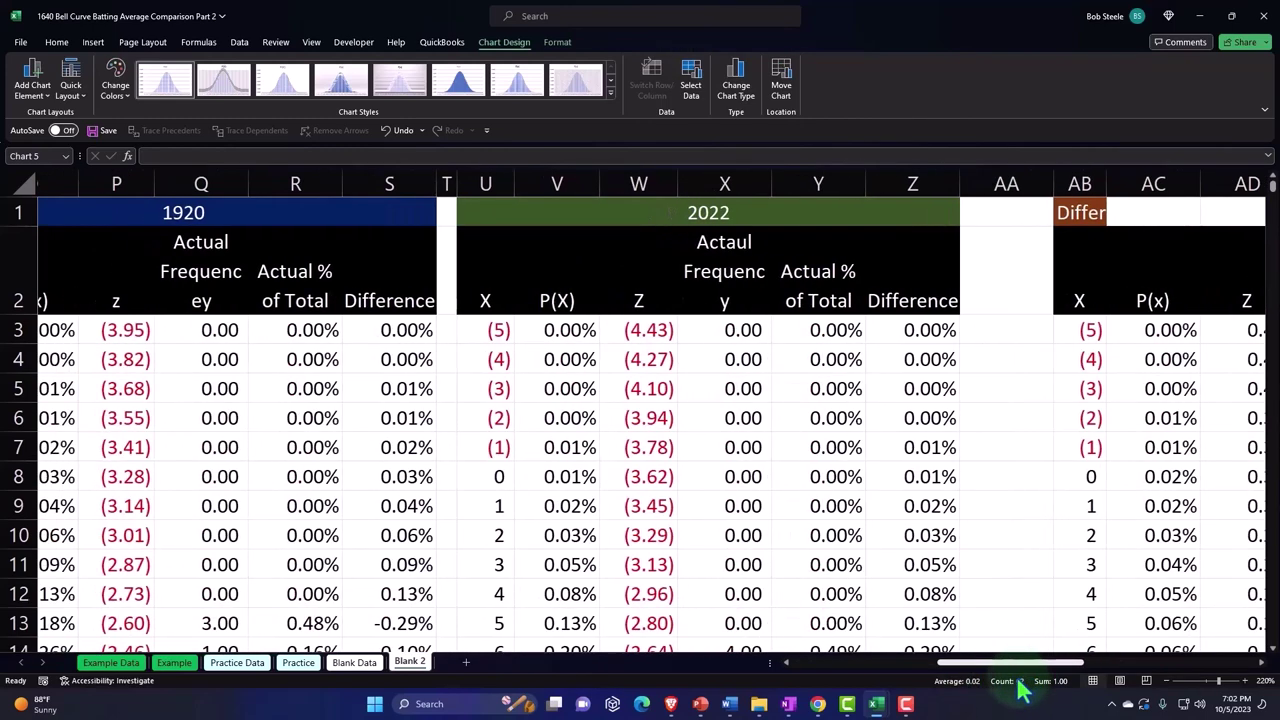
pyautogui.moveTo(983, 680)
pyautogui.mouseDown()
pyautogui.moveTo(915, 695)
pyautogui.moveTo(848, 655)
pyautogui.mouseUp()
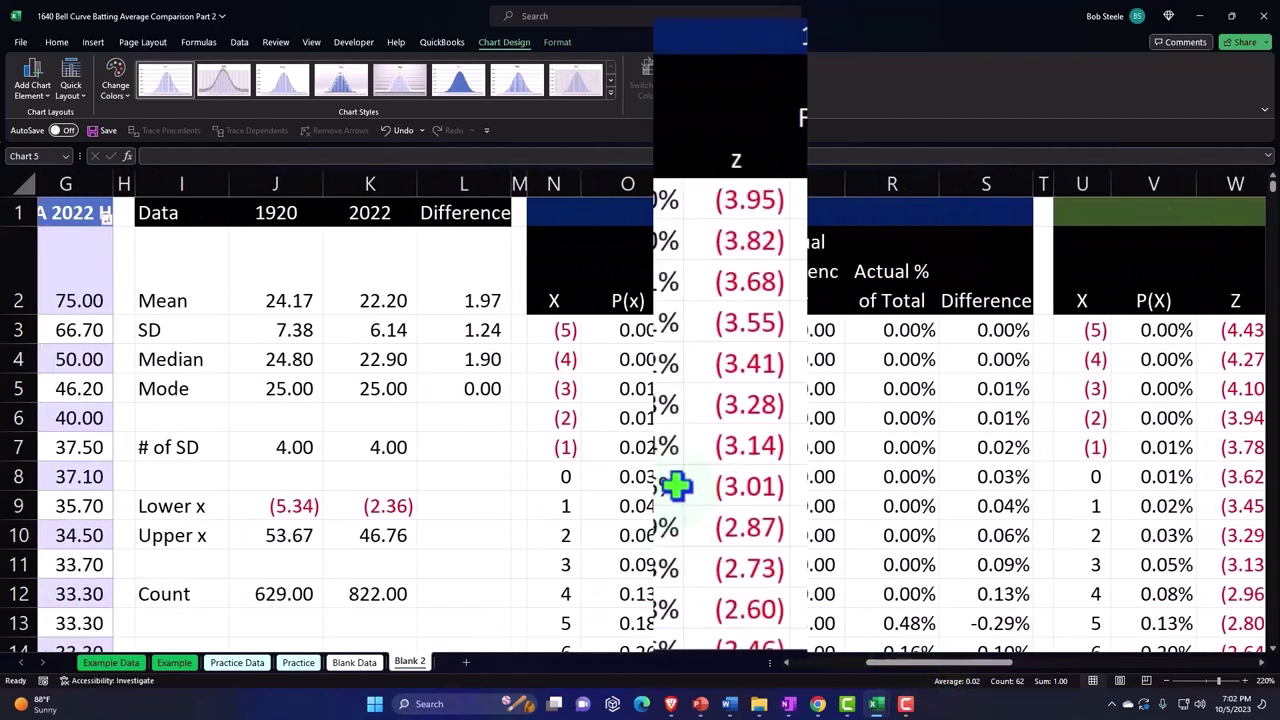
pyautogui.scroll(-2, 676, 486)
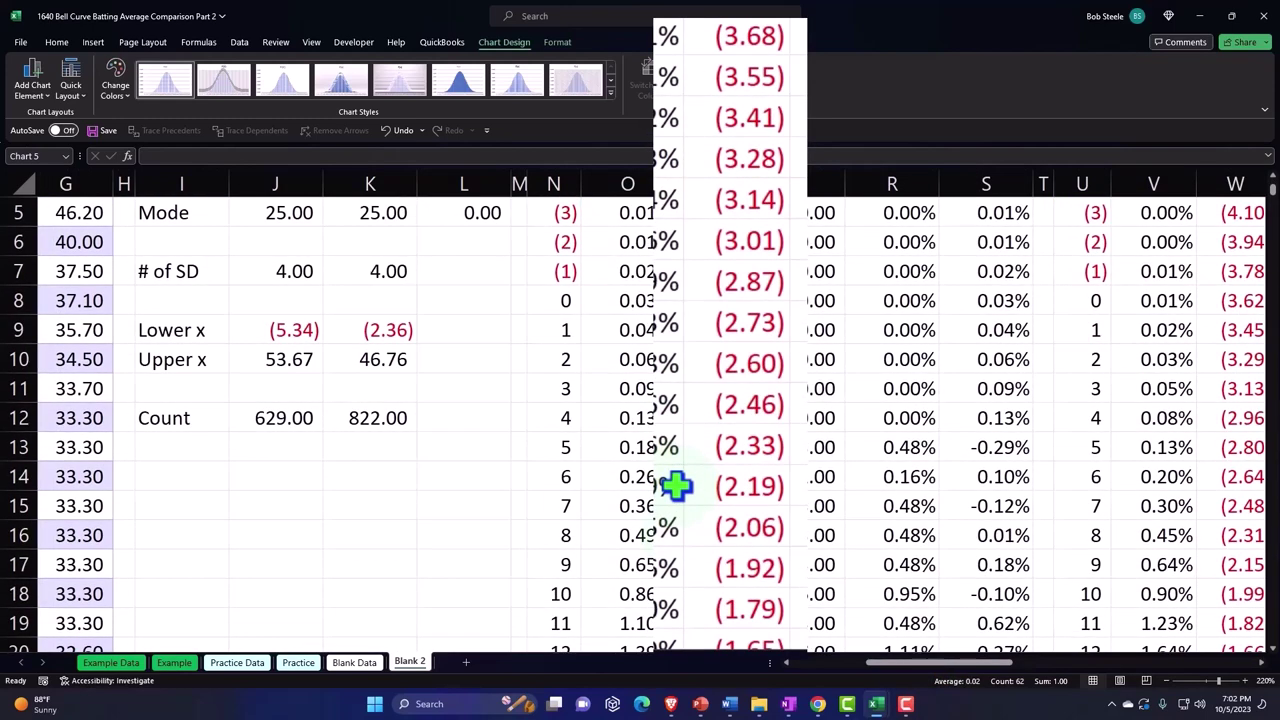
pyautogui.scroll(-1, 676, 486)
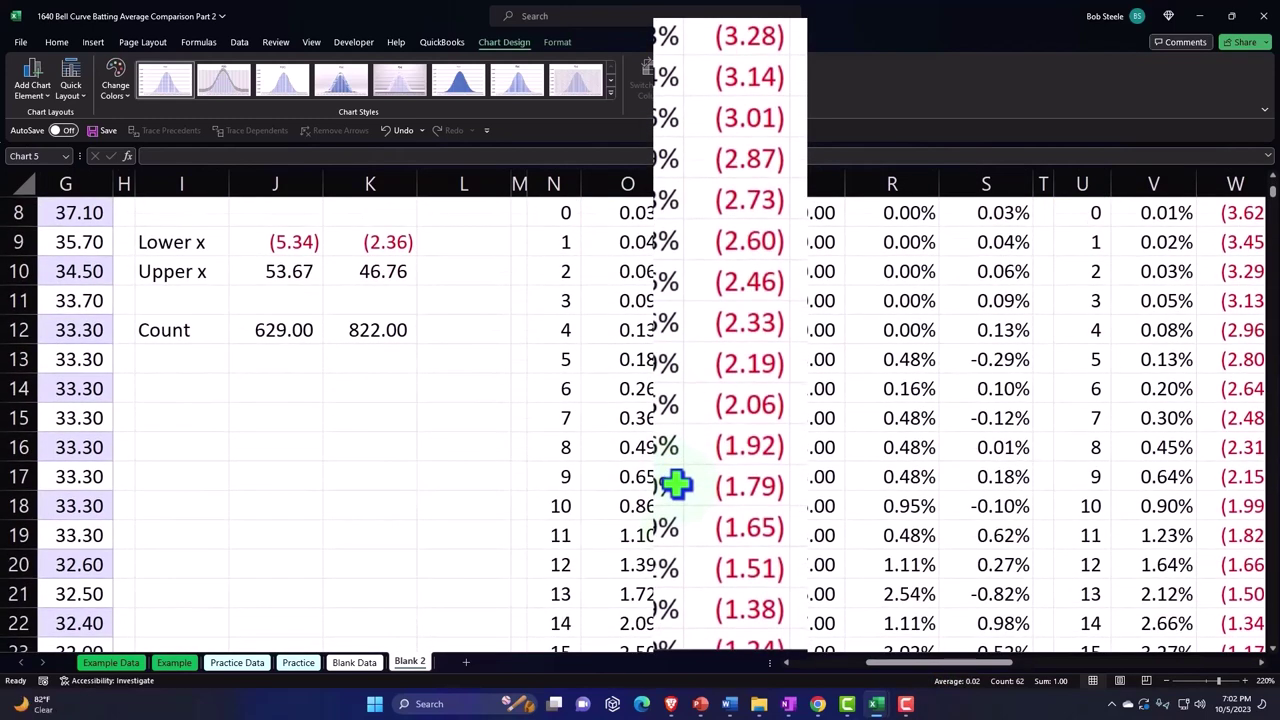
pyautogui.scroll(-2, 676, 486)
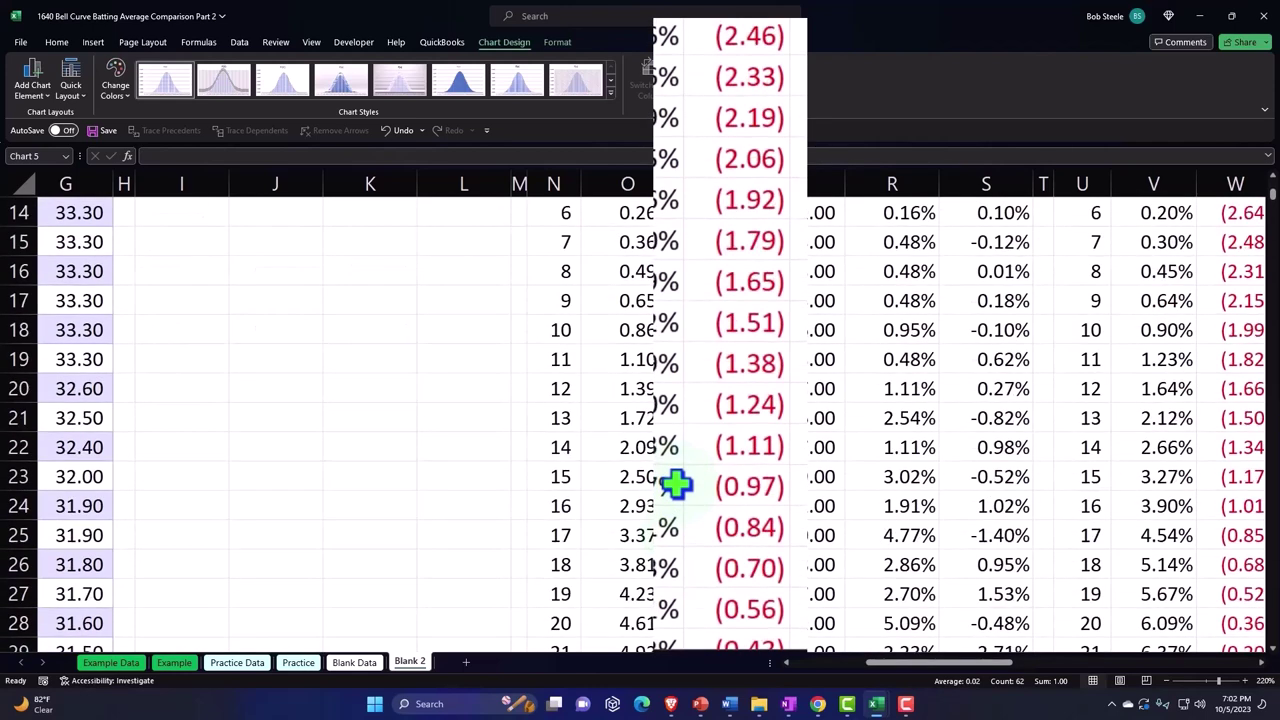
pyautogui.scroll(-1, 676, 486)
pyautogui.scroll(-3, 676, 486)
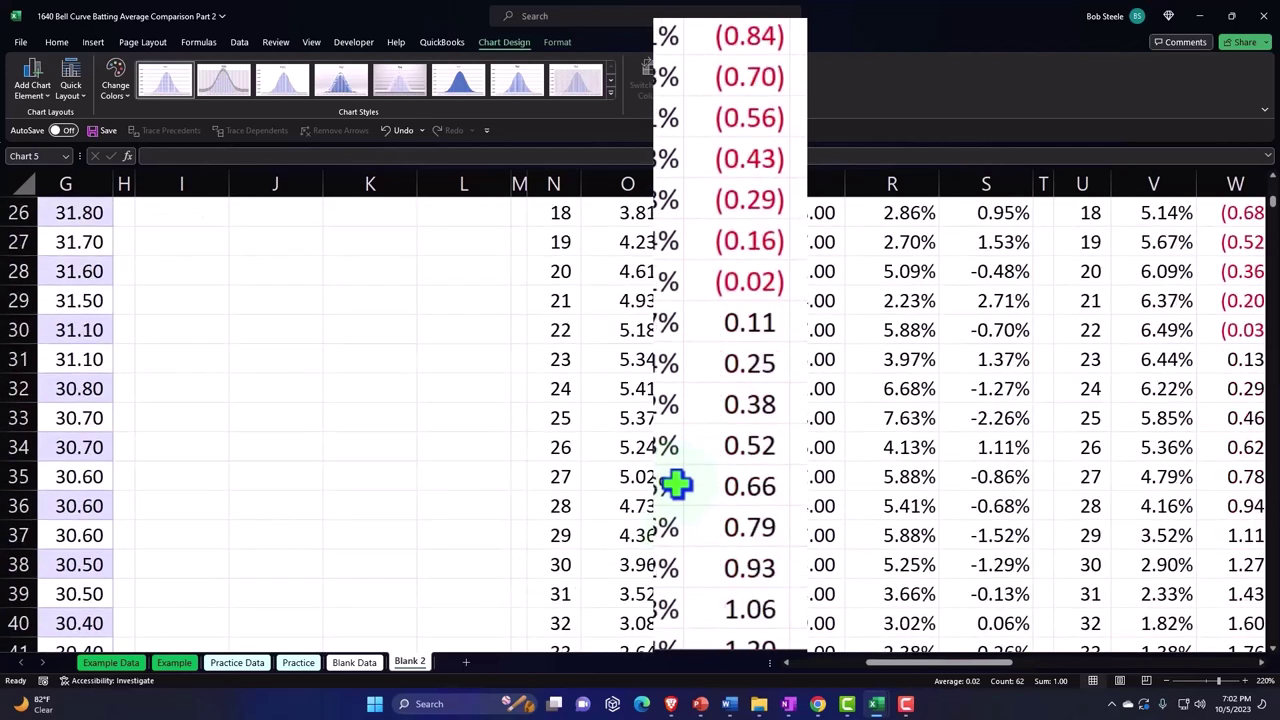
pyautogui.scroll(-3, 676, 486)
pyautogui.scroll(-3, 676, 486)
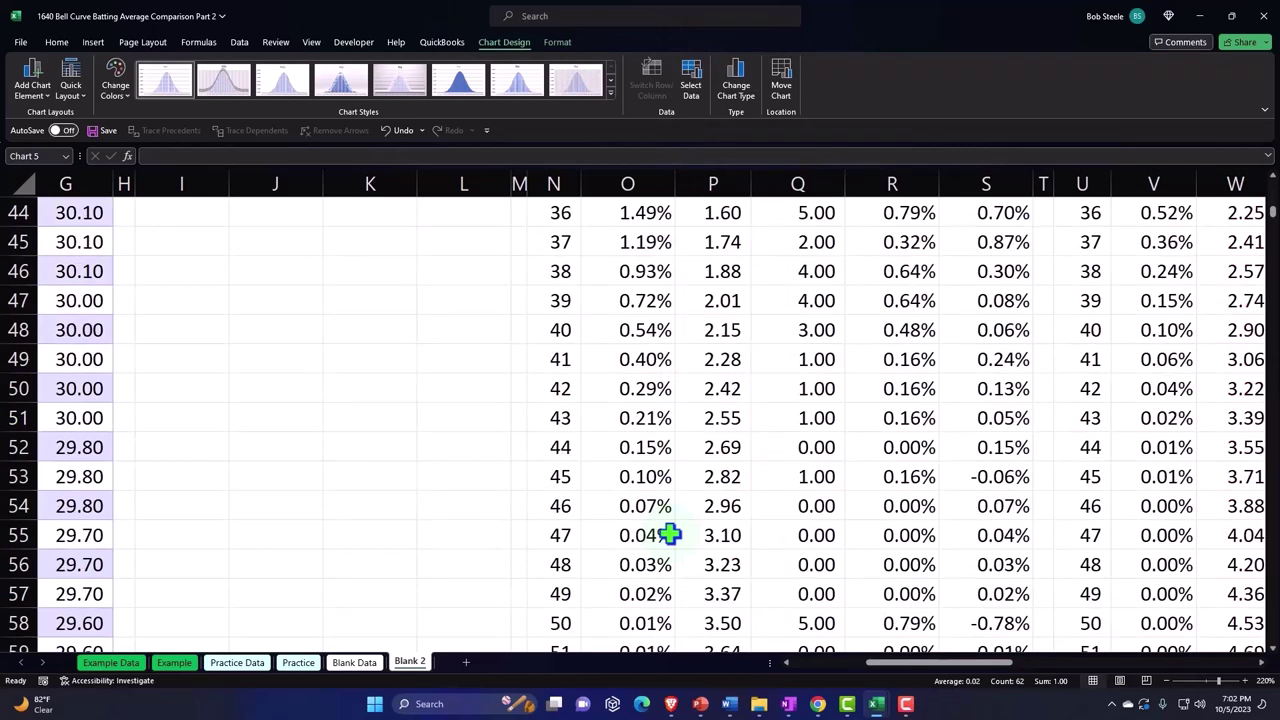
pyautogui.scroll(-1, 668, 535)
pyautogui.scroll(1, 668, 535)
pyautogui.press('Escape')
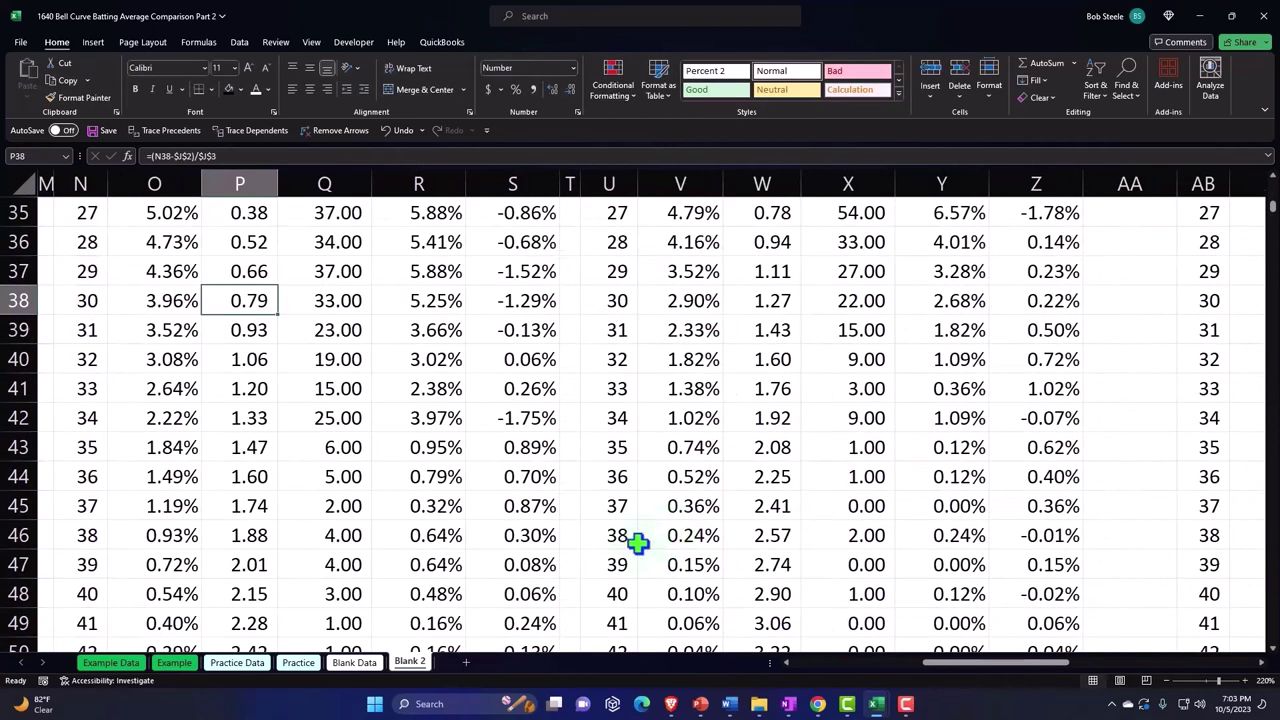
pyautogui.click(90, 303)
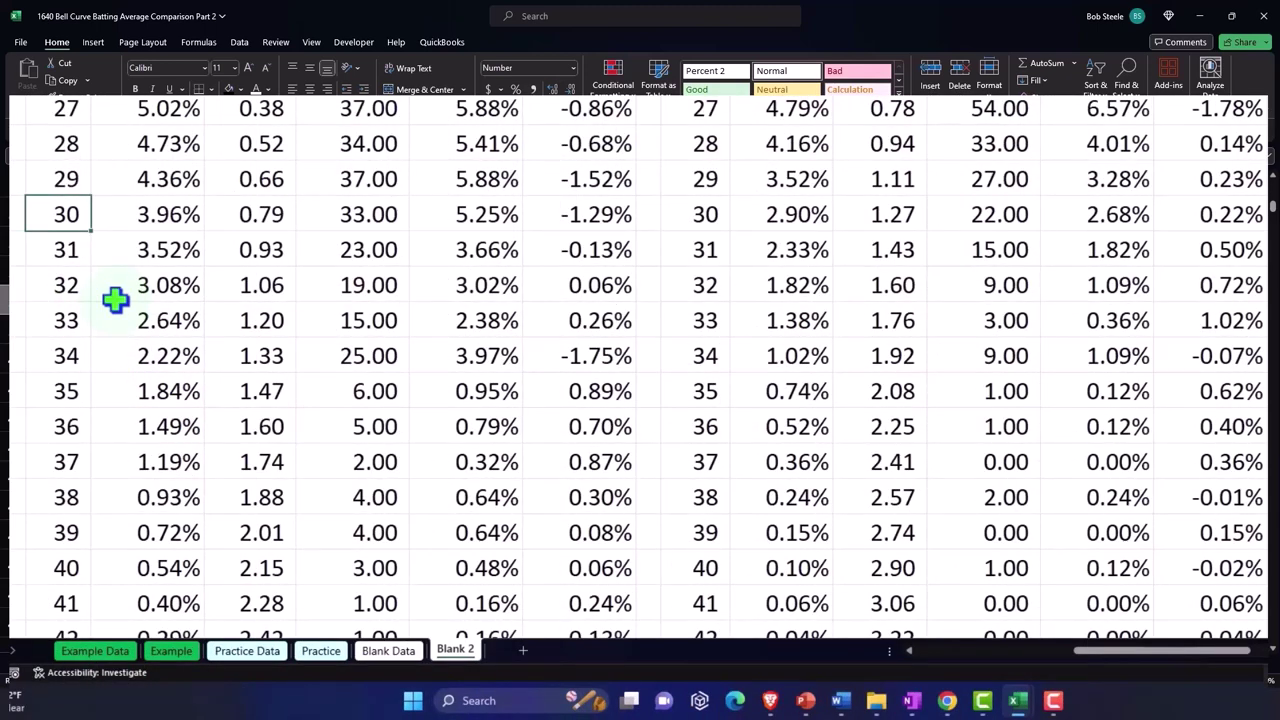
pyautogui.press('Right')
pyautogui.press('Right')
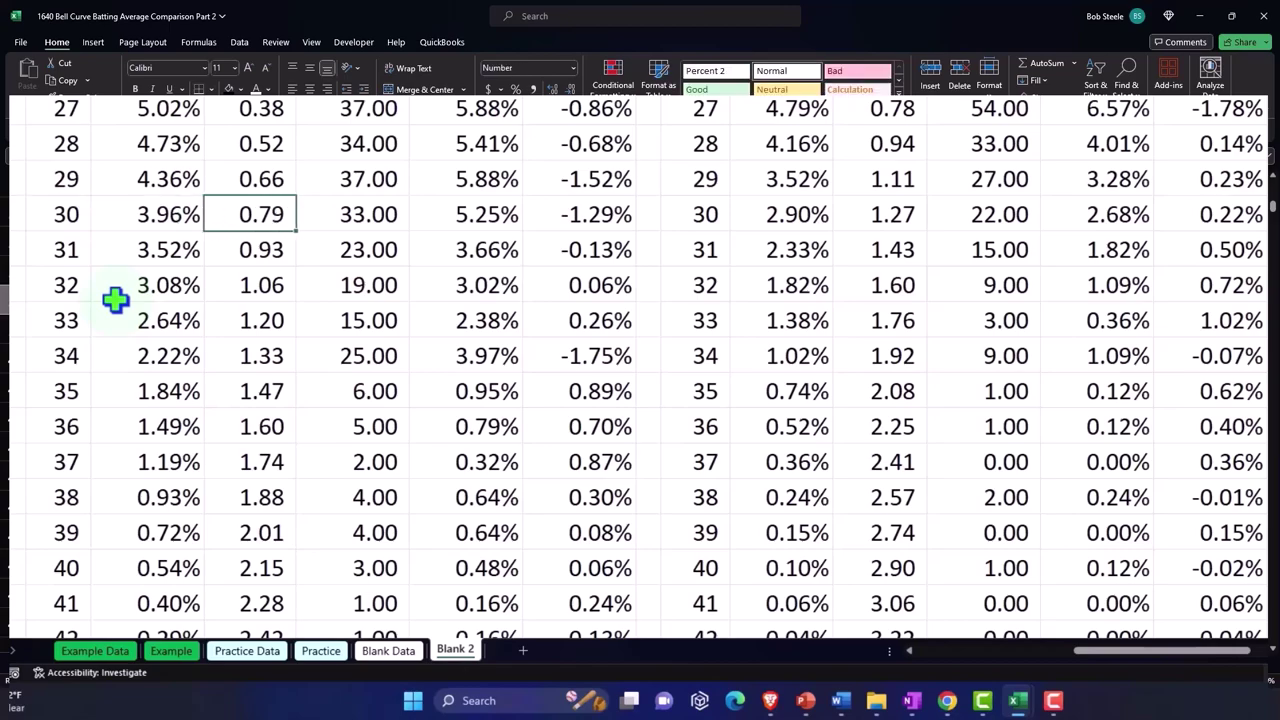
pyautogui.scroll(7, 334, 345)
pyautogui.scroll(5, 334, 345)
pyautogui.scroll(-3, 334, 345)
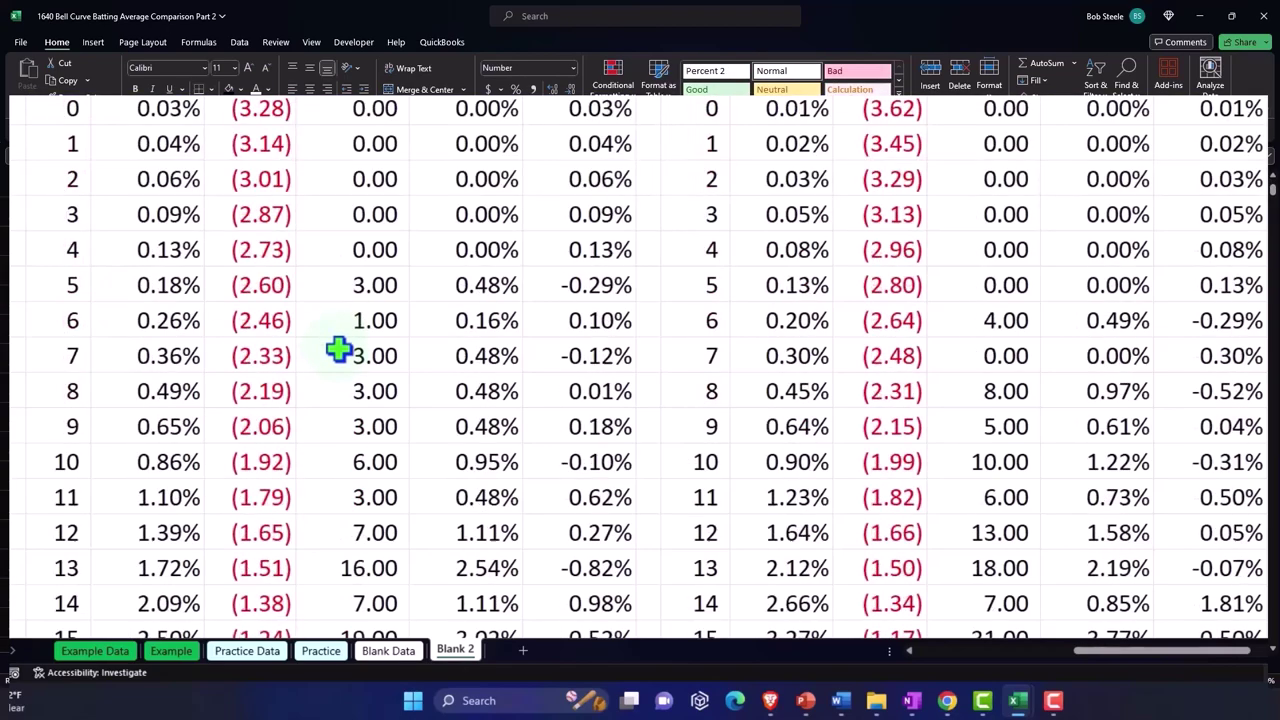
pyautogui.scroll(-5, 334, 345)
pyautogui.scroll(-3, 334, 345)
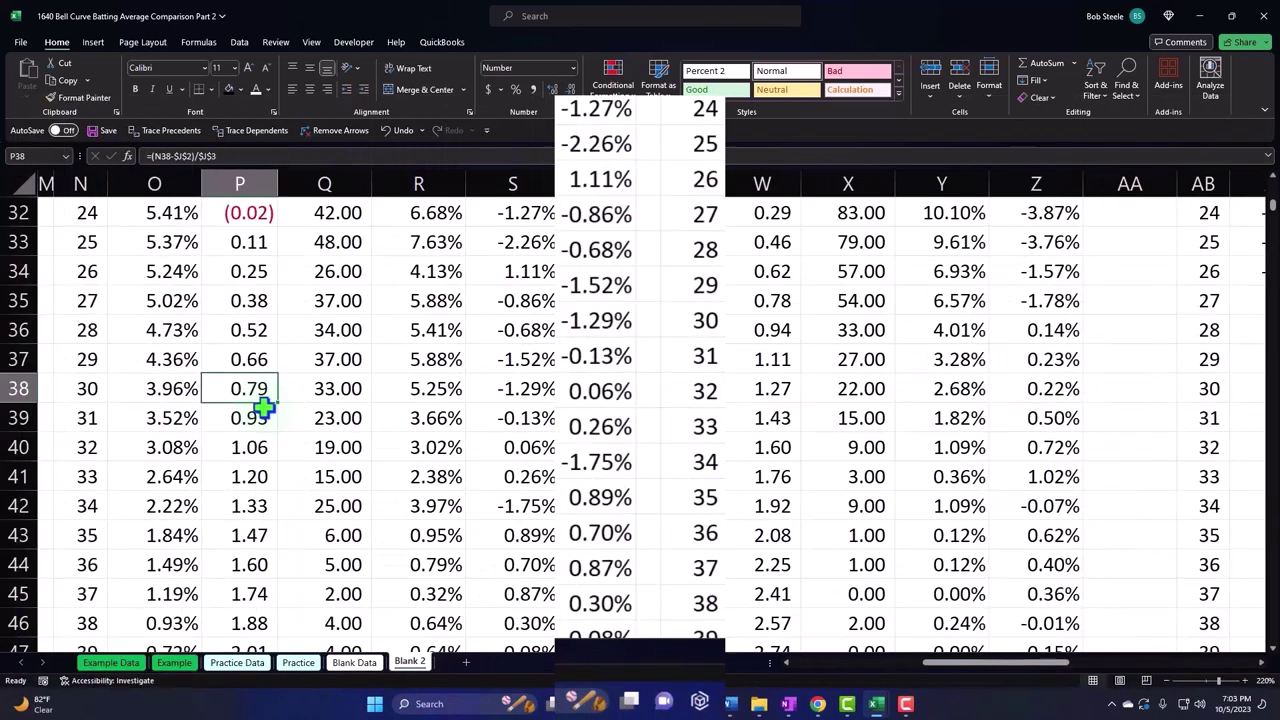
pyautogui.press('Right')
pyautogui.press('Right')
pyautogui.press('Right')
pyautogui.press('Right')
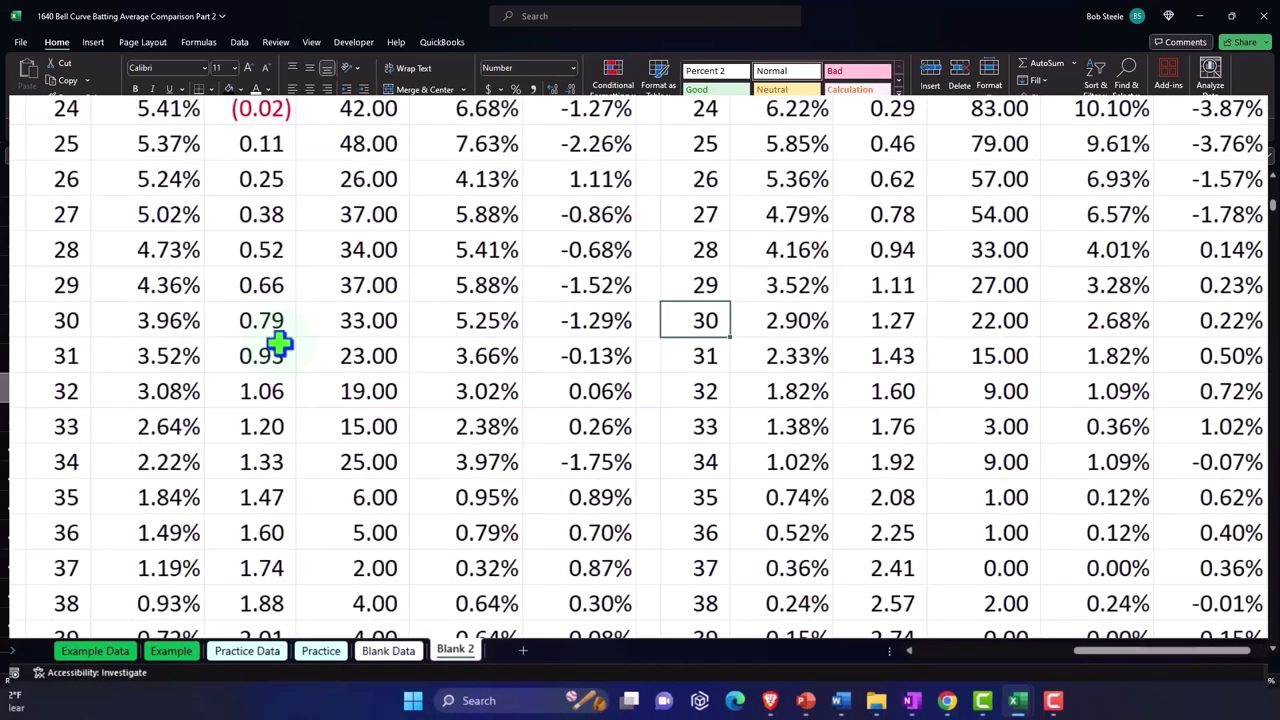
pyautogui.press('Right')
pyautogui.press('Right')
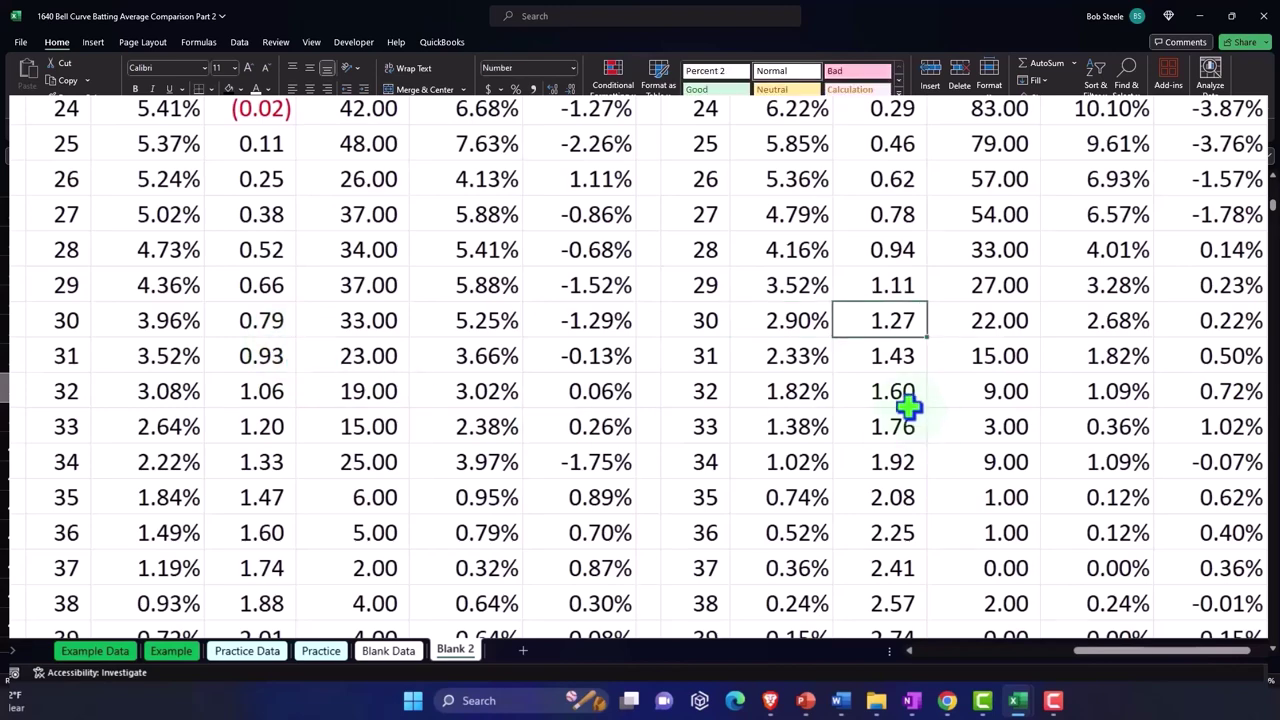
pyautogui.scroll(5, 906, 405)
pyautogui.scroll(6, 908, 408)
pyautogui.scroll(-6, 857, 310)
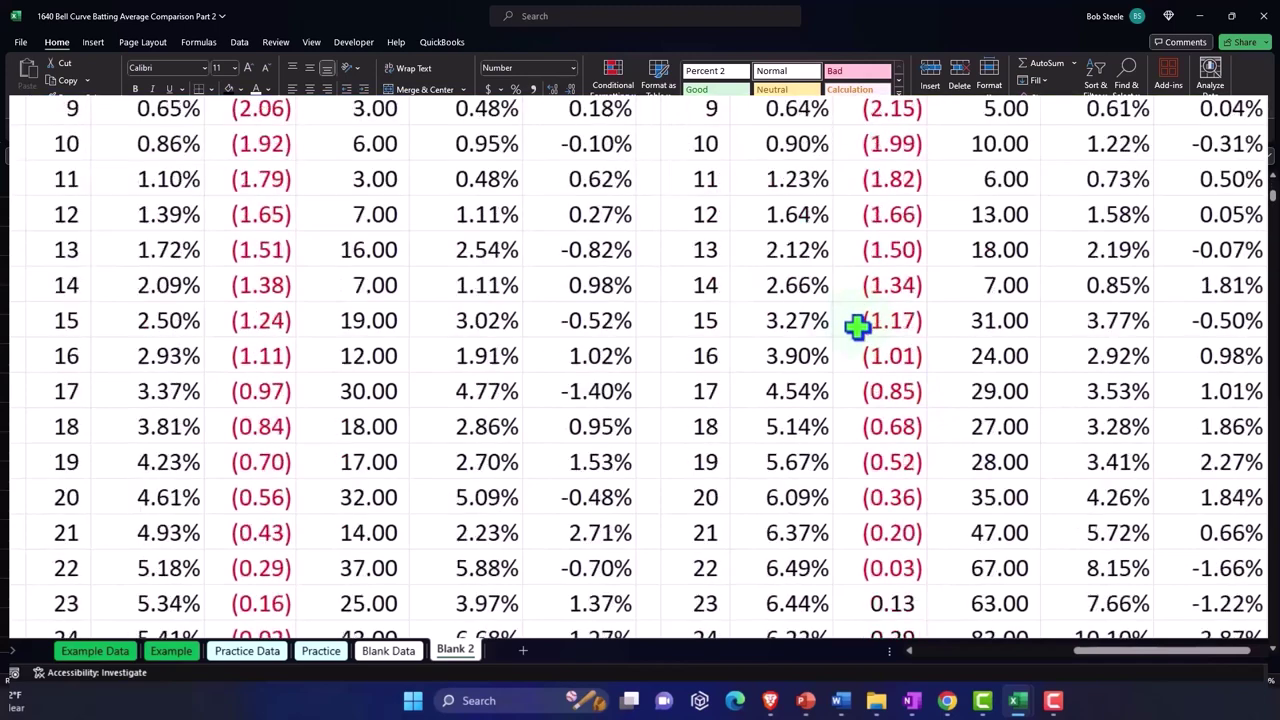
pyautogui.scroll(-3, 857, 325)
pyautogui.scroll(-1, 857, 325)
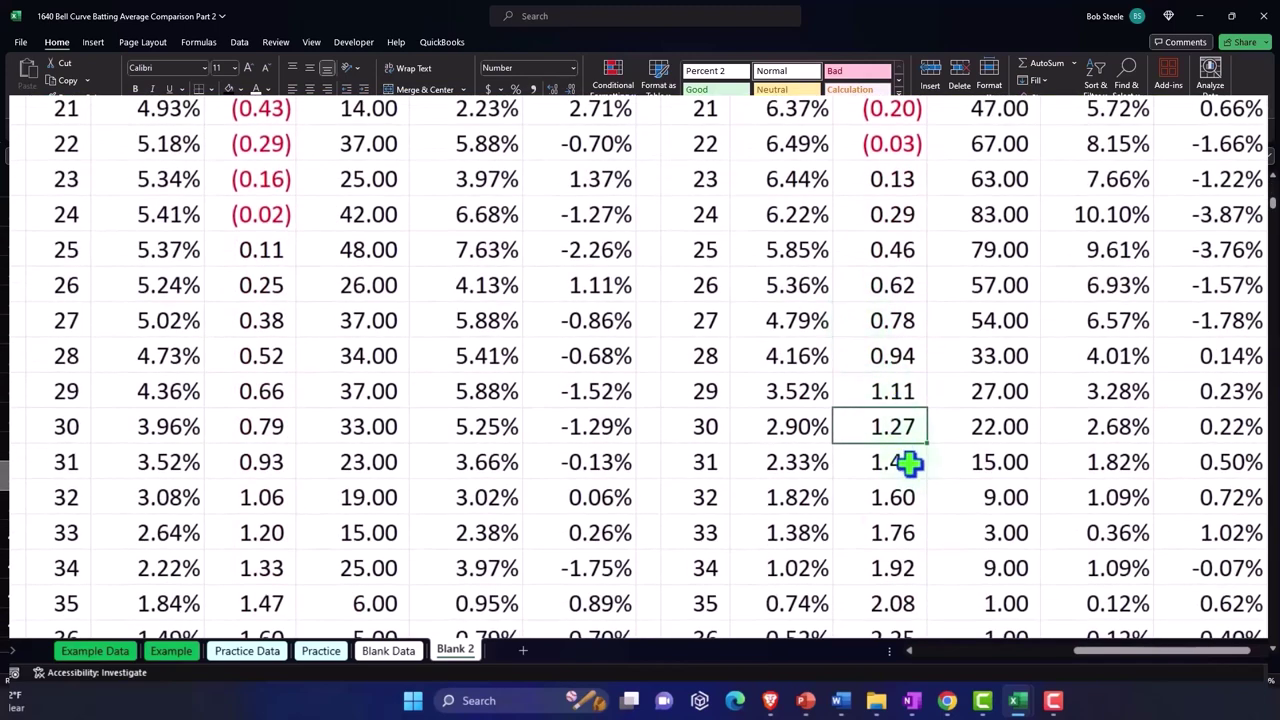
pyautogui.click(80, 430)
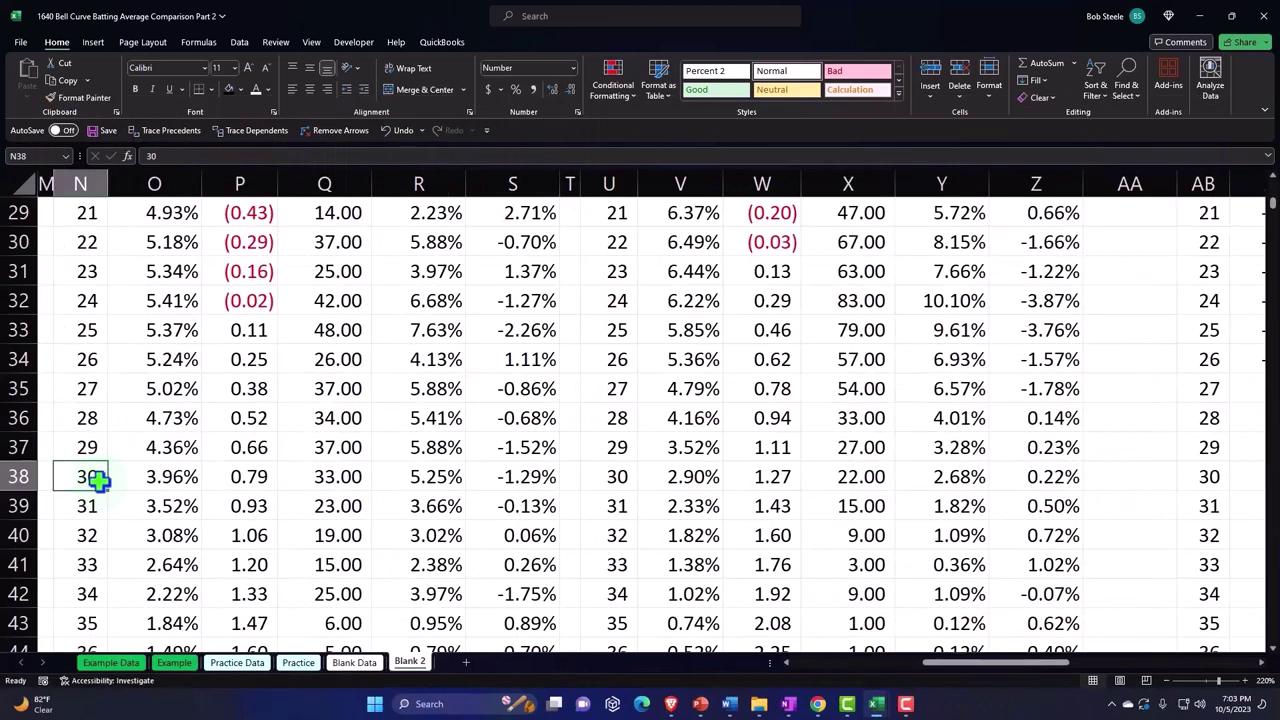
pyautogui.press('Right')
pyautogui.press('Right')
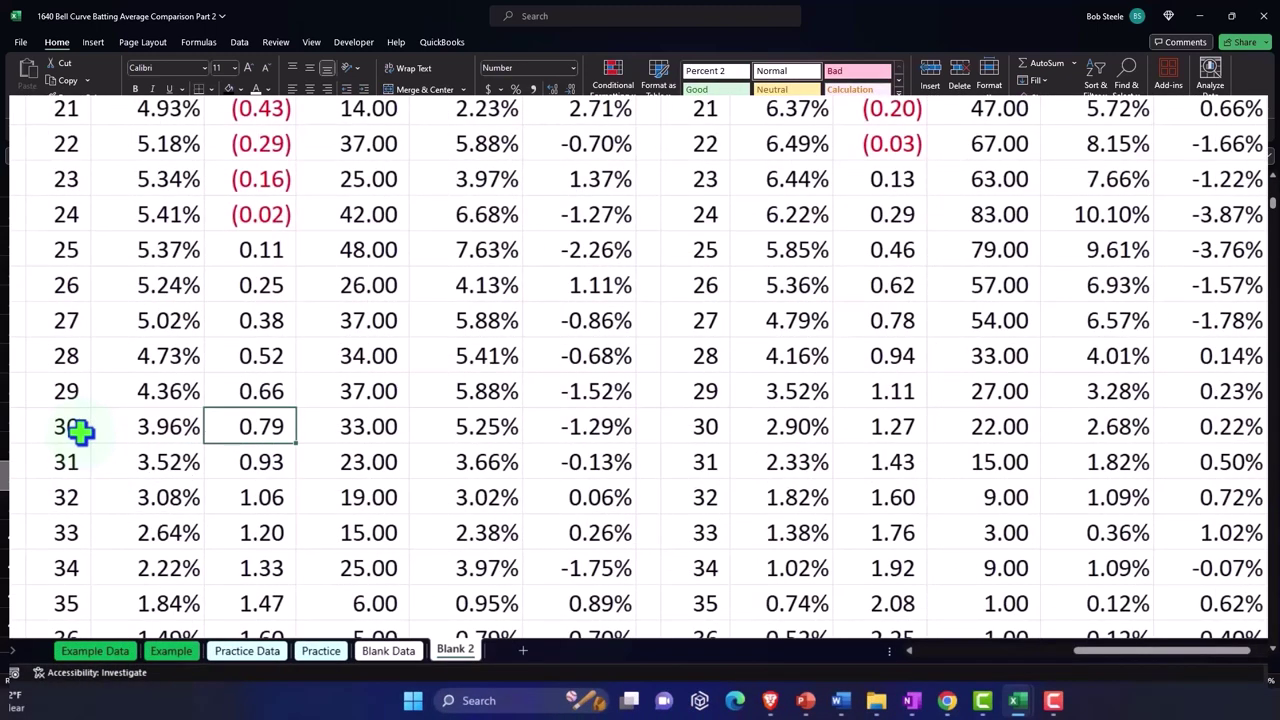
pyautogui.press('Right')
pyautogui.press('Right')
pyautogui.press('Right')
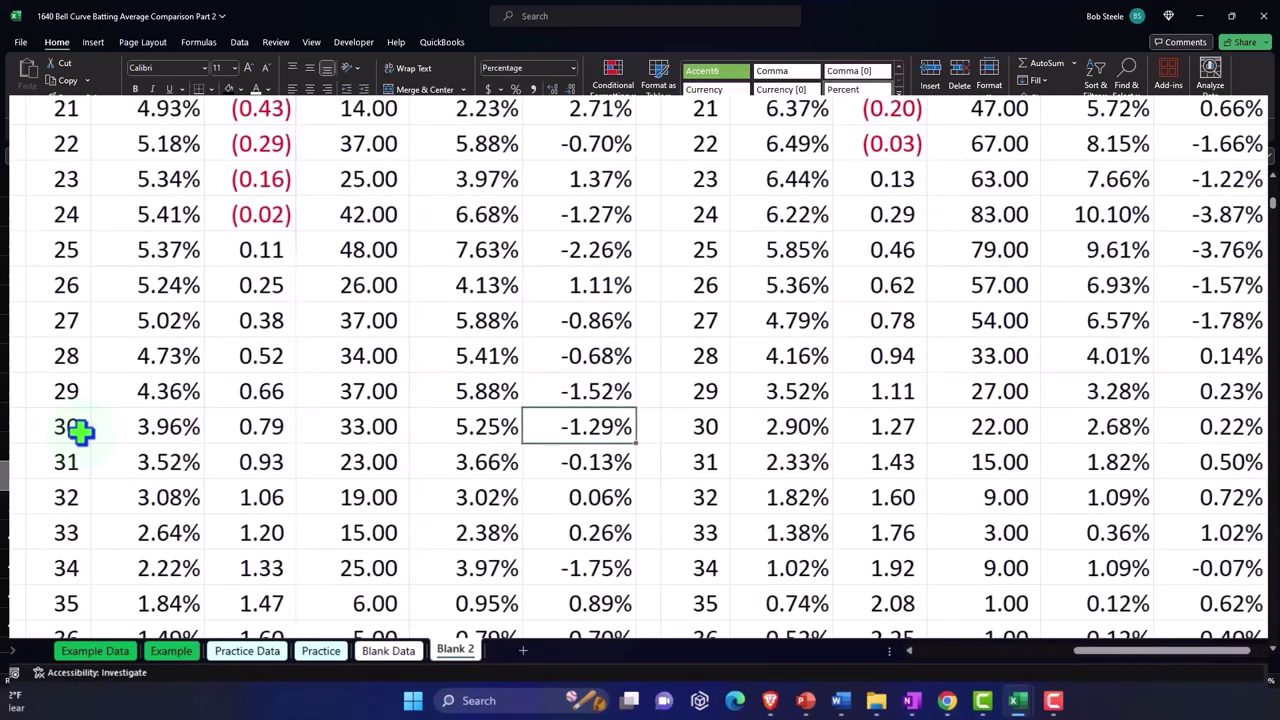
pyautogui.press('Right')
pyautogui.press('Right')
pyautogui.press('Right')
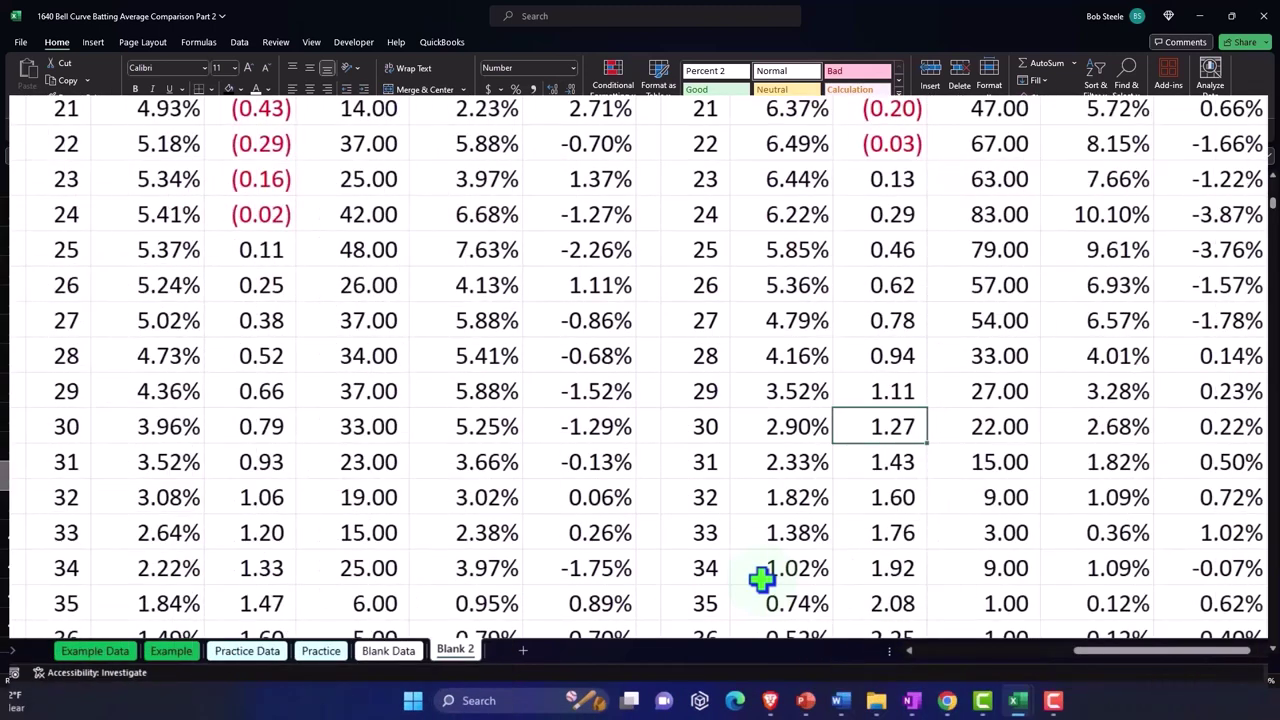
pyautogui.click(56, 430)
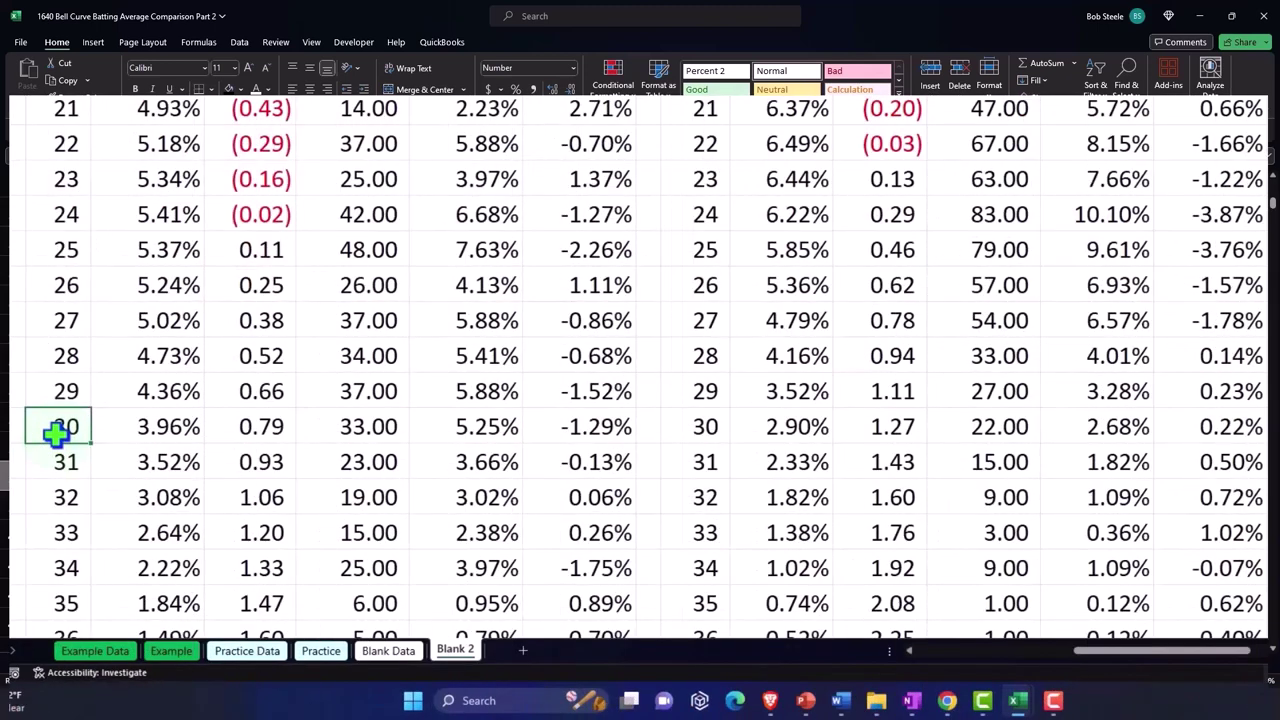
pyautogui.click(672, 428)
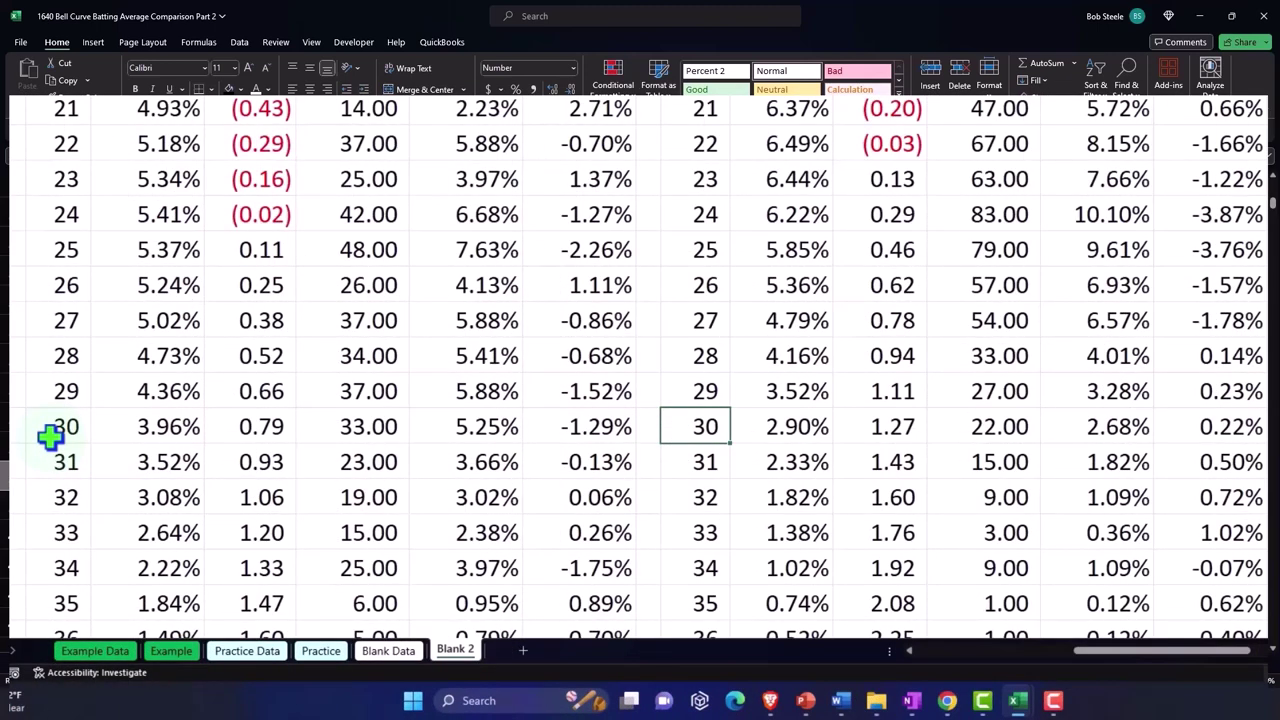
pyautogui.click(50, 435)
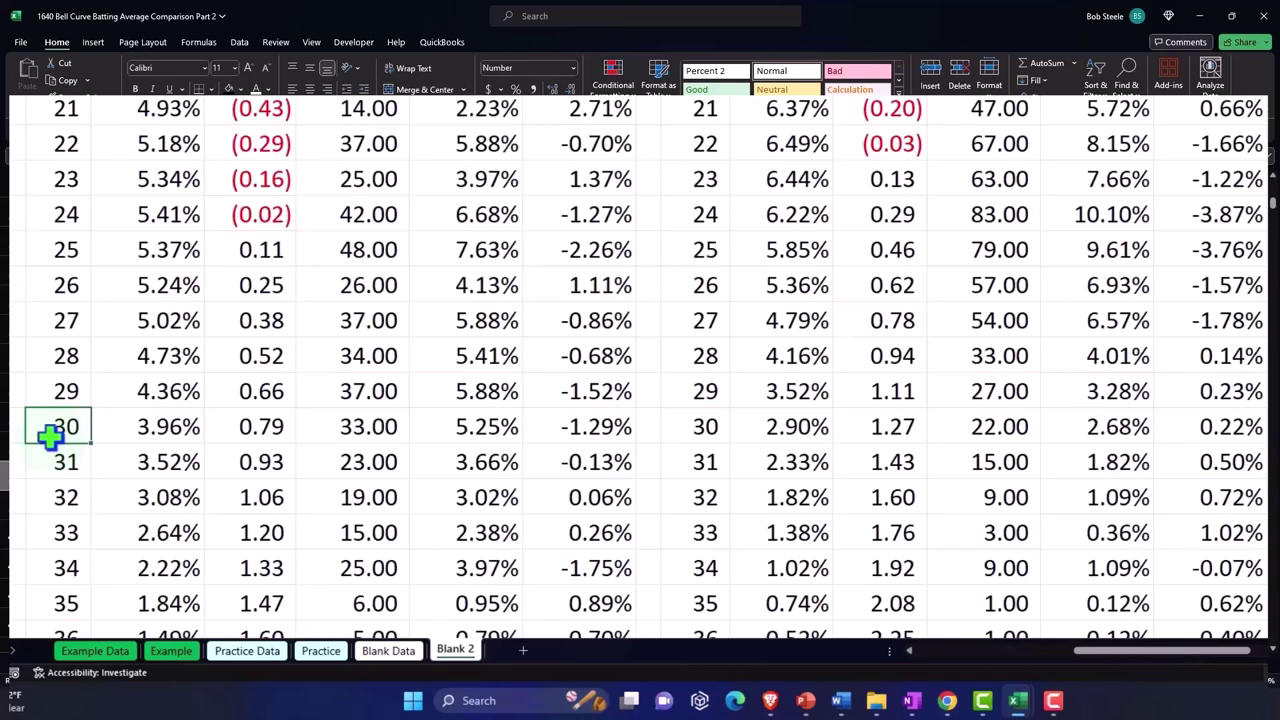
# - Give the 1920 player batting average table a pale cyan fill and all borders
pyautogui.scroll(8, 400, 440)
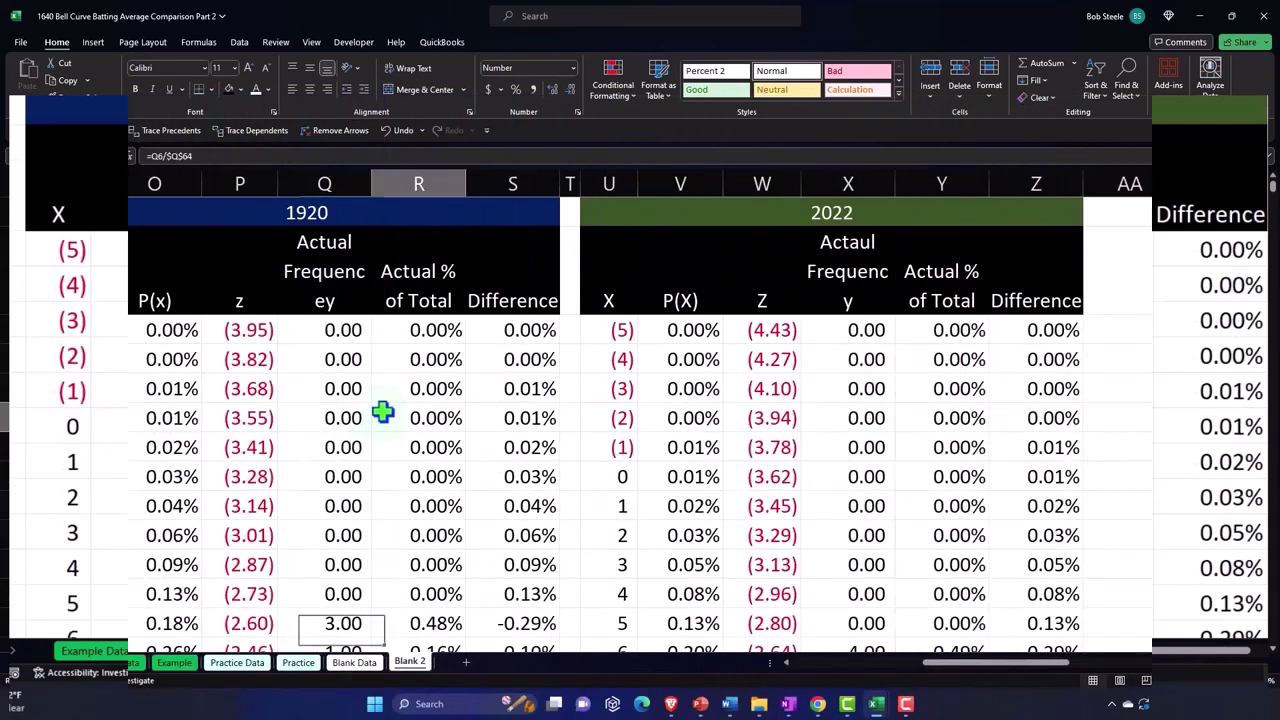
pyautogui.click(370, 416)
pyautogui.press('Home')
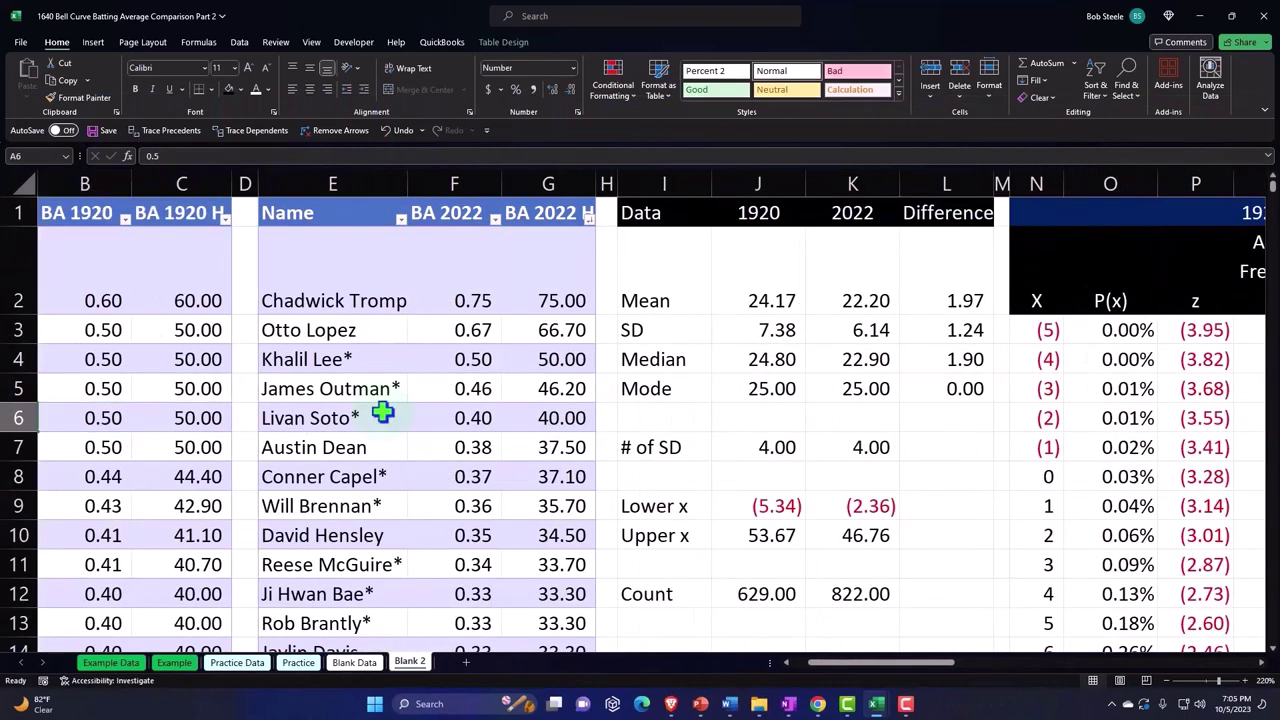
pyautogui.click(143, 280)
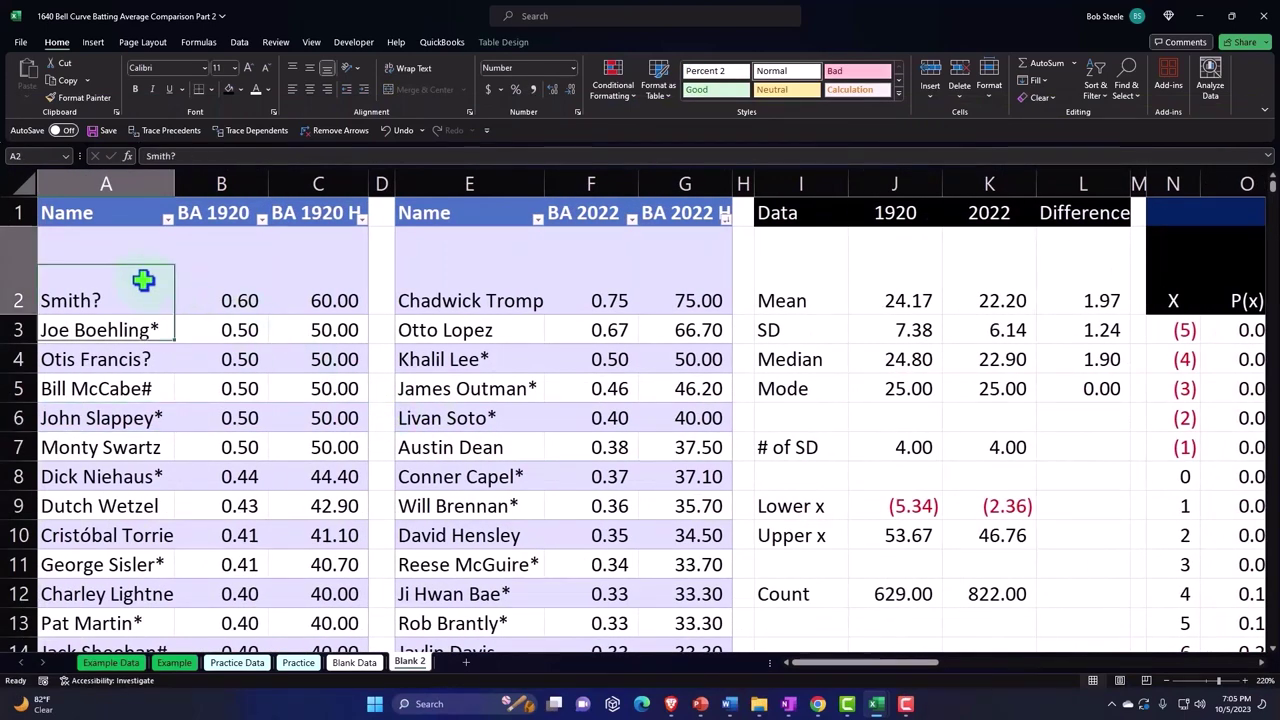
pyautogui.hotkey('shift', 'Right')
pyautogui.hotkey('shift', 'Right')
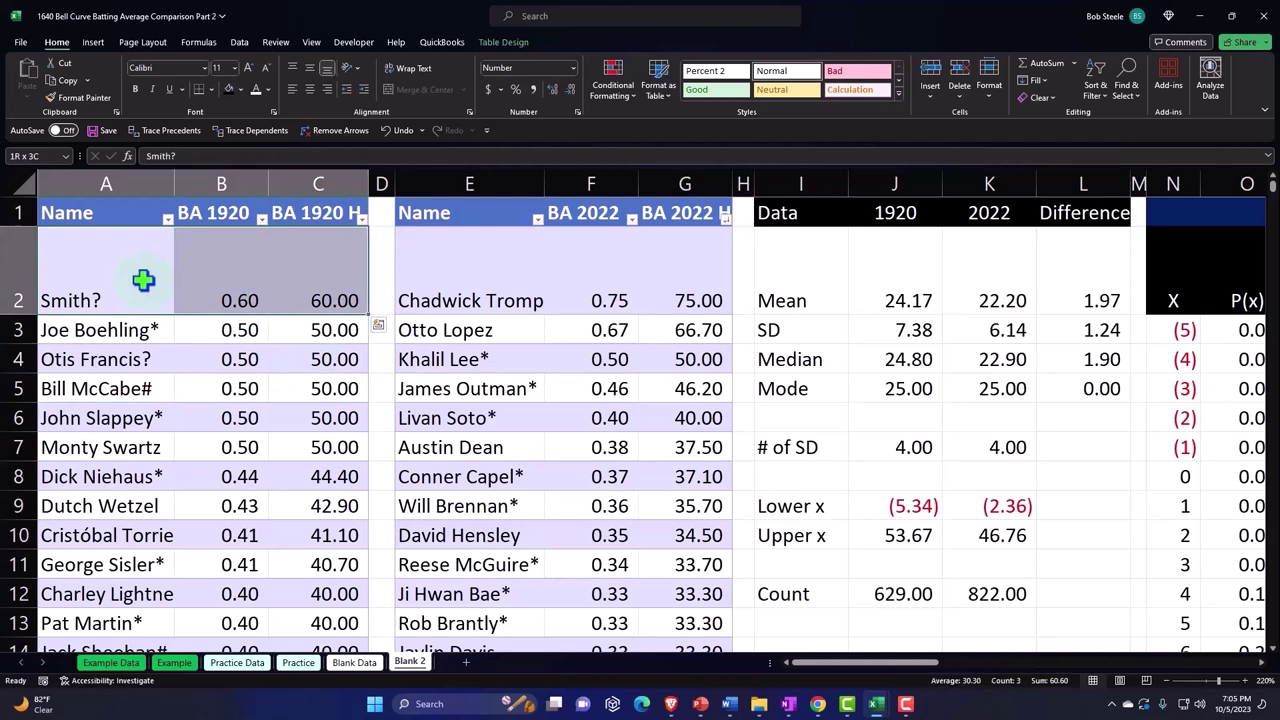
pyautogui.hotkey('ctrl', 'shift', 'Down')
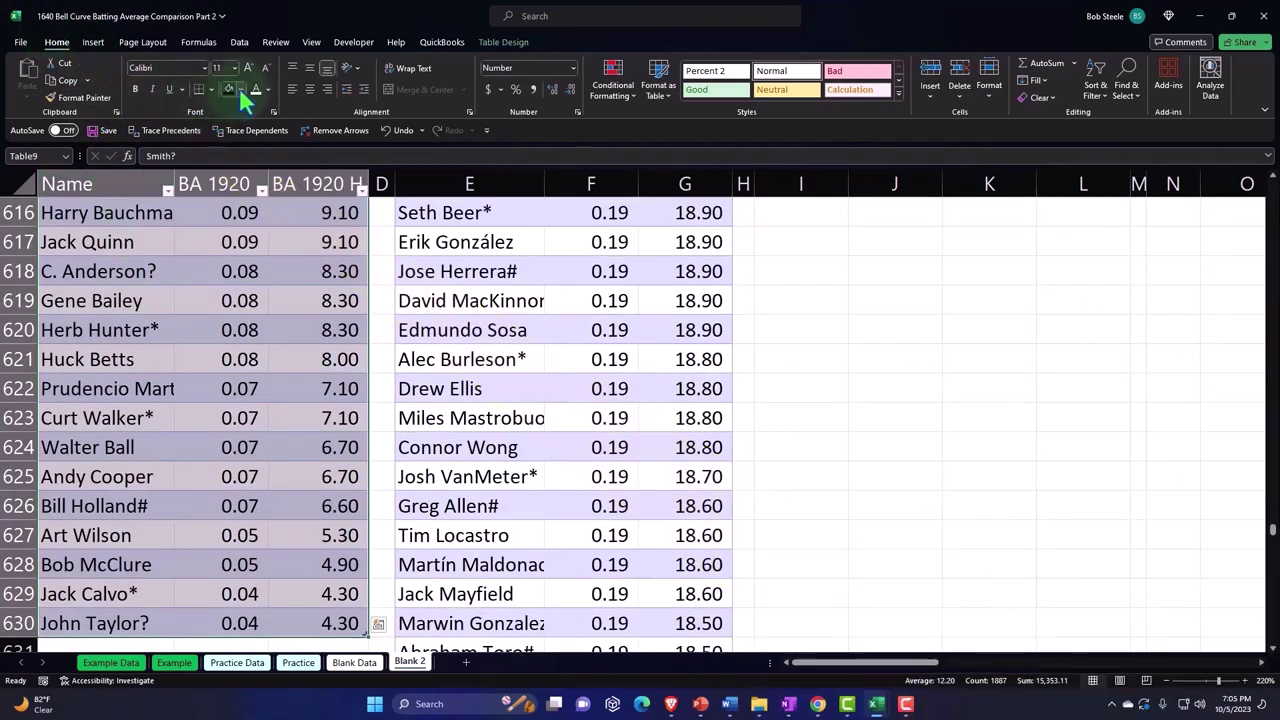
pyautogui.click(239, 89)
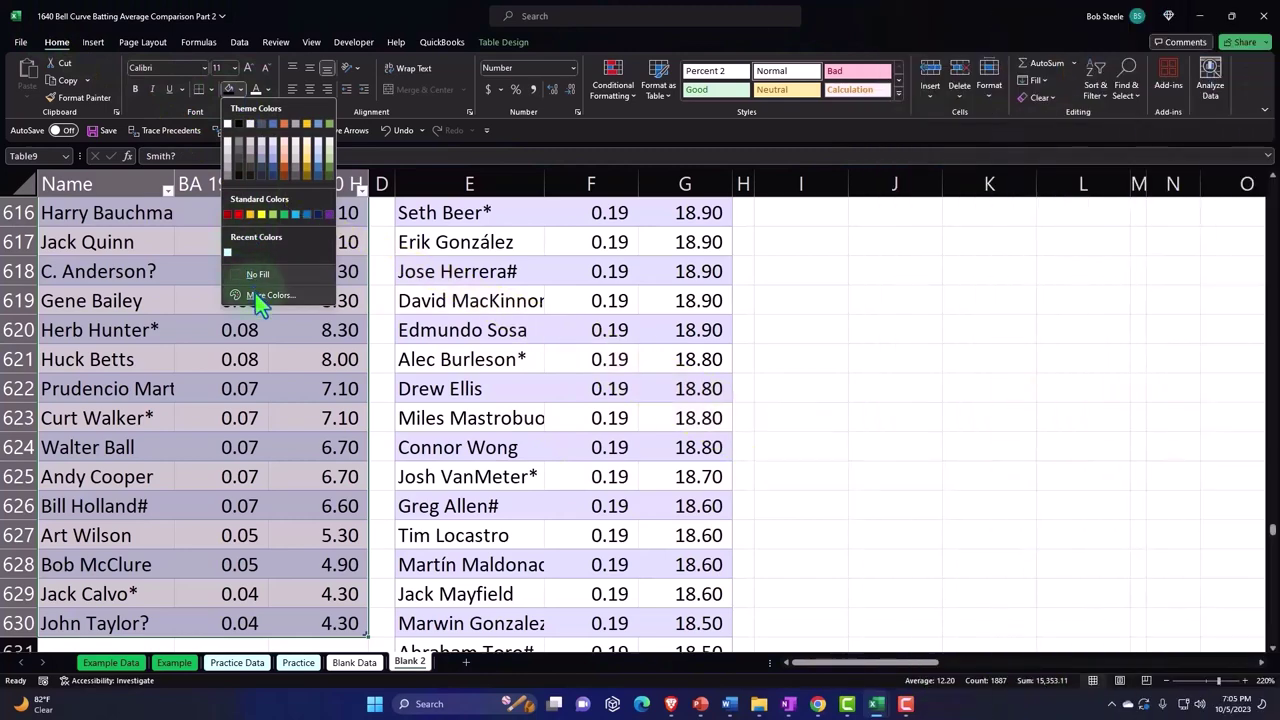
pyautogui.click(258, 294)
pyautogui.click(931, 274)
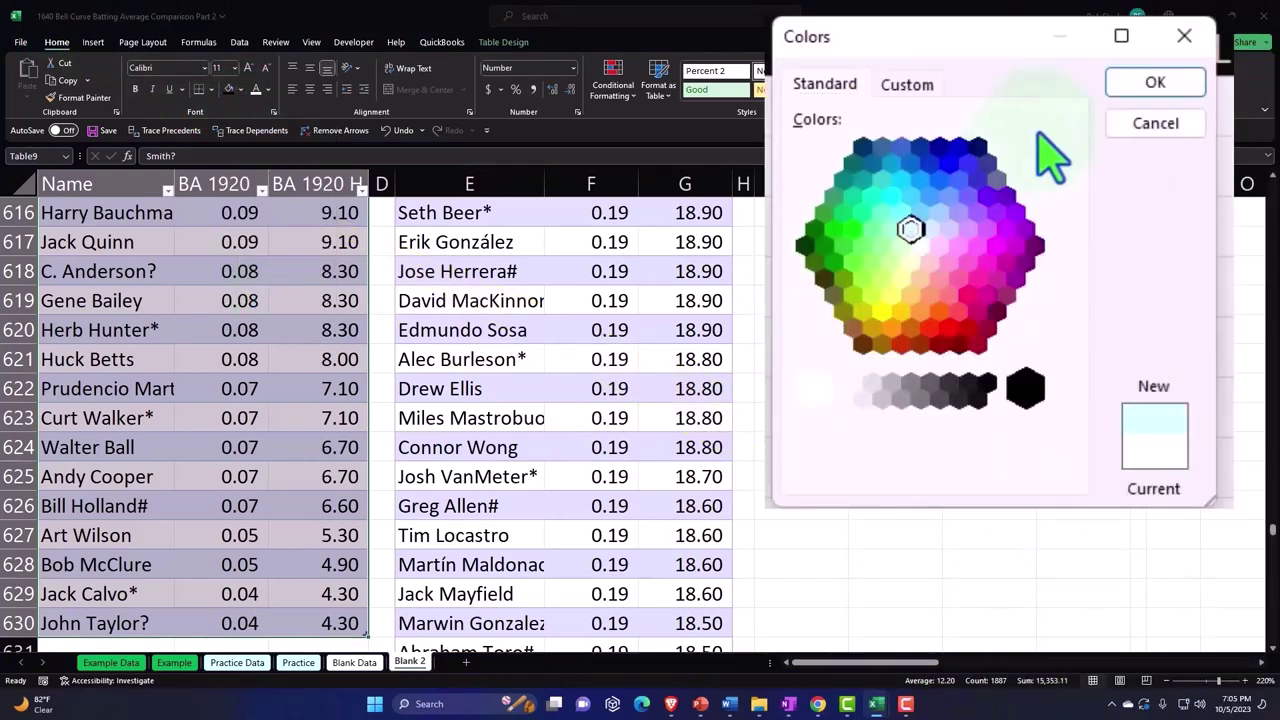
pyautogui.click(1049, 200)
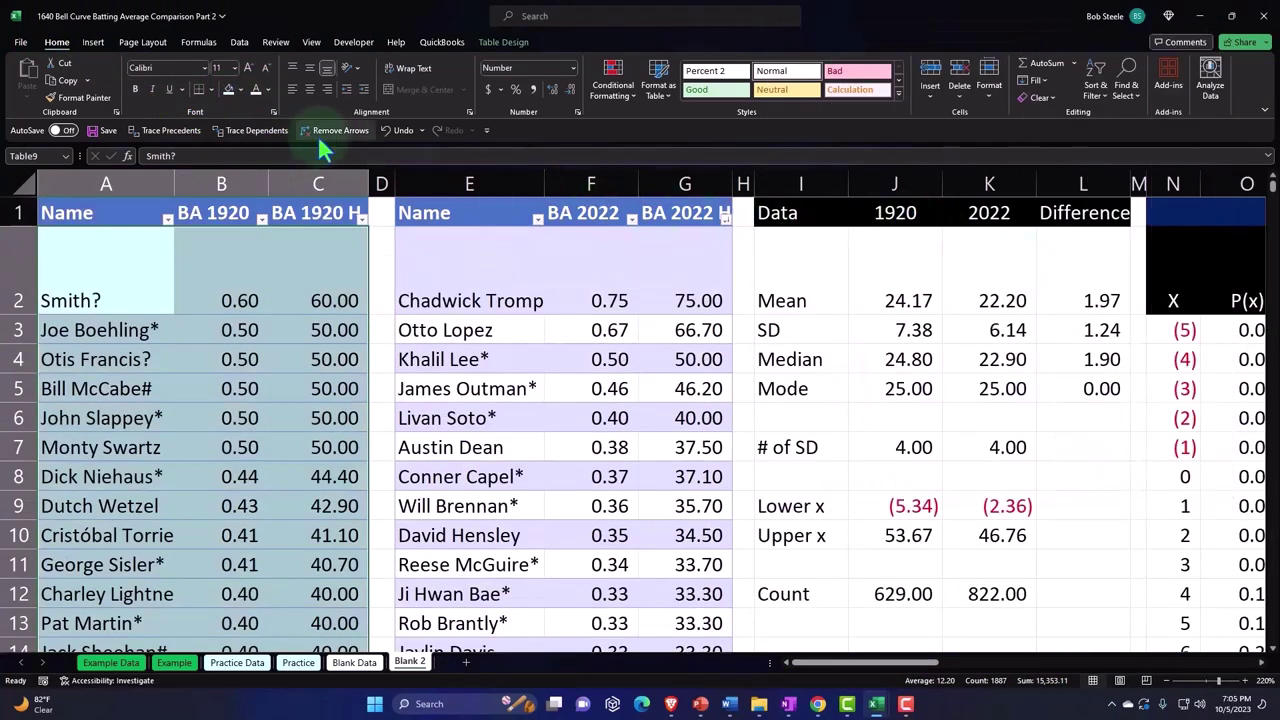
pyautogui.click(212, 88)
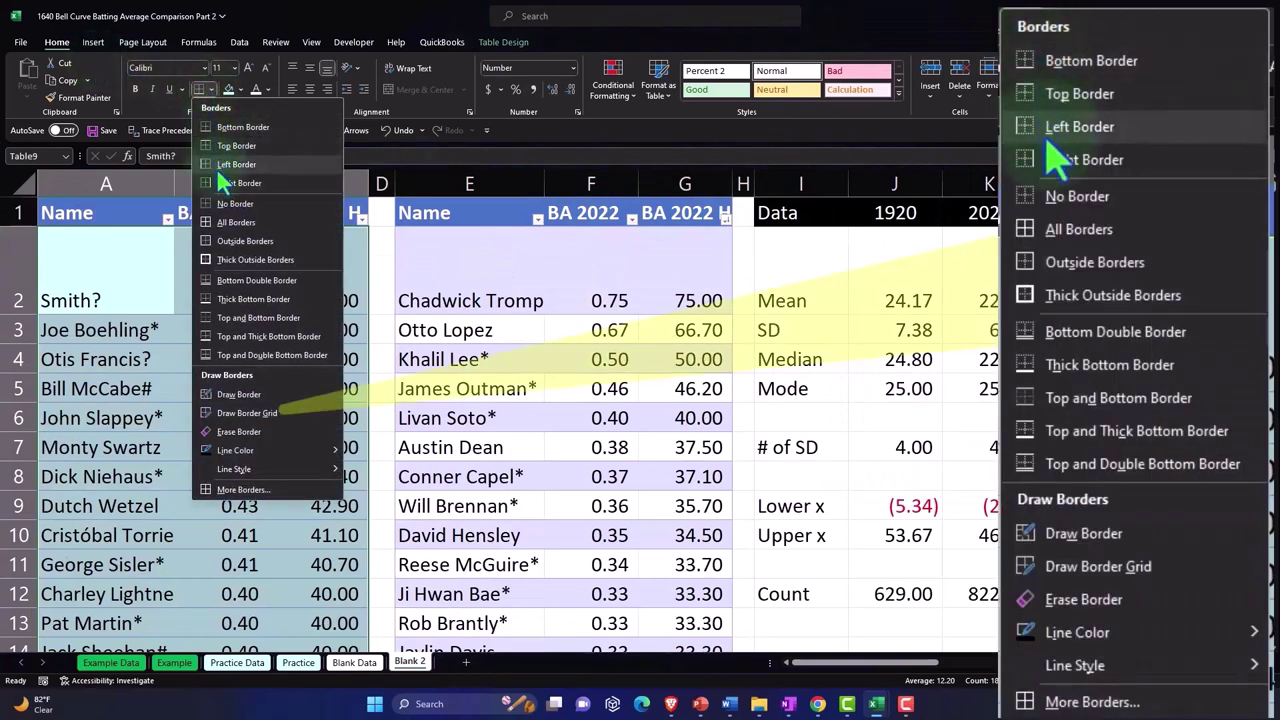
pyautogui.click(215, 199)
# - Add all borders to the 2022 player batting average table
pyautogui.click(492, 292)
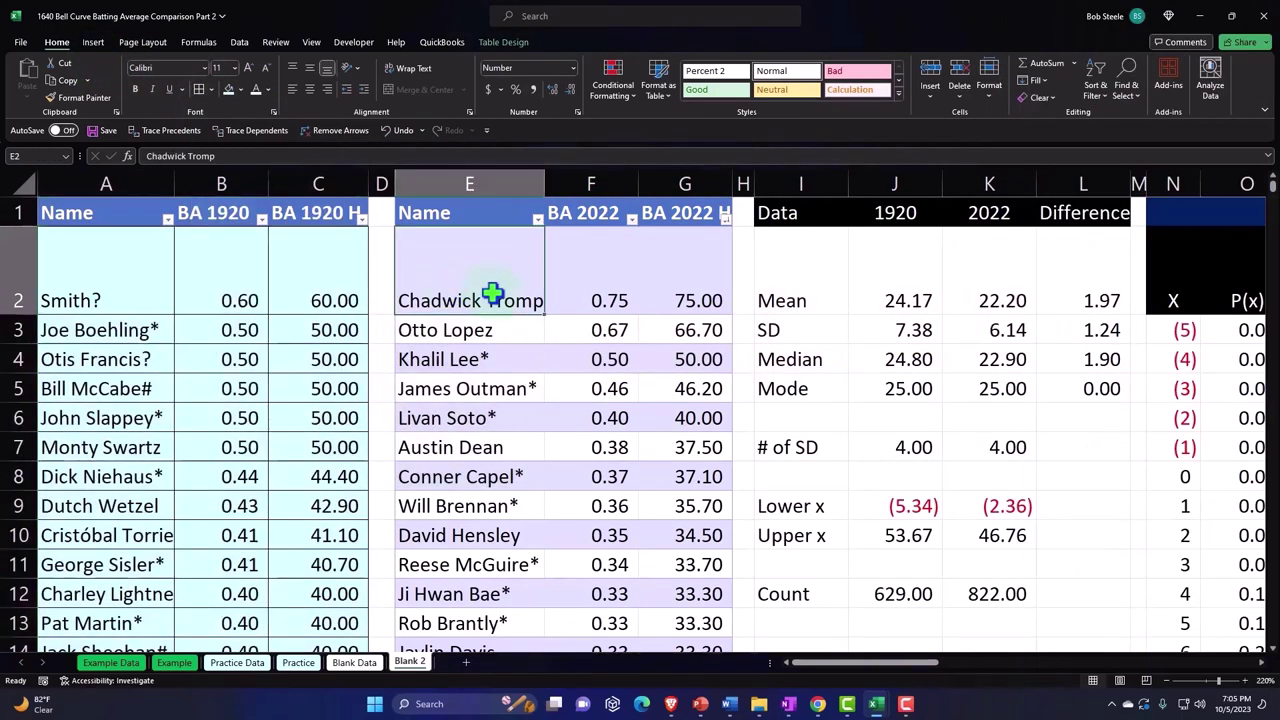
pyautogui.hotkey('ctrl', 'shift', 'Right')
pyautogui.hotkey('ctrl', 'shift', 'Down')
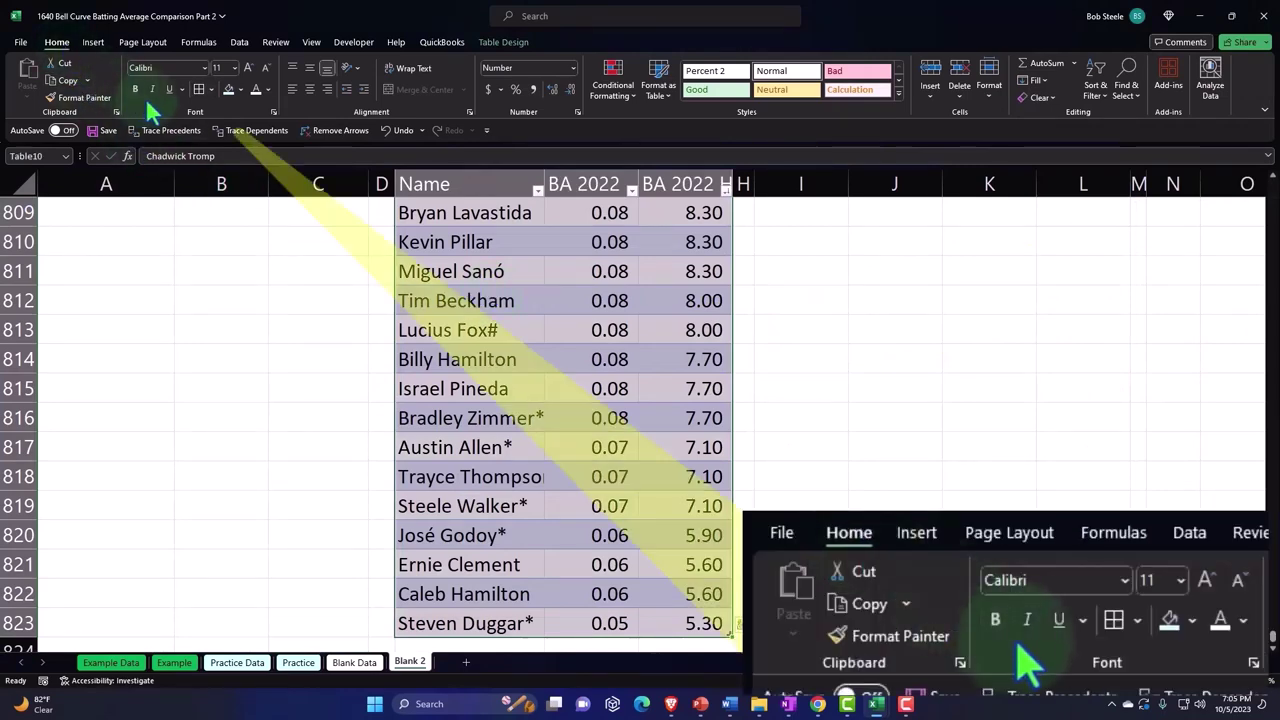
pyautogui.click(200, 91)
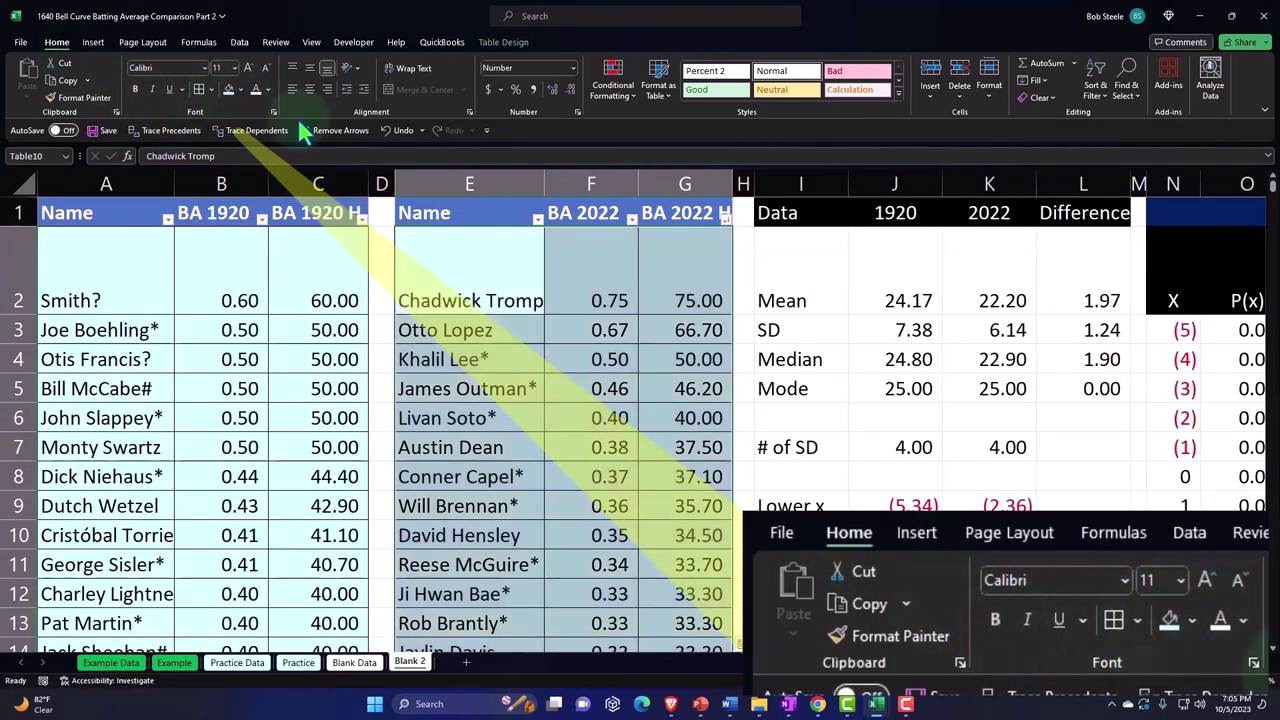
pyautogui.click(765, 249)
# - Shade the Data summary block pale cyan and add borders to every cell
pyautogui.press('Right')
pyautogui.press('Right')
pyautogui.press('Right')
pyautogui.press('Right')
pyautogui.press('Right')
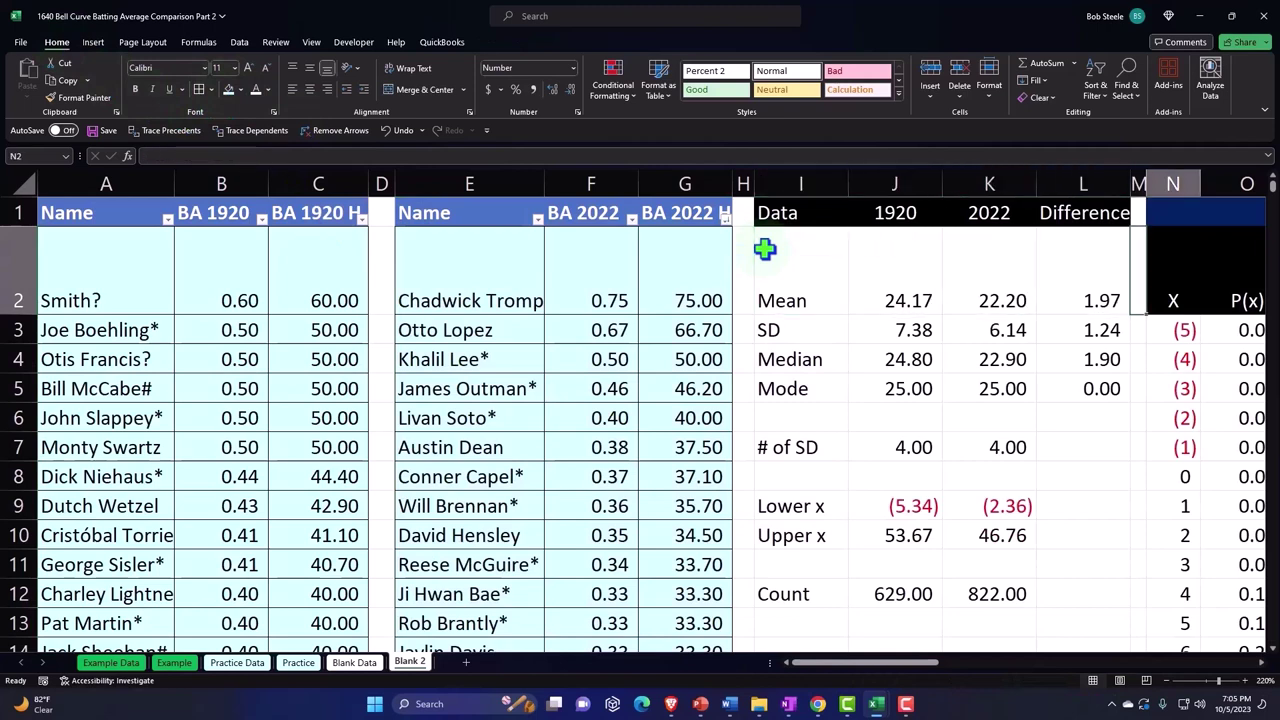
pyautogui.press('Right')
pyautogui.press('Right')
pyautogui.press('Right')
pyautogui.press('Left')
pyautogui.press('Left')
pyautogui.press('Left')
pyautogui.press('Left')
pyautogui.press('Left')
pyautogui.press('Left')
pyautogui.press('Left')
pyautogui.press('Left')
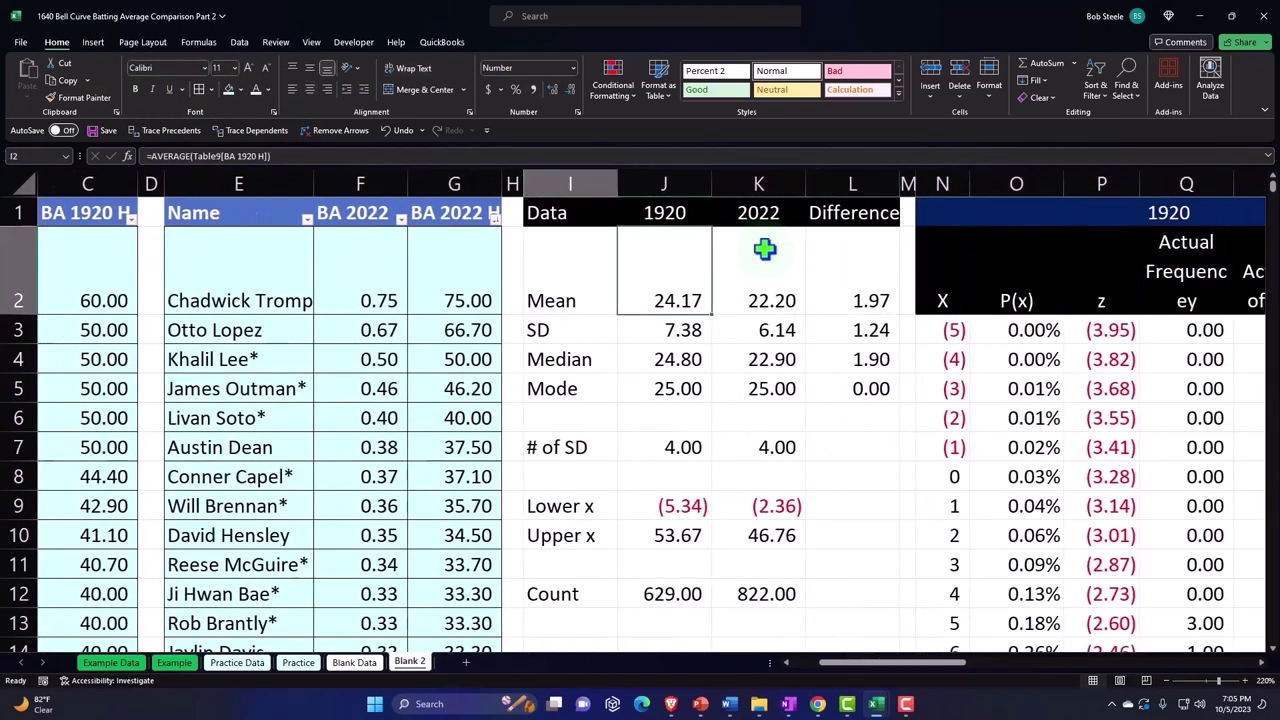
pyautogui.hotkey('shift', 'Right')
pyautogui.hotkey('shift', 'Right')
pyautogui.hotkey('shift', 'Right')
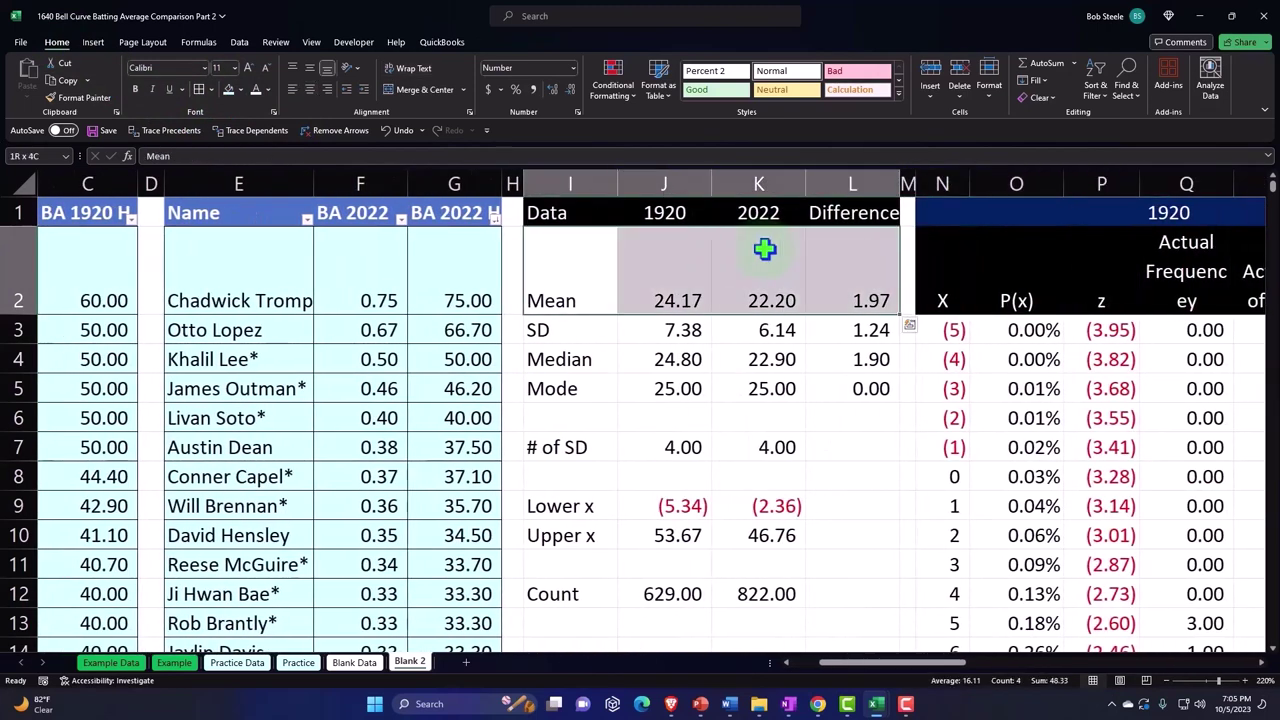
pyautogui.hotkey('shift', 'Down')
pyautogui.hotkey('shift', 'Down')
pyautogui.hotkey('shift', 'Down')
pyautogui.hotkey('shift', 'Down')
pyautogui.hotkey('shift', 'Down')
pyautogui.hotkey('shift', 'Down')
pyautogui.hotkey('shift', 'Down')
pyautogui.hotkey('shift', 'Down')
pyautogui.hotkey('shift', 'Down')
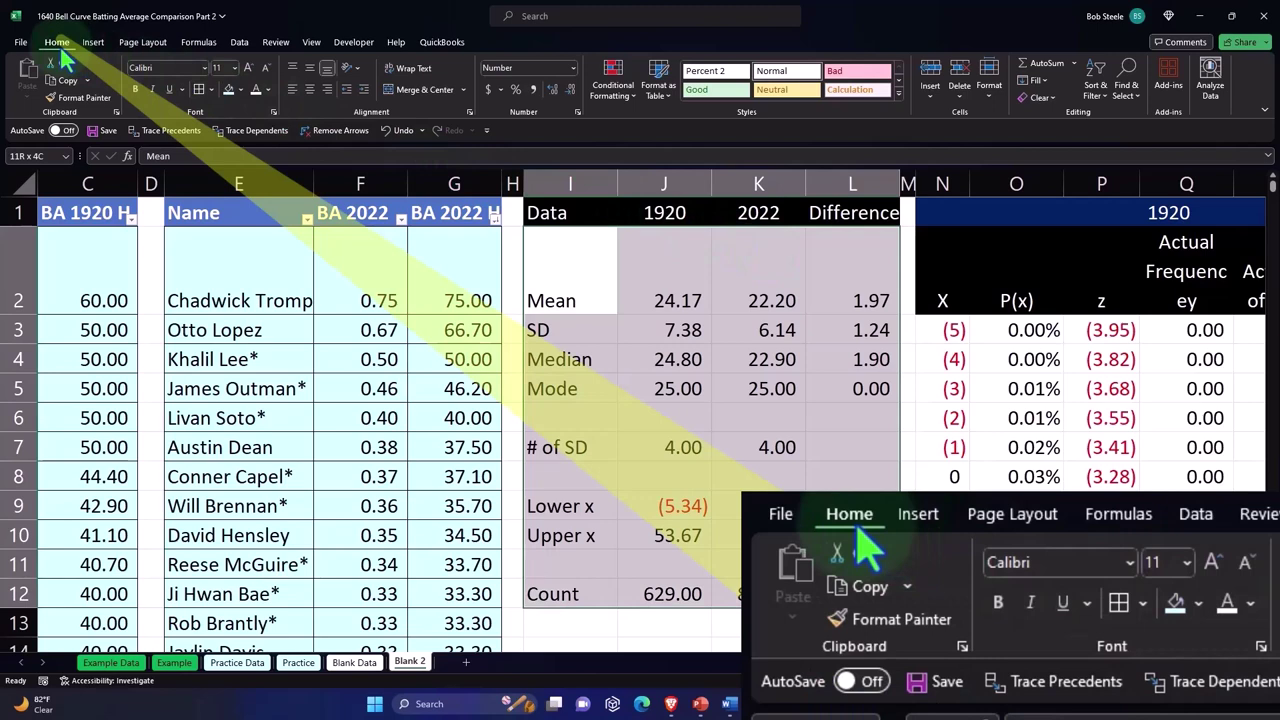
pyautogui.click(228, 90)
pyautogui.click(681, 316)
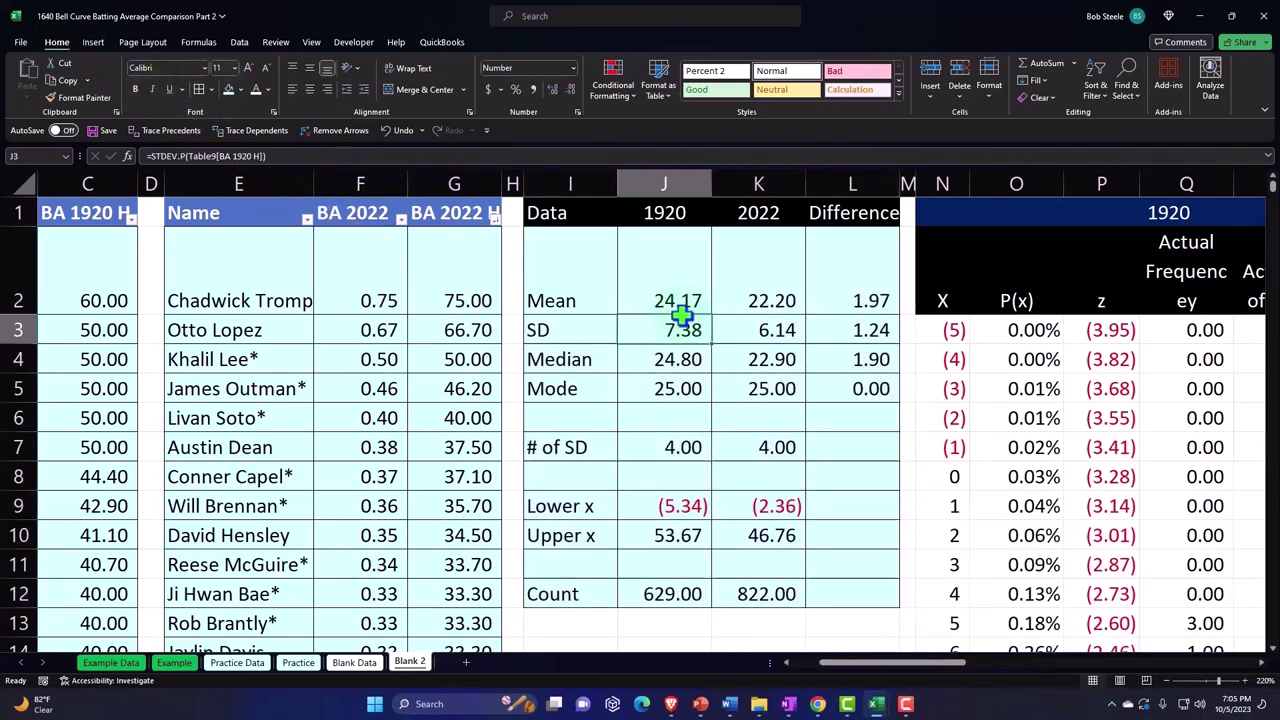
# - Shade the 2022 distribution table pale cyan down to its Total row, with all borders
pyautogui.press('Right')
pyautogui.press('Right')
pyautogui.press('Right')
pyautogui.press('Right')
pyautogui.press('Right')
pyautogui.press('Right')
pyautogui.press('Right')
pyautogui.press('Right')
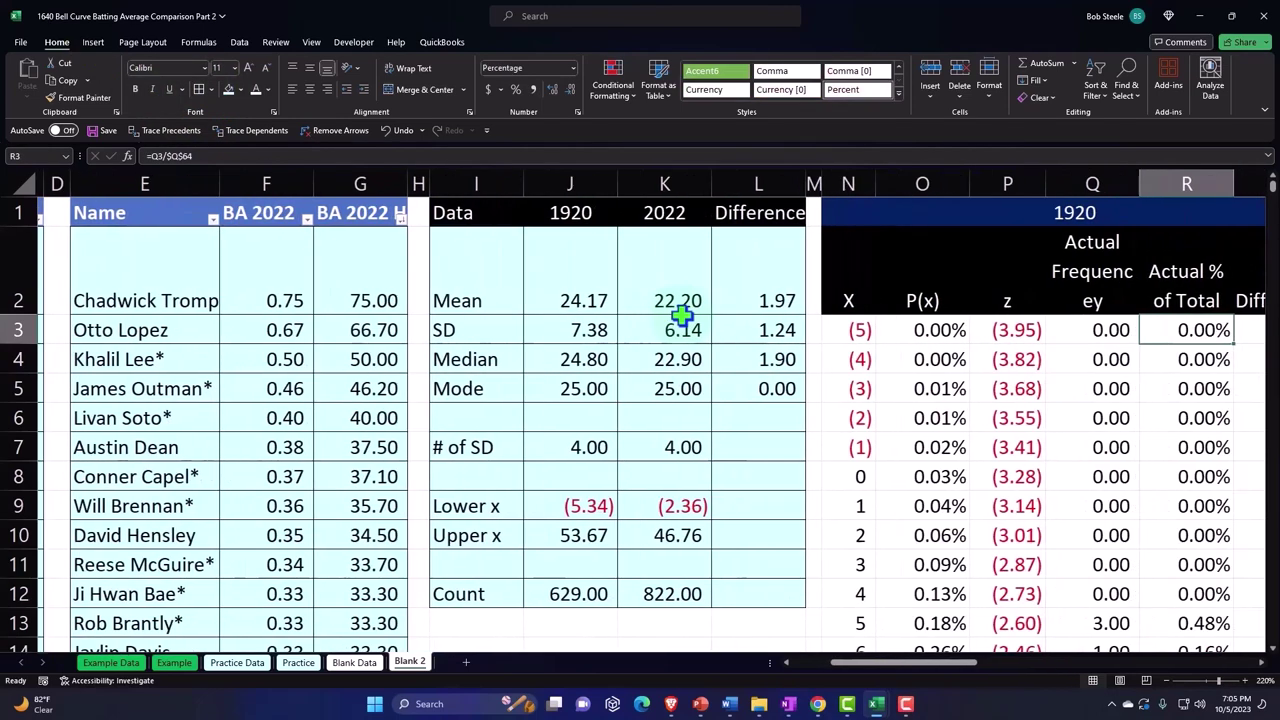
pyautogui.press('Right')
pyautogui.press('Right')
pyautogui.press('Right')
pyautogui.press('Right')
pyautogui.press('Right')
pyautogui.press('Right')
pyautogui.press('Right')
pyautogui.press('Right')
pyautogui.press('Left')
pyautogui.press('Left')
pyautogui.press('Left')
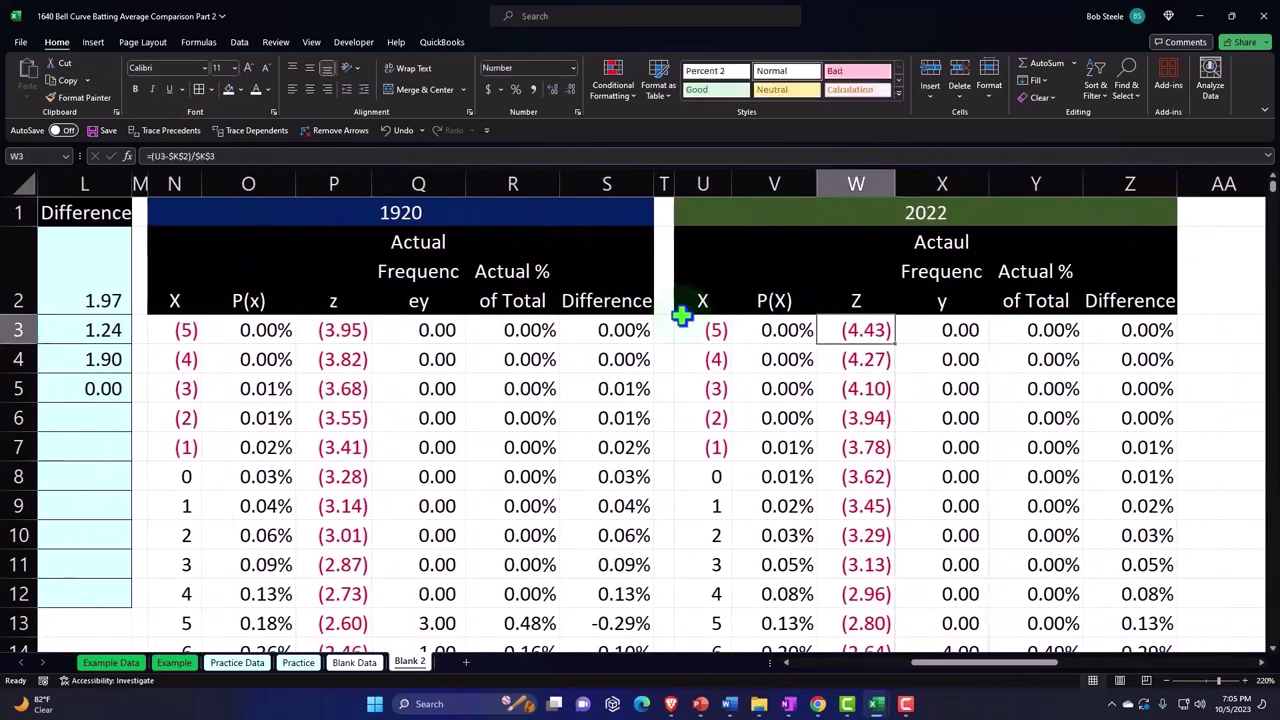
pyautogui.press('Left')
pyautogui.press('Left')
pyautogui.press('Left')
pyautogui.press('Left')
pyautogui.press('Left')
pyautogui.press('Left')
pyautogui.press('Left')
pyautogui.press('Left')
pyautogui.press('Left')
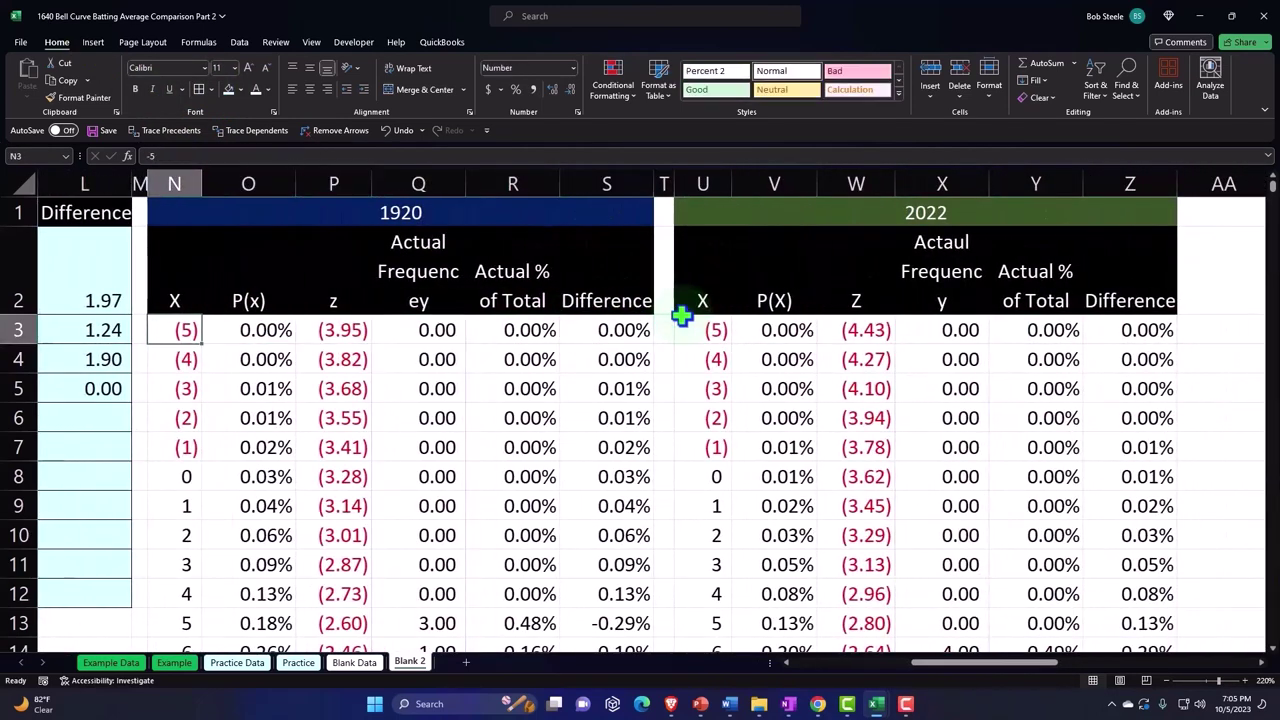
pyautogui.hotkey('shift', 'Right')
pyautogui.hotkey('shift', 'Right')
pyautogui.hotkey('shift', 'Right')
pyautogui.hotkey('shift', 'Right')
pyautogui.hotkey('shift', 'Right')
pyautogui.hotkey('ctrl', 'shift', 'Down')
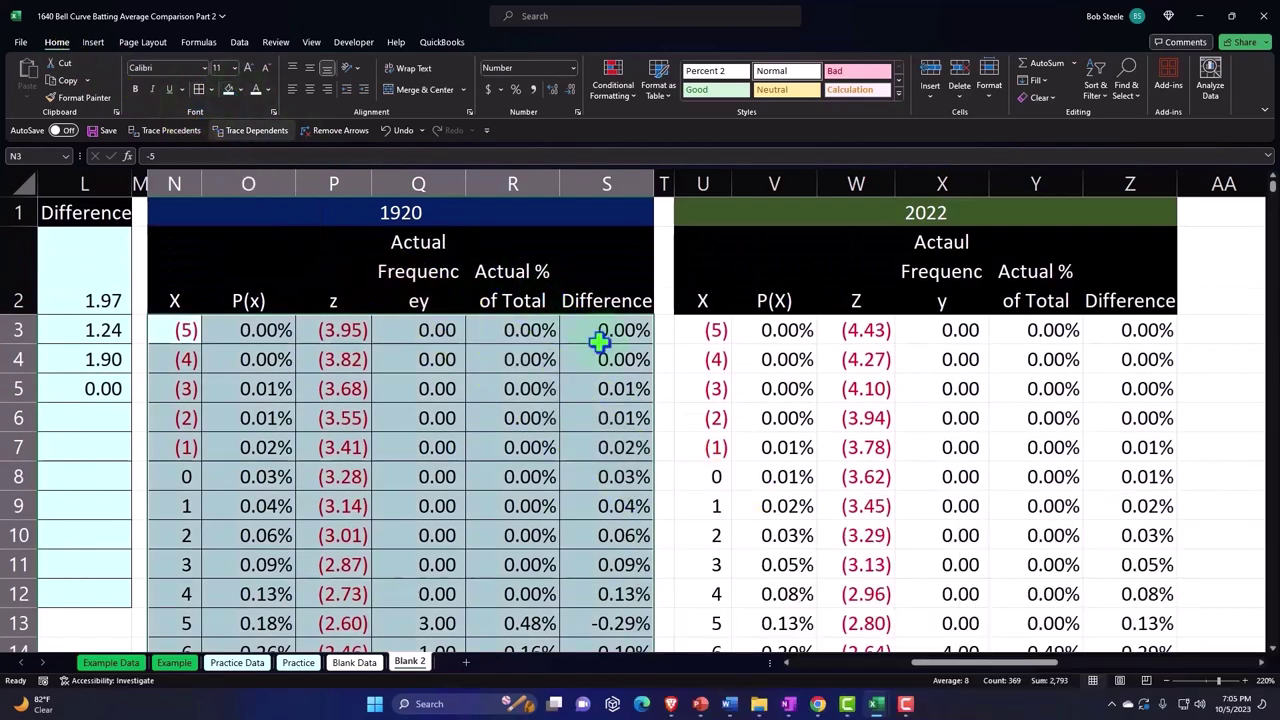
pyautogui.click(598, 338)
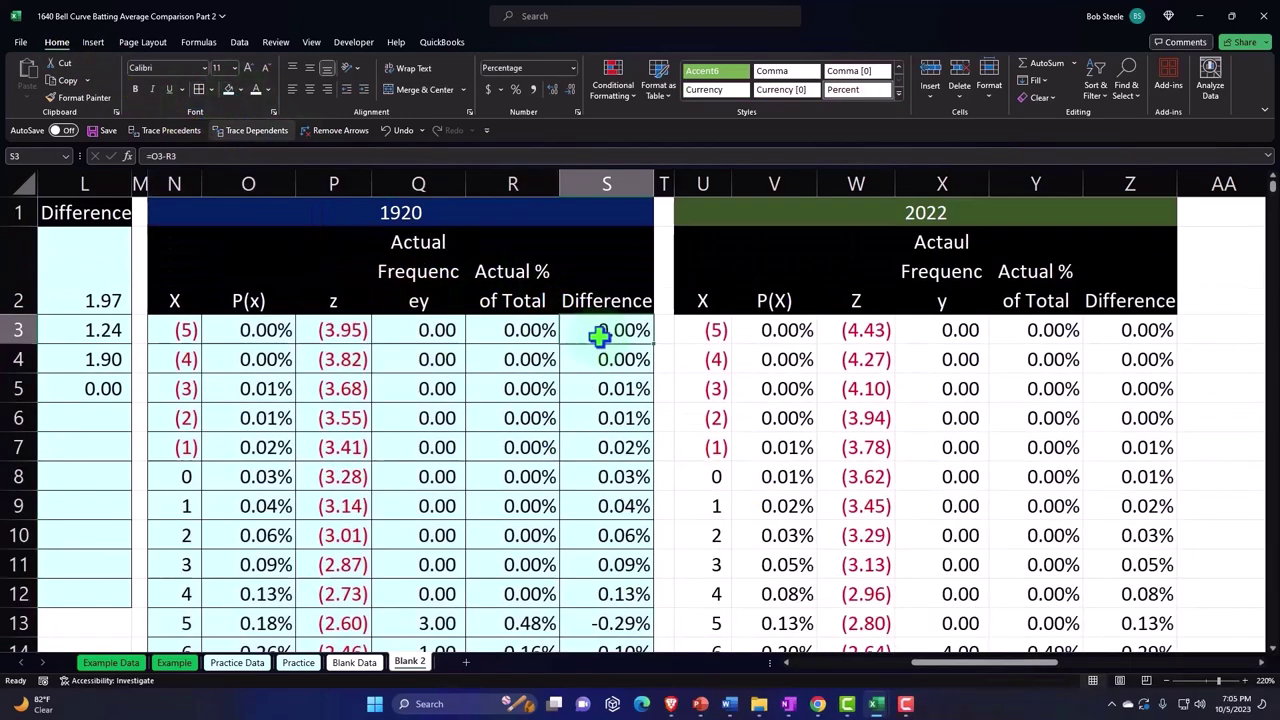
pyautogui.press('Right')
pyautogui.press('Right')
pyautogui.hotkey('shift', 'Right')
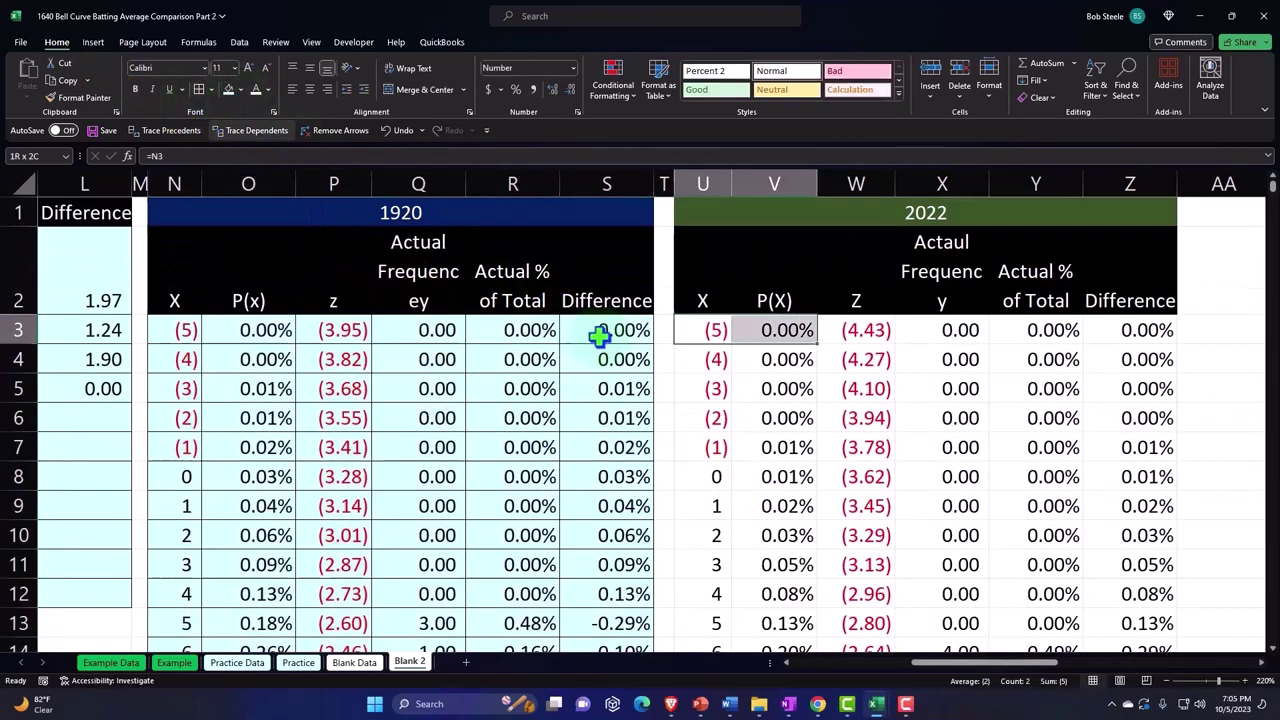
pyautogui.hotkey('shift', 'Right')
pyautogui.hotkey('shift', 'Right')
pyautogui.hotkey('shift', 'Right')
pyautogui.hotkey('shift', 'Right')
pyautogui.hotkey('ctrl', 'shift', 'Down')
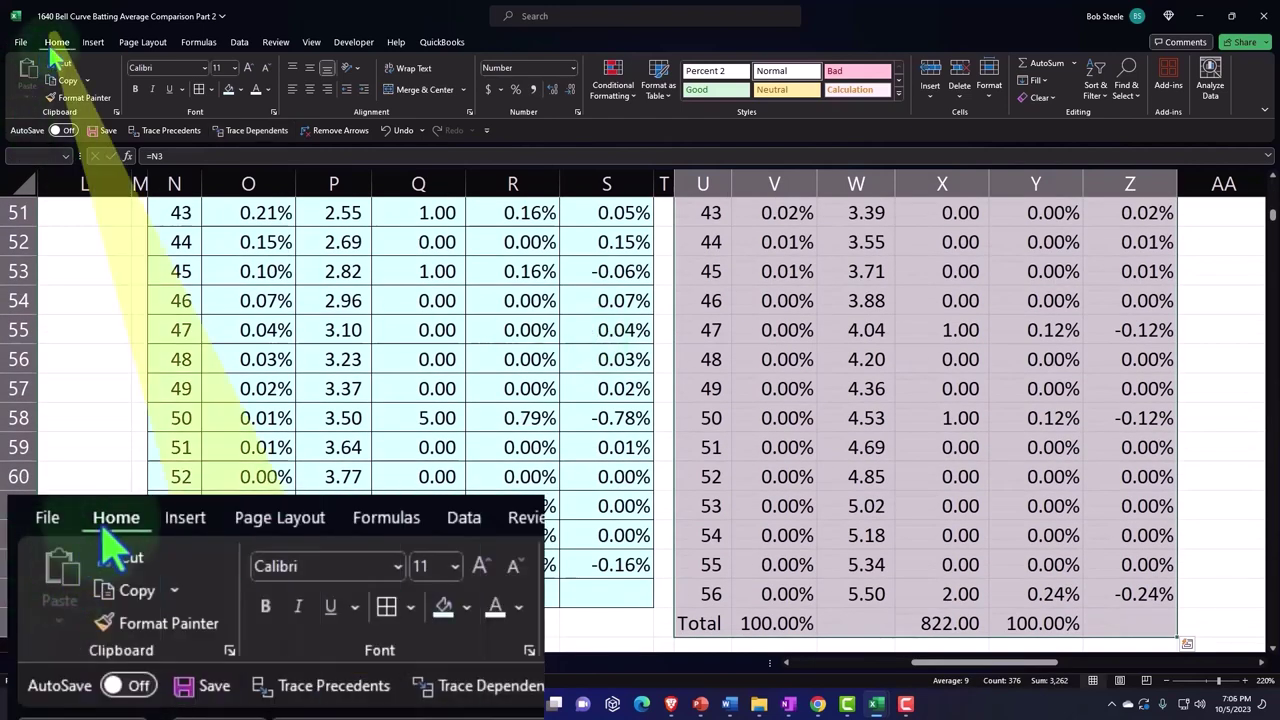
pyautogui.click(228, 89)
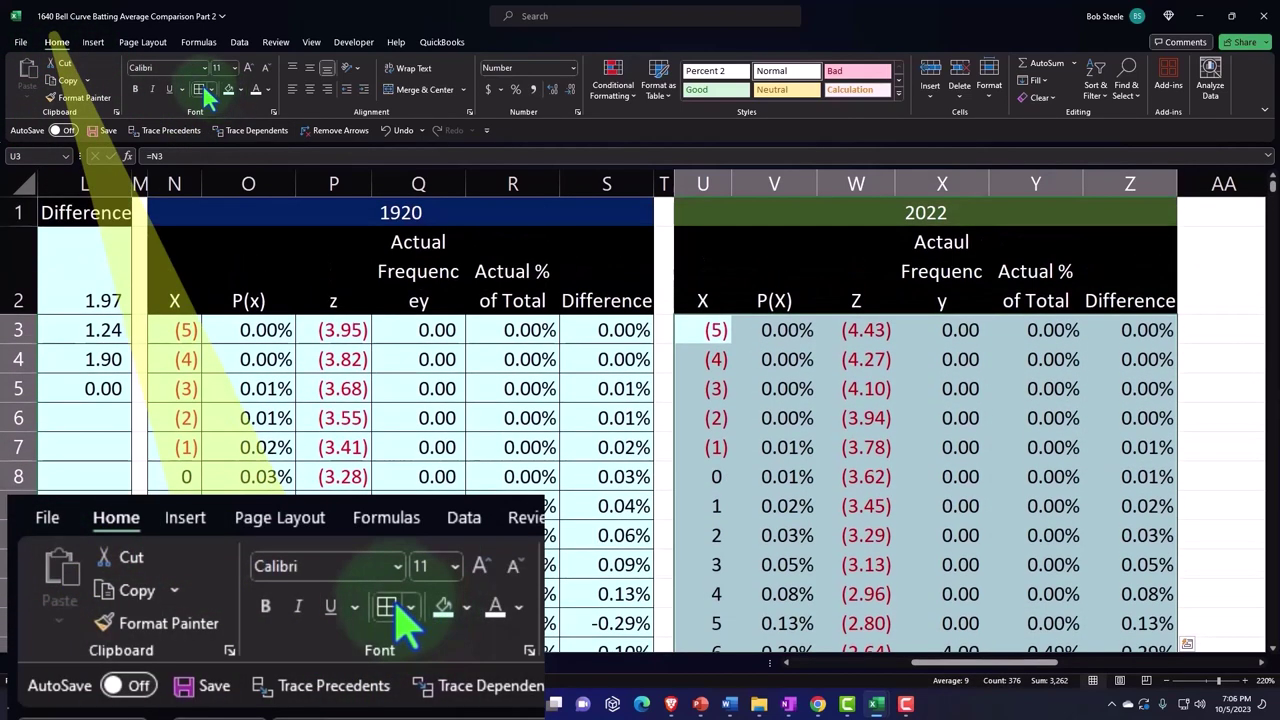
pyautogui.click(808, 348)
# - Select the Differences table across its columns down to the last row
pyautogui.press('Right')
pyautogui.press('Right')
pyautogui.press('Right')
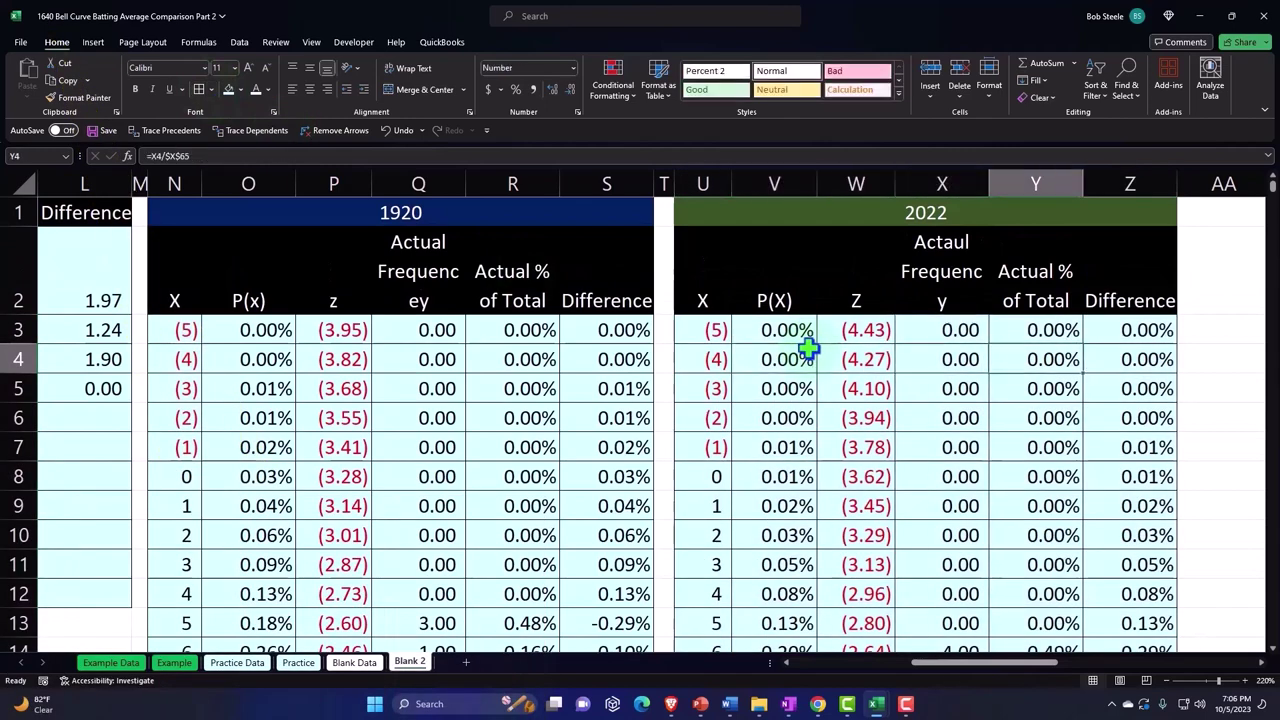
pyautogui.press('Right')
pyautogui.press('Right')
pyautogui.press('Right')
pyautogui.press('Right')
pyautogui.press('Right')
pyautogui.press('Right')
pyautogui.press('Right')
pyautogui.press('Right')
pyautogui.press('Right')
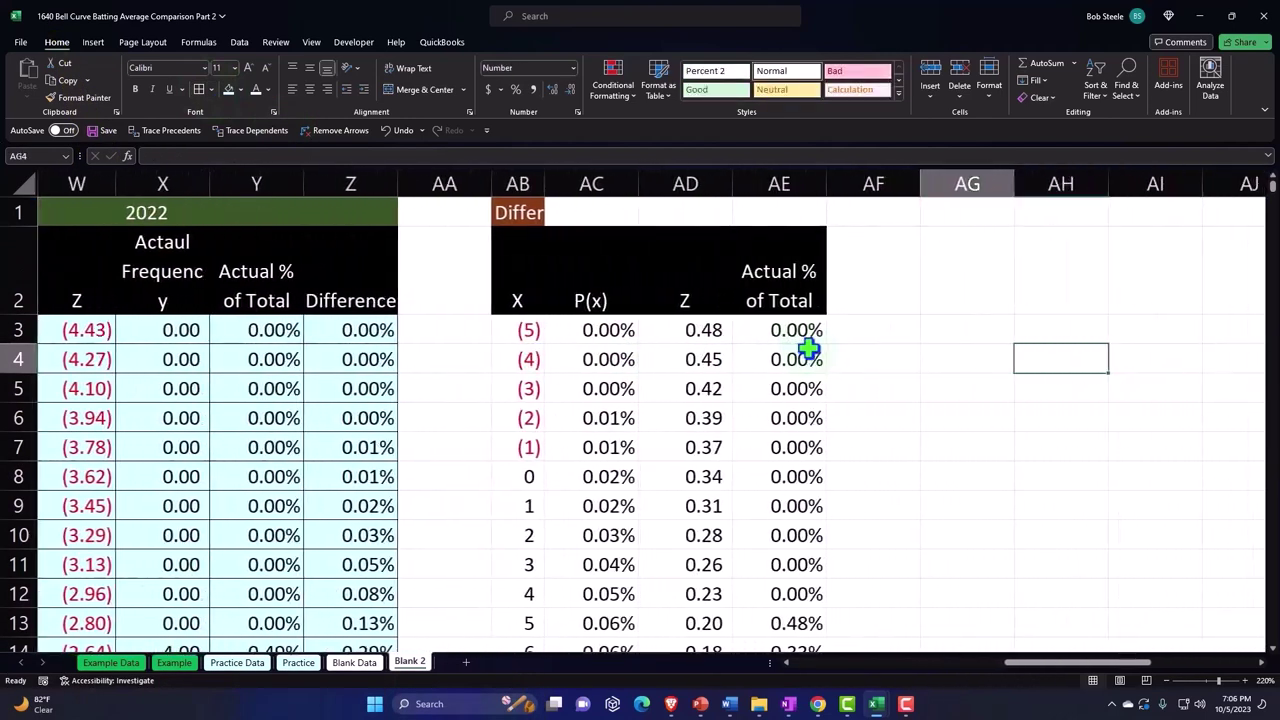
pyautogui.press('Left')
pyautogui.press('Left')
pyautogui.press('Left')
pyautogui.press('Left')
pyautogui.press('Left')
pyautogui.press('Left')
pyautogui.press('Up')
pyautogui.hotkey('shift', 'Right')
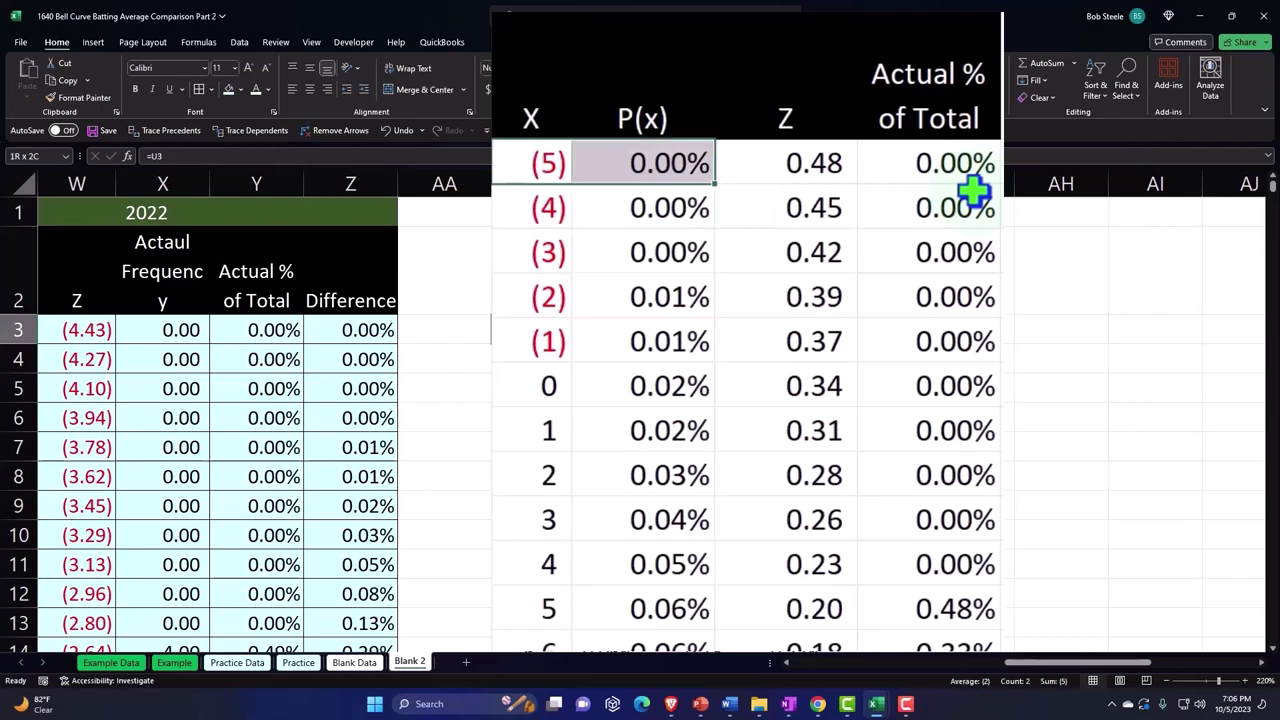
pyautogui.hotkey('shift', 'Right')
pyautogui.hotkey('shift', 'Right')
pyautogui.hotkey('ctrl', 'shift', 'Down')
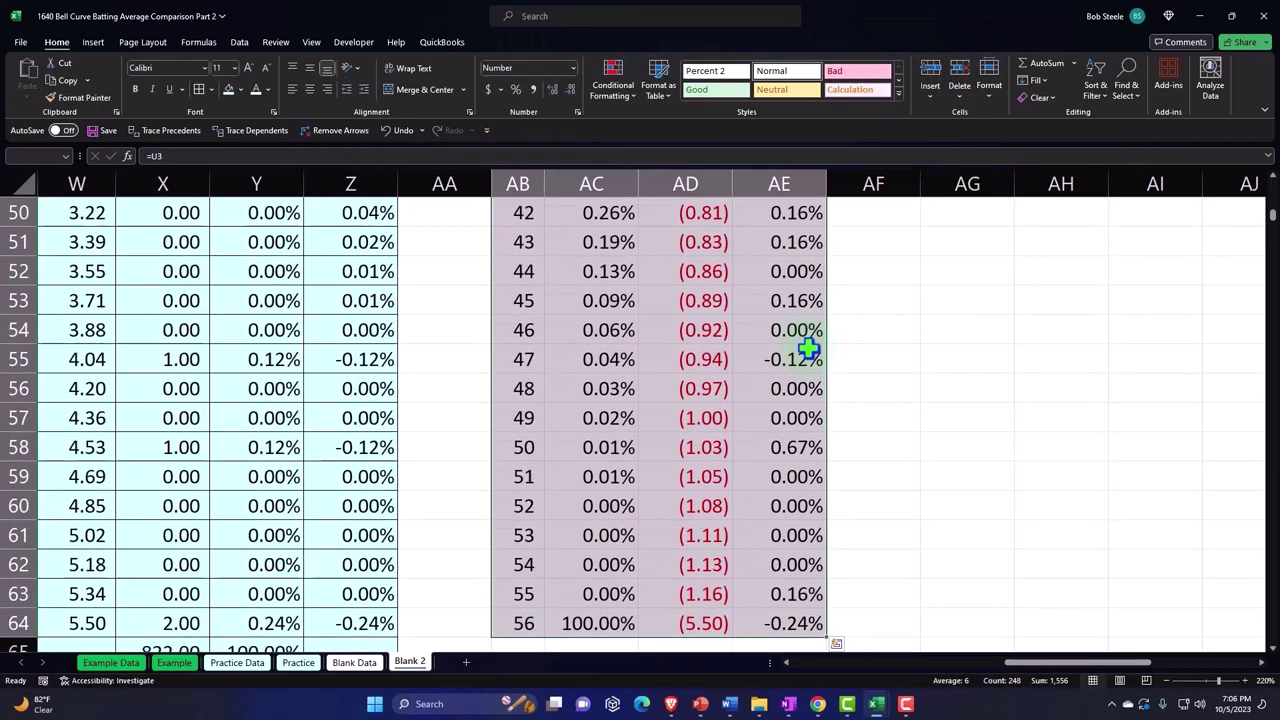
# - Border the Differences table and center its title across AB1:AE1 using Center Across Selection
pyautogui.click(199, 89)
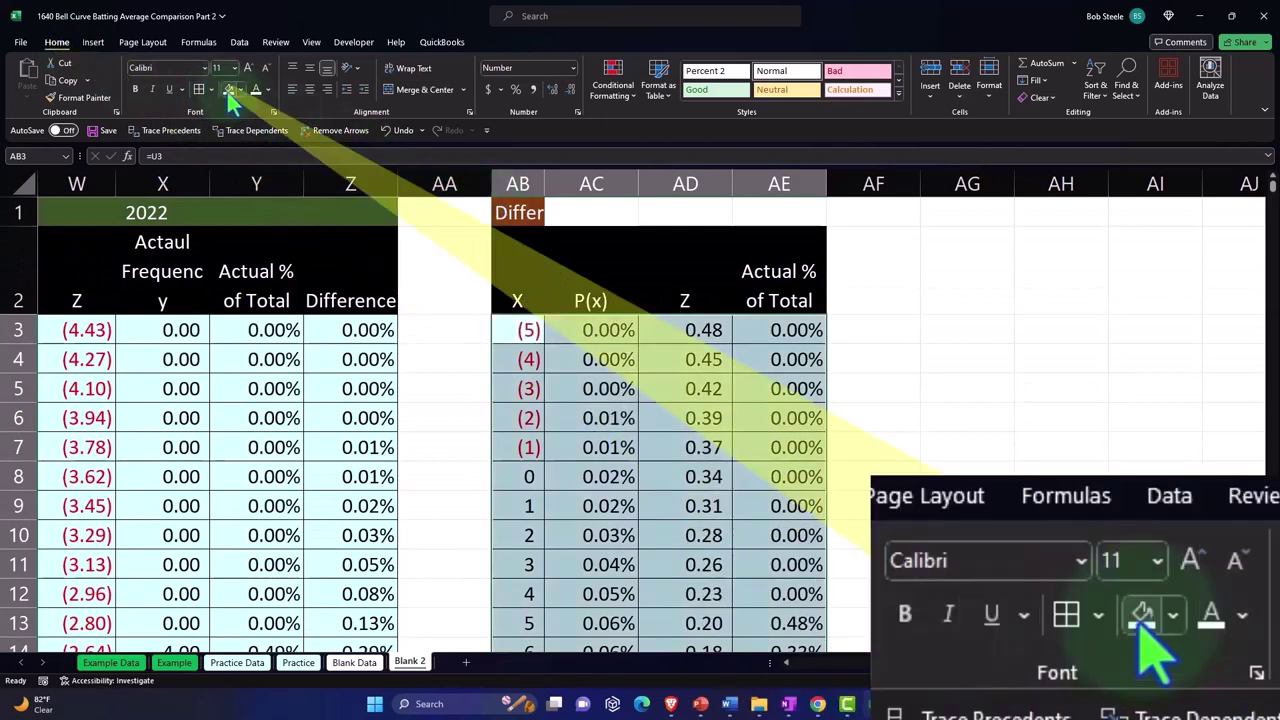
pyautogui.moveTo(514, 212); pyautogui.dragTo(805, 213)
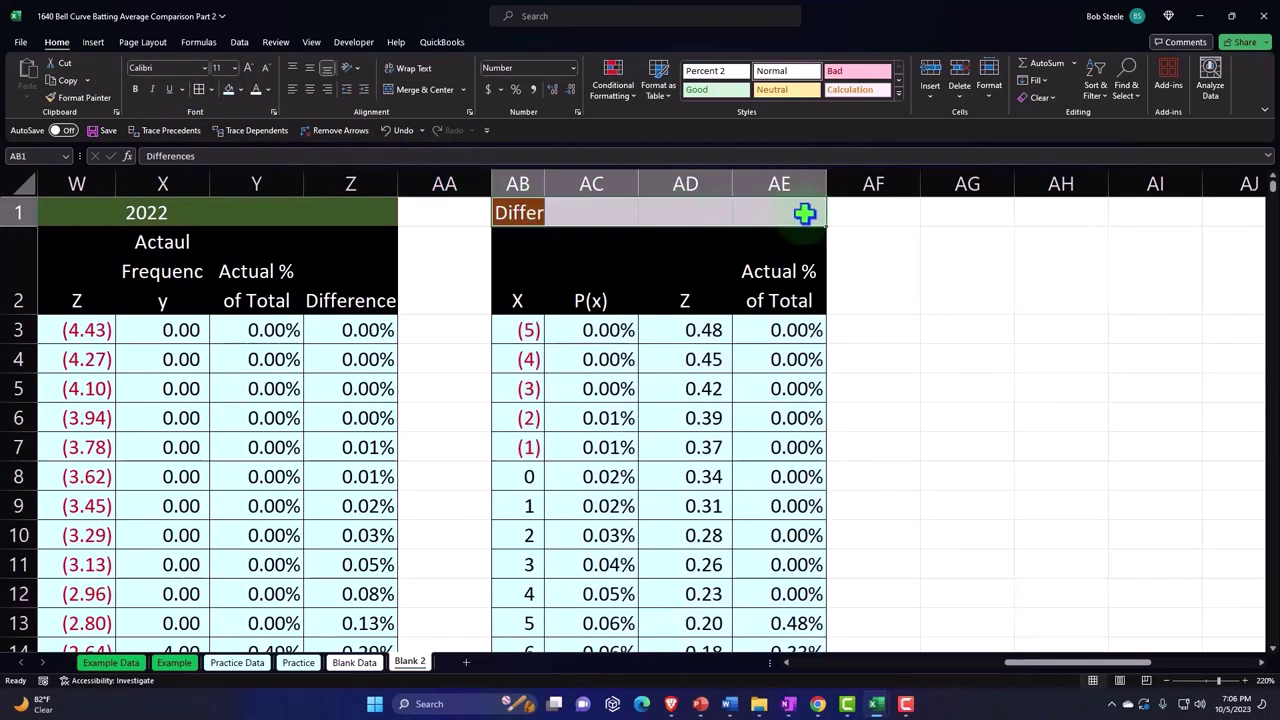
pyautogui.rightClick(805, 213)
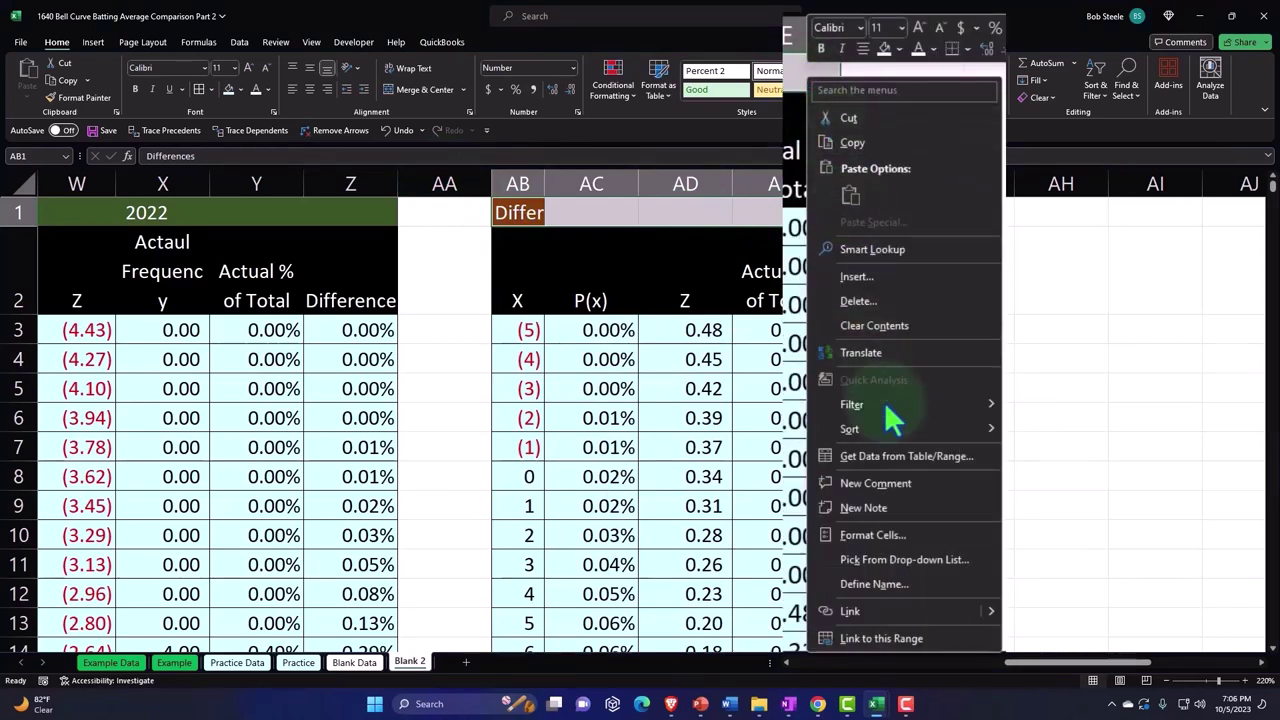
pyautogui.click(858, 568)
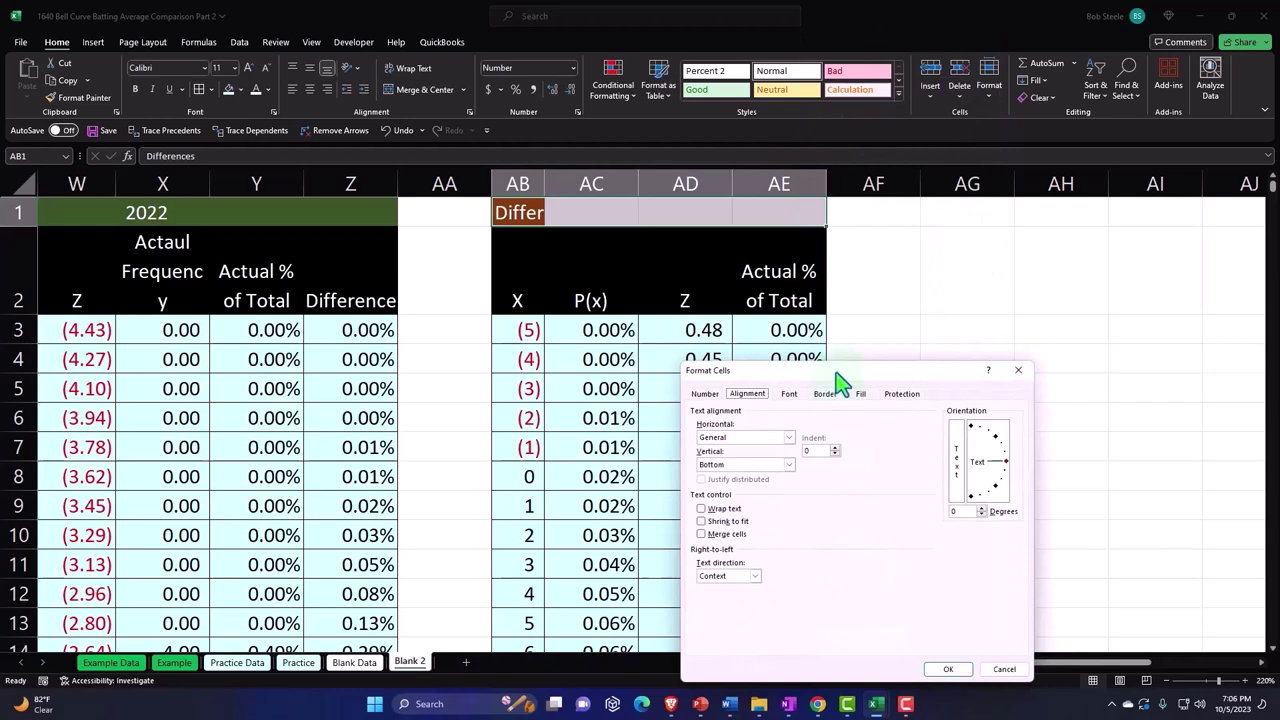
pyautogui.moveTo(837, 374); pyautogui.dragTo(995, 188)
pyautogui.click(924, 206)
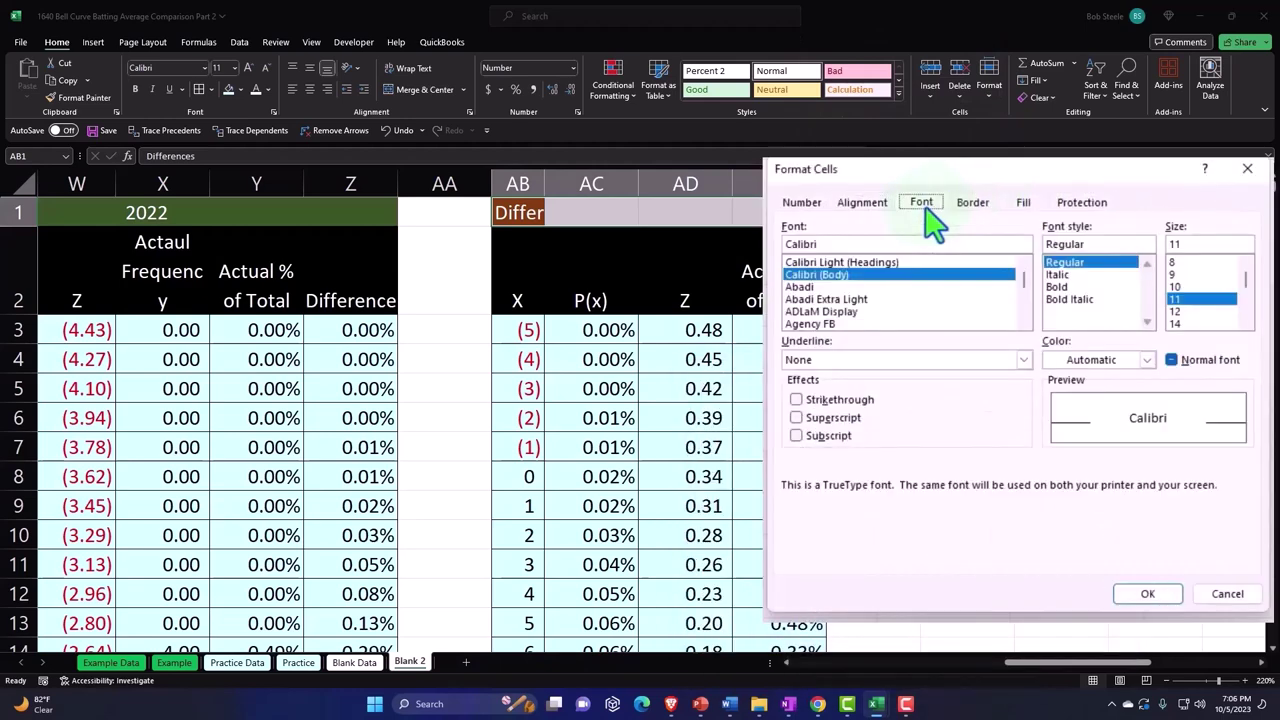
pyautogui.click(880, 205)
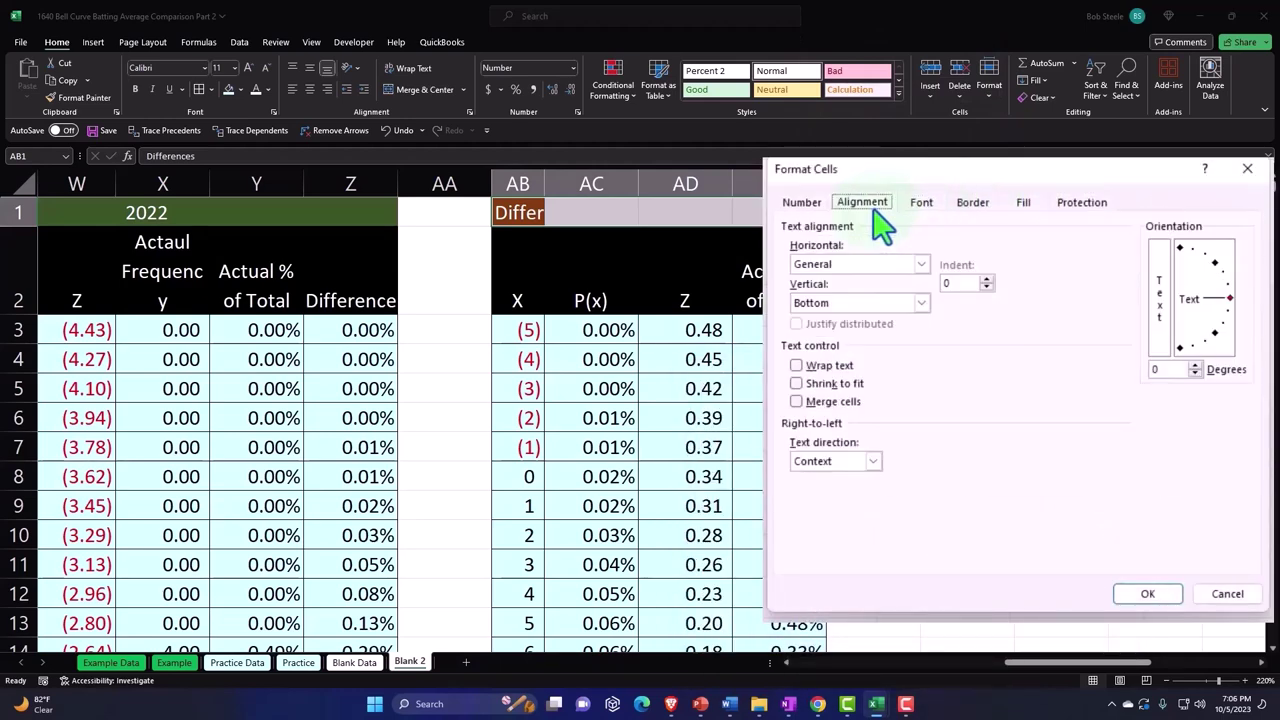
pyautogui.click(921, 264)
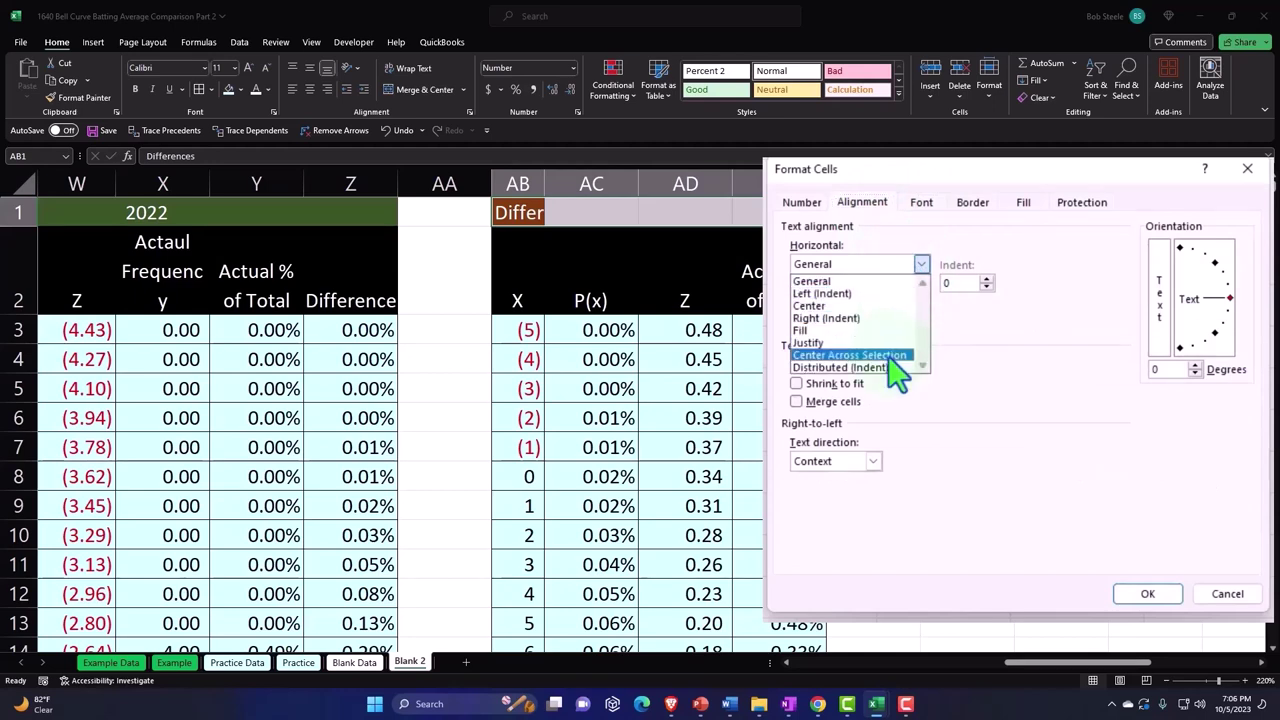
pyautogui.click(849, 355)
pyautogui.click(1147, 593)
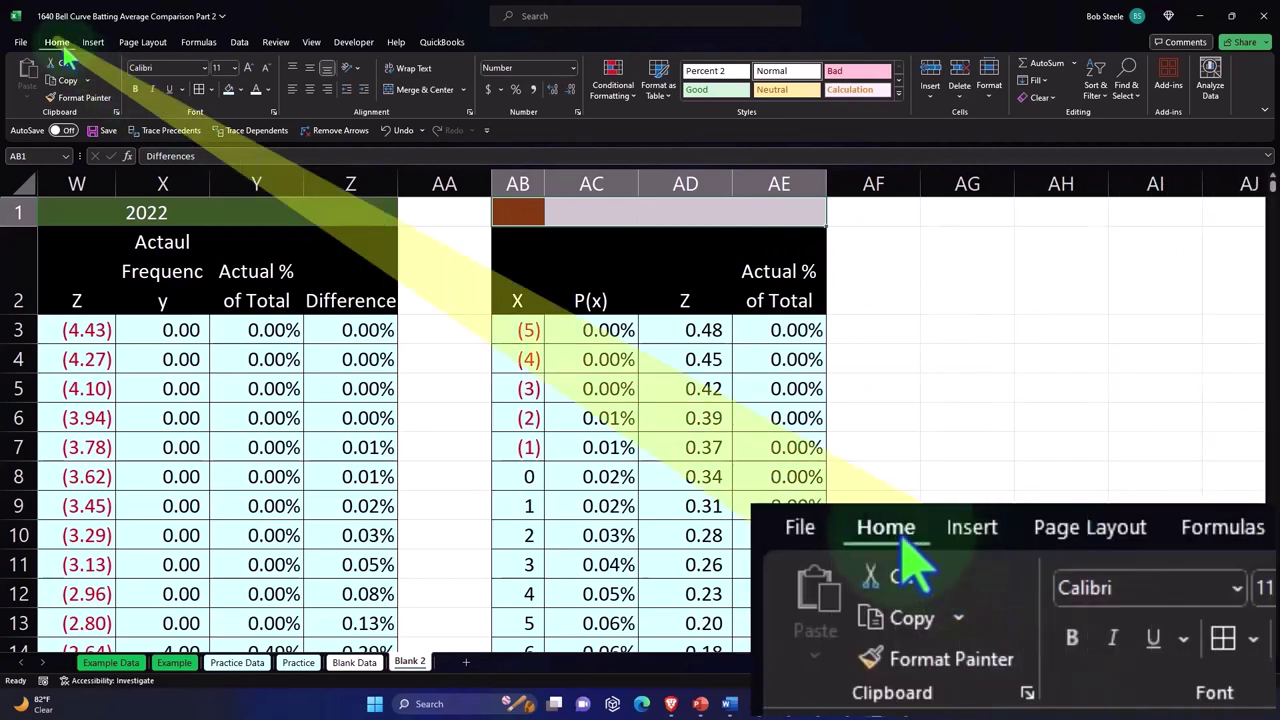
# - Fill the Differences header row with dark orange
pyautogui.click(239, 88)
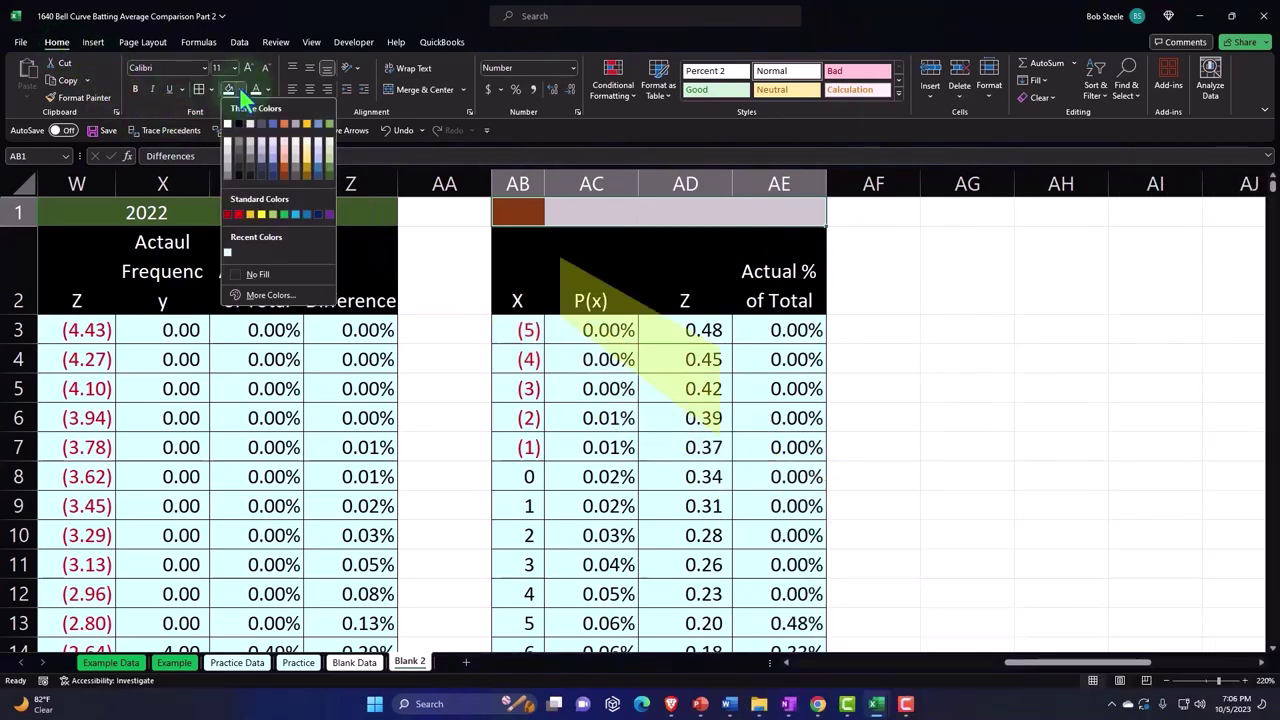
pyautogui.click(284, 175)
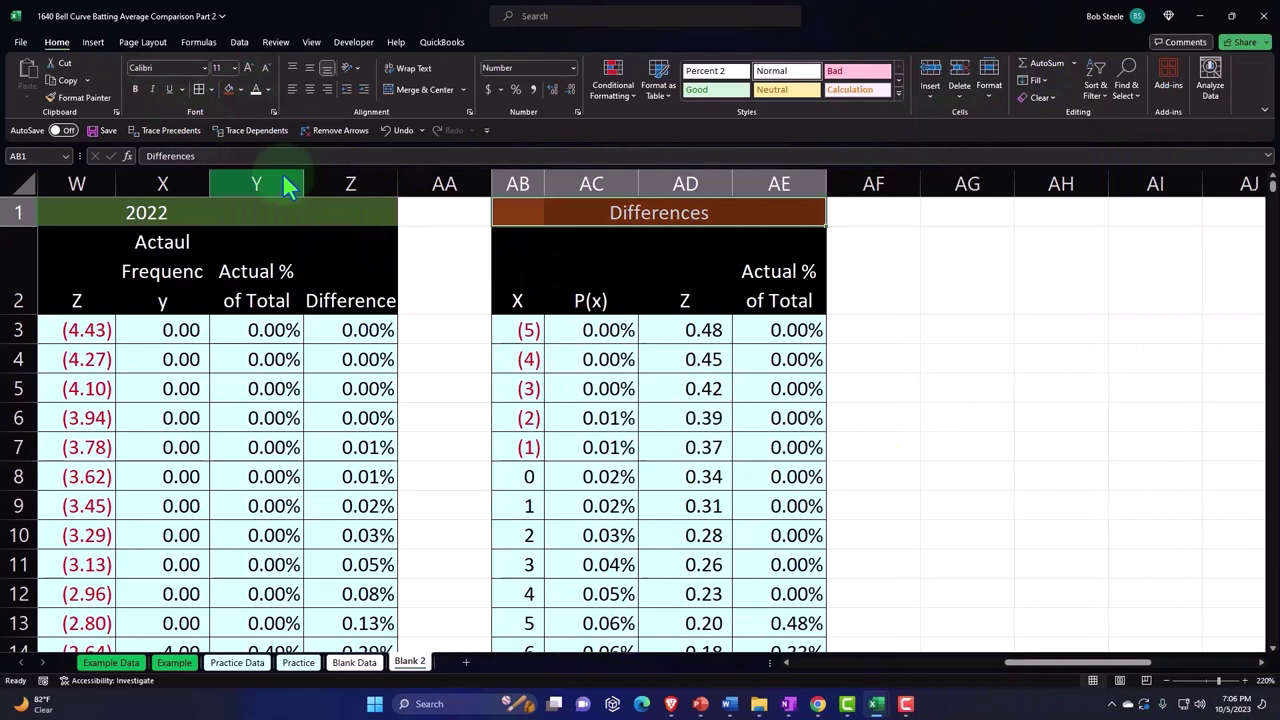
pyautogui.click(770, 412)
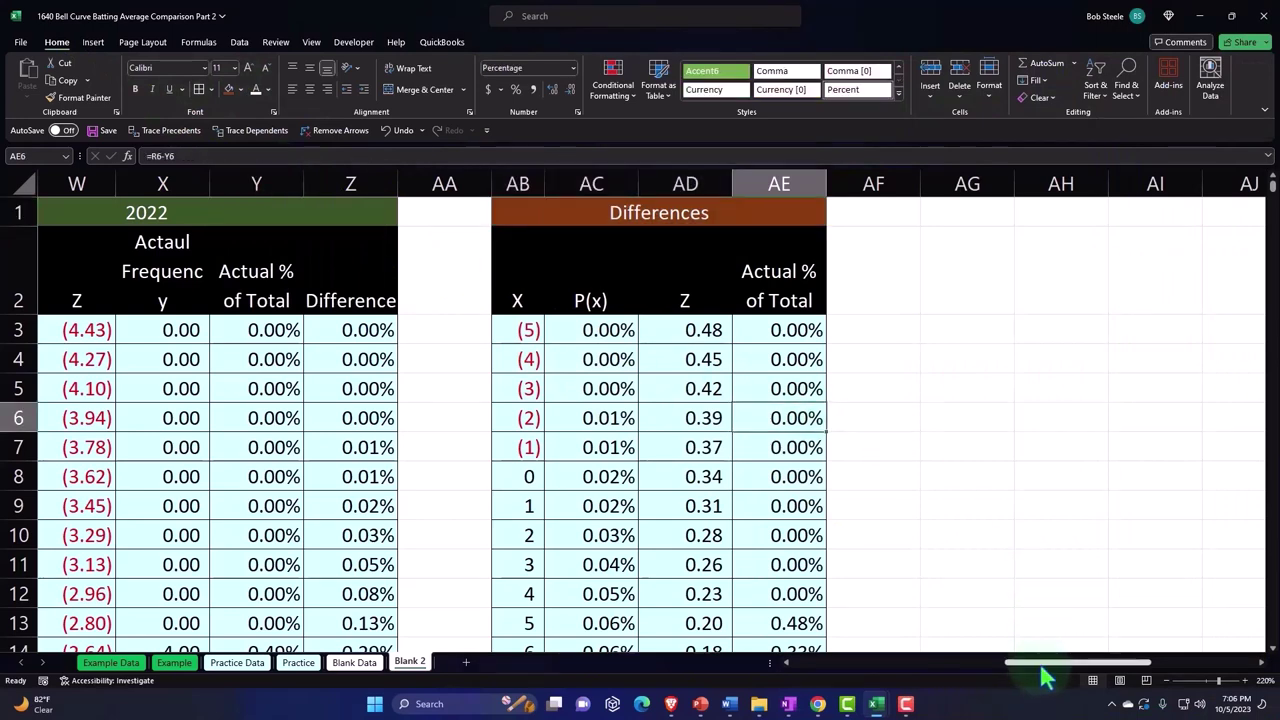
# - Drag the 1920 and 2022 charts left so their edges sit at column AF
pyautogui.hscroll(3, 1043, 678)
pyautogui.moveTo(1057, 271); pyautogui.dragTo(643, 237)
pyautogui.scroll(-2, 729, 300)
pyautogui.scroll(-2, 766, 357)
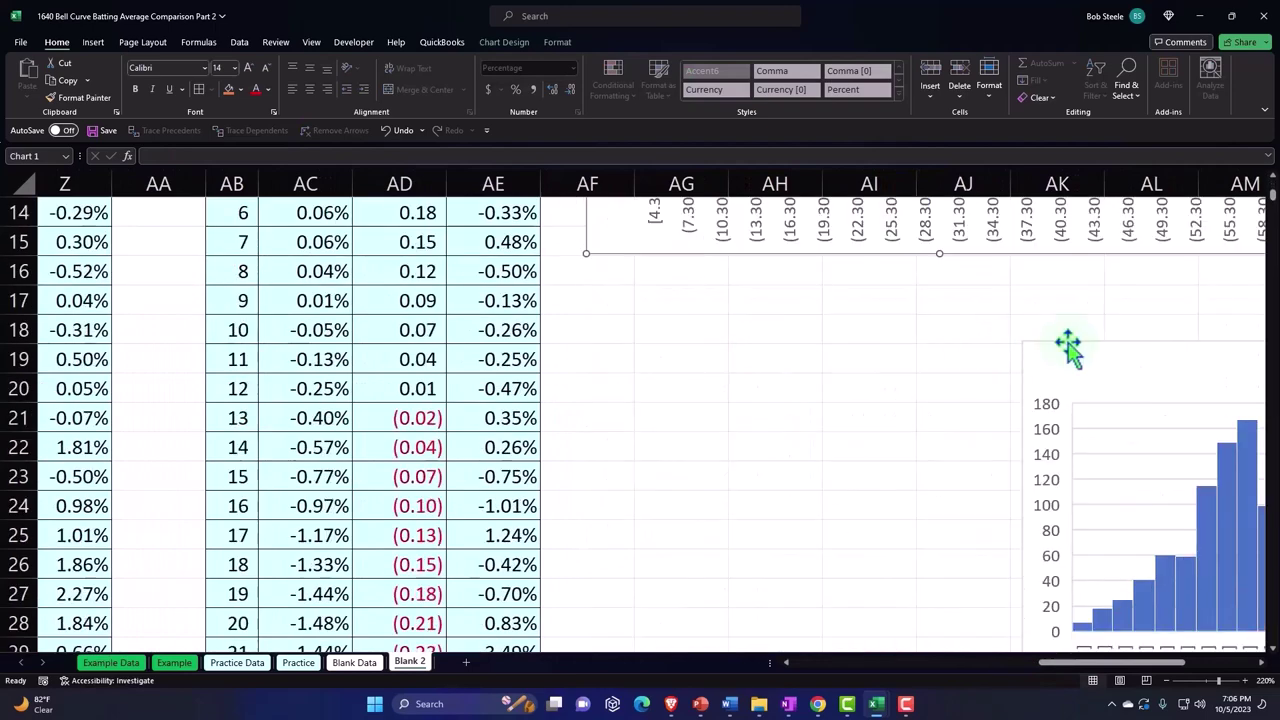
pyautogui.moveTo(1068, 345); pyautogui.dragTo(656, 298)
pyautogui.scroll(-1, 656, 303)
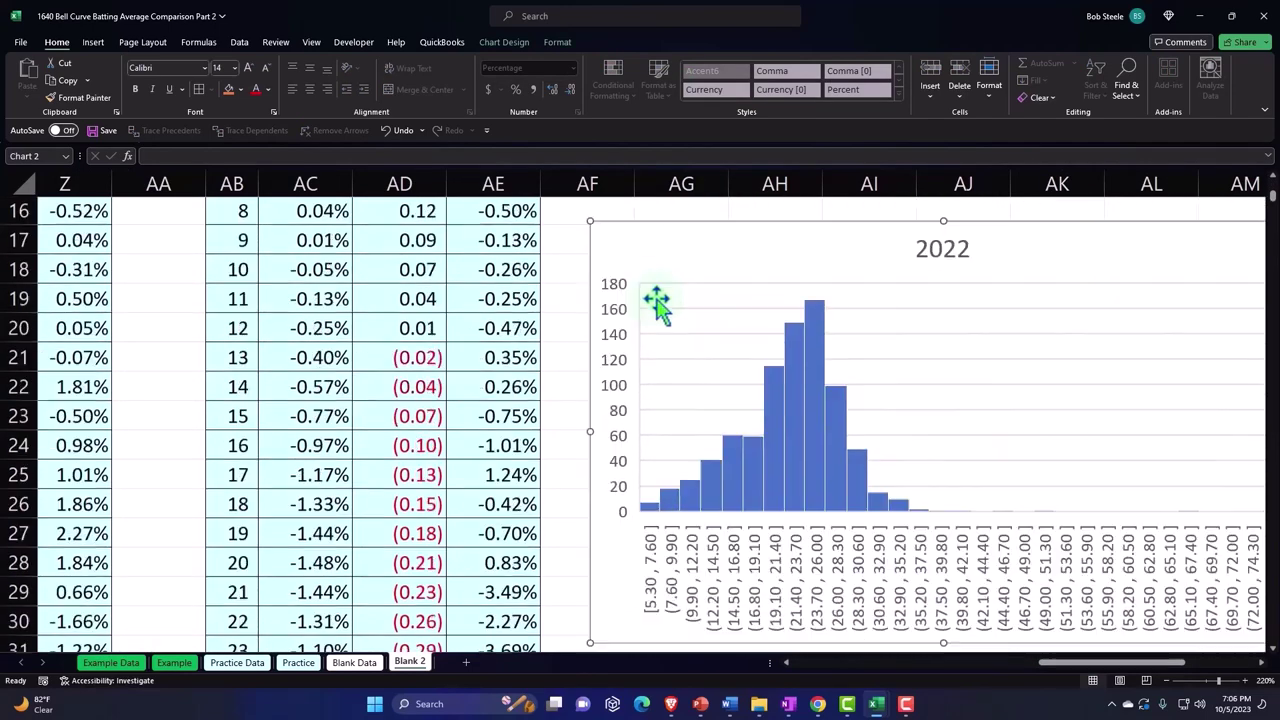
pyautogui.scroll(-2, 662, 295)
pyautogui.scroll(-2, 669, 286)
# - Move the 1920 Comp, 2022 Comp and P(x) comparison charts left to column AF
pyautogui.moveTo(1054, 391)
pyautogui.mouseDown()
pyautogui.moveTo(854, 346)
pyautogui.moveTo(651, 333)
pyautogui.mouseUp()
pyautogui.scroll(-3, 651, 335)
pyautogui.scroll(-2, 651, 337)
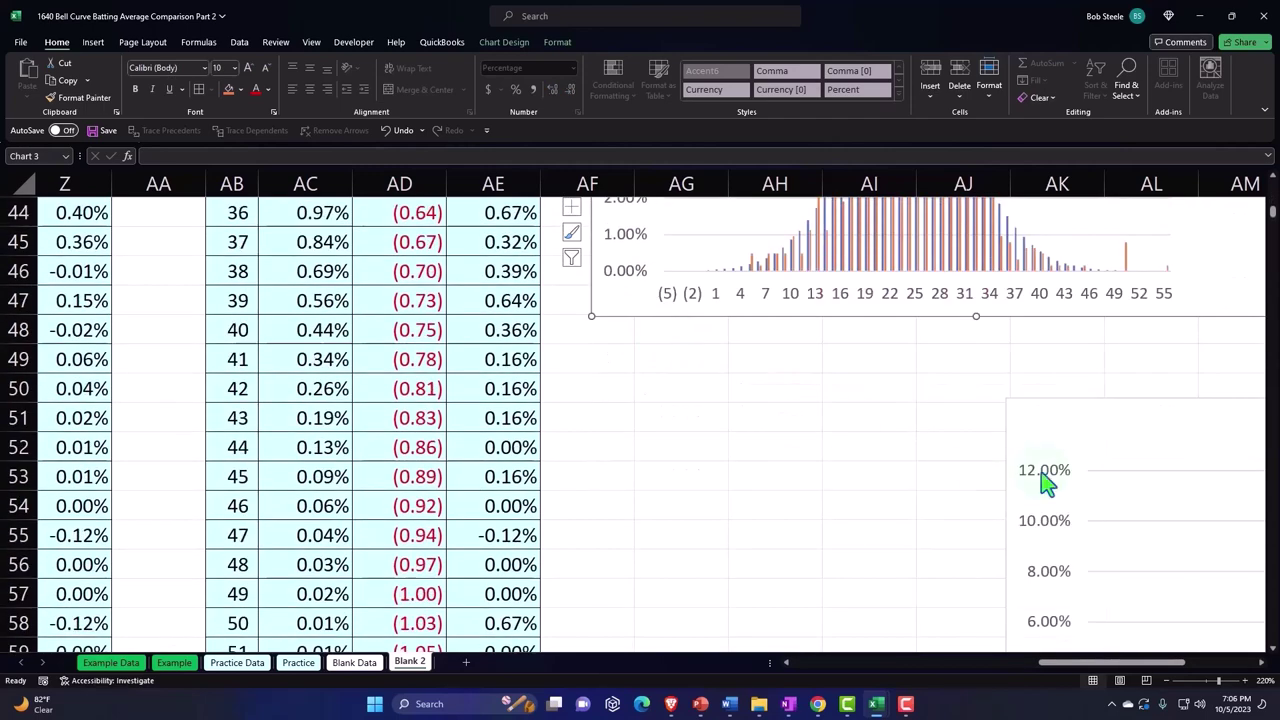
pyautogui.moveTo(1093, 428)
pyautogui.mouseDown()
pyautogui.moveTo(666, 377)
pyautogui.moveTo(679, 380)
pyautogui.mouseUp()
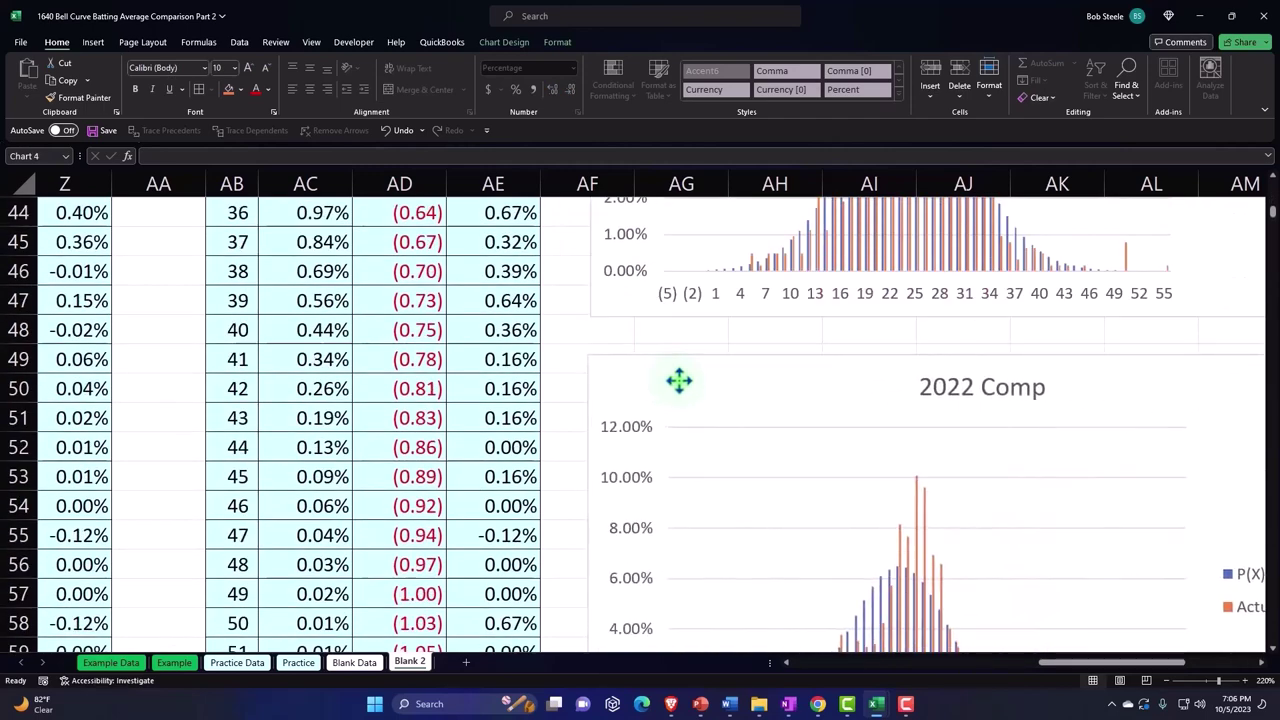
pyautogui.scroll(-3, 680, 386)
pyautogui.scroll(-2, 680, 386)
pyautogui.moveTo(1011, 434); pyautogui.dragTo(609, 414)
pyautogui.scroll(-2, 615, 418)
pyautogui.scroll(-5, 640, 426)
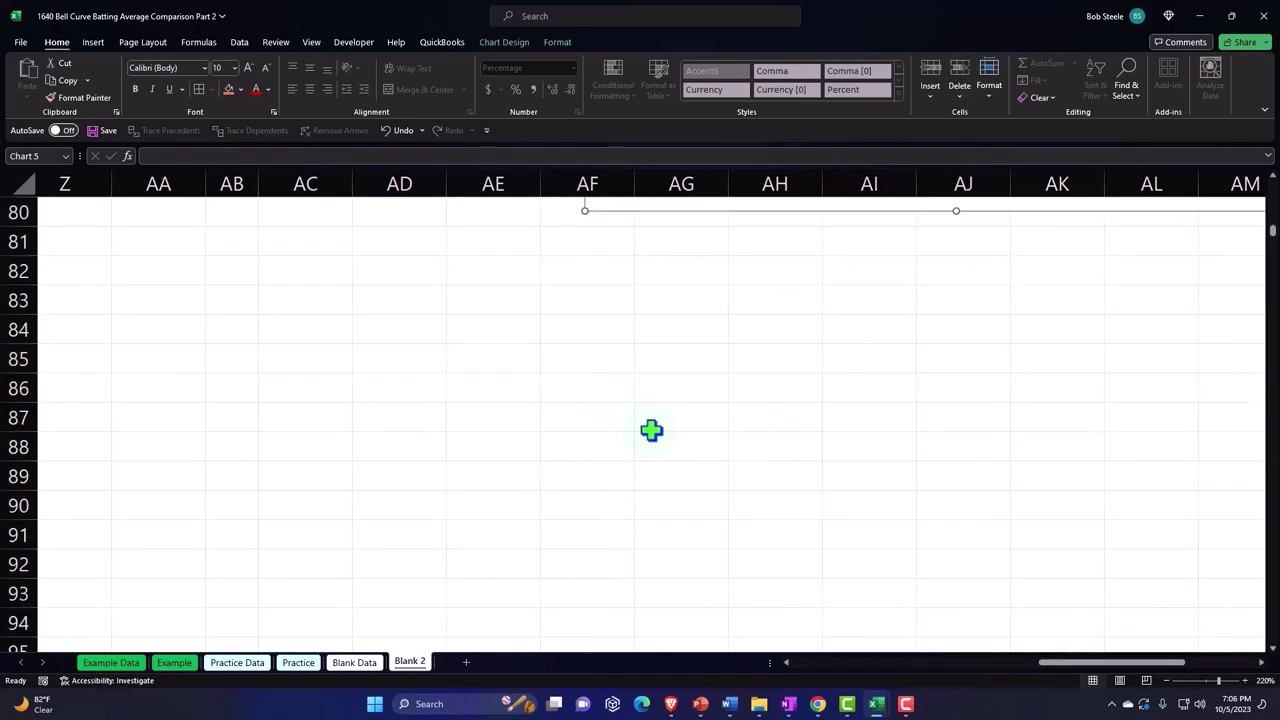
pyautogui.scroll(7, 680, 445)
pyautogui.scroll(10, 710, 465)
pyautogui.scroll(6, 854, 537)
pyautogui.scroll(3, 1000, 590)
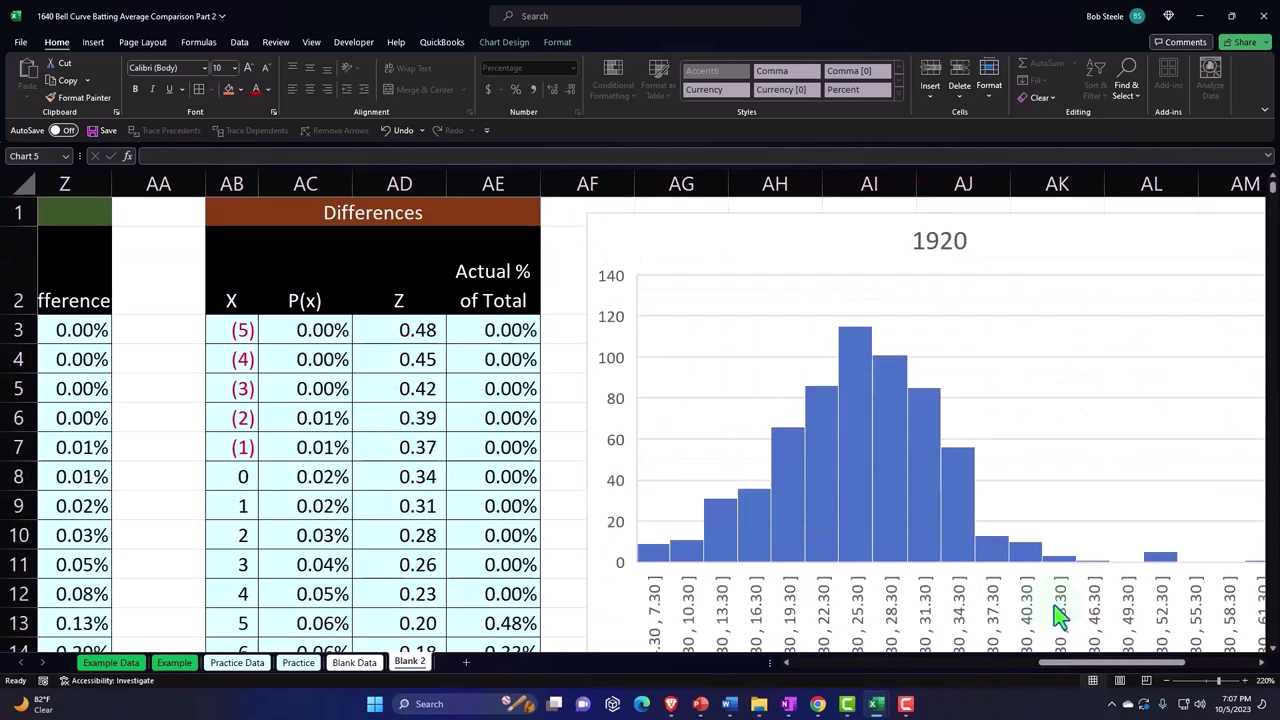
pyautogui.moveTo(1110, 665); pyautogui.dragTo(860, 665)
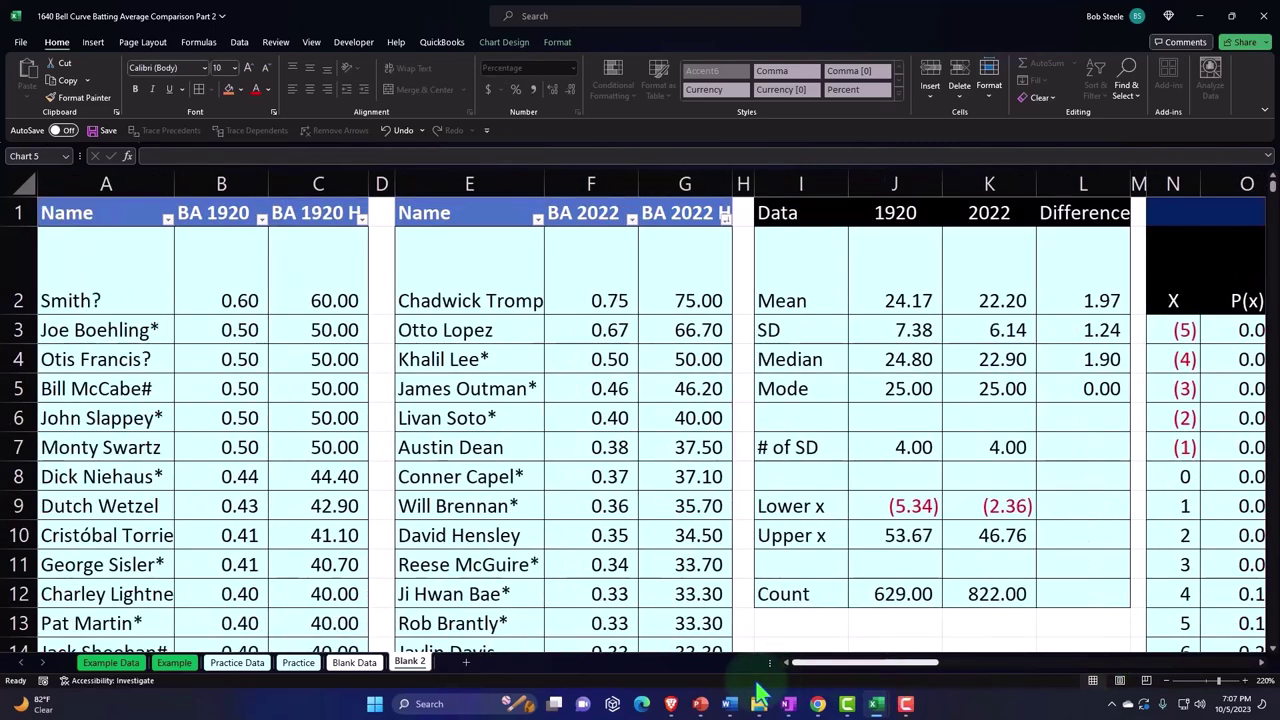
# - Spell-check columns I onward, correcting 'Frequencey' to Frequency and 'Actaul' to Actual
pyautogui.click(360, 420)
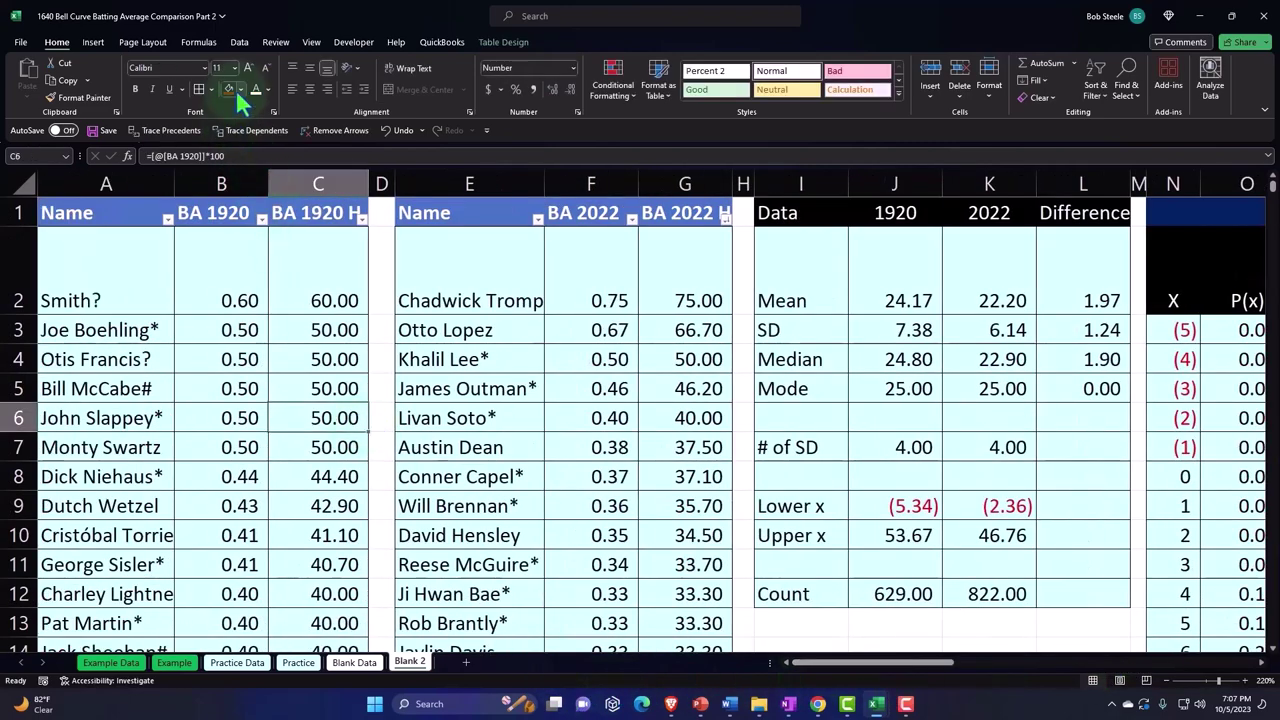
pyautogui.click(275, 42)
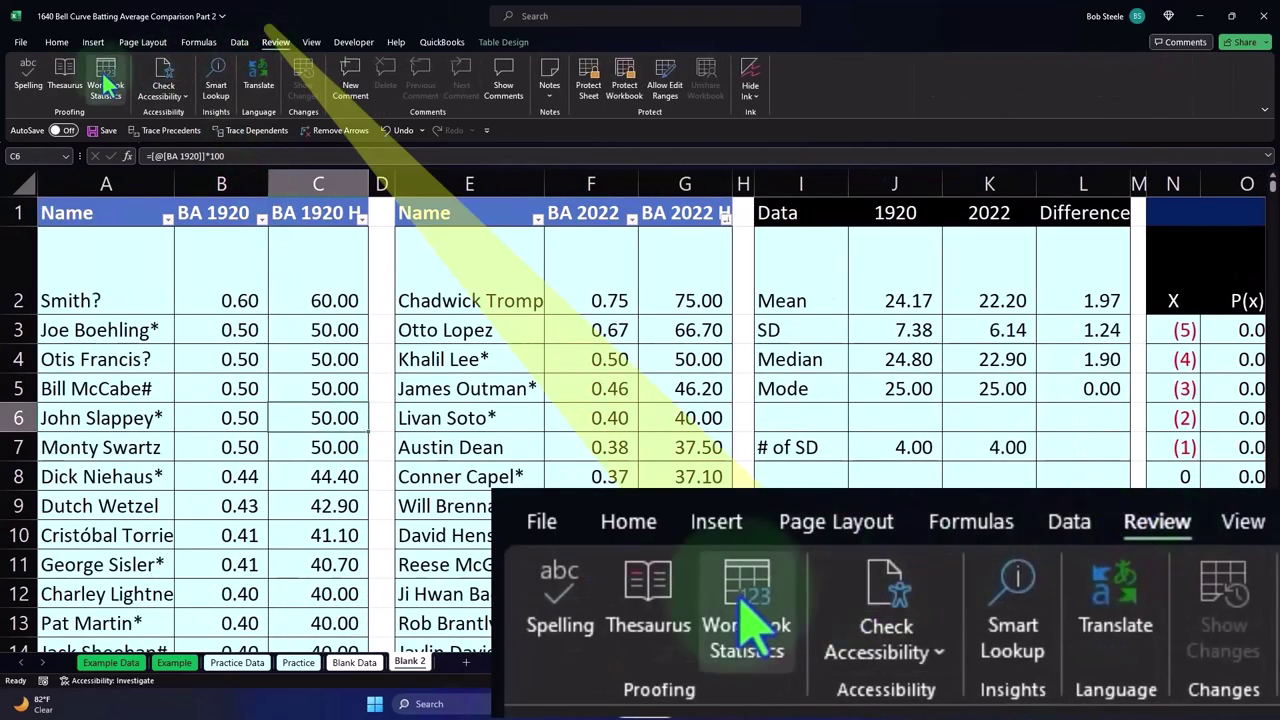
pyautogui.click(28, 78)
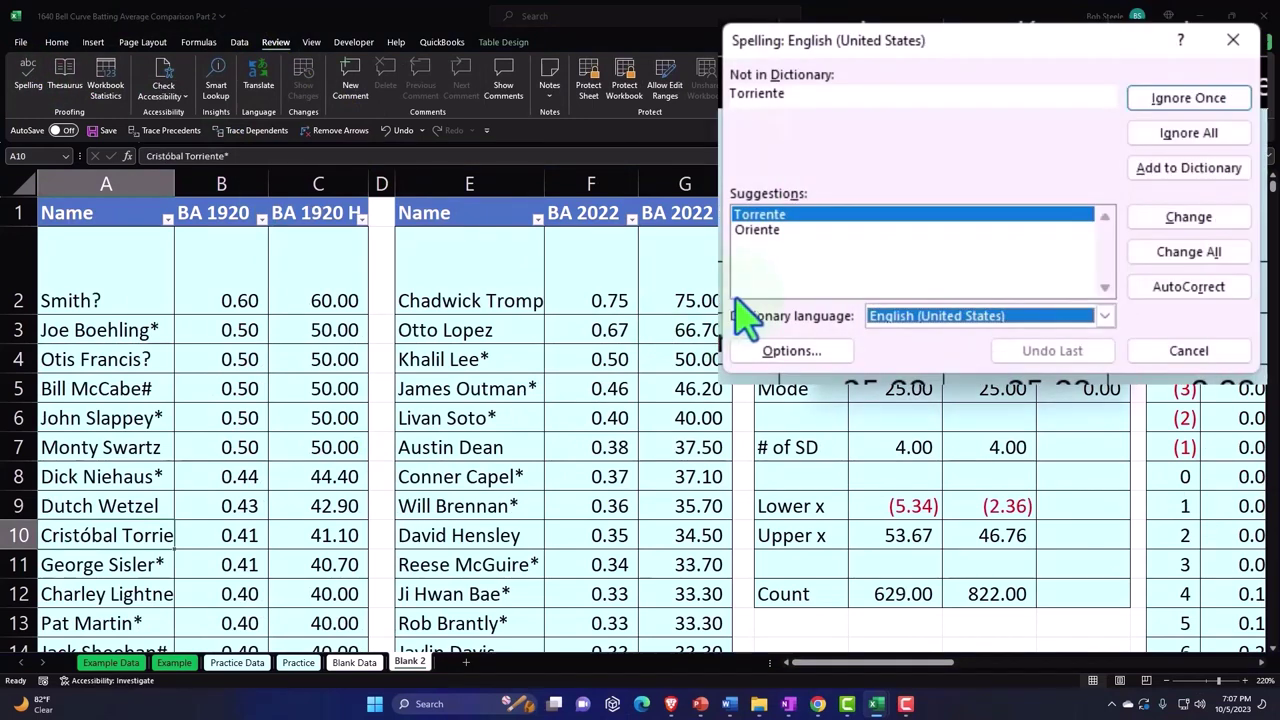
pyautogui.click(1233, 40)
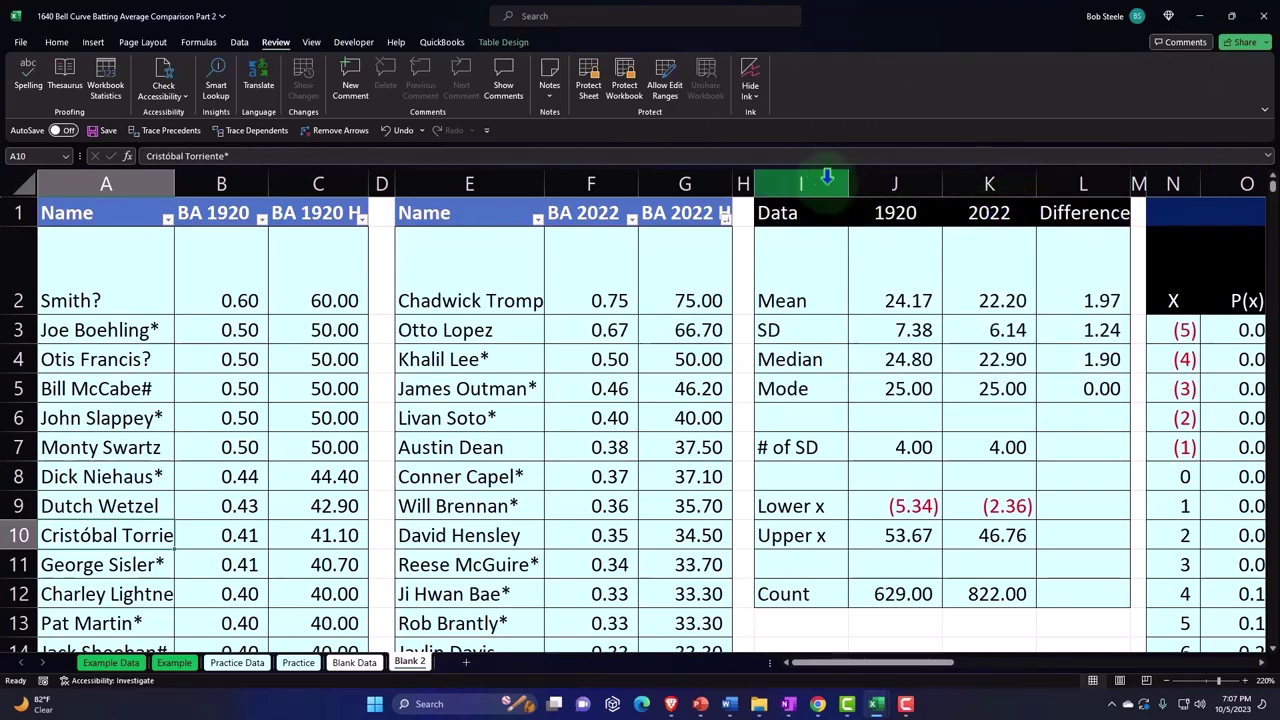
pyautogui.moveTo(813, 176); pyautogui.dragTo(1147, 246)
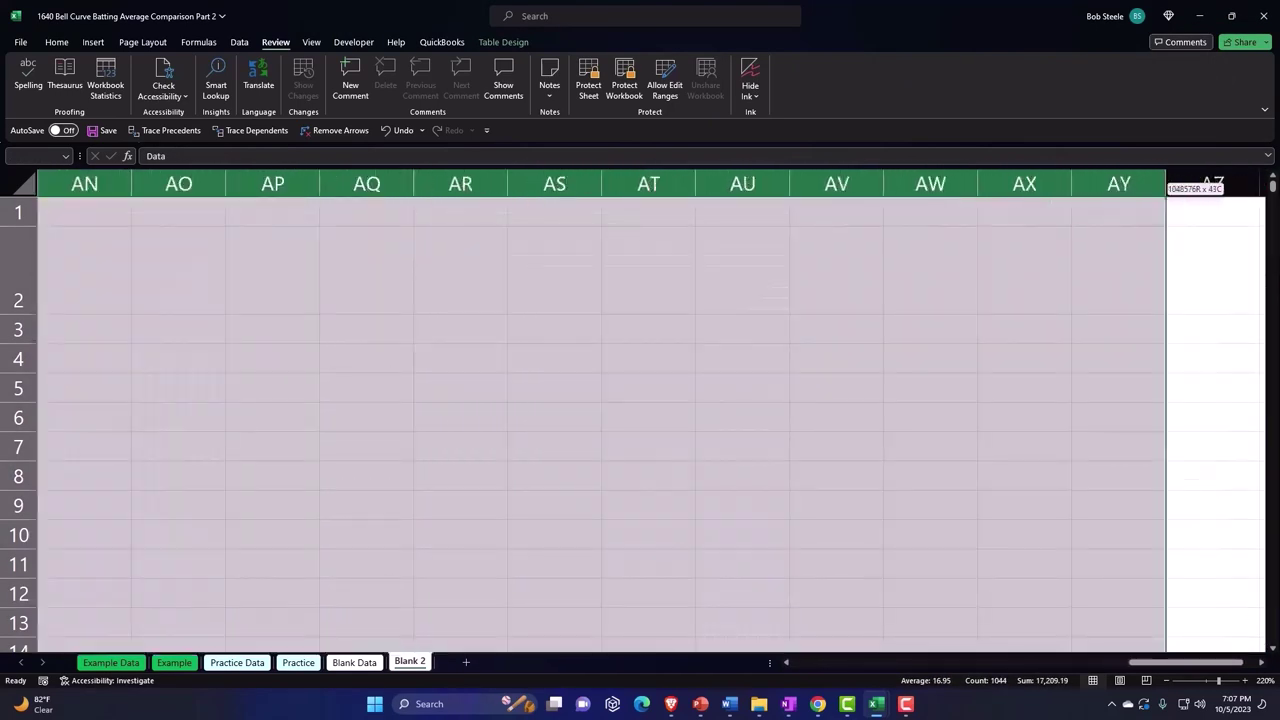
pyautogui.moveTo(1147, 246); pyautogui.dragTo(889, 295)
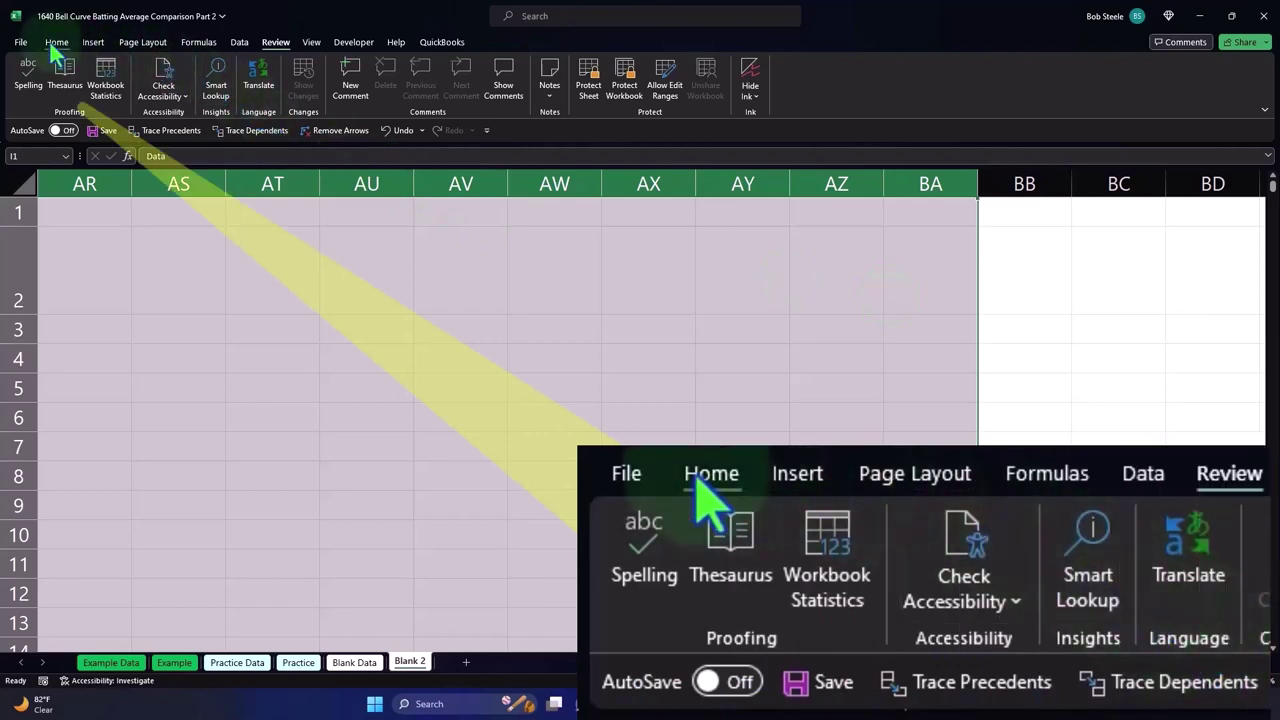
pyautogui.click(28, 82)
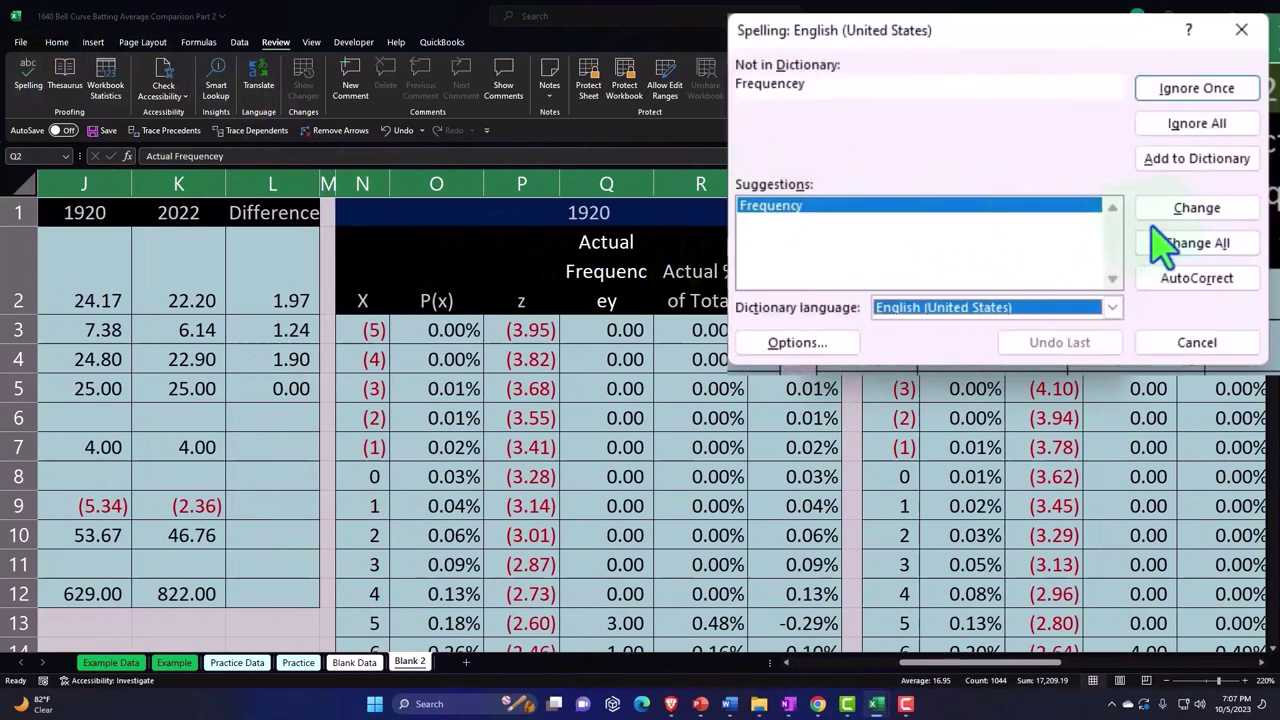
pyautogui.click(1160, 219)
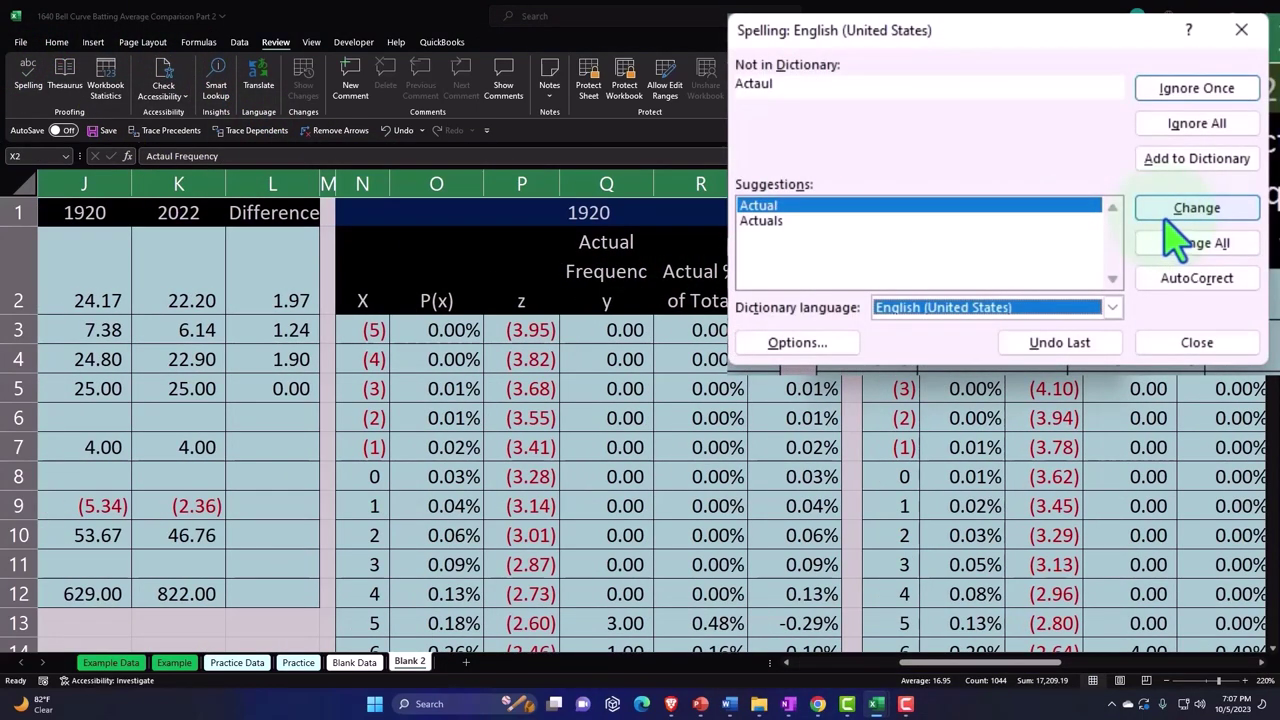
pyautogui.click(1165, 220)
pyautogui.click(650, 337)
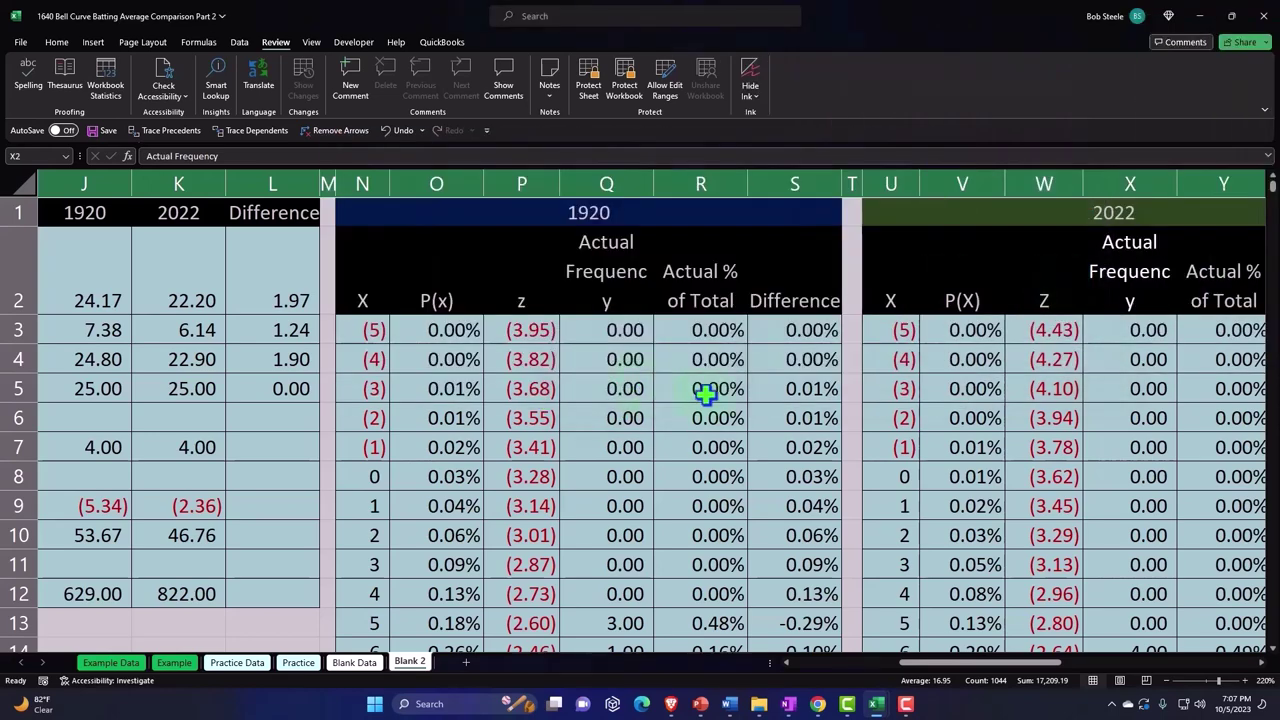
pyautogui.click(705, 395)
# - Narrow the blank spacer columns M, T, AA and D between the tables
pyautogui.moveTo(332, 185); pyautogui.dragTo(328, 186)
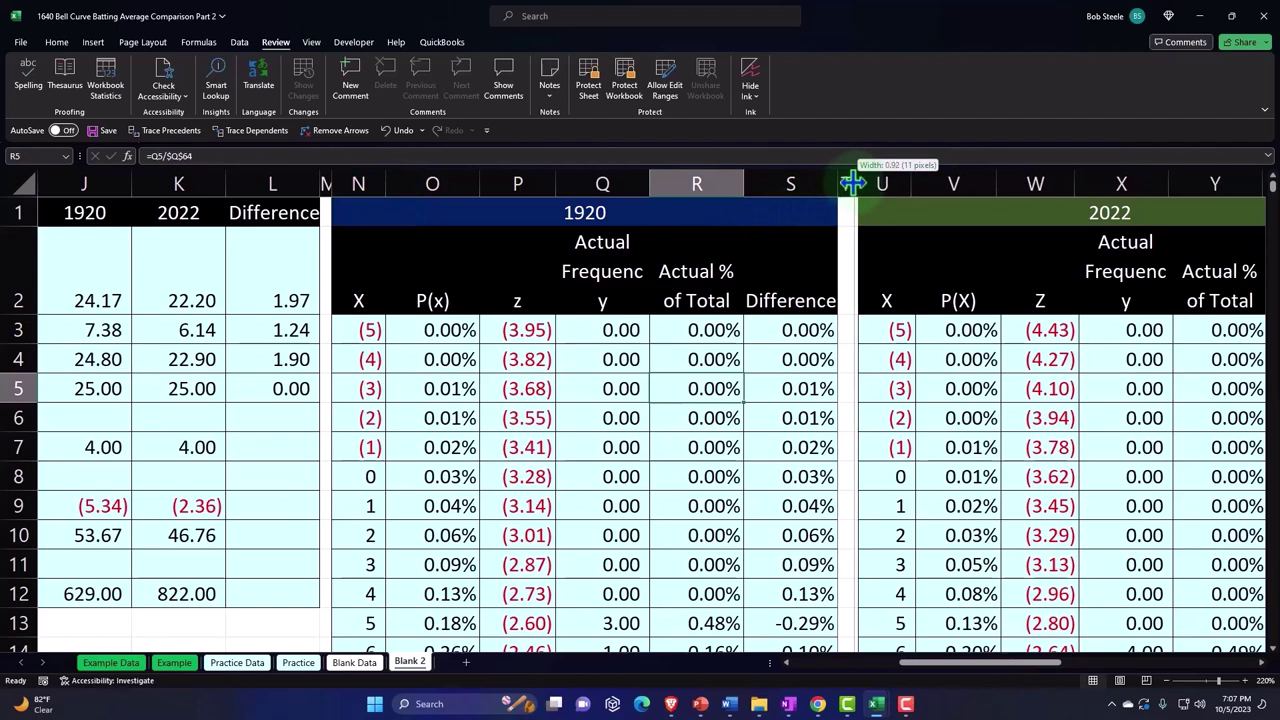
pyautogui.moveTo(851, 181); pyautogui.dragTo(851, 184)
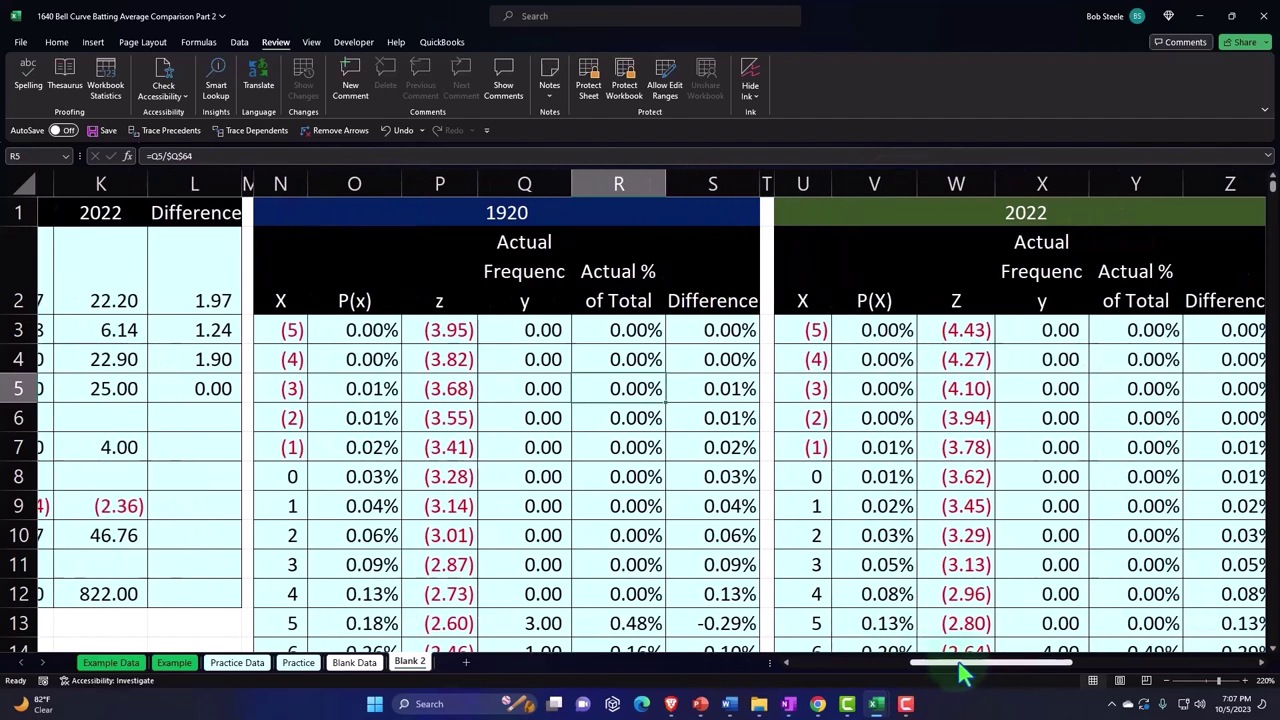
pyautogui.moveTo(950, 665); pyautogui.dragTo(1050, 665)
pyautogui.moveTo(709, 182); pyautogui.dragTo(652, 184)
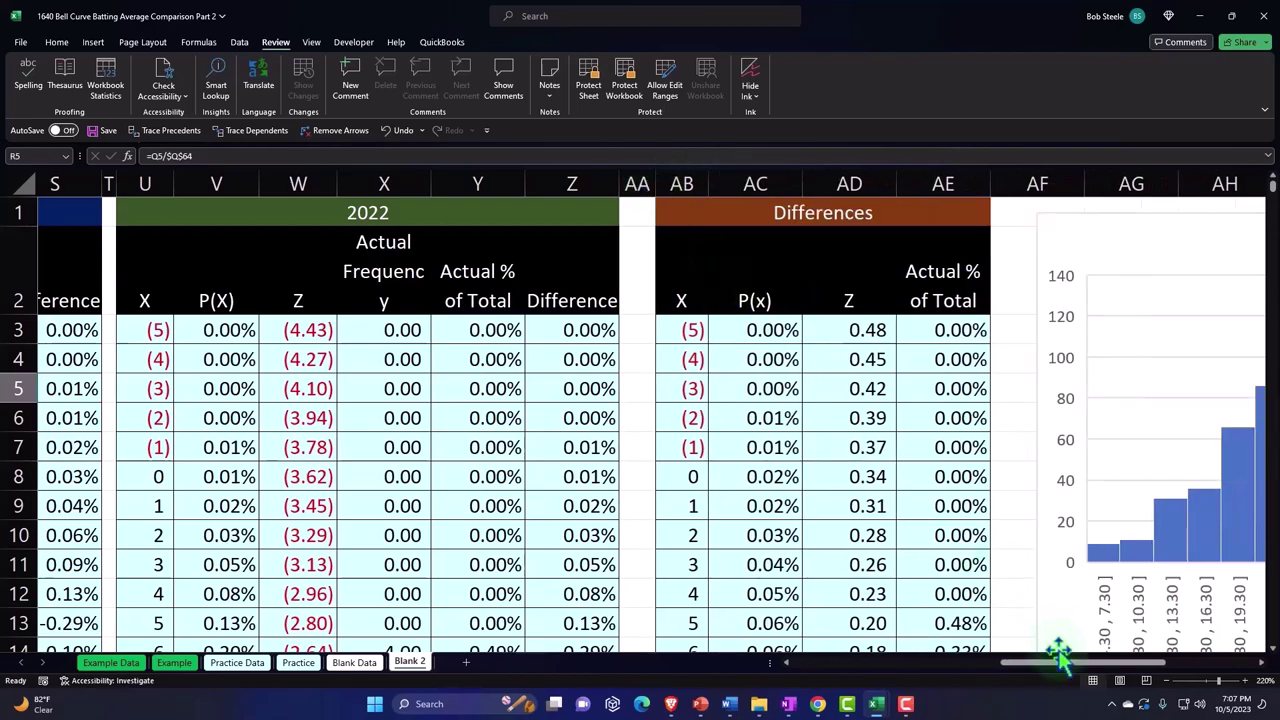
pyautogui.moveTo(1060, 672); pyautogui.dragTo(755, 677)
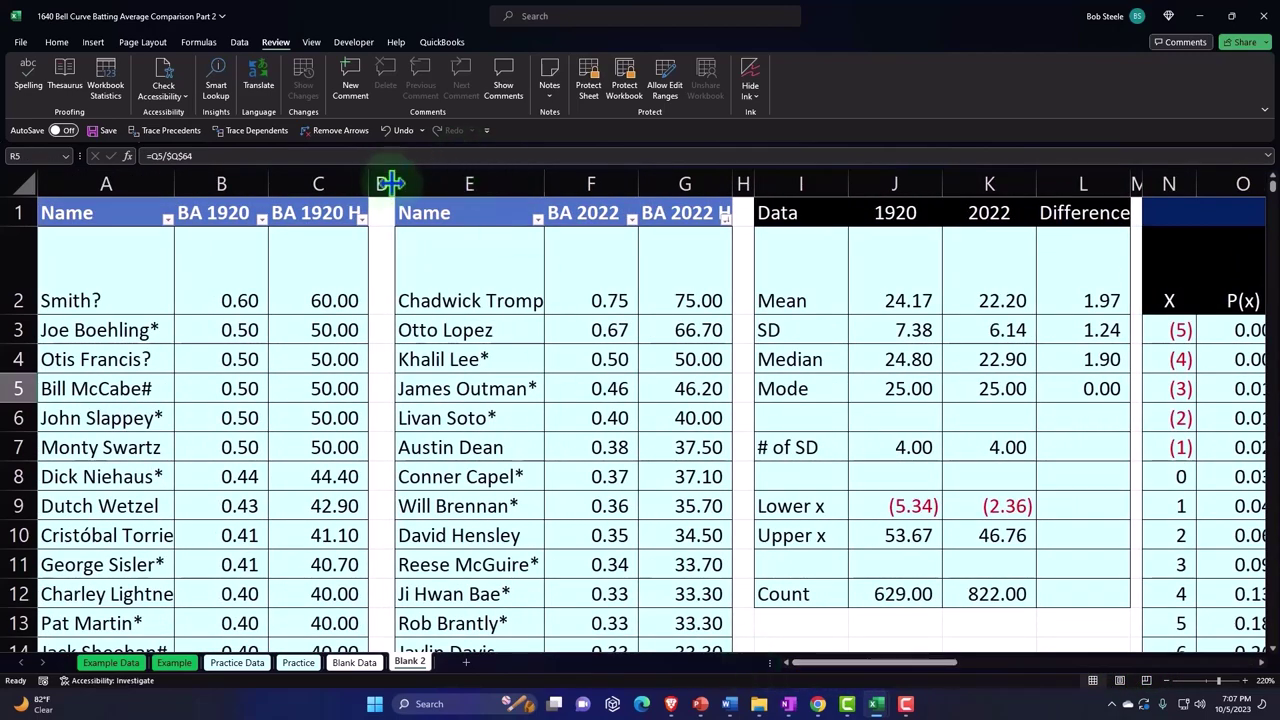
pyautogui.moveTo(390, 182); pyautogui.dragTo(378, 183)
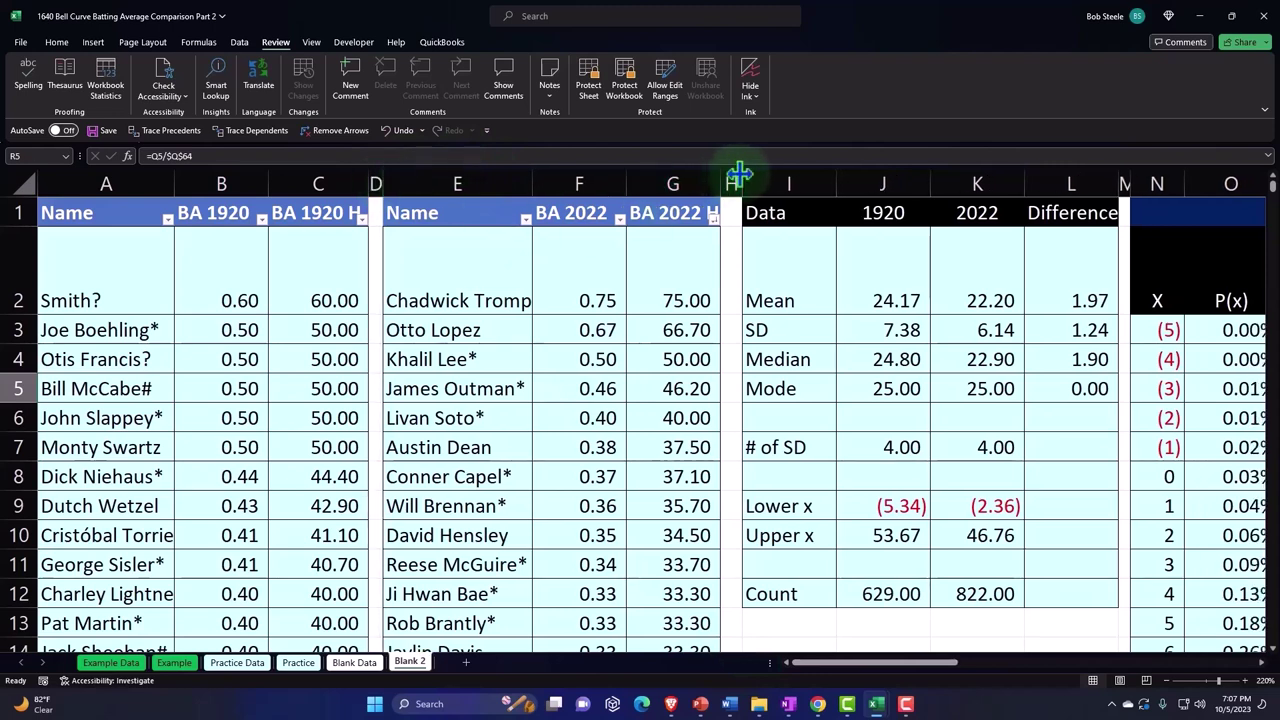